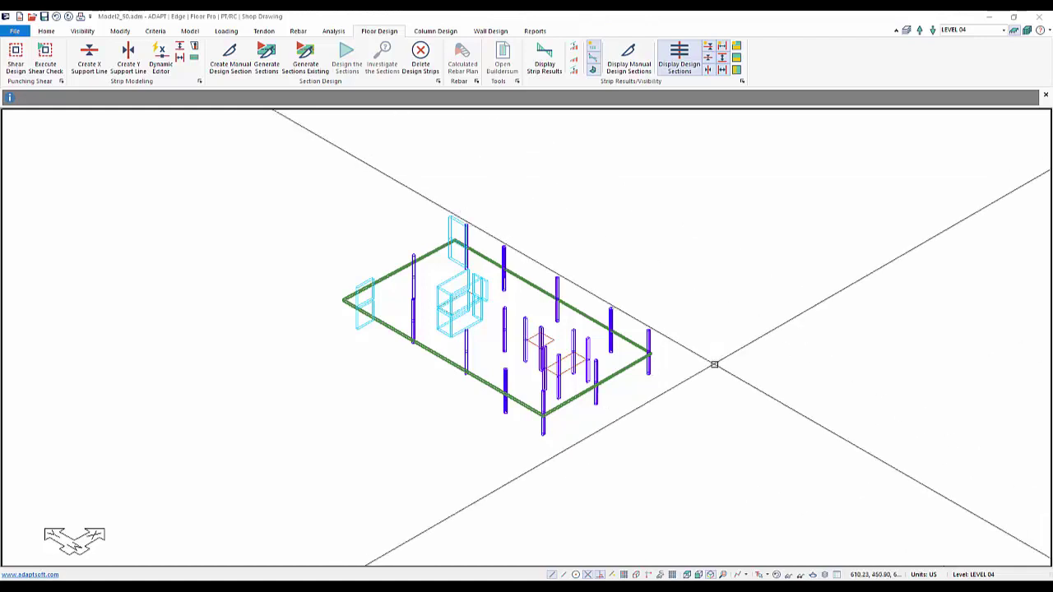
Select the Level 04 slab in plan view and review the general load cases in the load case library
click(686, 574)
scroll(586, 271, down, 3)
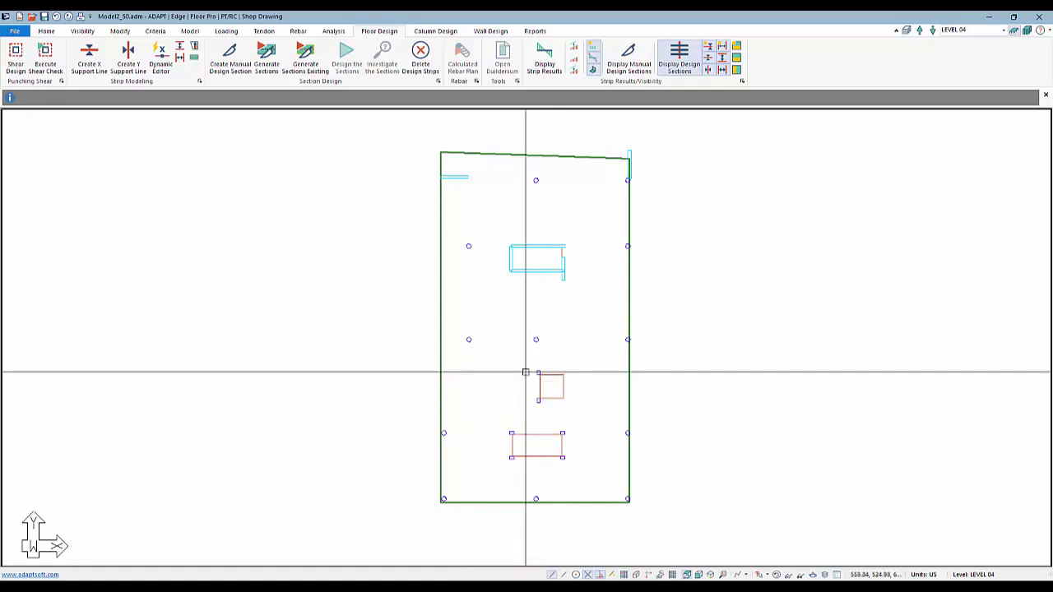
click(460, 152)
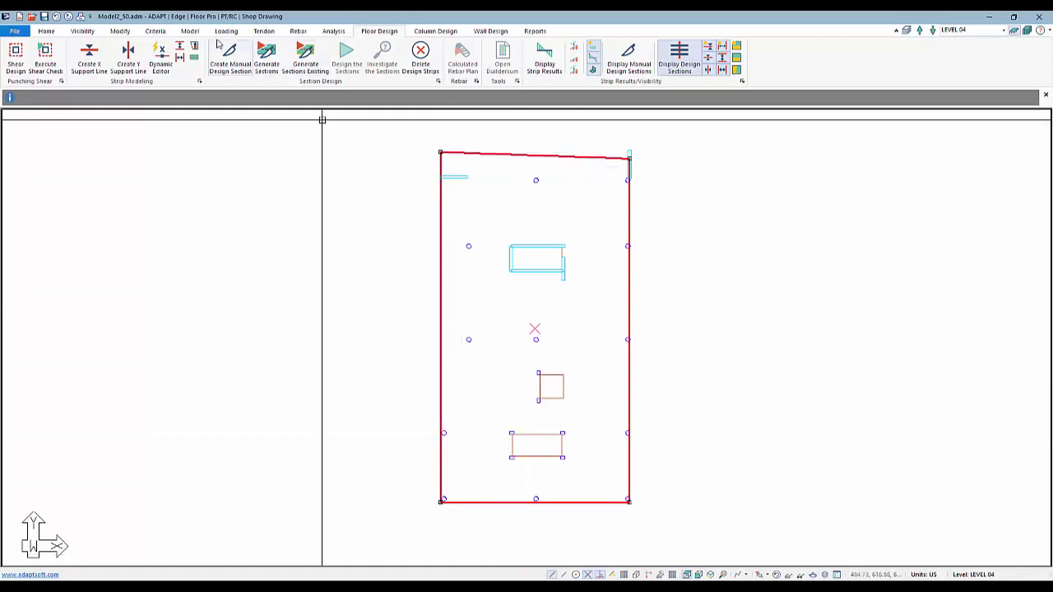
click(226, 32)
click(16, 56)
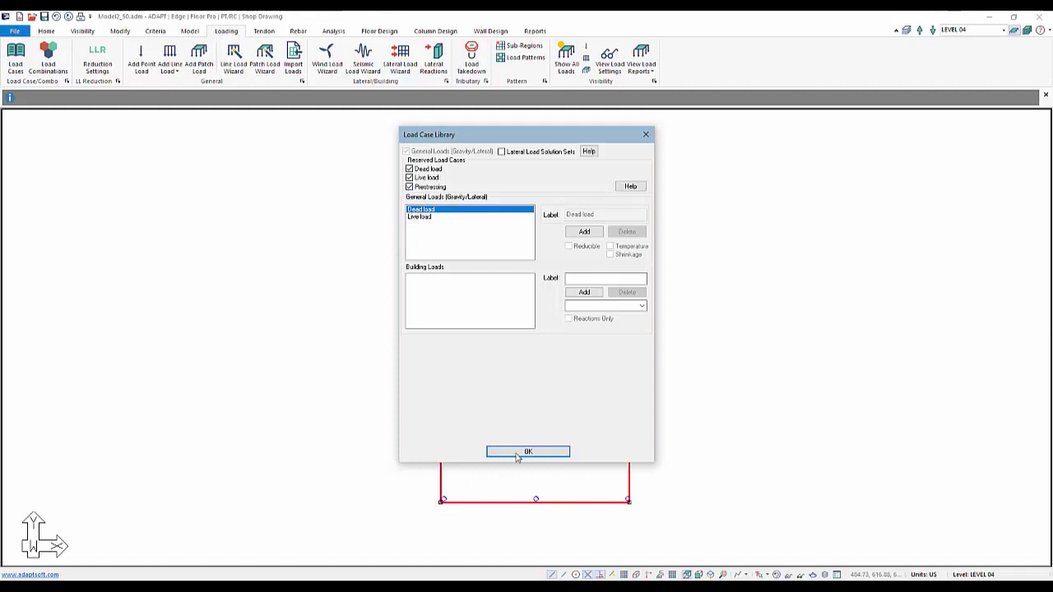
click(516, 457)
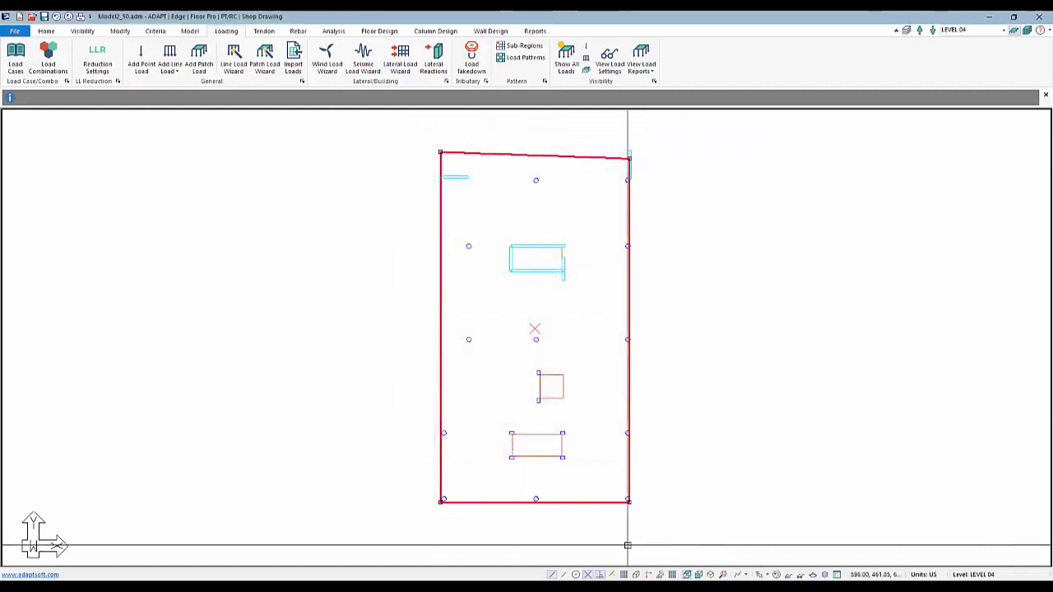
Generate a patch load of 0.030 ksf over the selected slab for the Dead load case
click(263, 61)
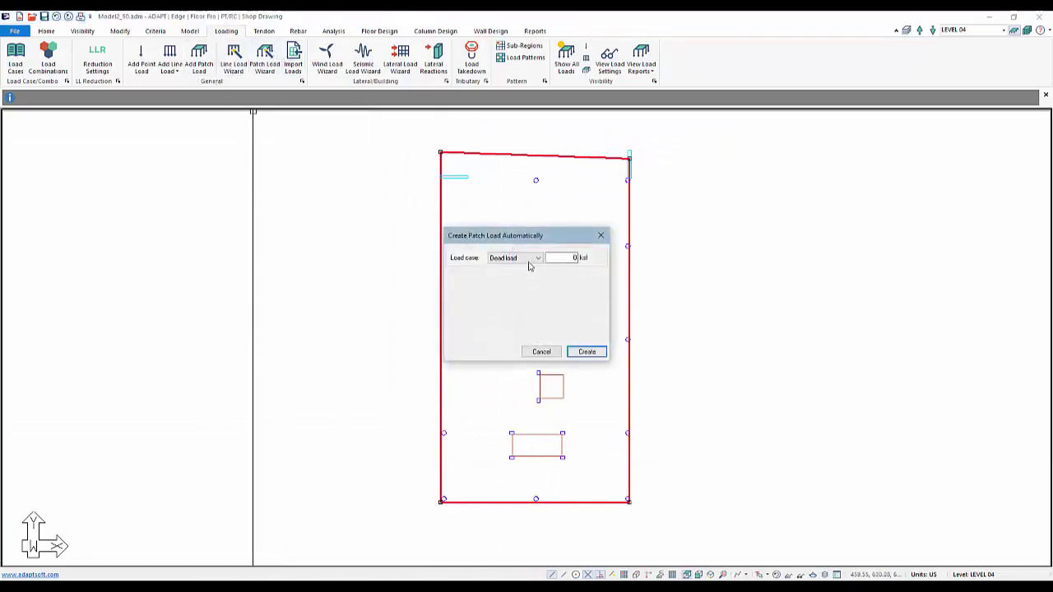
click(553, 259)
text(030)
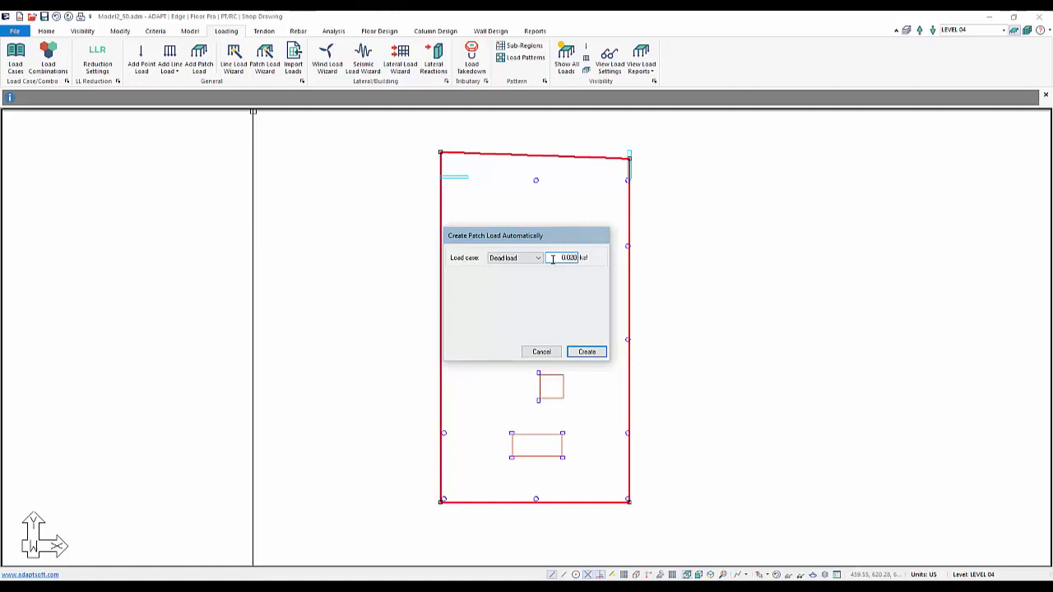
key(Return)
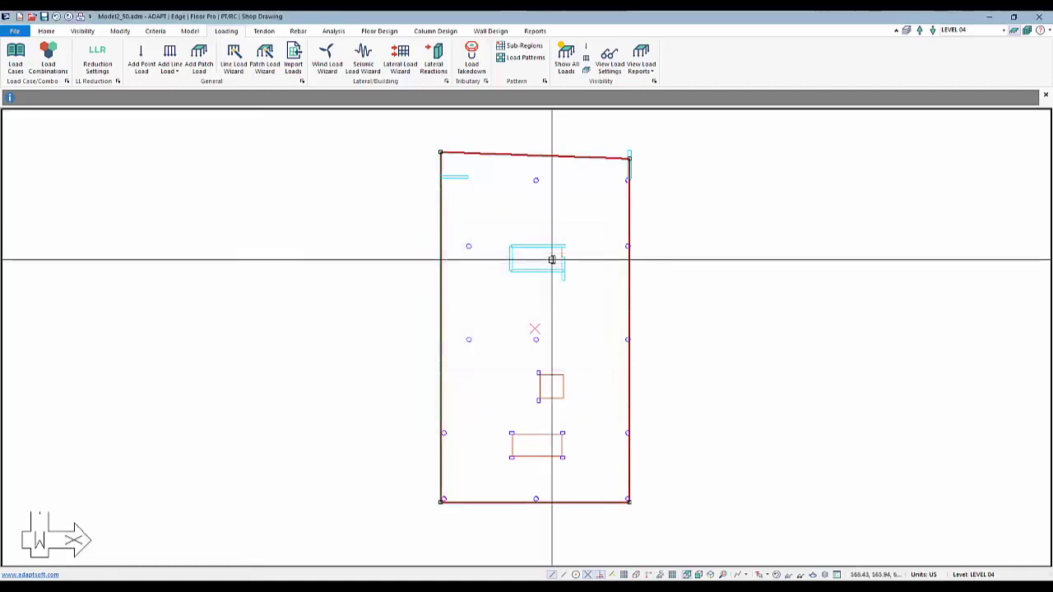
Generate a patch load of 0.050 ksf over the same slab for the Live load case
click(255, 66)
click(516, 258)
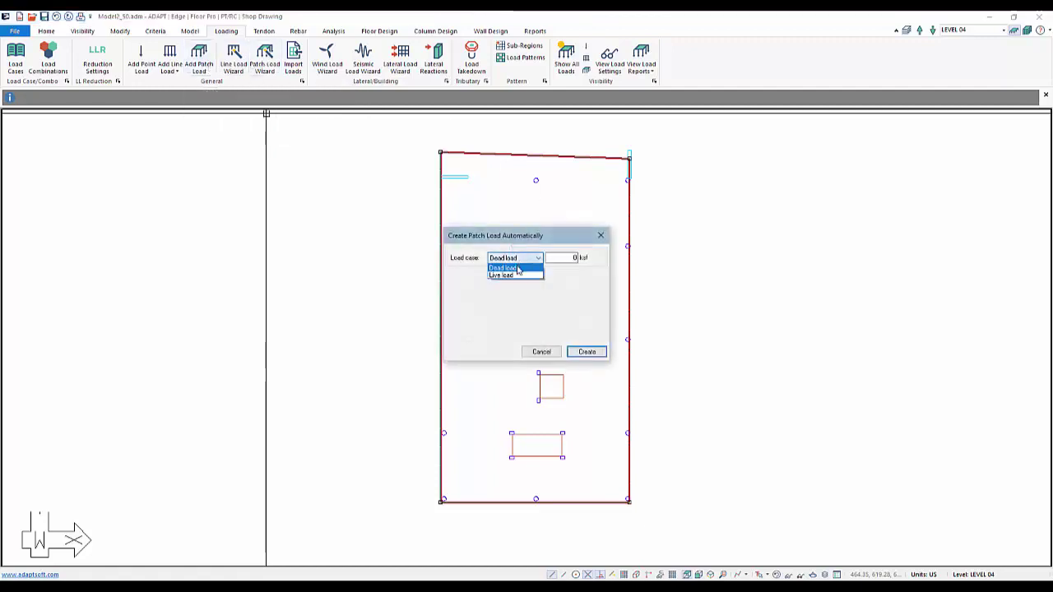
click(503, 275)
text(0.04)
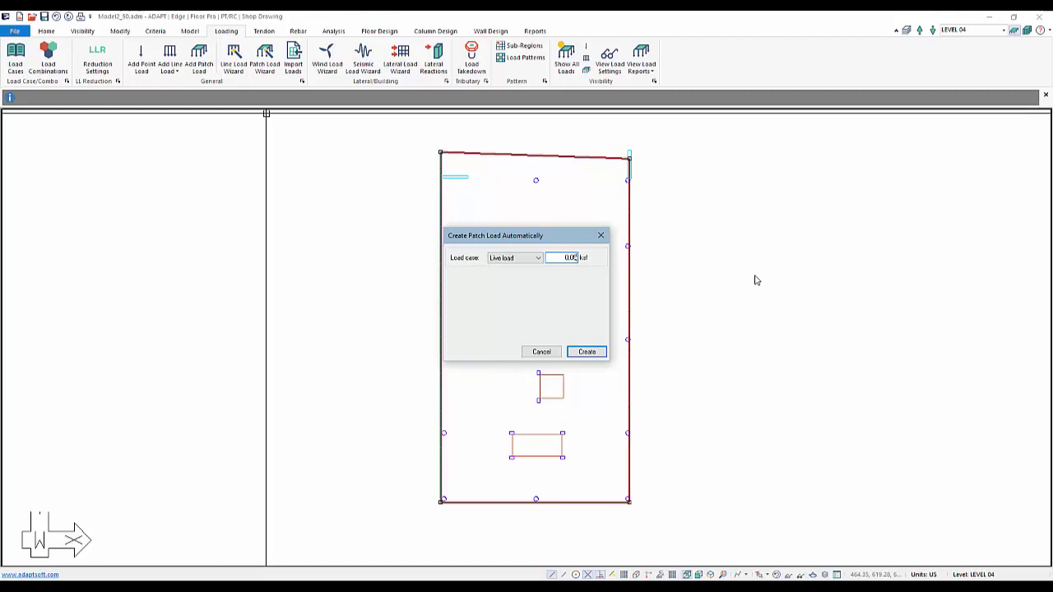
key(Return)
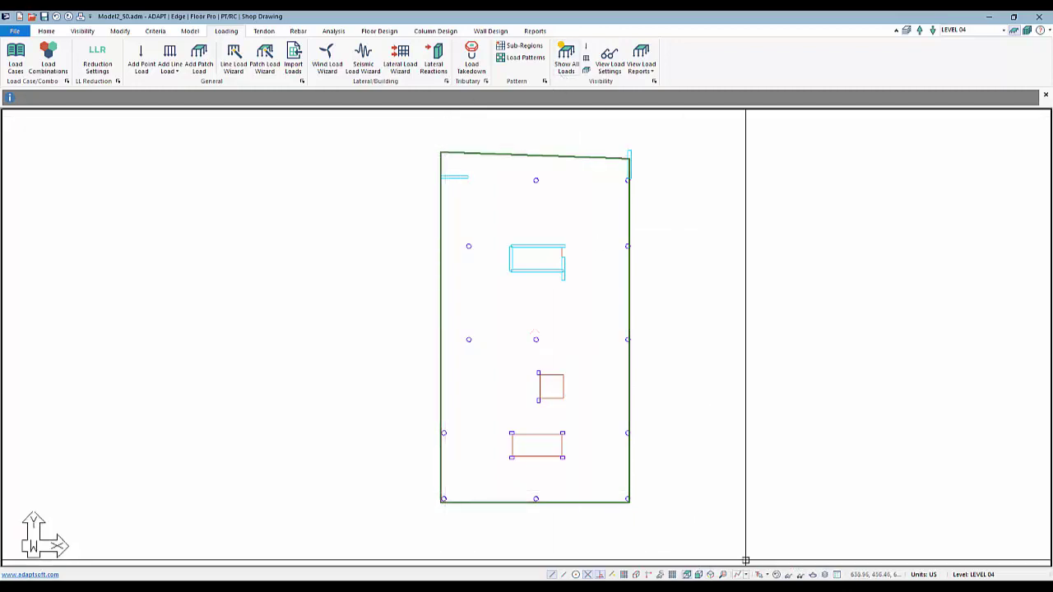
View the slab loads in isometric and inspect the general properties of the live patch load
click(710, 575)
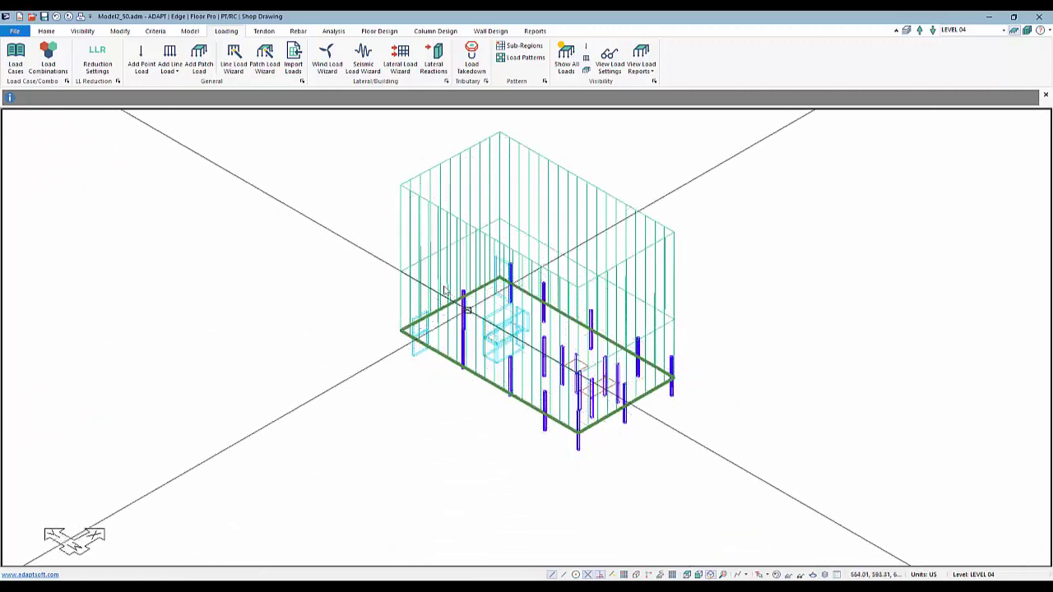
double_click(434, 167)
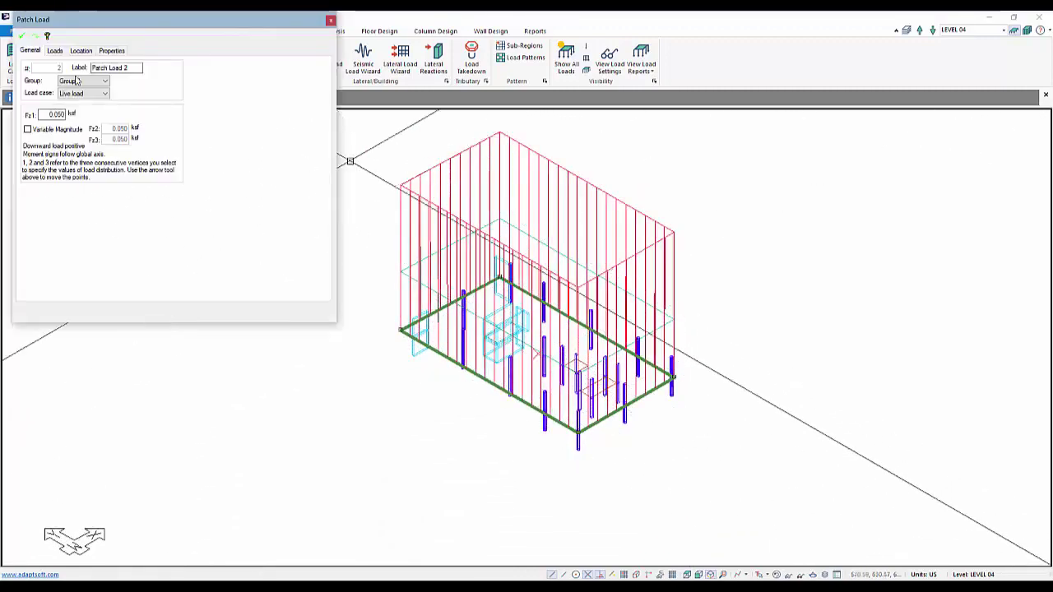
key(Escape)
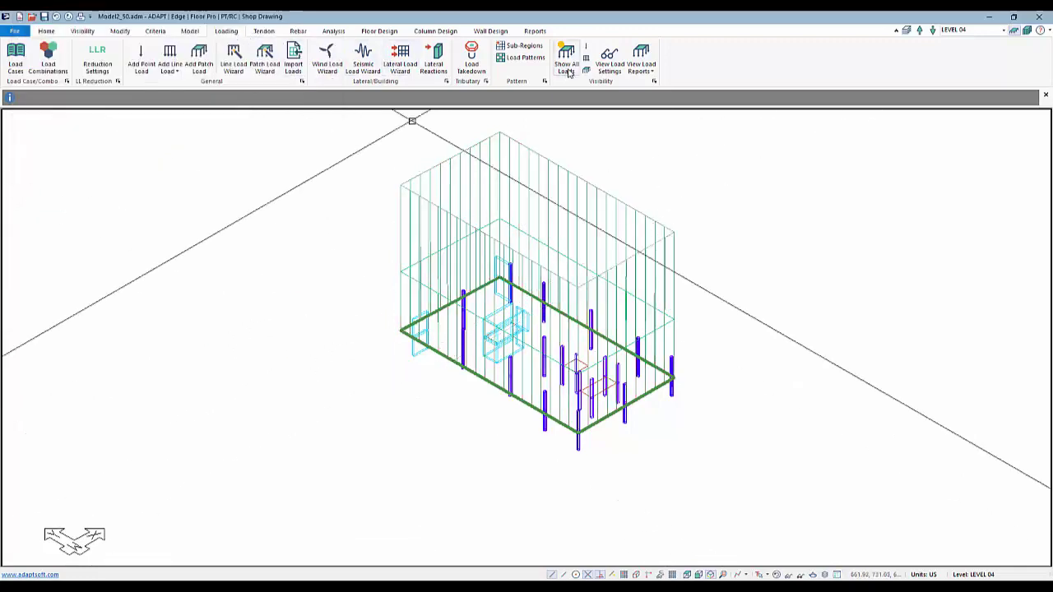
Show the patch load annotations through the load view settings and examine them on the slab
click(610, 68)
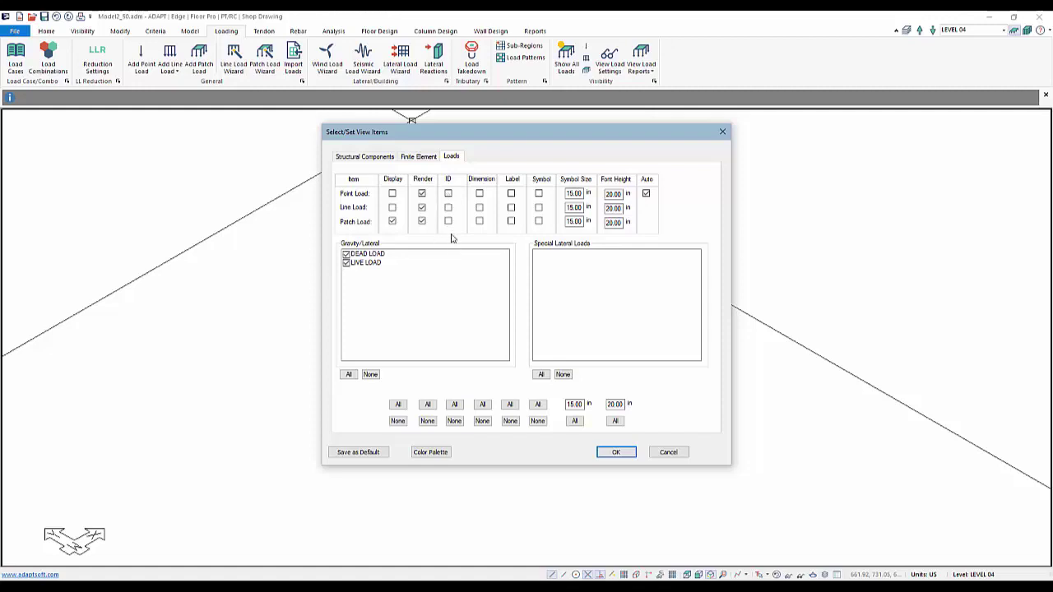
click(612, 453)
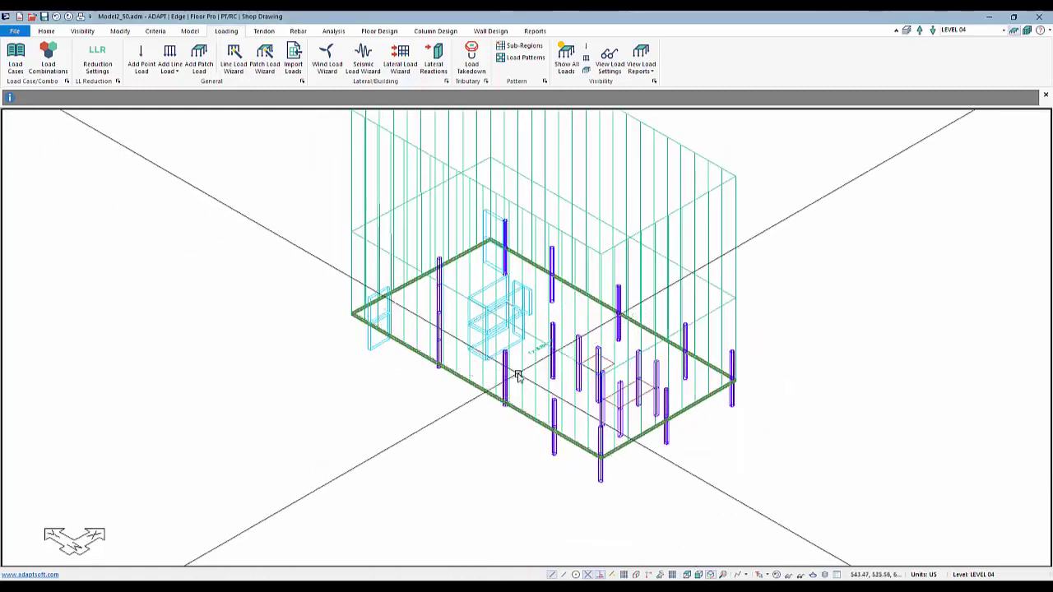
scroll(518, 376, up, 2)
click(535, 342)
scroll(543, 419, down, 2)
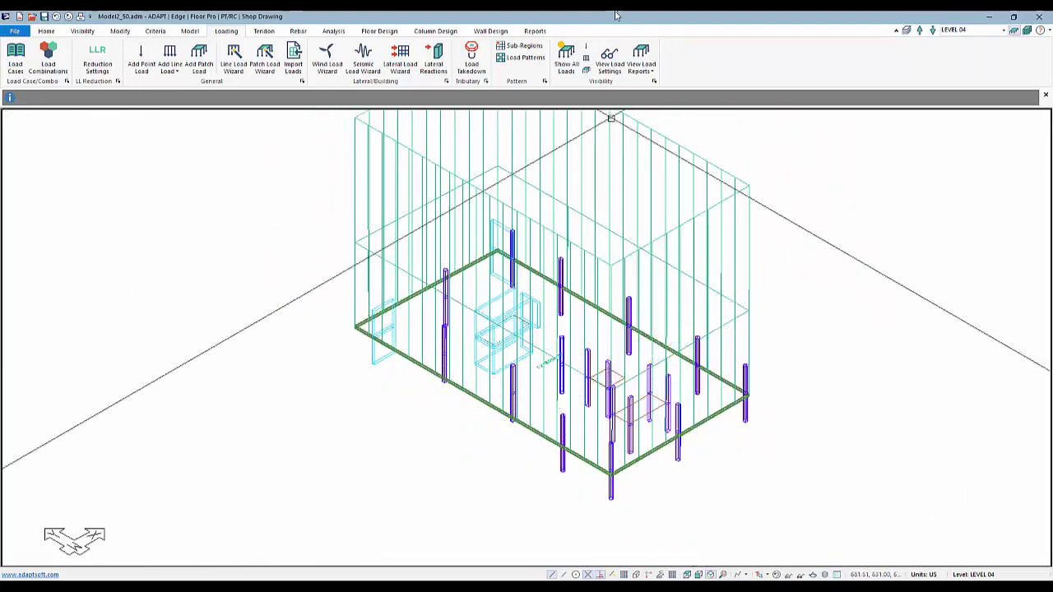
Hide the existing loads and generate Dead load line loads of 0.350 k/ft along the edges of the slab
click(566, 58)
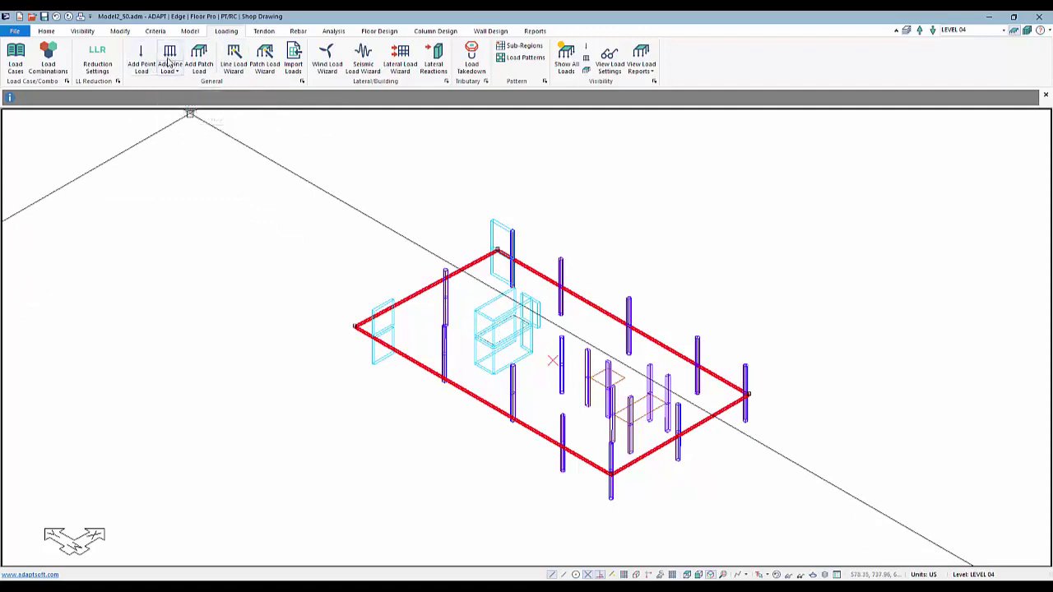
click(231, 65)
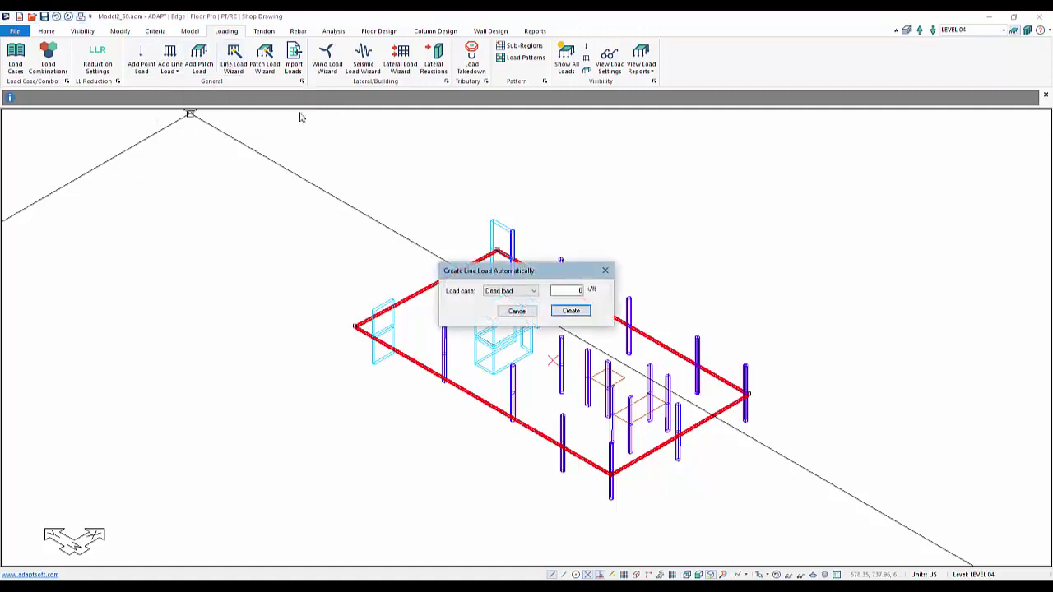
click(567, 291)
double_click(568, 291)
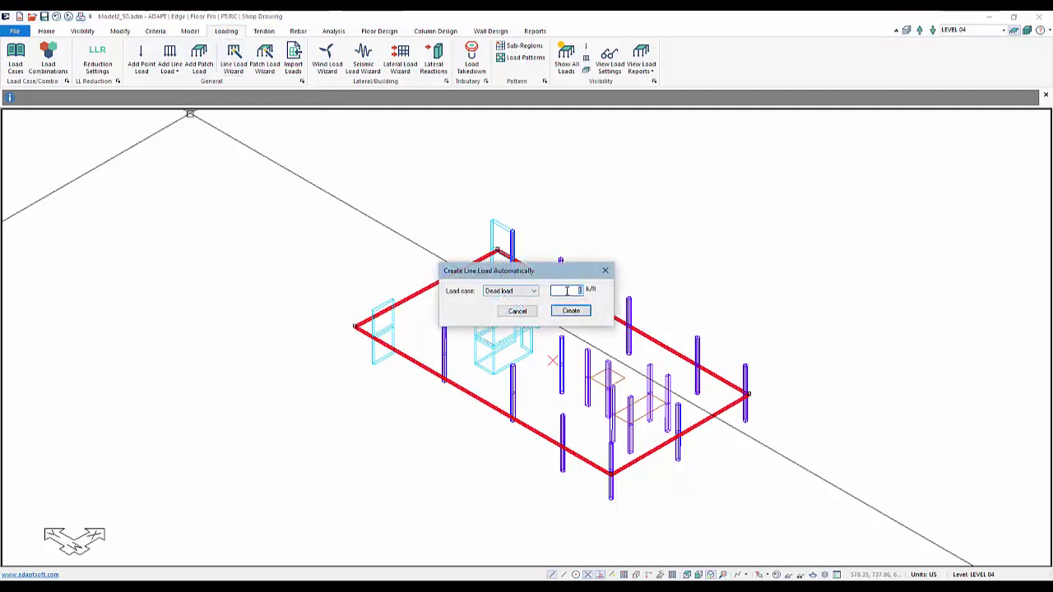
text(0.350)
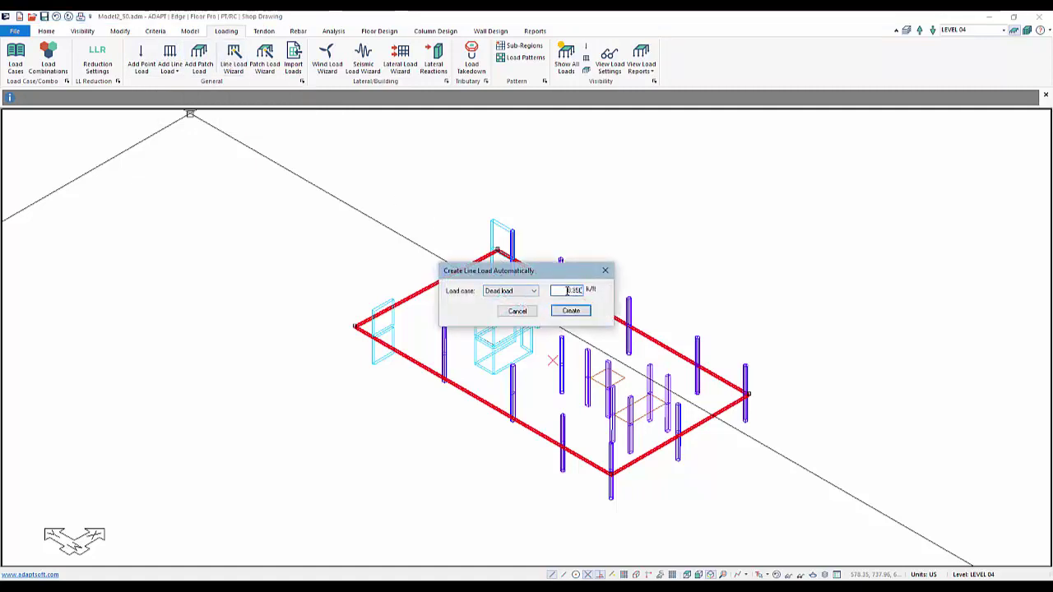
click(579, 319)
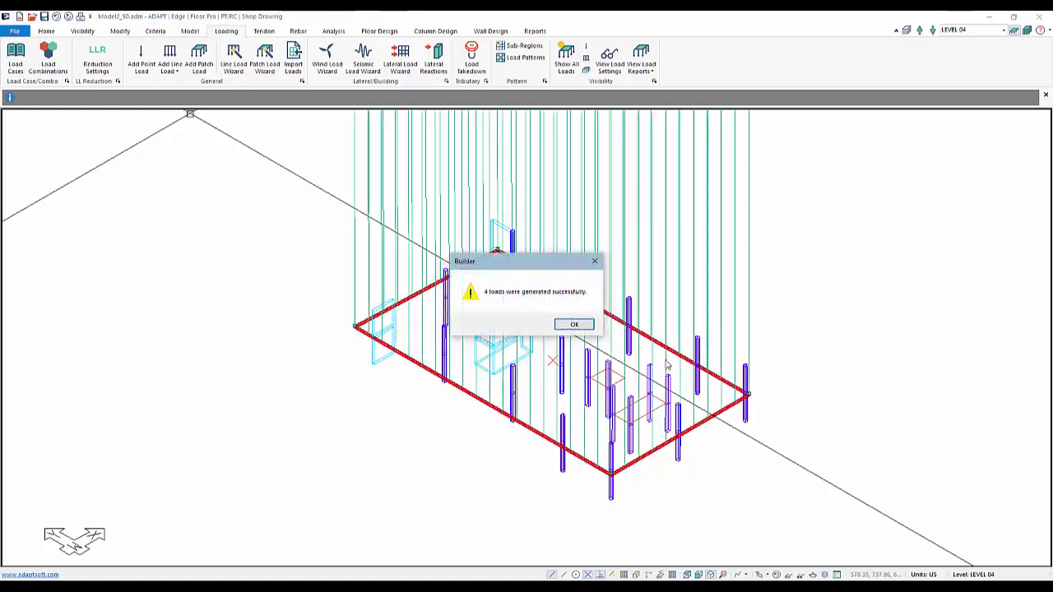
click(579, 329)
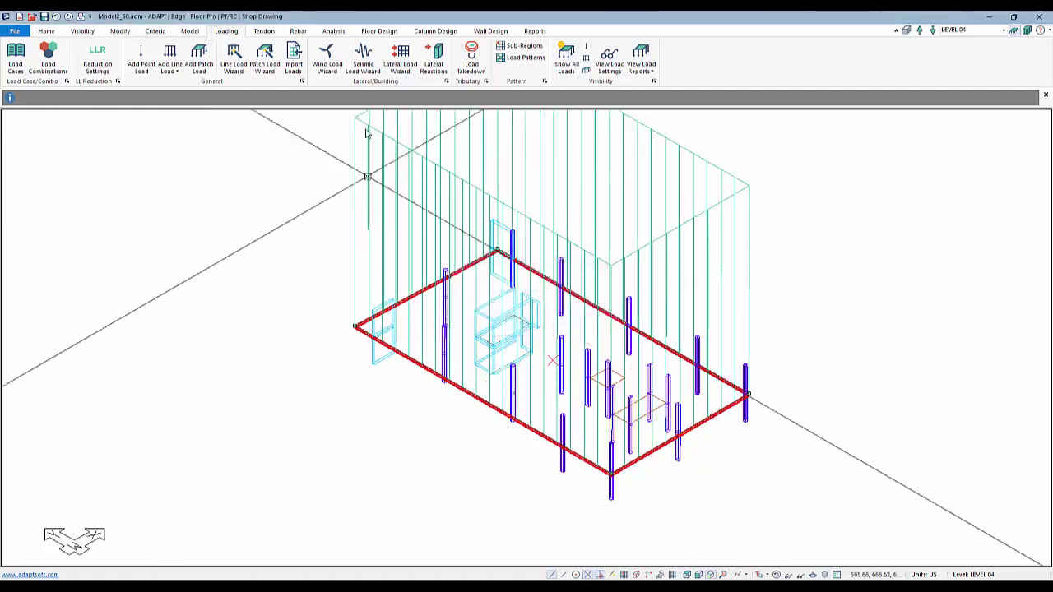
Check the display of all loads on the level, and review the slab region's thickness and material
click(566, 57)
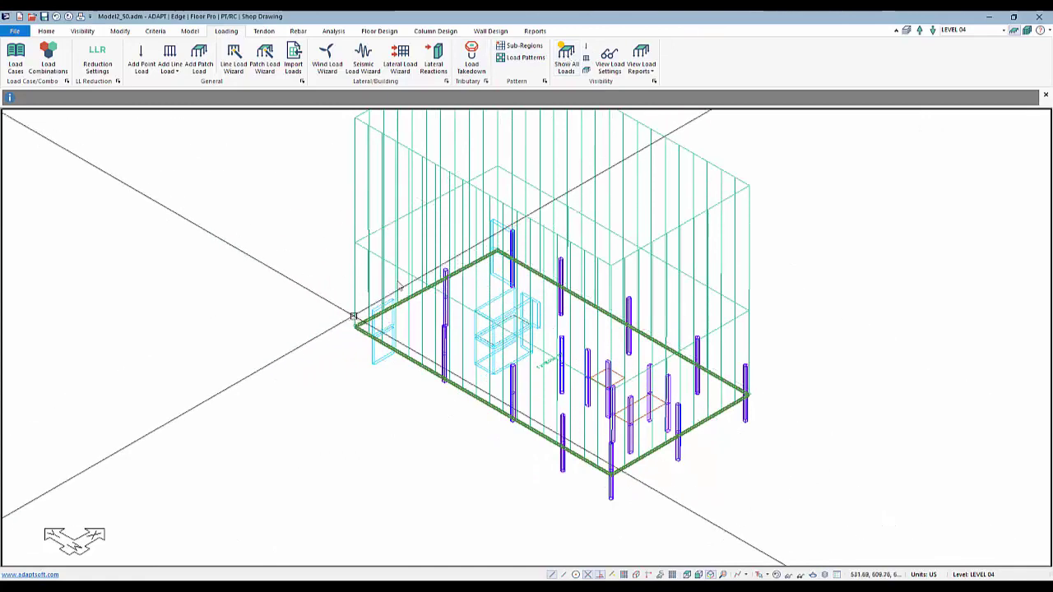
middle_drag(550, 460, 529, 423)
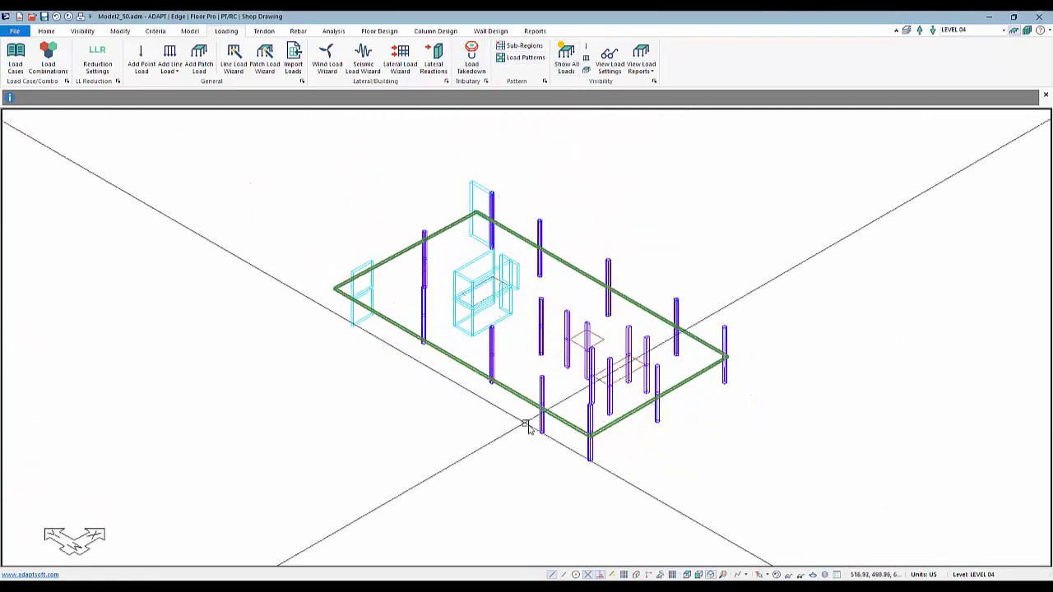
scroll(528, 422, down, 1)
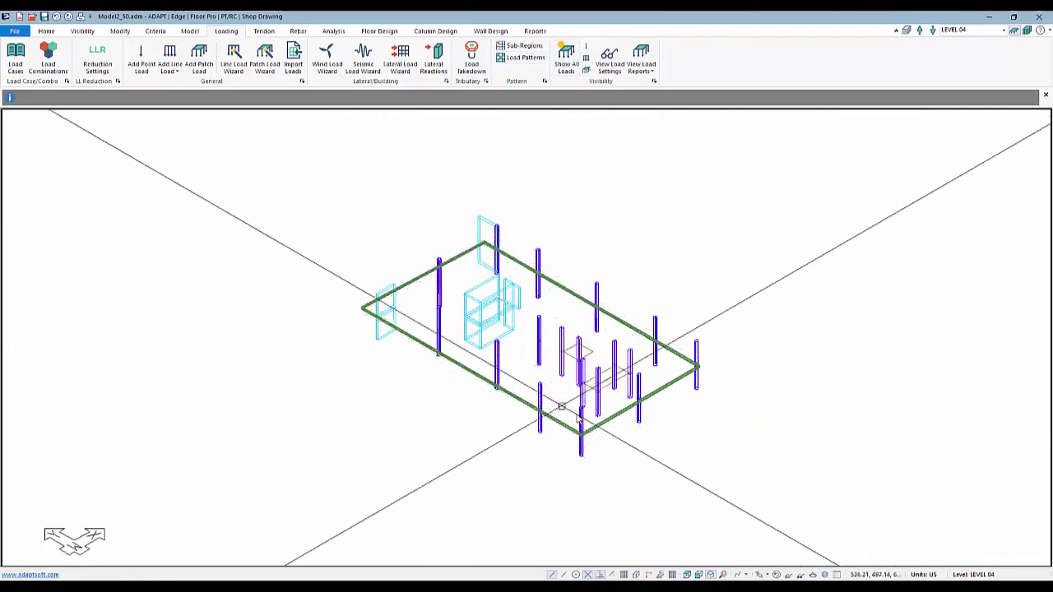
double_click(441, 269)
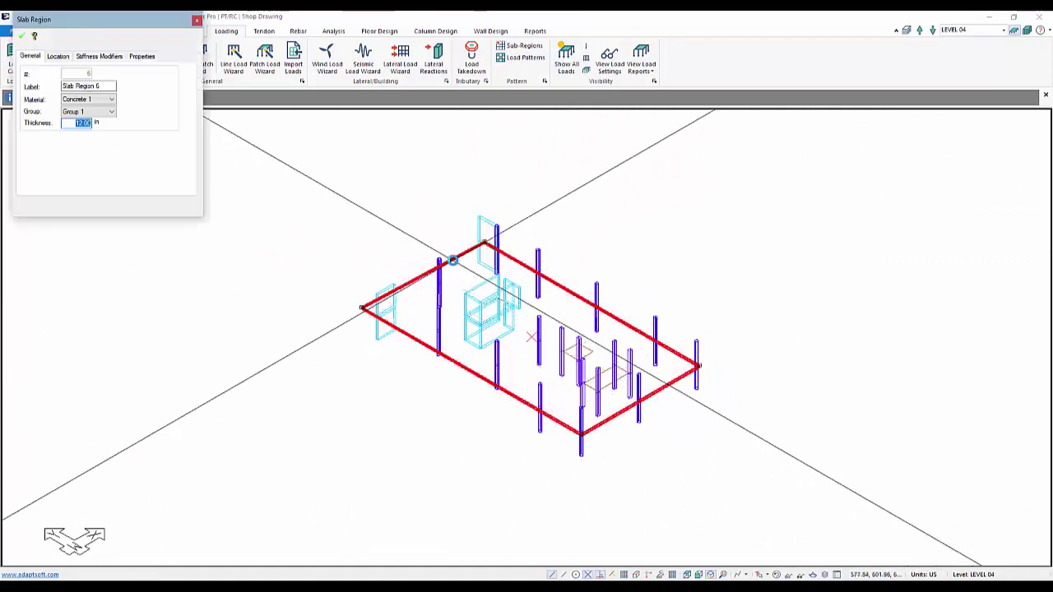
click(280, 233)
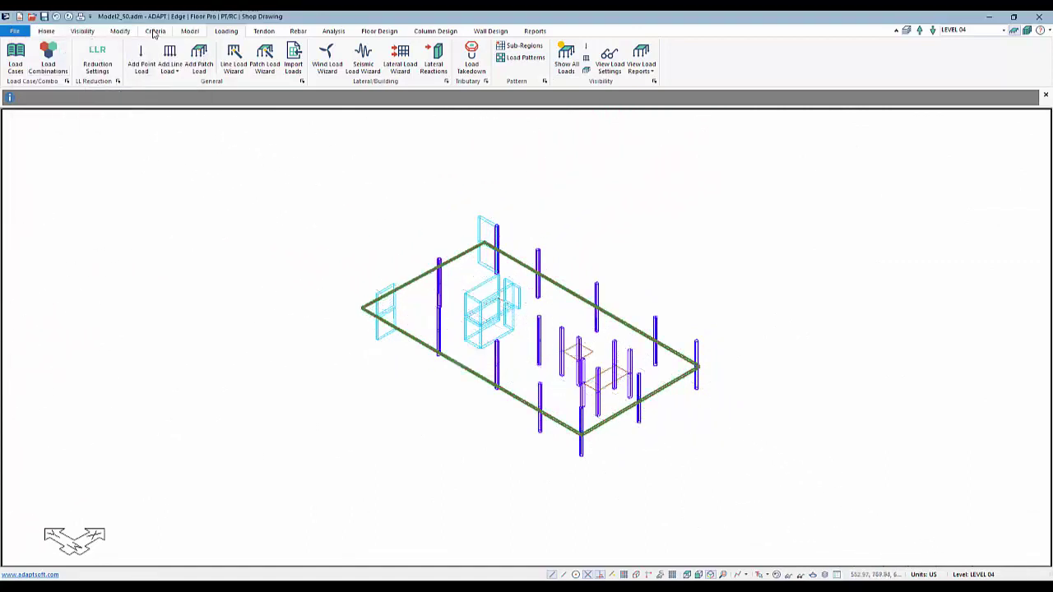
Set the 28-day cylinder strength of Concrete 1 to 5000 psi, updating its modulus of elasticity
click(153, 32)
click(17, 58)
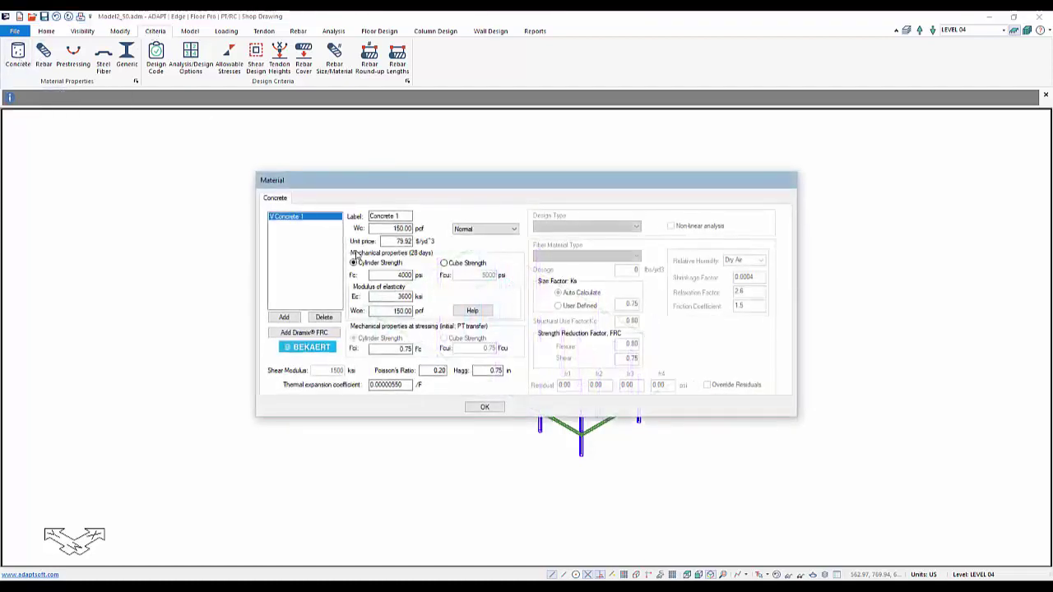
double_click(402, 274)
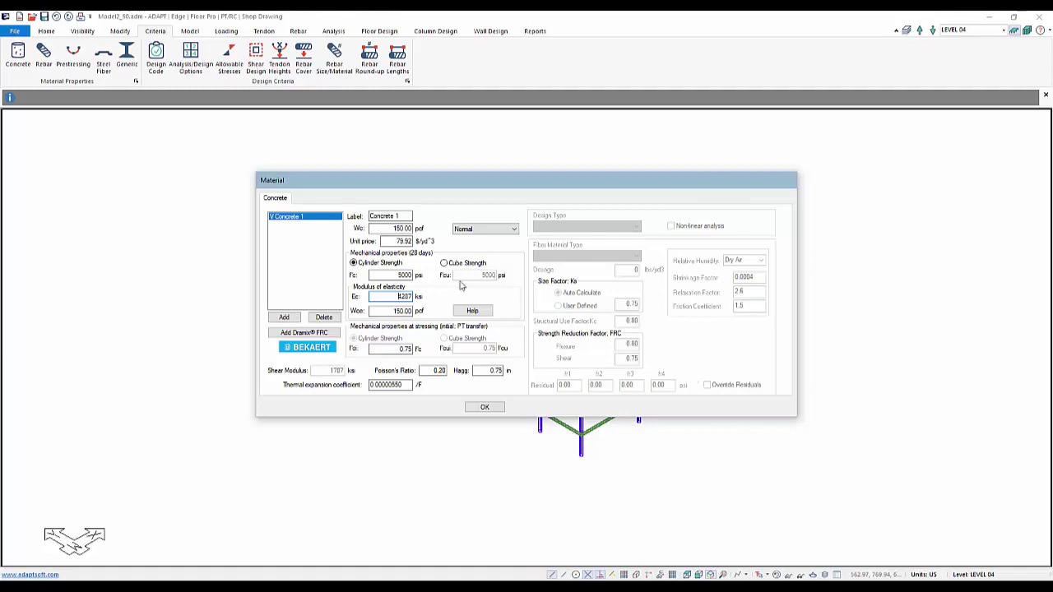
click(387, 293)
click(482, 411)
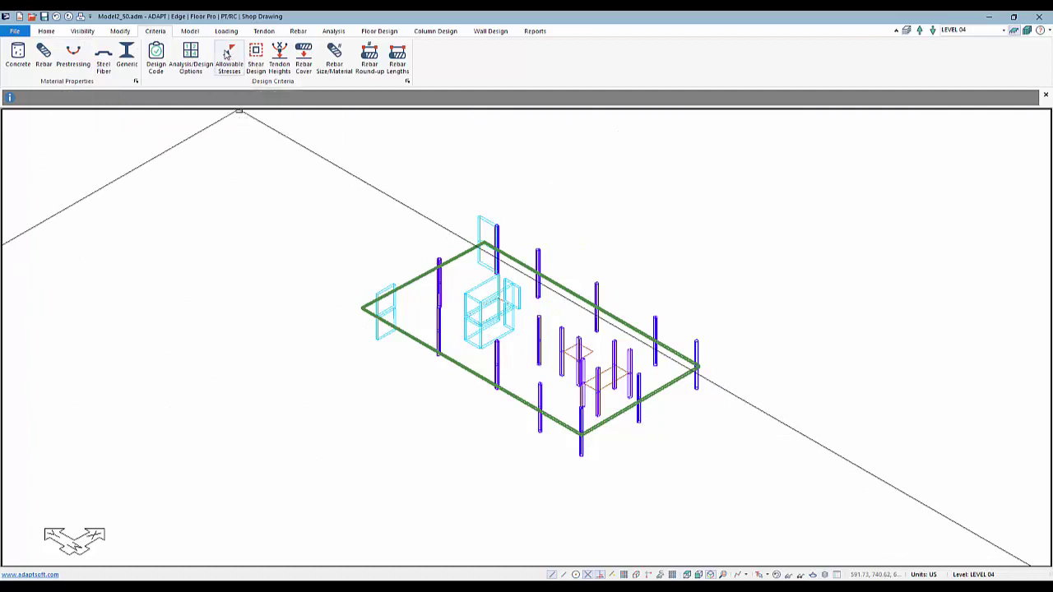
Review the two-way slab criteria for allowable stresses, design code, bar lengths, minimum cover, and preferred reinforcement size and material
click(228, 54)
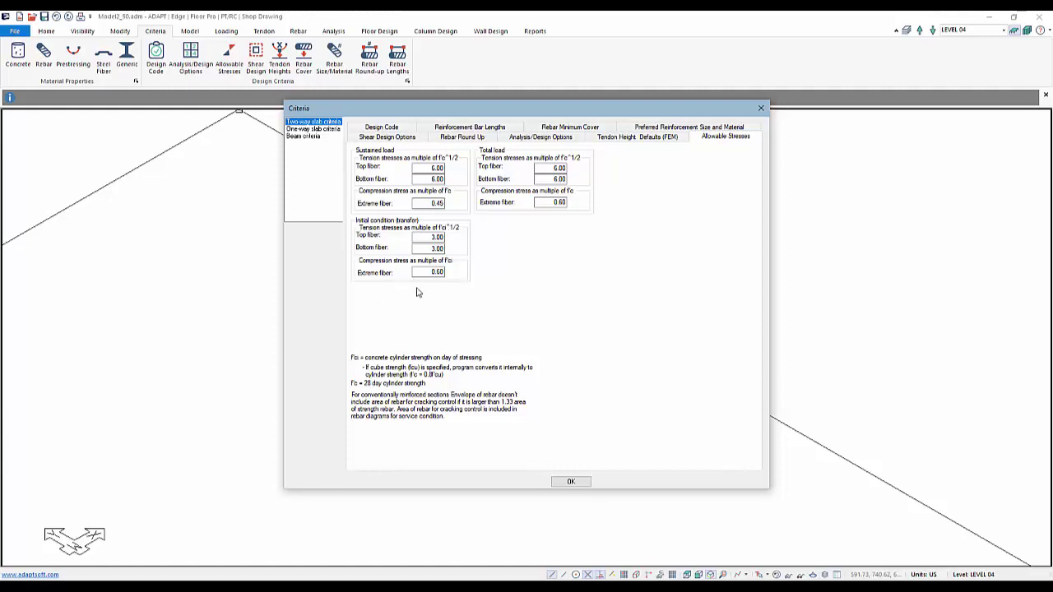
click(570, 482)
click(155, 58)
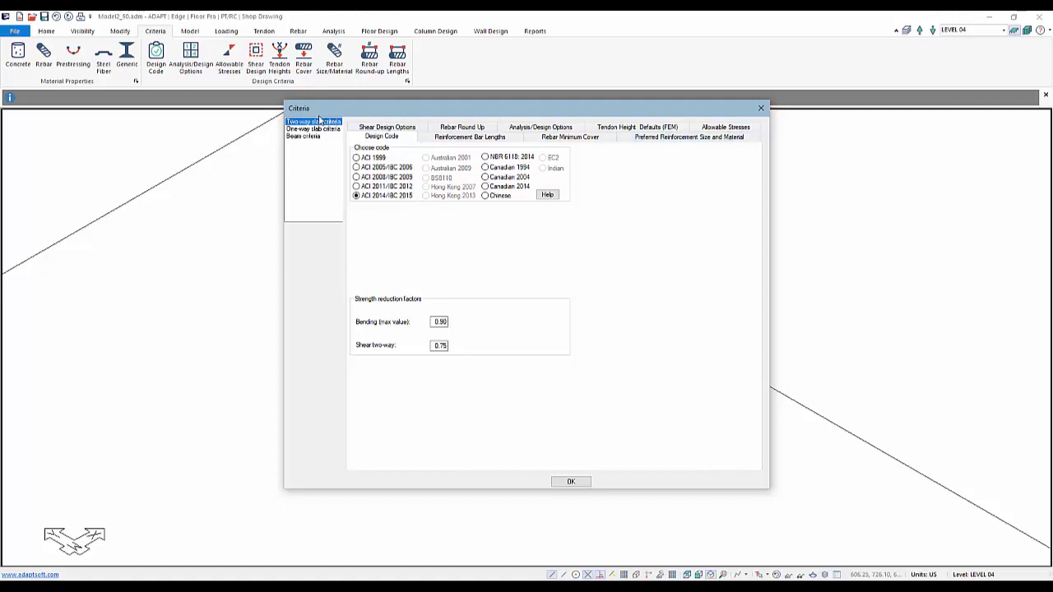
click(459, 137)
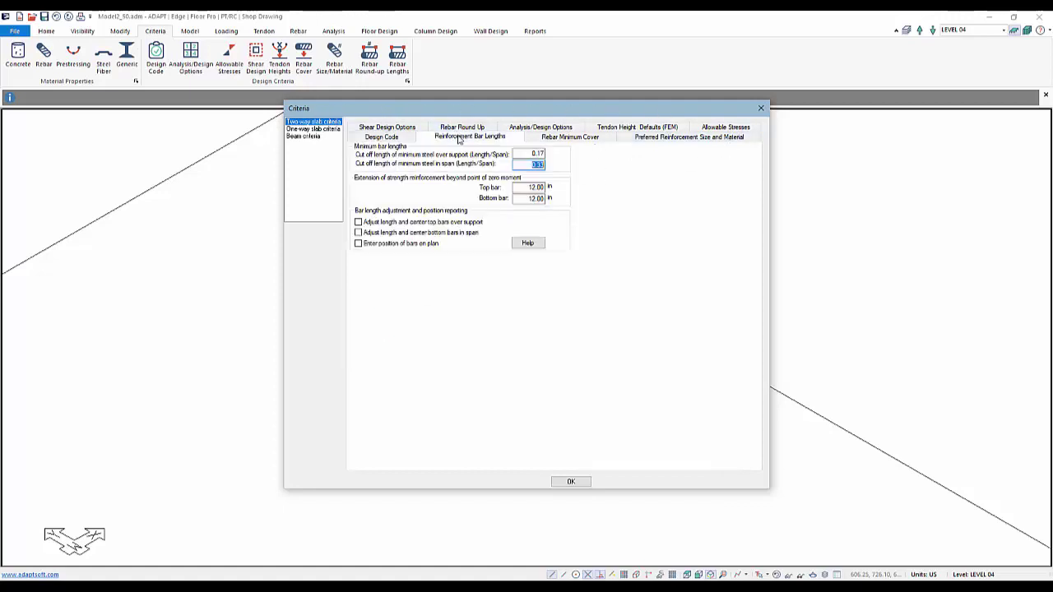
click(557, 138)
click(647, 138)
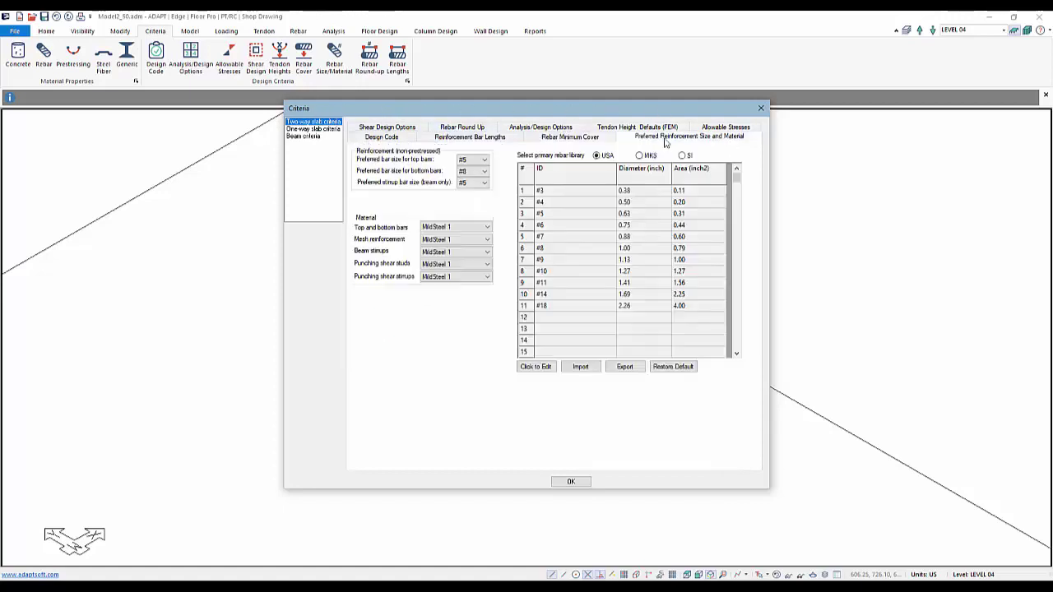
click(570, 483)
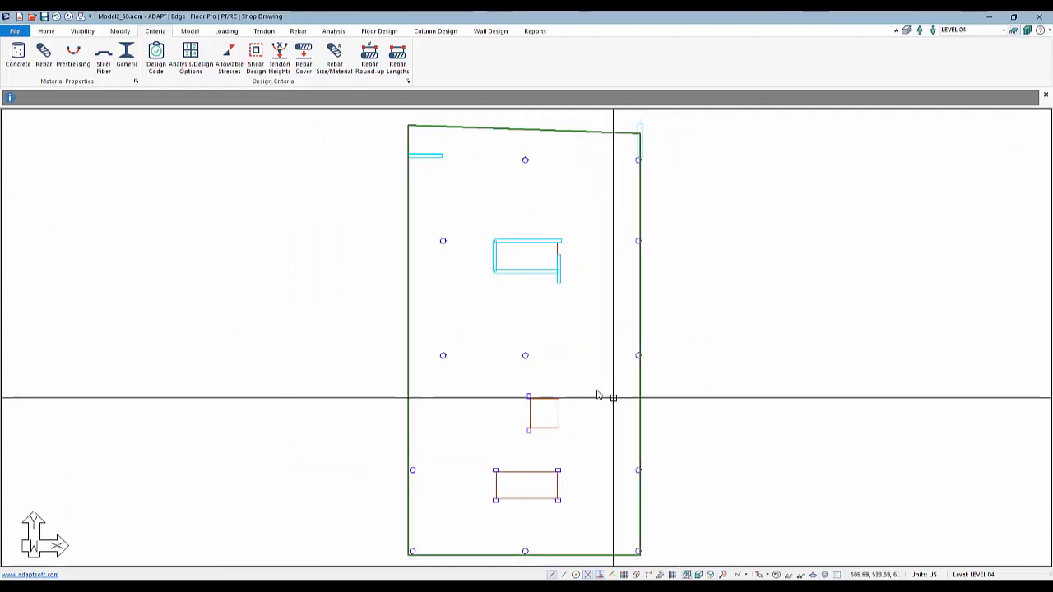
scroll(540, 387, down, 2)
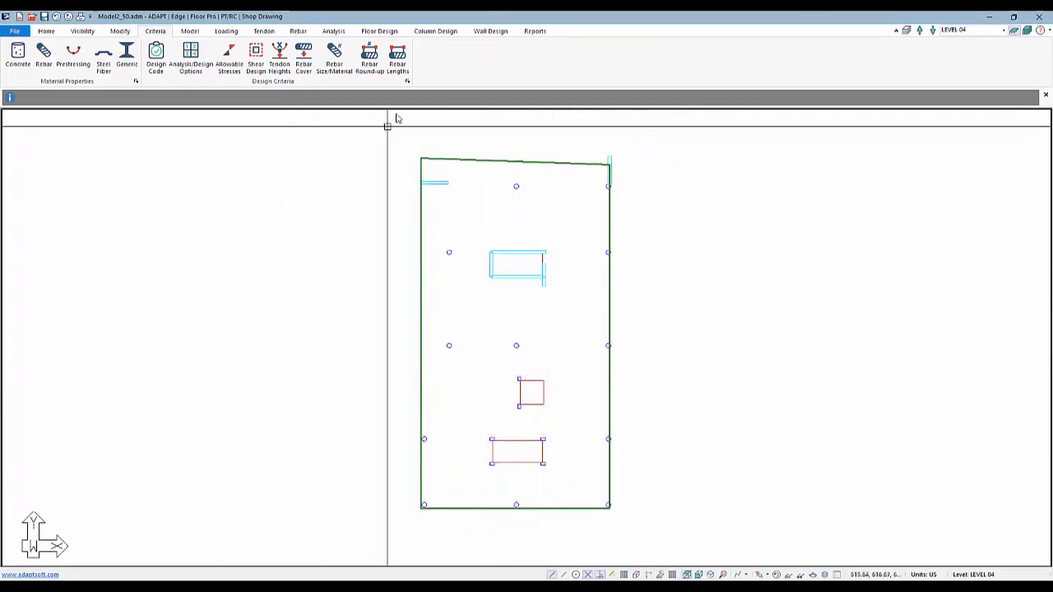
click(379, 33)
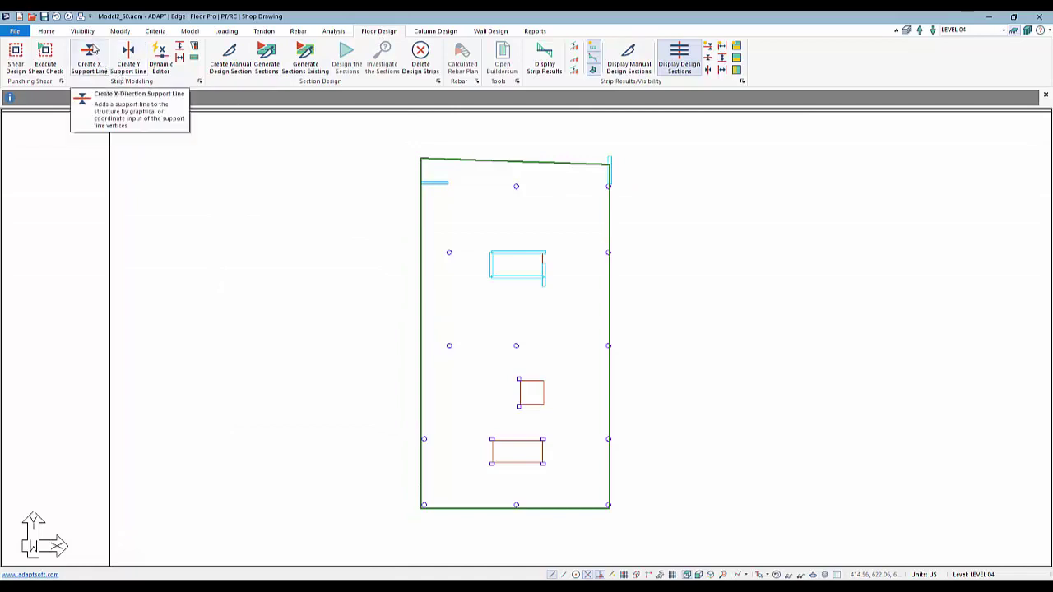
click(89, 54)
scroll(387, 285, up, 3)
scroll(468, 200, down, 2)
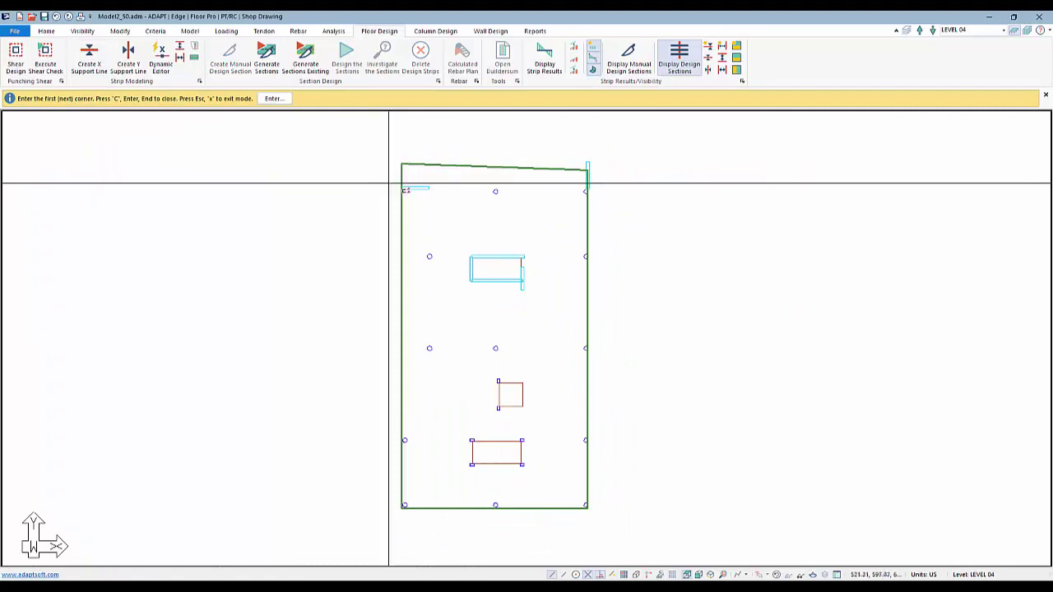
right_click(233, 216)
click(251, 223)
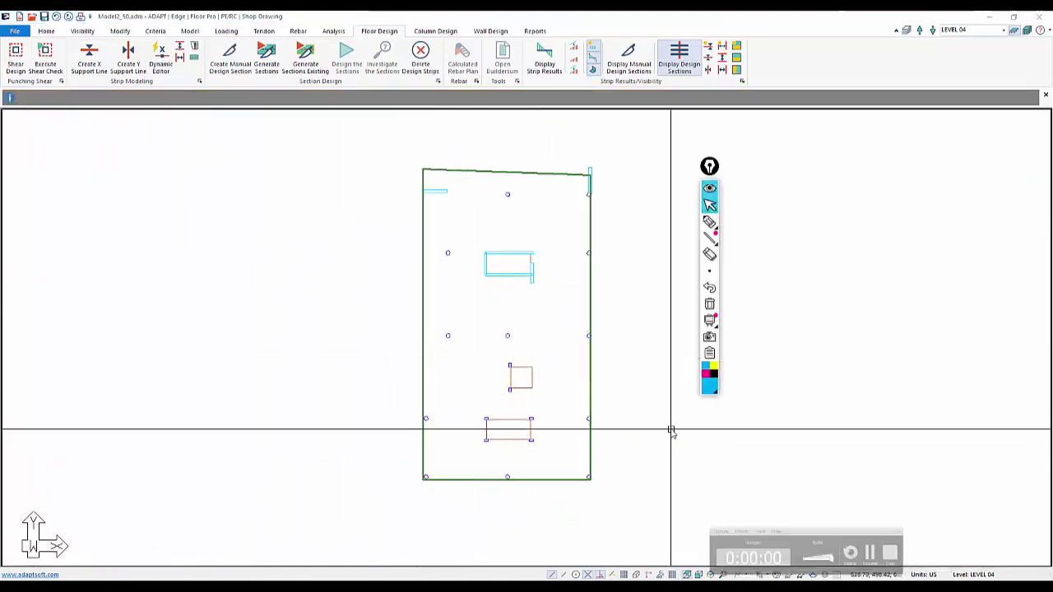
Sketch blue freehand markup lines down both long sides of the slab, tracing the Y-direction support line paths through the columns
click(709, 222)
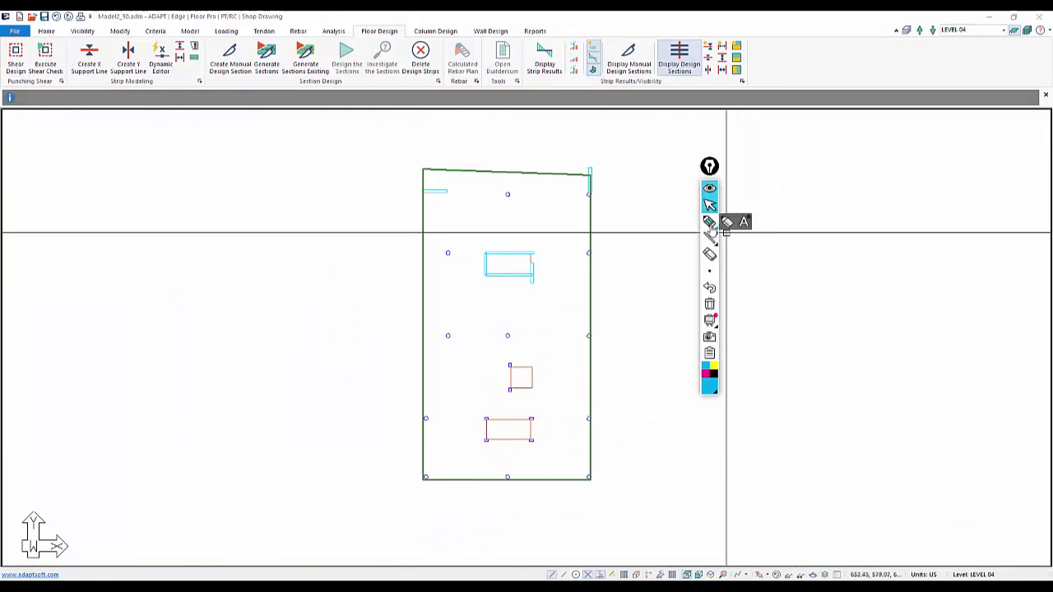
mouse_move(589, 174)
mouse_down()
mouse_move(576, 422)
mouse_move(584, 492)
mouse_up()
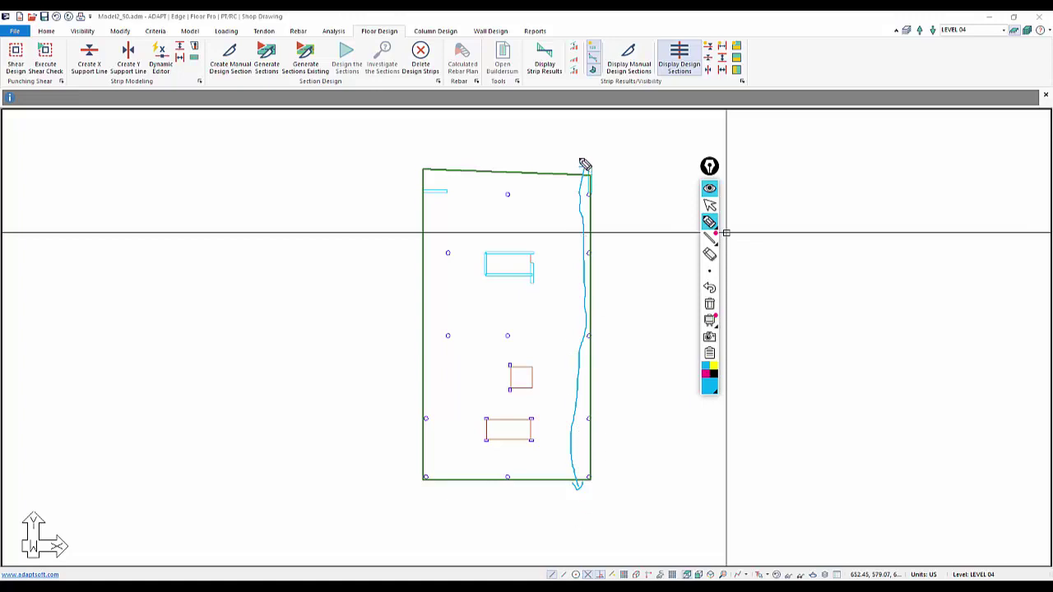
mouse_move(443, 189)
mouse_down()
mouse_move(462, 296)
mouse_move(424, 448)
mouse_up()
drag(428, 500, 419, 463)
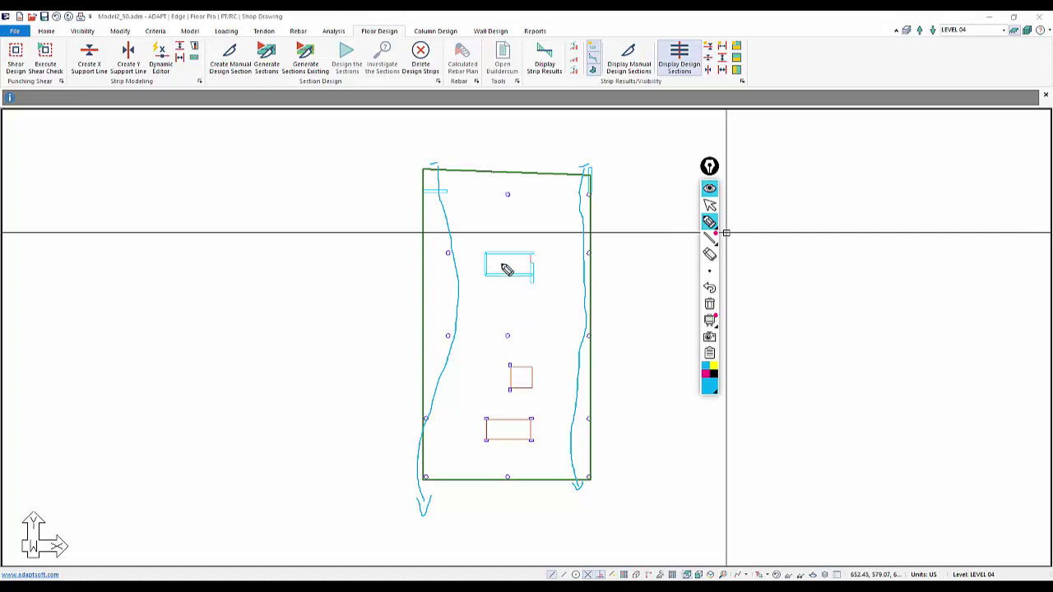
Sketch blue markup paths through the interior columns, core walls and openings, and cross out the two middle connections beside the central column
drag(517, 424, 514, 383)
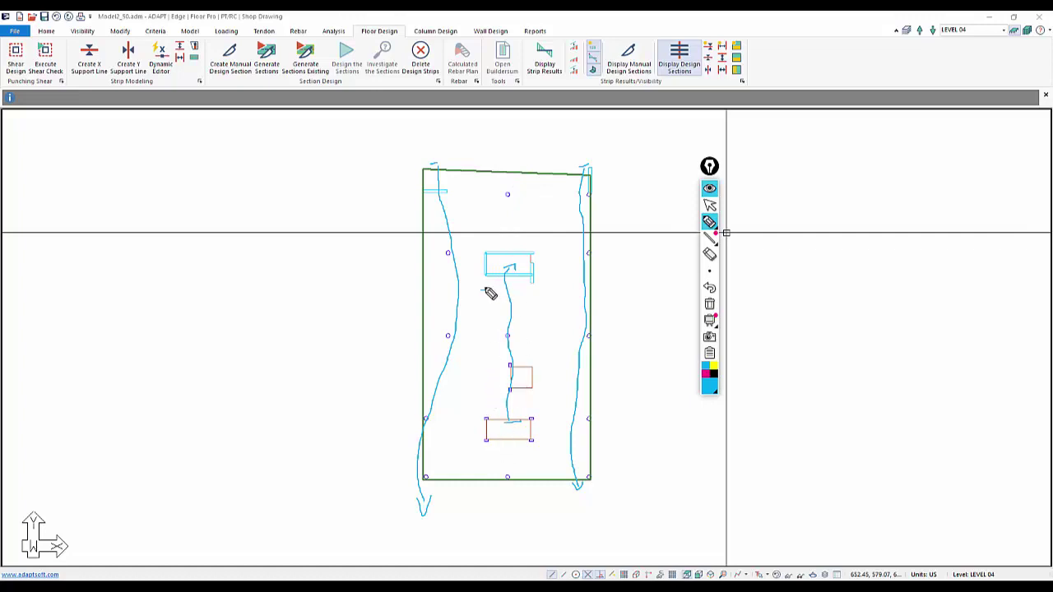
drag(494, 243, 516, 181)
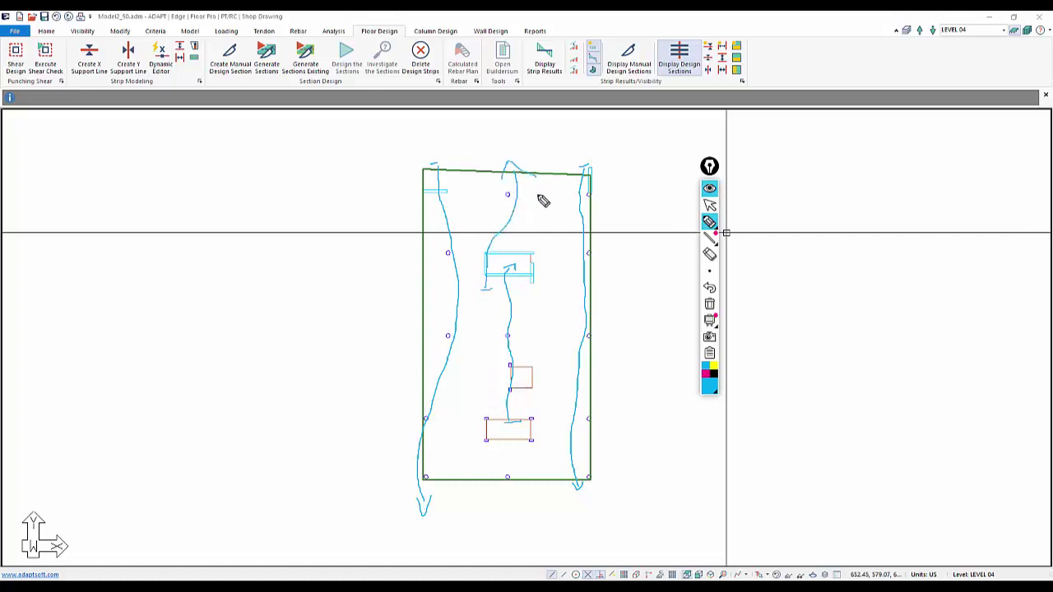
drag(537, 293, 522, 207)
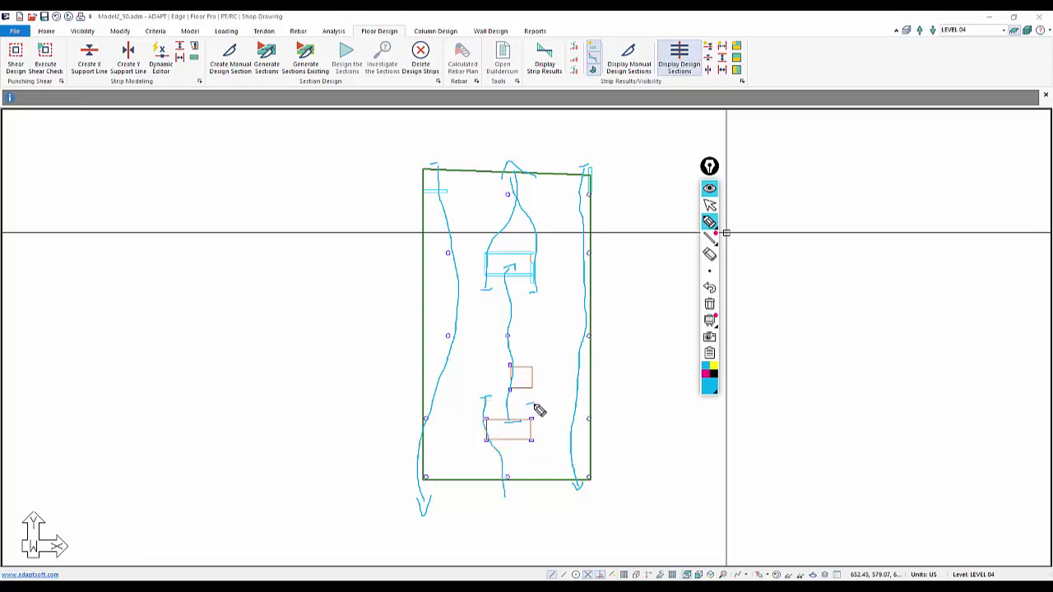
drag(531, 422, 514, 474)
drag(536, 276, 547, 422)
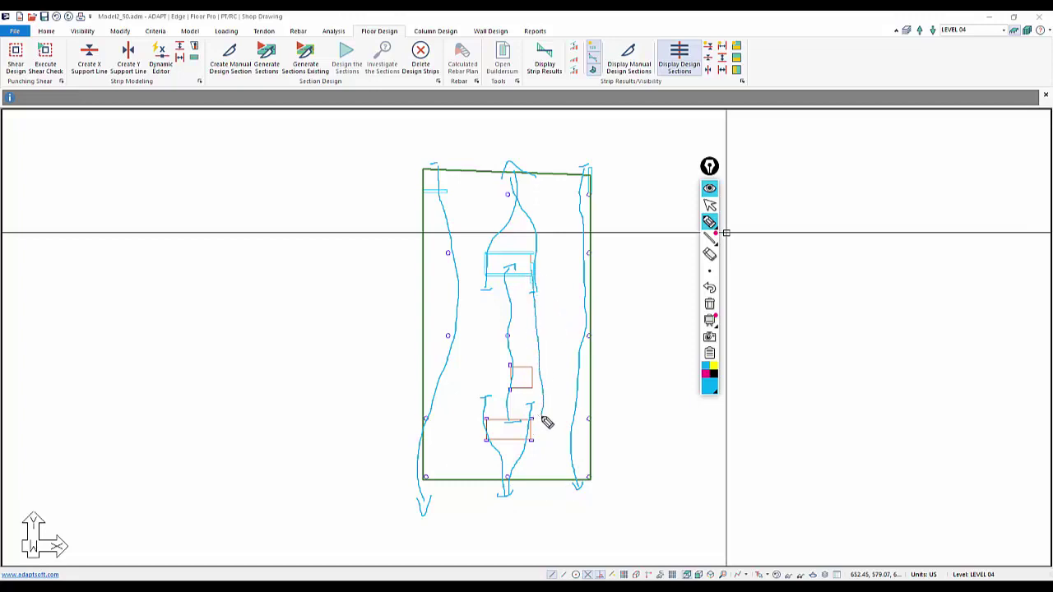
drag(490, 328, 486, 428)
mouse_move(550, 328)
mouse_down()
mouse_move(530, 354)
mouse_move(483, 351)
mouse_up()
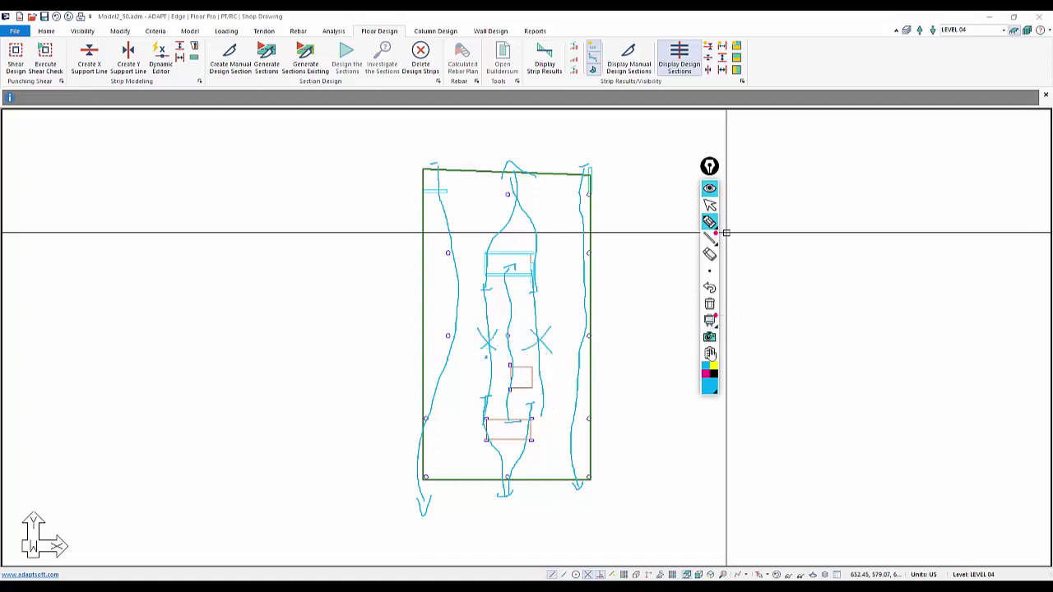
Draw magenta markup strokes across the upper half of the slab, clear all annotations and return to normal pointer mode
click(704, 374)
drag(426, 176, 564, 179)
drag(427, 198, 548, 201)
drag(432, 218, 577, 227)
drag(431, 238, 591, 251)
drag(437, 263, 612, 273)
drag(428, 282, 652, 298)
drag(459, 301, 638, 312)
drag(478, 326, 607, 330)
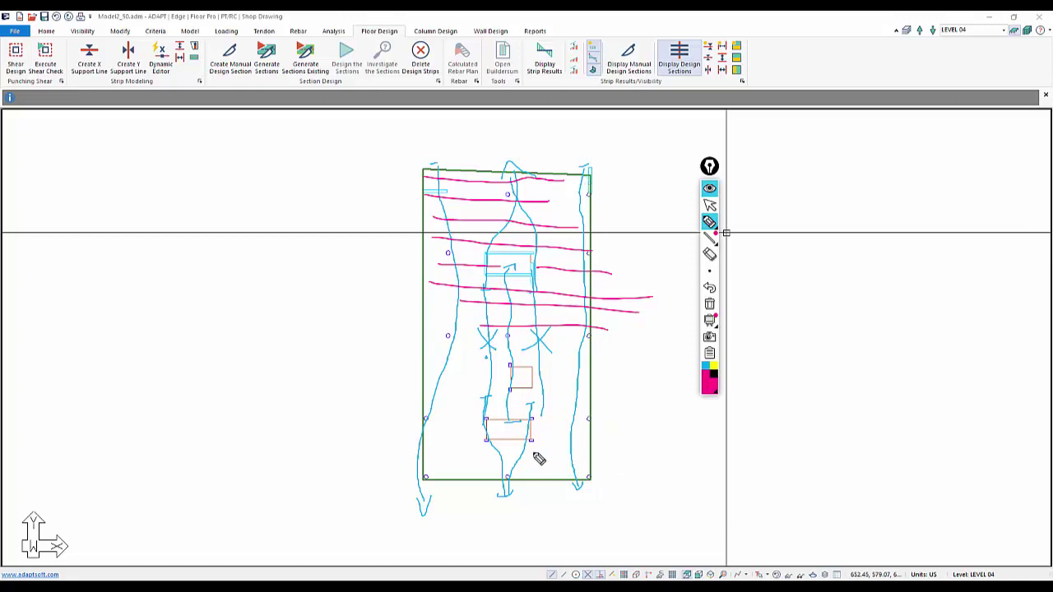
click(709, 305)
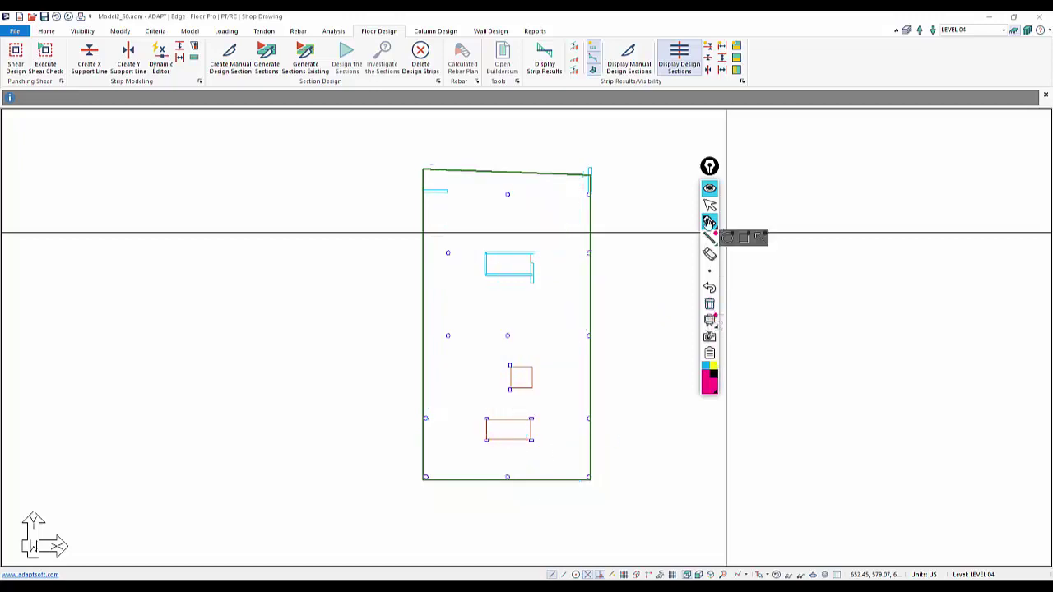
click(710, 206)
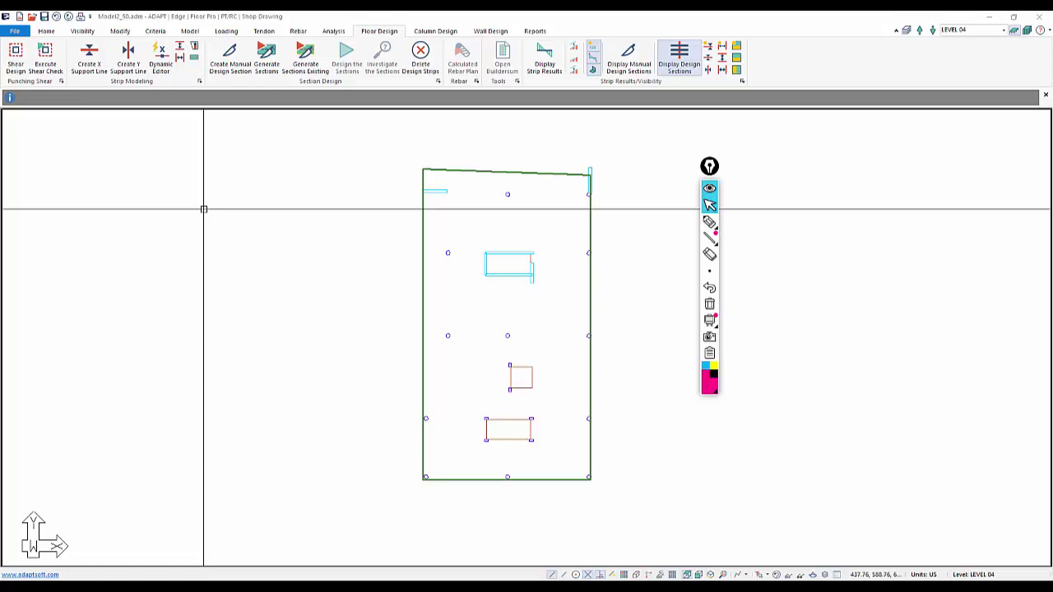
Create an X-direction support line from the upper-left wall through the two uppermost columns to the slab's right edge
click(92, 54)
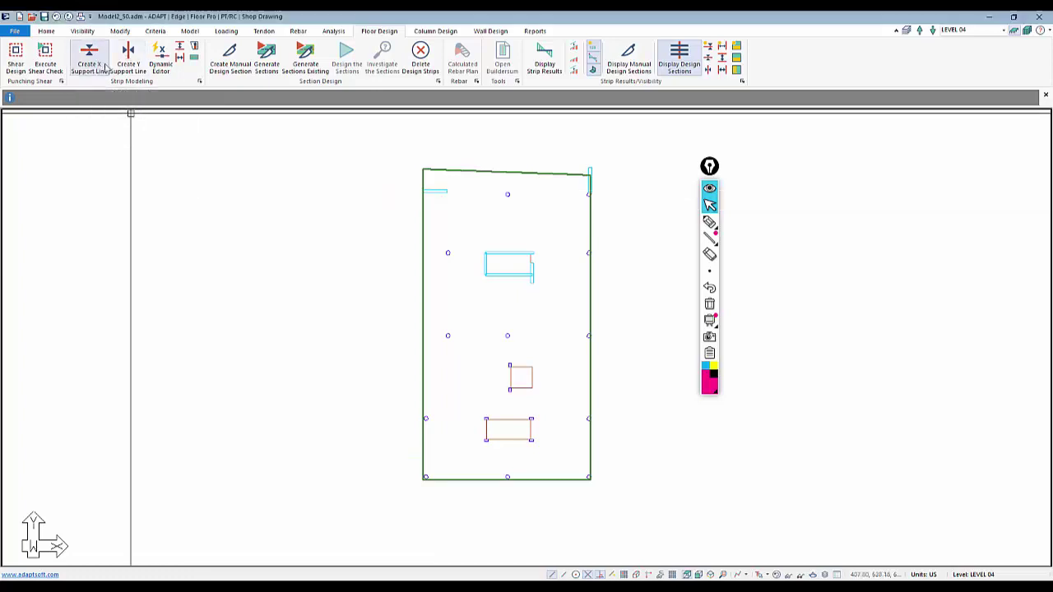
scroll(415, 199, up, 1)
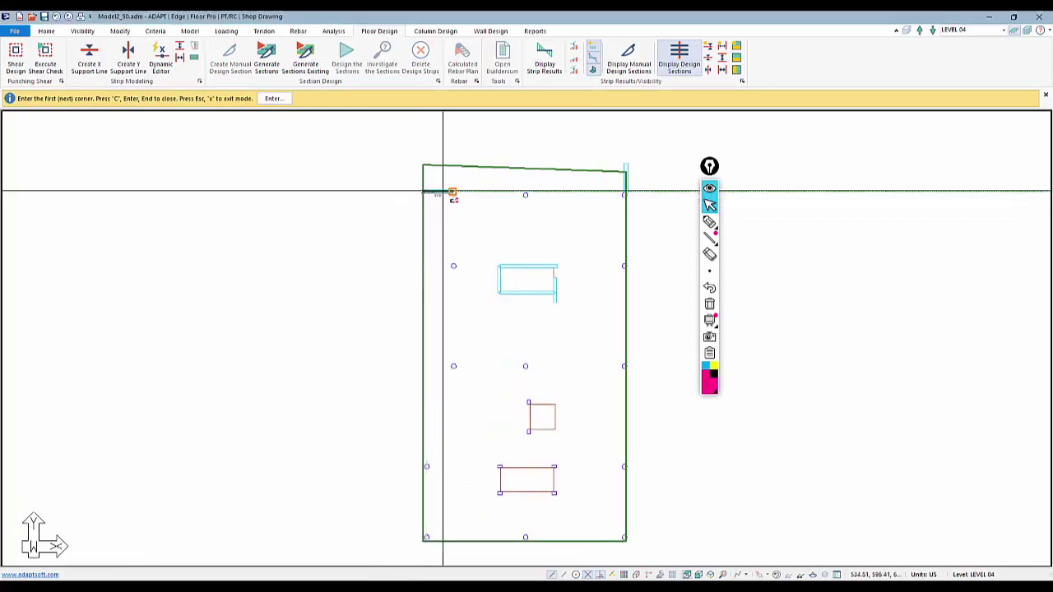
click(451, 192)
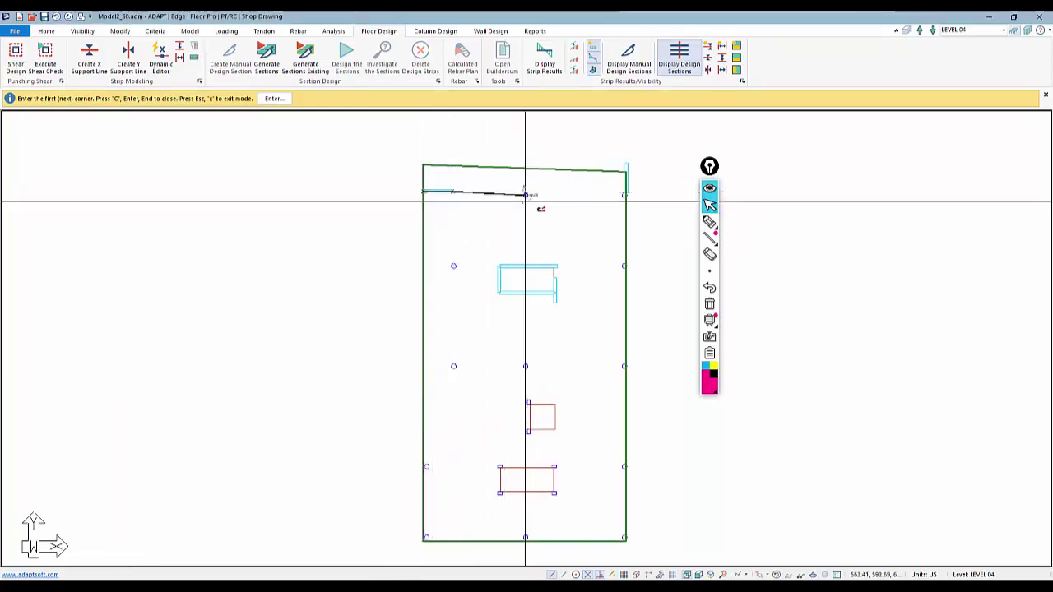
scroll(625, 195, up, 2)
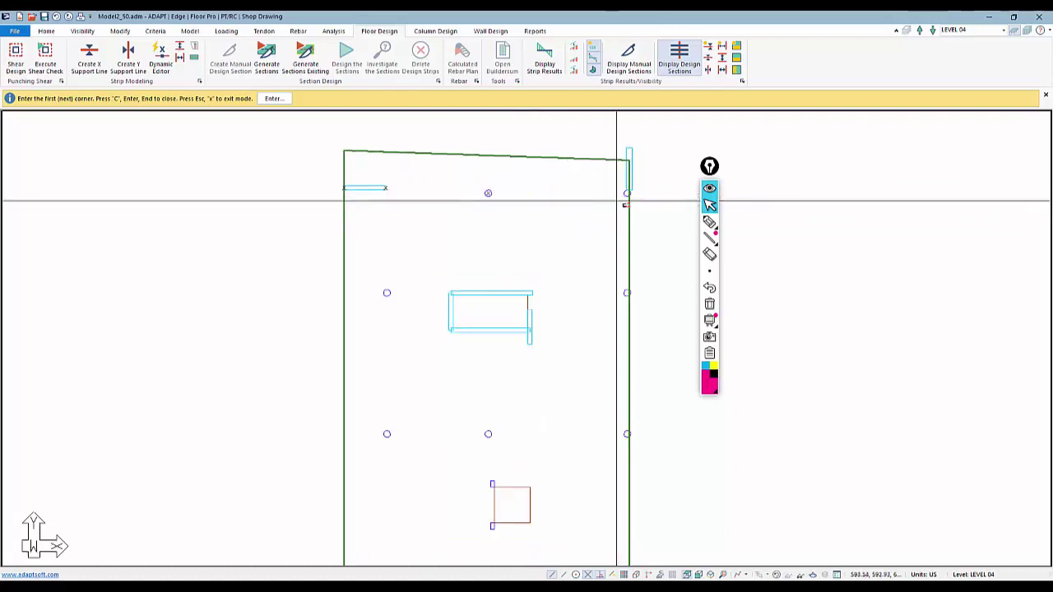
scroll(626, 195, up, 4)
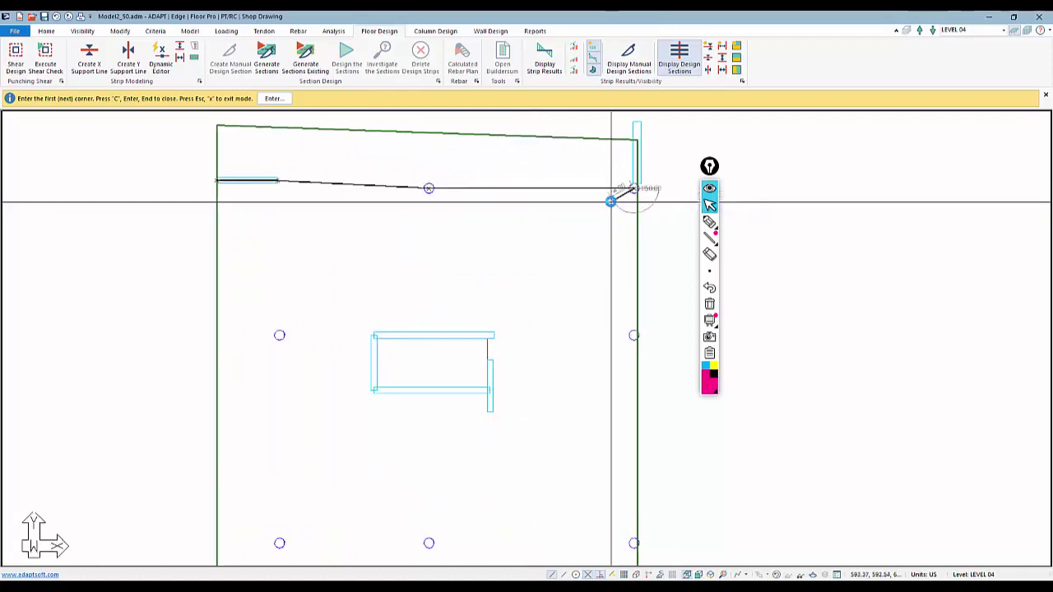
scroll(646, 179, up, 1)
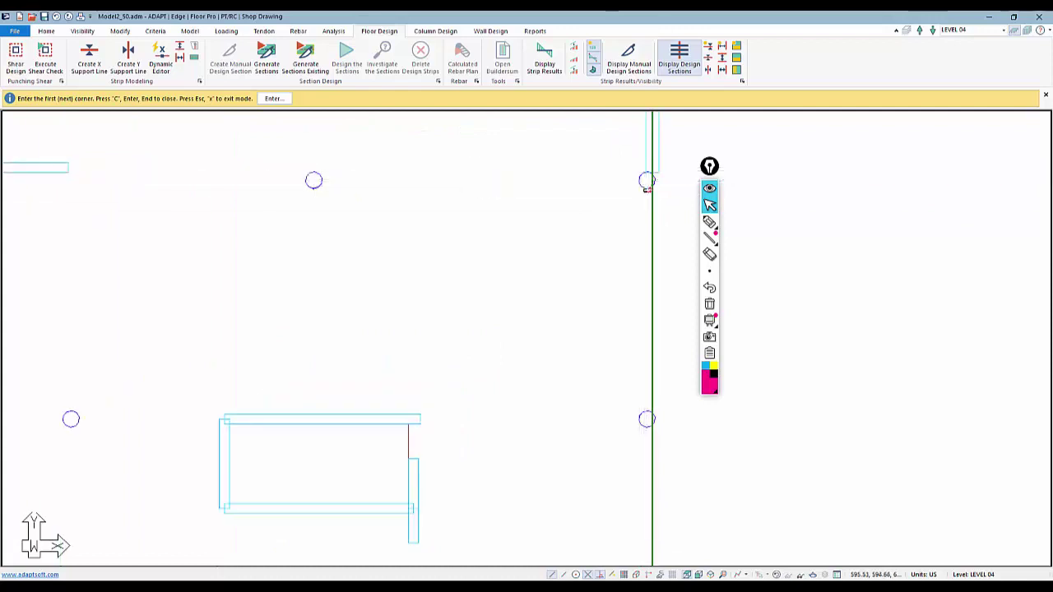
click(648, 180)
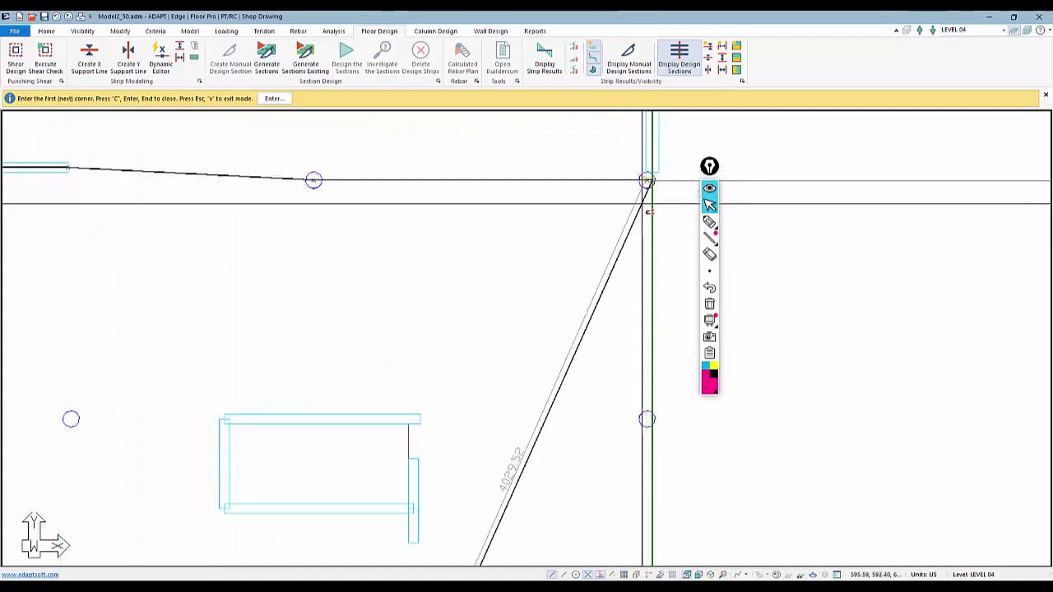
scroll(645, 181, down, 4)
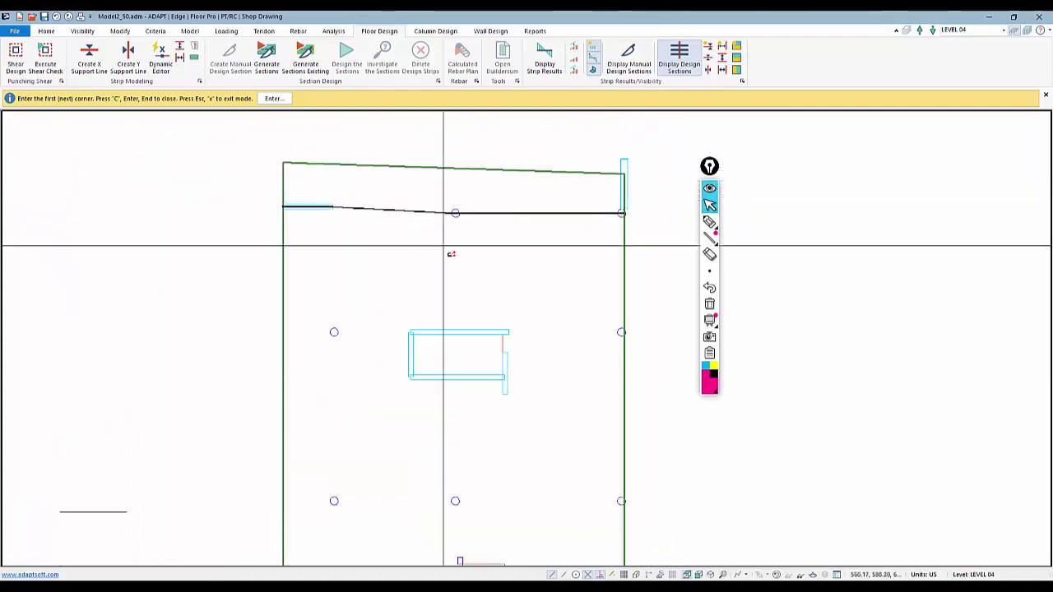
middle_drag(363, 280, 356, 185)
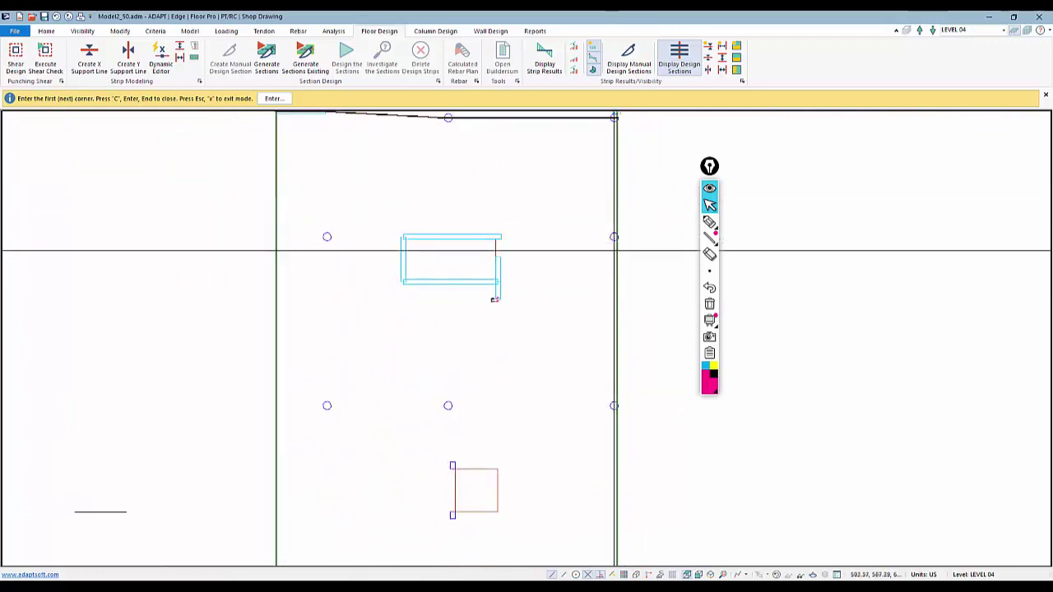
scroll(513, 308, down, 2)
right_click(431, 216)
click(447, 222)
scroll(456, 167, down, 2)
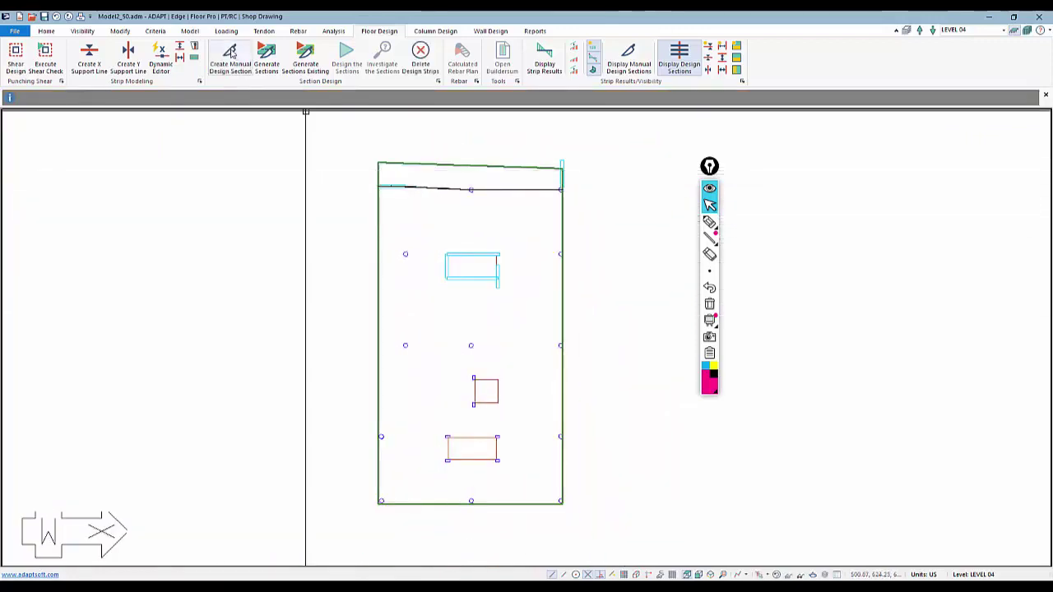
Use the Support Line Dynamic Editor to generate X-direction support lines across the second and third column rows from the slab's upper edge
click(160, 54)
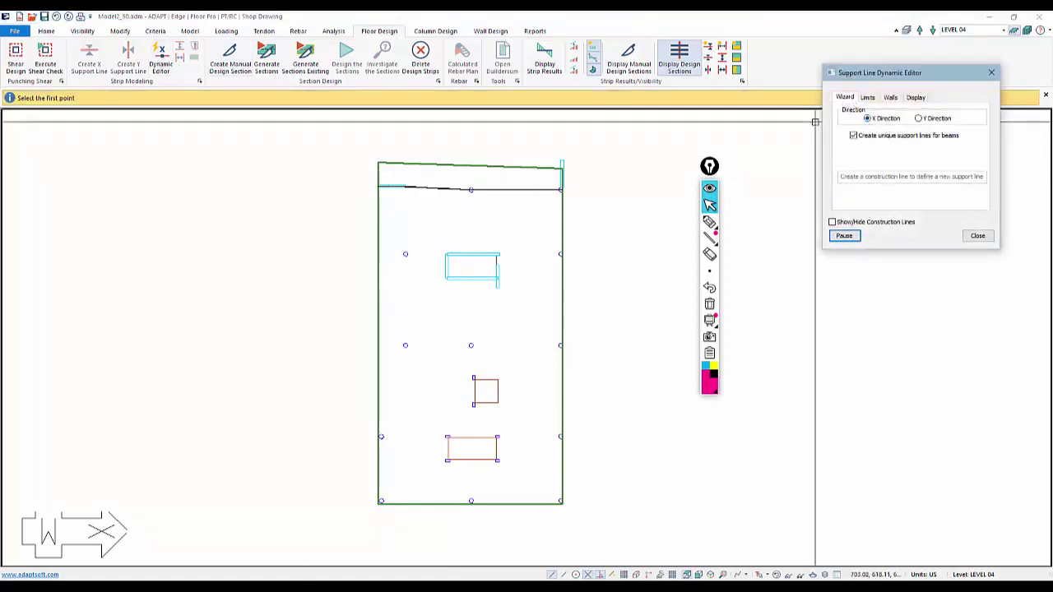
click(420, 254)
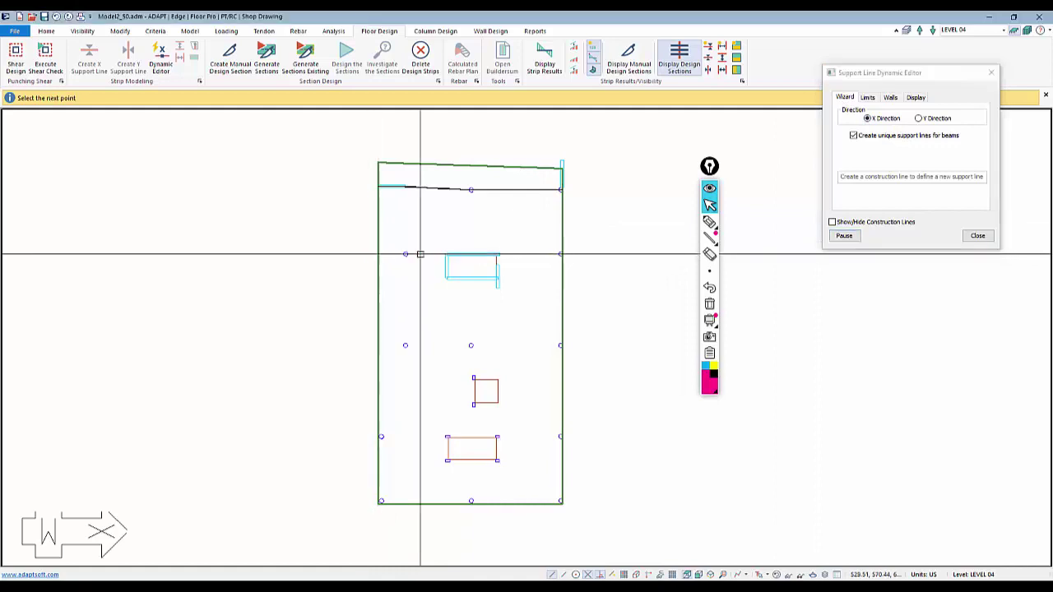
scroll(419, 256, up, 3)
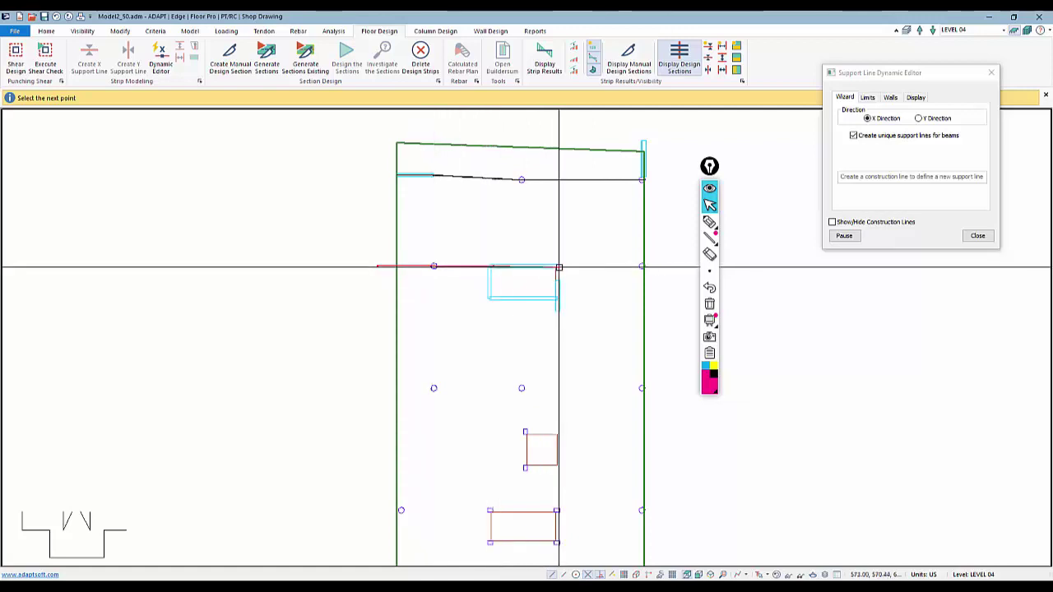
click(655, 266)
click(360, 319)
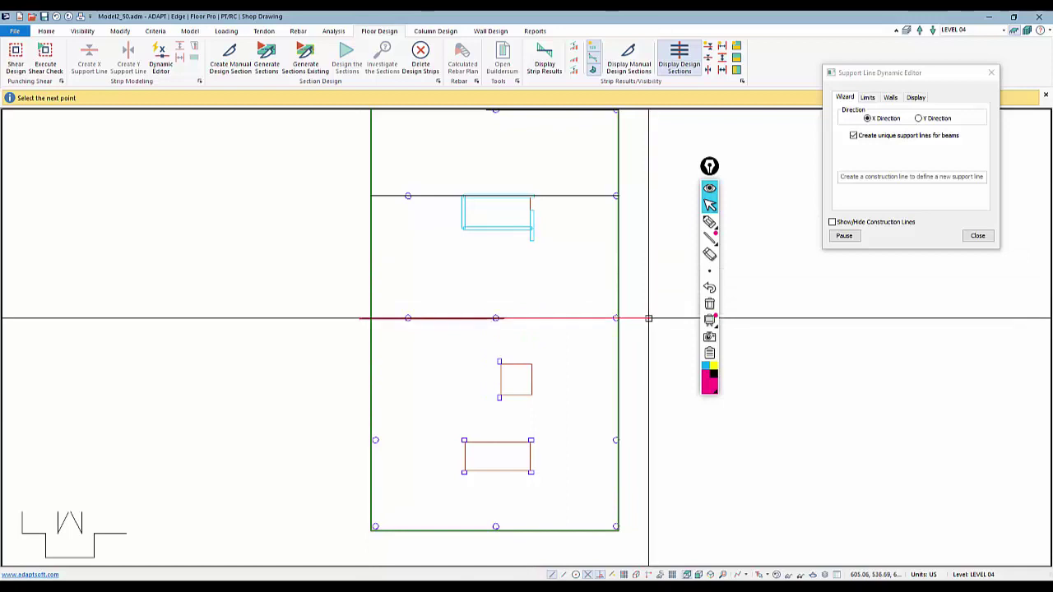
click(648, 318)
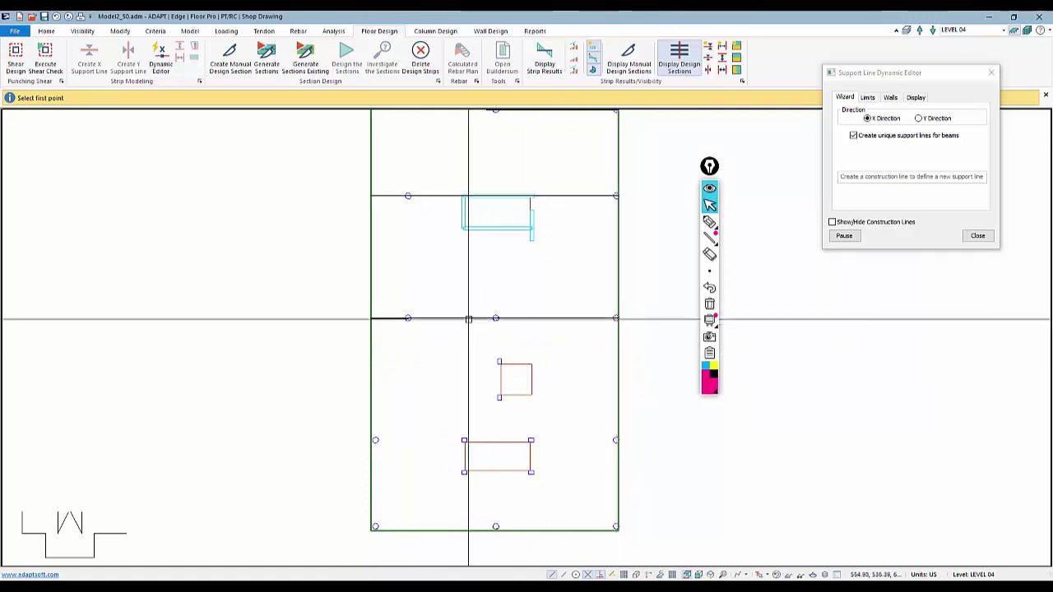
Generate X-direction support lines along the slab's two lowest column rows, at the large opening and near the lower edge
middle_drag(406, 318, 432, 223)
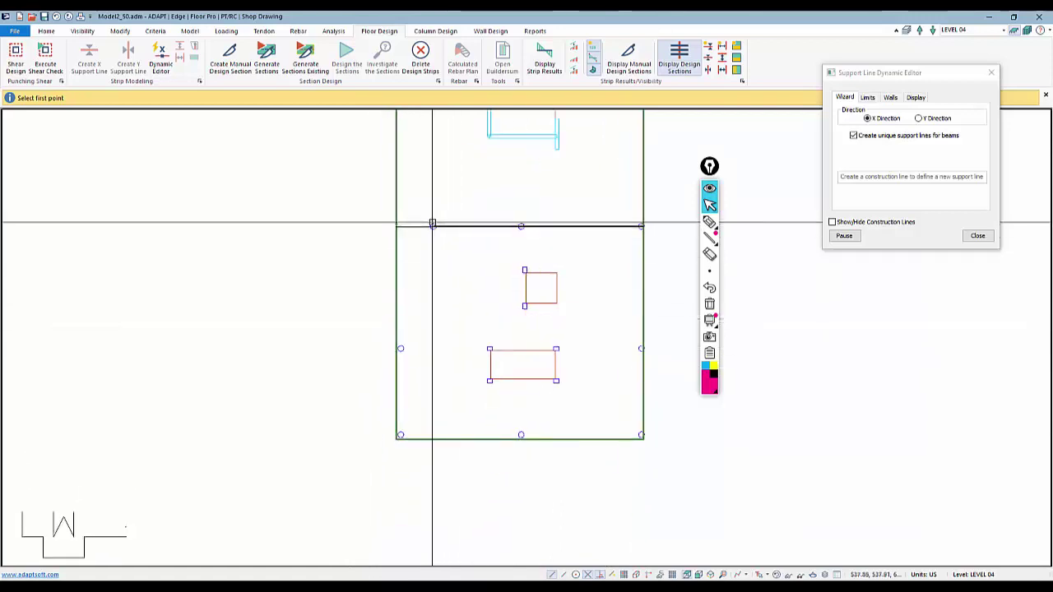
middle_drag(385, 365, 343, 314)
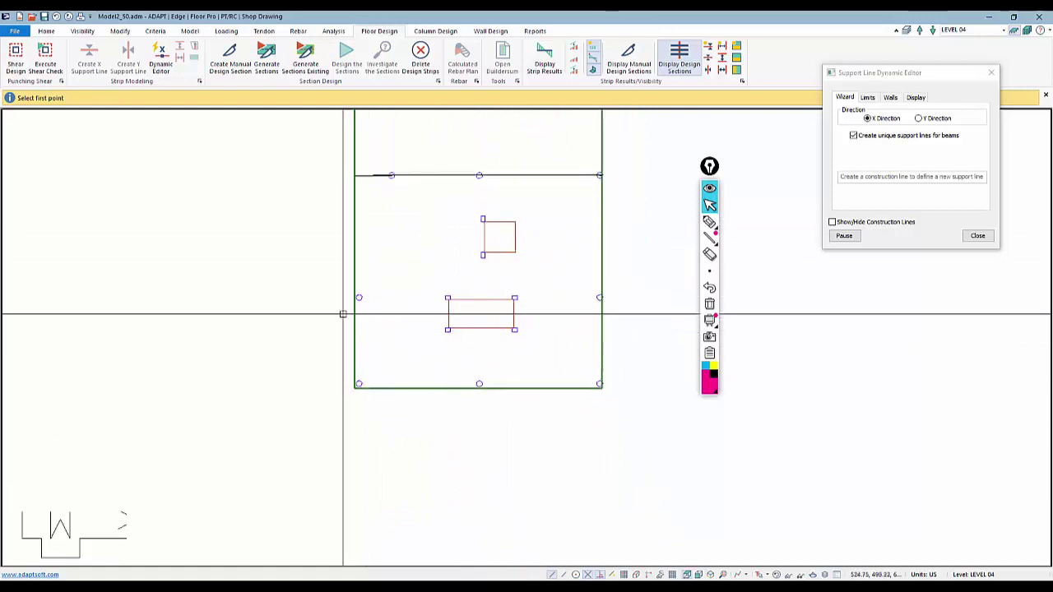
click(329, 298)
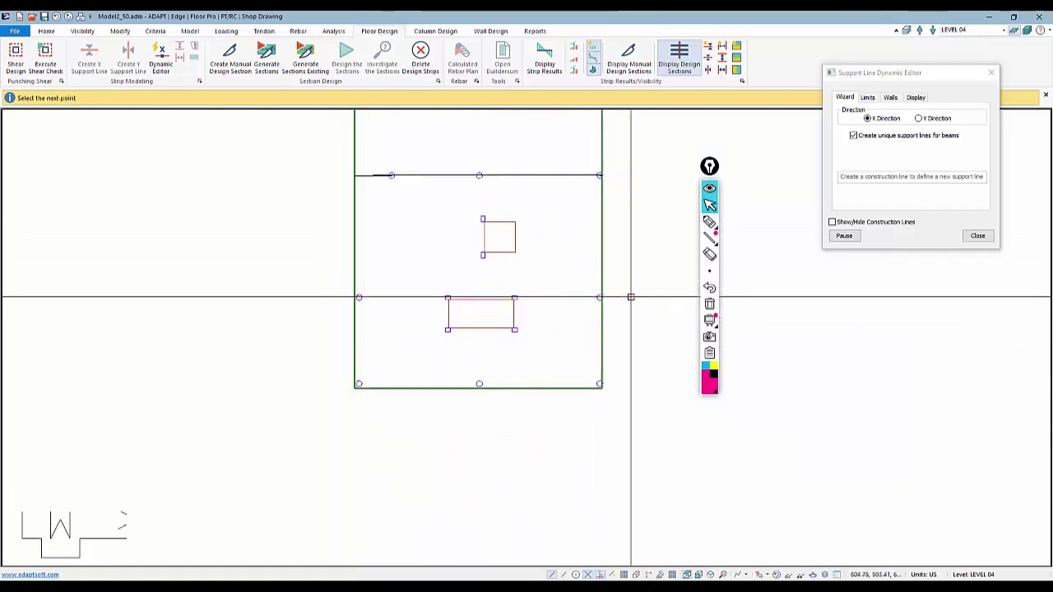
click(327, 383)
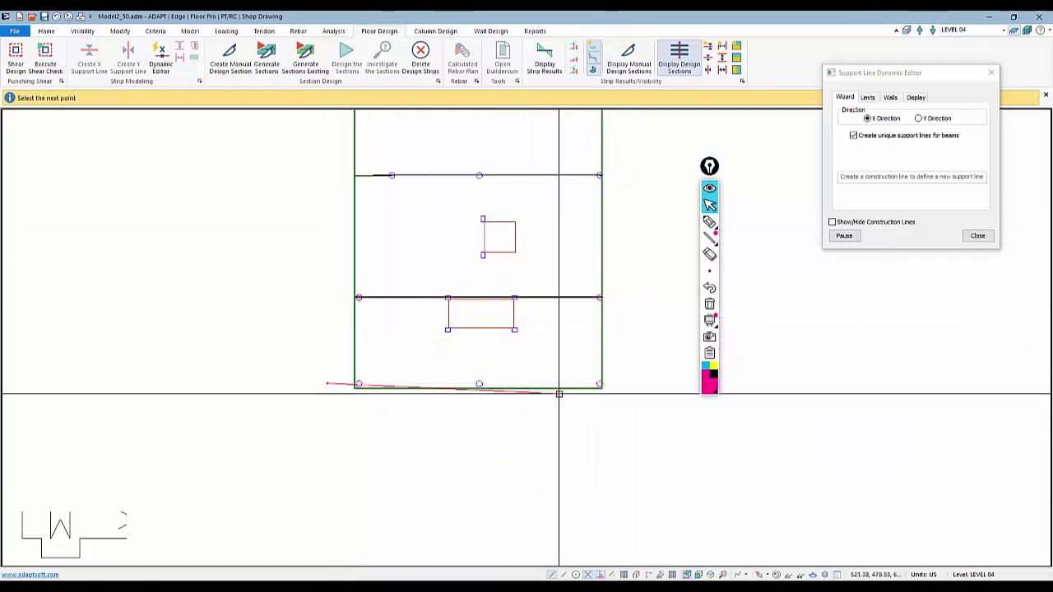
click(617, 384)
right_click(617, 384)
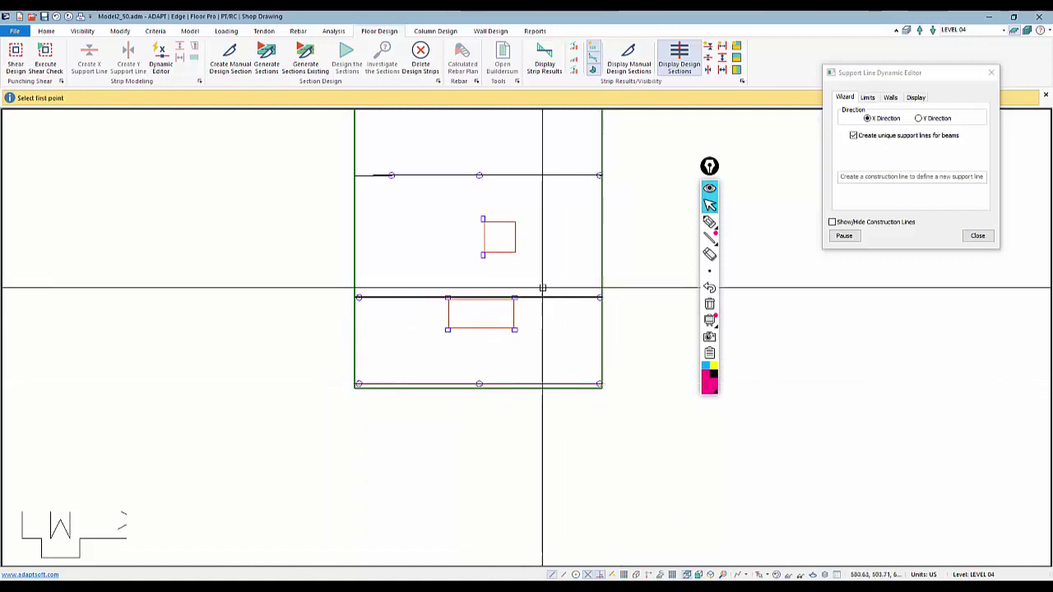
Generate two X-direction support lines across the full slab width, along the upper and lower edges of the small opening
middle_drag(528, 277, 502, 305)
scroll(447, 254, up, 3)
scroll(446, 255, down, 3)
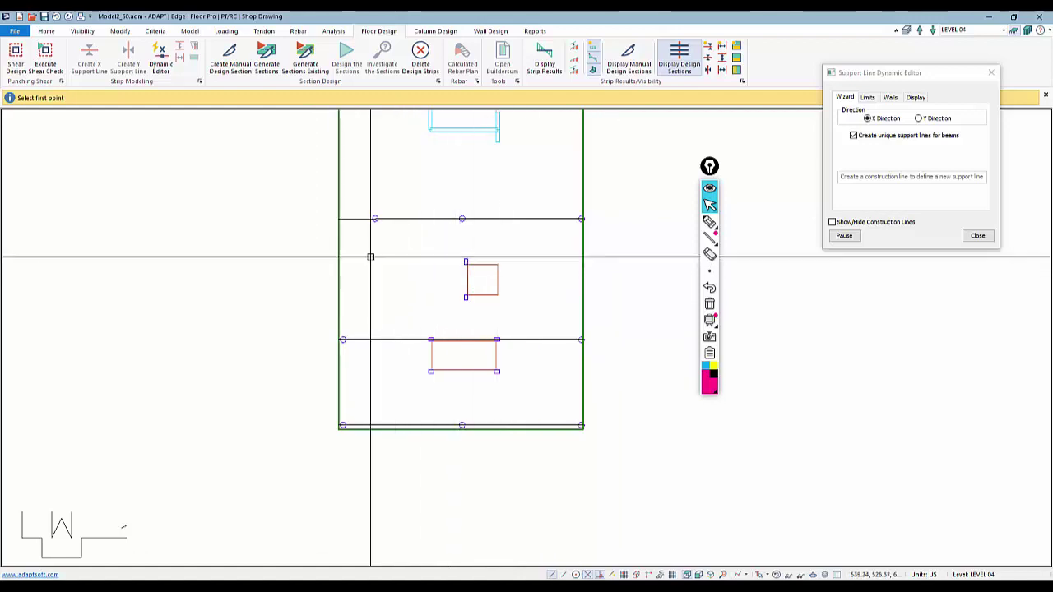
click(327, 261)
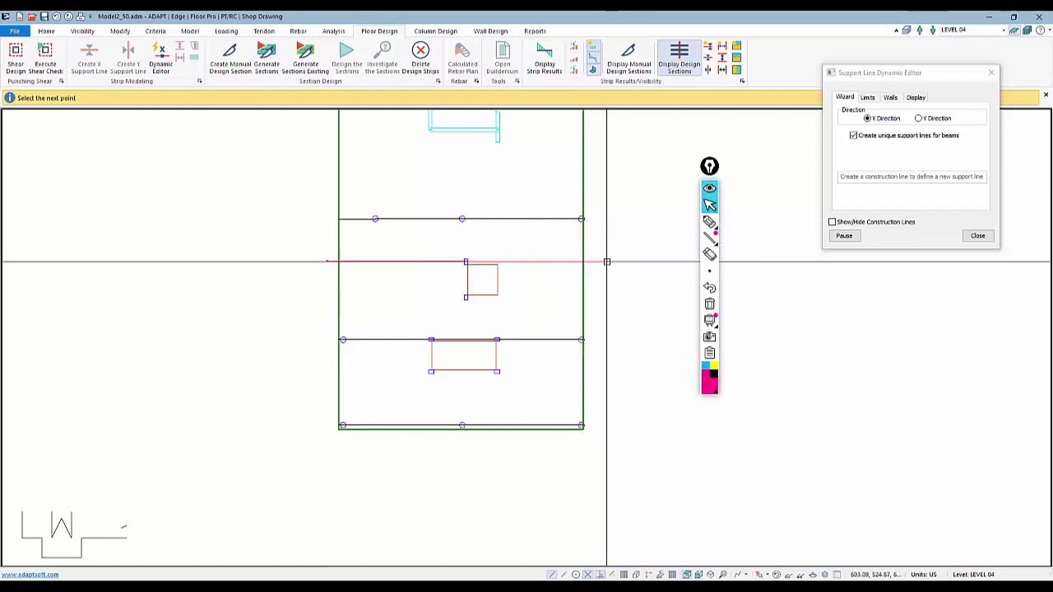
click(607, 261)
click(336, 298)
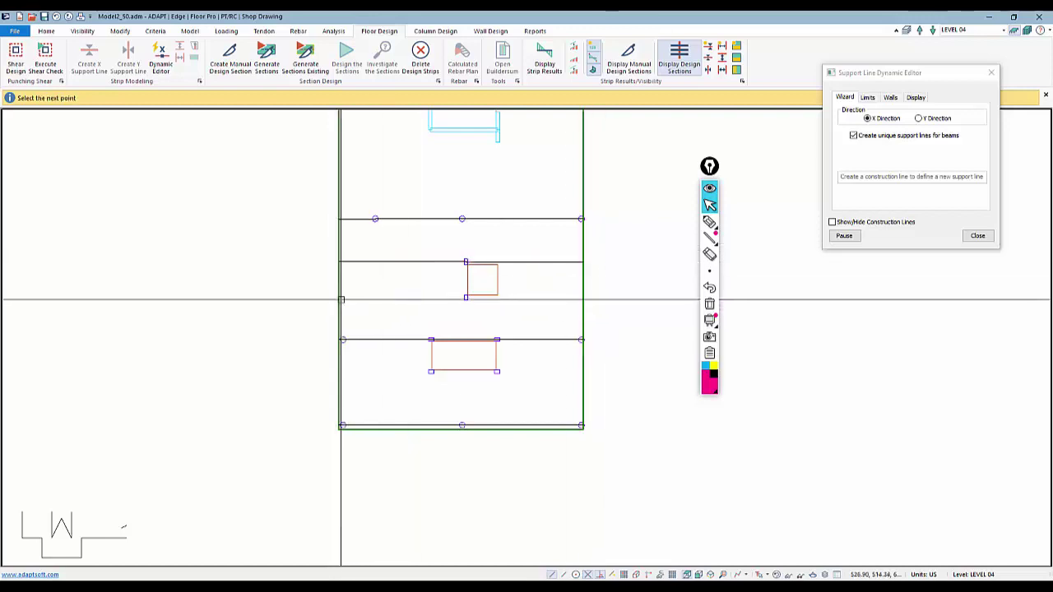
click(594, 298)
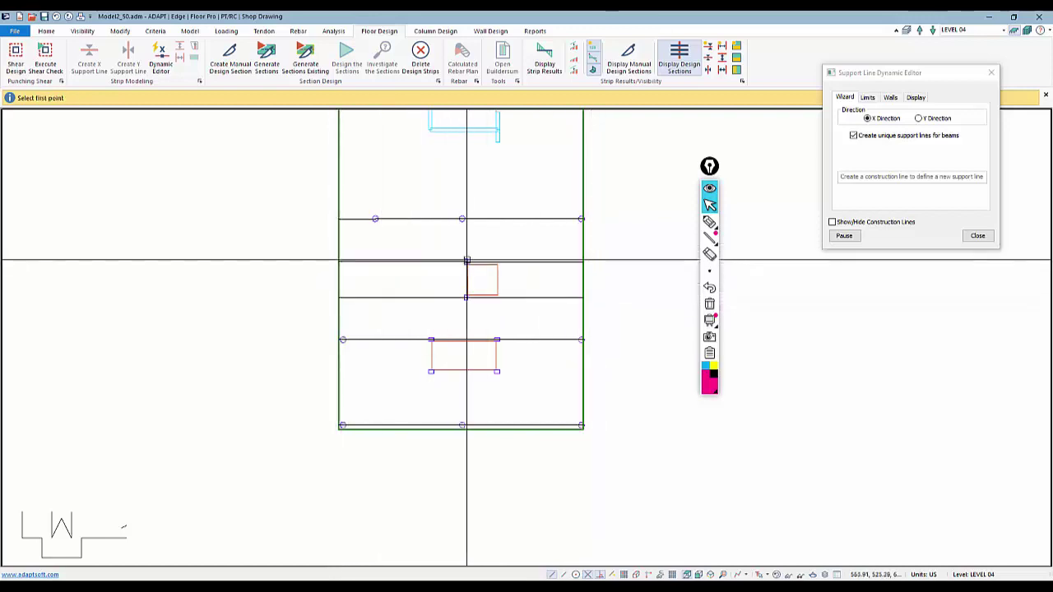
Generate an X-direction support line across the full slab width along the lower edge of the large opening
middle_drag(475, 305, 492, 246)
click(341, 311)
click(637, 313)
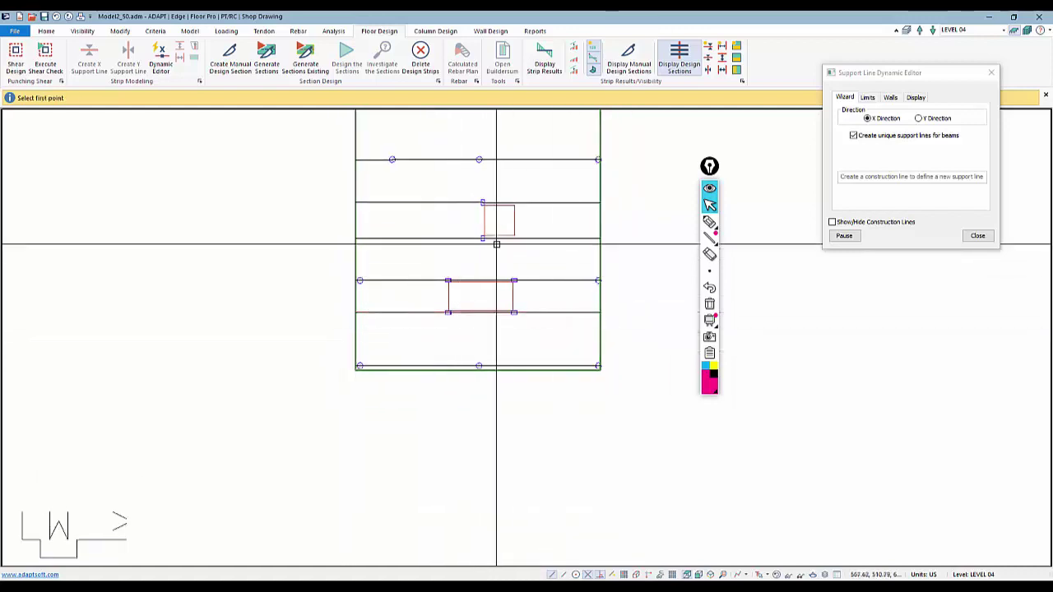
middle_drag(488, 245, 470, 354)
scroll(472, 352, down, 4)
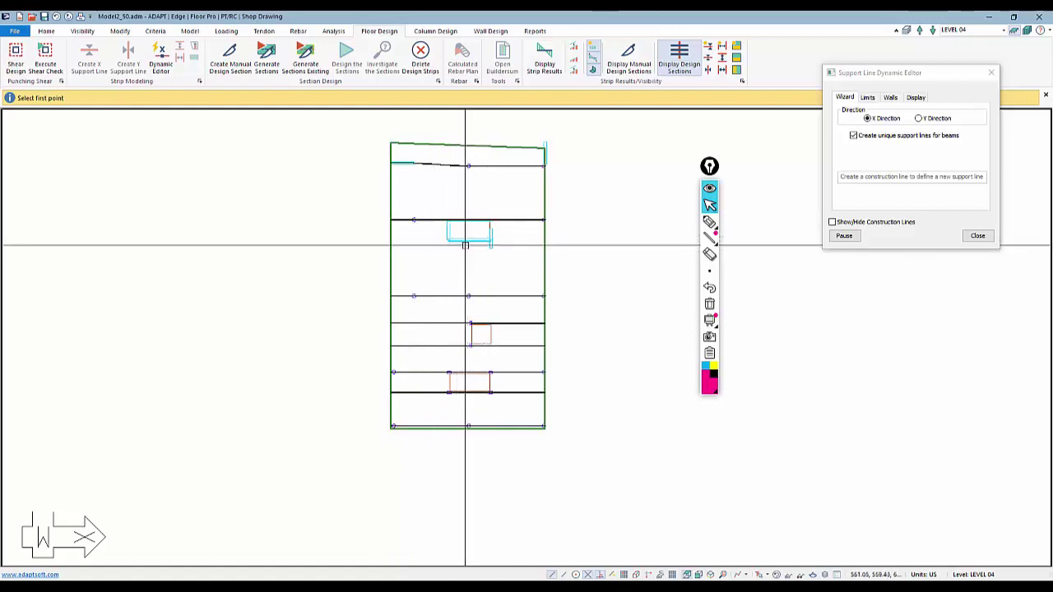
scroll(378, 241, up, 1)
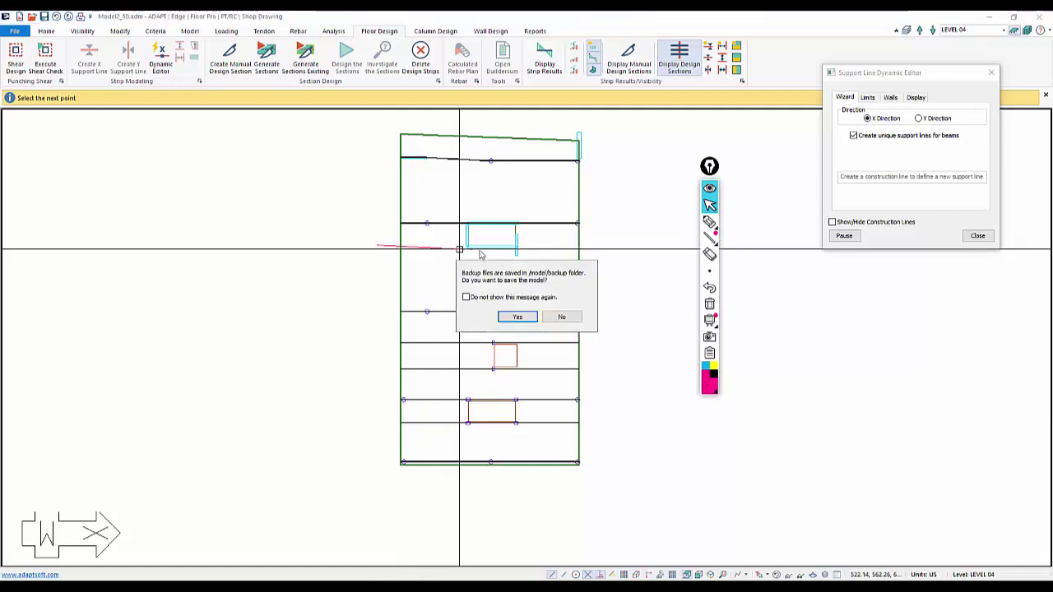
click(544, 317)
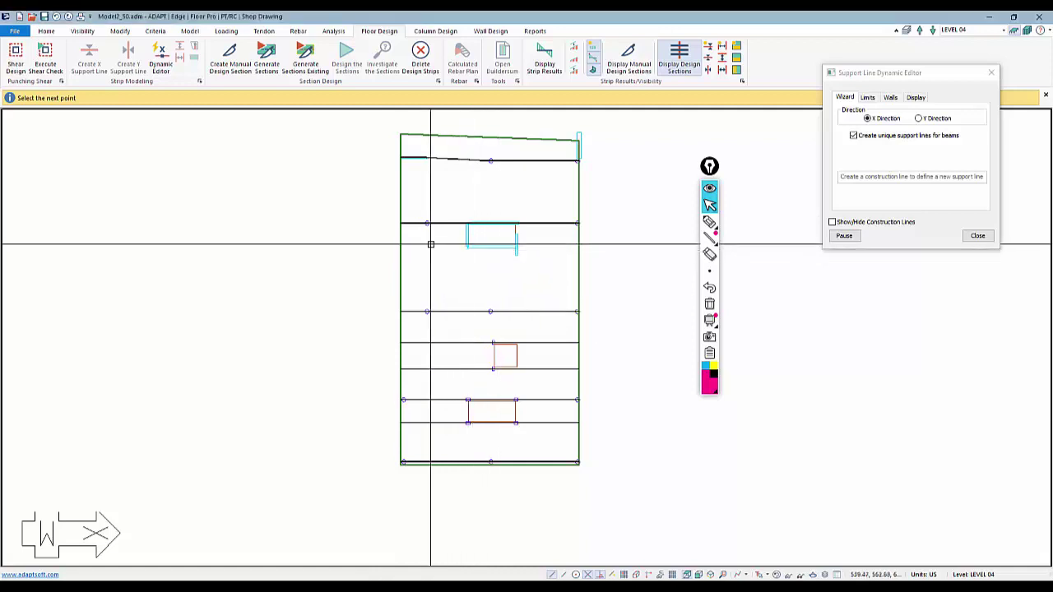
scroll(470, 253, up, 1)
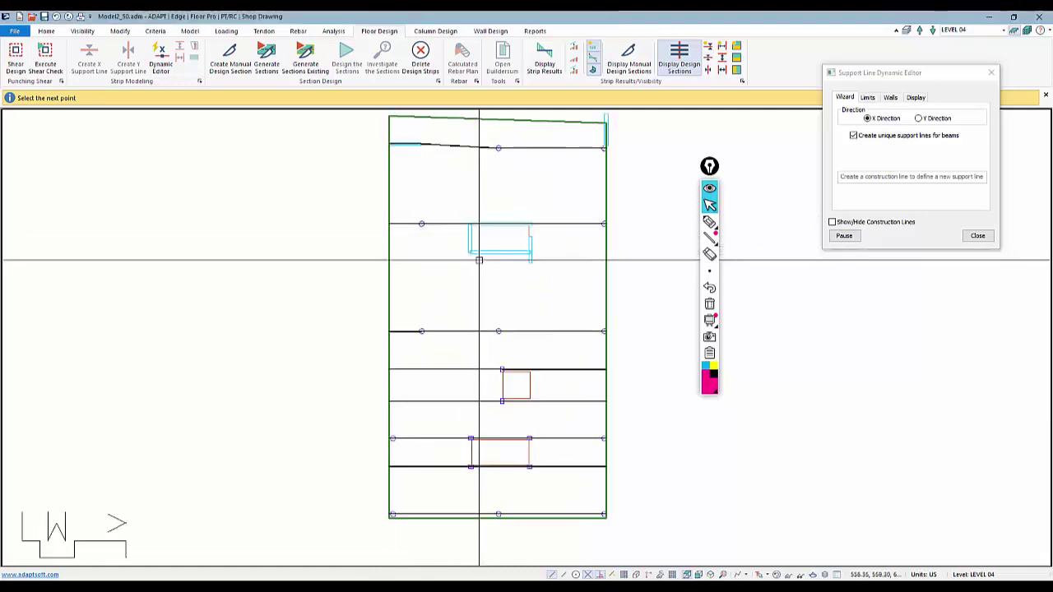
click(976, 235)
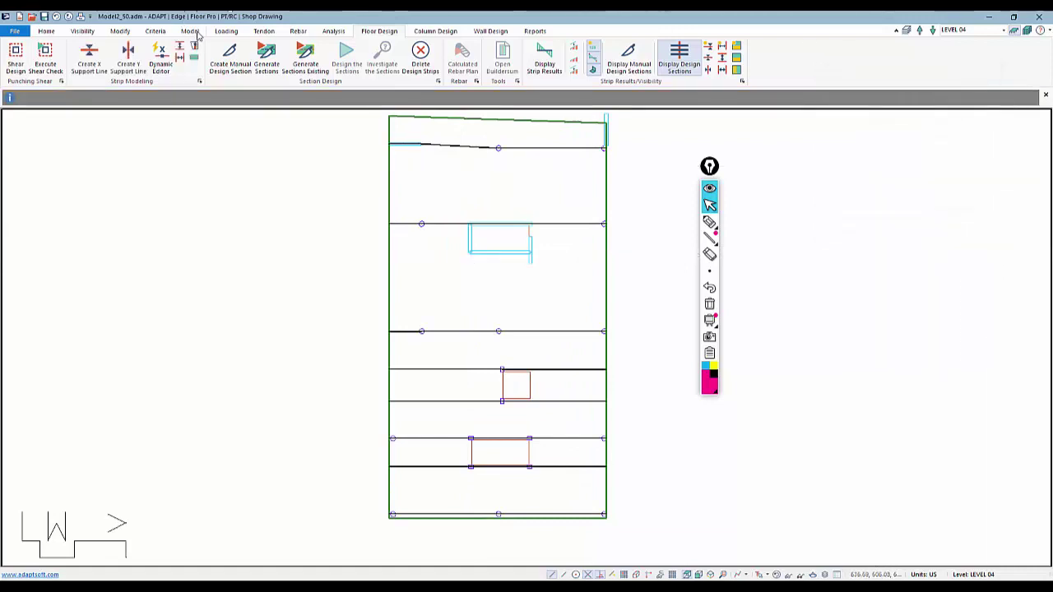
Reopen the Support Line Dynamic Editor and generate an X-direction support line across the slab along the core's lower wall
scroll(383, 263, up, 1)
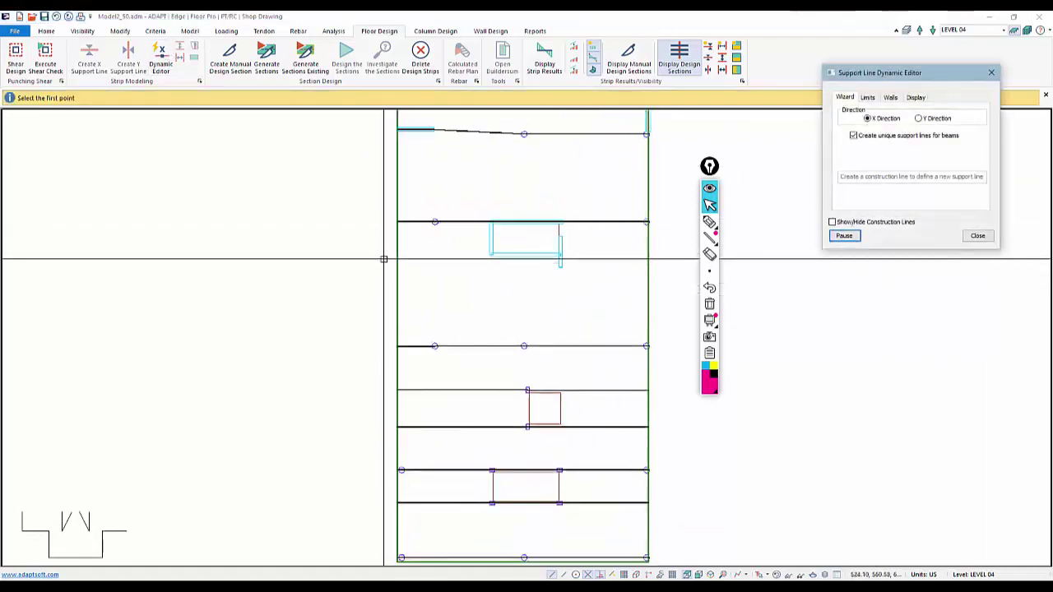
click(502, 254)
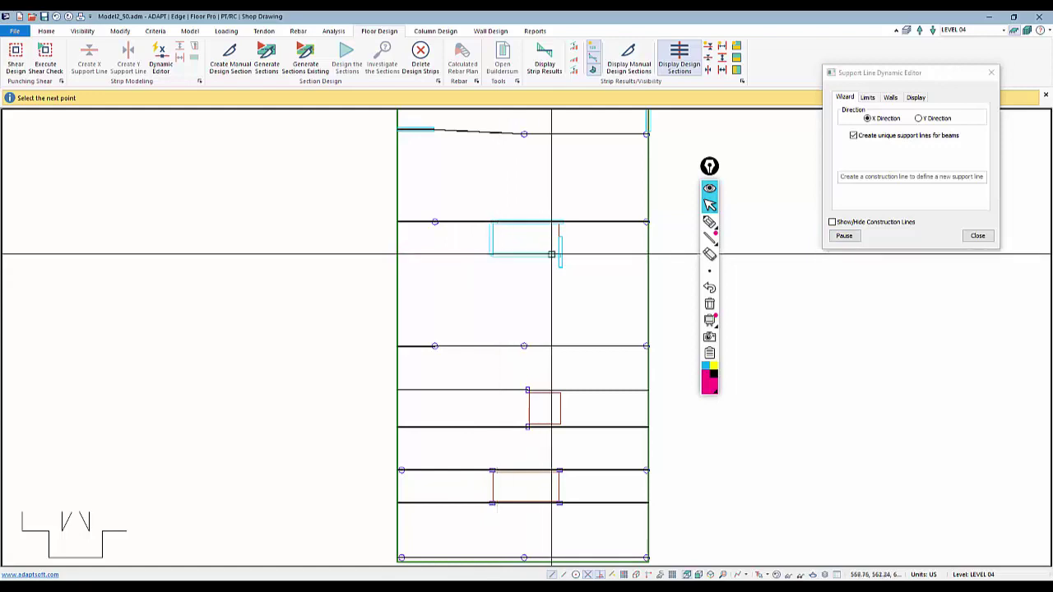
click(661, 255)
scroll(465, 263, down, 2)
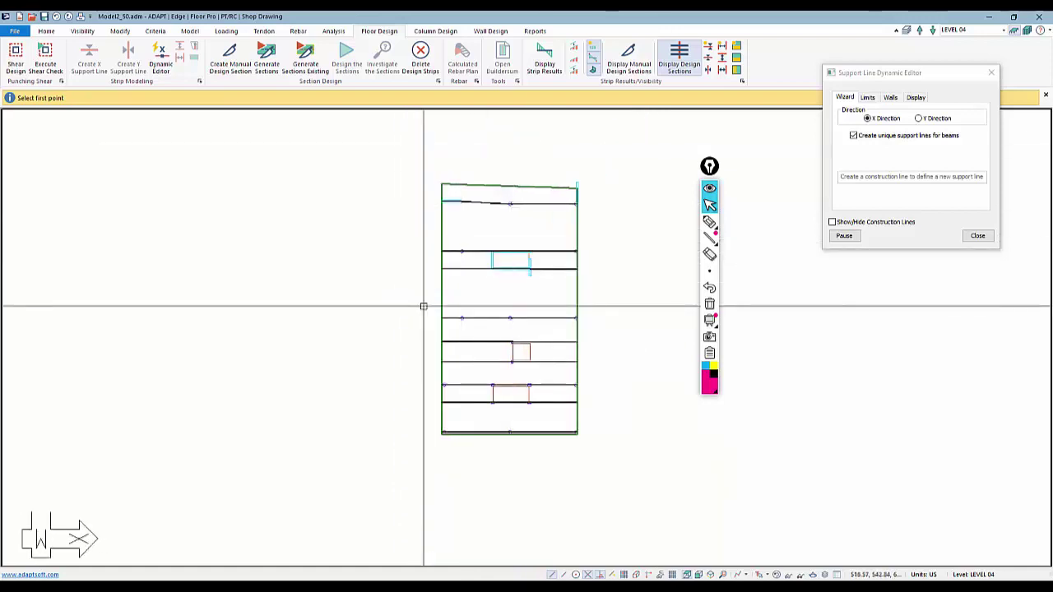
Switch to Y Direction and generate a support line from below the slab's lower-left corner through the left columns and upper-left wall
click(919, 120)
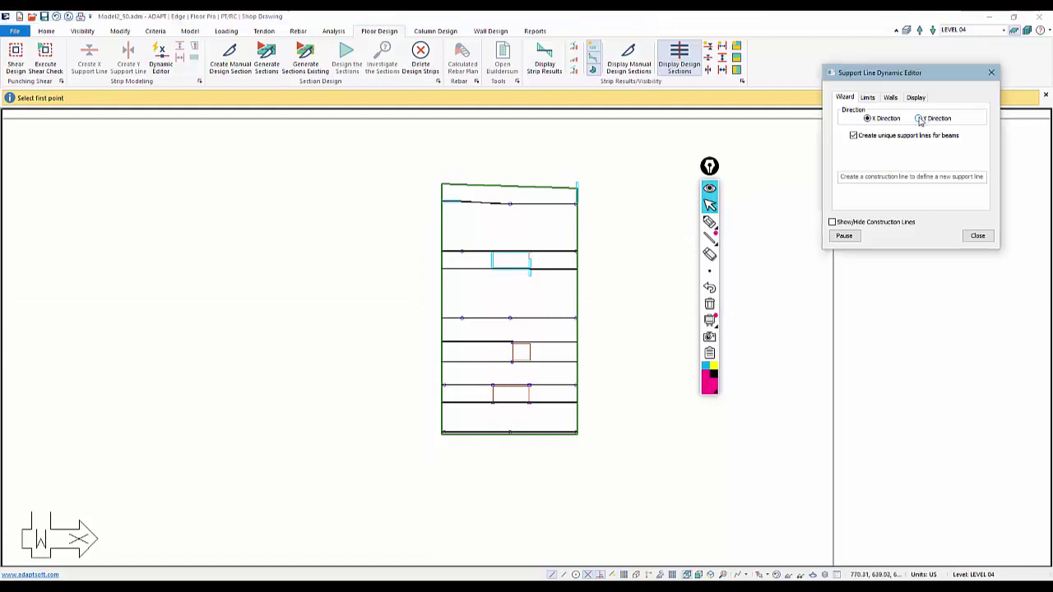
scroll(450, 432, up, 1)
scroll(450, 432, up, 1)
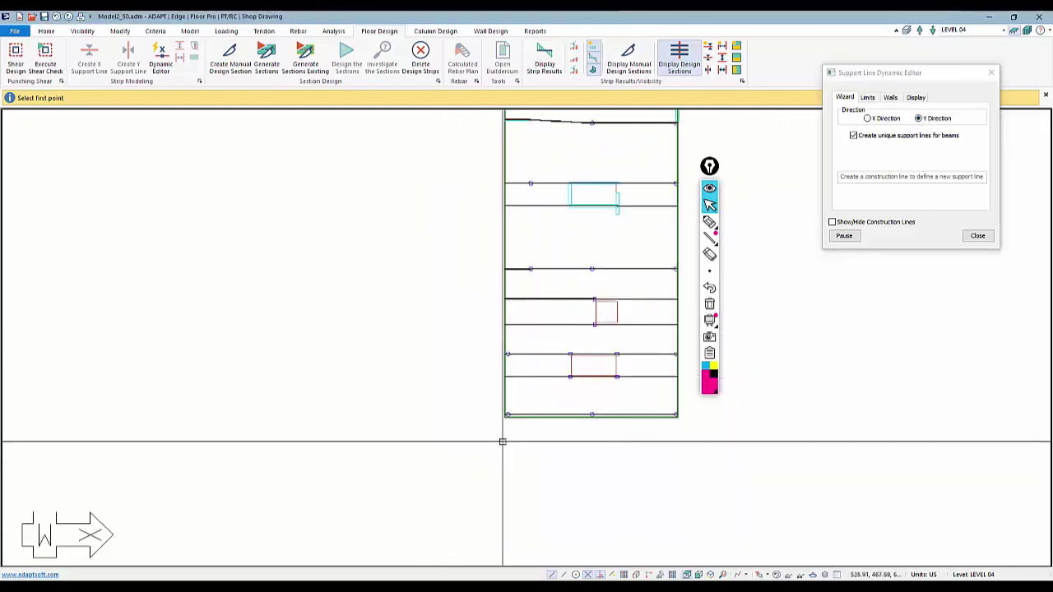
click(506, 441)
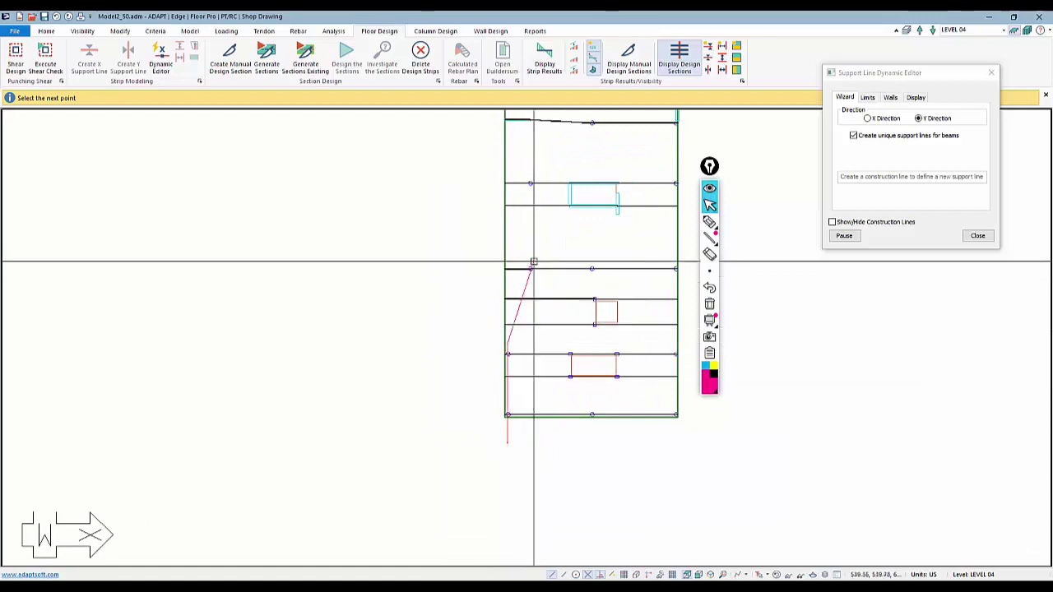
middle_drag(527, 239, 560, 338)
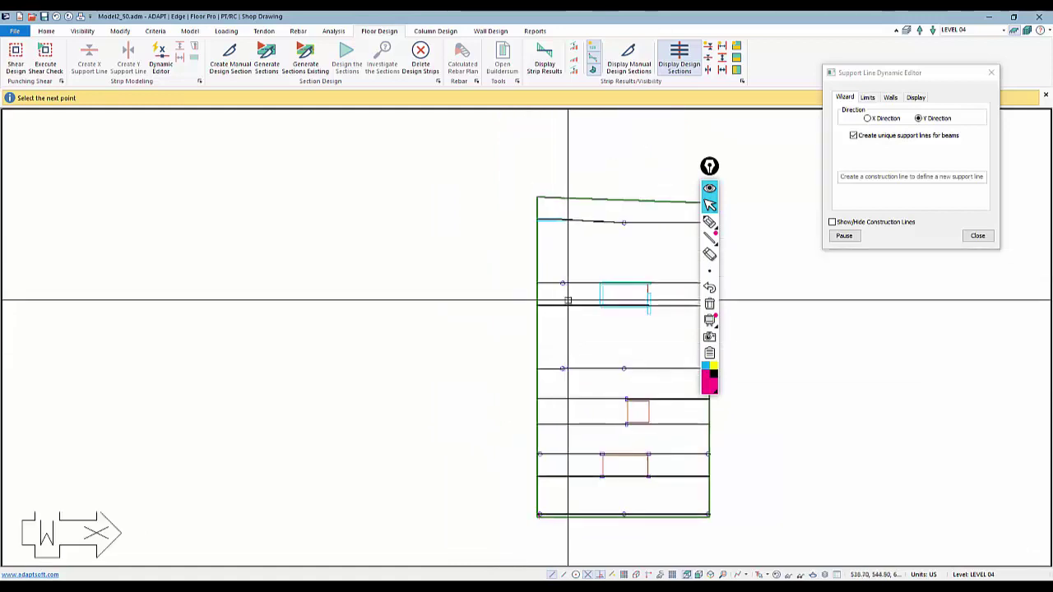
click(560, 220)
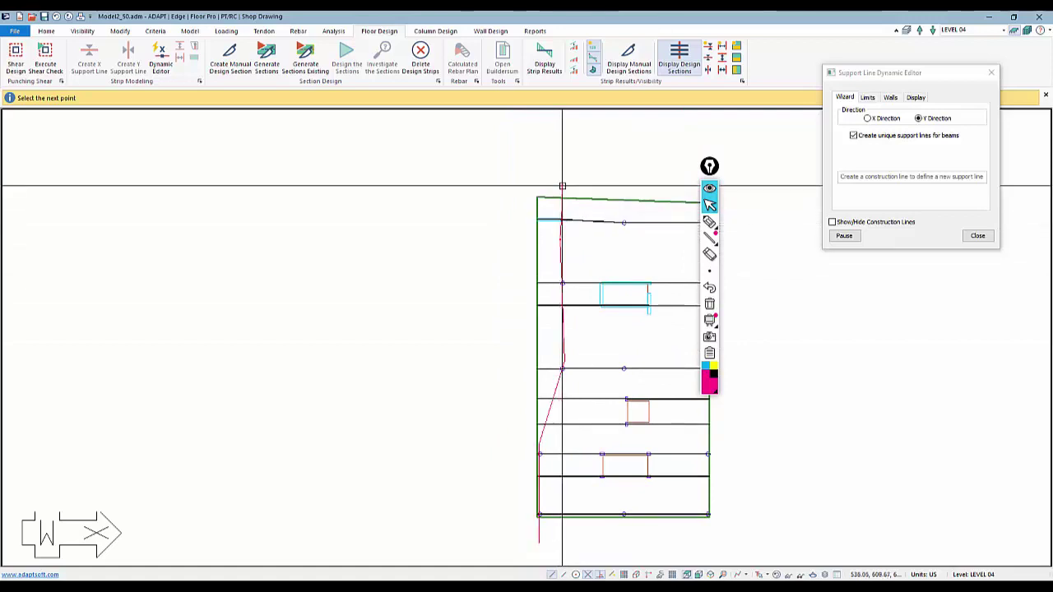
scroll(487, 296, down, 2)
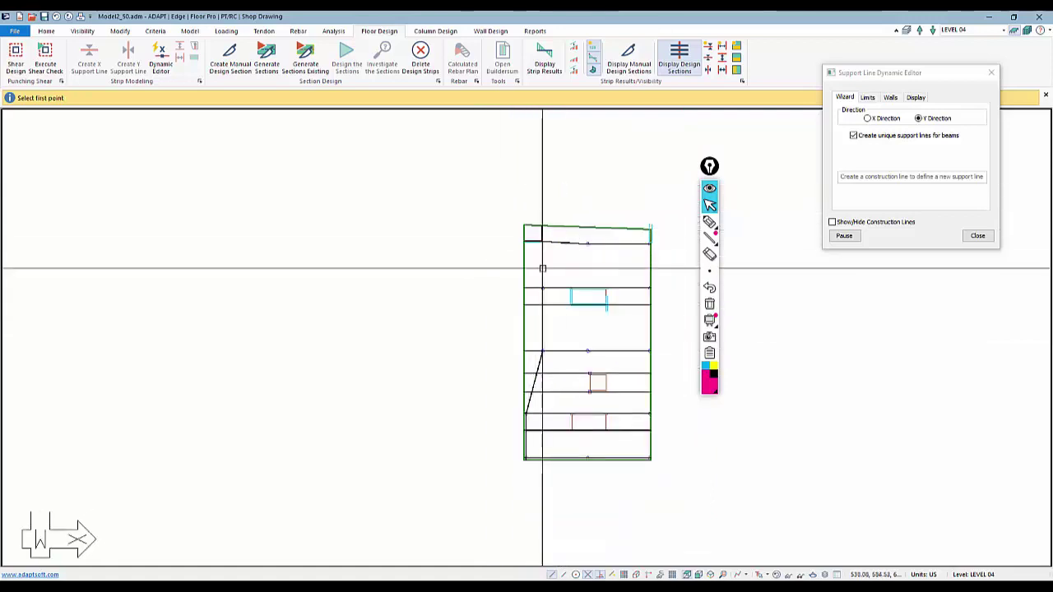
Generate a Y-direction support line through the columns along the slab's right edge, from below the slab to above it
scroll(589, 498, up, 1)
scroll(586, 471, up, 1)
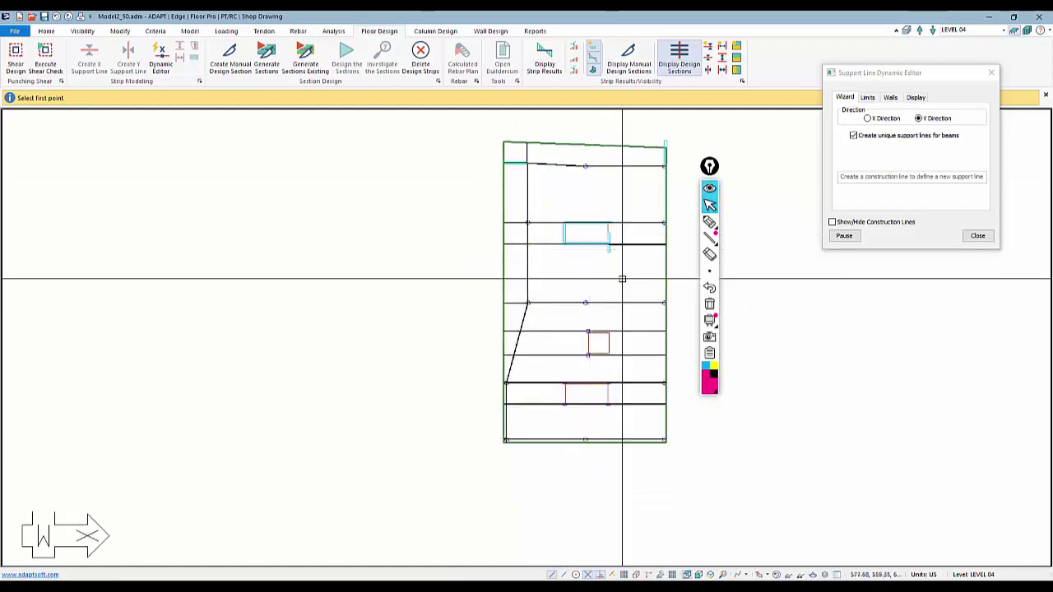
click(664, 461)
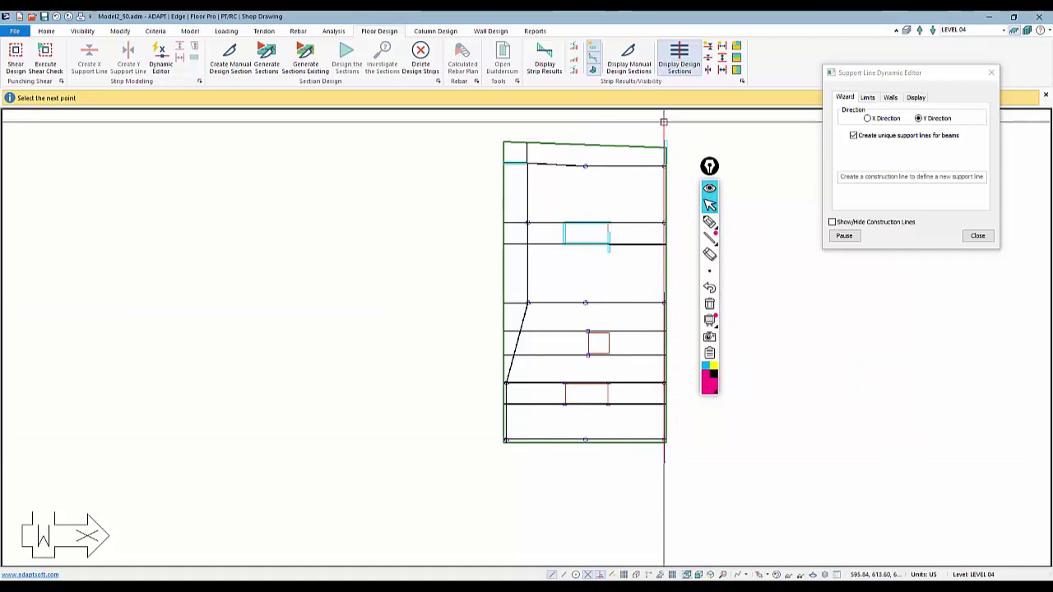
click(663, 121)
key(Escape)
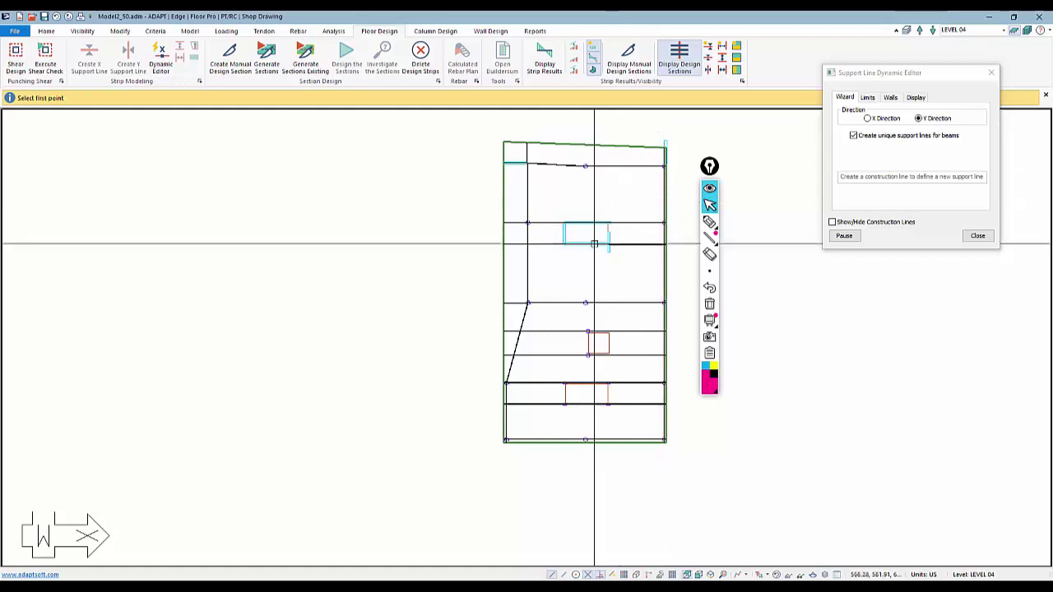
Generate a Y-direction support line along the large opening's left edge, bending down to the middle column at the slab's lower edge
scroll(576, 321, down, 2)
scroll(620, 429, up, 3)
scroll(594, 441, up, 4)
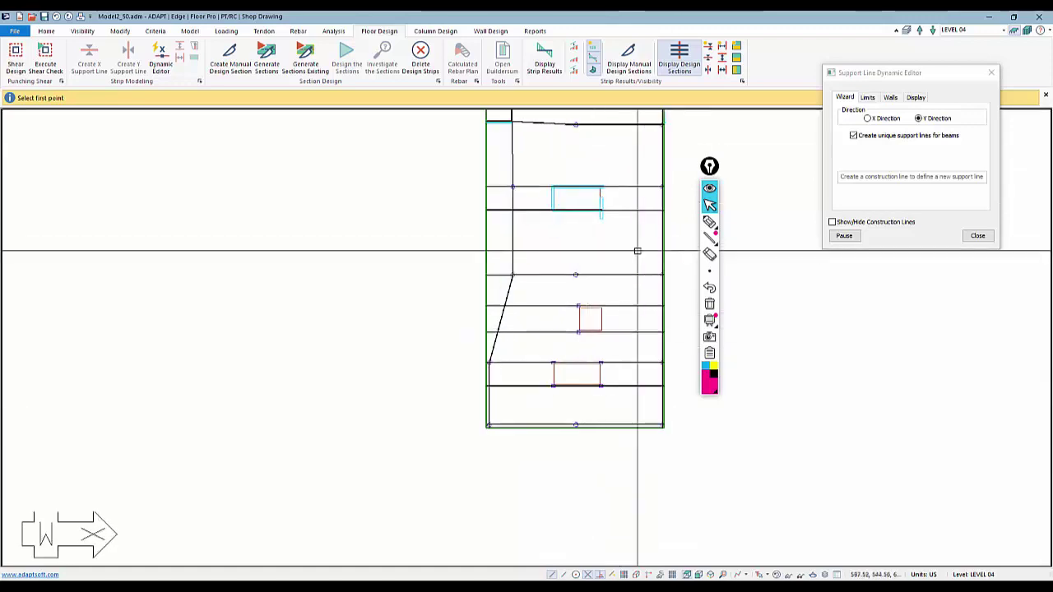
scroll(567, 329, down, 1)
scroll(574, 365, down, 2)
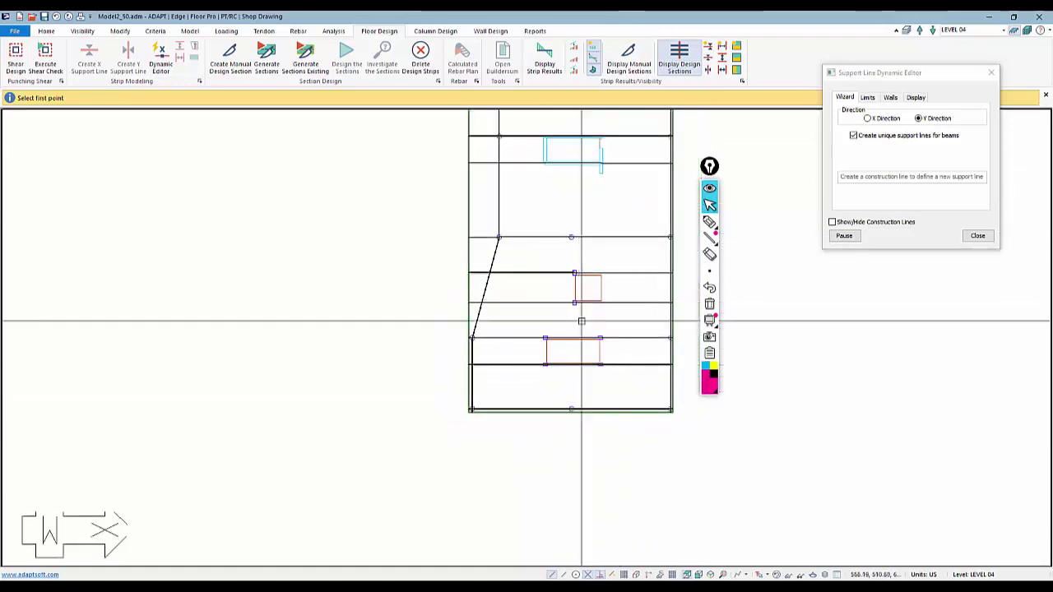
scroll(559, 333, up, 1)
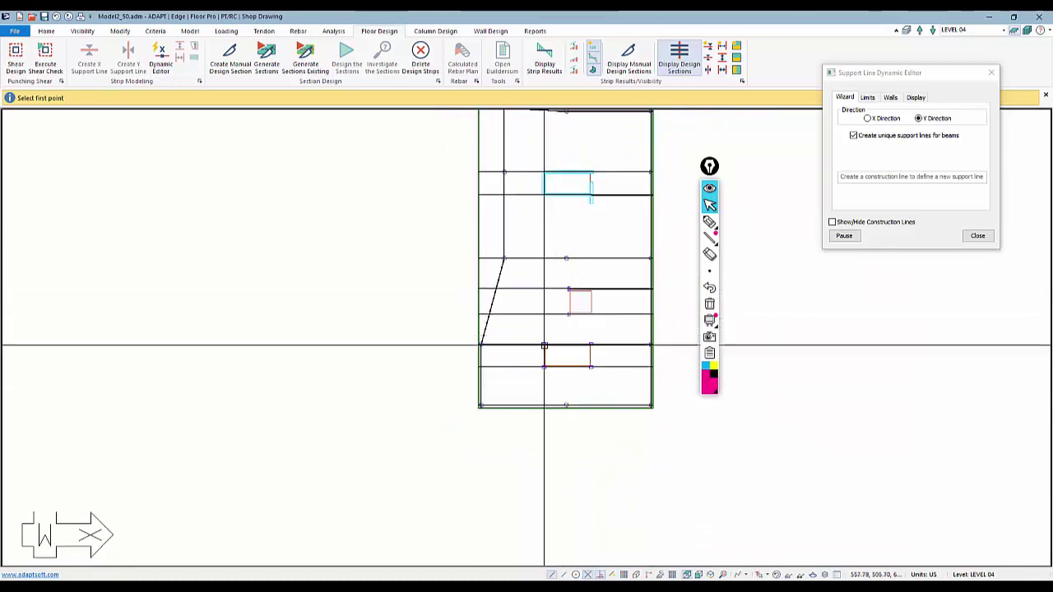
scroll(554, 336, up, 3)
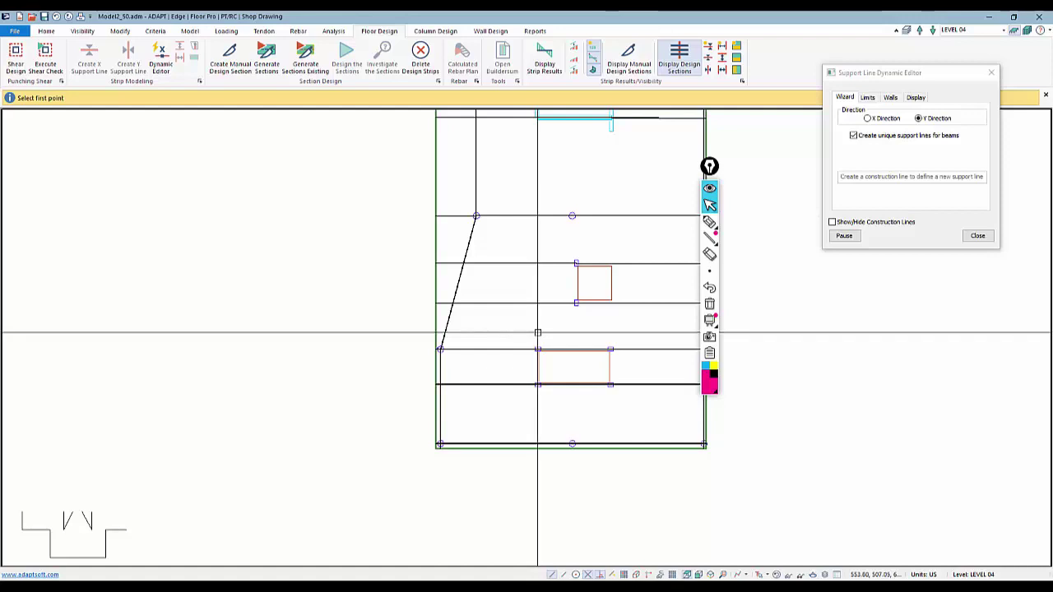
click(577, 450)
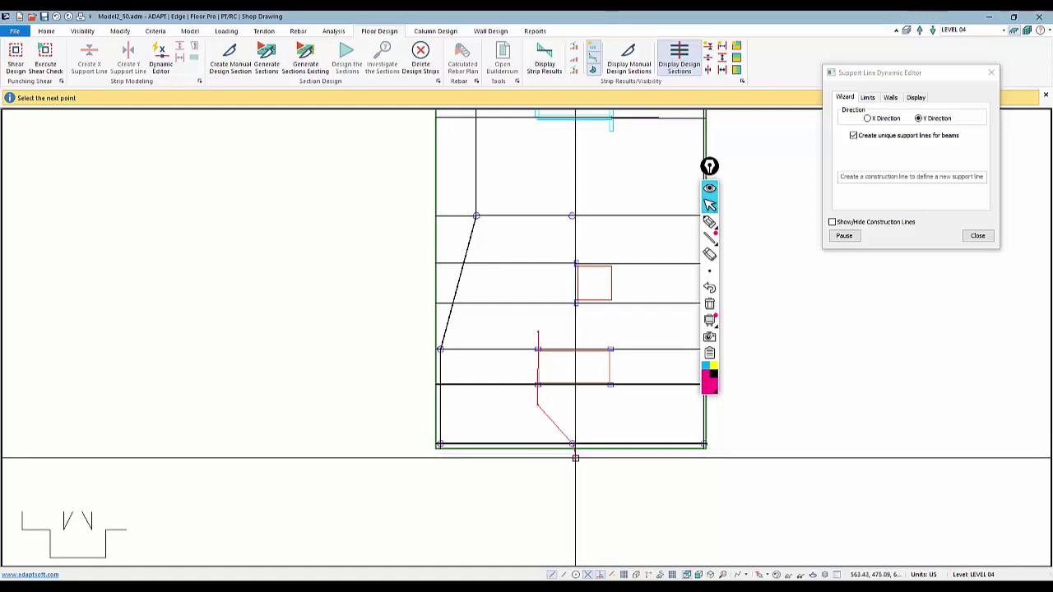
right_click(575, 463)
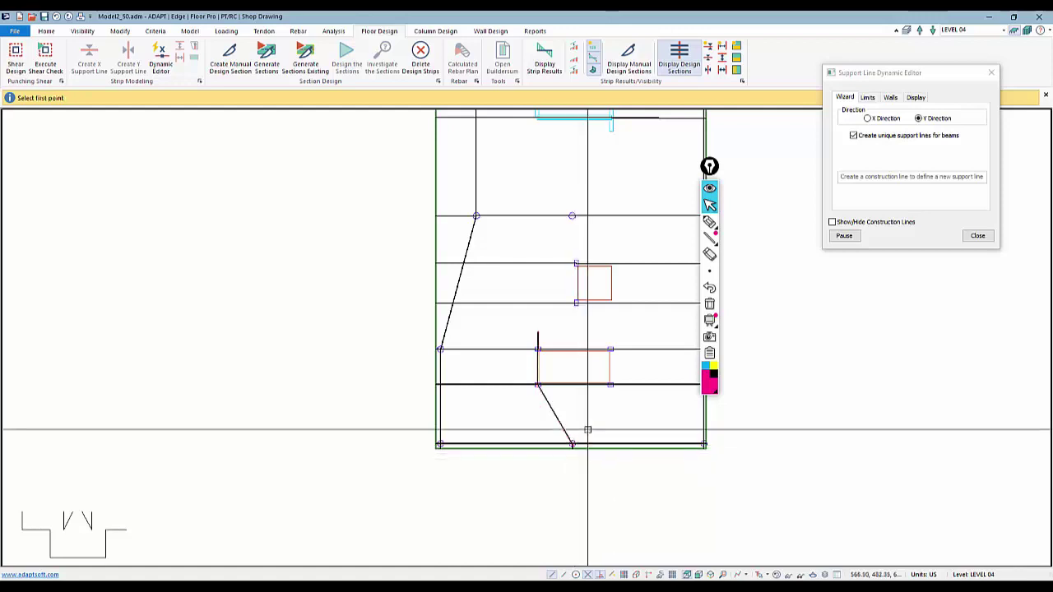
Generate a Y-direction support line along the large opening's right edge down to the lower middle column, and close the Dynamic Editor
click(609, 333)
click(610, 391)
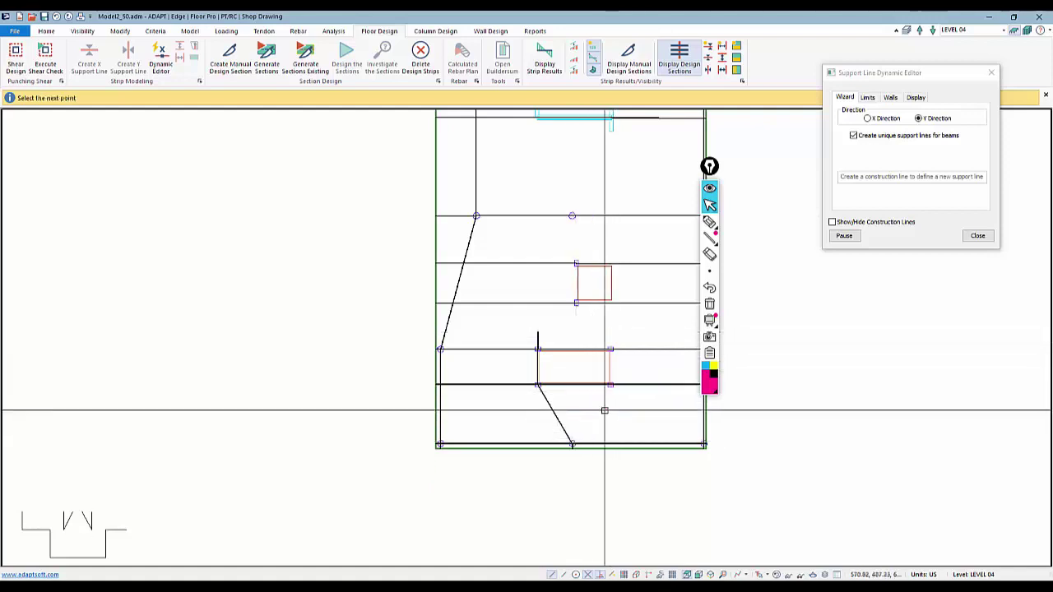
click(574, 442)
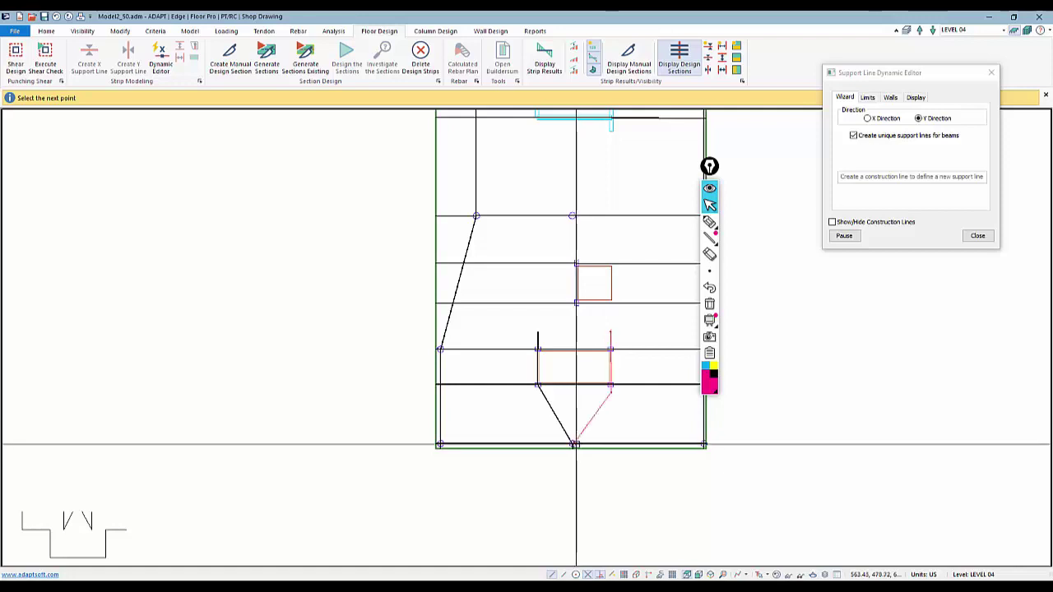
key(c)
middle_drag(571, 365, 568, 416)
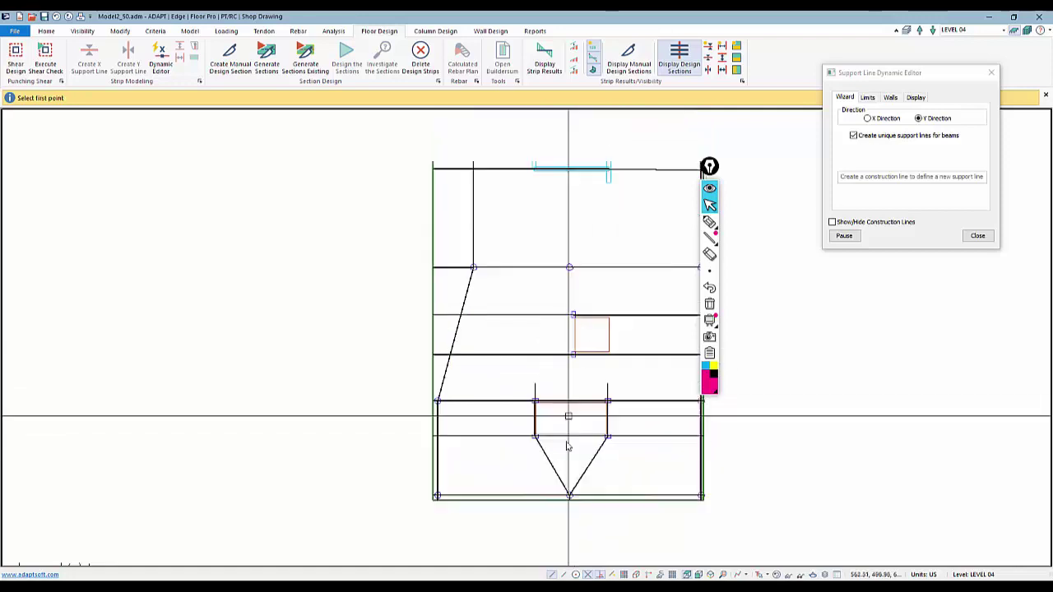
scroll(564, 446, down, 2)
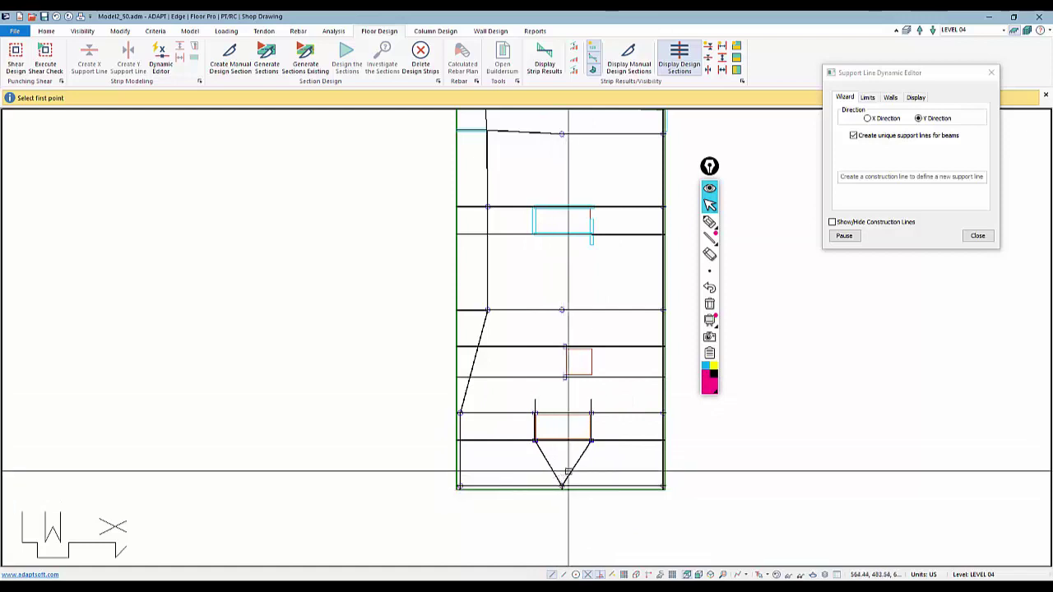
scroll(560, 484, down, 2)
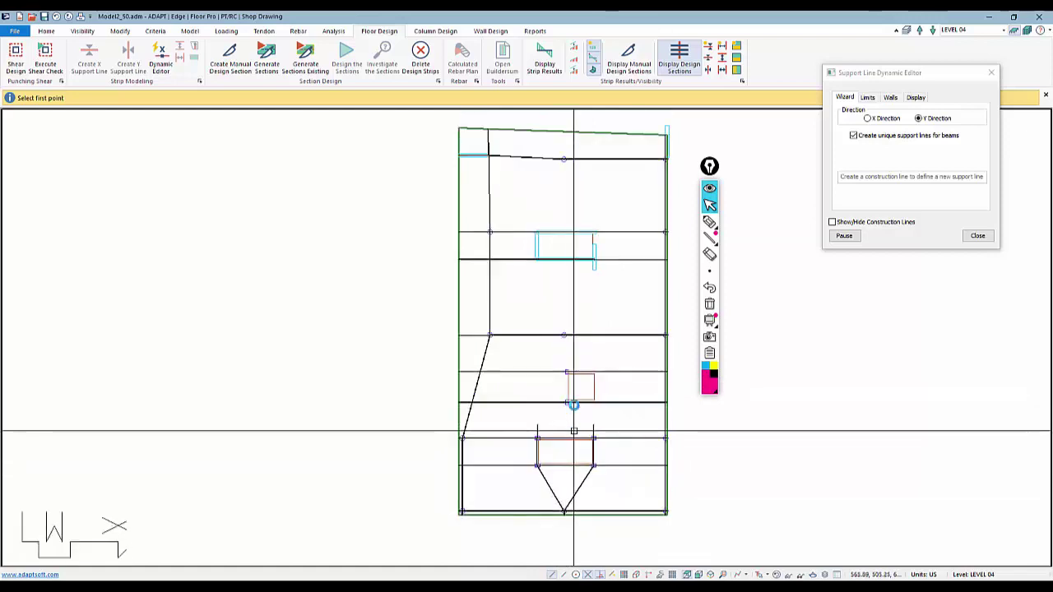
click(976, 237)
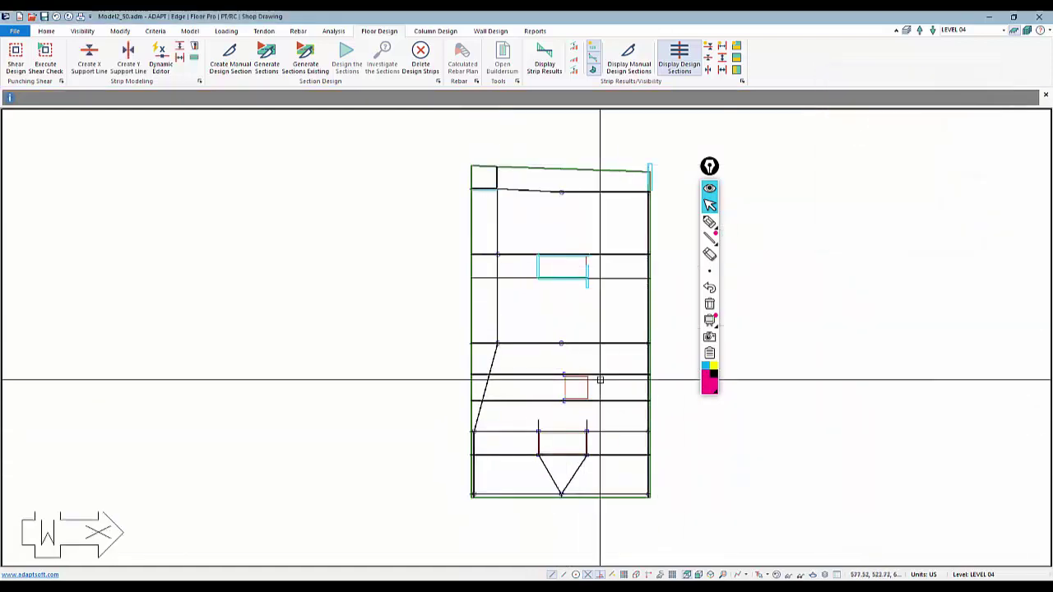
Create a Y-direction support line from the lower opening's top edge through the square opening's left columns and the middle column to the core's lower wall
click(127, 58)
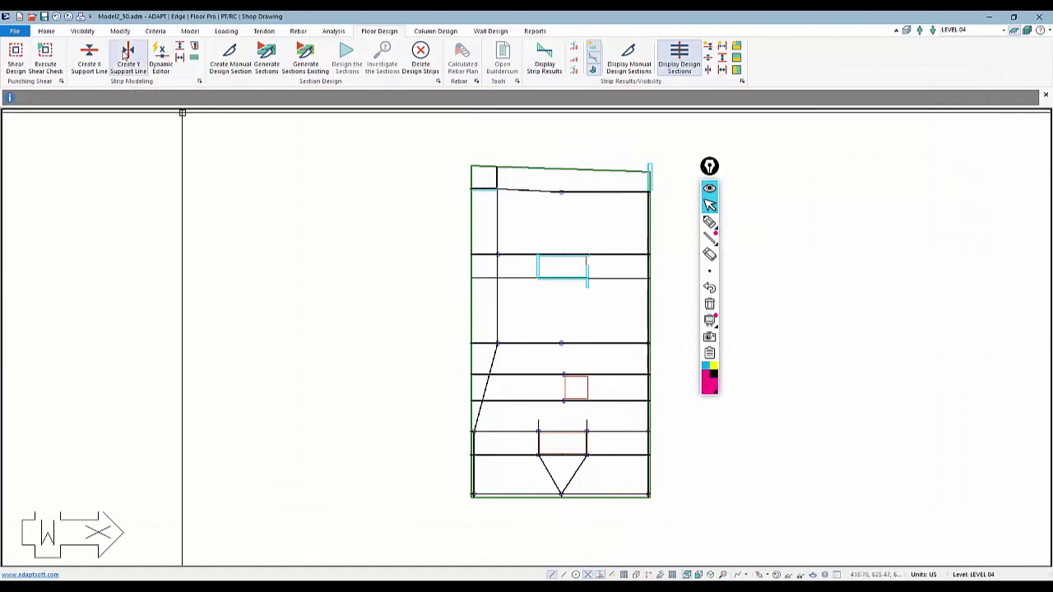
scroll(549, 433, up, 3)
scroll(549, 433, up, 3)
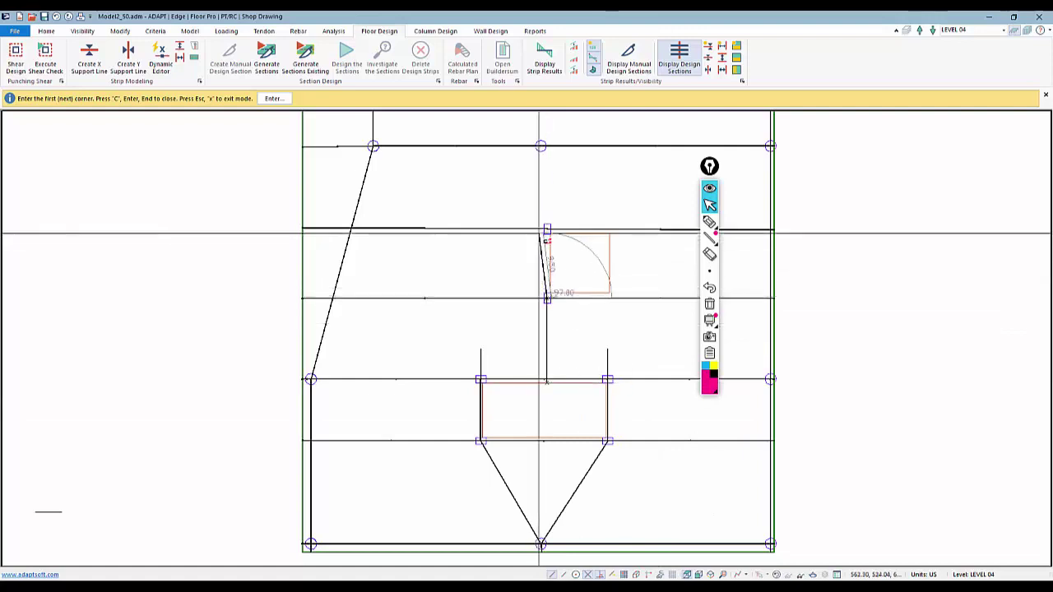
middle_drag(535, 191, 529, 346)
scroll(529, 346, down, 1)
click(533, 308)
middle_drag(531, 225, 529, 354)
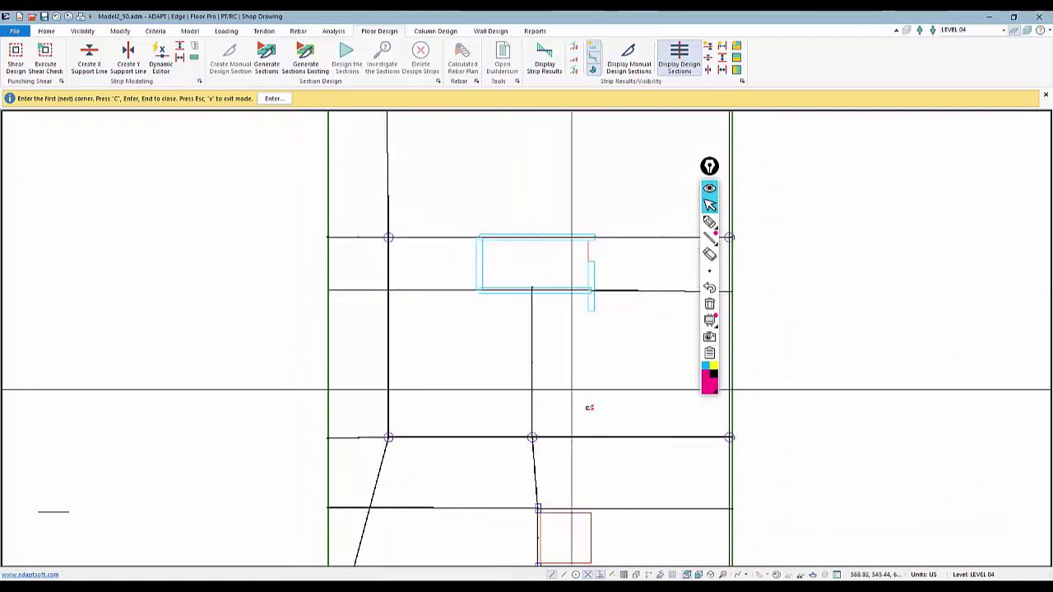
Create a Y-direction support line from the core's upper wall through the upper middle column to just beyond the slab's upper edge
scroll(585, 397, down, 1)
scroll(551, 242, up, 1)
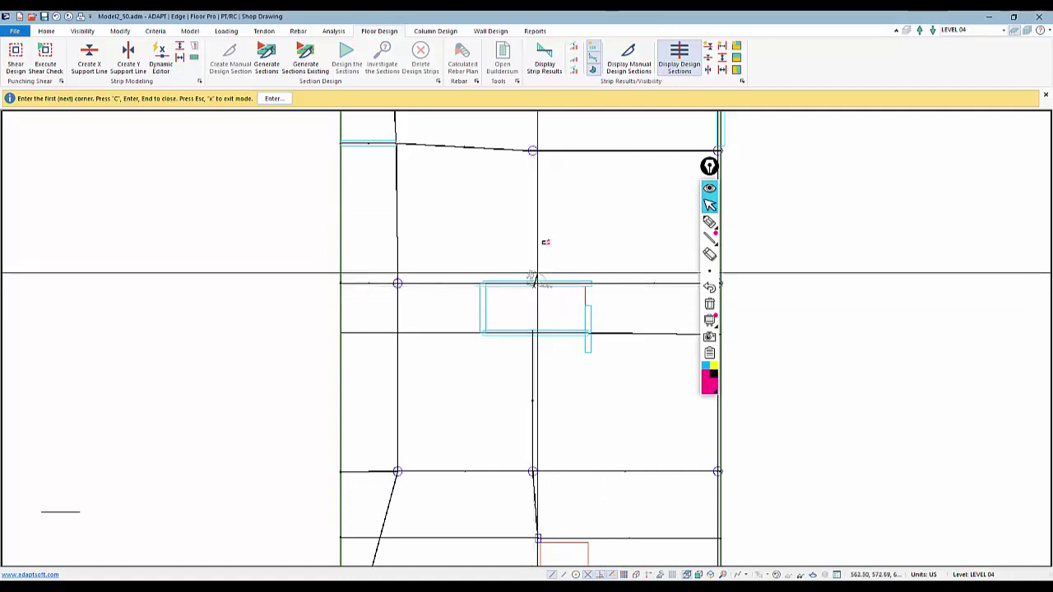
middle_drag(539, 181, 532, 340)
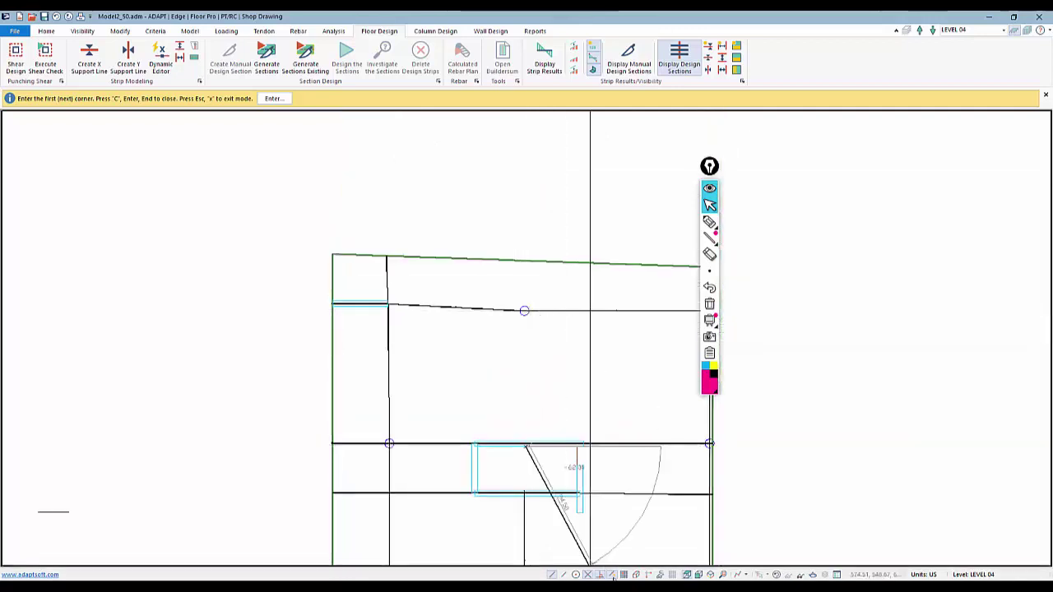
click(524, 311)
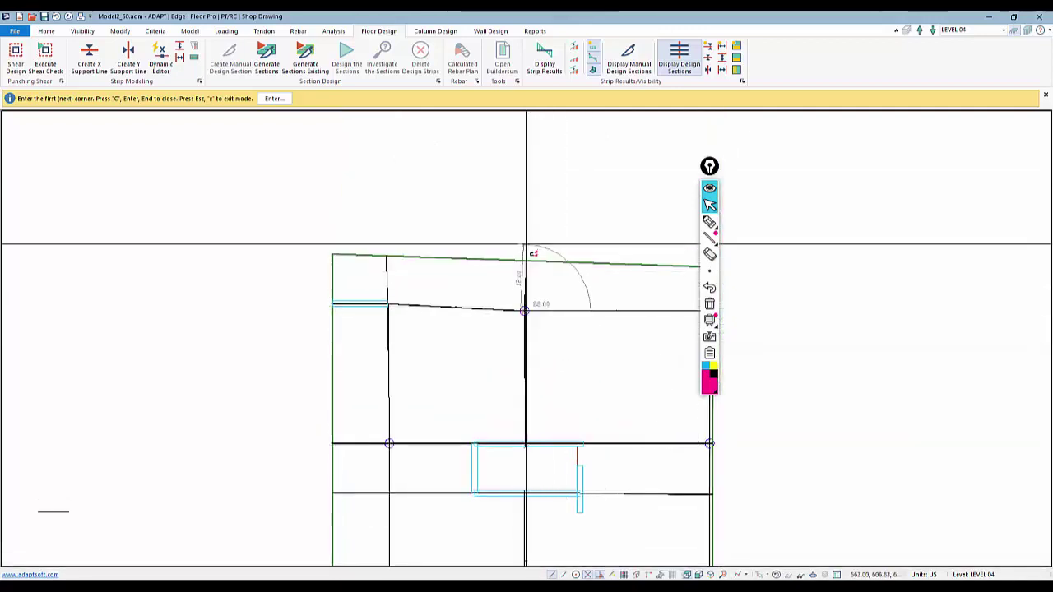
key(Return)
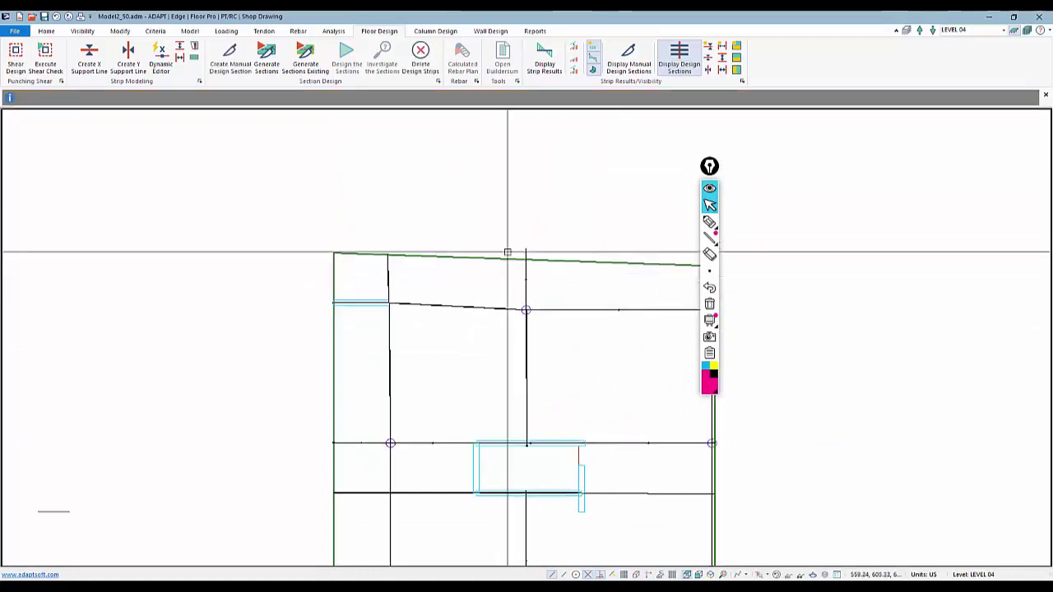
Move the upper endpoint of the support line above the core down onto the slab's upper edge
scroll(523, 256, up, 1)
click(526, 252)
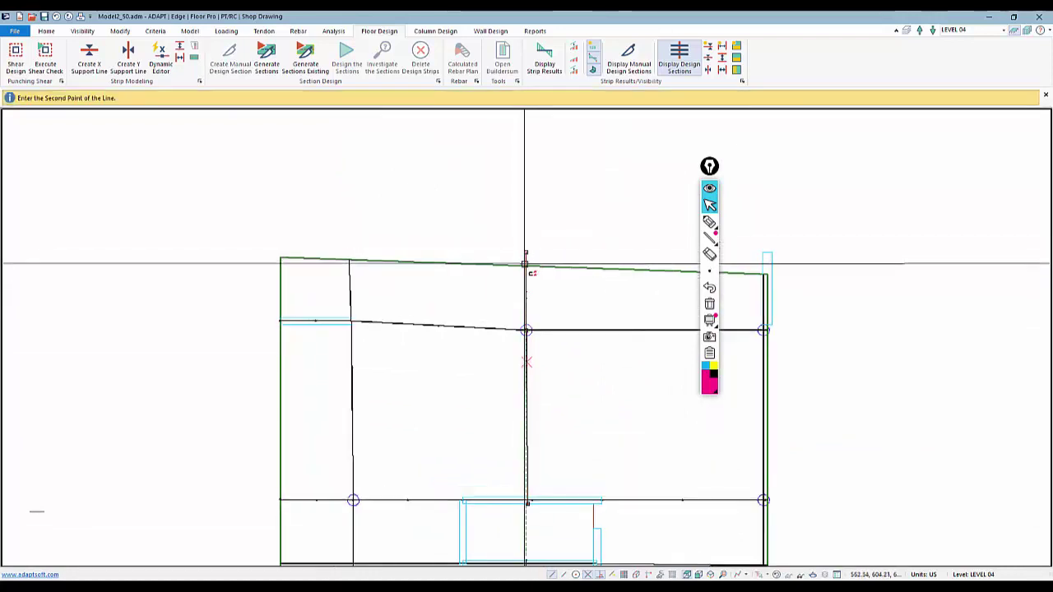
click(526, 266)
scroll(512, 260, down, 3)
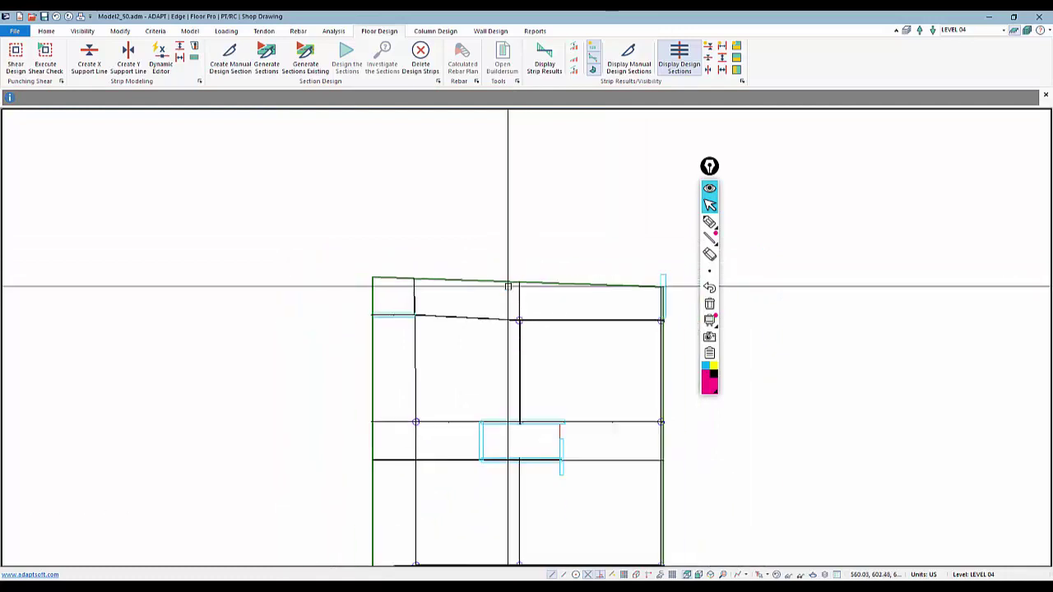
scroll(498, 257, down, 1)
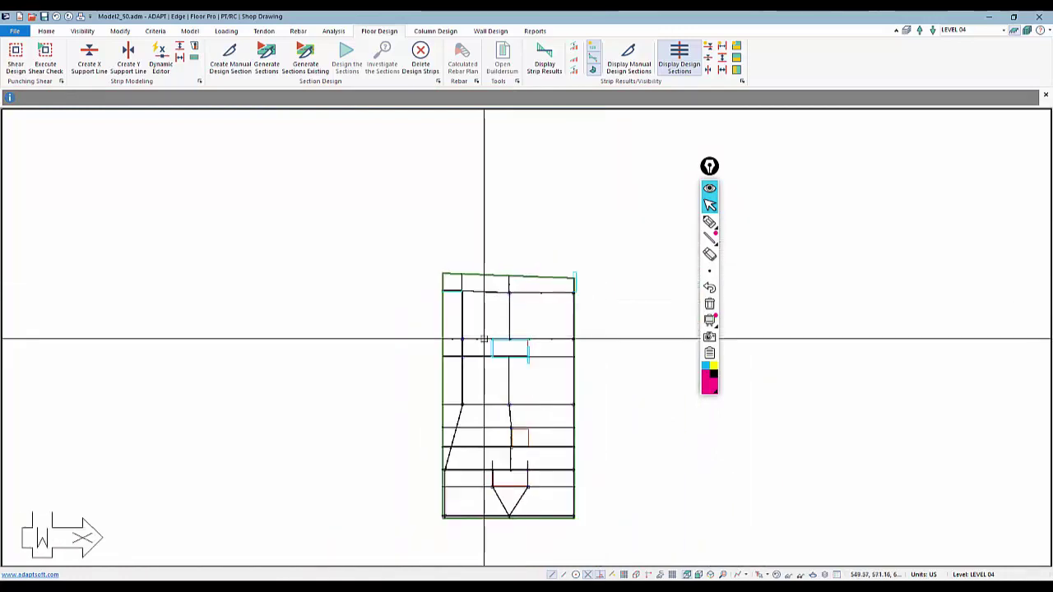
scroll(488, 340, up, 3)
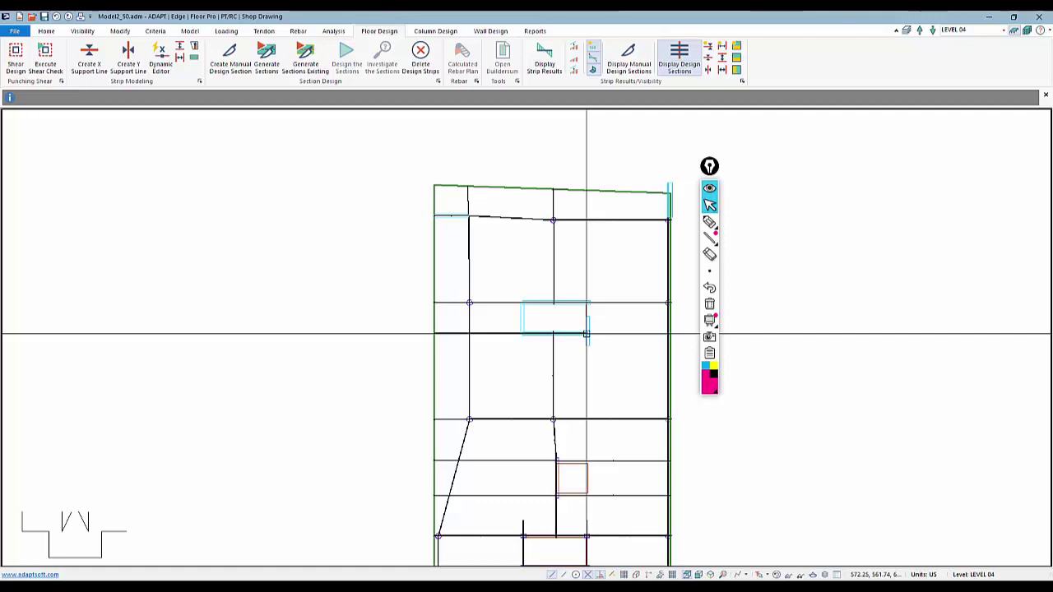
scroll(442, 305, down, 2)
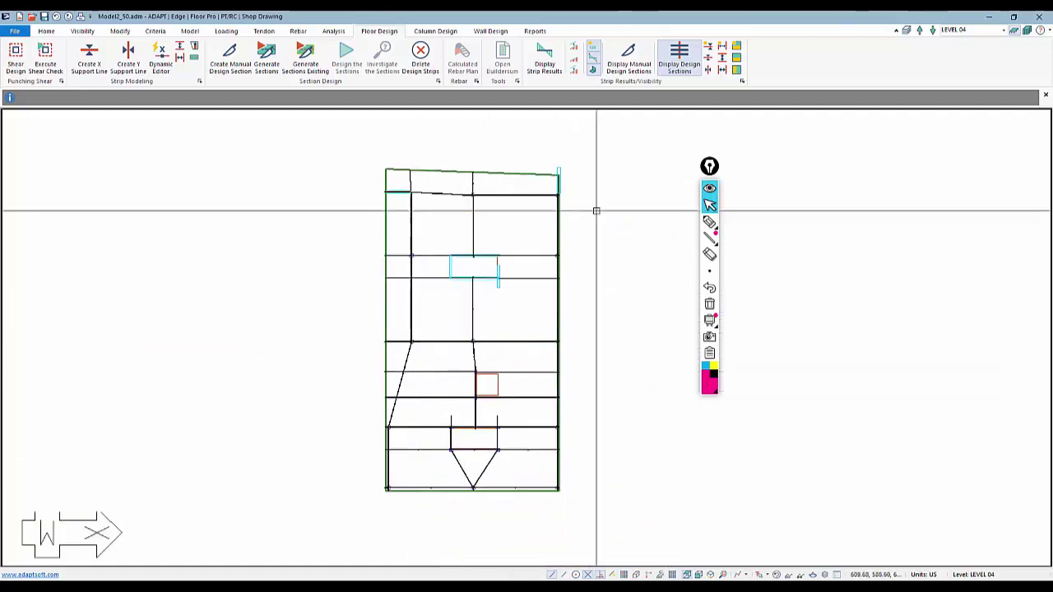
scroll(425, 321, up, 1)
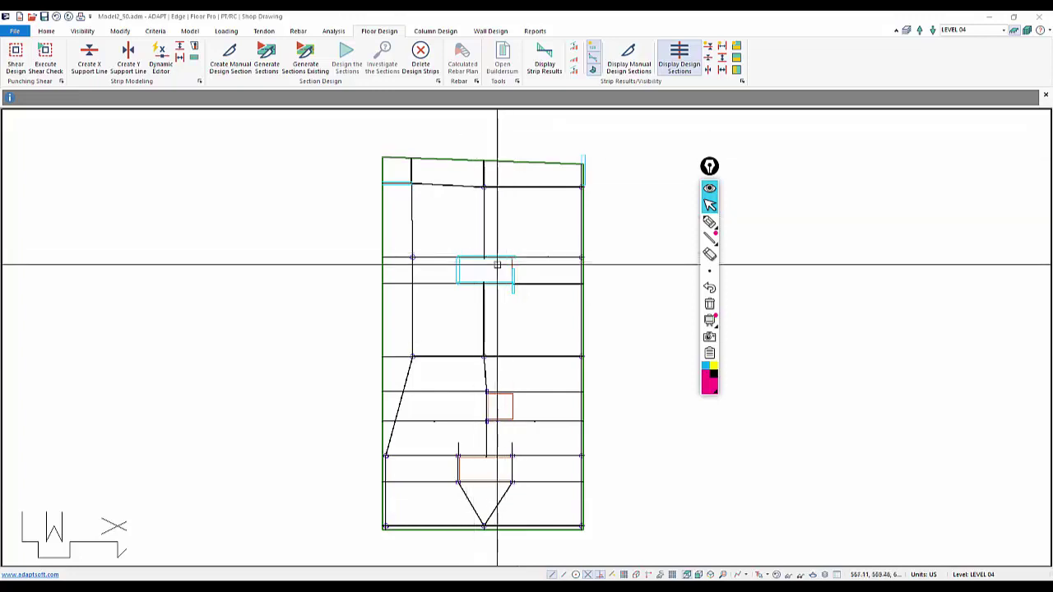
scroll(513, 268, up, 1)
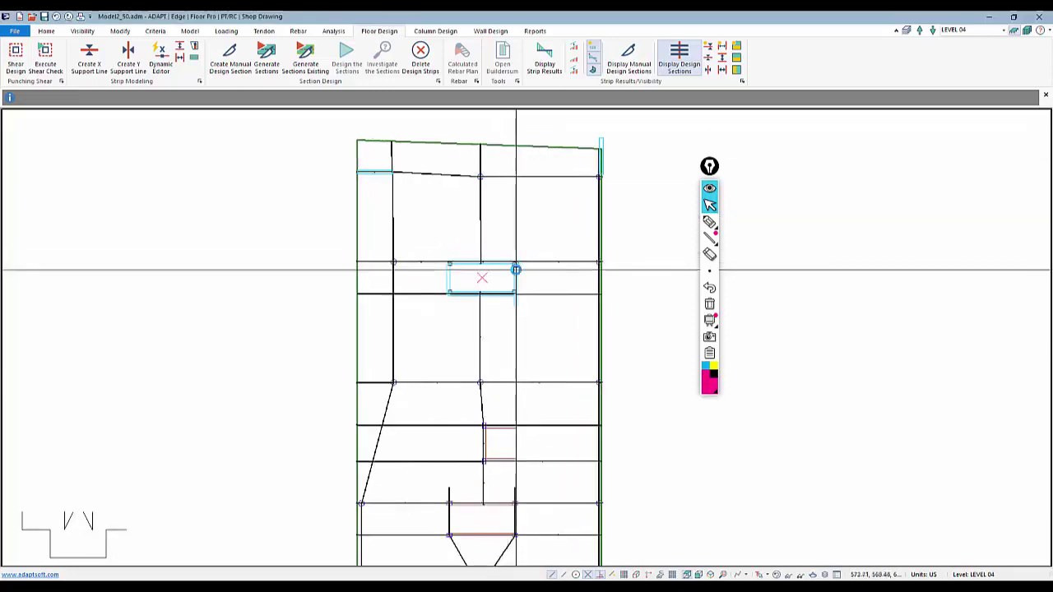
middle_drag(525, 372, 552, 238)
click(508, 383)
scroll(504, 423, down, 1)
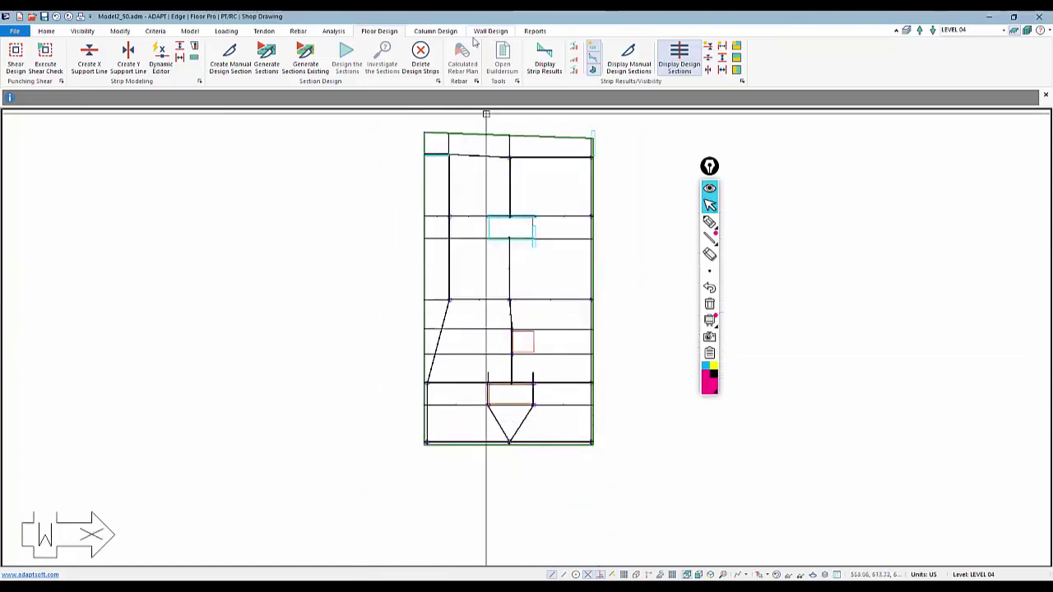
Generate the design sections and display only the X-direction support lines with their sections
click(266, 59)
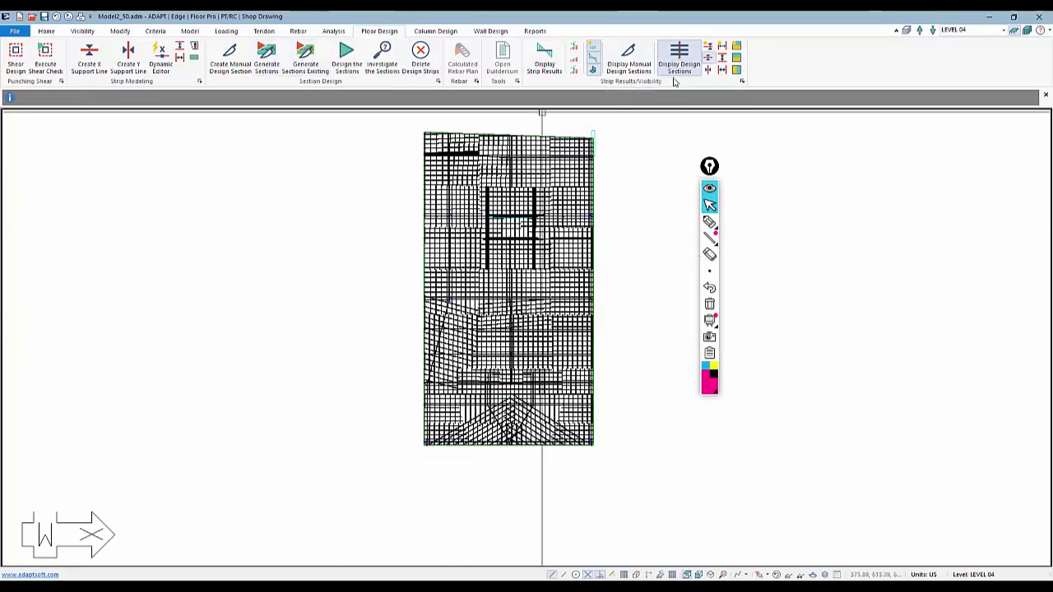
click(708, 56)
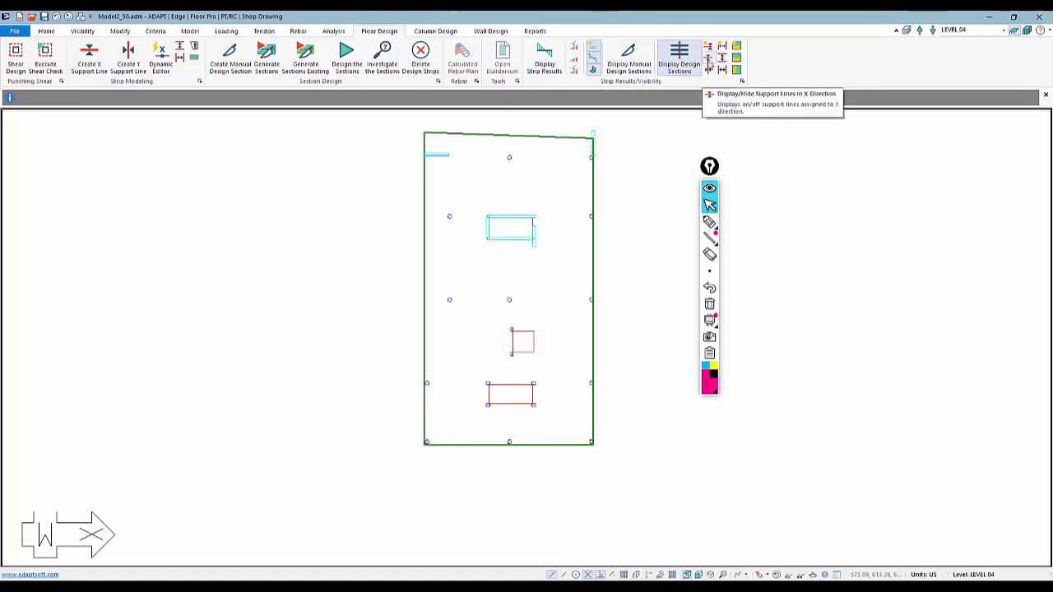
click(708, 56)
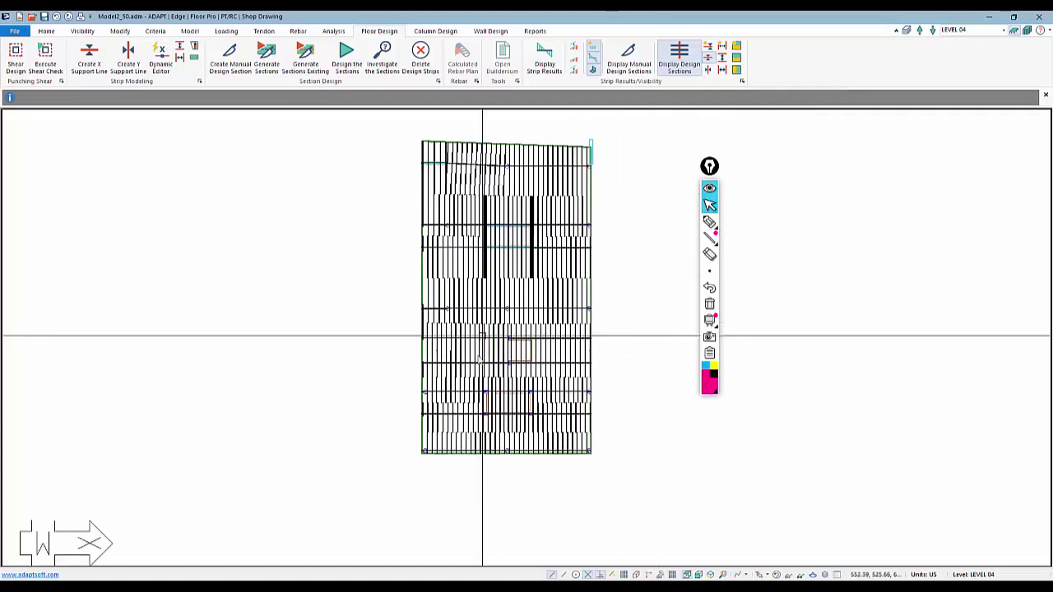
Show the X-direction tributary regions, hide them again, and examine the design sections around the wall core
scroll(435, 192, up, 1)
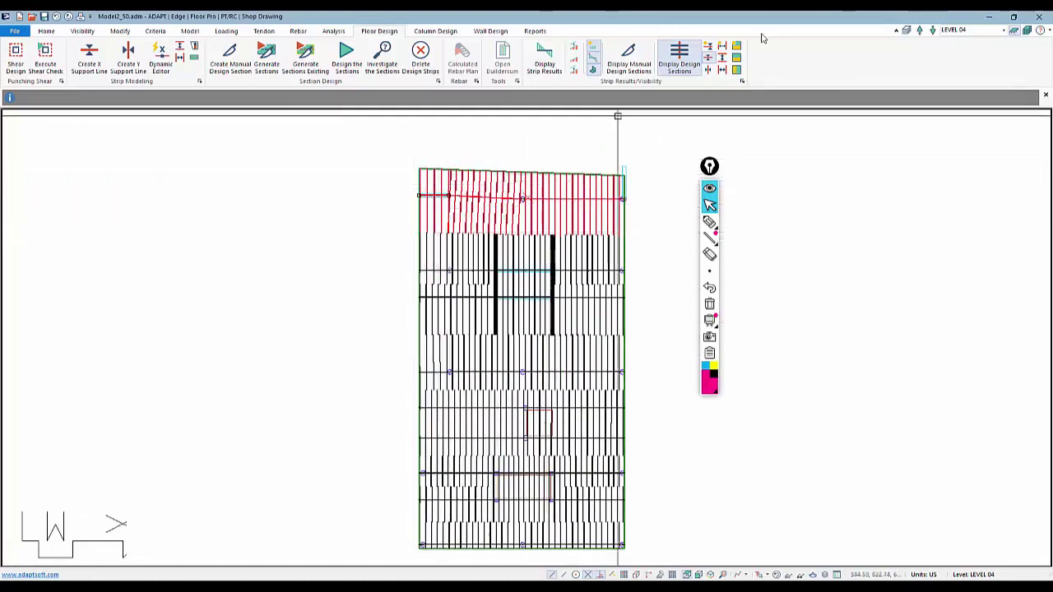
click(721, 71)
click(737, 60)
middle_drag(552, 254, 554, 189)
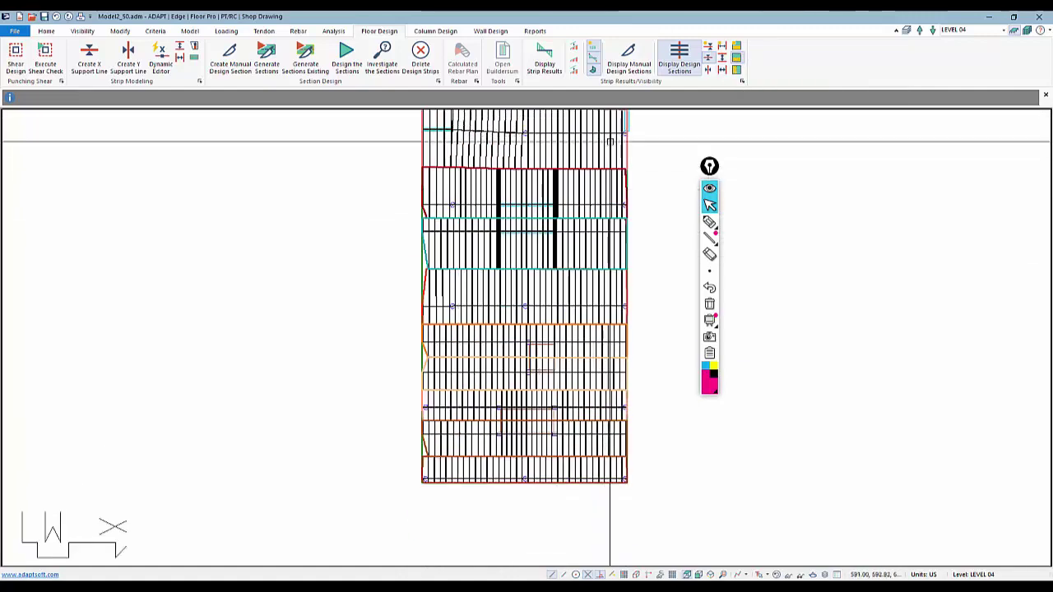
click(736, 59)
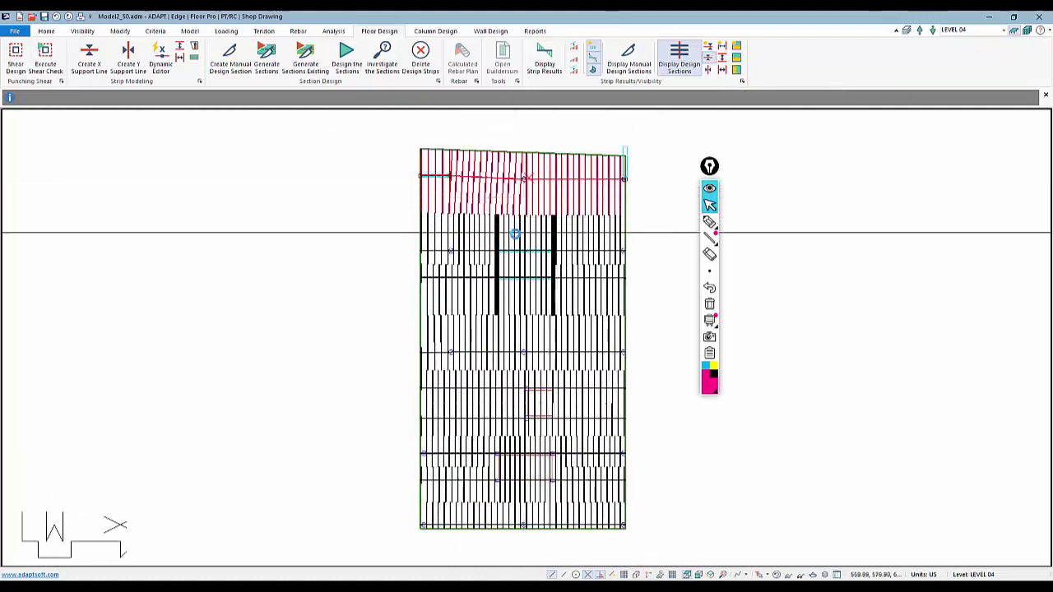
scroll(522, 241, up, 2)
scroll(522, 241, up, 3)
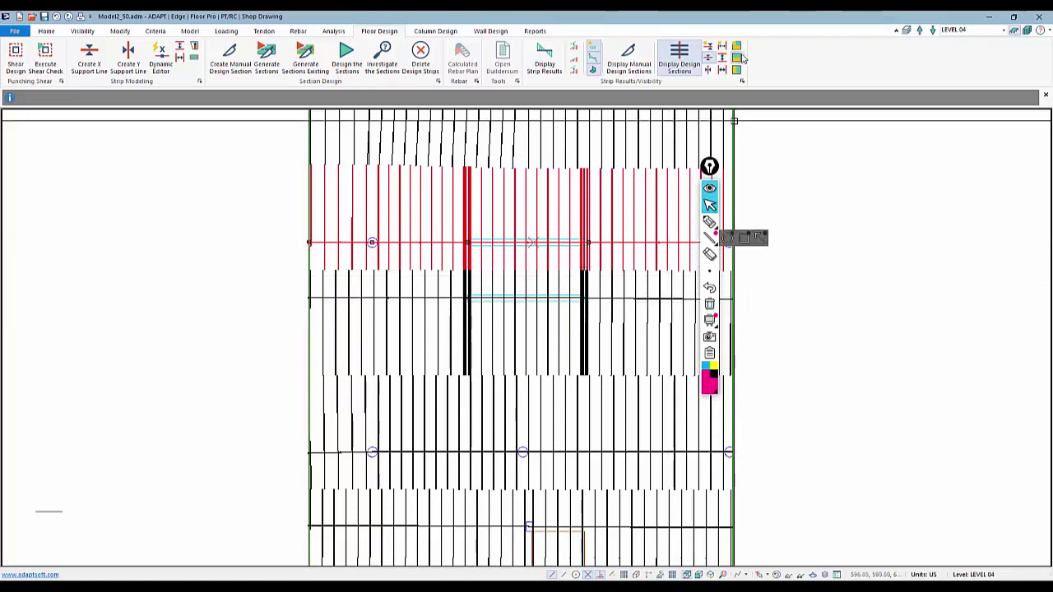
Turn off the design sections display while keeping the X-direction support lines shown
click(689, 64)
click(708, 59)
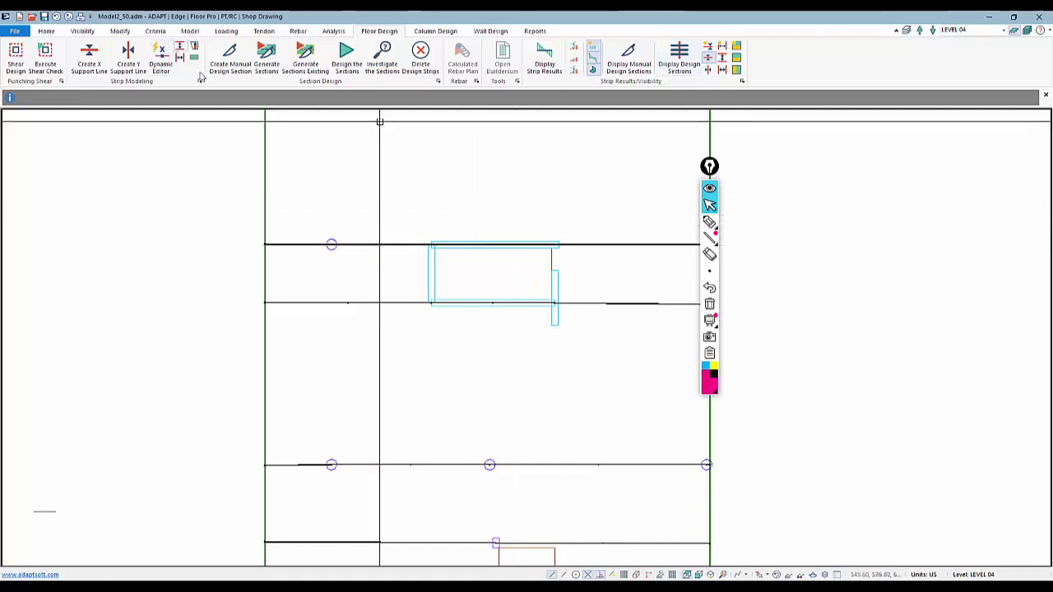
click(709, 222)
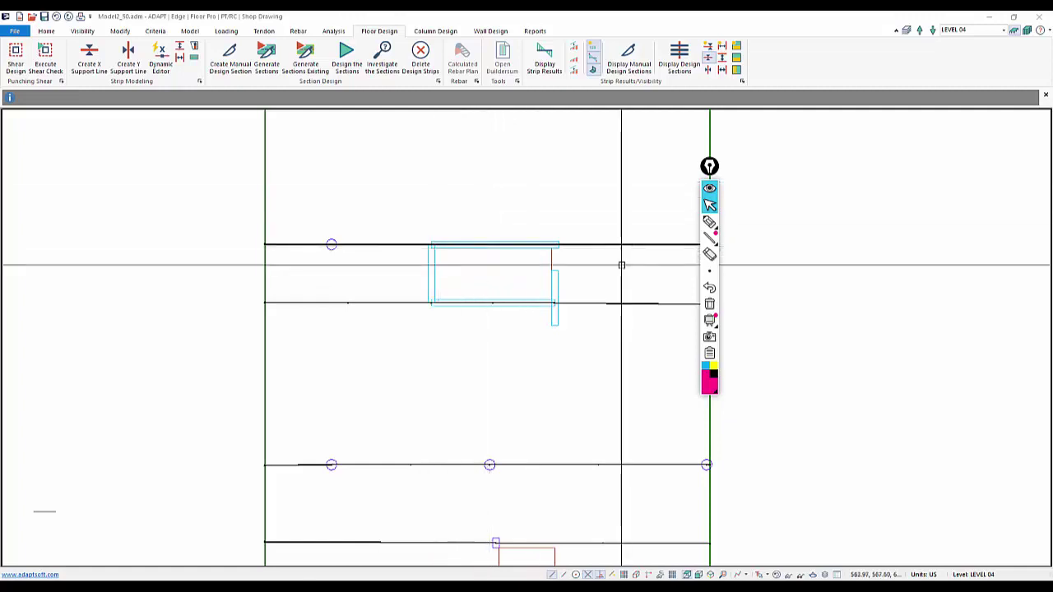
Create X-direction splitters along the upper and lower edges of the wall core opening and exit the command
click(180, 50)
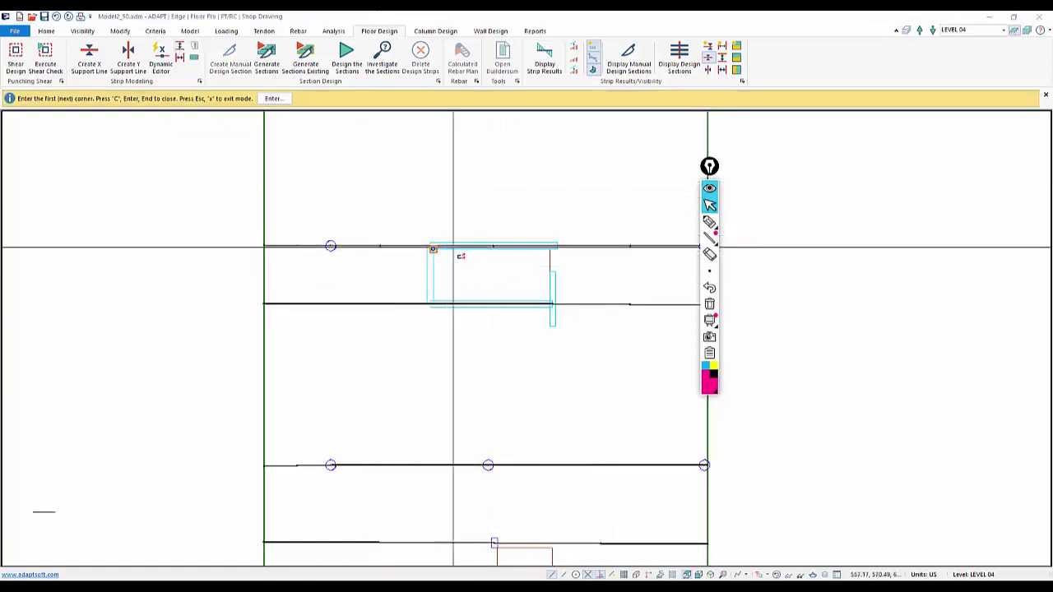
scroll(433, 247, up, 1)
click(436, 255)
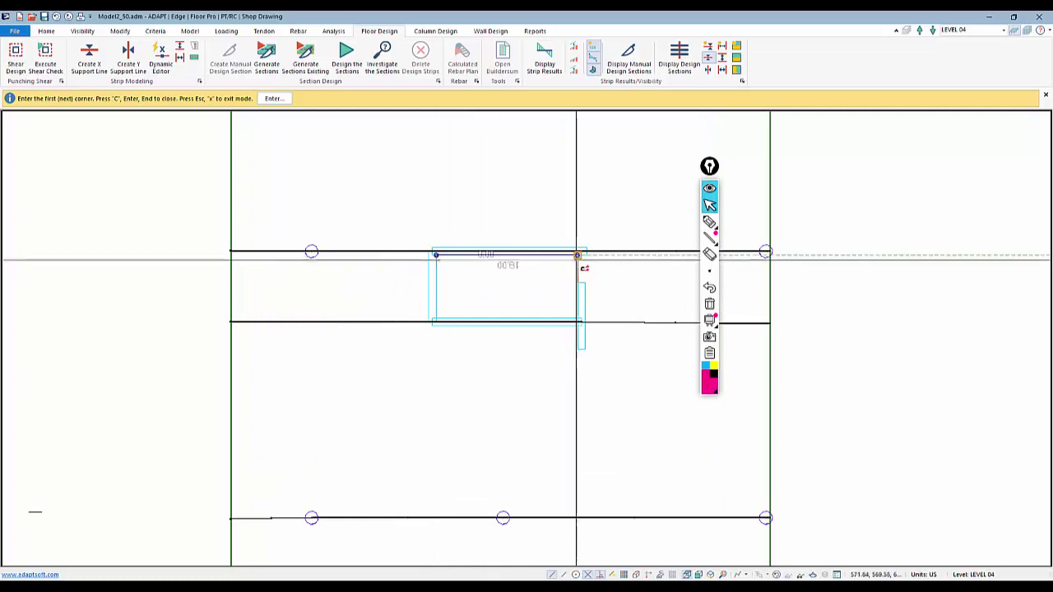
click(577, 255)
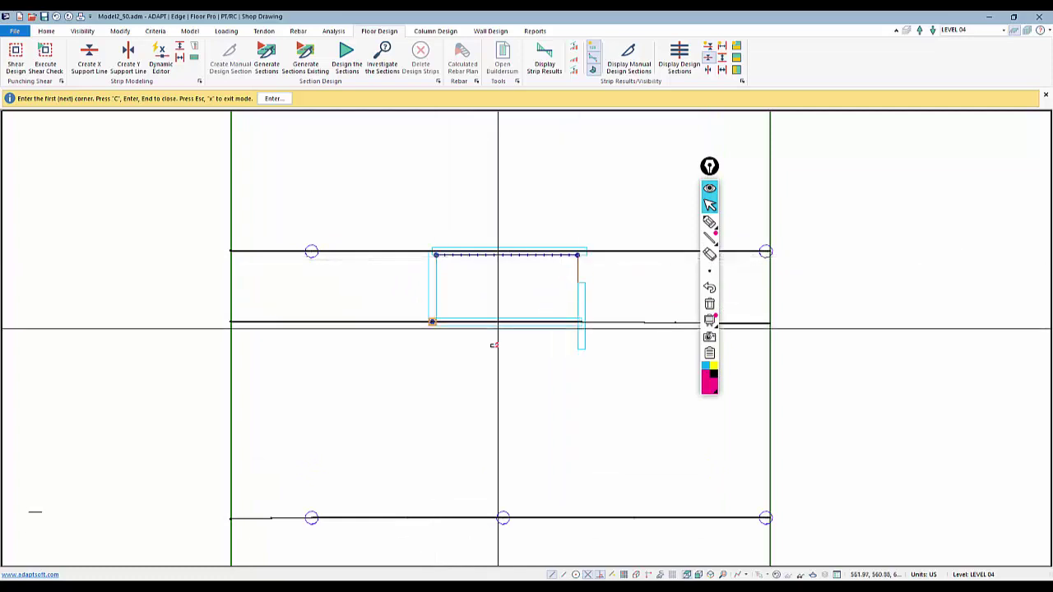
click(435, 319)
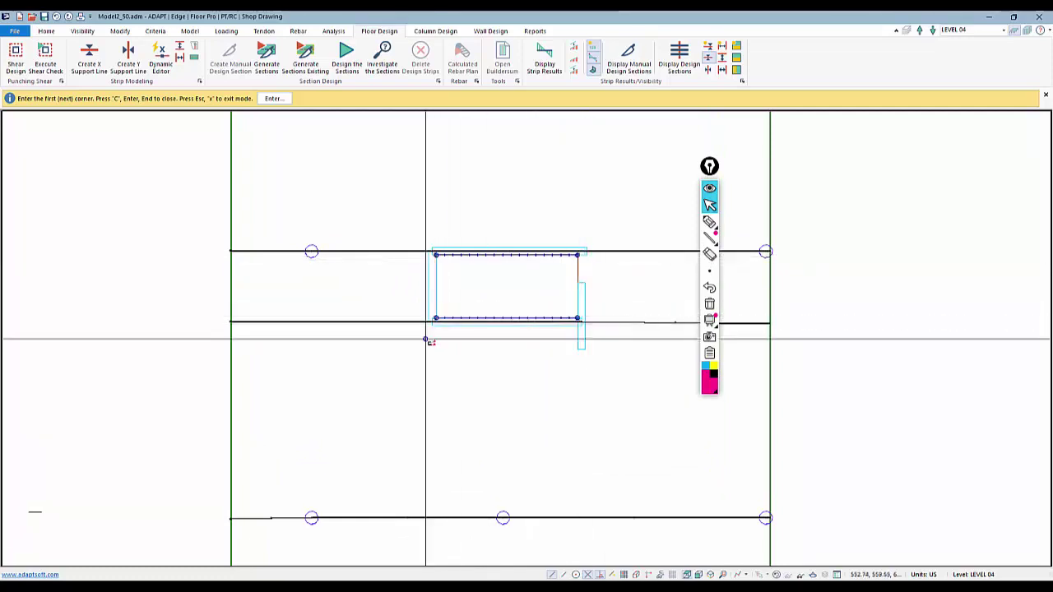
scroll(425, 341, down, 3)
right_click(467, 209)
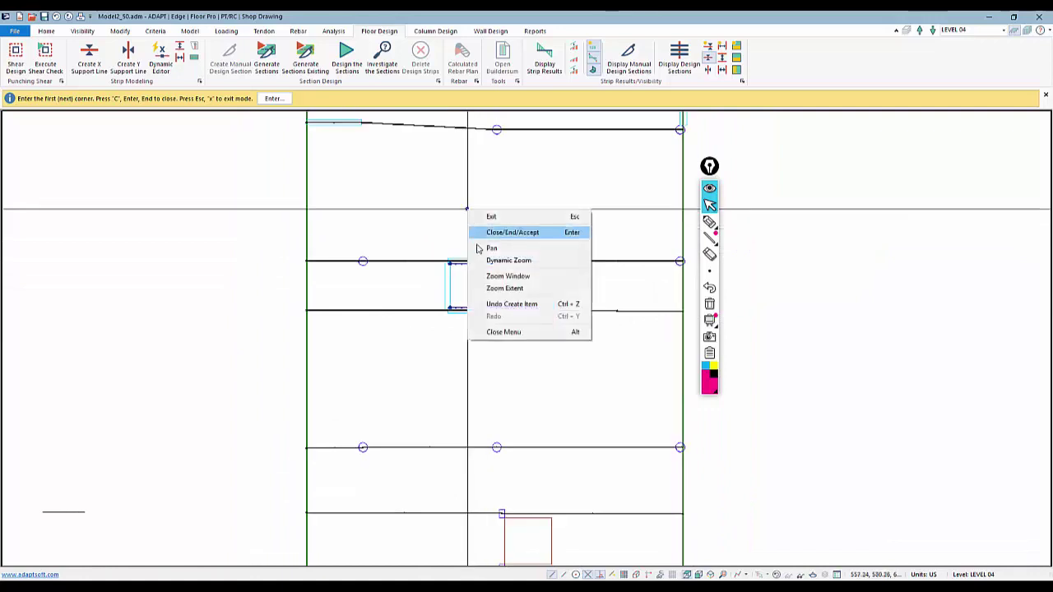
right_click(475, 180)
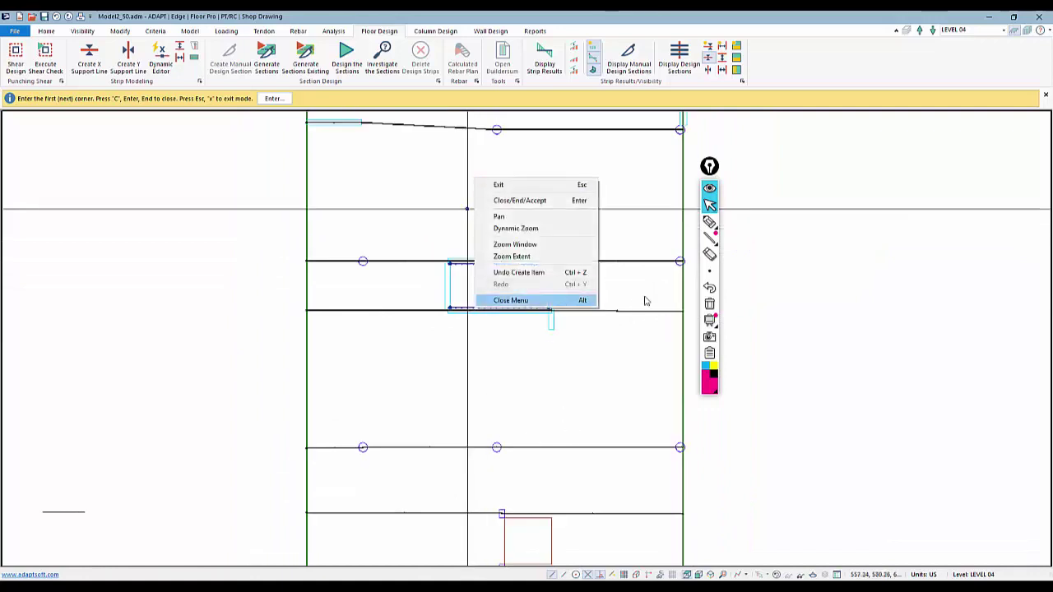
click(493, 183)
Create X-direction splitters along the upper and lower edges of the small square opening
middle_drag(477, 347, 483, 219)
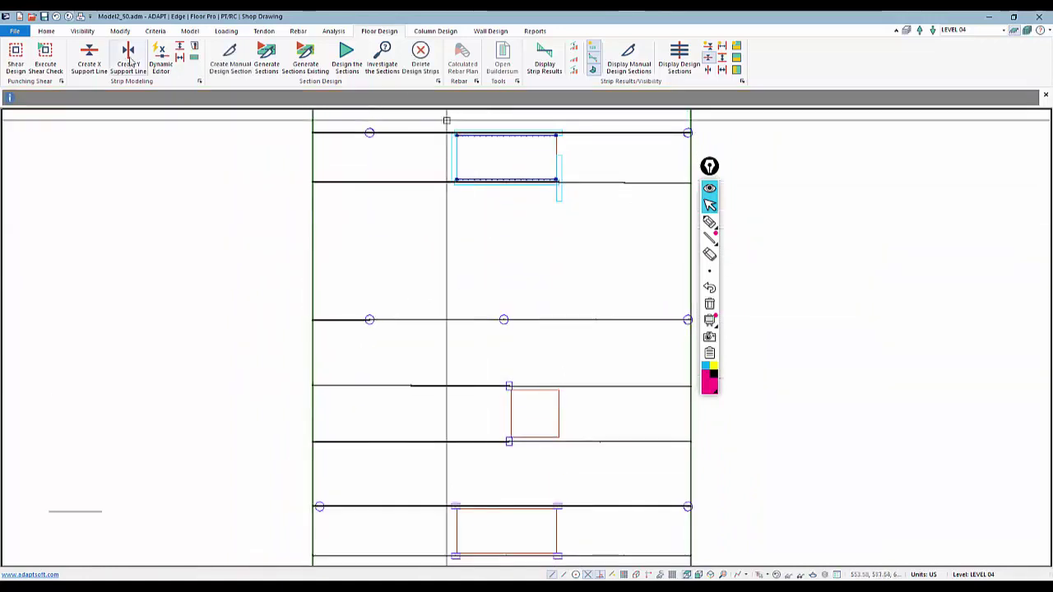
click(179, 56)
middle_drag(521, 423, 521, 322)
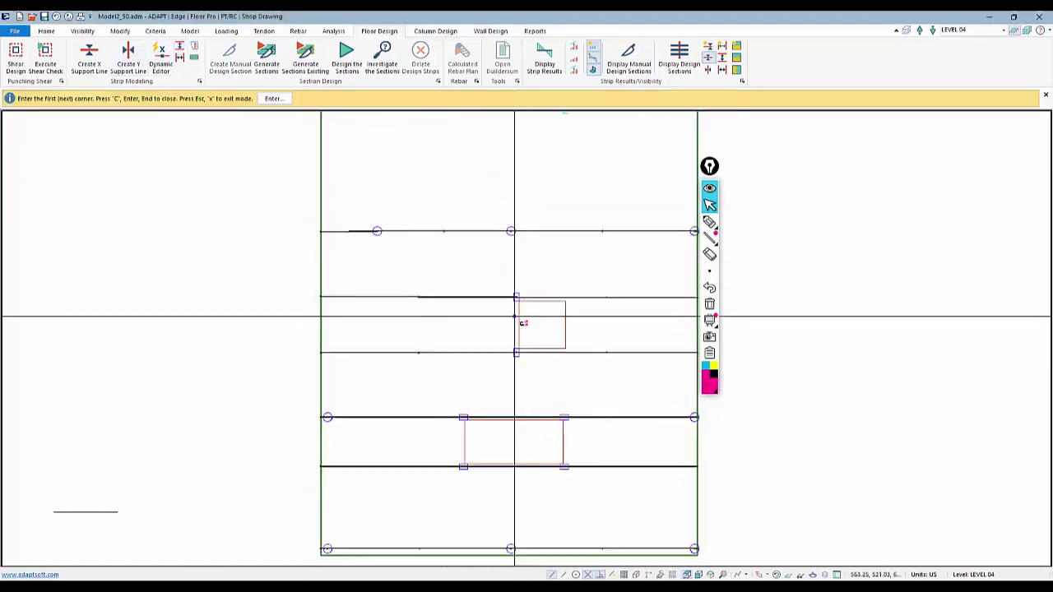
click(519, 301)
click(565, 300)
click(565, 349)
click(518, 350)
click(565, 349)
key(c)
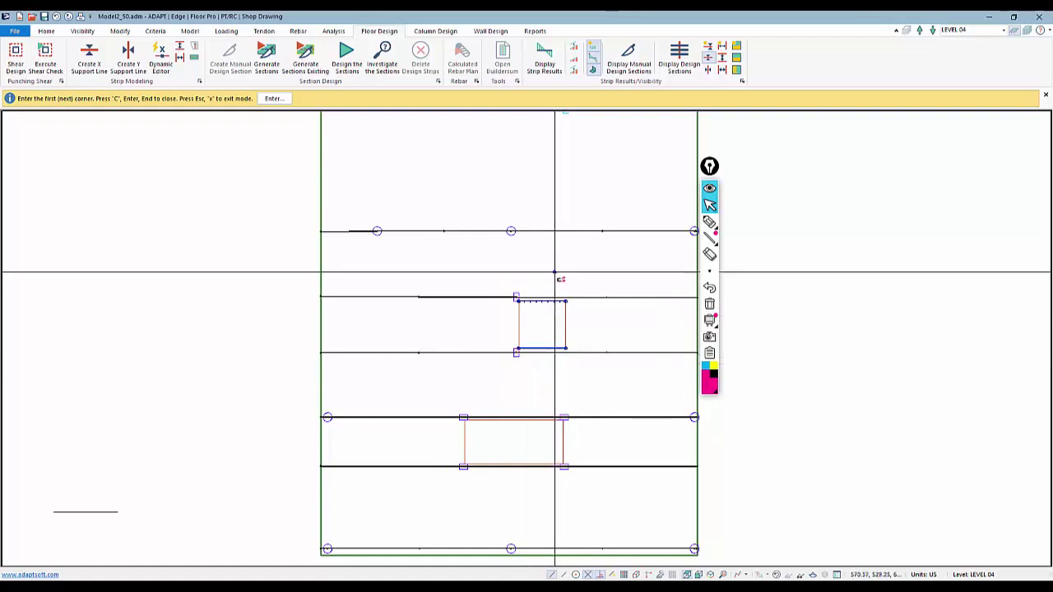
Create X-direction splitters along the upper and lower edges of the rectangular opening below the square one and exit the command
middle_drag(534, 393, 523, 310)
click(453, 335)
click(553, 335)
click(453, 381)
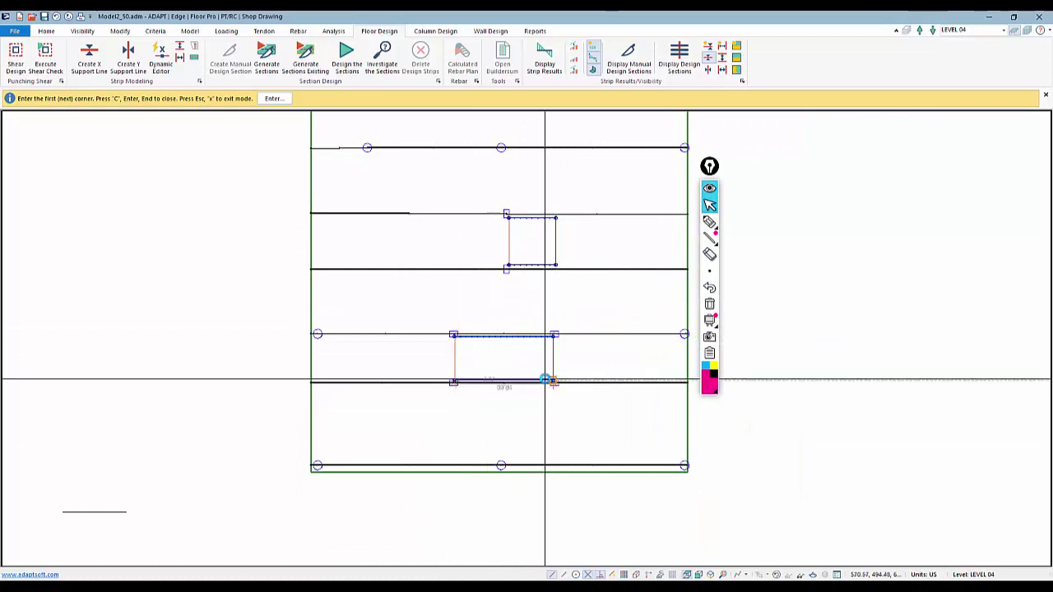
scroll(531, 407, down, 2)
scroll(527, 446, down, 2)
right_click(393, 288)
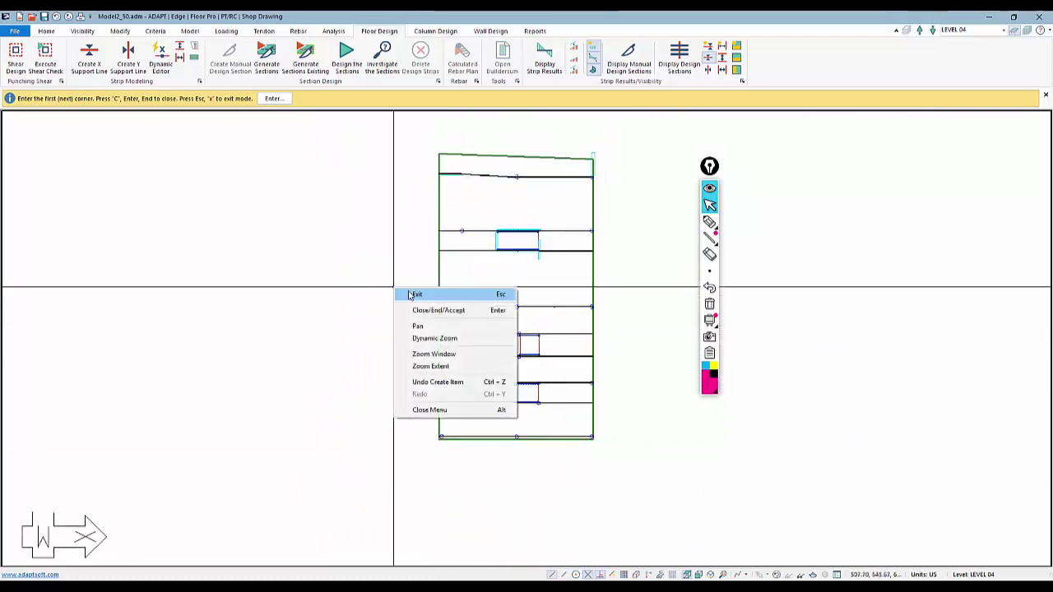
click(413, 294)
Regenerate the design sections with the X-direction splitters and display them around the wall core and openings
click(267, 55)
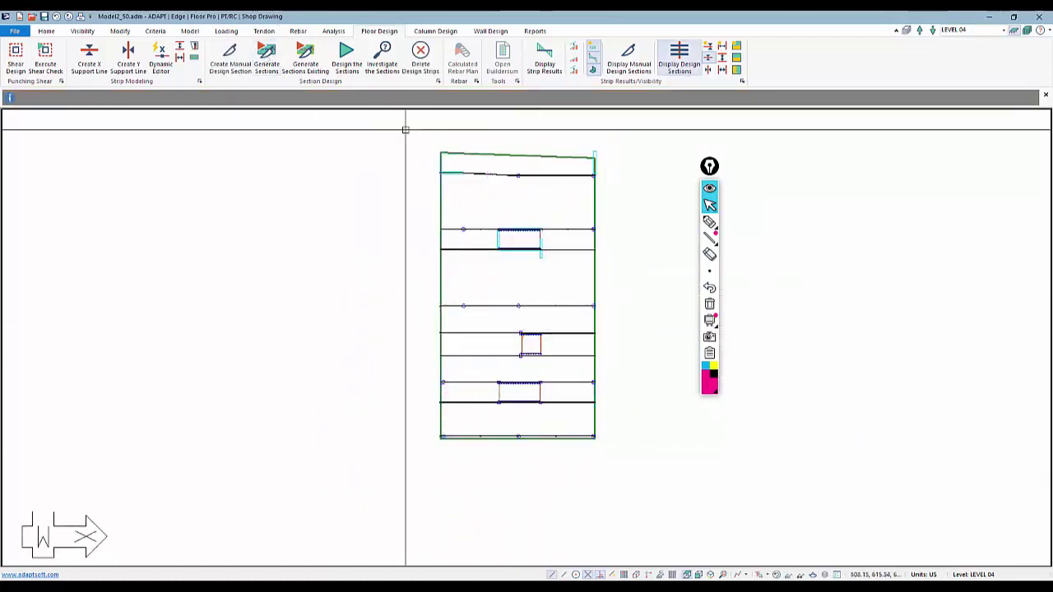
click(680, 56)
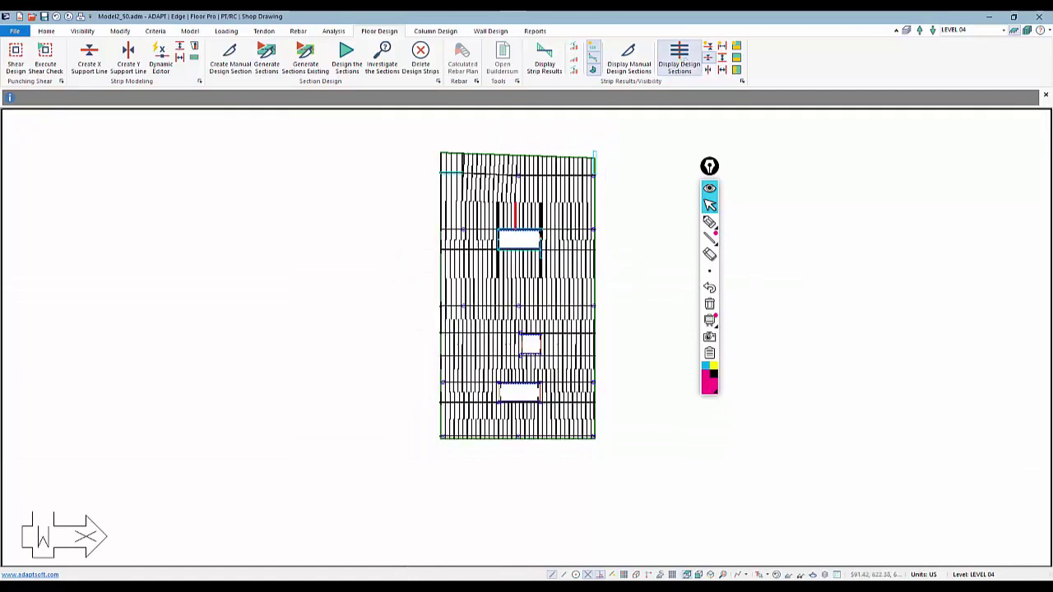
scroll(531, 272, up, 1)
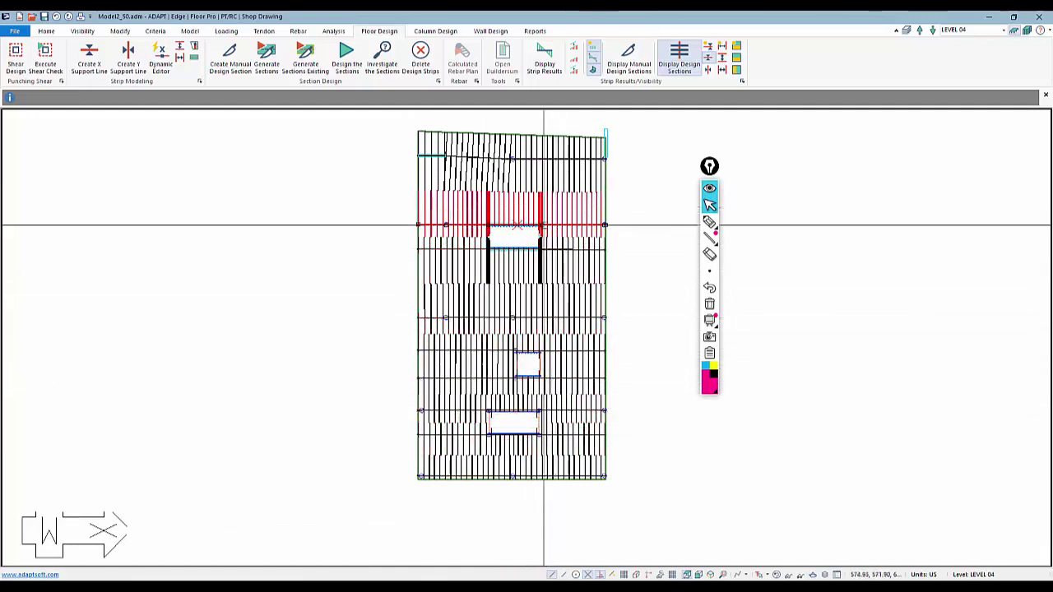
scroll(567, 258, up, 3)
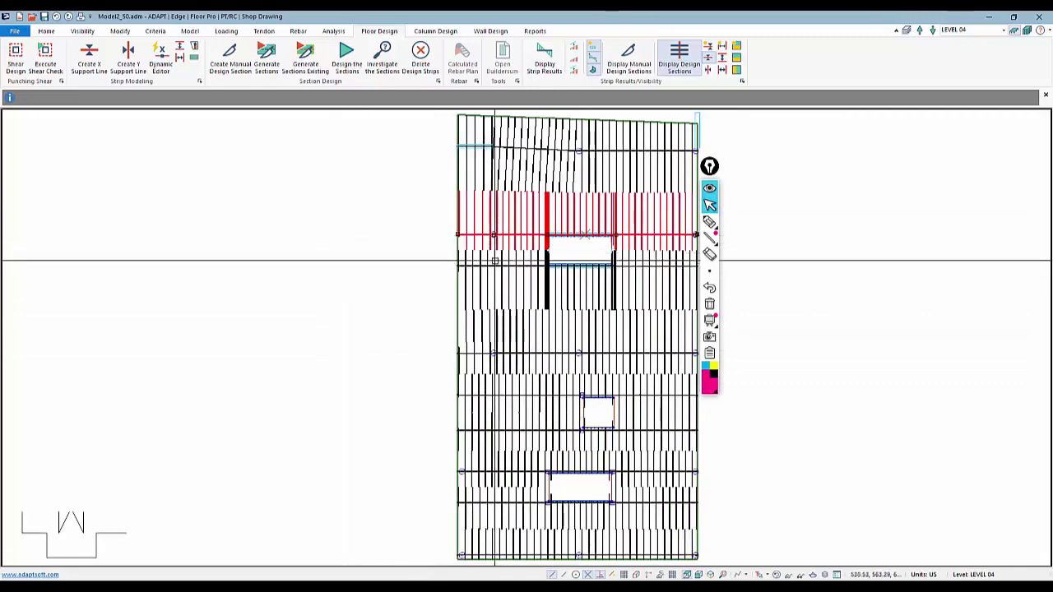
scroll(567, 258, down, 5)
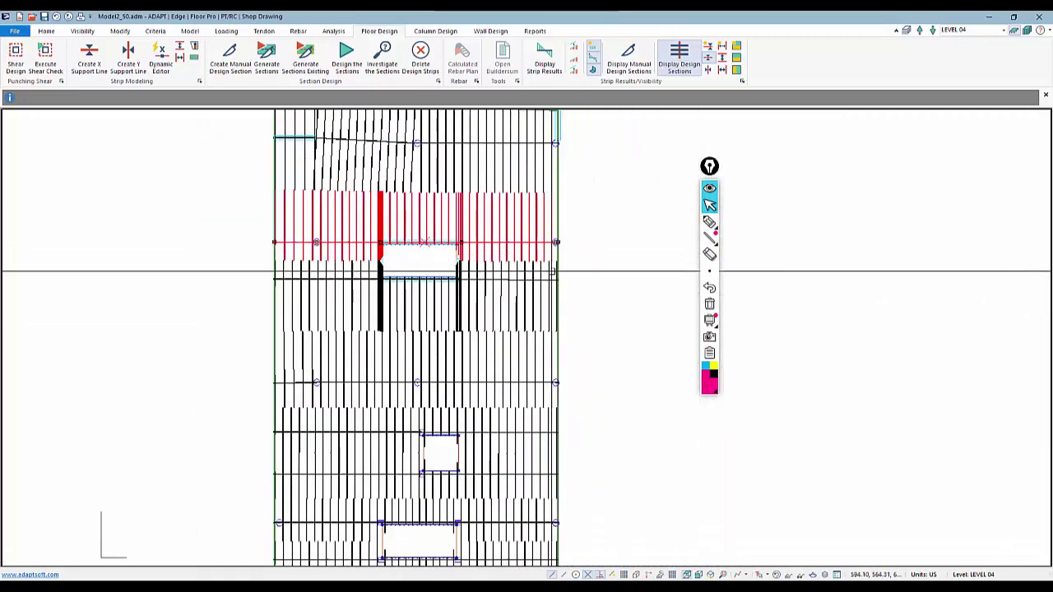
Switch the display to Y-direction support lines and examine their design sections around the openings and at the slab's lower edge
click(709, 59)
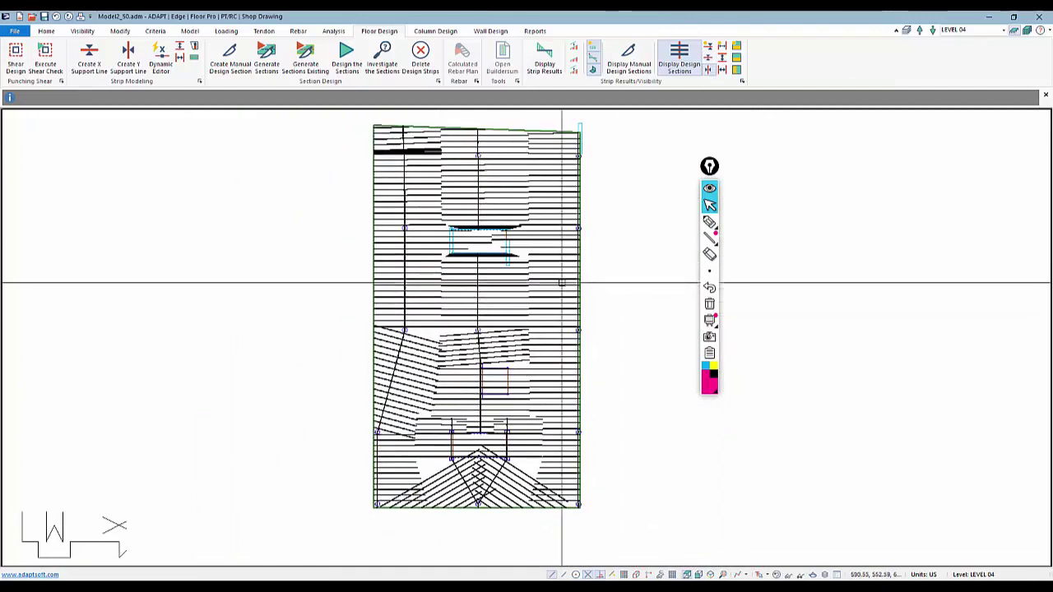
click(474, 238)
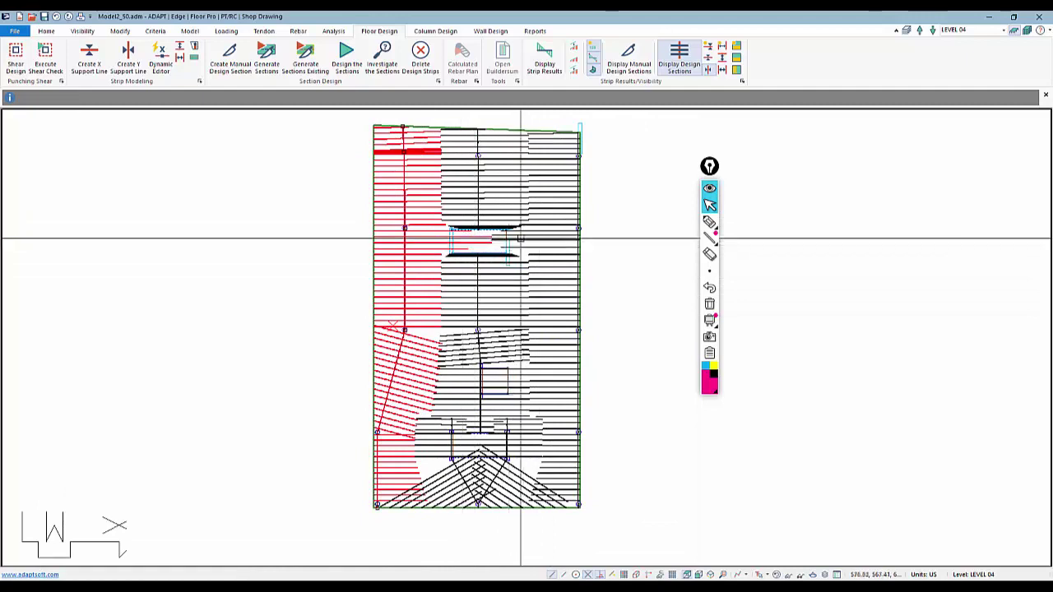
middle_drag(479, 344, 474, 312)
click(458, 340)
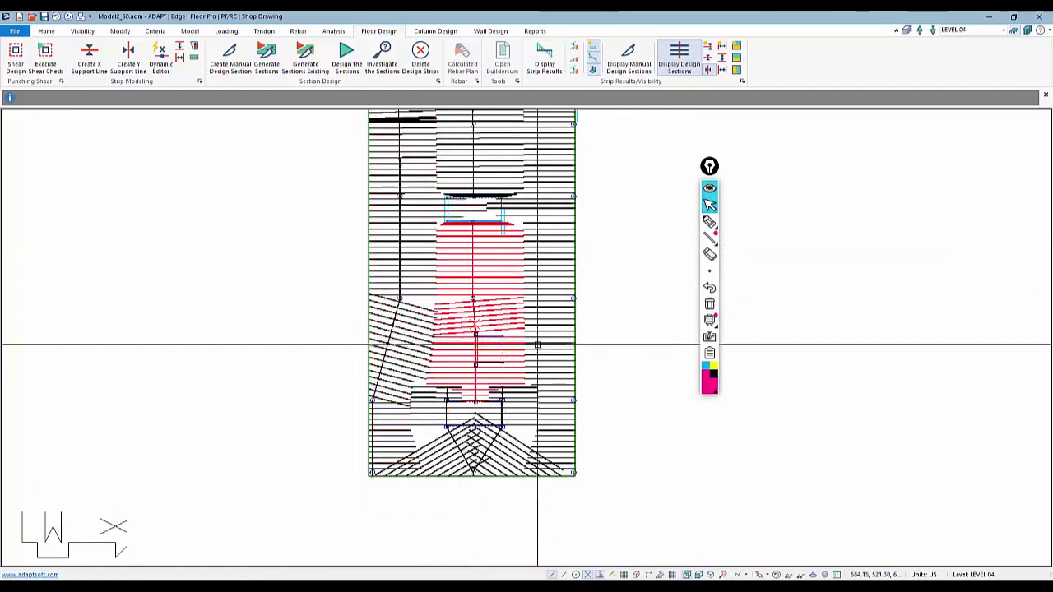
middle_drag(478, 485, 510, 382)
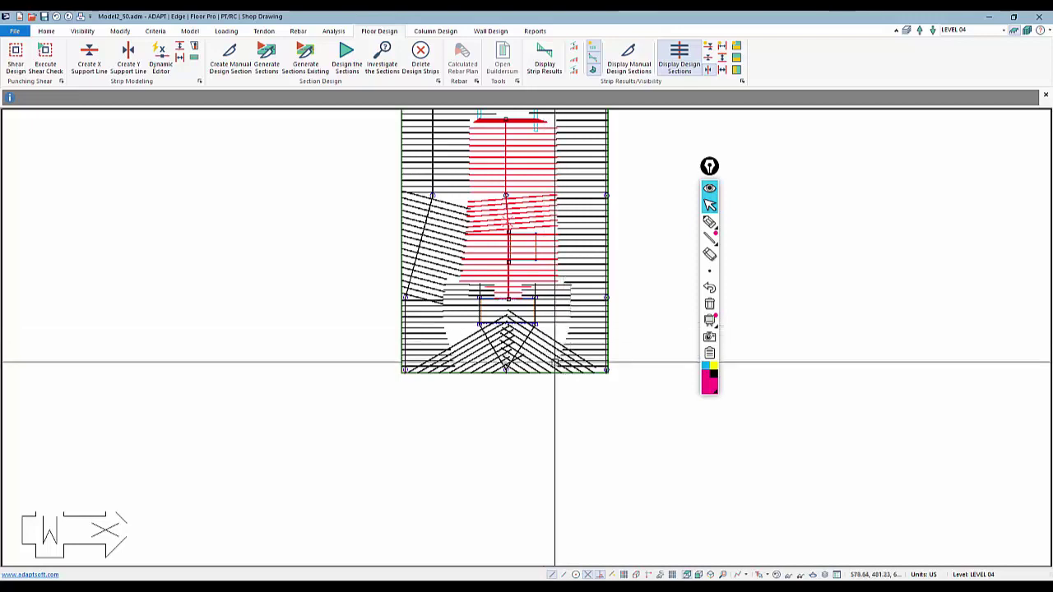
key(Escape)
scroll(484, 510, down, 2)
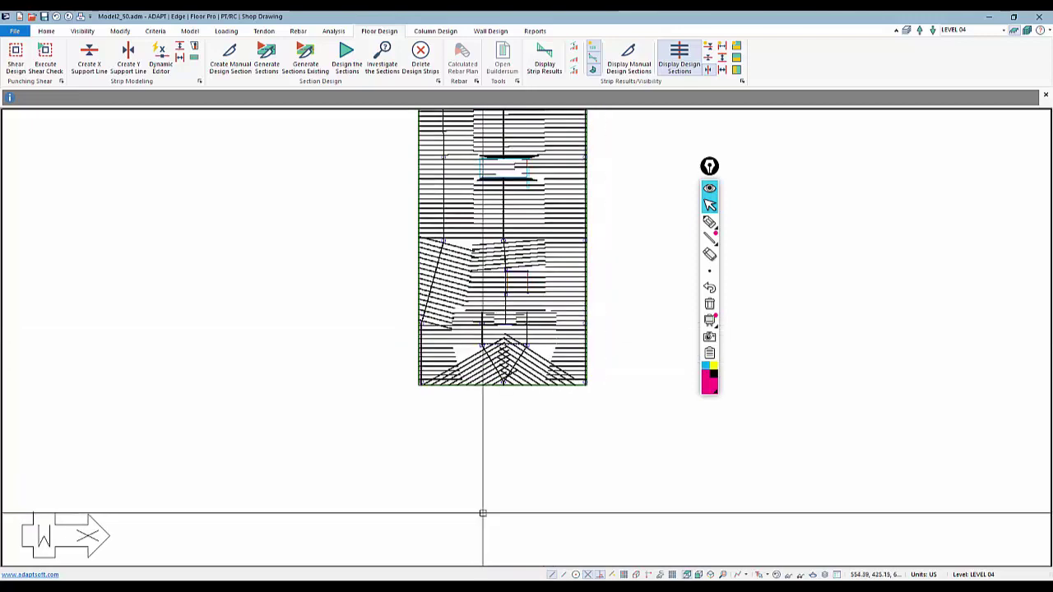
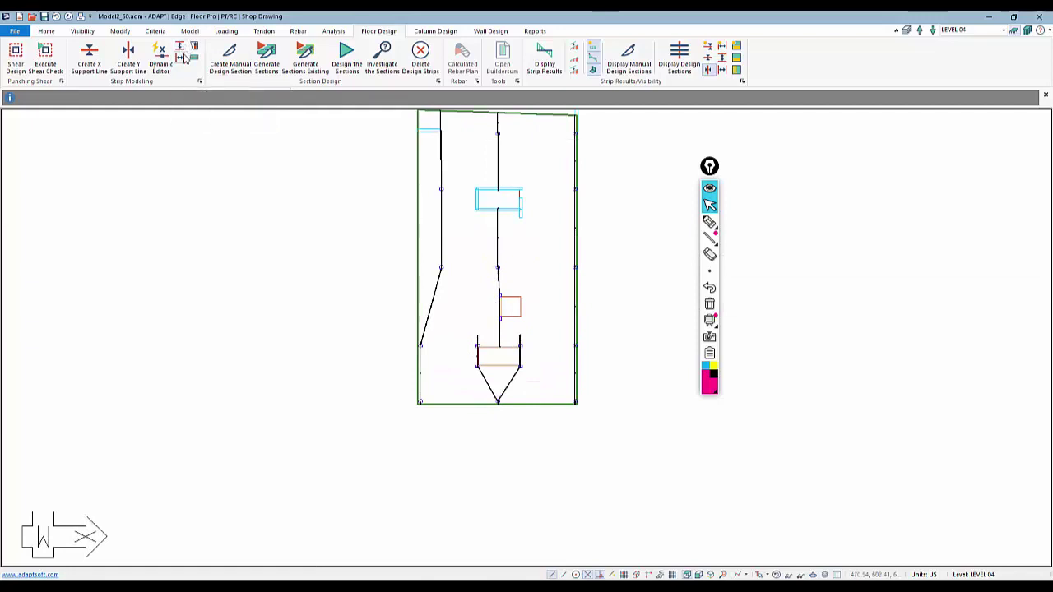
With the design sections hidden, create Y-direction splitters along both vertical sides of the wall core opening
click(181, 51)
scroll(452, 197, up, 5)
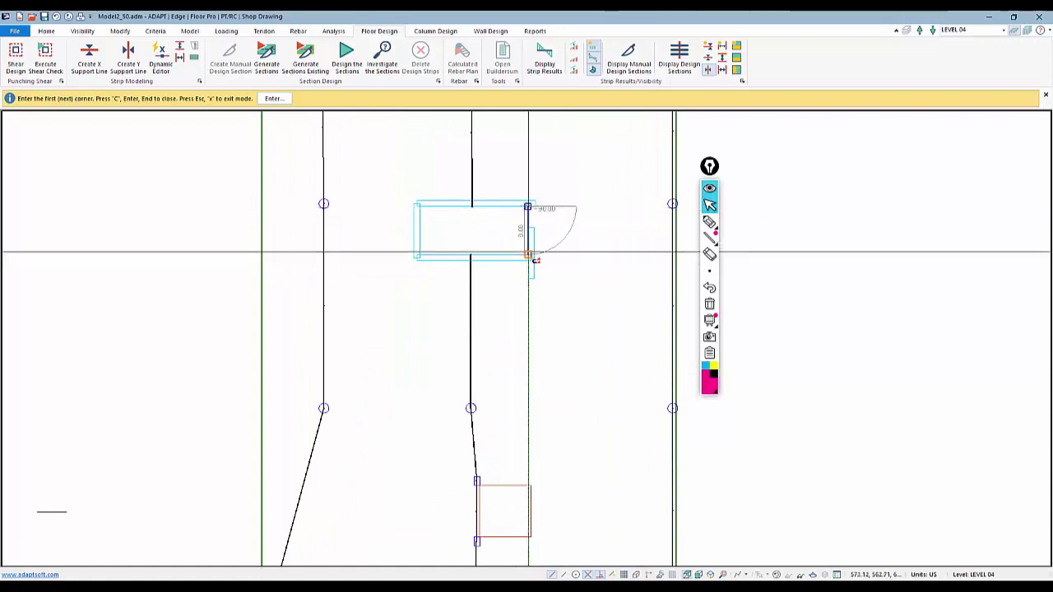
click(527, 254)
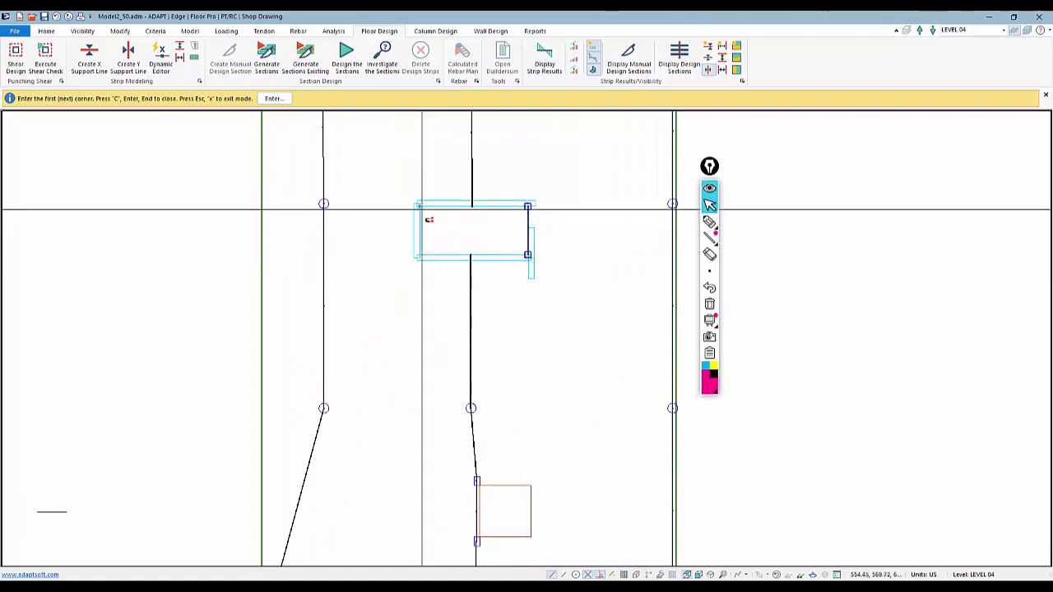
click(419, 254)
Create Y-direction splitters along both vertical sides of the small square opening
middle_drag(475, 318, 529, 210)
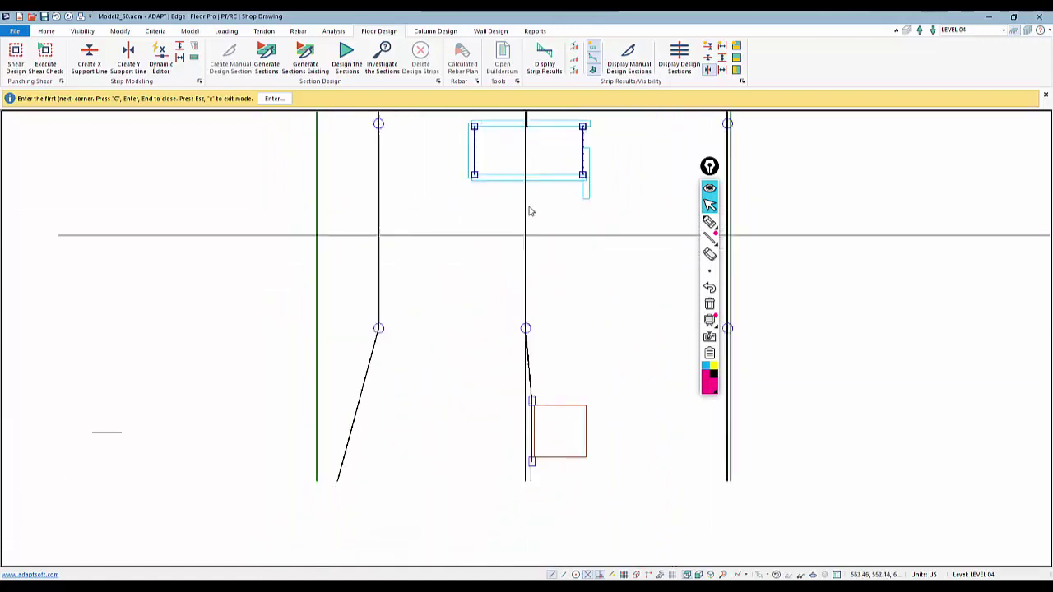
scroll(489, 212, down, 2)
scroll(538, 369, up, 3)
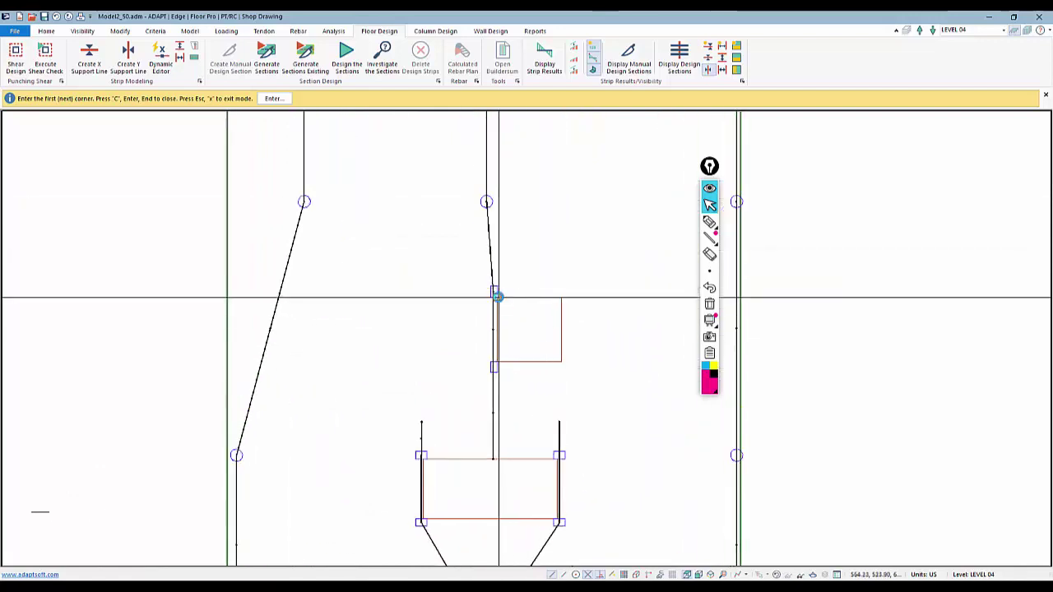
click(498, 297)
click(496, 359)
click(562, 298)
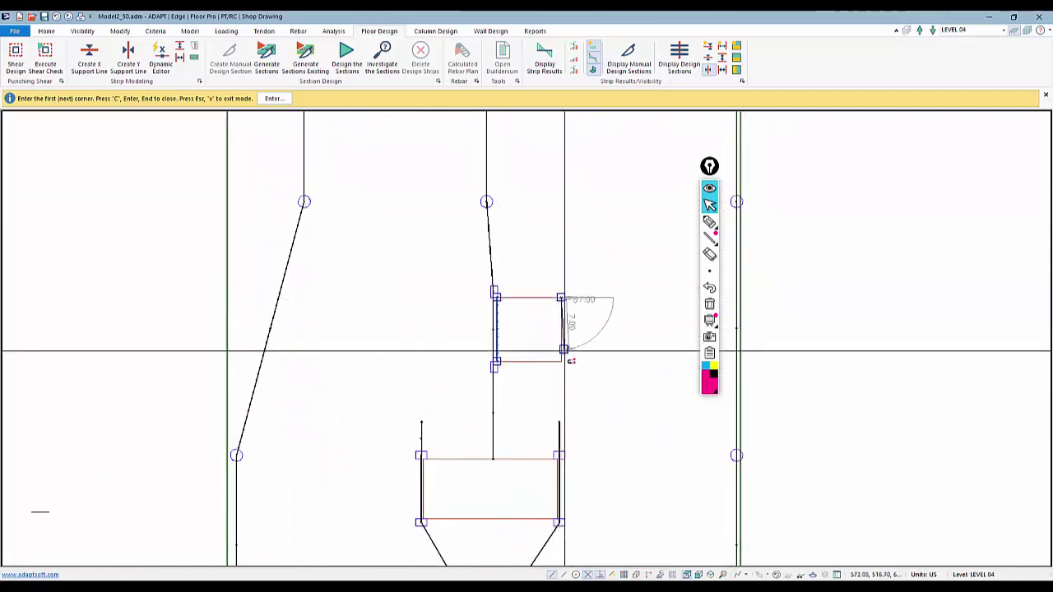
click(561, 361)
Create Y-direction splitters along both vertical sides of the lower rectangular opening
middle_drag(553, 411, 550, 155)
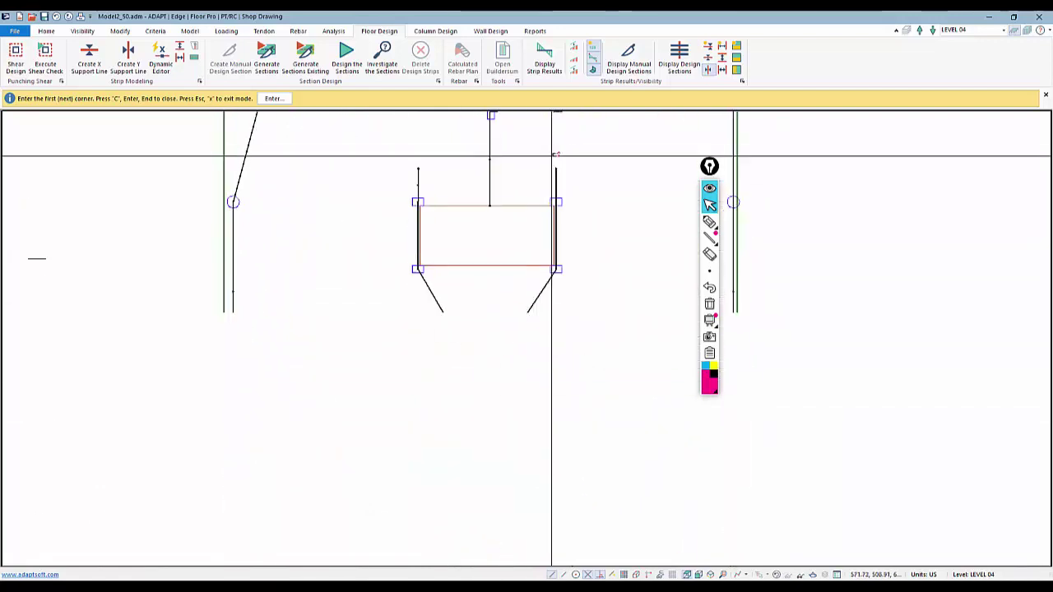
click(553, 204)
click(553, 260)
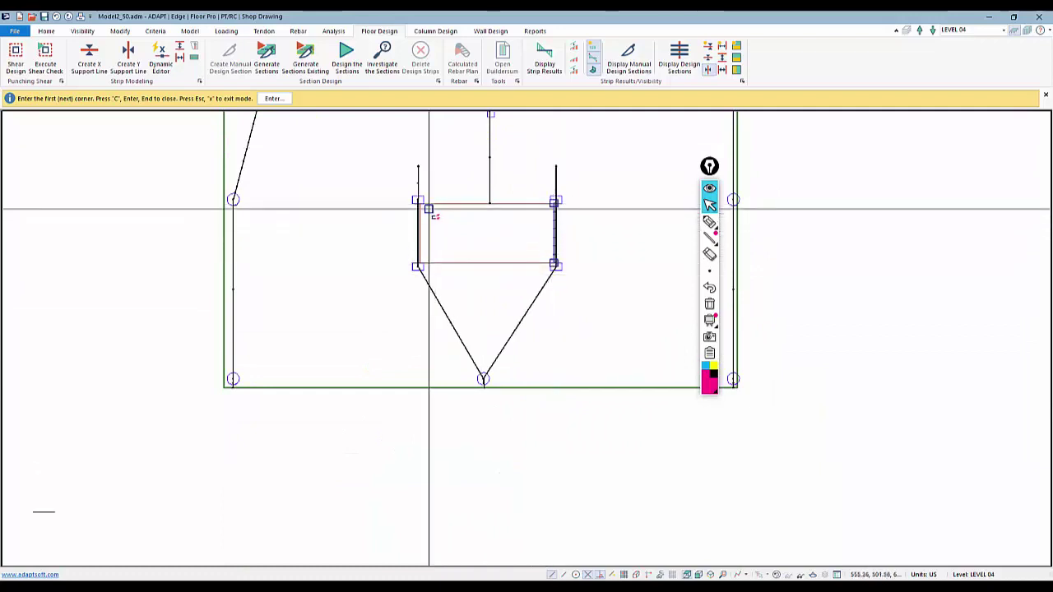
click(419, 200)
click(419, 262)
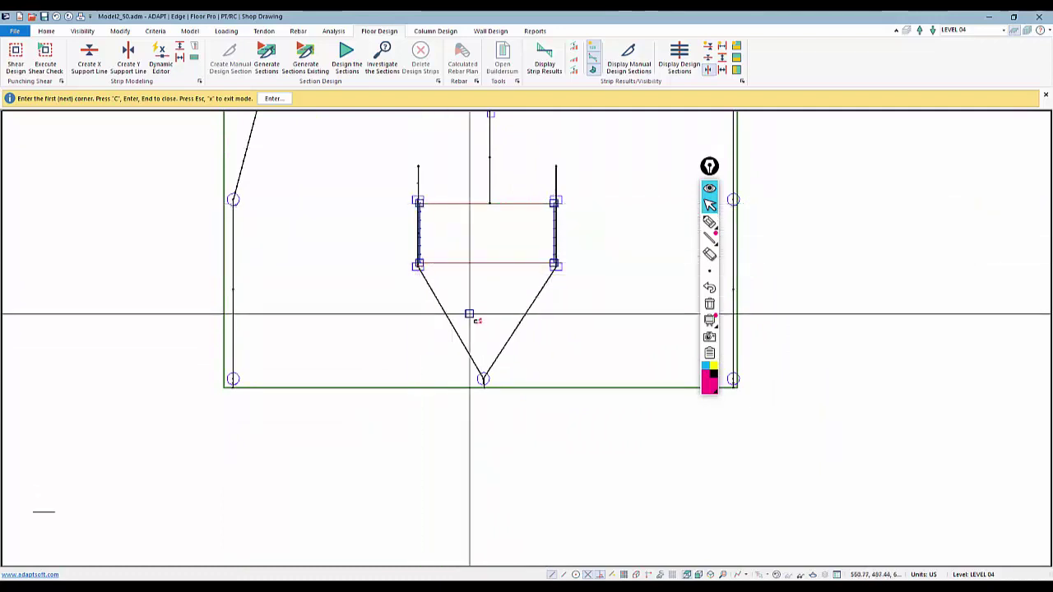
Create a Y-direction splitter from the midpoint of the rectangular opening's lower edge to the column below it
middle_drag(470, 317, 482, 239)
scroll(483, 242, down, 2)
click(491, 289)
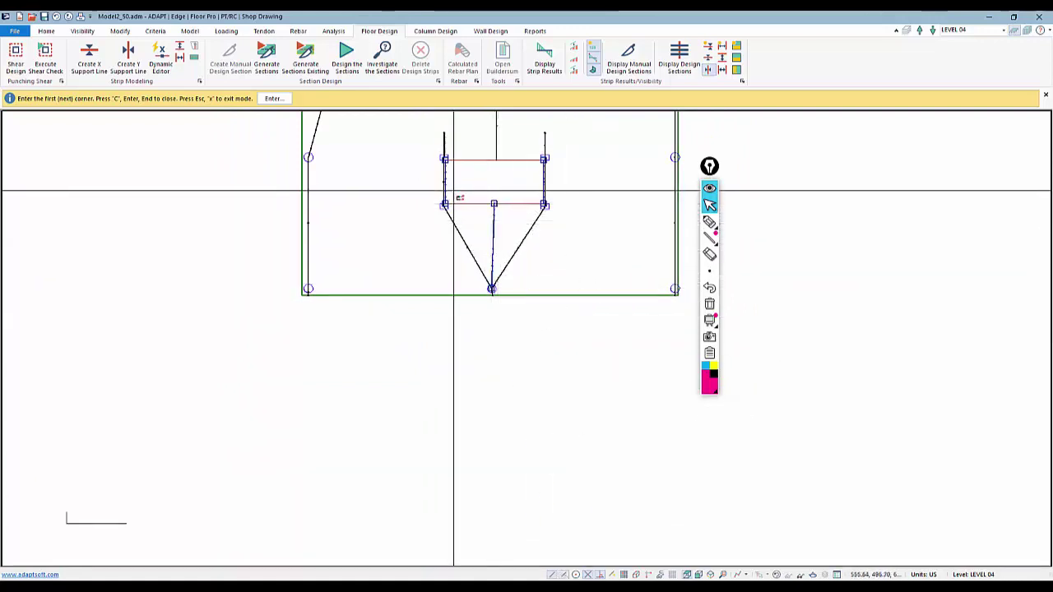
Create two slanted Y-direction splitters flanking the converging support lines, crossing the slab's lower edge, and exit the command
middle_drag(573, 273, 463, 336)
scroll(498, 325, down, 1)
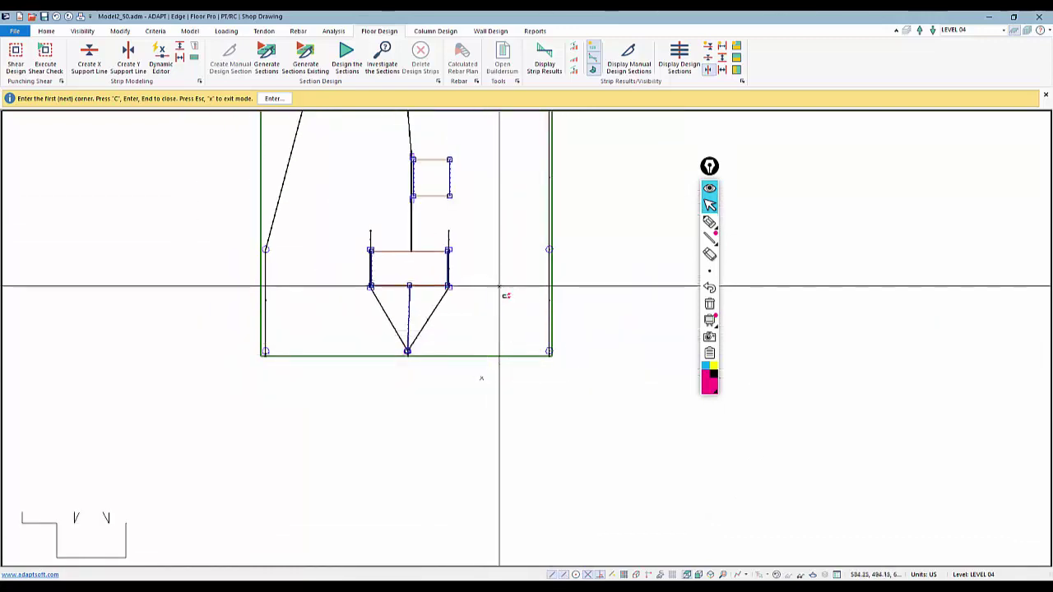
click(499, 287)
click(342, 376)
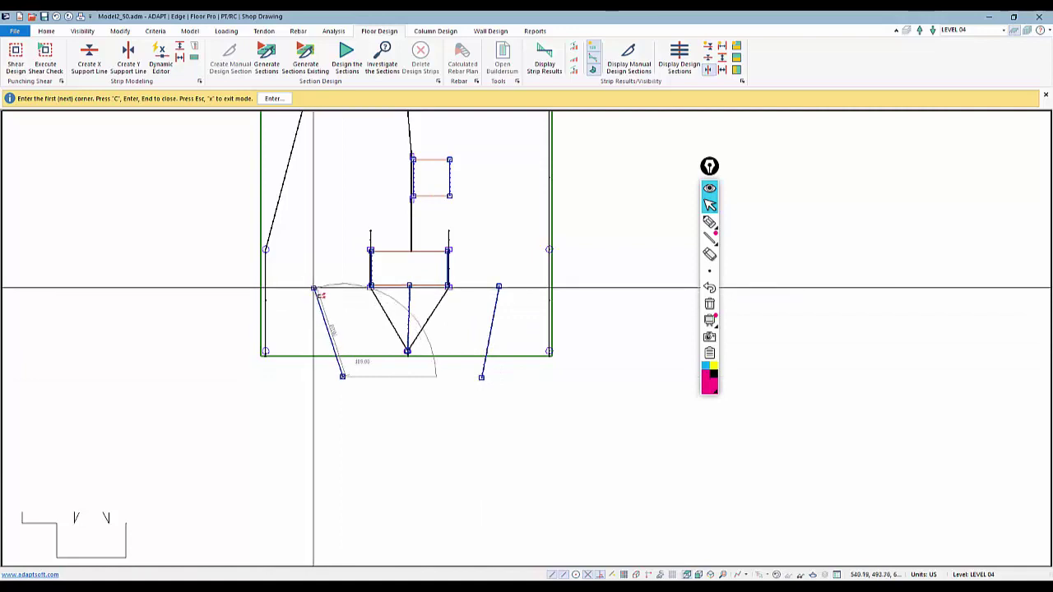
click(313, 287)
key(Escape)
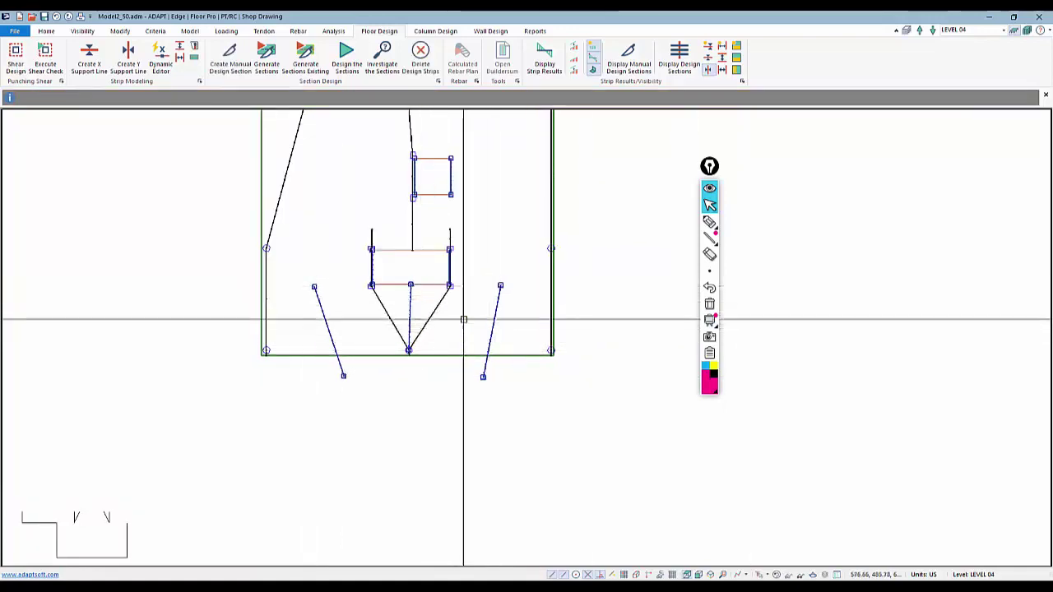
Highlight the slanted support line below the opening and the slab edge support line beside it, and clear the selection
click(441, 297)
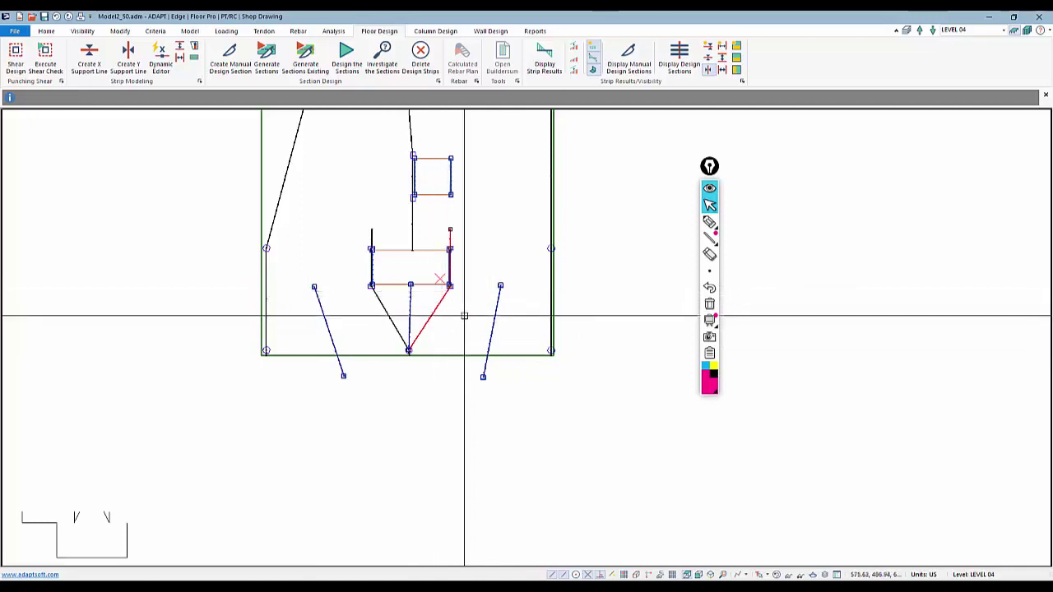
click(551, 311)
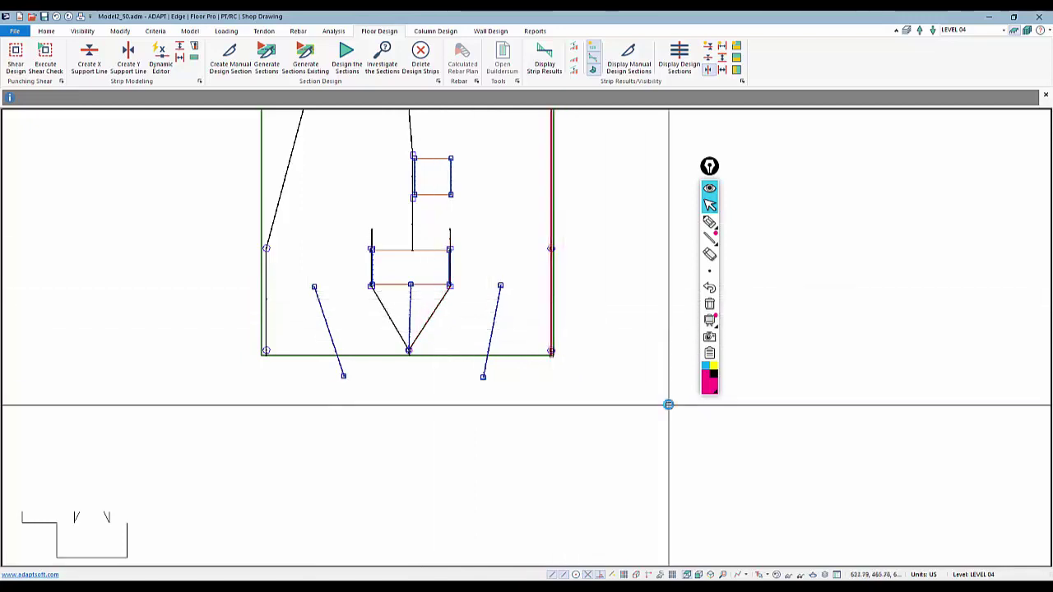
key(Escape)
Regenerate and display the Y-direction design sections, and examine how they break at the splitters, openings and wall core
scroll(576, 422, down, 2)
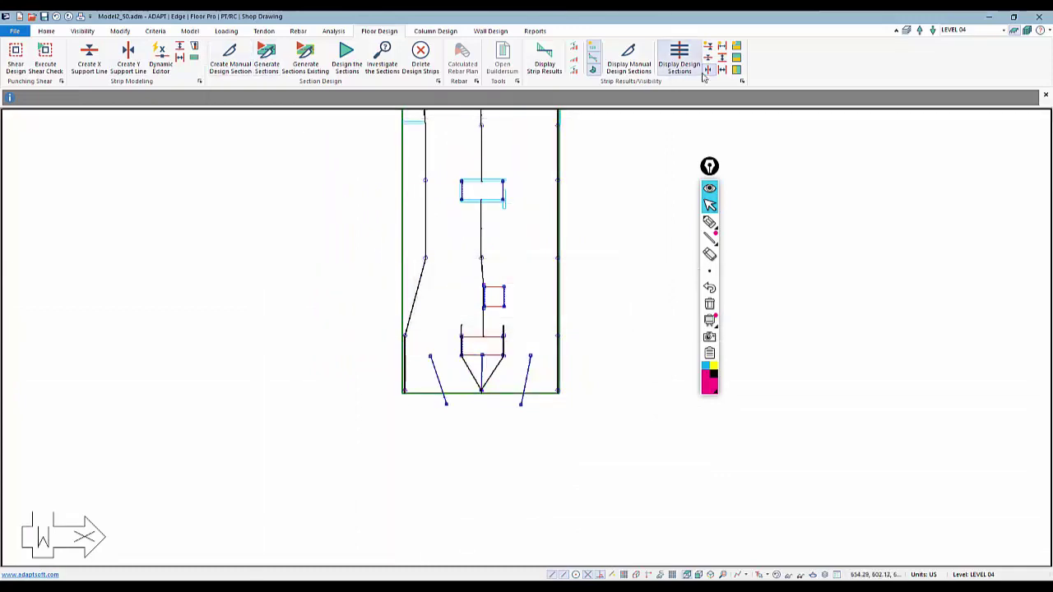
click(679, 60)
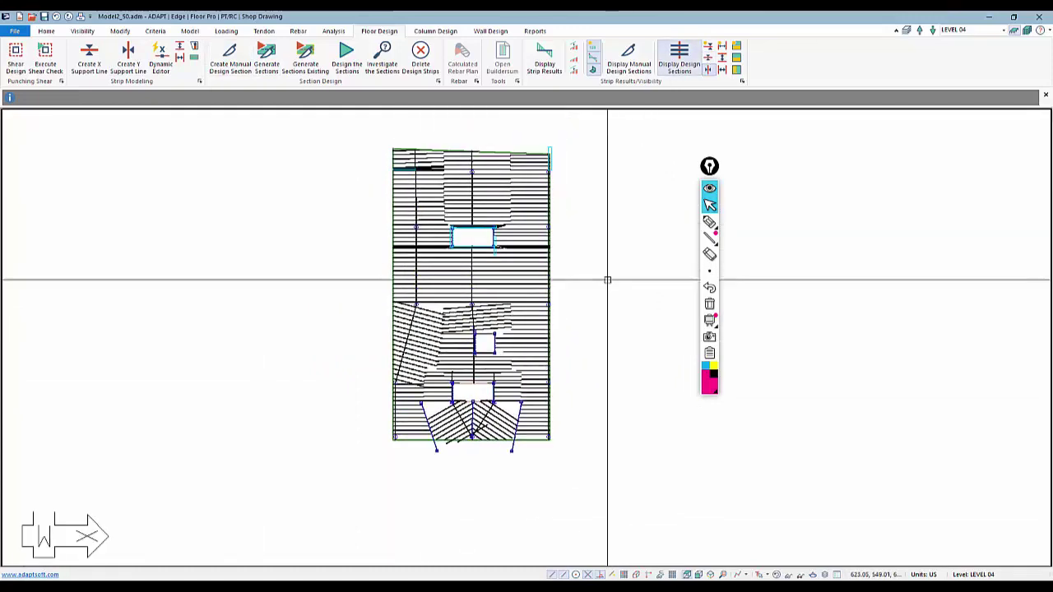
scroll(375, 516, up, 2)
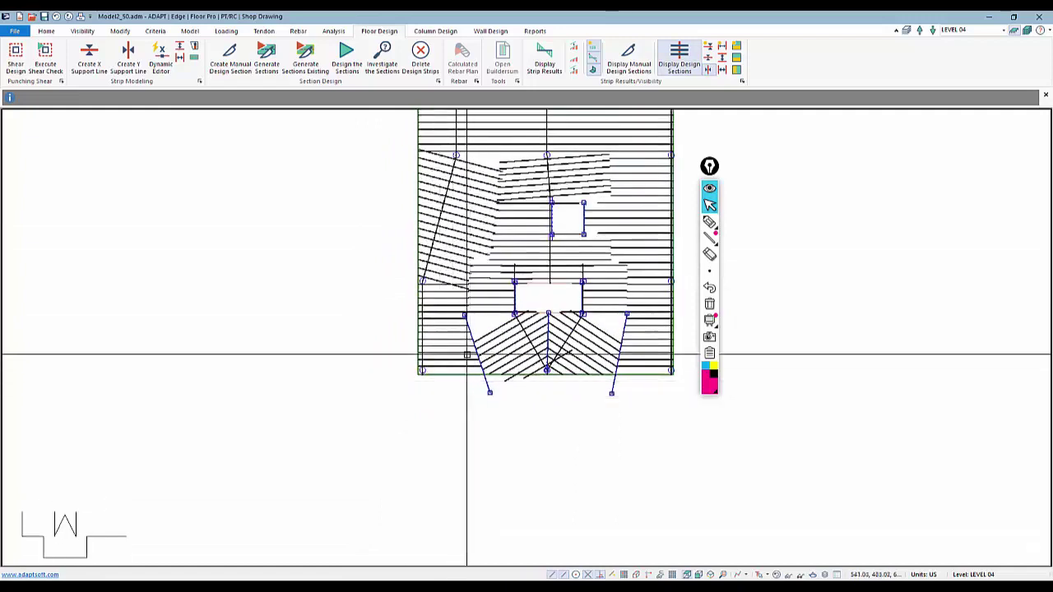
click(458, 346)
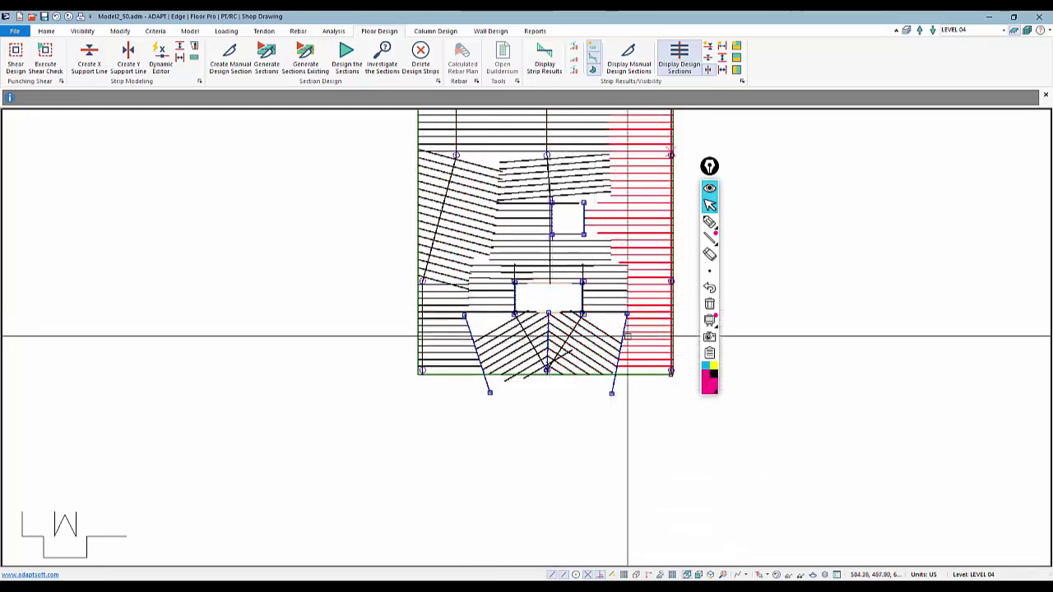
scroll(631, 390, down, 5)
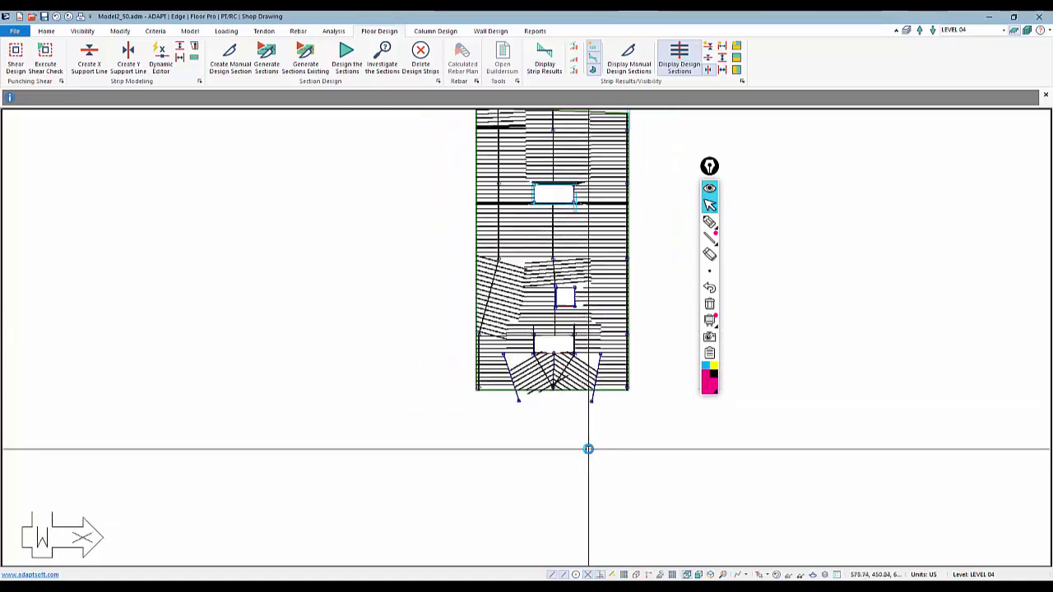
scroll(585, 258, up, 5)
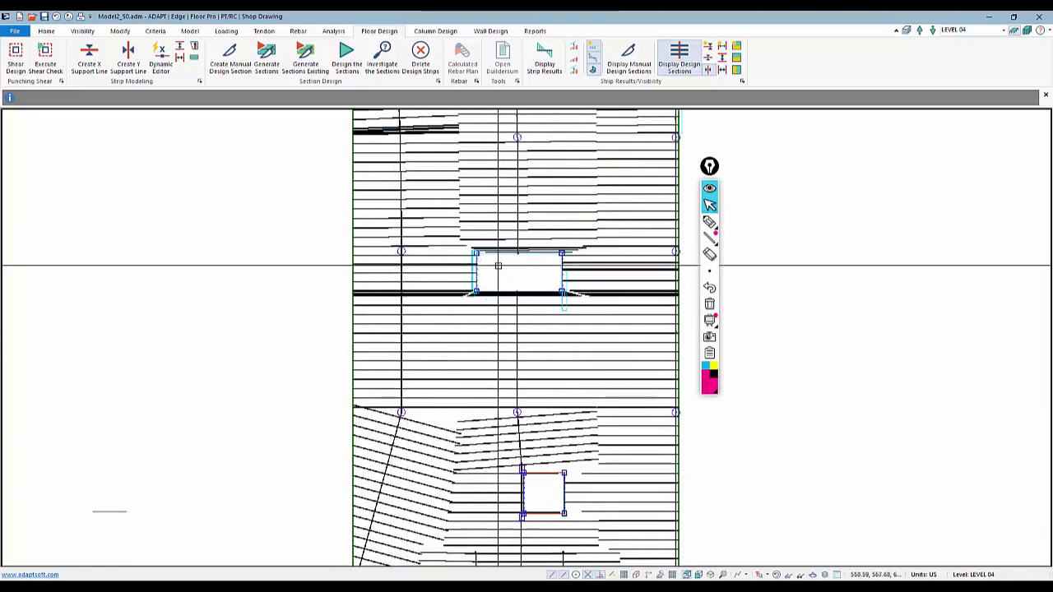
scroll(505, 287, down, 4)
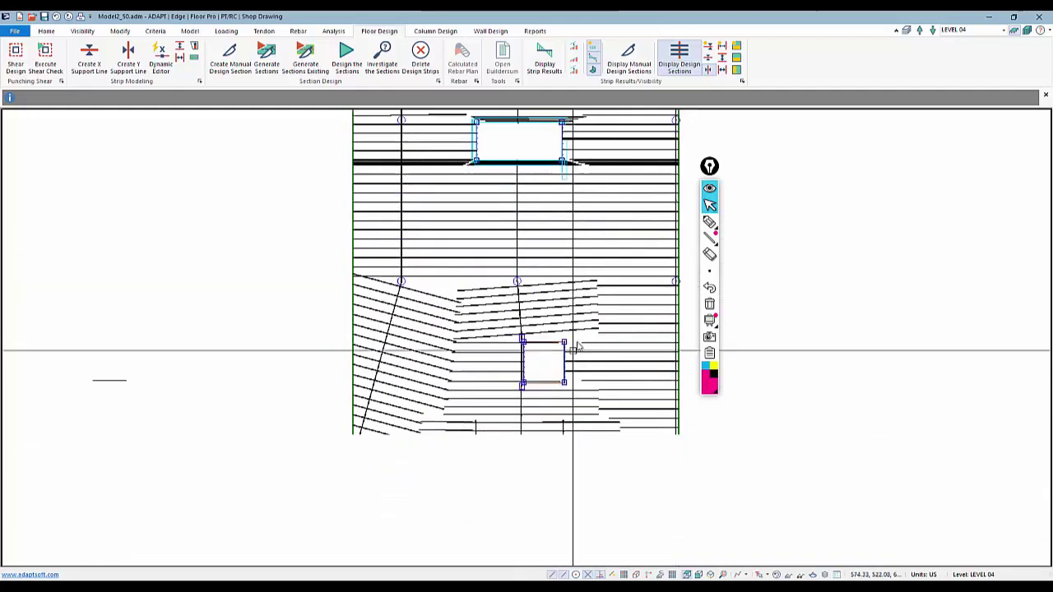
scroll(564, 195, up, 4)
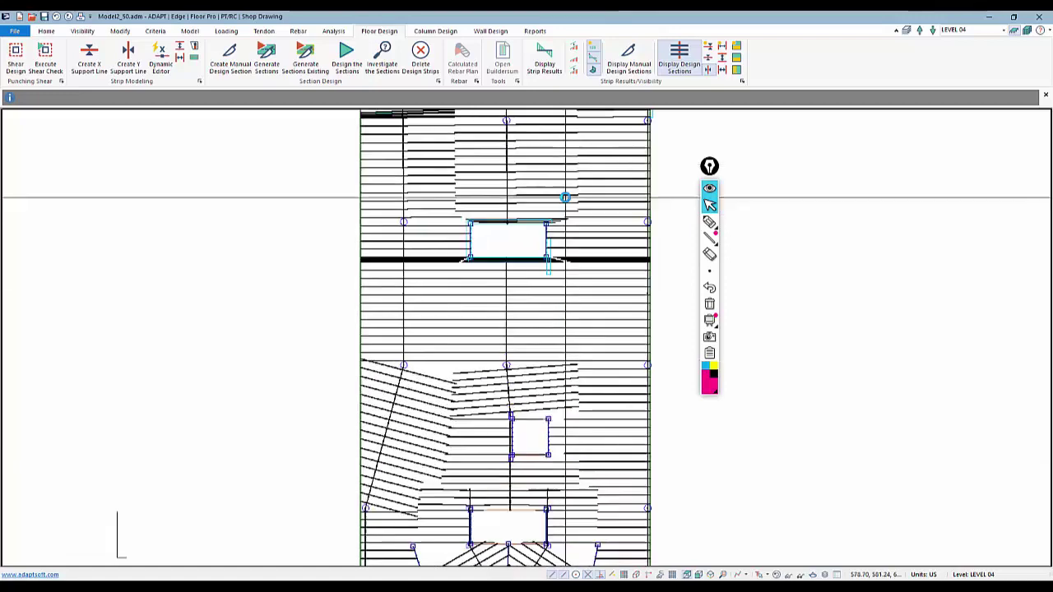
Hide the design sections and assign the user-defined Y Only Boundary condition to the upper core's two short side walls
click(715, 220)
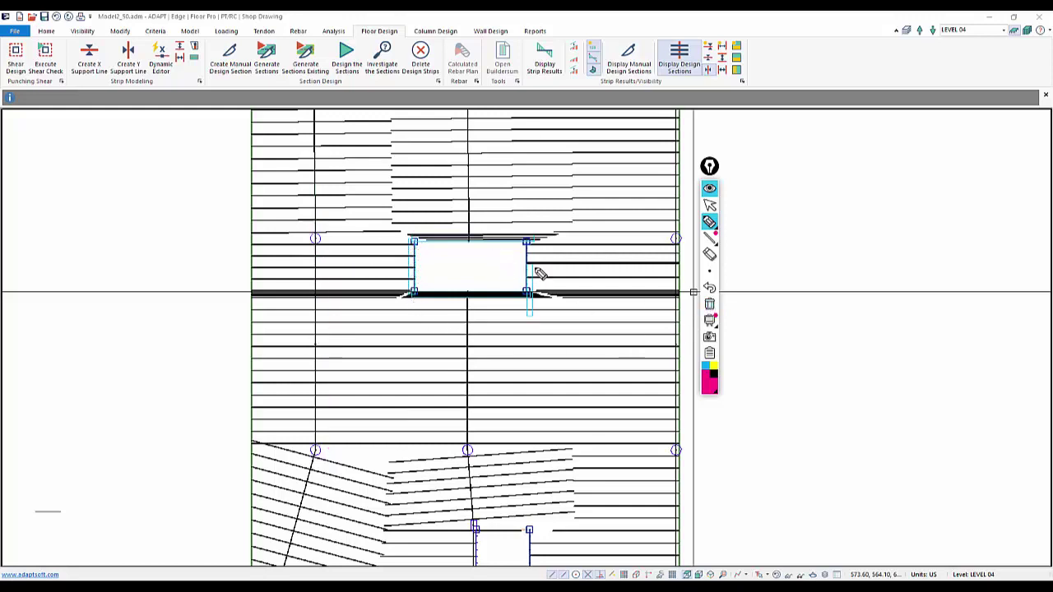
click(674, 54)
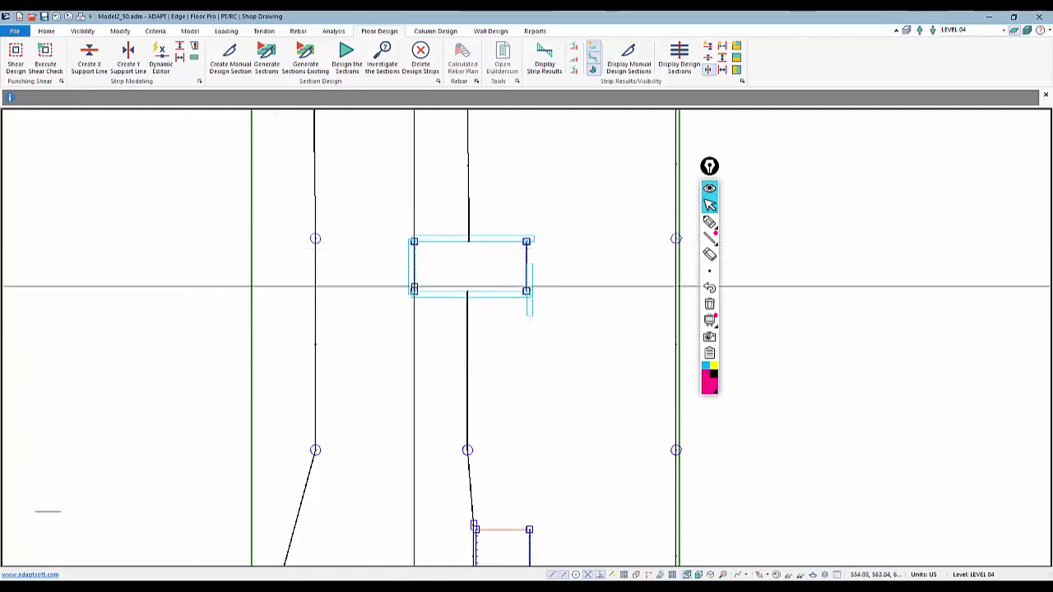
click(162, 66)
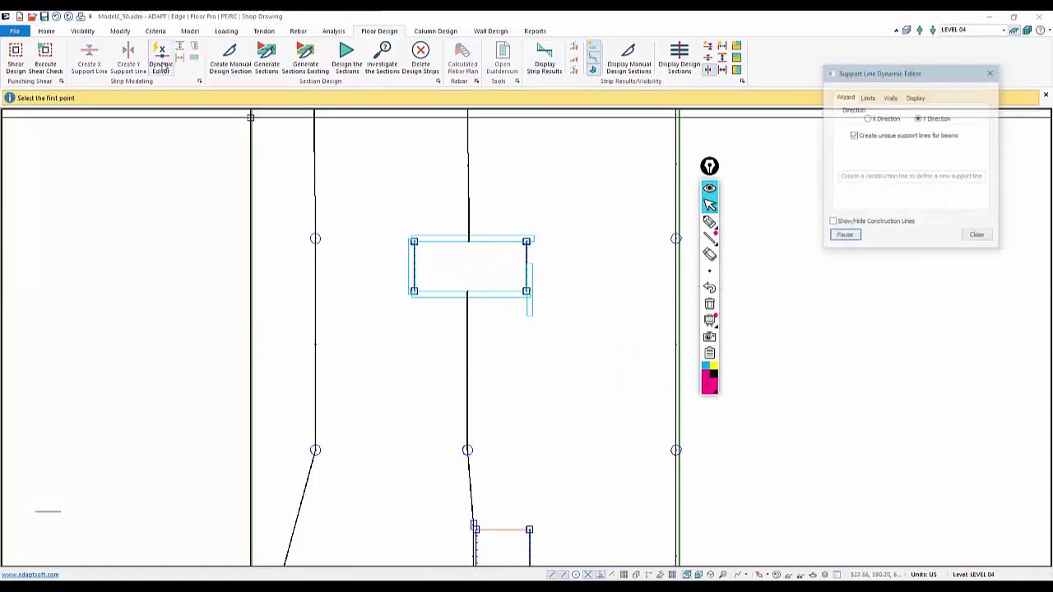
click(891, 97)
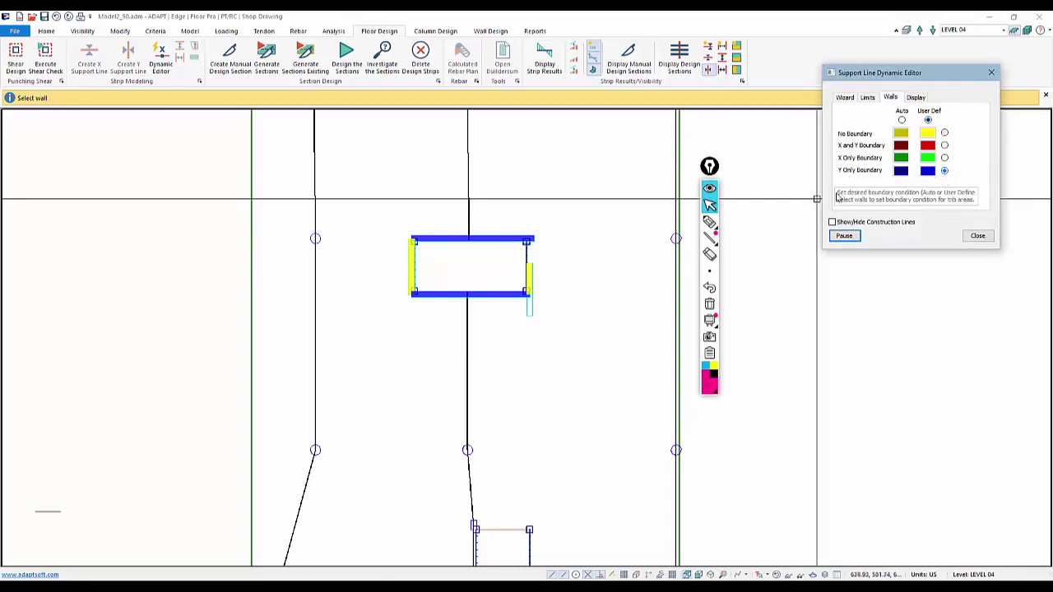
click(529, 280)
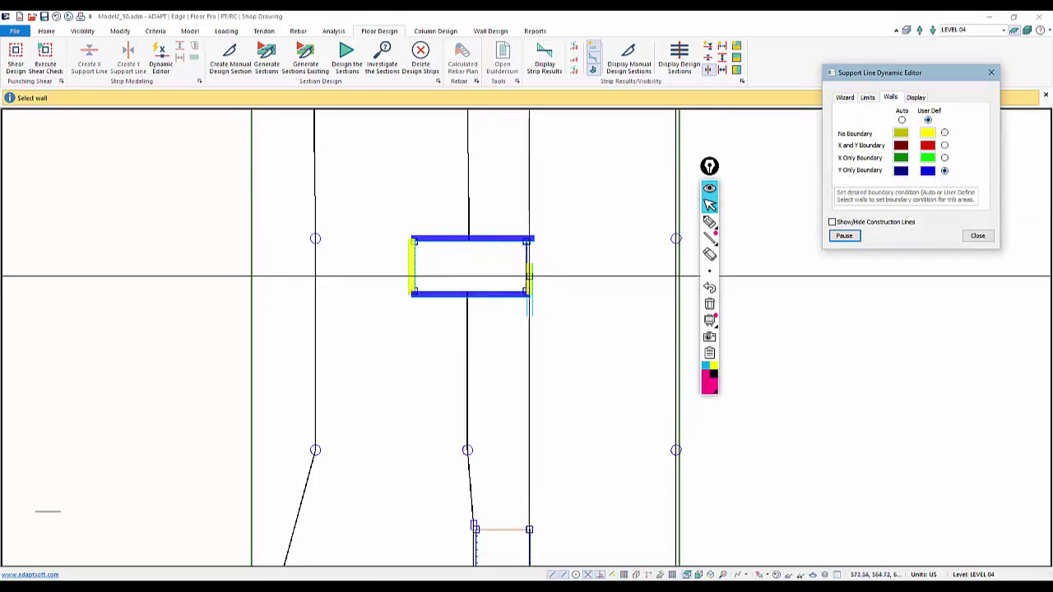
click(413, 267)
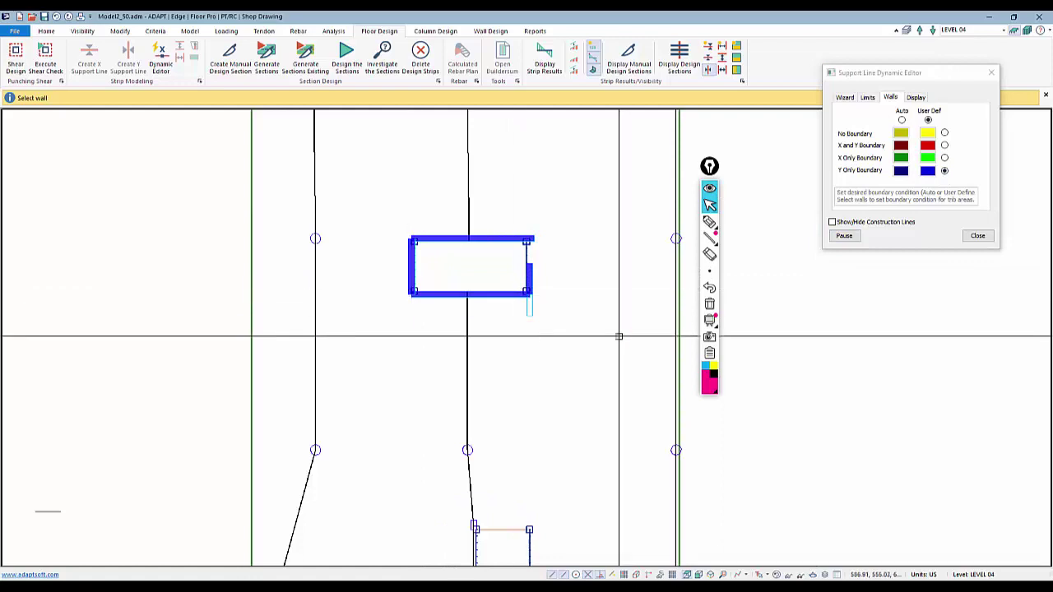
click(978, 236)
Regenerate and redisplay the Y-direction design sections with the new wall boundaries, and examine them around the upper wall core and across the slab
click(271, 59)
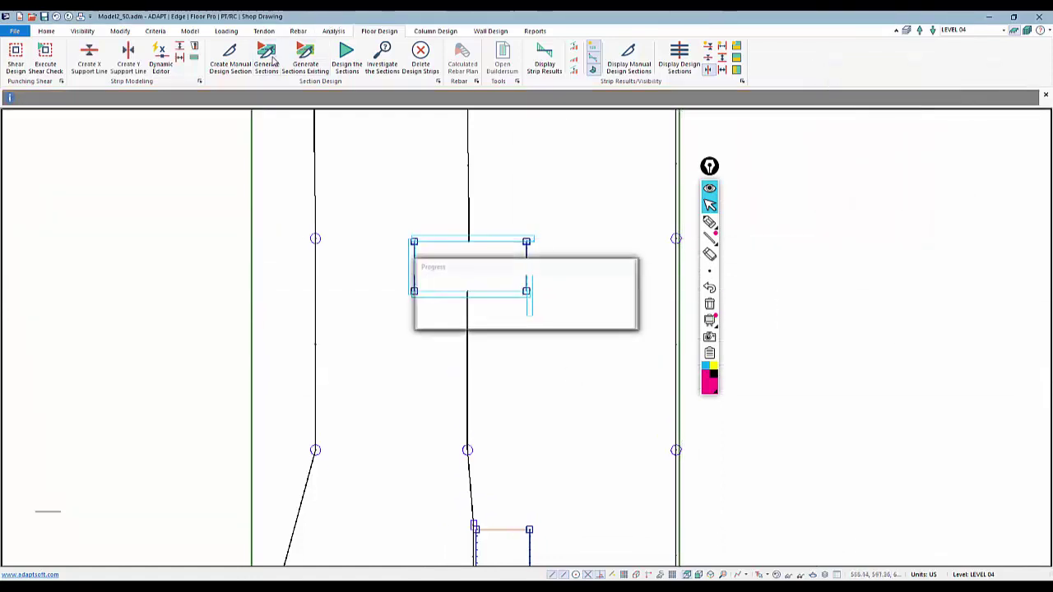
click(679, 59)
scroll(447, 269, up, 5)
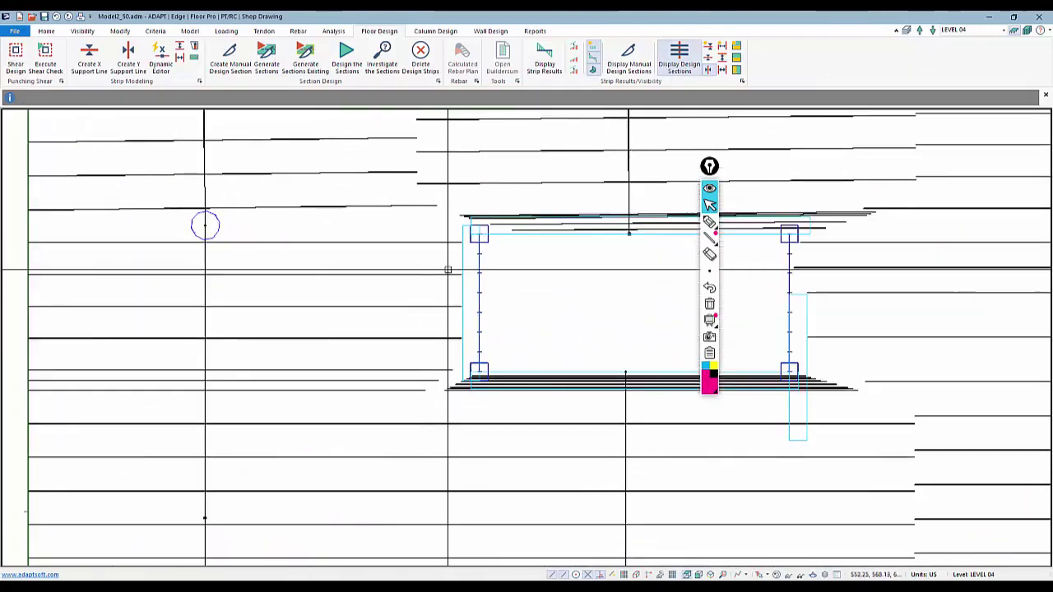
scroll(448, 269, up, 5)
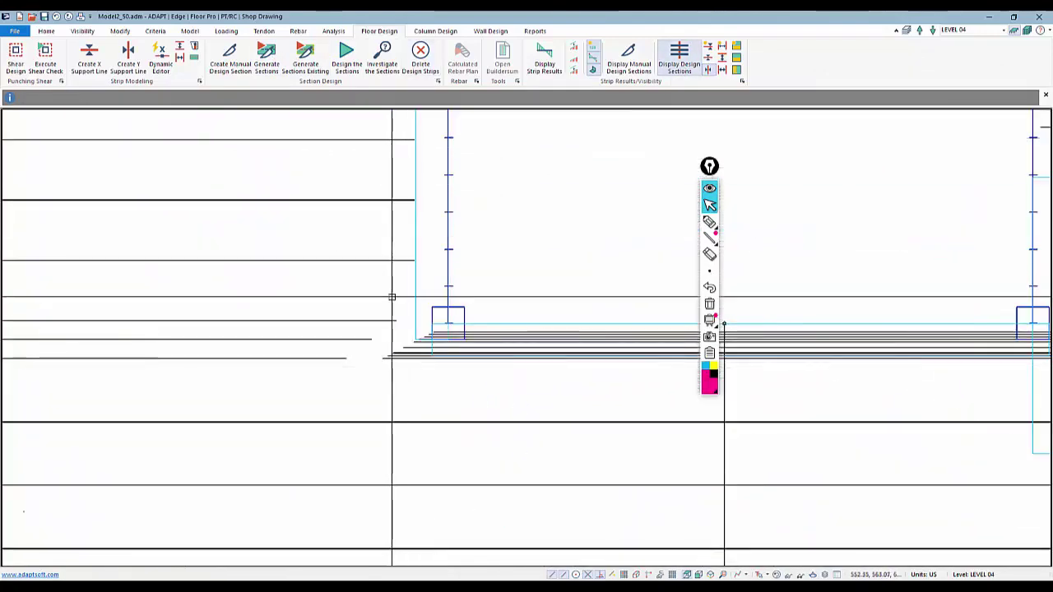
middle_drag(392, 297, 235, 357)
scroll(325, 321, down, 4)
middle_drag(510, 327, 349, 308)
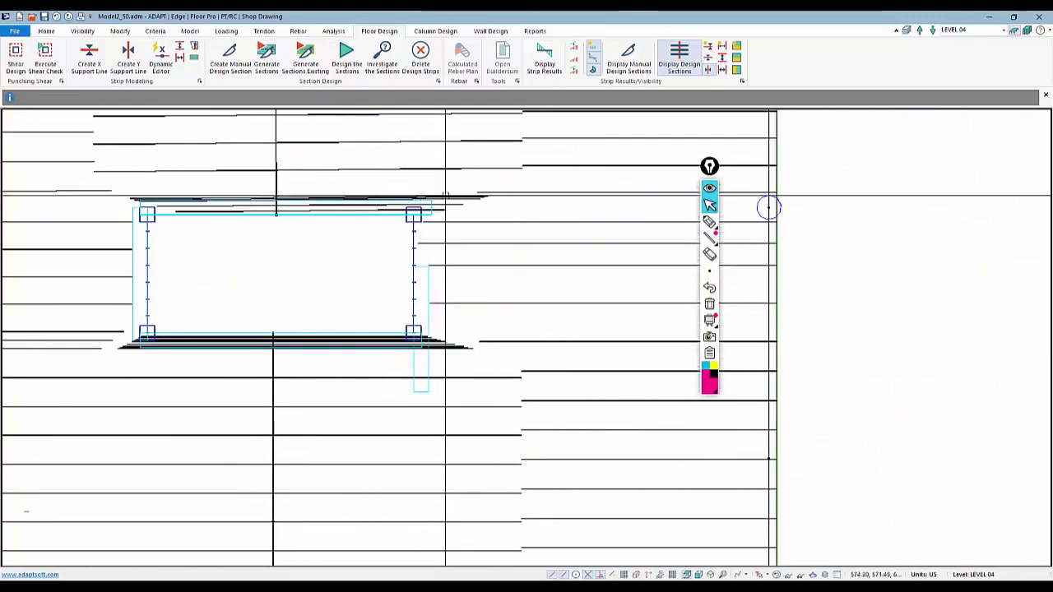
scroll(510, 255, down, 4)
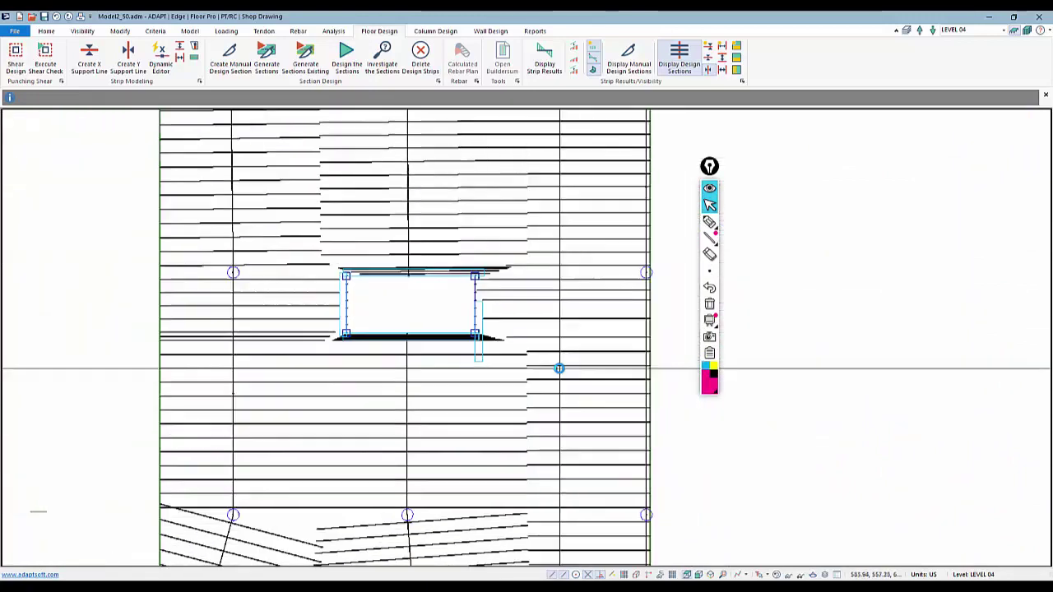
scroll(558, 368, down, 1)
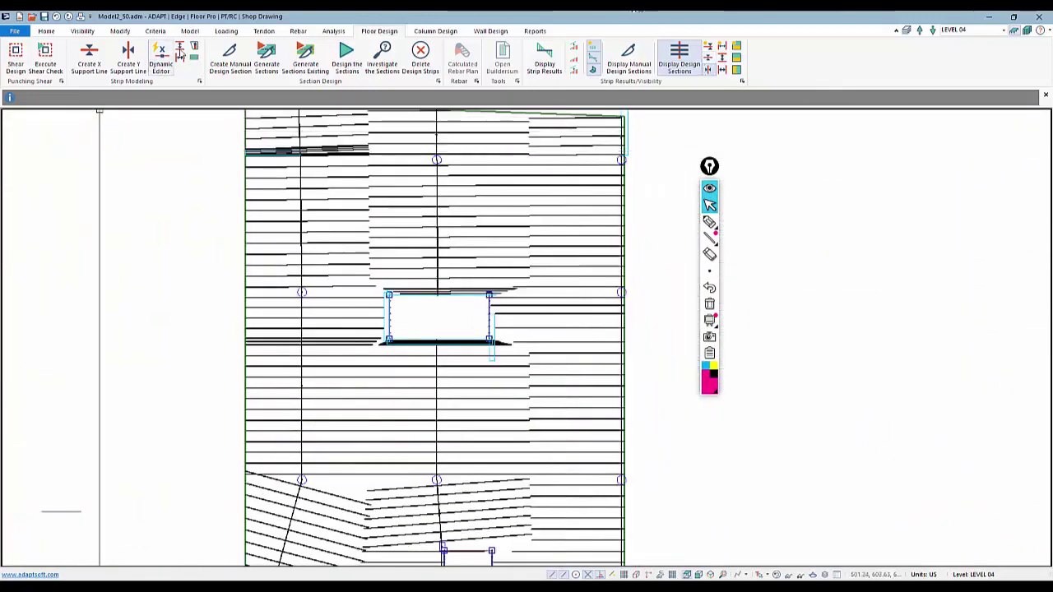
scroll(609, 313, down, 4)
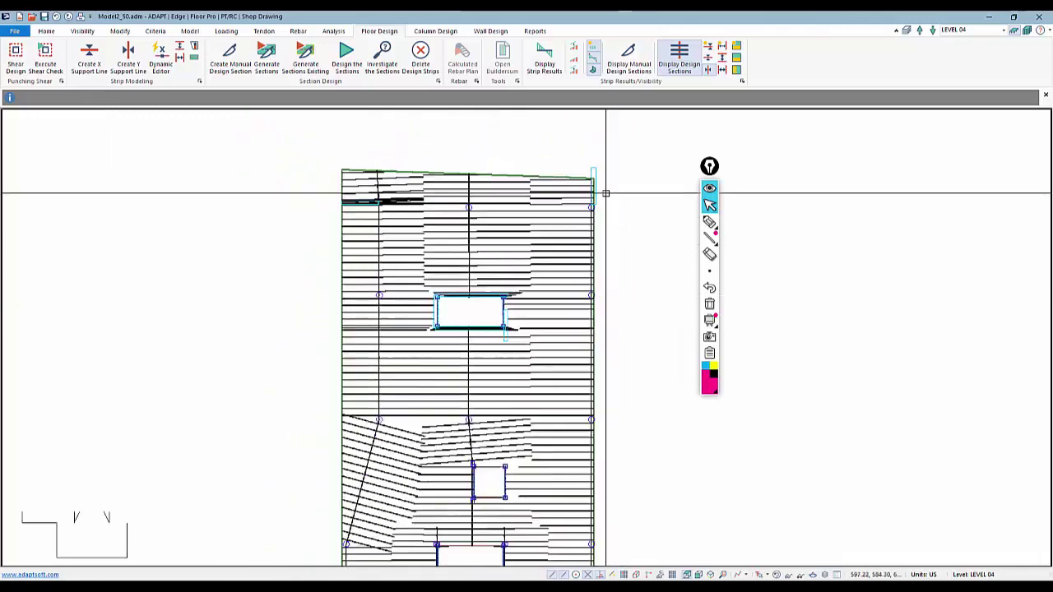
scroll(615, 327, down, 2)
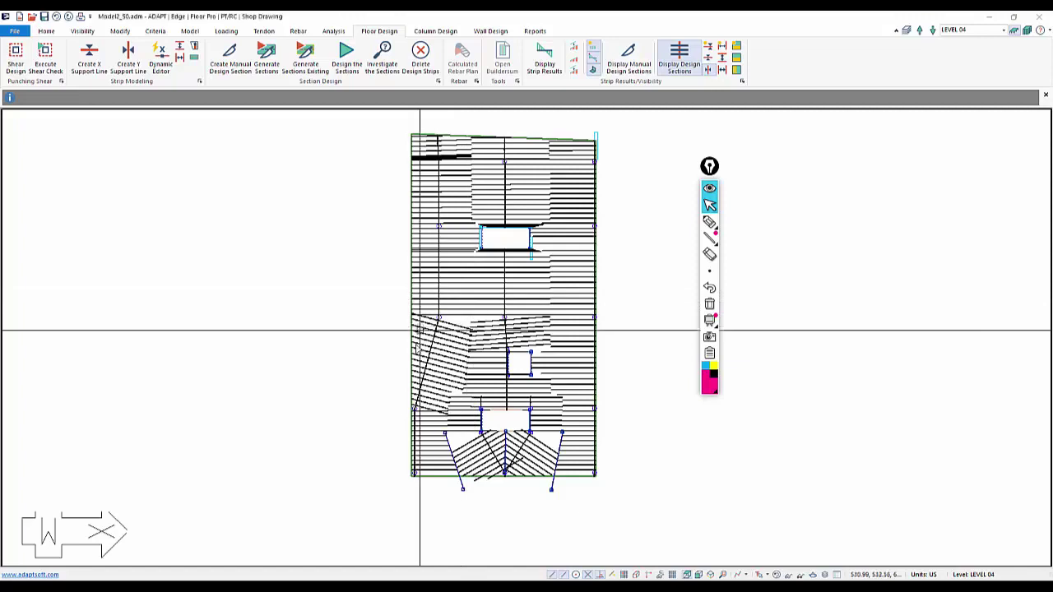
middle_drag(419, 330, 414, 349)
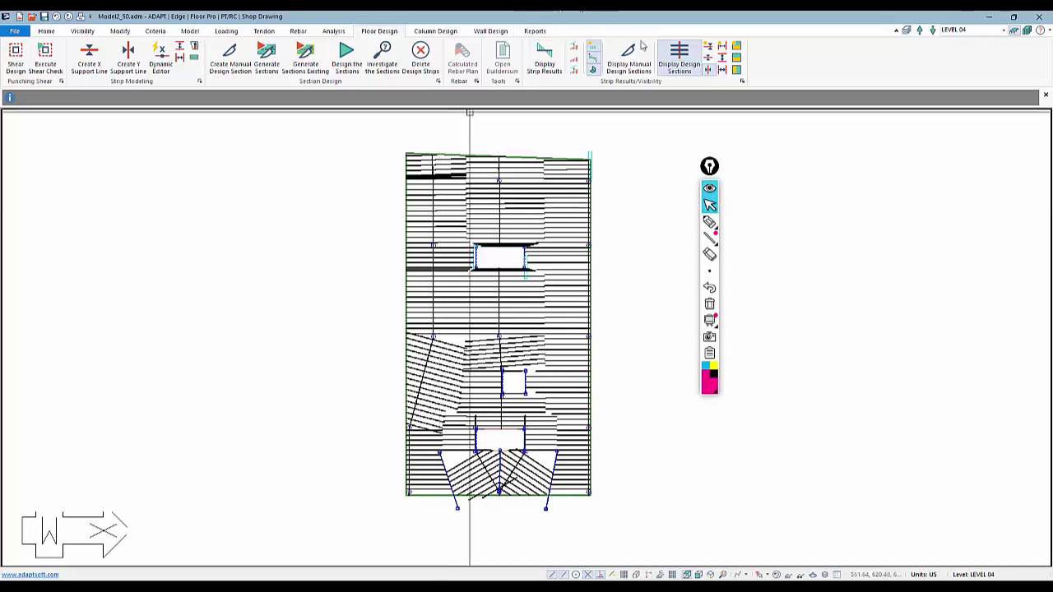
Display the Y-direction support lines and design sections without the splitters, and select the leftmost Y-direction support line
click(686, 57)
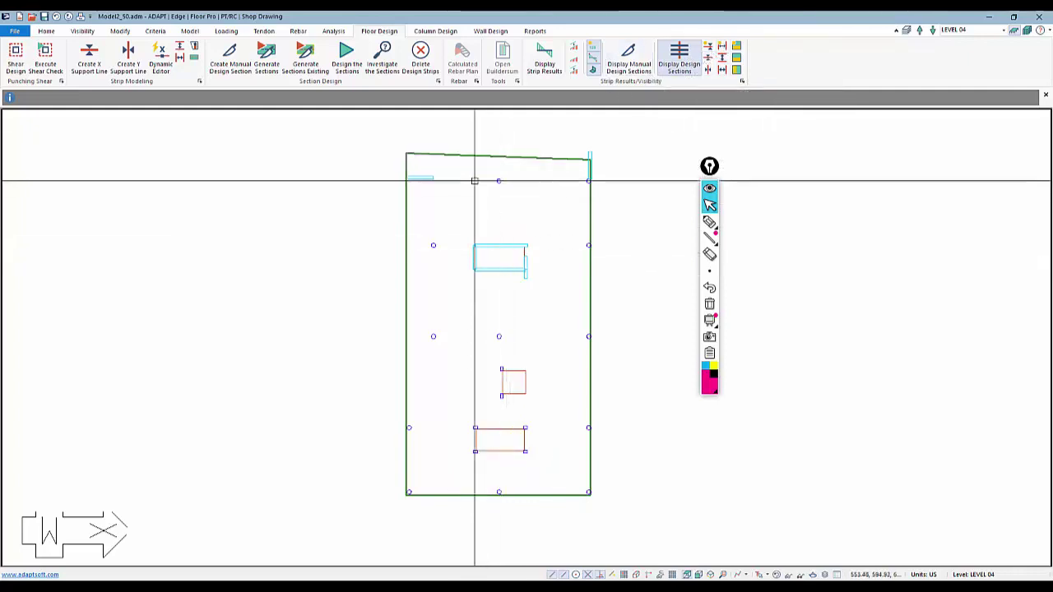
click(707, 72)
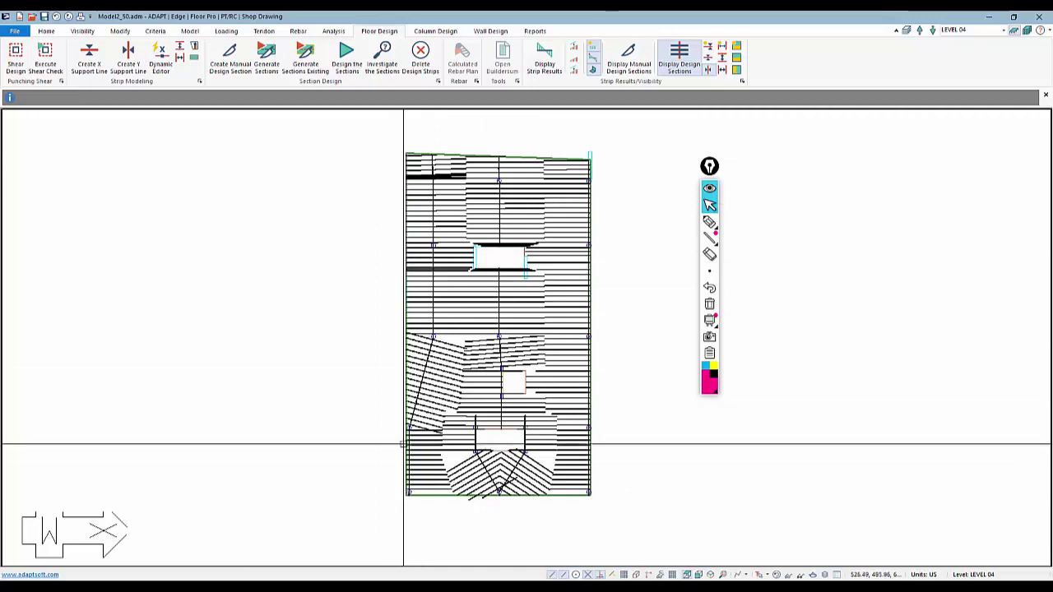
click(425, 308)
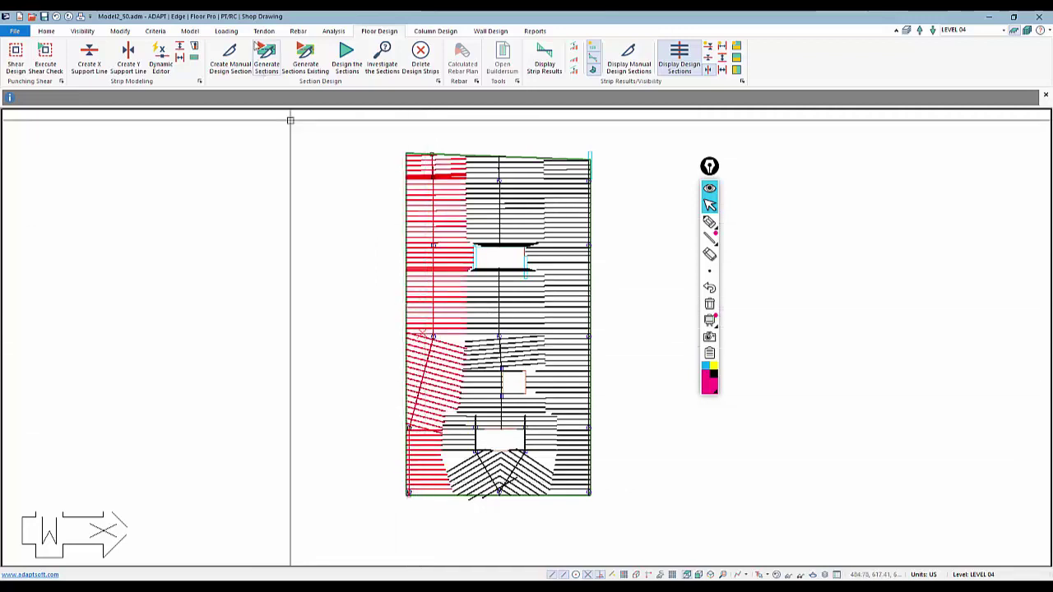
Open the tendon height defaults in the two-way slab criteria and review the CGS settings
click(263, 31)
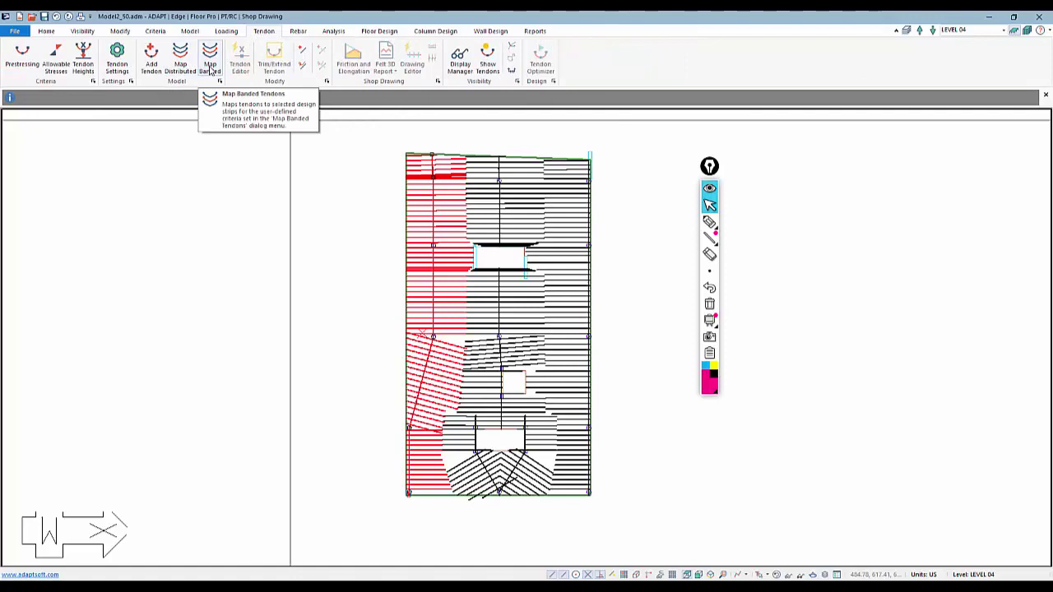
click(211, 66)
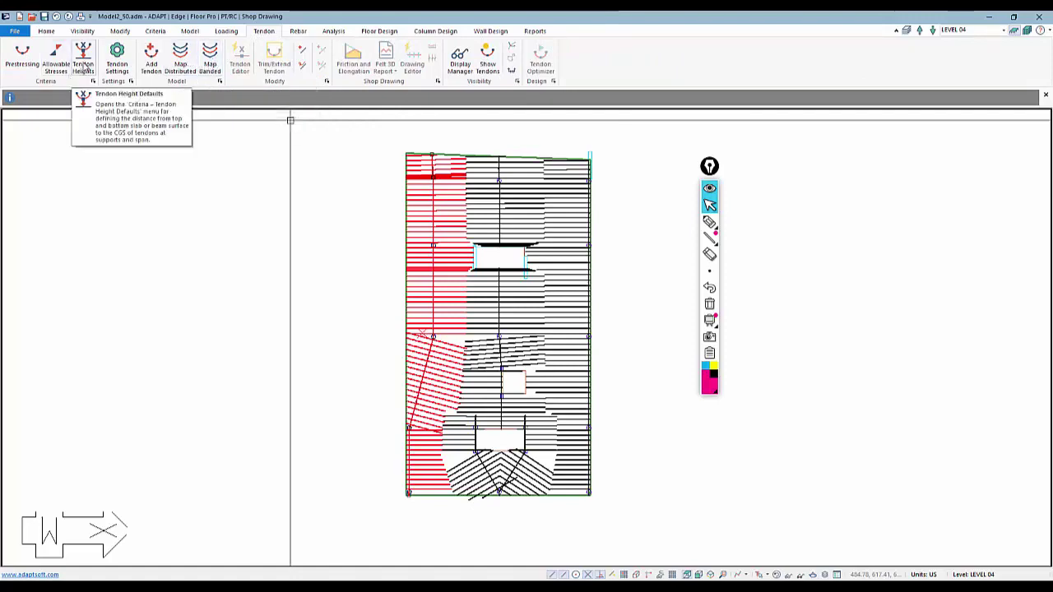
click(83, 66)
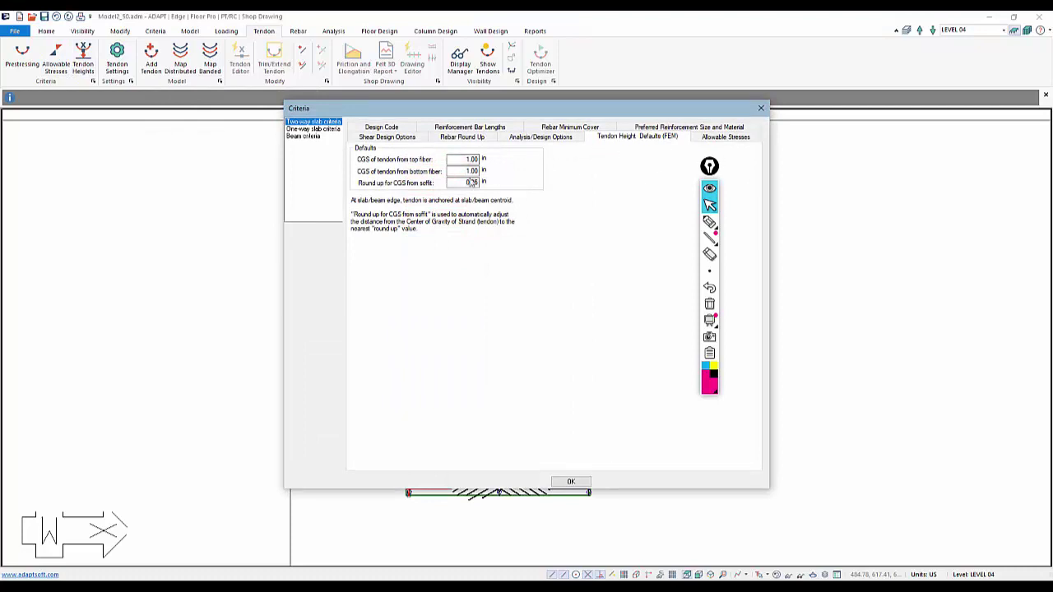
Sketch an annotated slab section over a column with a draped tendon and its height marks, clear the sketch, and close the criteria dialog
click(709, 221)
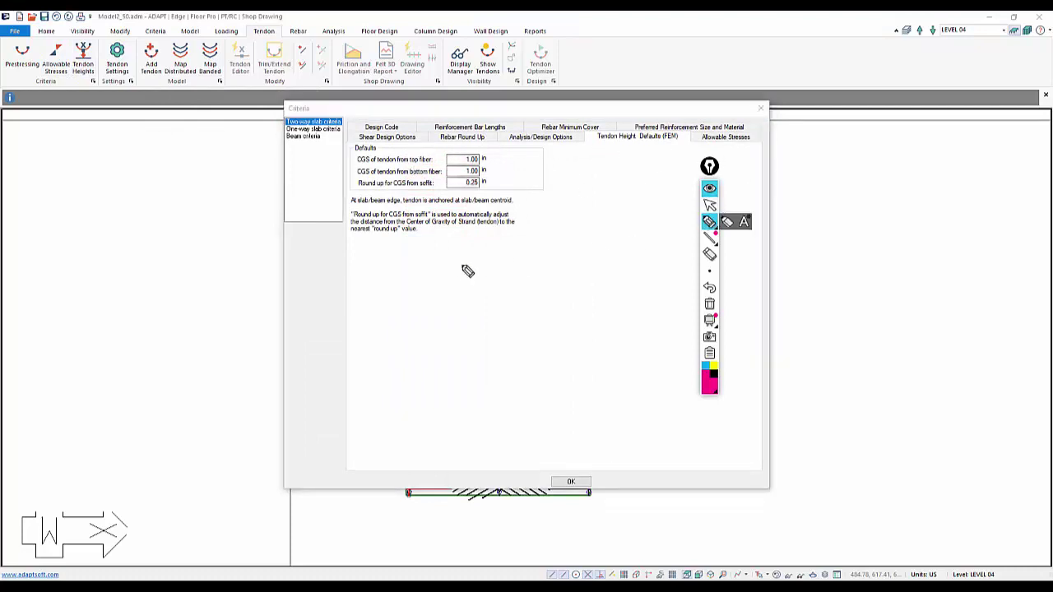
drag(362, 260, 622, 260)
drag(400, 350, 628, 362)
drag(504, 362, 505, 490)
drag(565, 367, 585, 537)
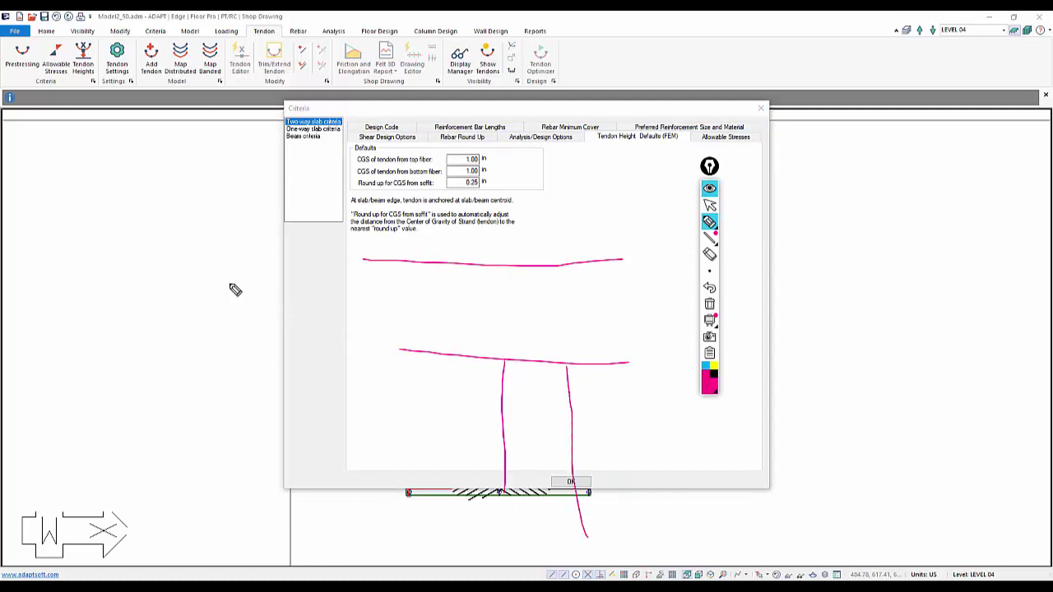
mouse_move(222, 286)
mouse_down()
mouse_move(317, 310)
mouse_move(495, 284)
mouse_move(626, 282)
mouse_move(736, 329)
mouse_up()
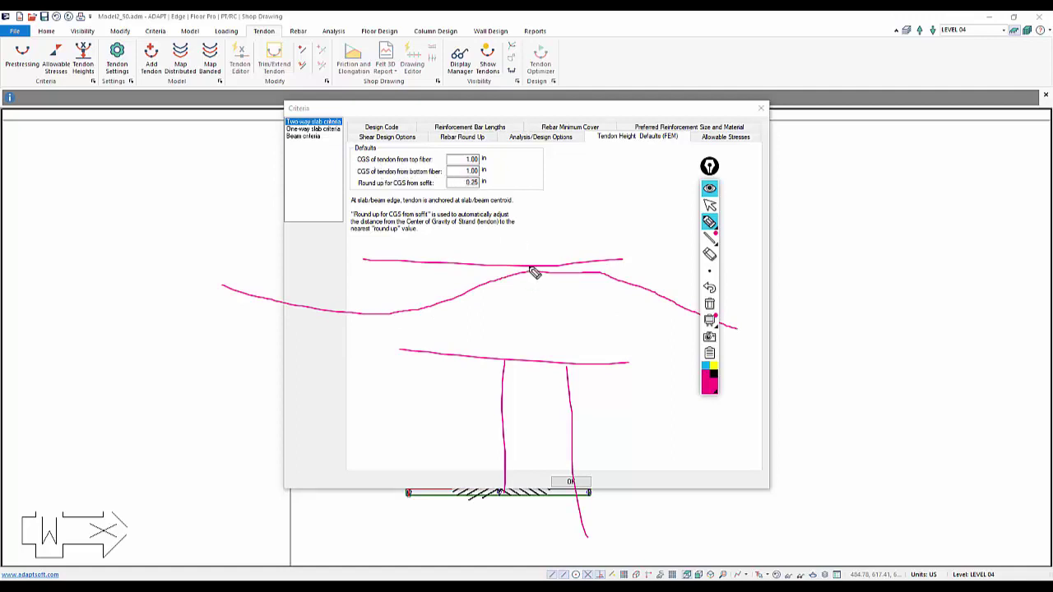
drag(541, 262, 542, 278)
drag(415, 351, 212, 333)
mouse_move(346, 301)
mouse_down()
mouse_move(336, 370)
mouse_move(315, 343)
mouse_up()
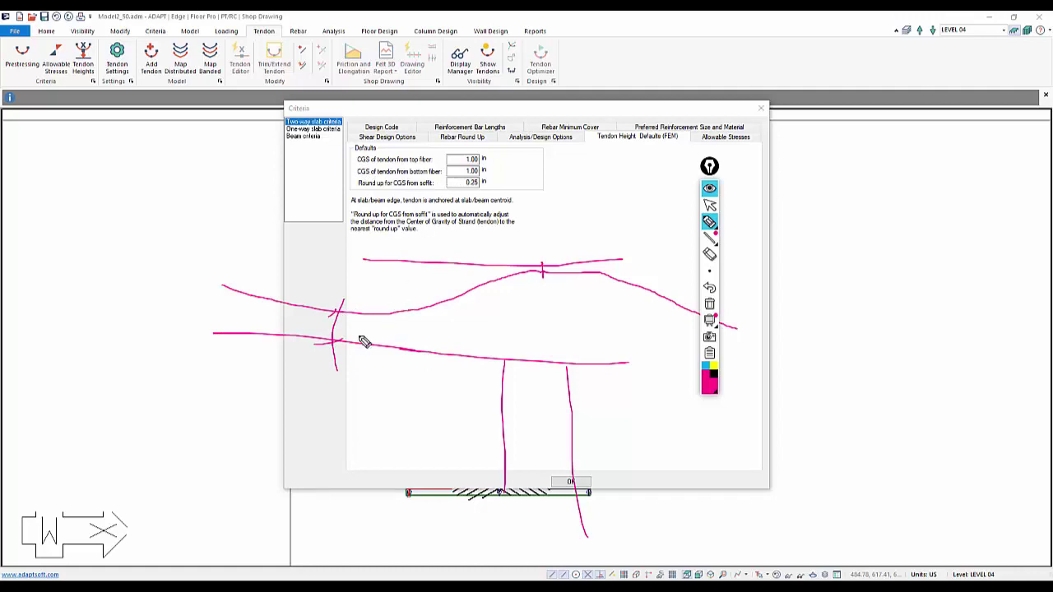
drag(346, 313, 353, 268)
mouse_move(542, 271)
mouse_down()
mouse_move(546, 319)
mouse_move(539, 310)
mouse_up()
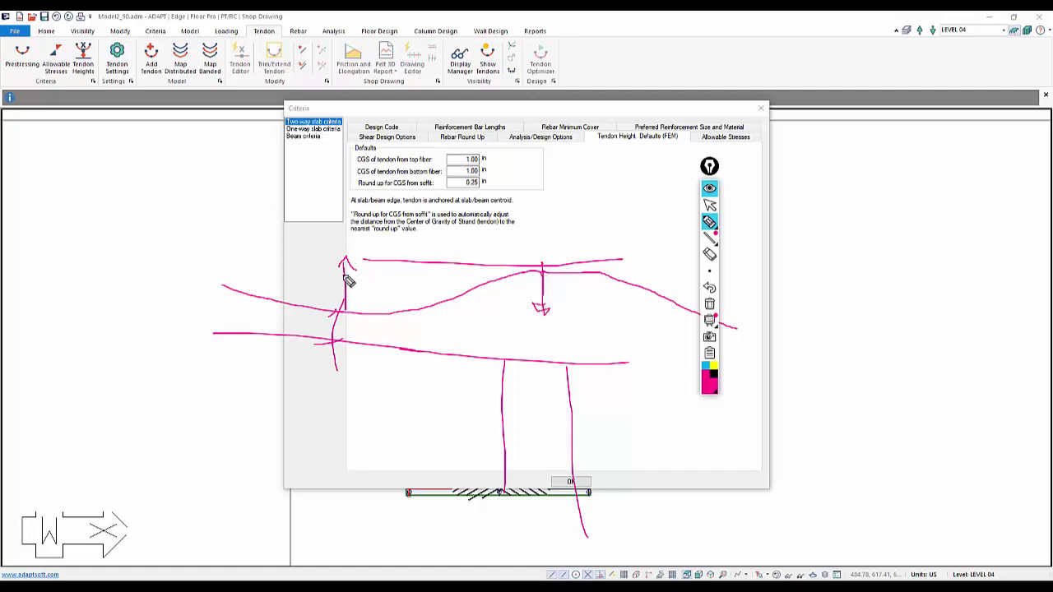
drag(477, 182, 482, 192)
click(709, 204)
click(709, 304)
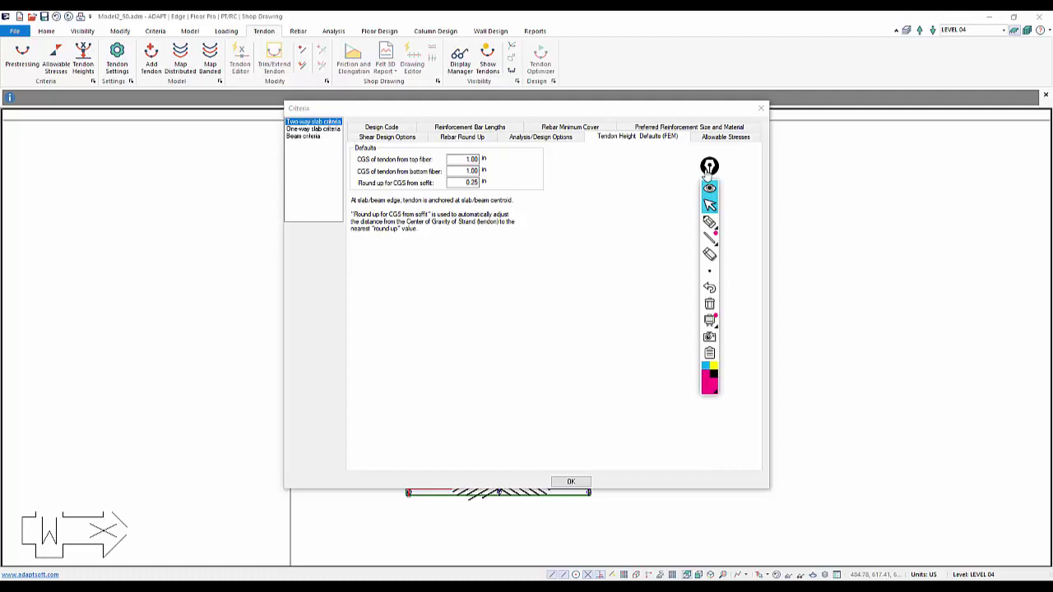
drag(709, 167, 902, 207)
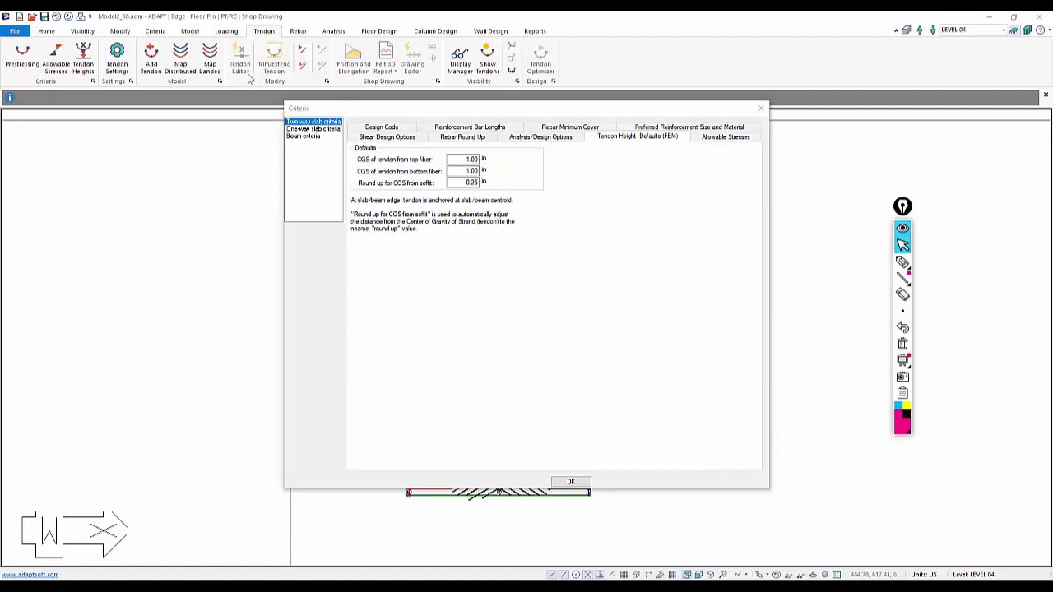
click(578, 486)
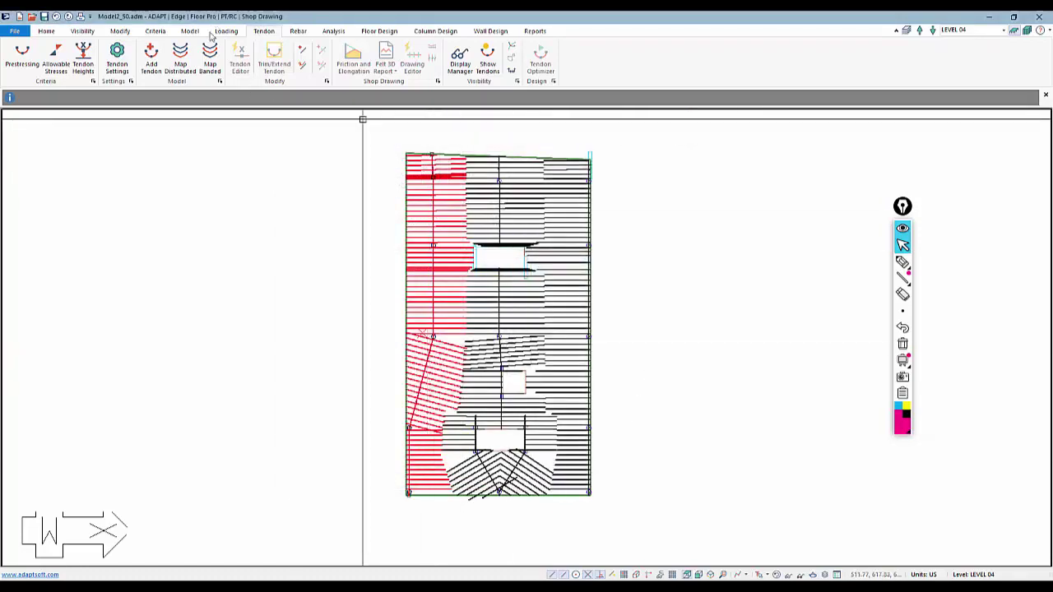
Configure banded tendon mapping to use design strip width, maximum precompression 300 psi, and selfweight balancing from 50% to 100%
click(211, 66)
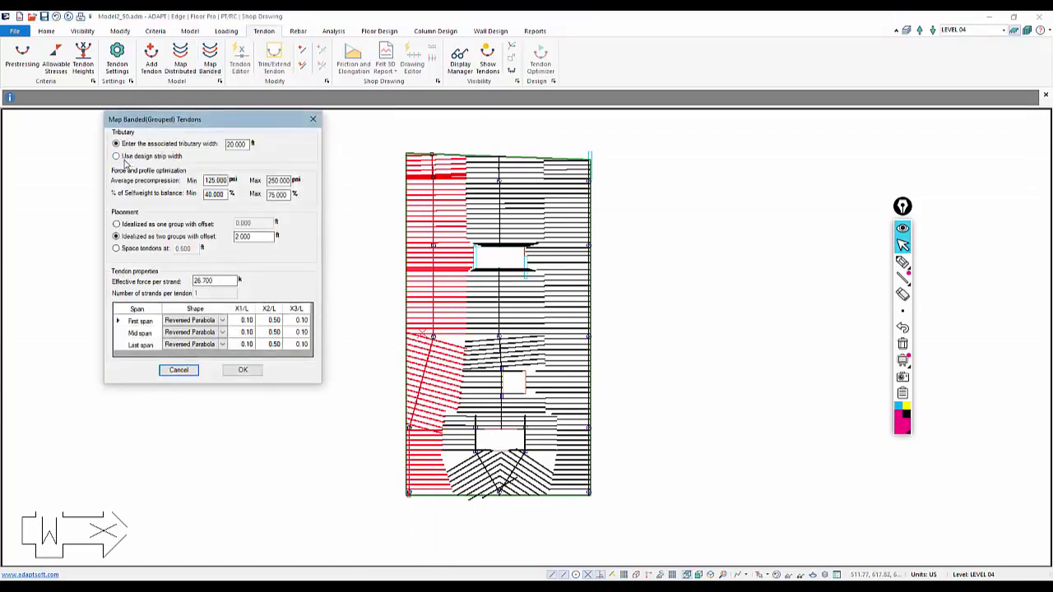
click(116, 156)
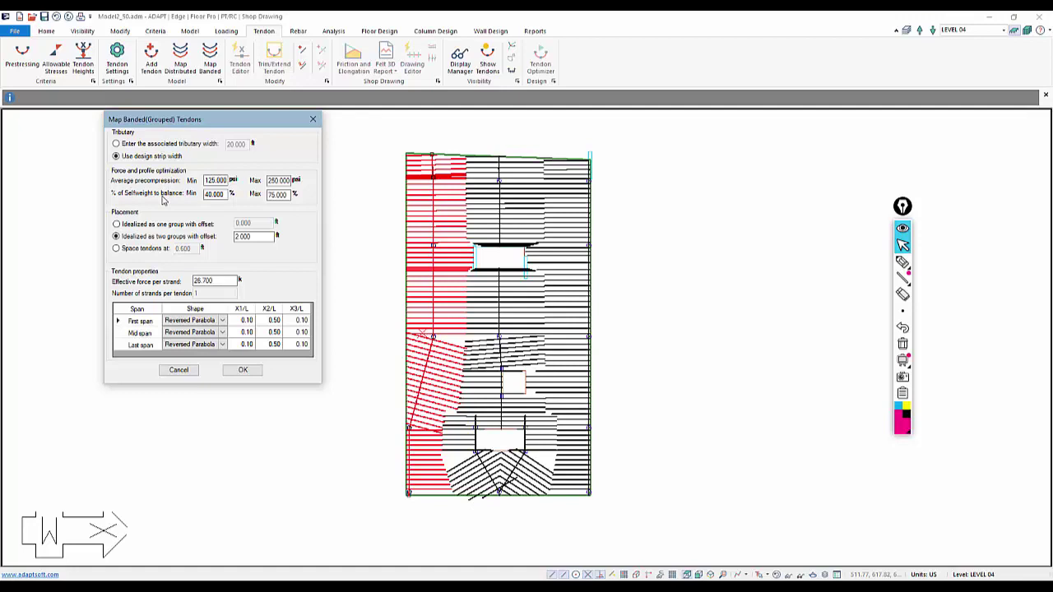
click(228, 182)
drag(291, 180, 232, 182)
text(300)
key(Tab)
text(50)
key(Tab)
text(10)
Annotate the selected support line with two tendon groups running along it and the label 10, and clear the annotations
mouse_move(902, 318)
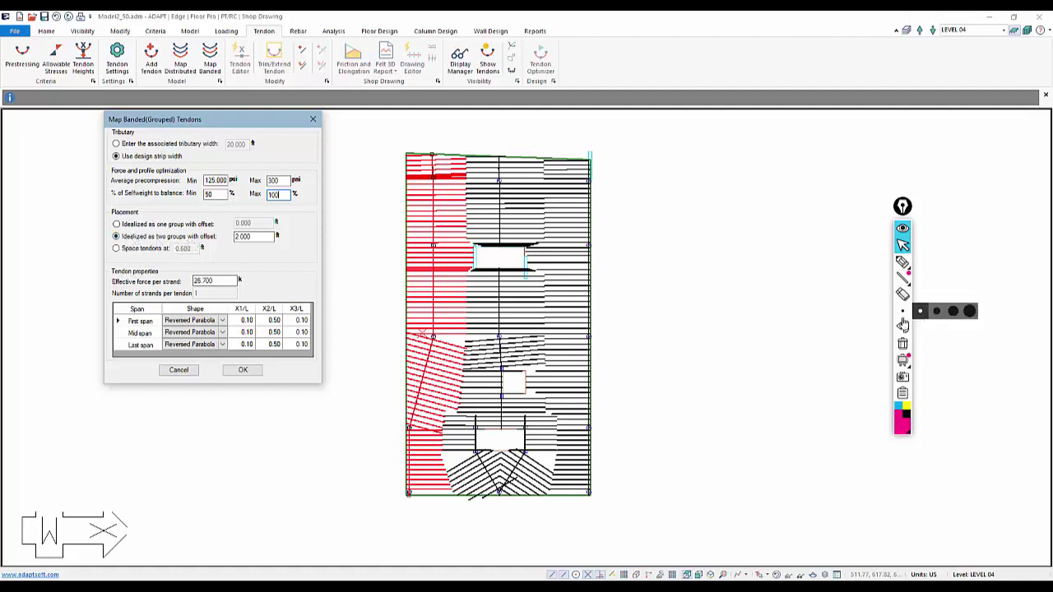
click(903, 261)
drag(429, 124, 431, 245)
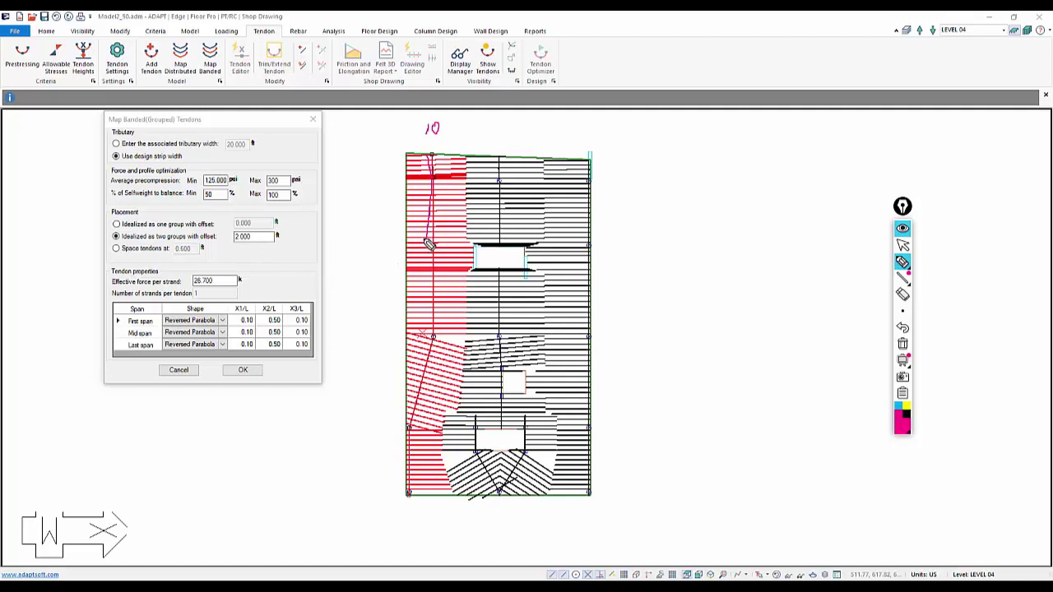
mouse_move(428, 245)
mouse_down()
mouse_move(433, 329)
mouse_move(405, 456)
mouse_move(405, 506)
mouse_up()
mouse_move(434, 151)
mouse_down()
mouse_move(454, 237)
mouse_move(411, 502)
mouse_up()
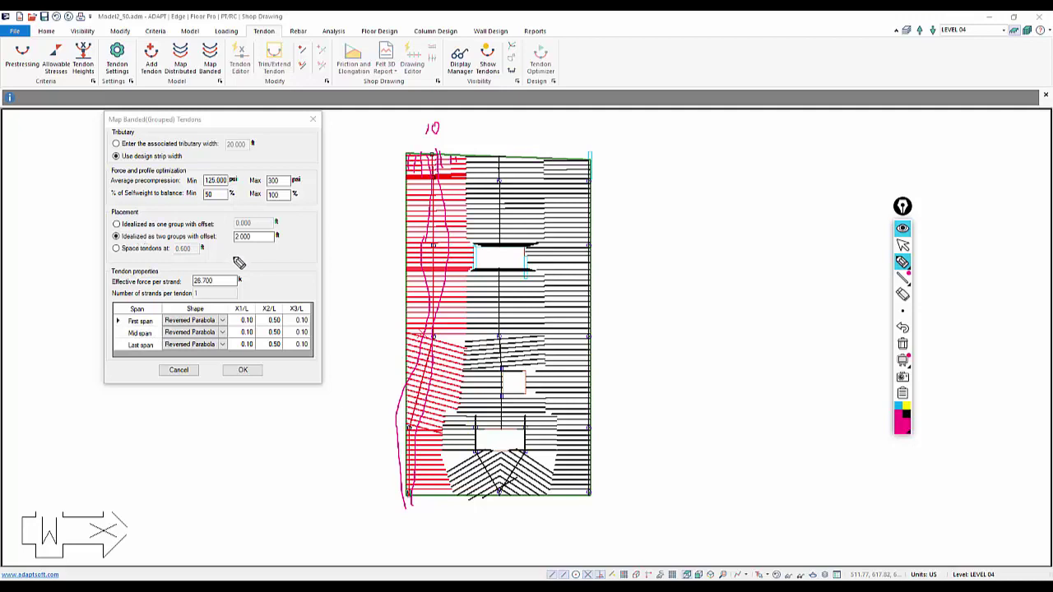
click(902, 344)
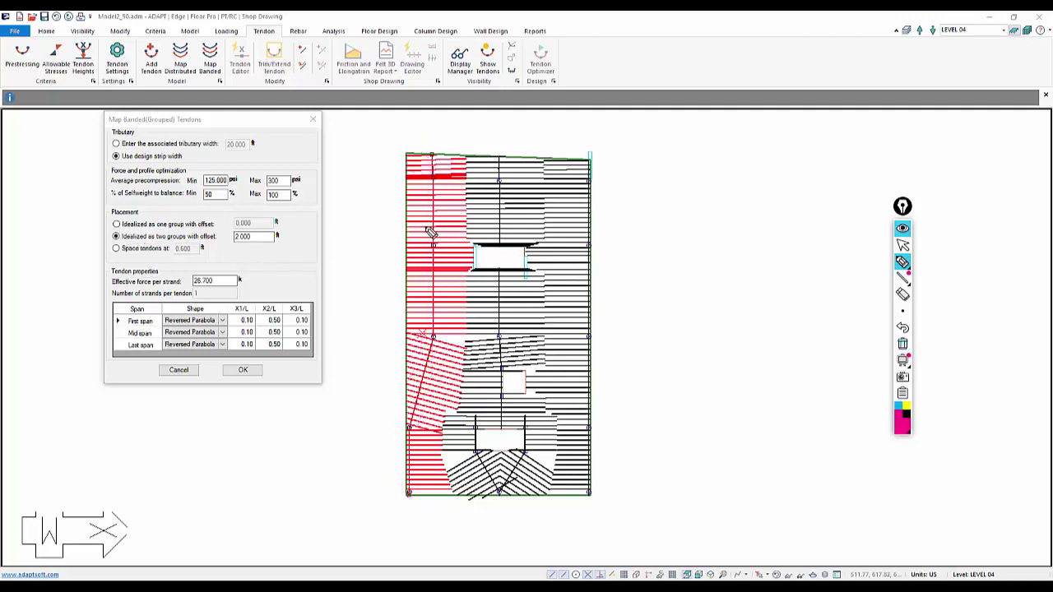
Set the offset for the two-group banded tendon placement to 1 ft
click(902, 244)
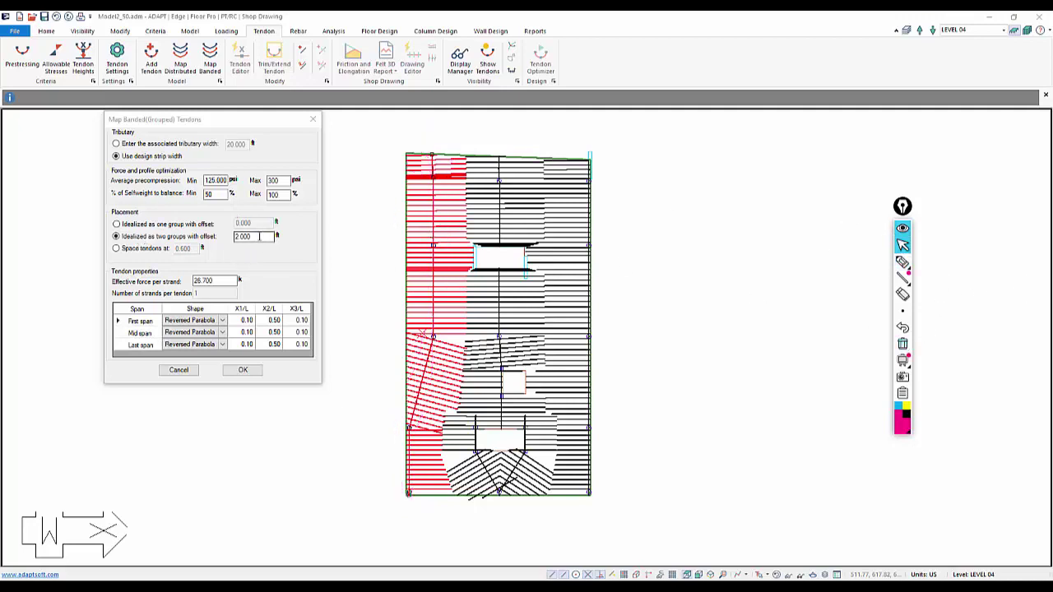
double_click(244, 236)
text(1)
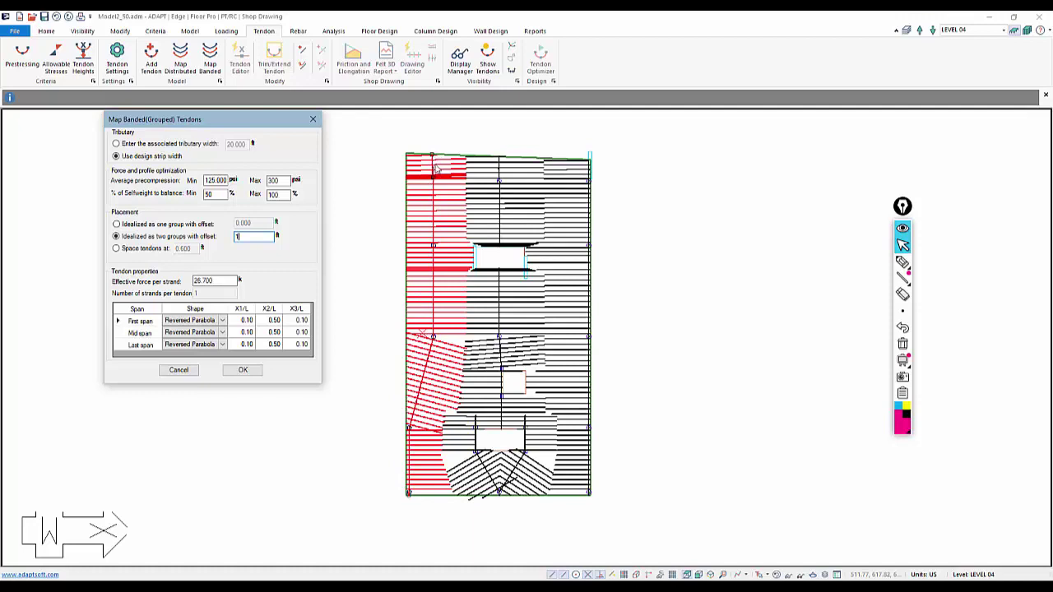
Draw annotation marks beside the upper spans of the selected support line, and clear them
click(902, 261)
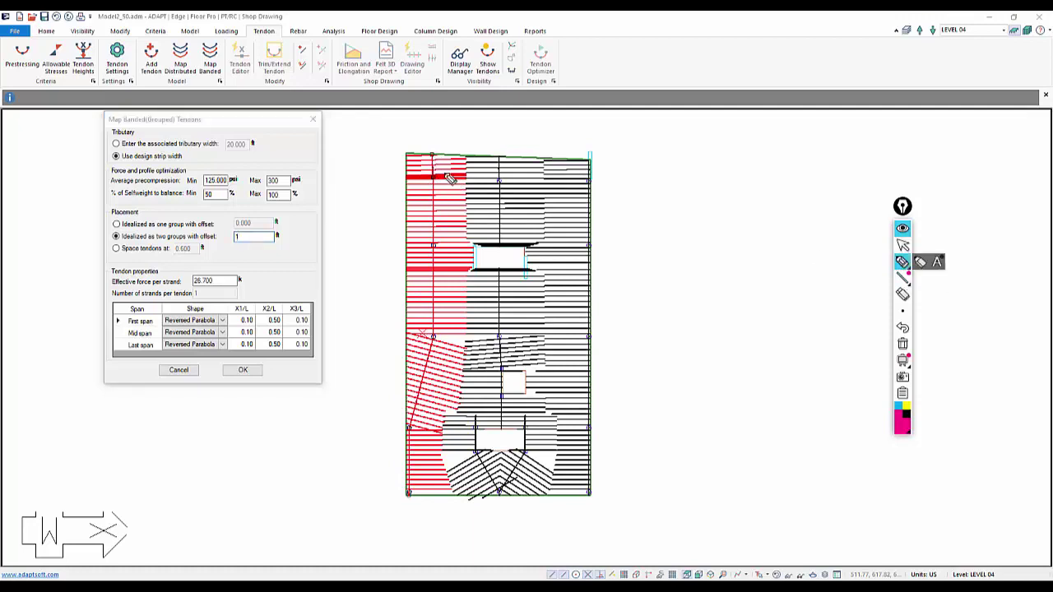
drag(441, 163, 449, 165)
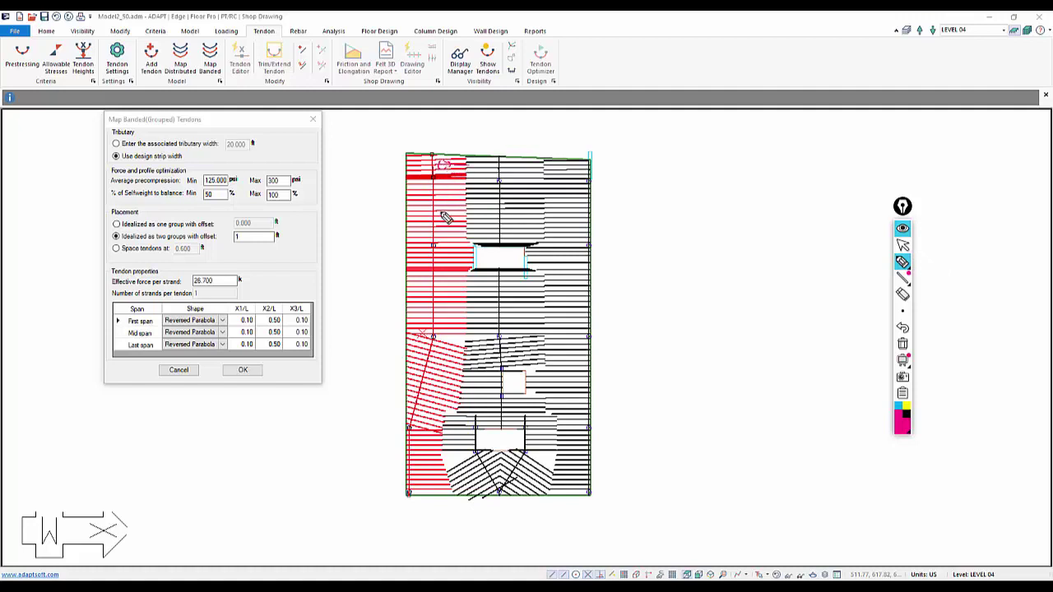
drag(444, 204, 446, 220)
drag(442, 277, 453, 284)
click(903, 345)
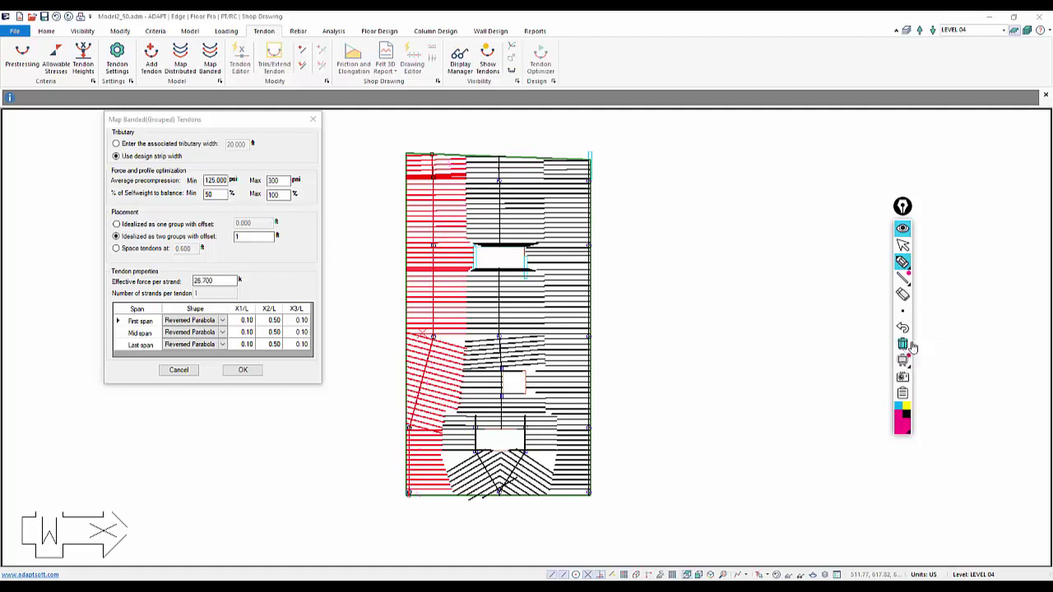
click(903, 245)
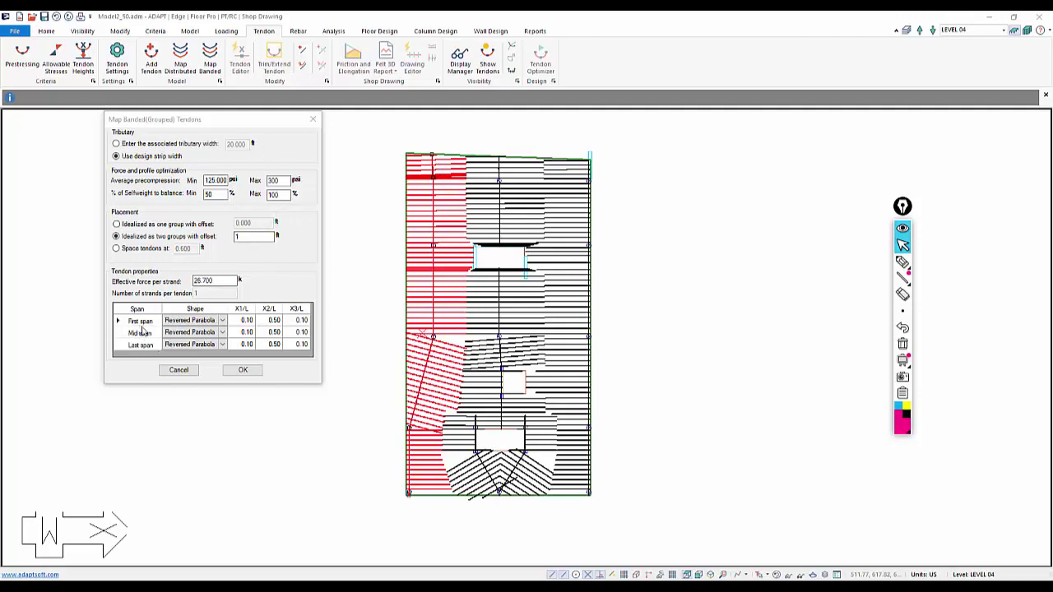
Annotate the first, middle and last spans along the selected support line, and clear the annotations
click(902, 262)
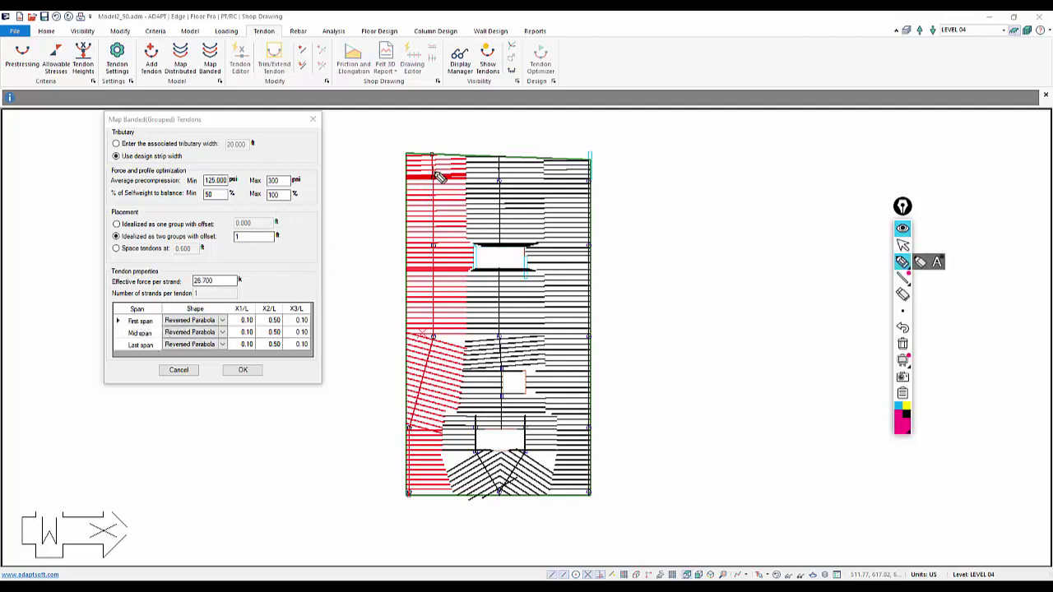
drag(435, 155, 437, 172)
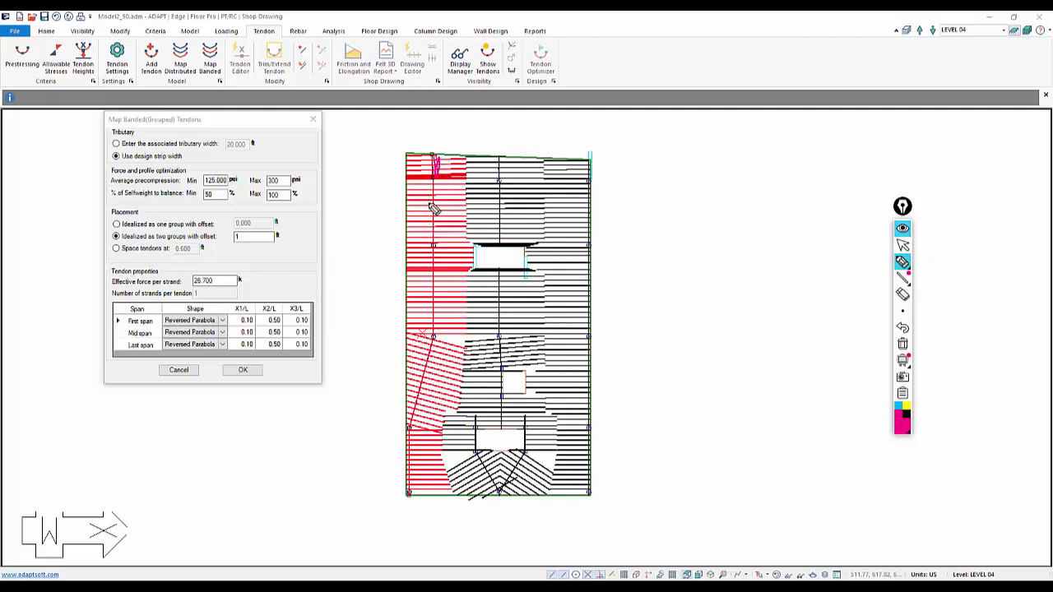
click(429, 209)
click(433, 284)
drag(418, 359, 418, 380)
drag(404, 448, 414, 458)
click(409, 494)
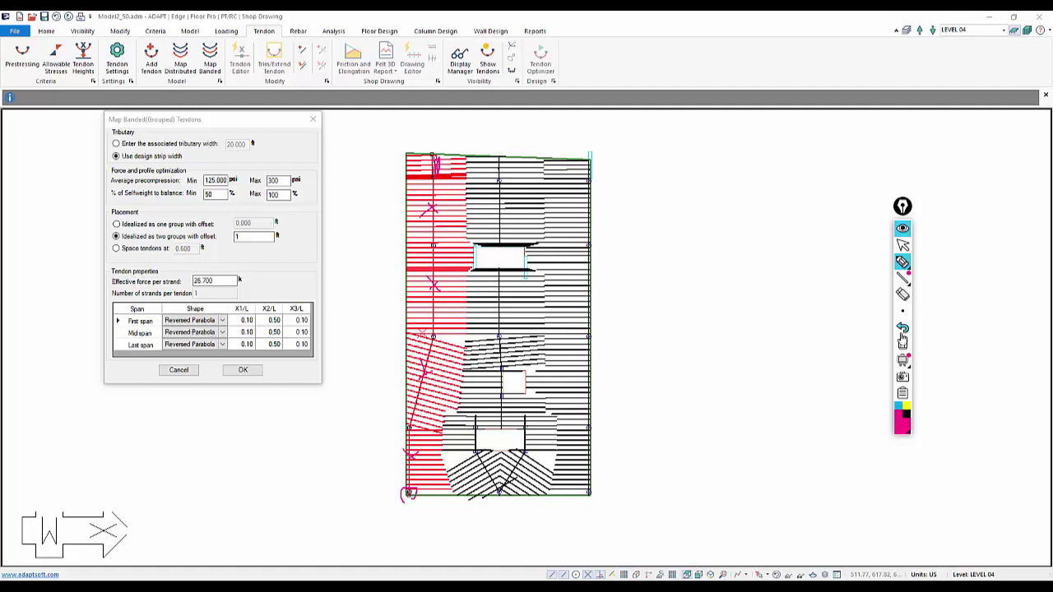
click(902, 344)
click(902, 245)
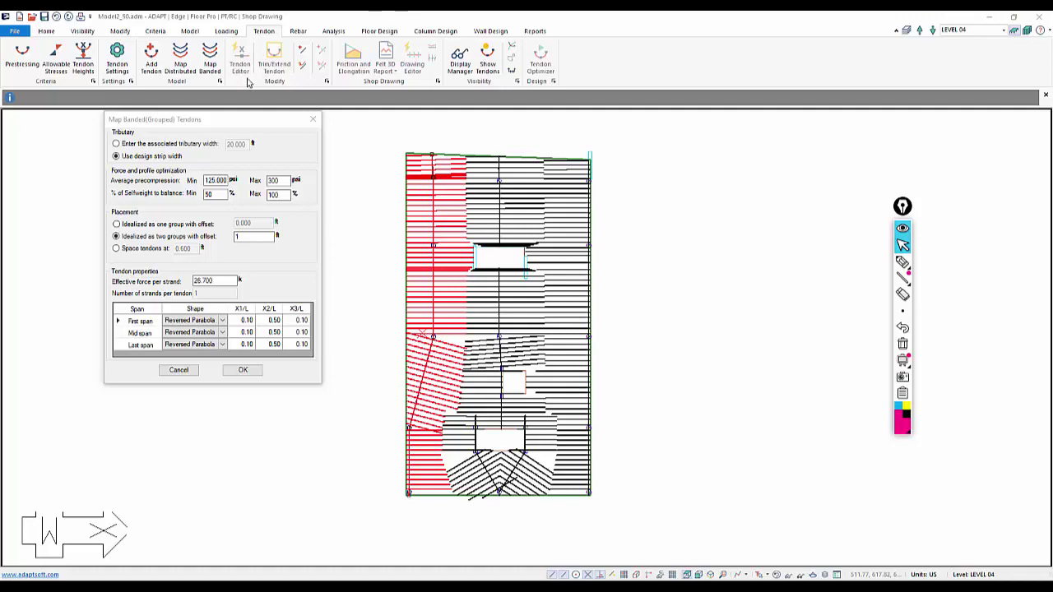
Map the banded tendons along the selected support line and inspect the two groups around the lower columns
click(241, 371)
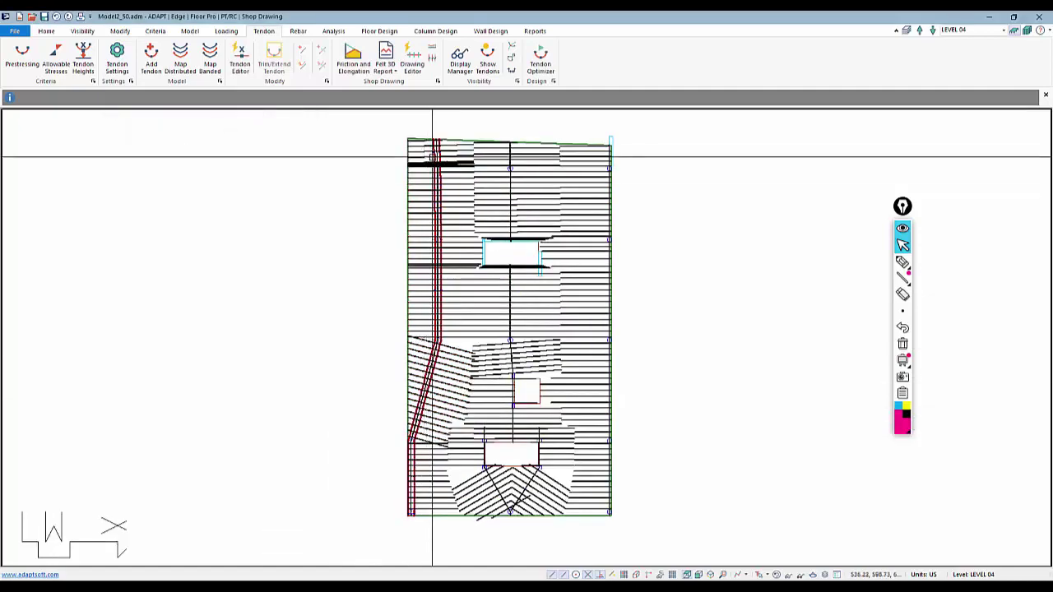
scroll(446, 324, up, 4)
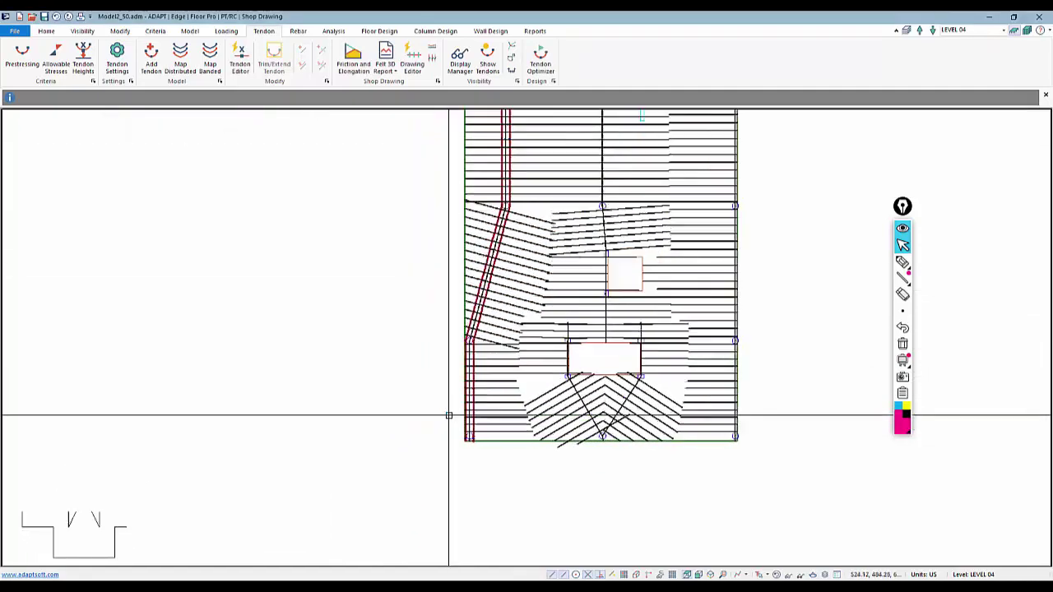
scroll(449, 415, up, 5)
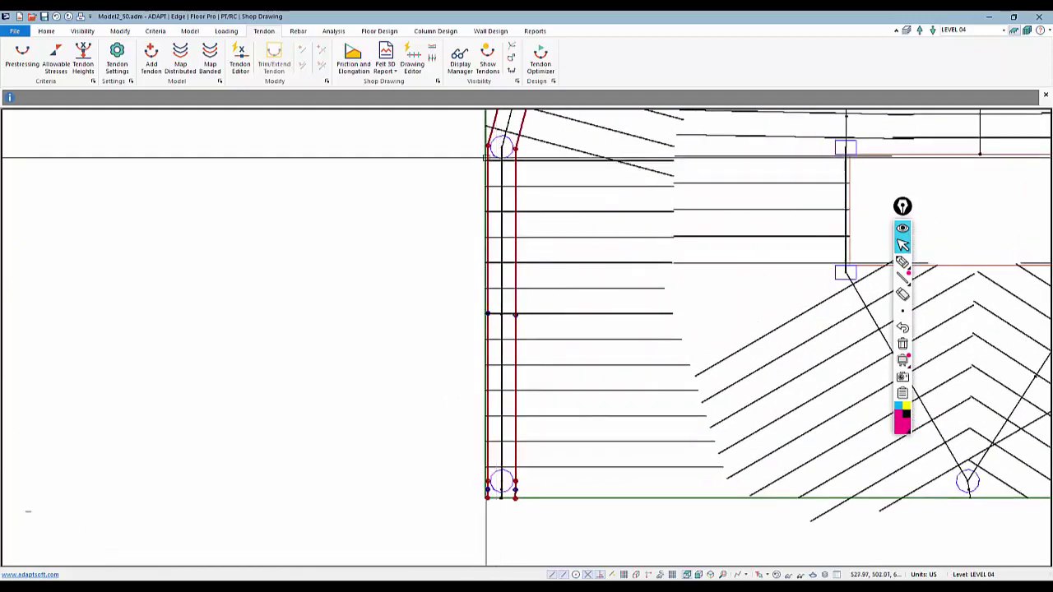
middle_drag(486, 156, 465, 265)
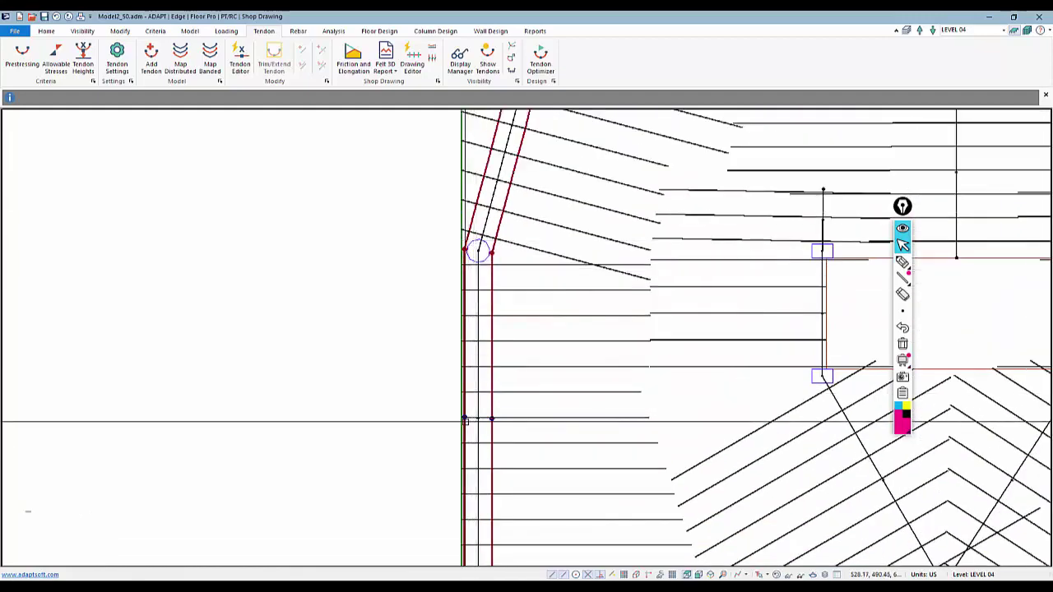
scroll(465, 421, down, 5)
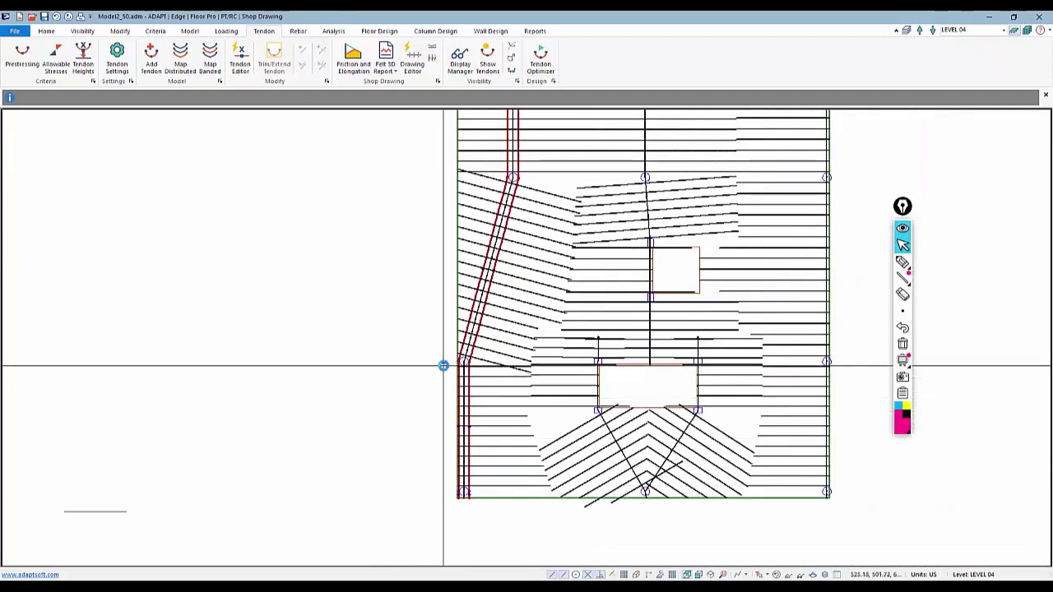
scroll(442, 365, up, 4)
Open the properties of the banded tendon nearest the slab edge, review its strand and stressing settings, and close them
double_click(486, 292)
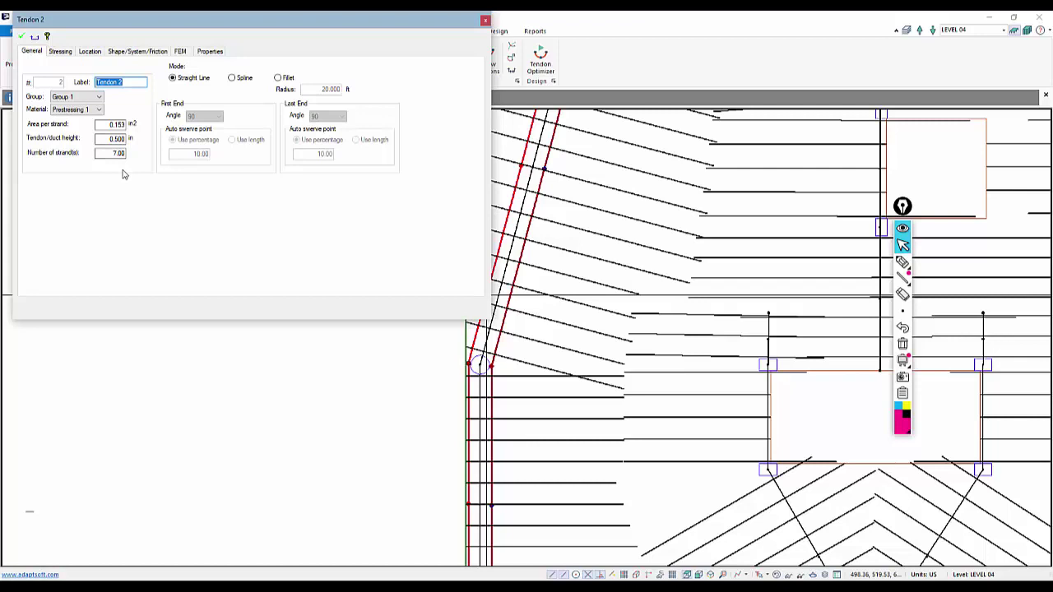
click(63, 52)
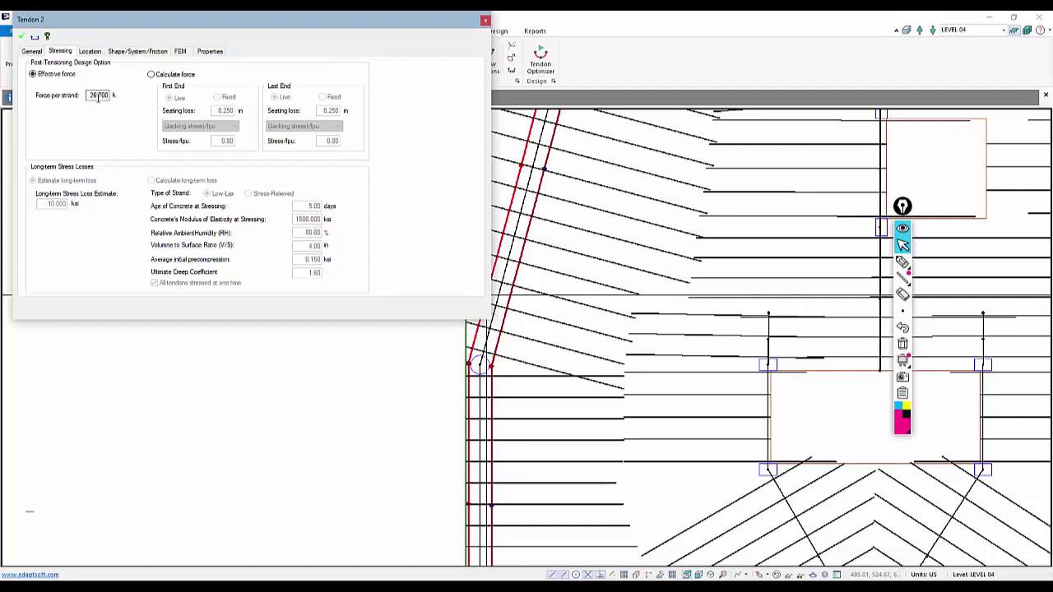
double_click(97, 96)
key(Escape)
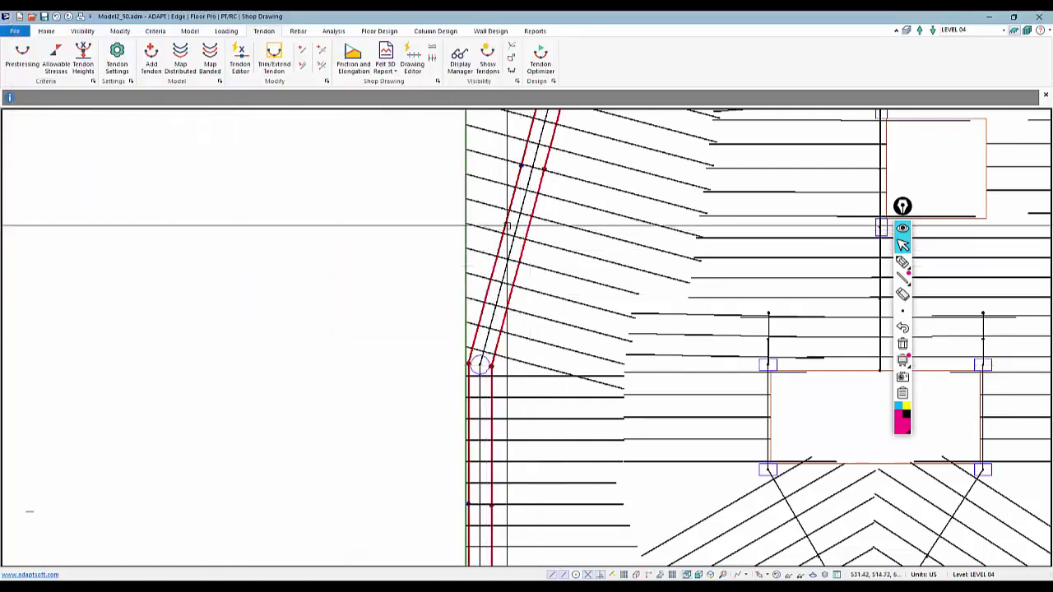
Try the calculated-force stressing option for the selected tendons in the bulk item properties, and cancel the change
scroll(506, 223, down, 10)
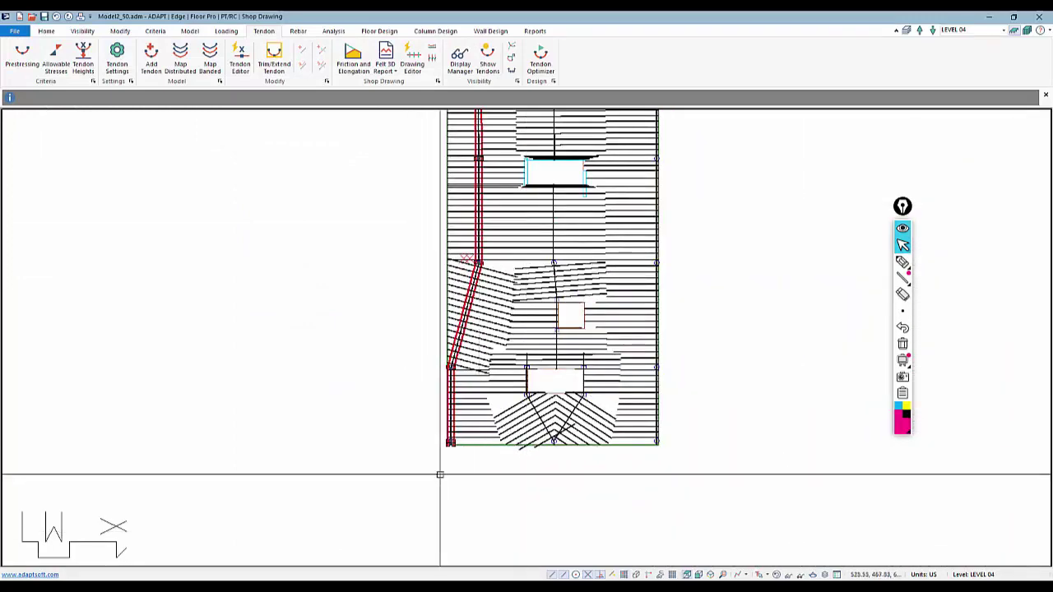
scroll(472, 457, down, 2)
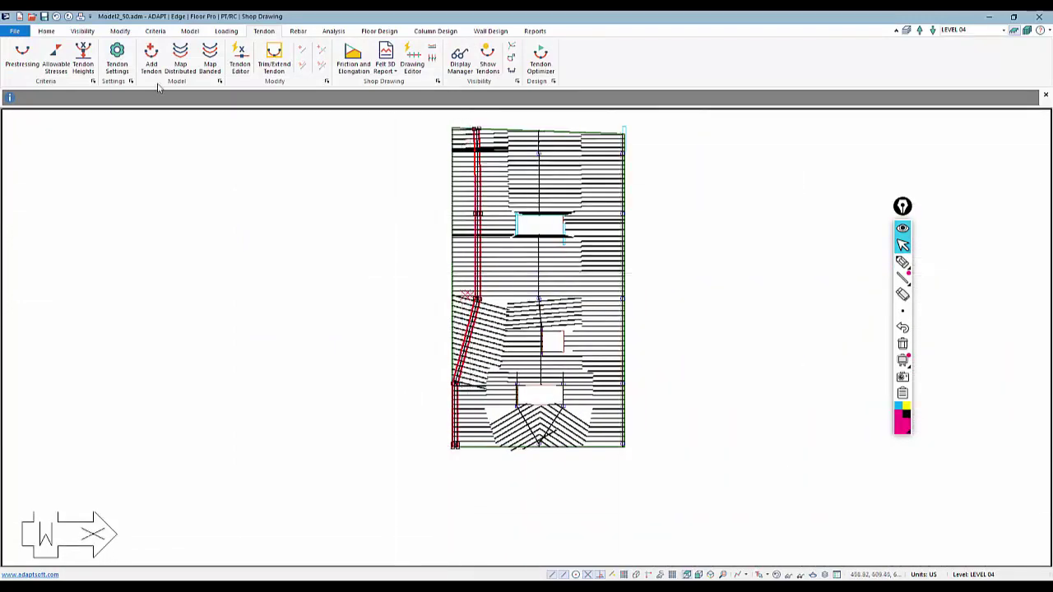
click(120, 31)
click(49, 59)
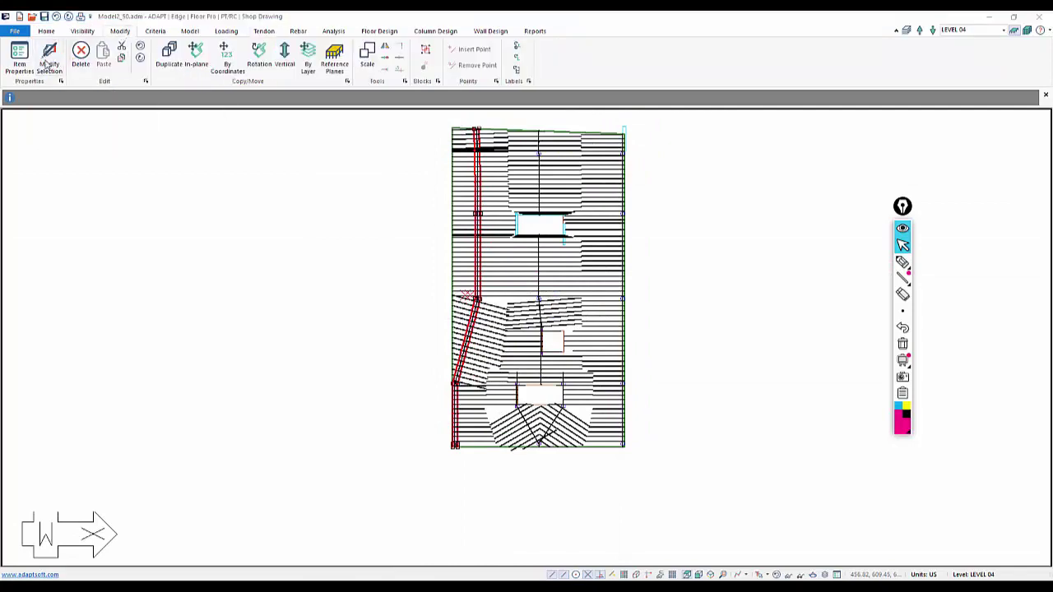
click(672, 132)
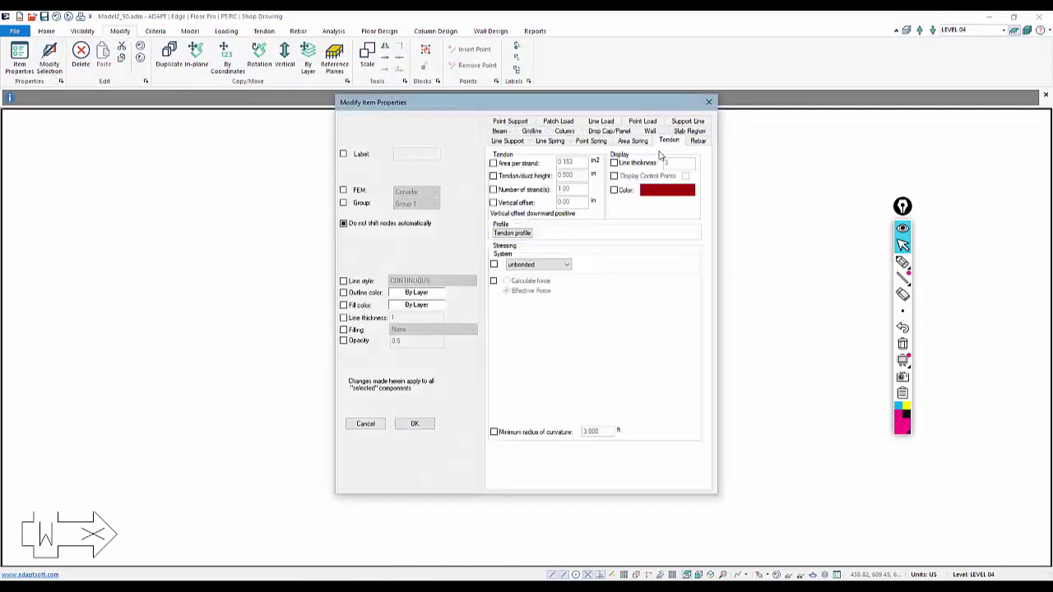
click(493, 282)
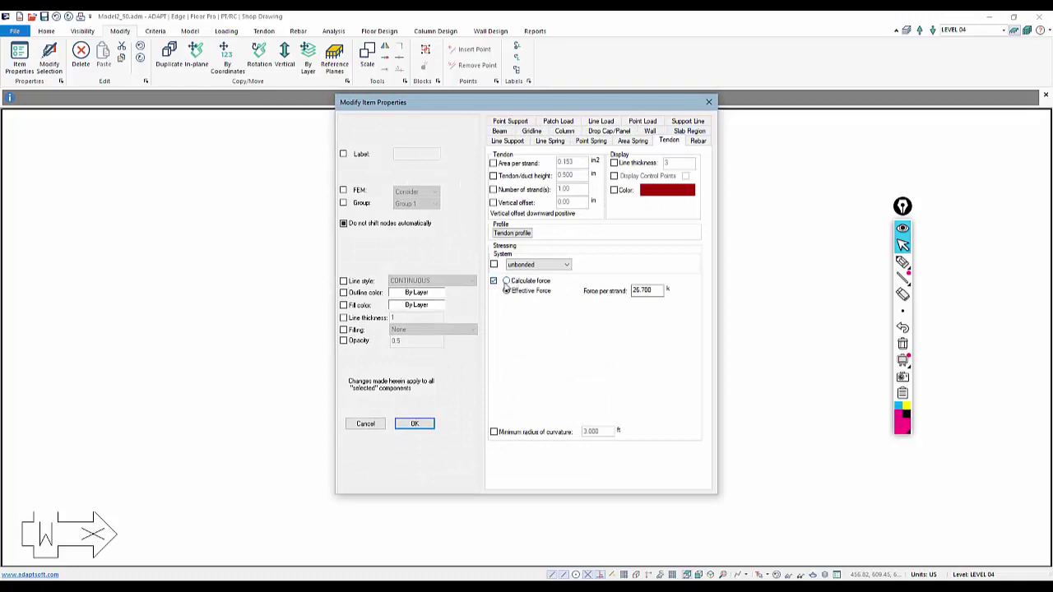
click(506, 280)
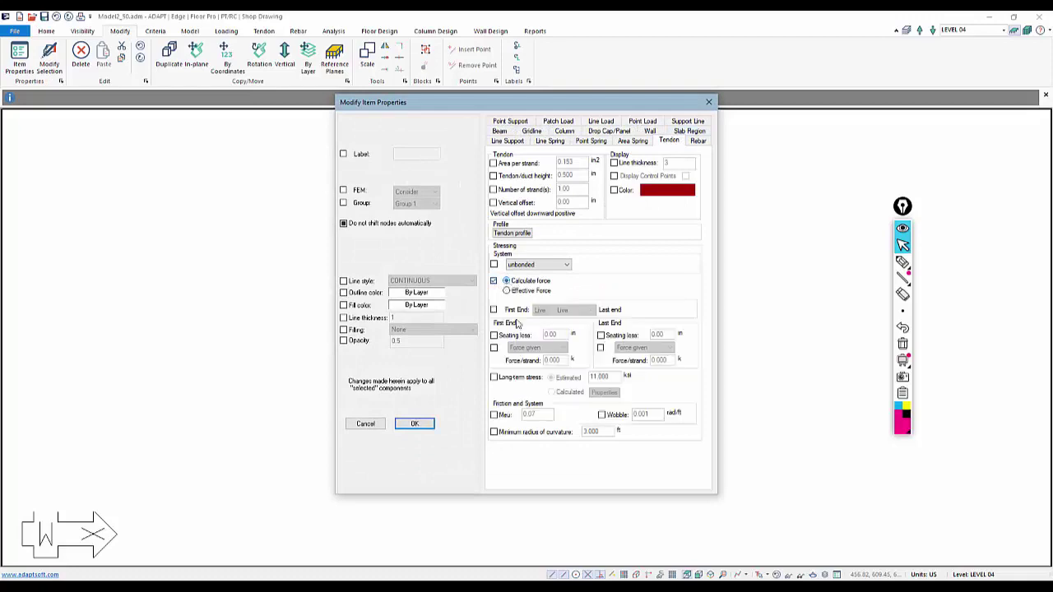
click(365, 423)
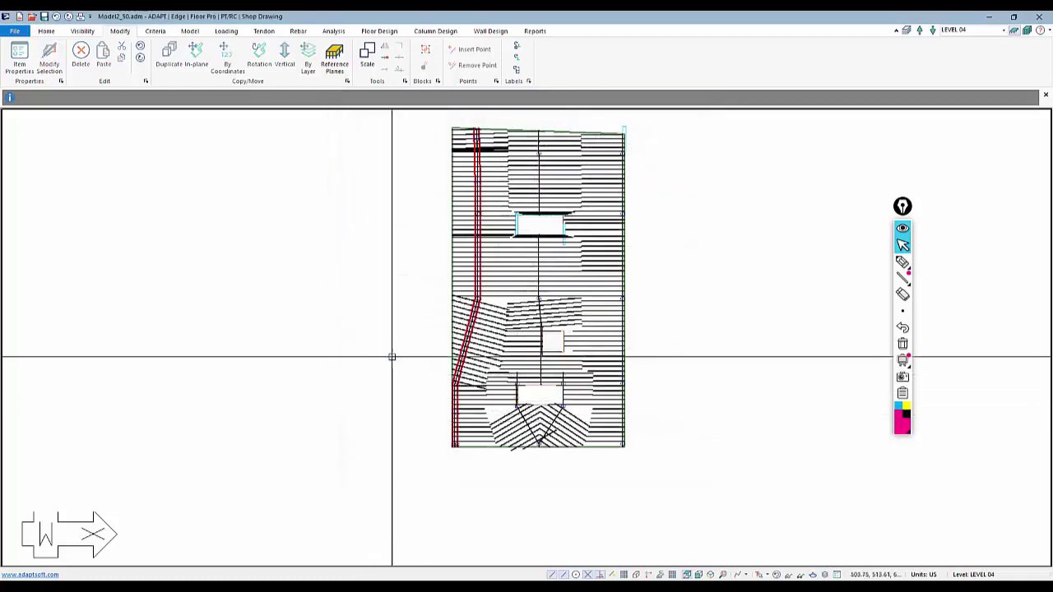
Reopen the outer banded tendon's properties, check its stressing settings, and examine the span 1 portion of its shape profile
scroll(449, 287, up, 6)
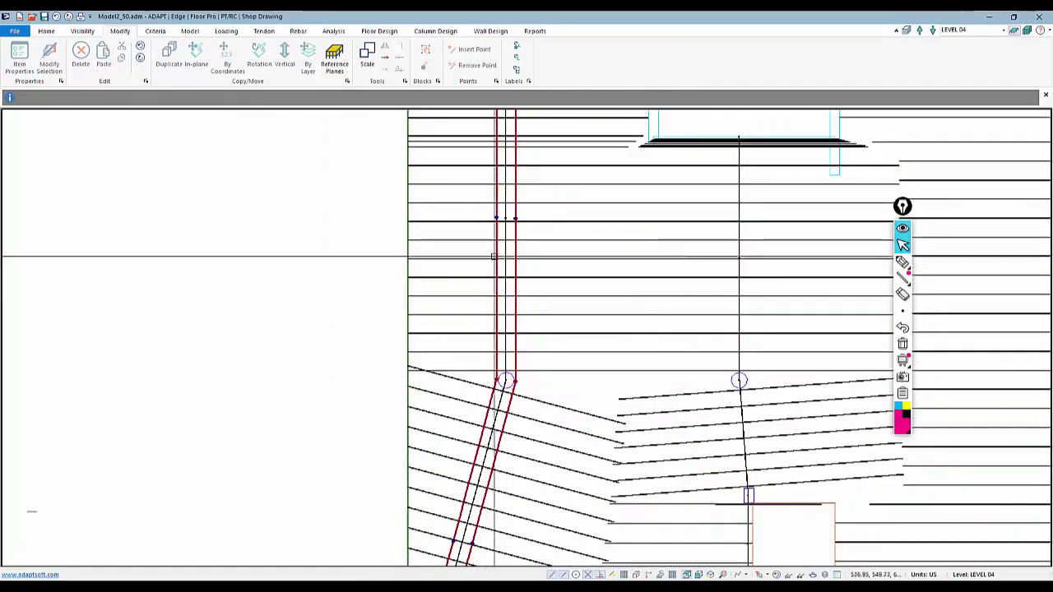
double_click(494, 253)
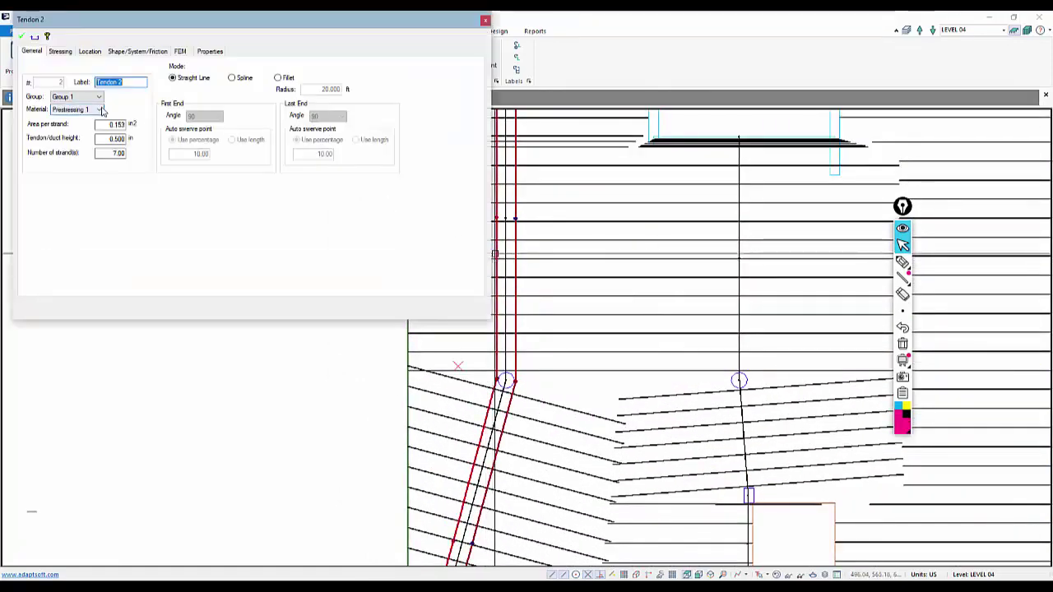
click(70, 52)
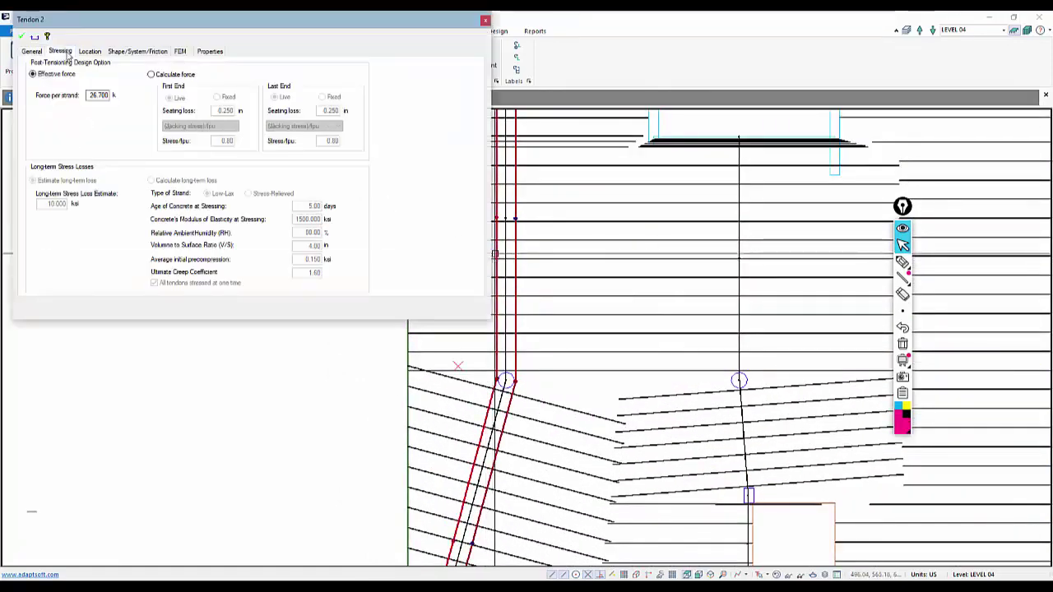
click(126, 52)
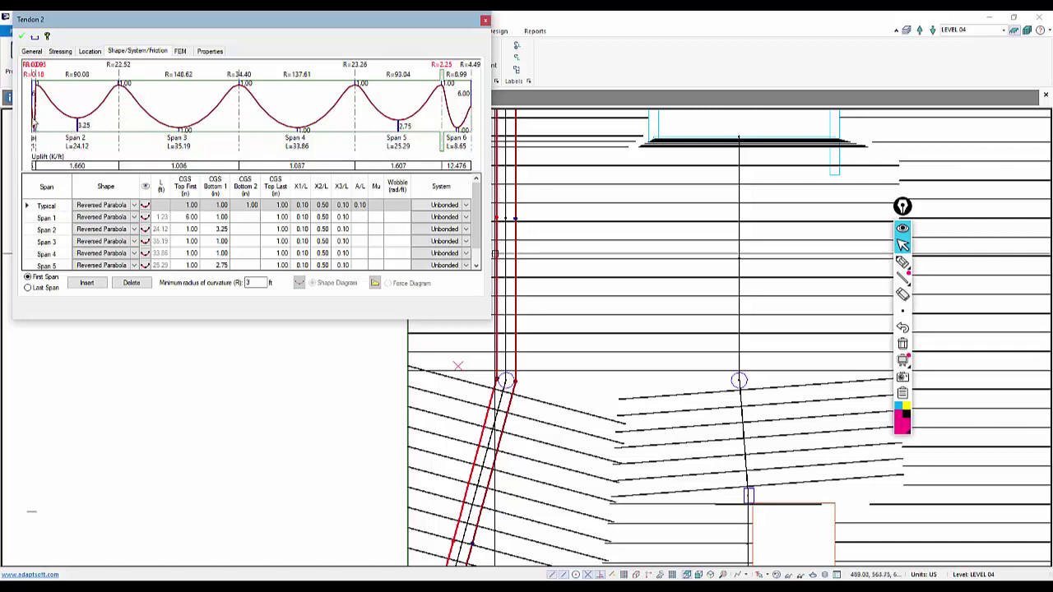
scroll(37, 124, up, 6)
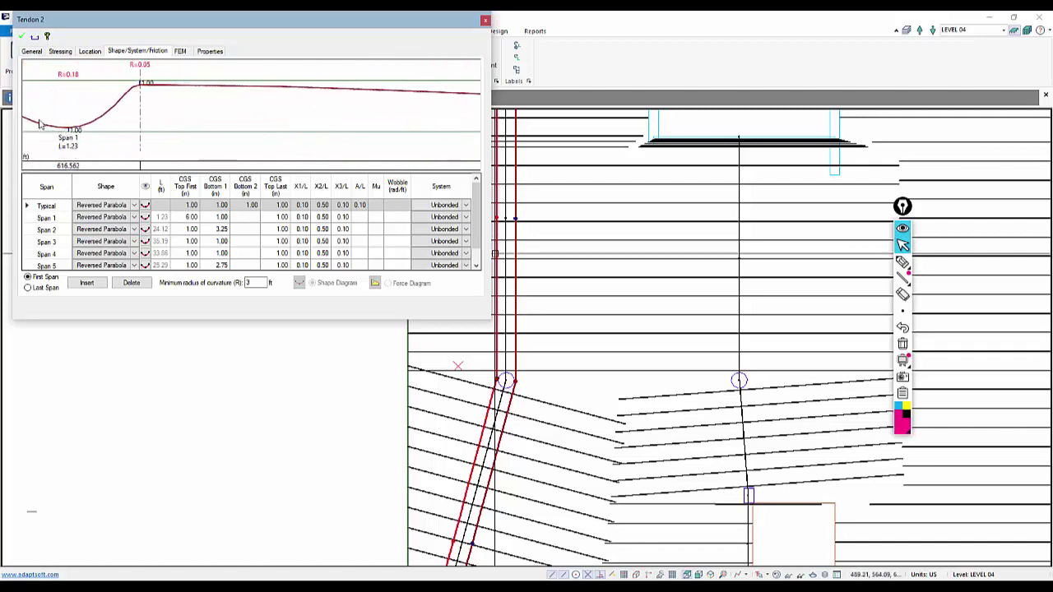
drag(57, 108, 241, 123)
scroll(111, 167, down, 2)
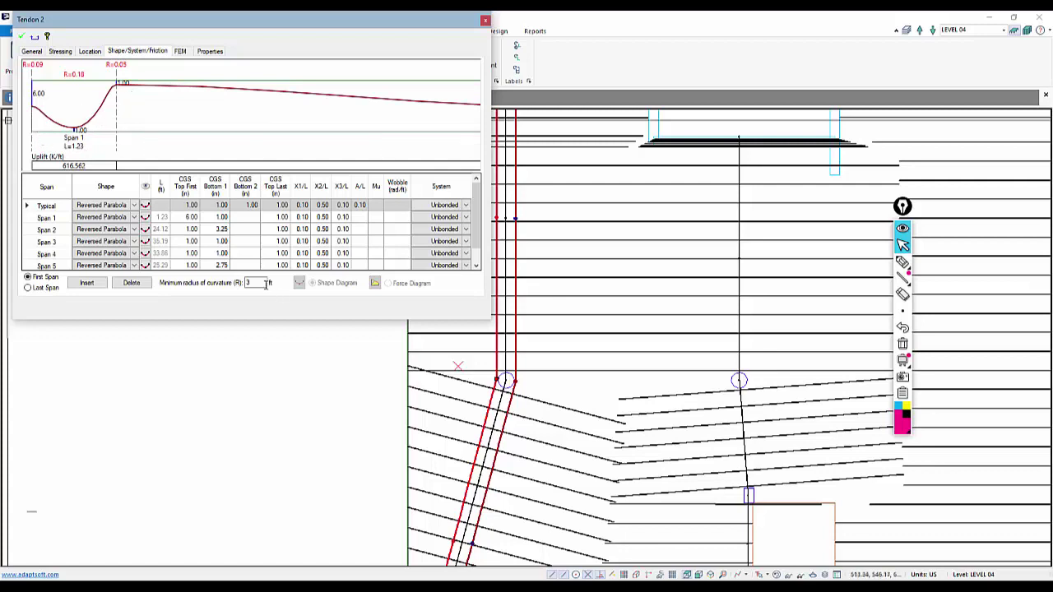
Set span 1's CGS Top Last to 6 in and change the span's shape to Cantilever Down
click(192, 217)
click(277, 218)
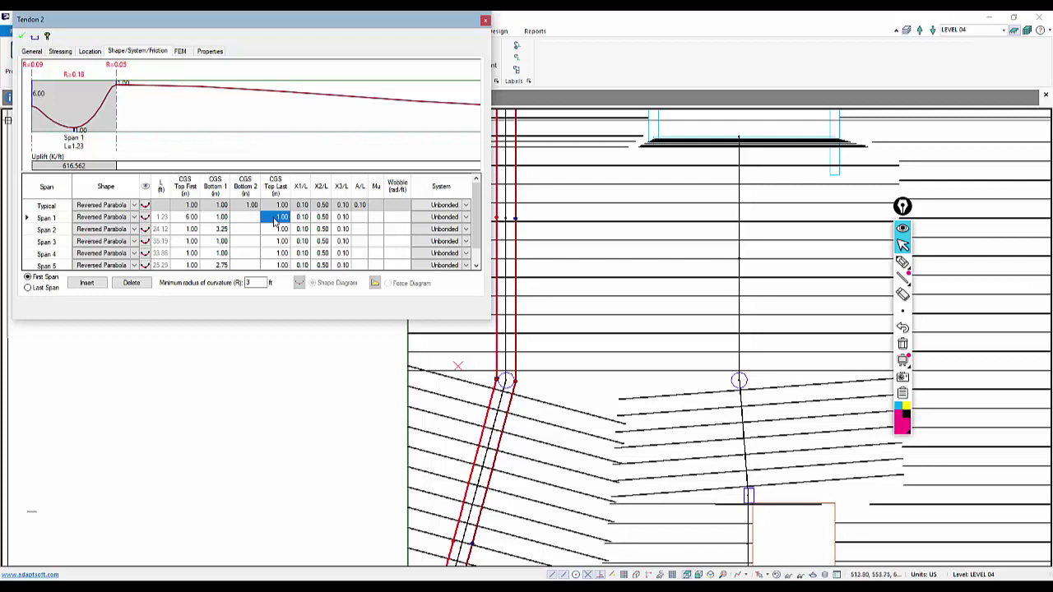
text(6)
key(Return)
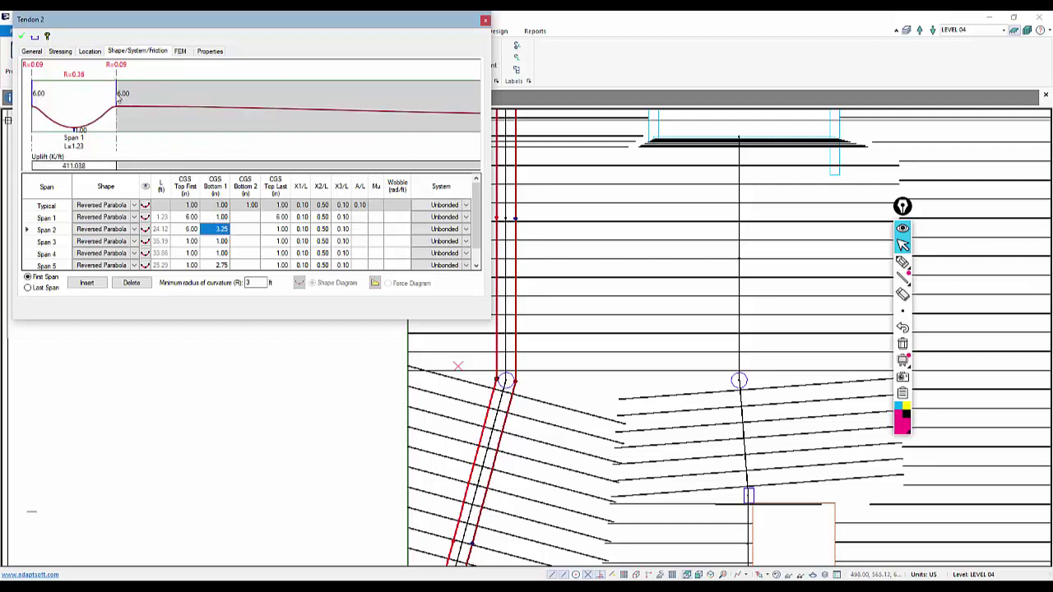
click(133, 216)
click(133, 217)
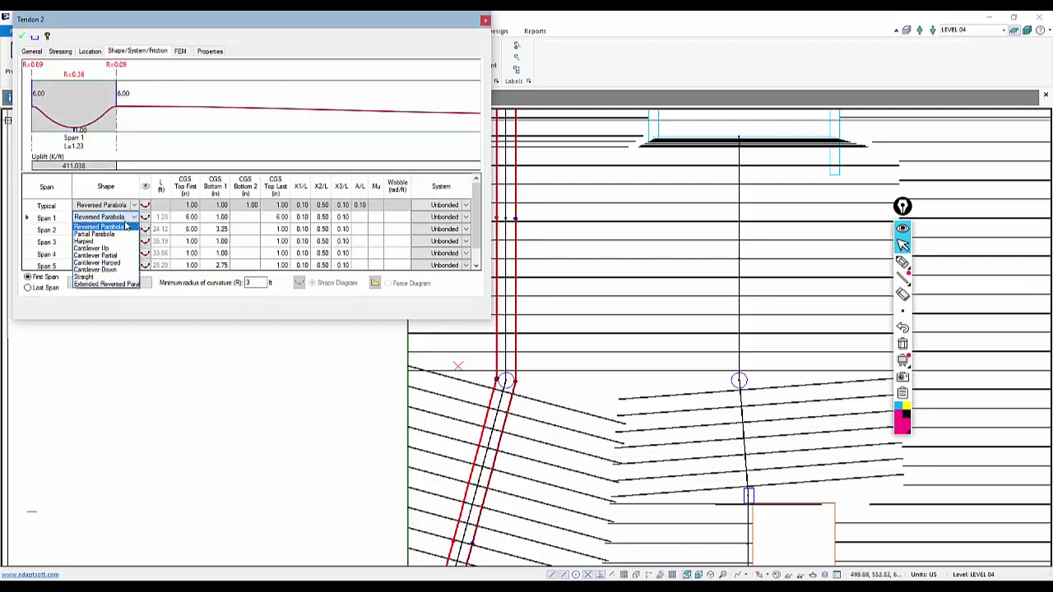
click(92, 270)
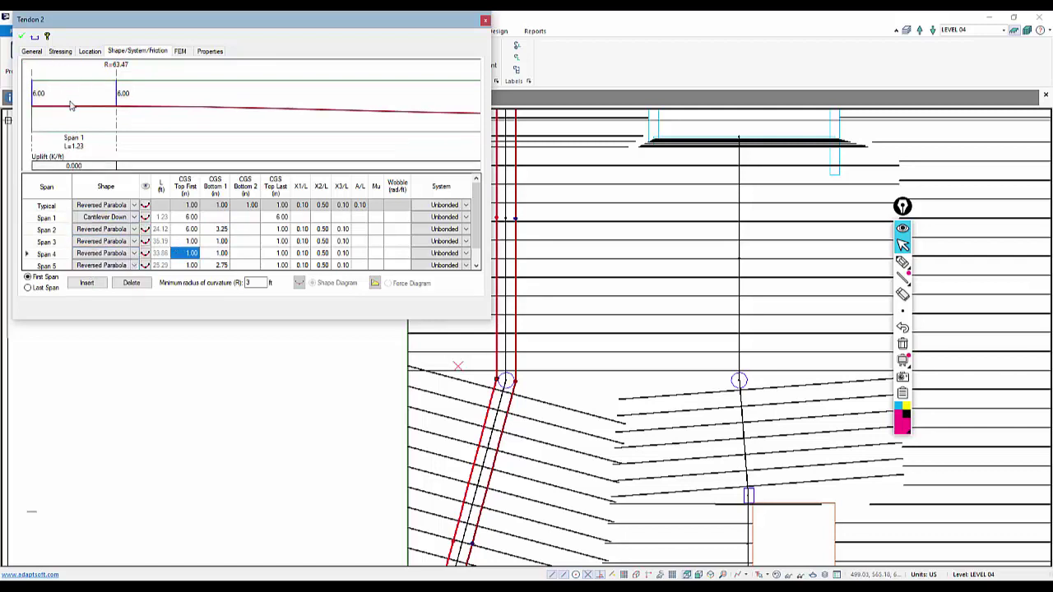
Accept the outer banded tendon's profile changes and start the dynamic Tendon Editor for the selected tendons
click(21, 36)
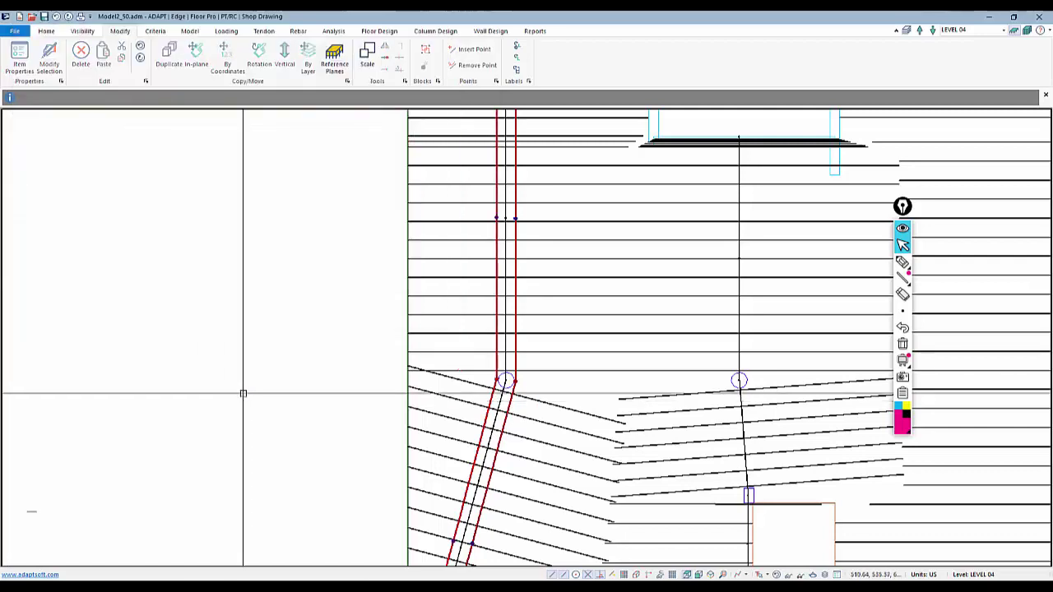
scroll(243, 361, down, 1)
scroll(365, 329, down, 3)
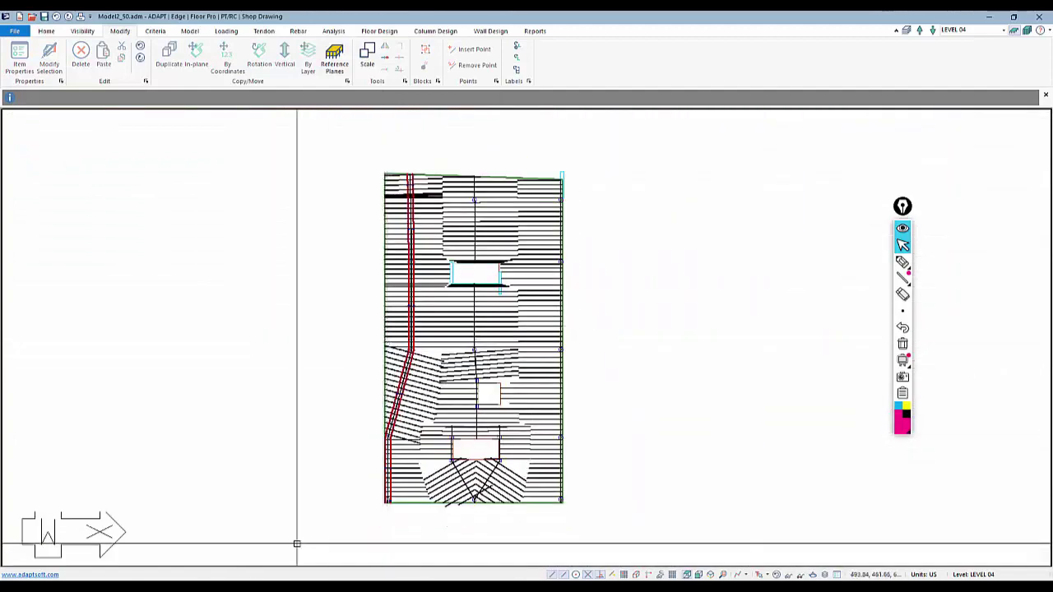
middle_drag(365, 529, 352, 502)
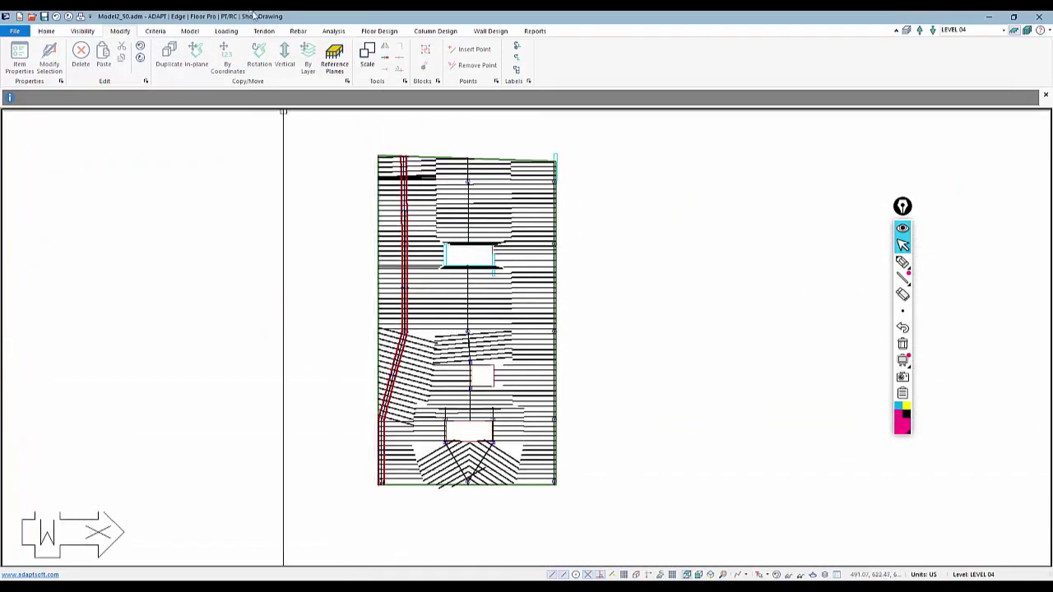
click(270, 32)
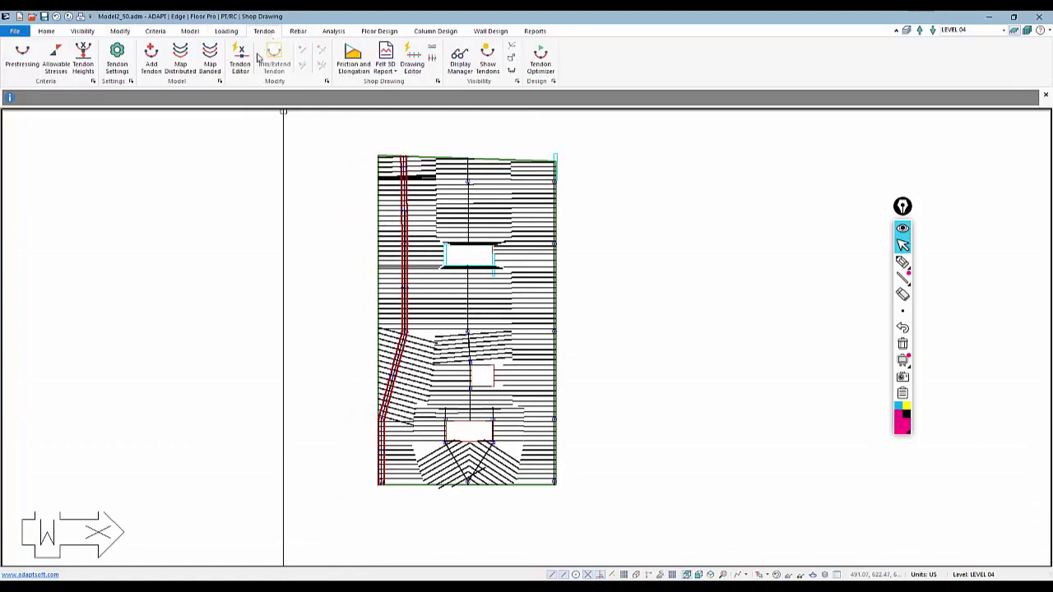
click(248, 59)
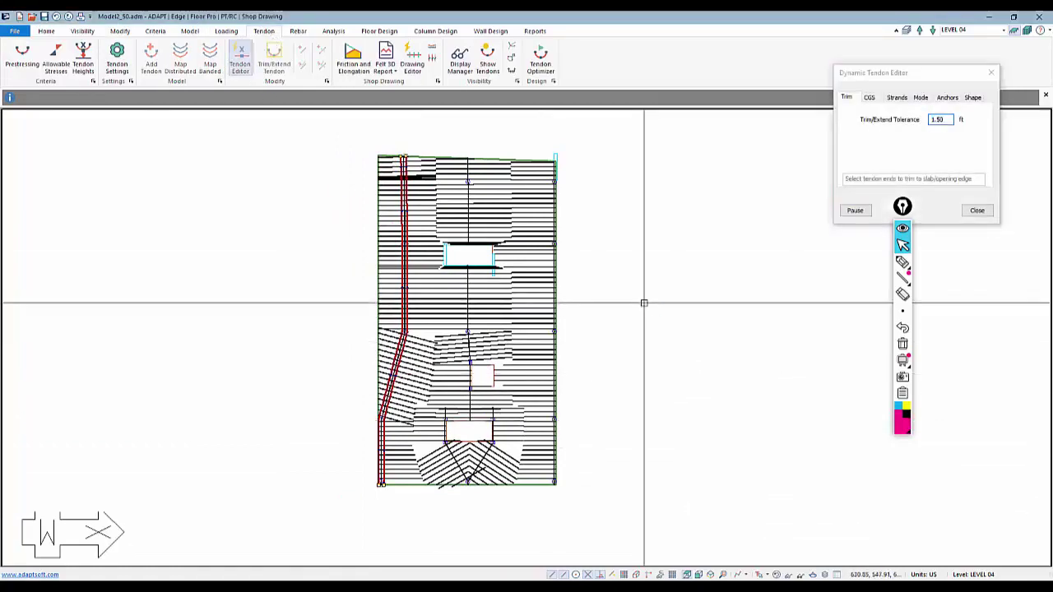
Apply the Cant Down end span shape to the ends of both banded tendons at the lower slab edge
scroll(379, 177, up, 5)
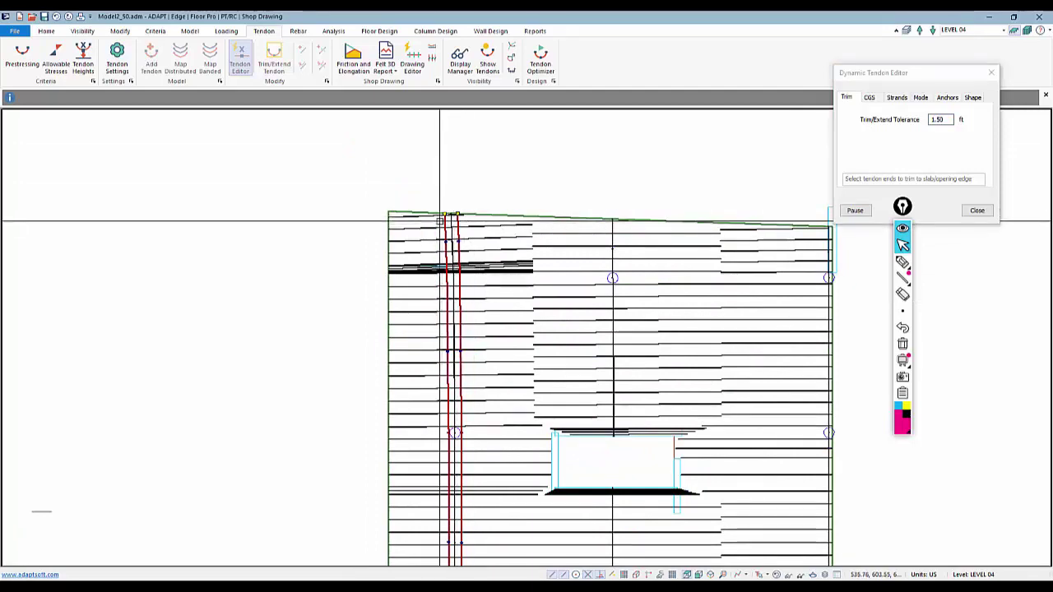
scroll(418, 185, down, 3)
middle_drag(329, 534, 343, 402)
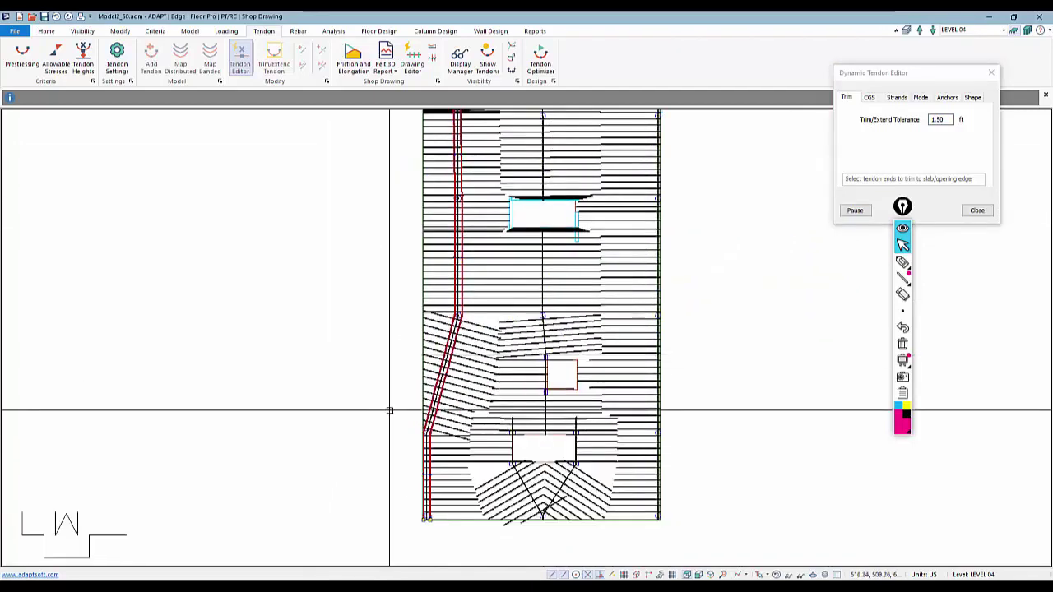
scroll(426, 518, down, 1)
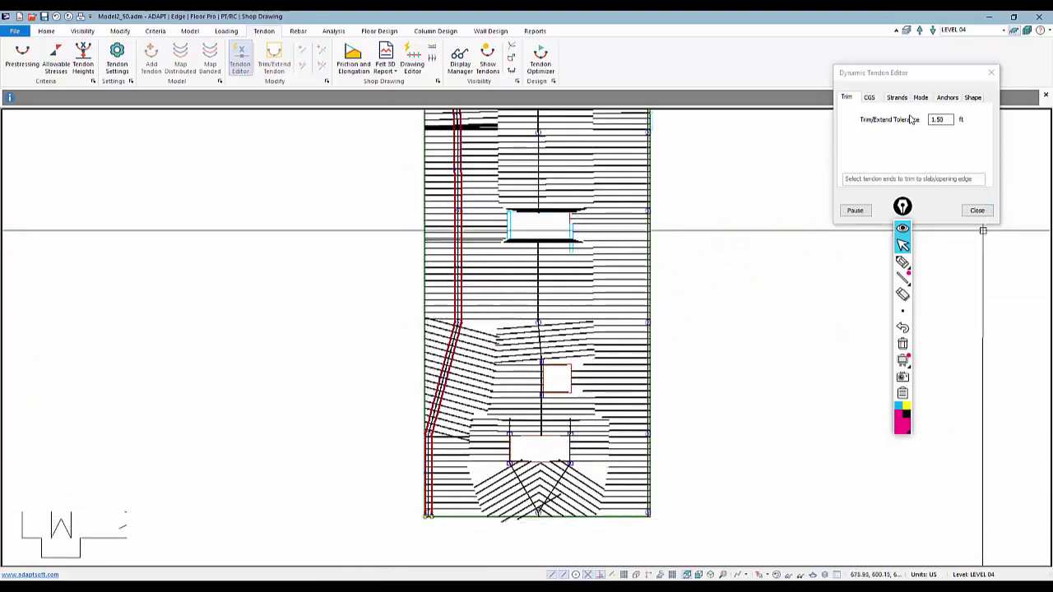
click(973, 97)
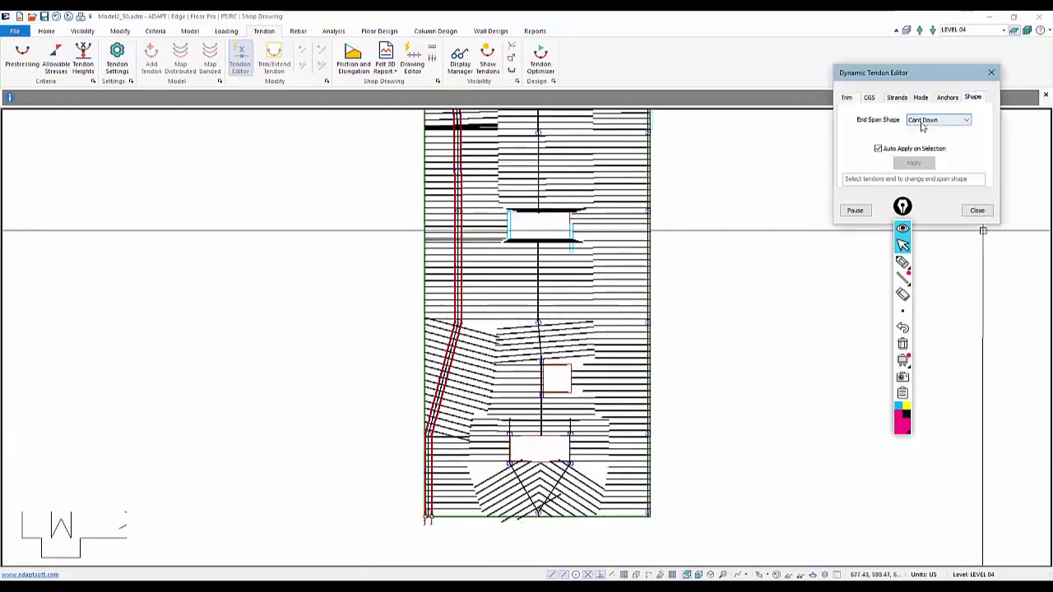
scroll(499, 359, up, 5)
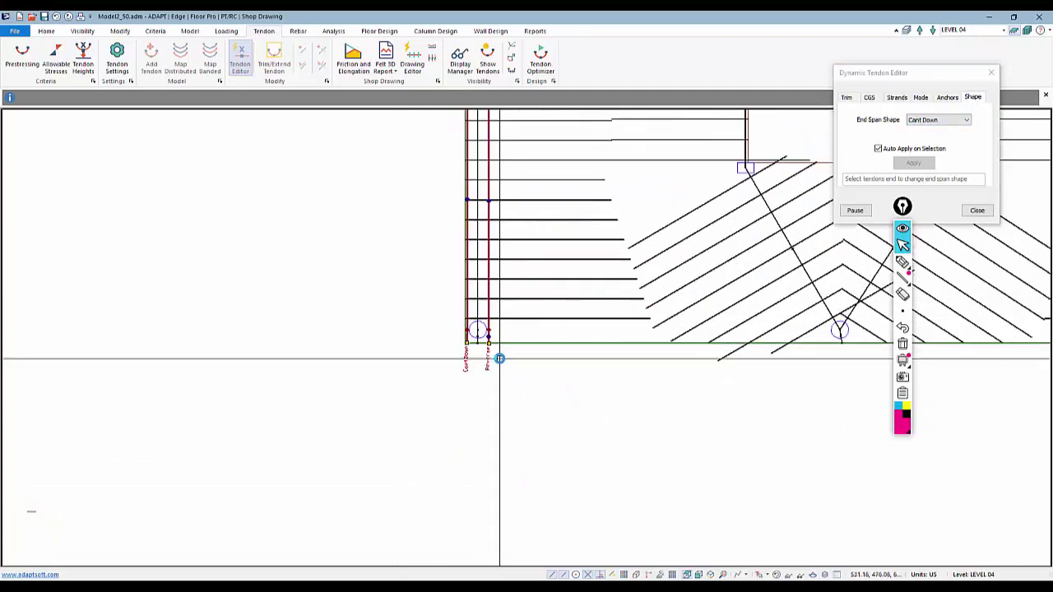
scroll(500, 358, up, 3)
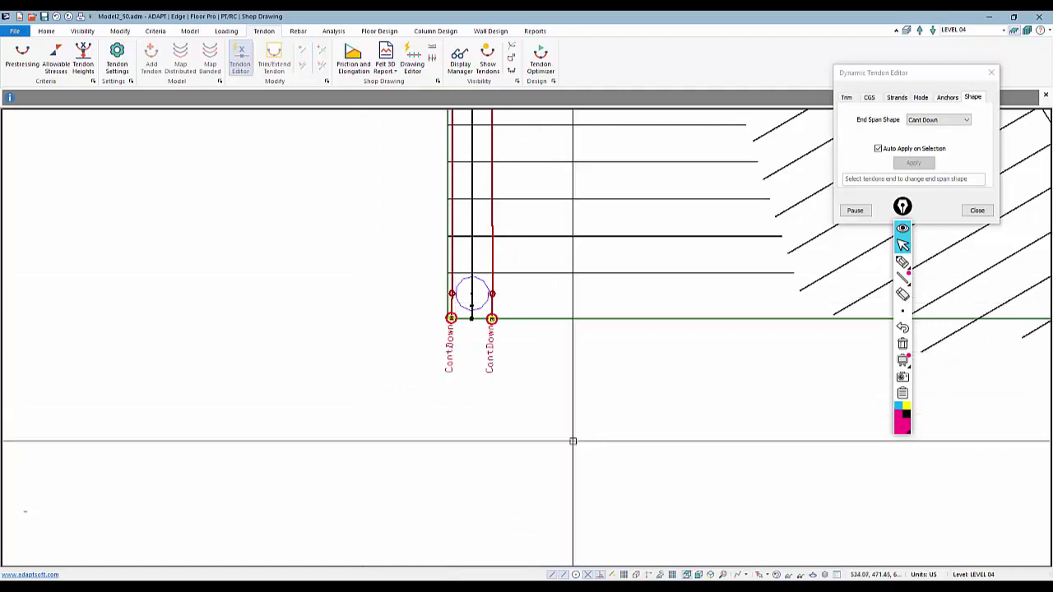
scroll(461, 448, down, 1)
scroll(451, 432, down, 1)
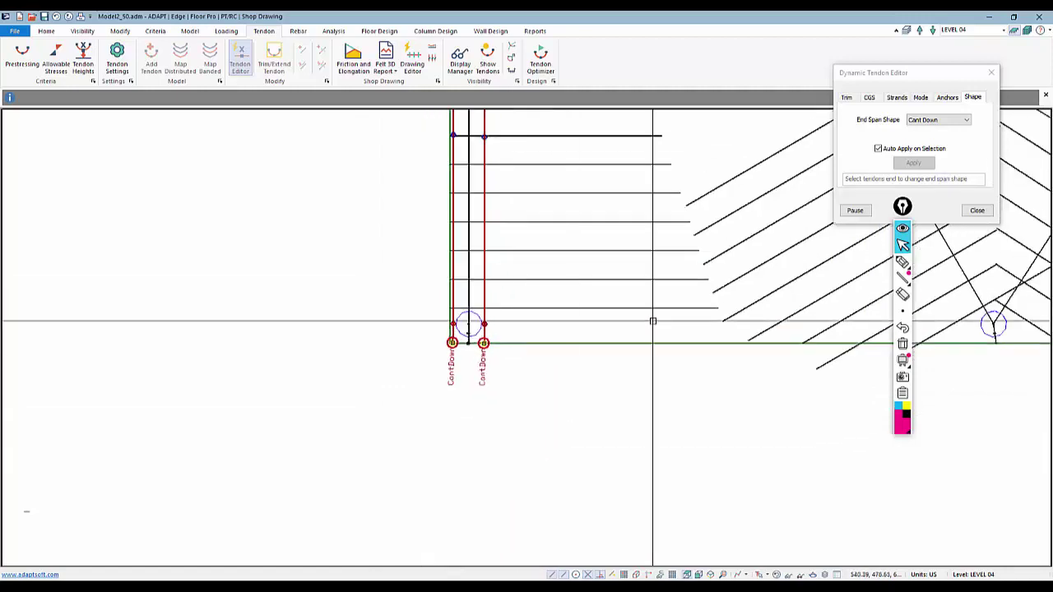
Pause the dynamic editor, examine the inner banded tendon's span 1 shape profile in its properties, and close them
click(855, 210)
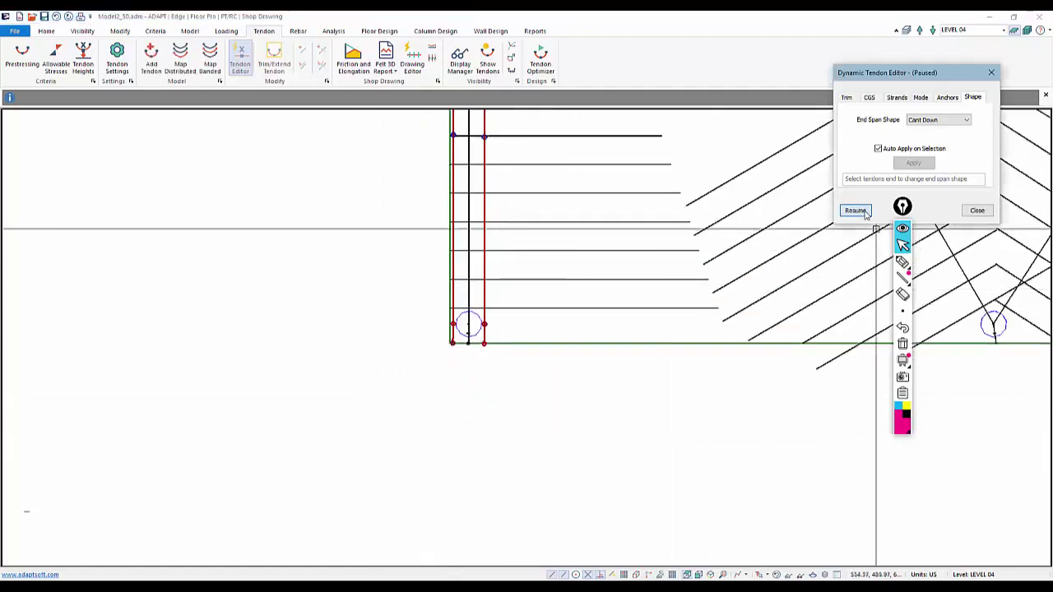
double_click(486, 292)
click(139, 51)
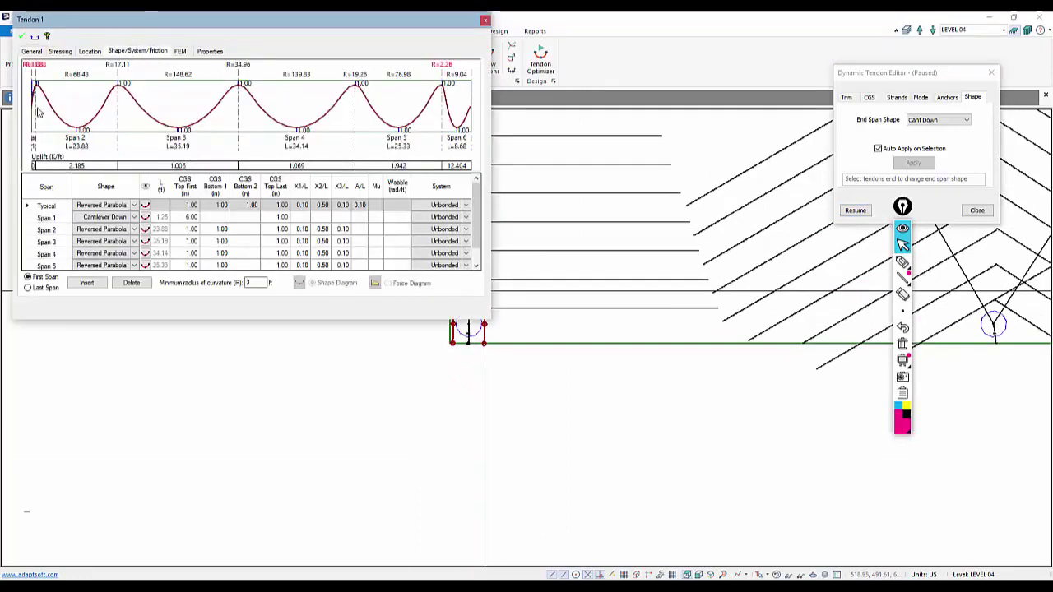
scroll(59, 121, up, 4)
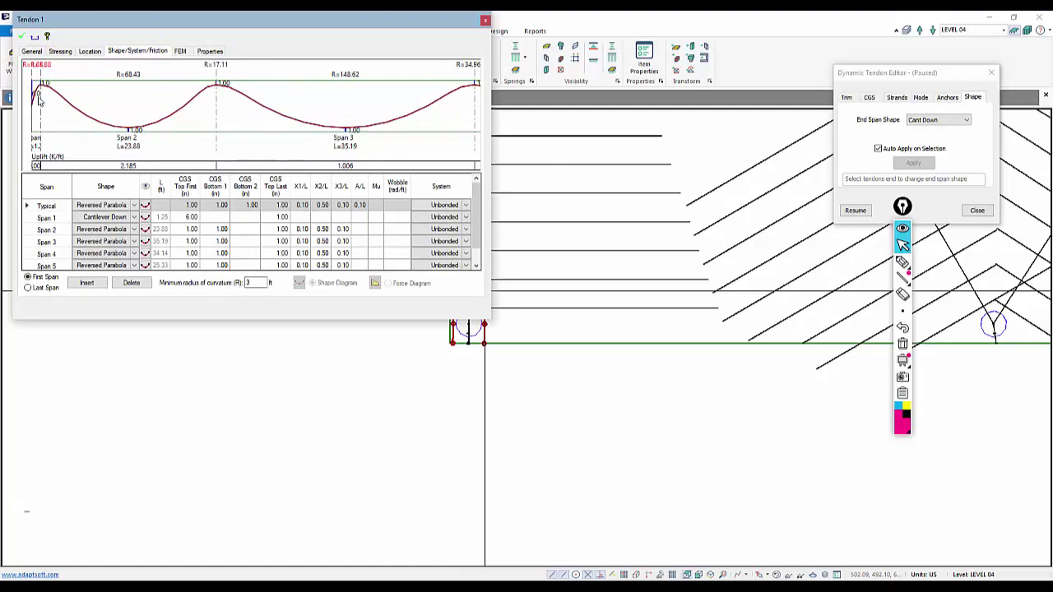
click(373, 387)
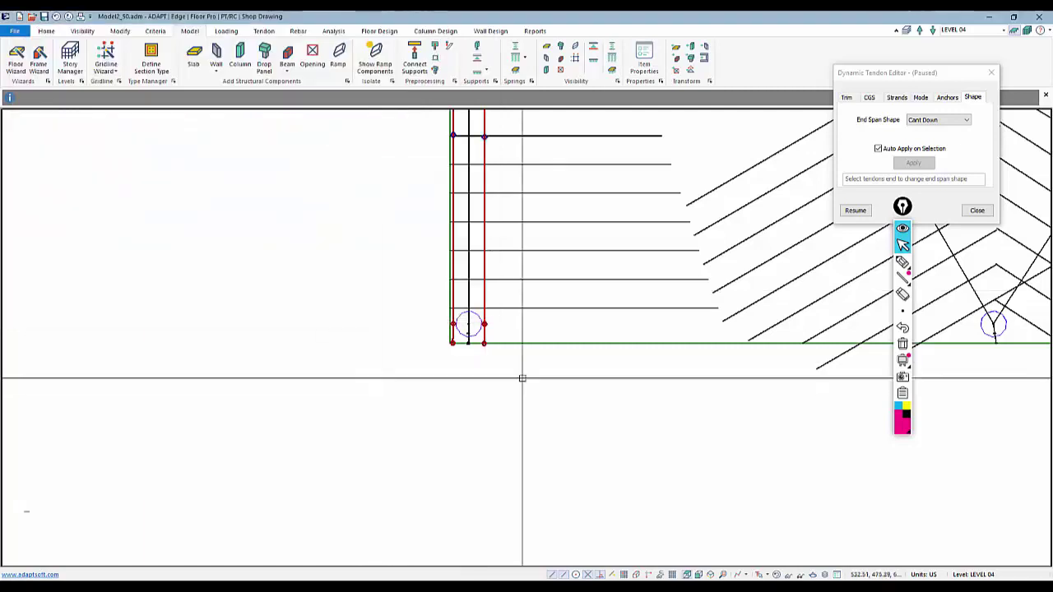
Resume the dynamic editor and check the CGS values at both tendons' control points by the lower edge column
click(856, 212)
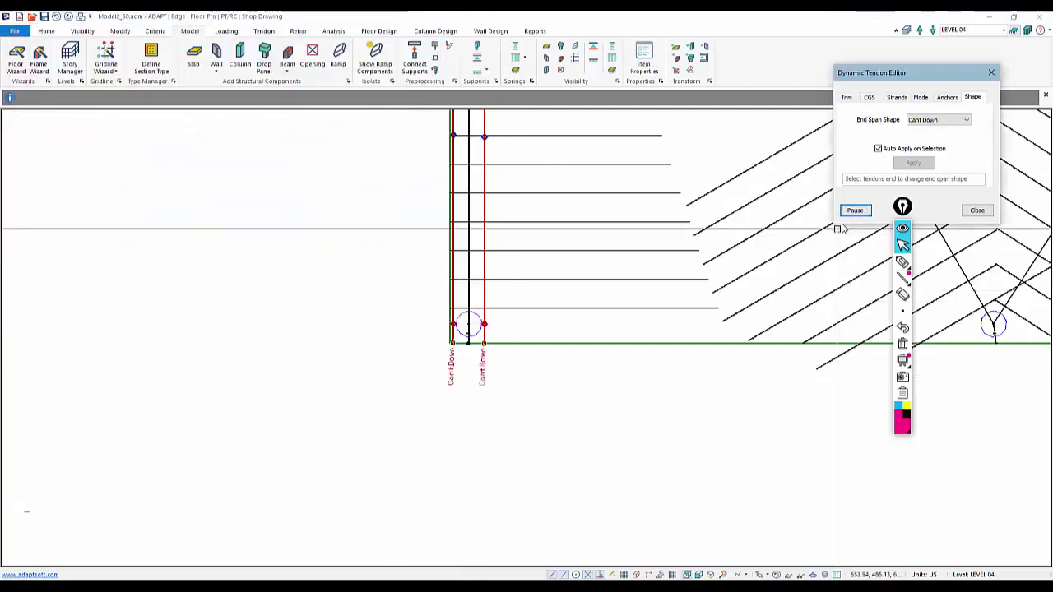
click(869, 97)
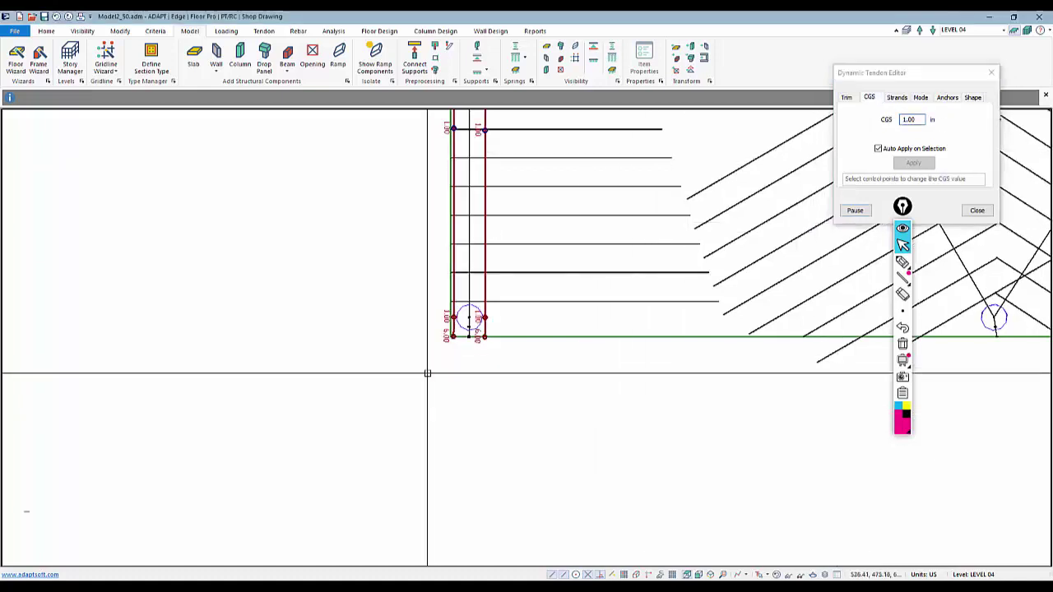
scroll(444, 338, up, 4)
scroll(469, 337, up, 1)
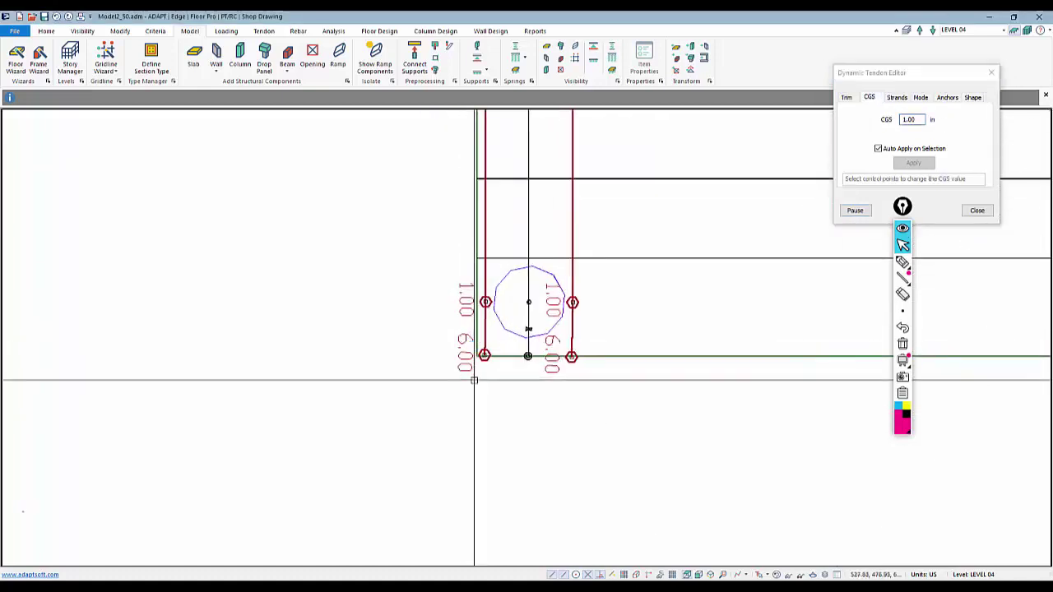
scroll(475, 353, down, 1)
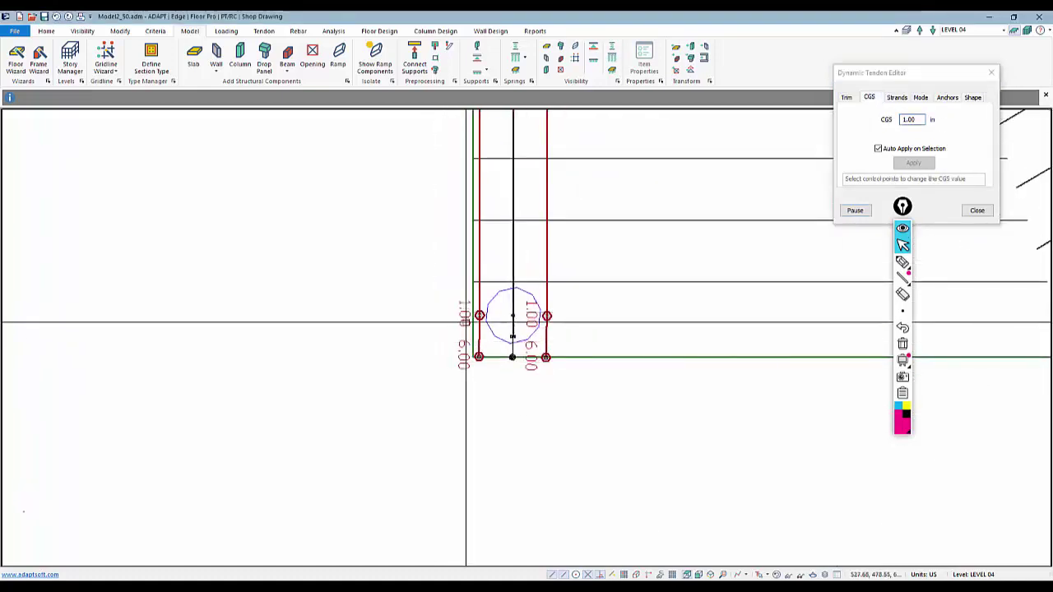
scroll(462, 312, down, 1)
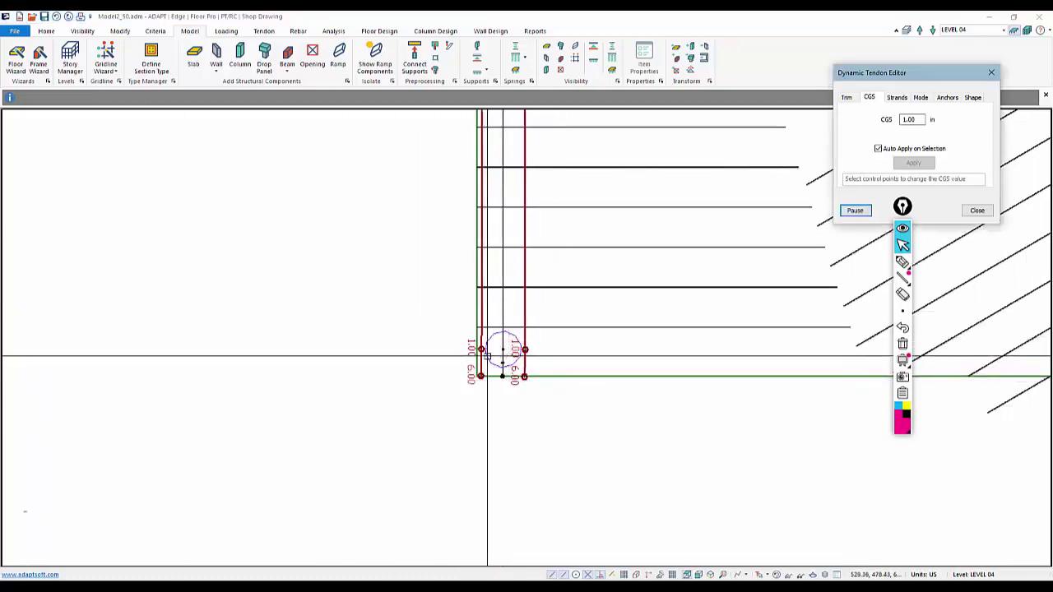
click(483, 309)
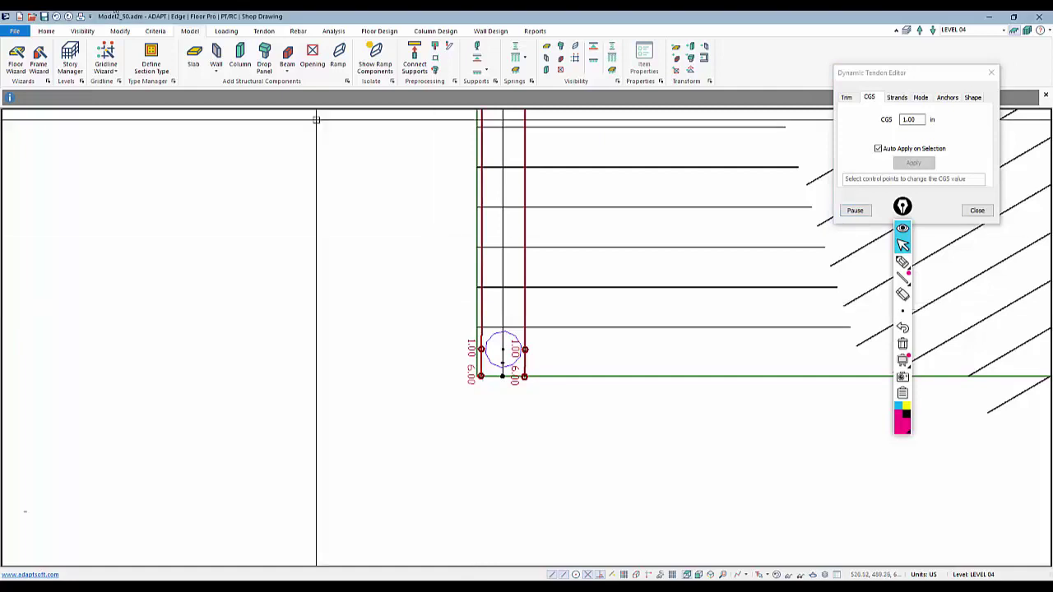
Pause the dynamic editor and set span 1's CGS Top Last to 6 in for the outer banded tendon
click(855, 209)
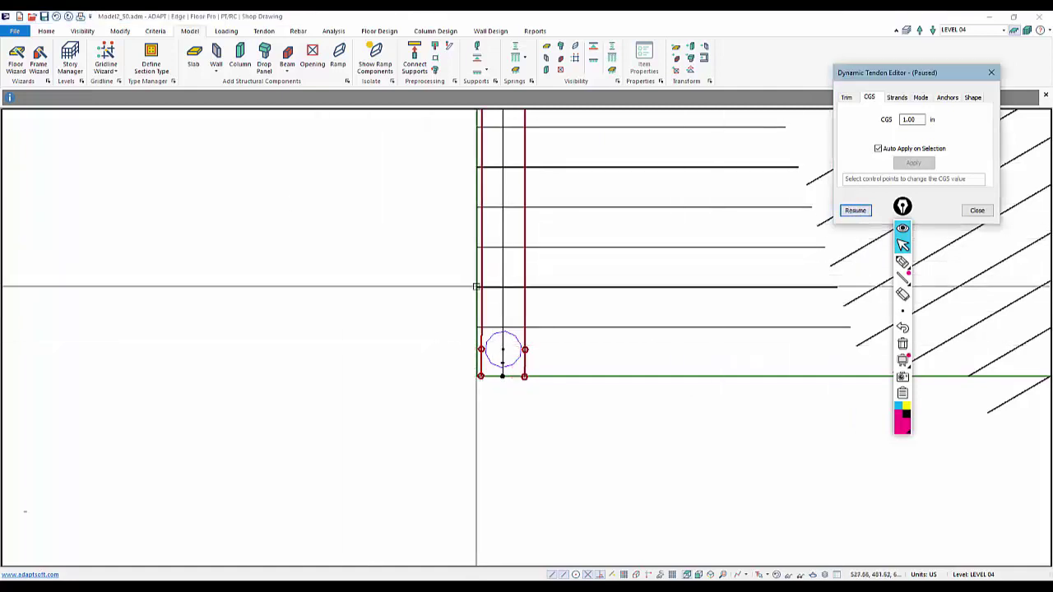
double_click(482, 298)
click(143, 53)
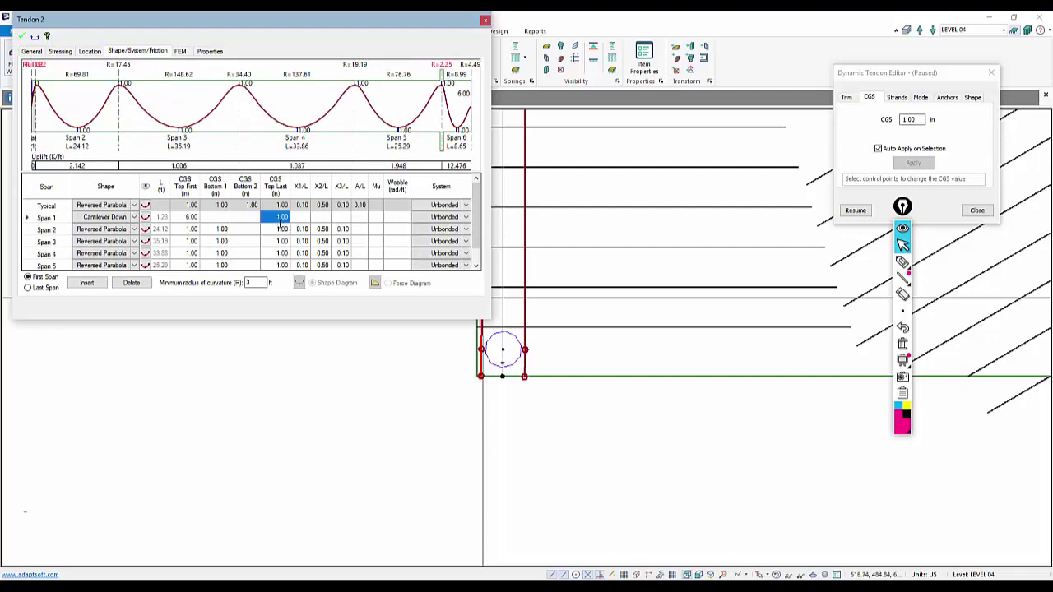
text(6)
click(280, 241)
click(25, 40)
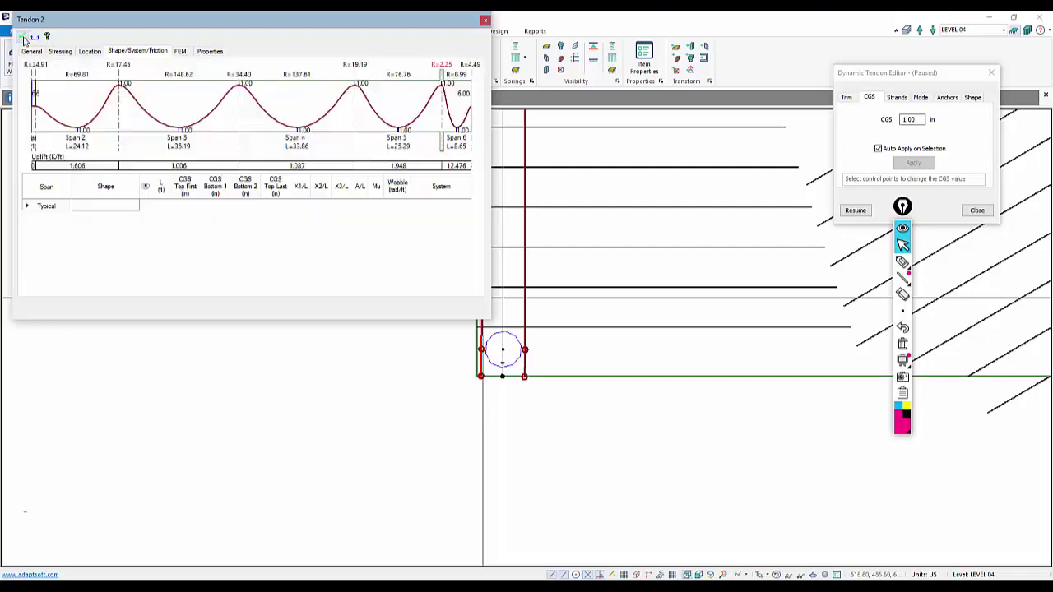
Apply a CGS of 6.00 in to the inner tendon's control point beside the lower edge column and close the editor
click(854, 210)
scroll(466, 416, up, 2)
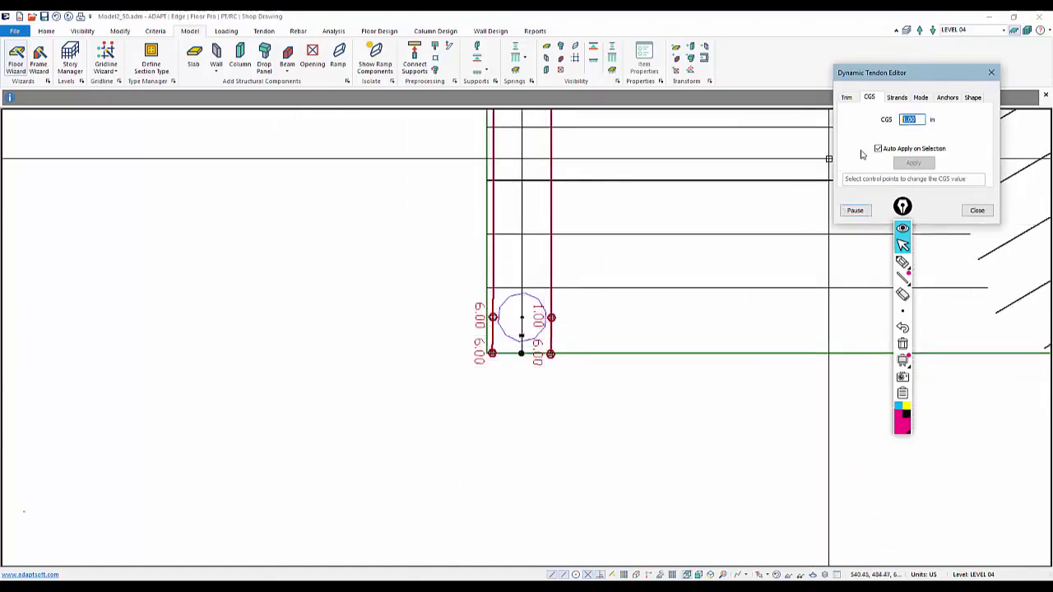
text(6.00)
drag(581, 332, 537, 293)
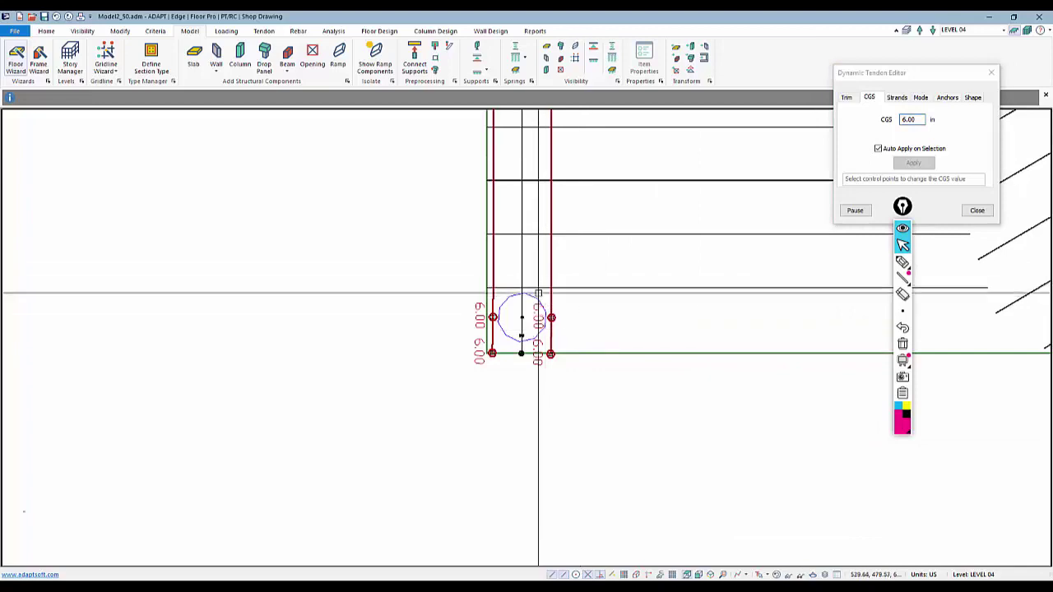
scroll(348, 389, down, 6)
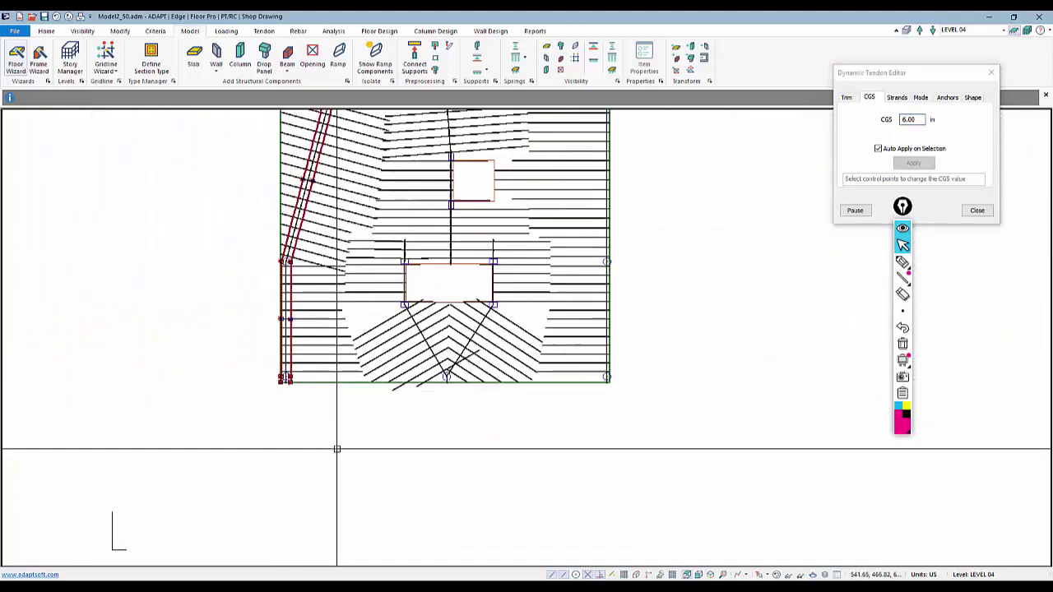
scroll(370, 422, down, 1)
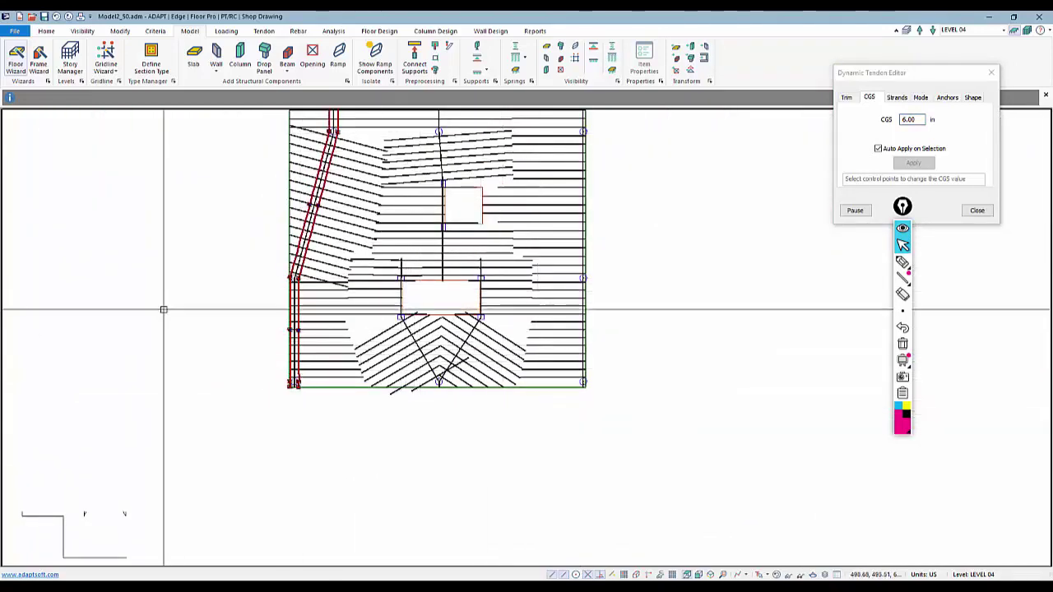
click(976, 210)
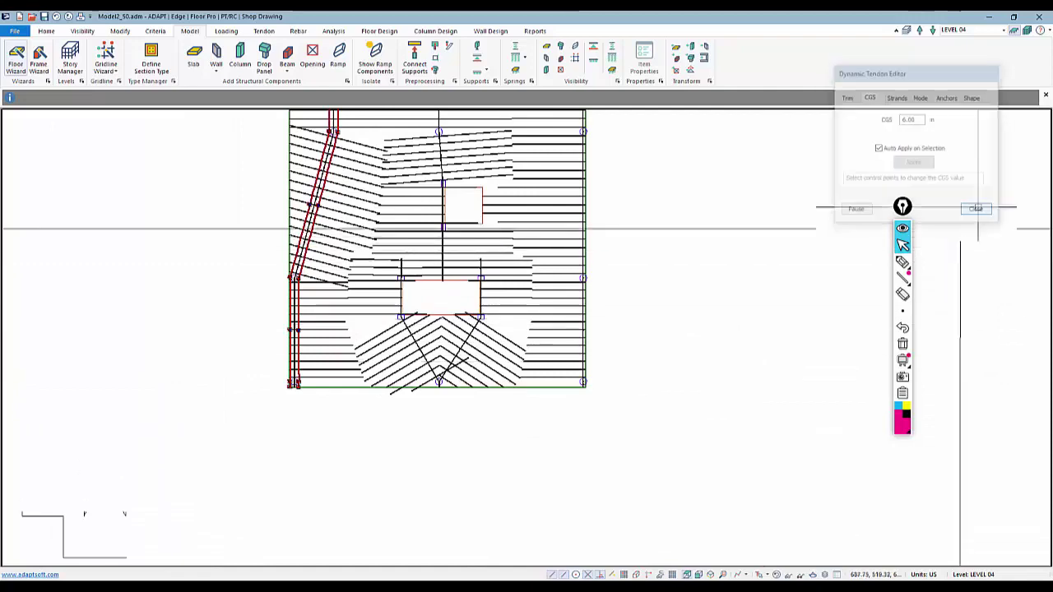
Apply the Cant Down end span shape to both banded tendons' ends at the slab's upper edge with the dynamic tendon editor
middle_drag(653, 445, 686, 507)
scroll(645, 492, down, 3)
scroll(493, 132, up, 1)
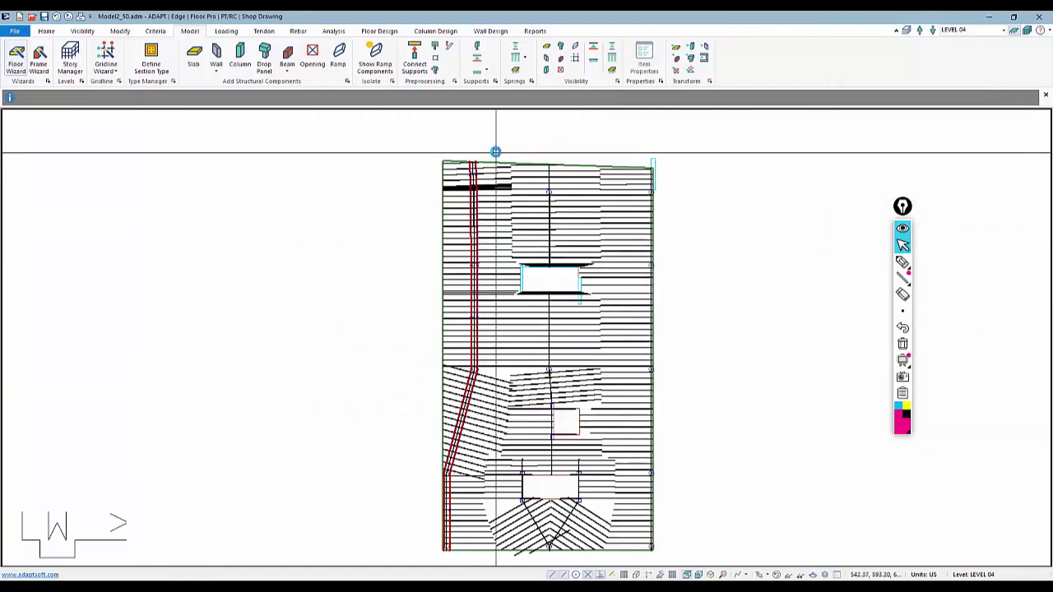
scroll(496, 152, up, 6)
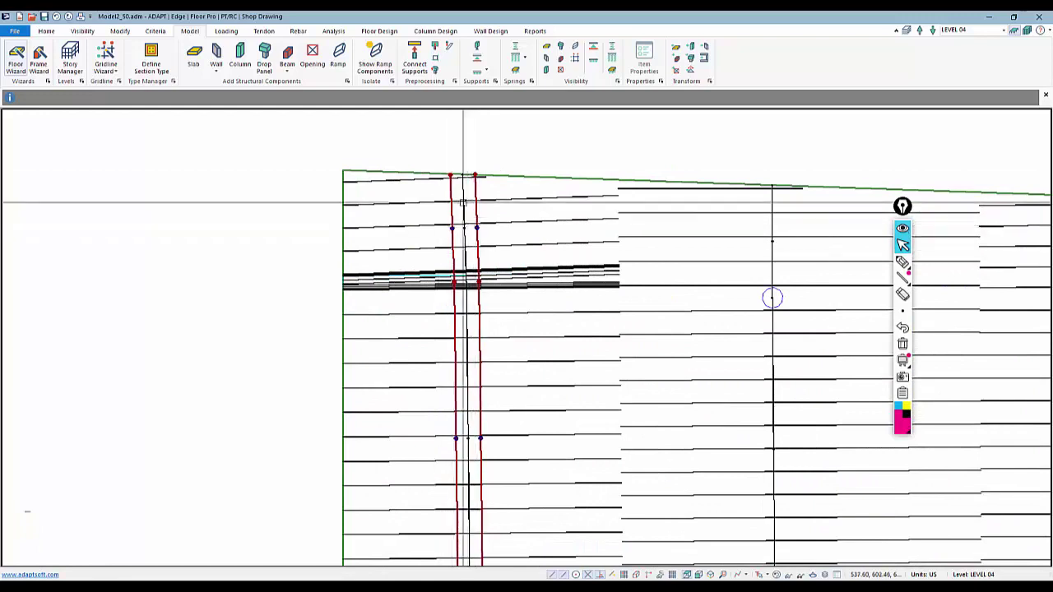
click(560, 318)
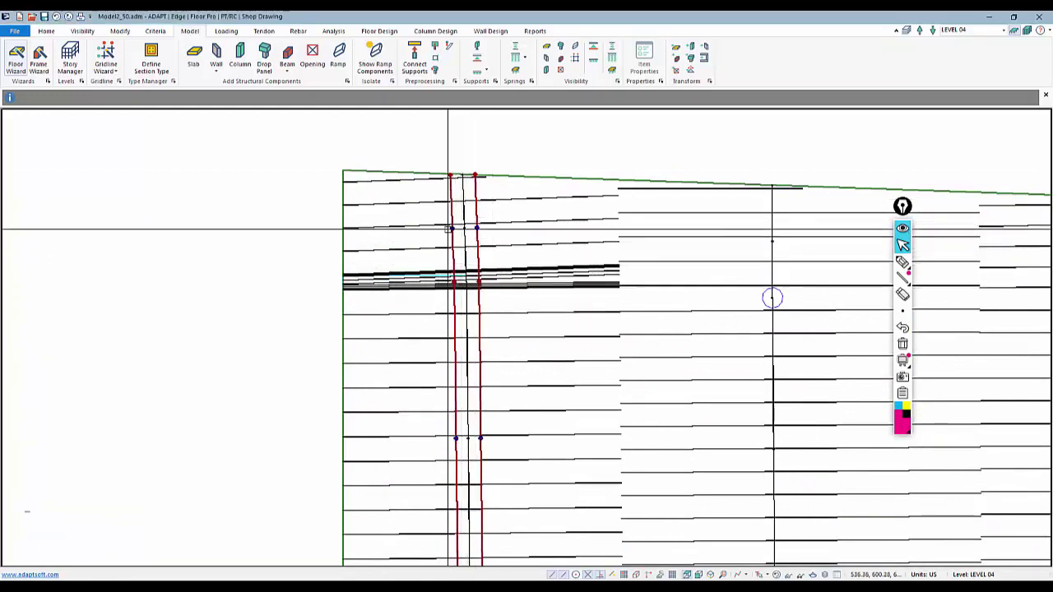
scroll(449, 228, up, 2)
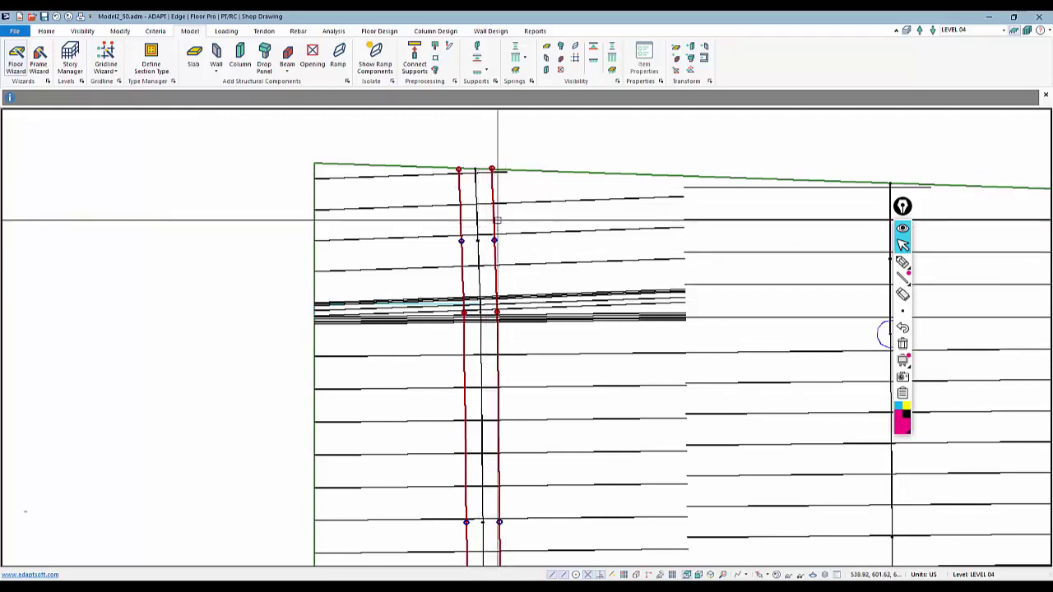
click(262, 31)
click(245, 56)
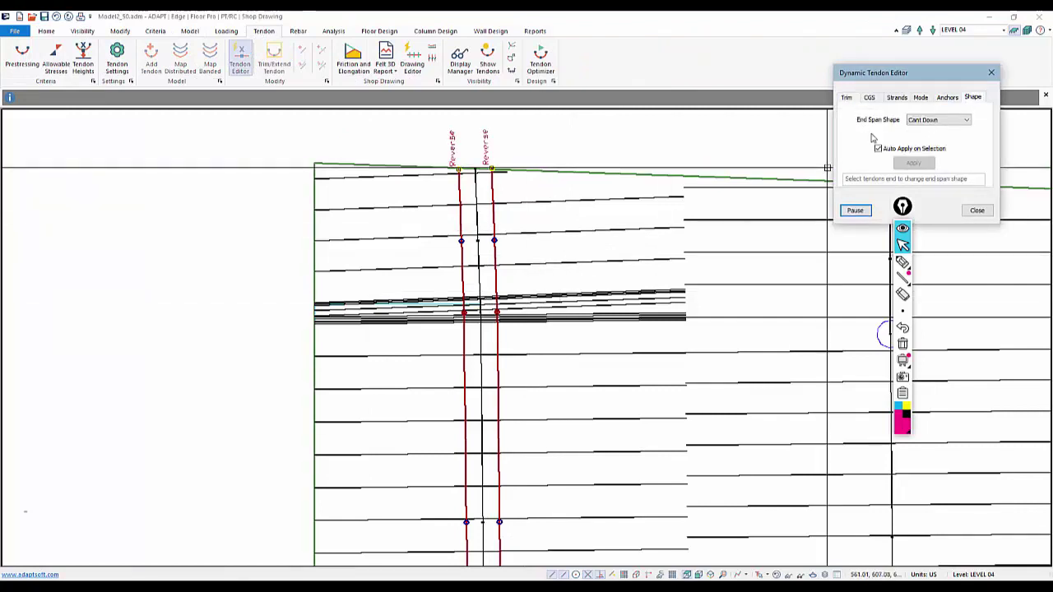
click(532, 181)
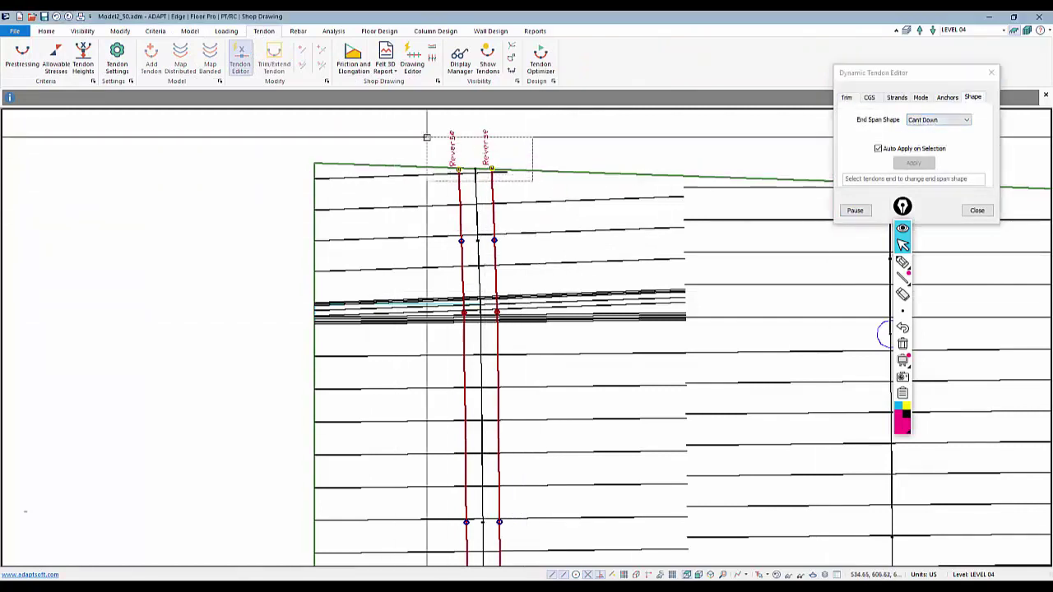
Apply a CGS of 1.00 in to the outer tendon's control point at the upper cantilever's support
click(873, 99)
middle_drag(510, 293, 508, 258)
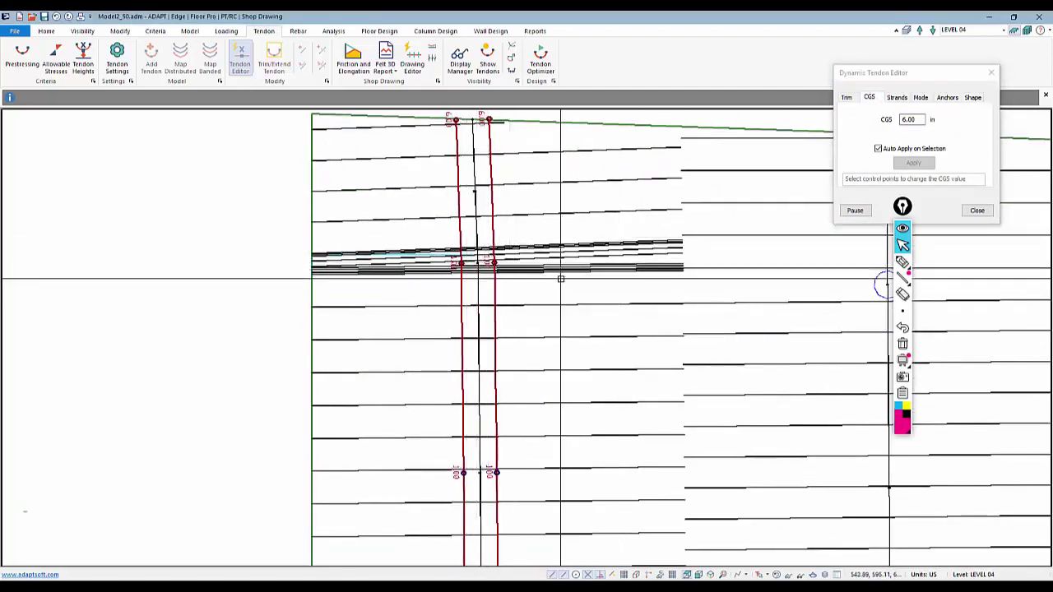
scroll(462, 284, up, 3)
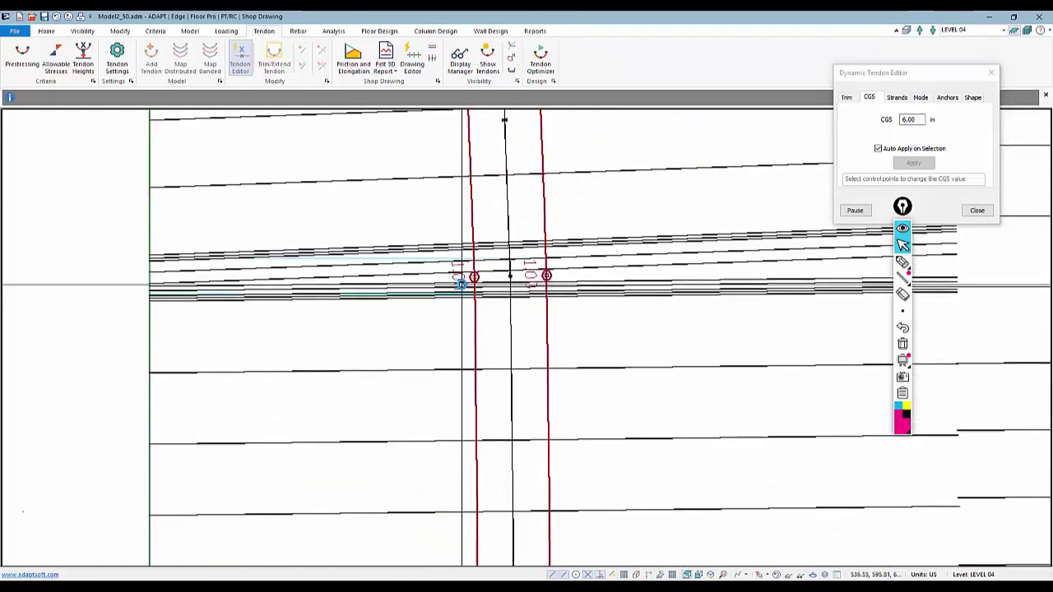
scroll(462, 283, up, 3)
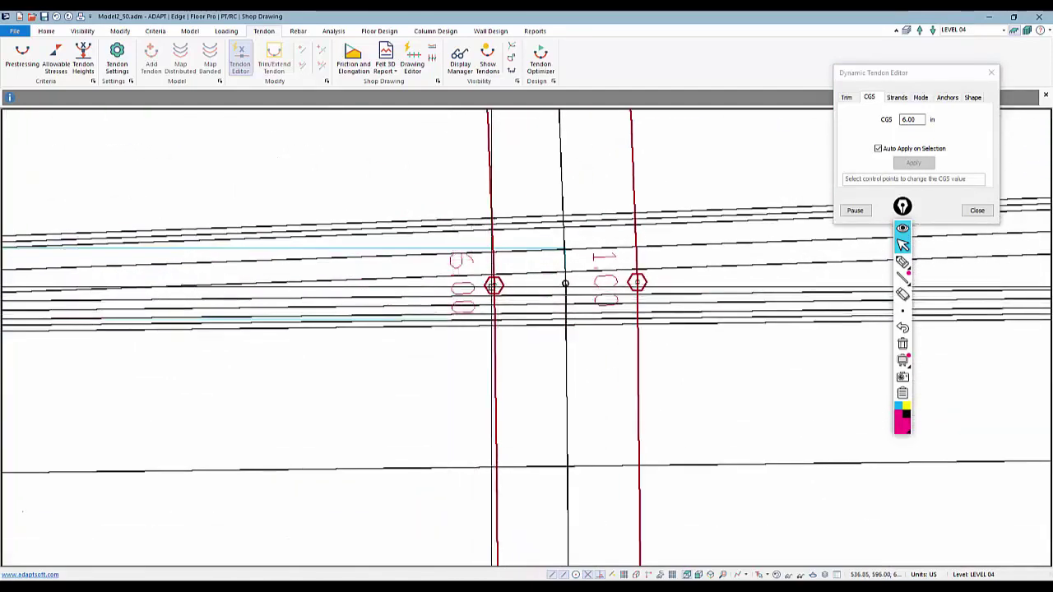
double_click(911, 119)
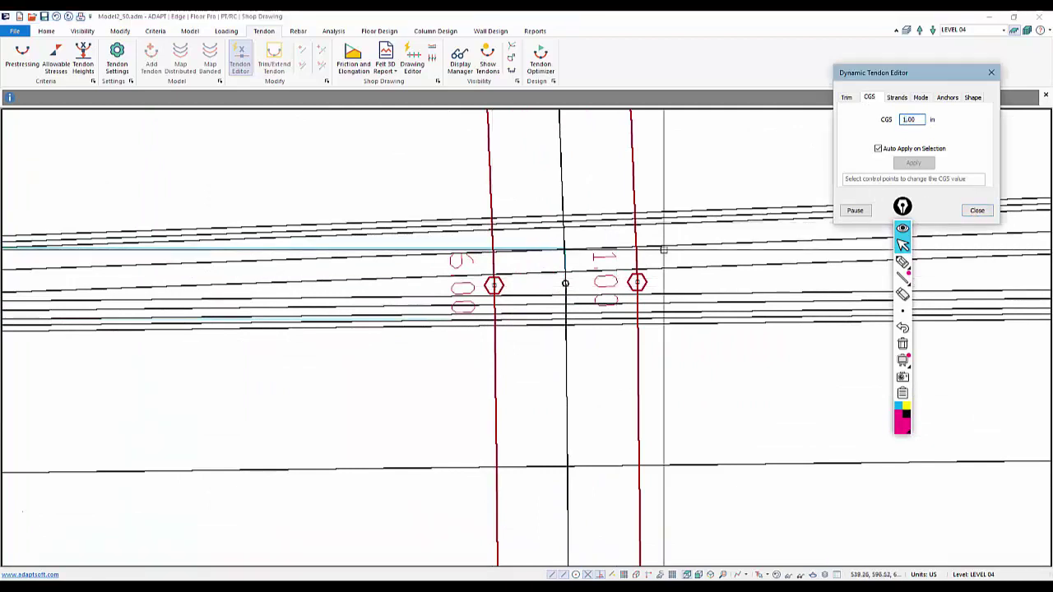
scroll(565, 284, down, 5)
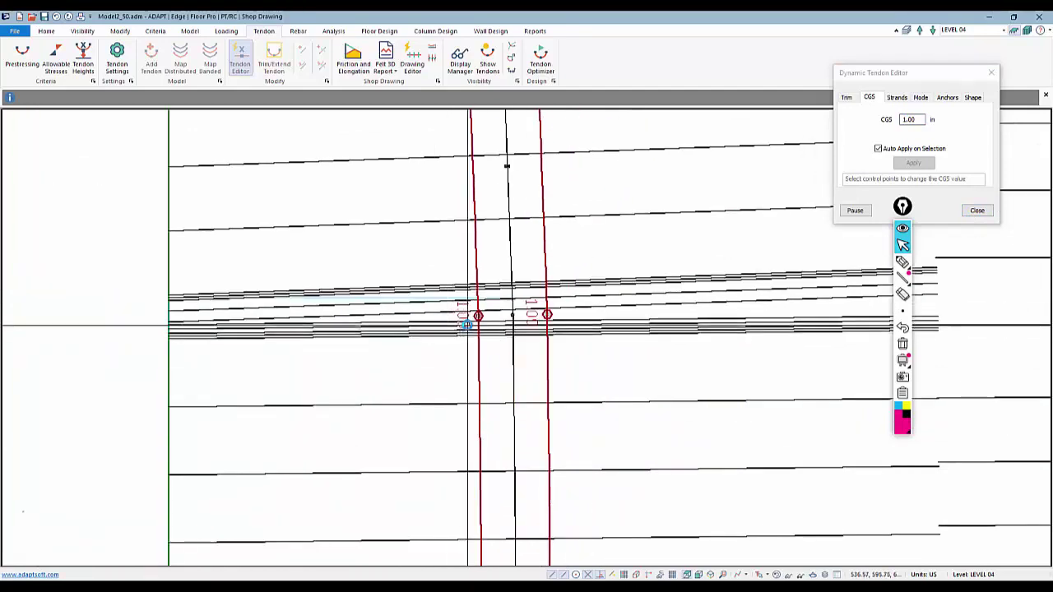
scroll(472, 263, down, 2)
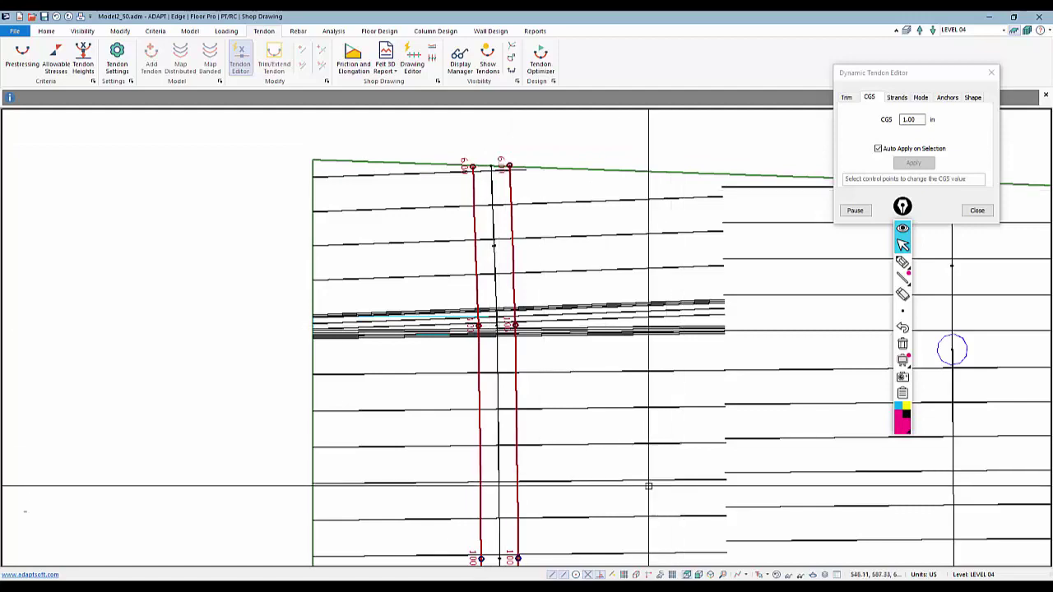
Review the CGS values at both tendons' control points down the remaining spans and close the dynamic editor
middle_drag(645, 485, 634, 331)
scroll(545, 280, down, 1)
middle_drag(627, 422, 615, 348)
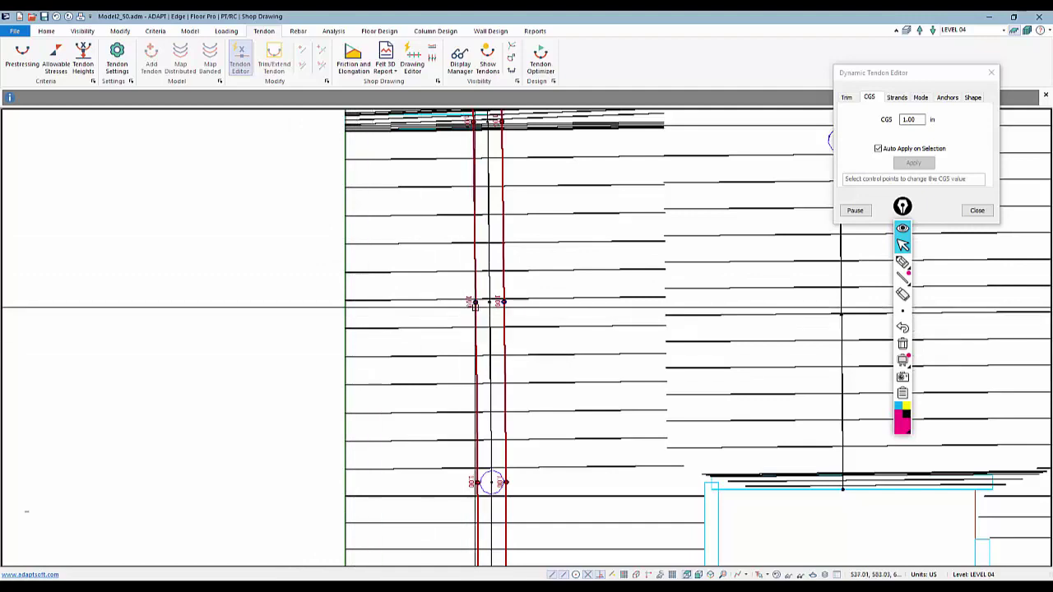
scroll(474, 305, down, 4)
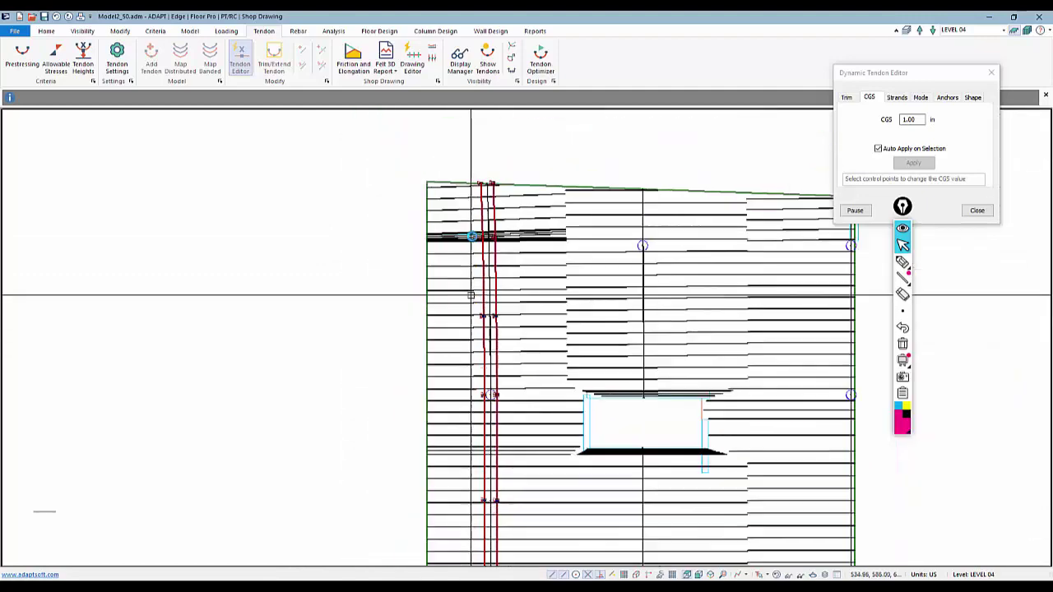
scroll(516, 368, down, 1)
middle_drag(516, 369, 493, 220)
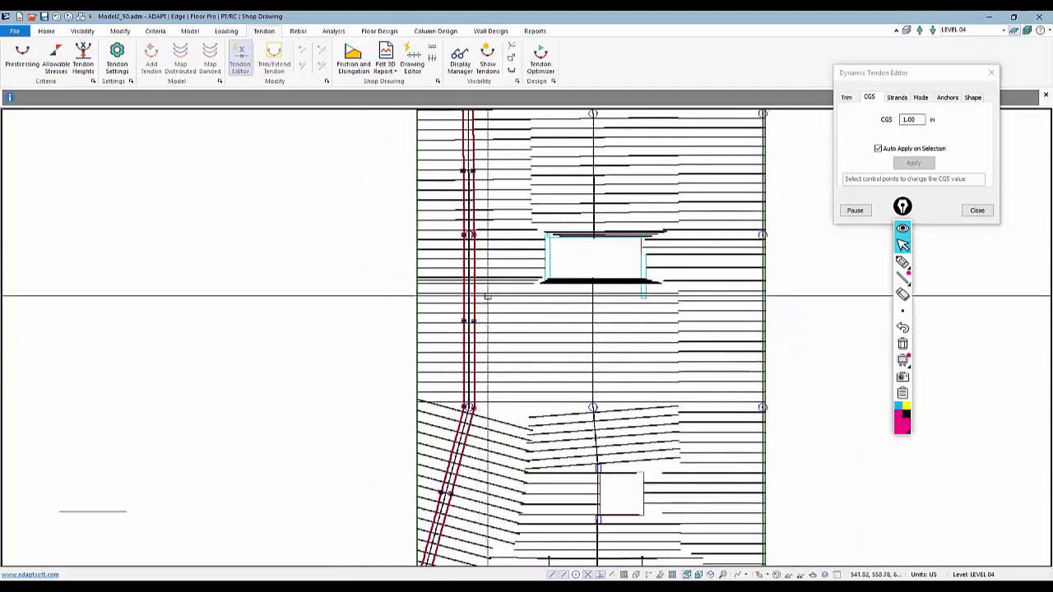
scroll(491, 321, down, 4)
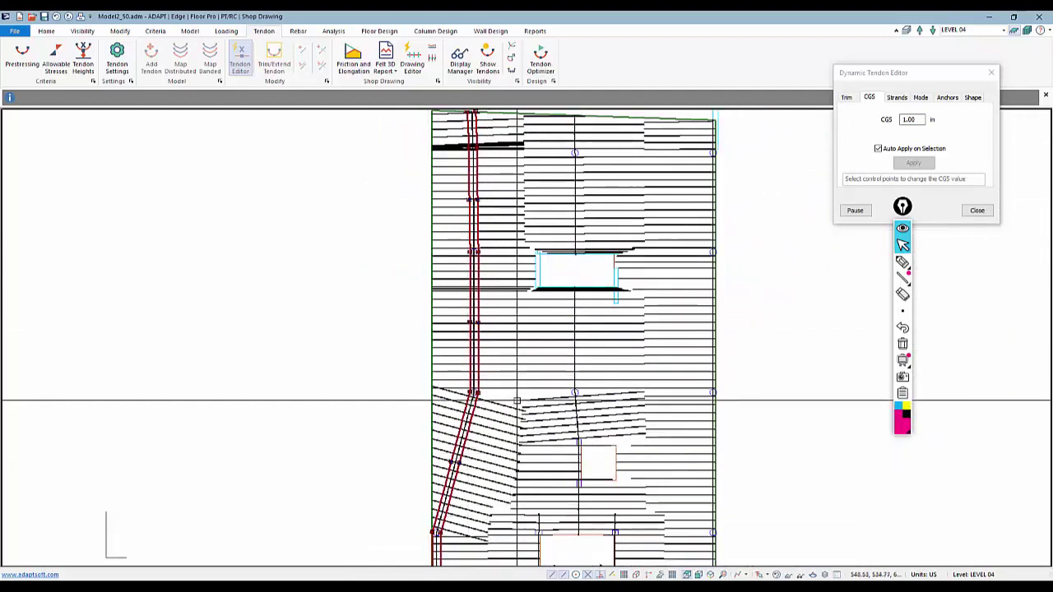
click(975, 211)
Map banded tendons along the remaining Y-direction support lines using the design strip width, idealized as two groups with a 1.000 ft offset
scroll(820, 346, down, 3)
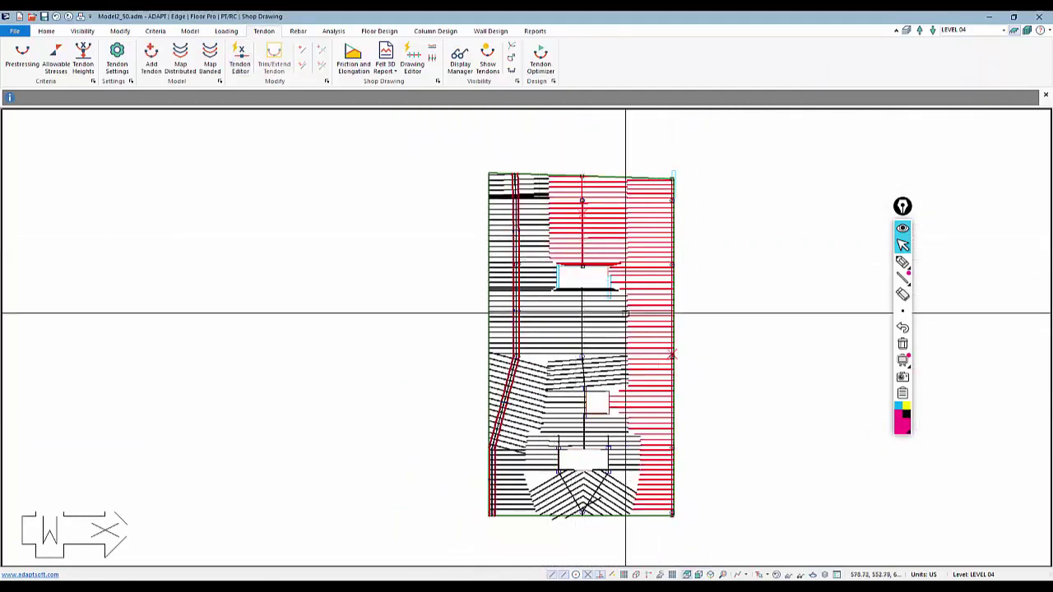
middle_drag(587, 446, 568, 293)
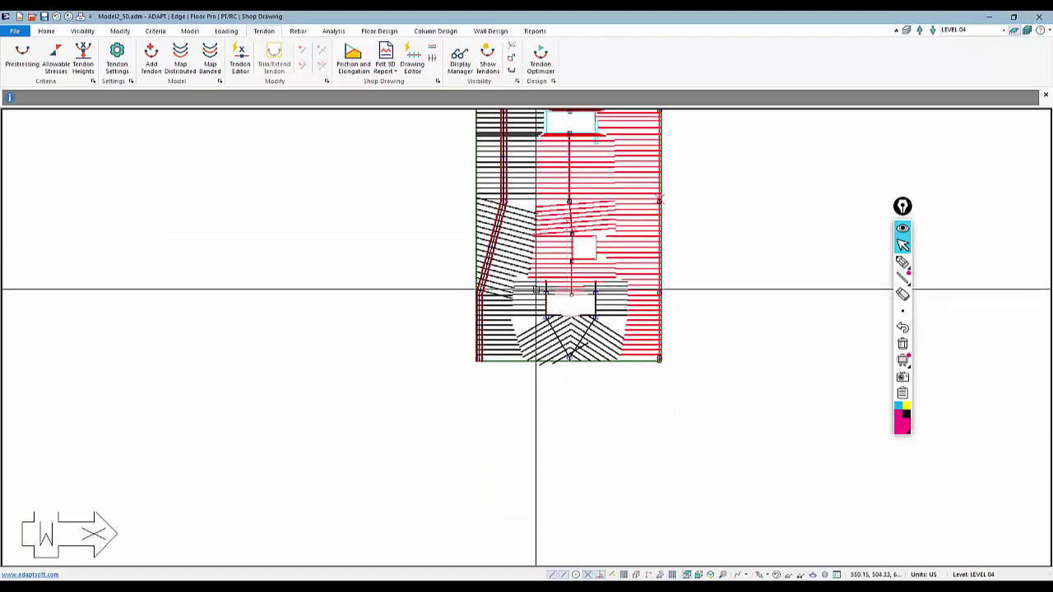
scroll(540, 423, down, 2)
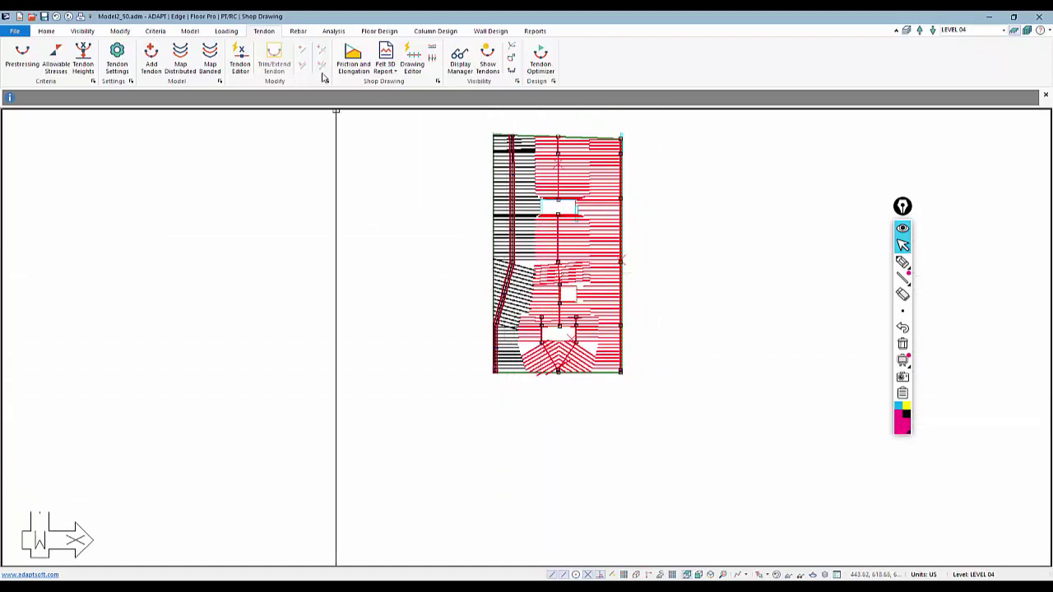
click(207, 64)
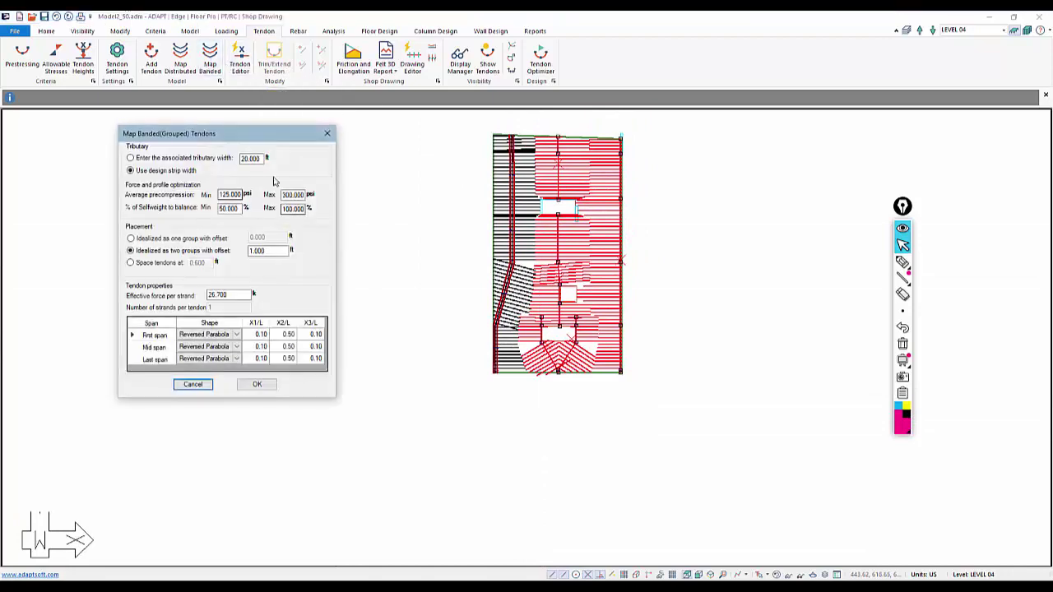
click(254, 384)
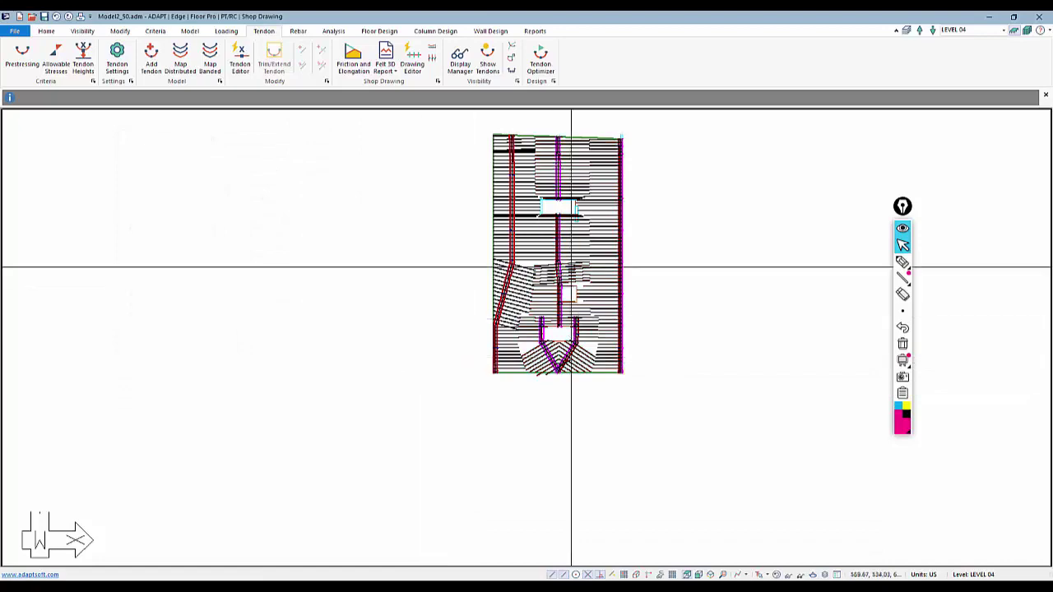
Examine the newly mapped tendons' ends at the upper slab edge and window-select the whole tendon layout
scroll(564, 165, up, 3)
scroll(513, 216, down, 1)
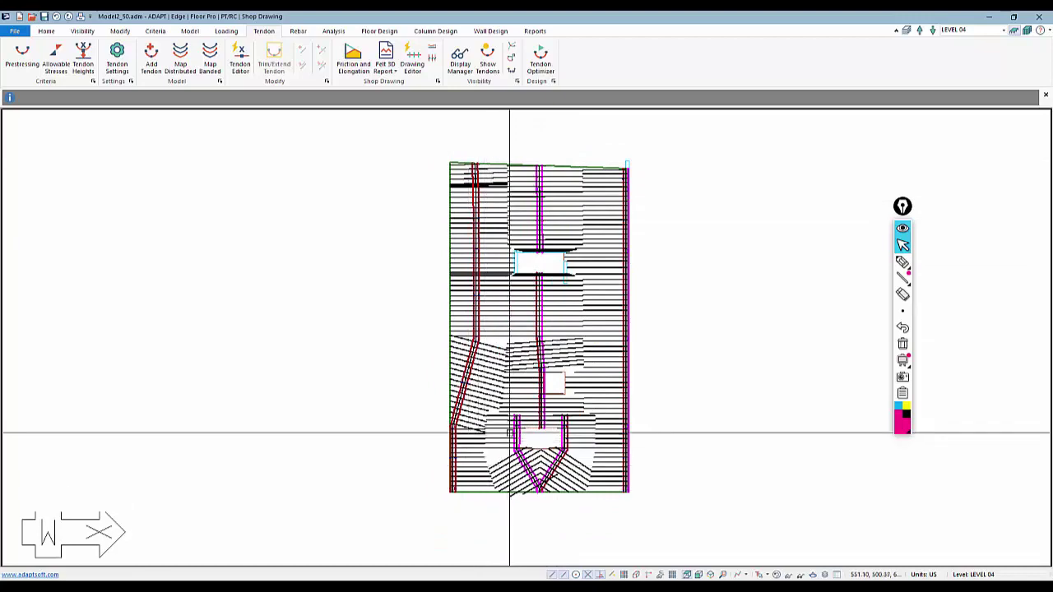
scroll(535, 170, up, 6)
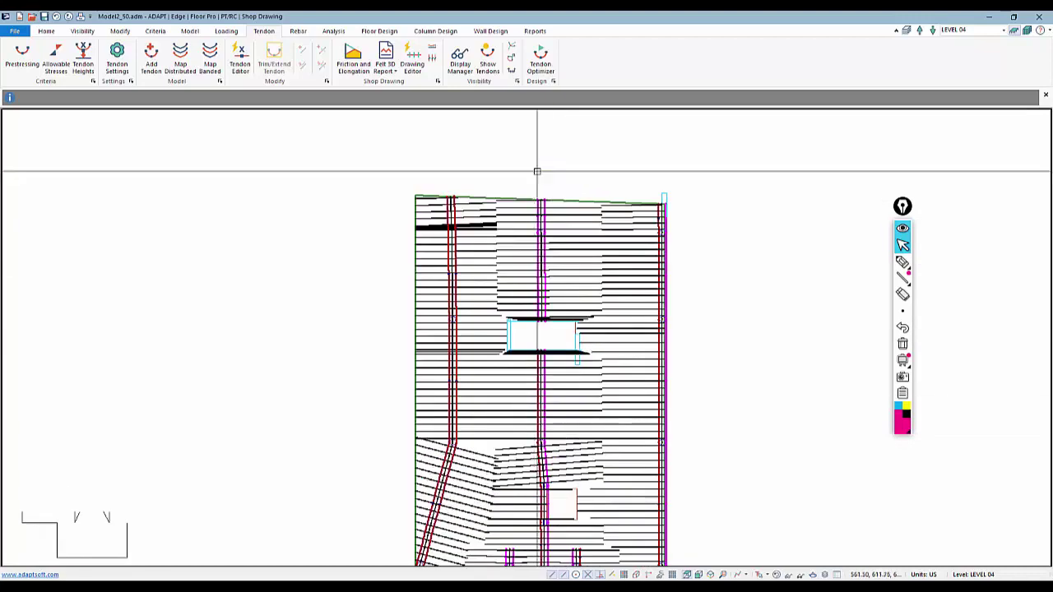
scroll(543, 239, up, 8)
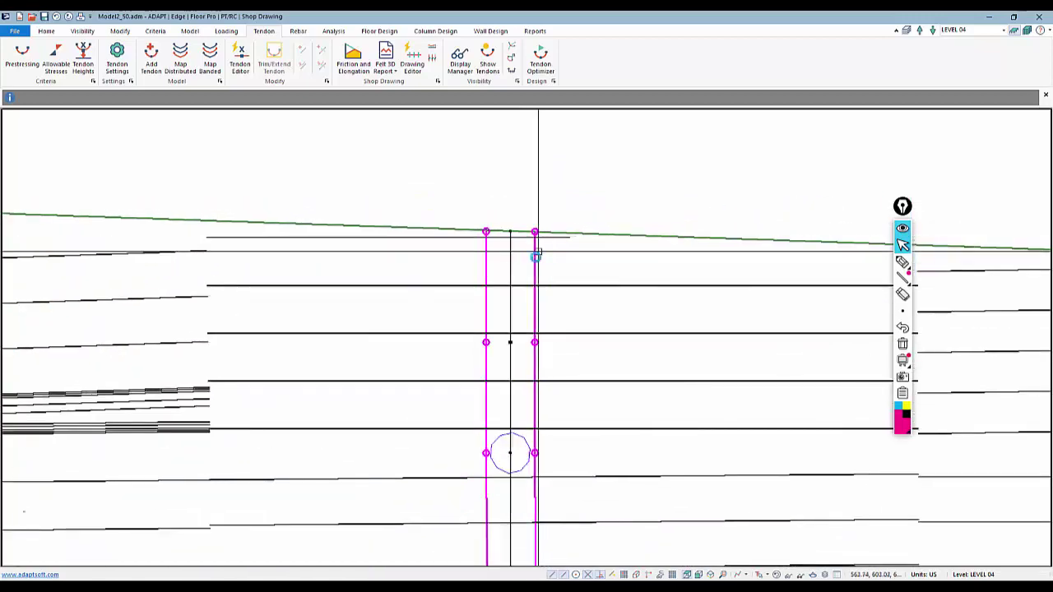
scroll(505, 200, down, 8)
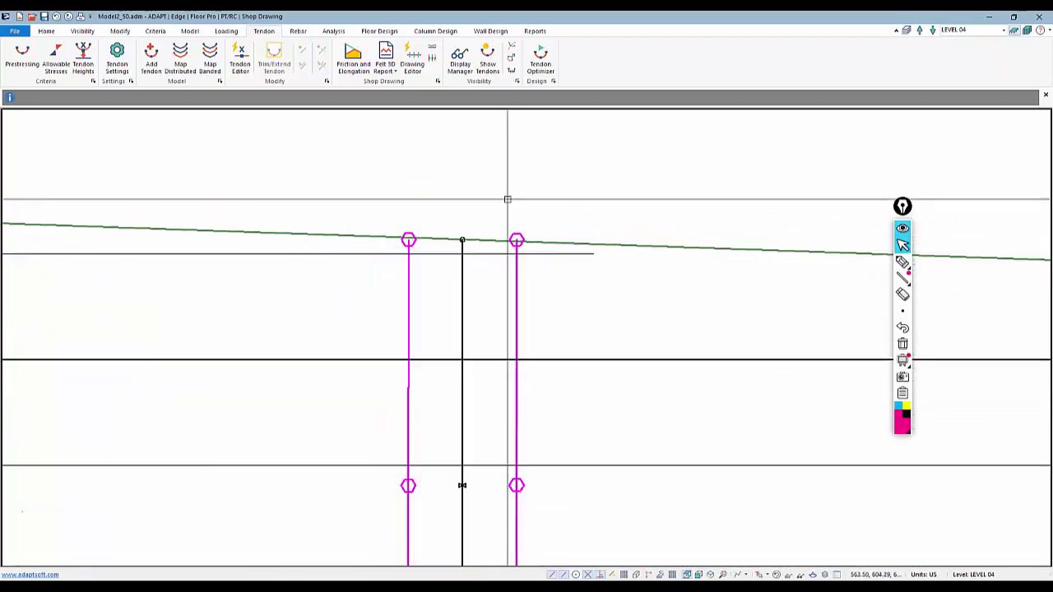
scroll(462, 163, down, 6)
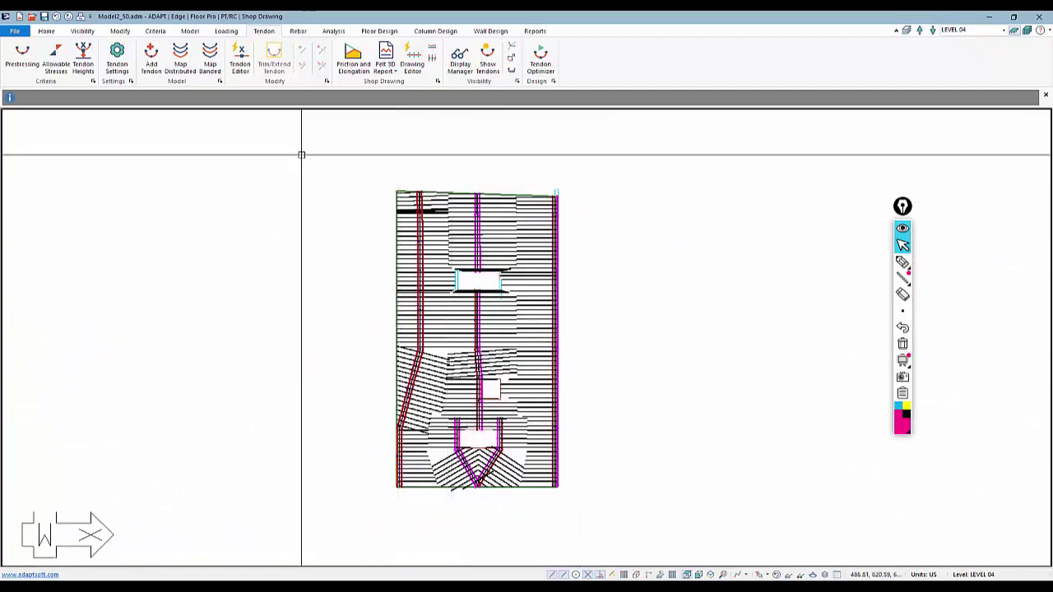
drag(337, 151, 656, 545)
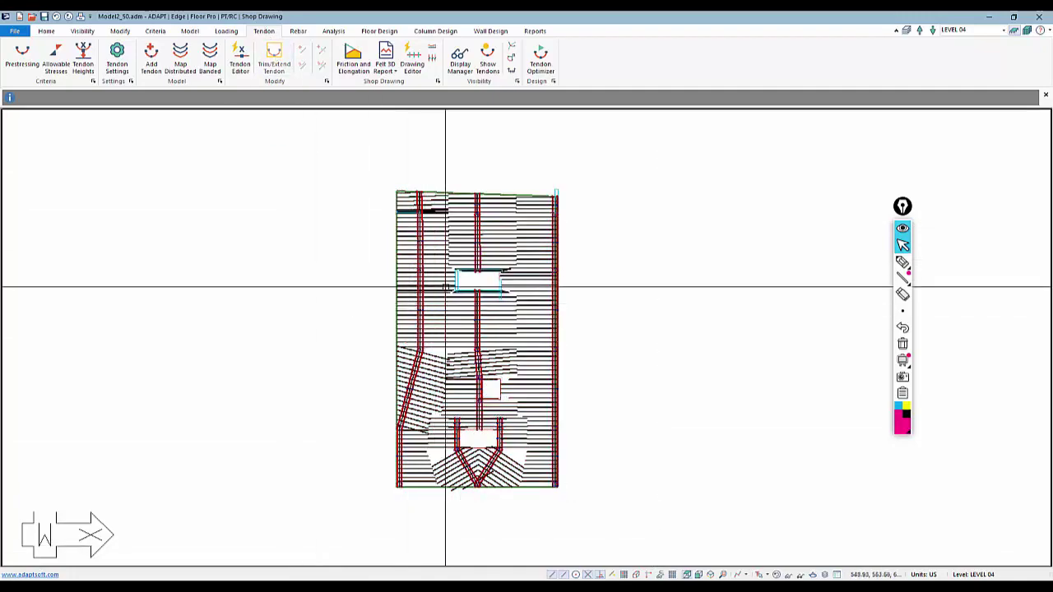
Shift the right-hand central banded tendon at both columns beside the small square opening so it clears the opening
scroll(475, 313, up, 6)
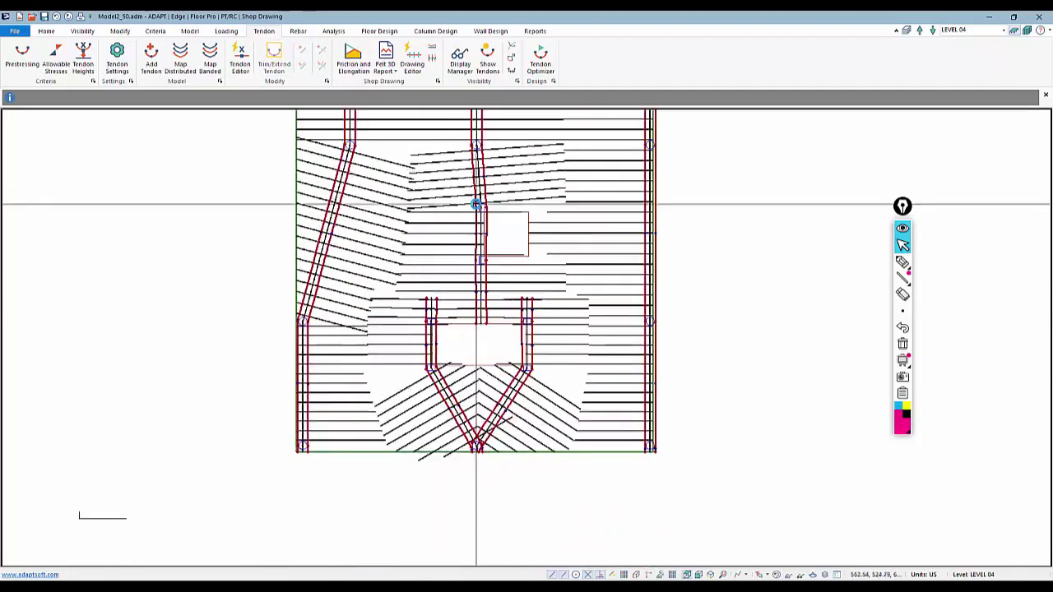
scroll(472, 240, up, 2)
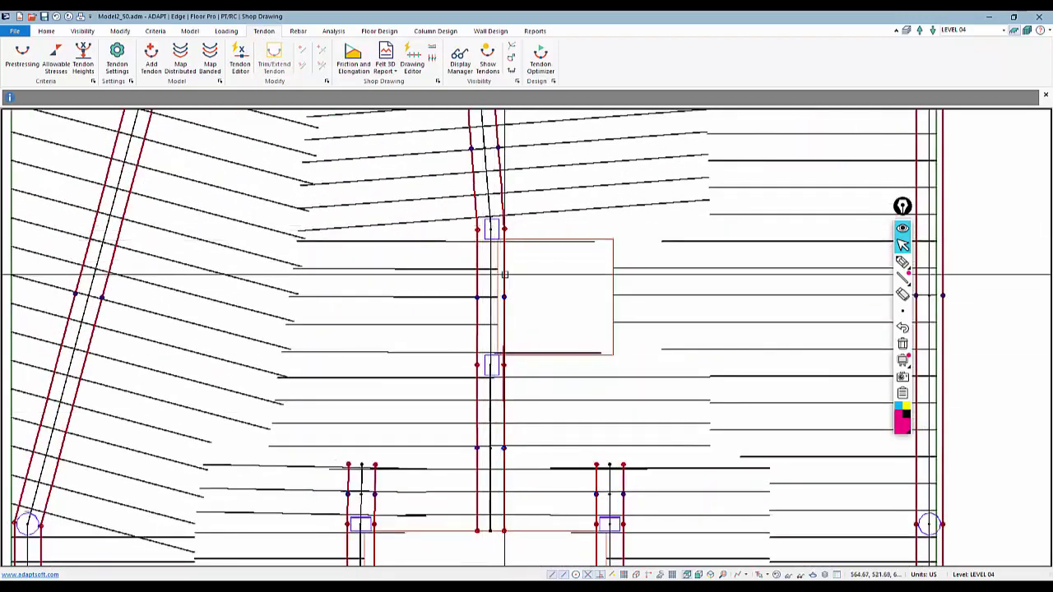
scroll(499, 278, up, 2)
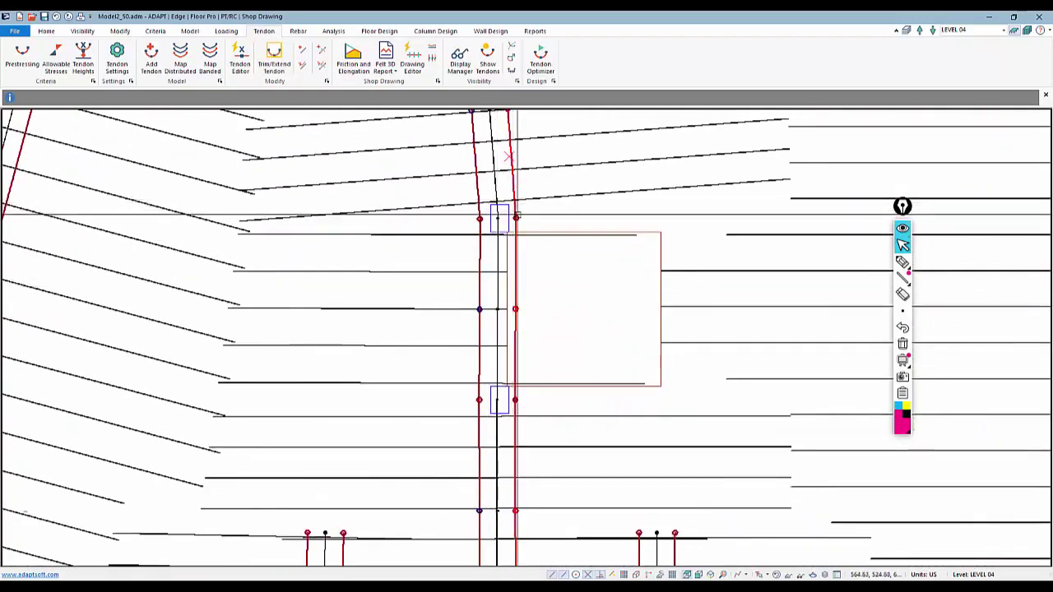
click(515, 217)
click(503, 219)
middle_drag(527, 322, 531, 235)
scroll(501, 318, up, 2)
click(526, 312)
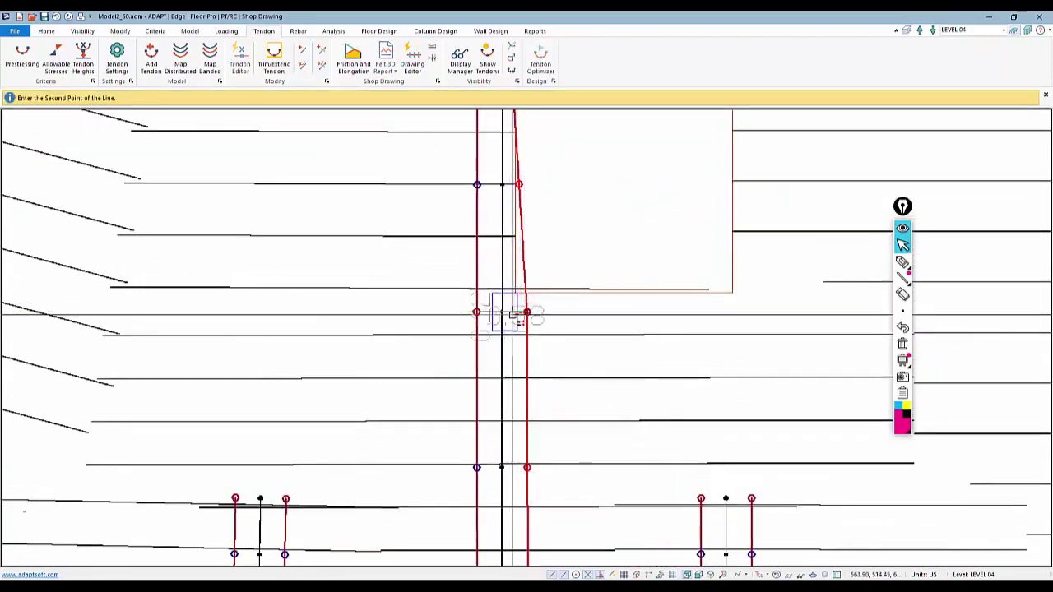
click(512, 315)
scroll(509, 324, down, 2)
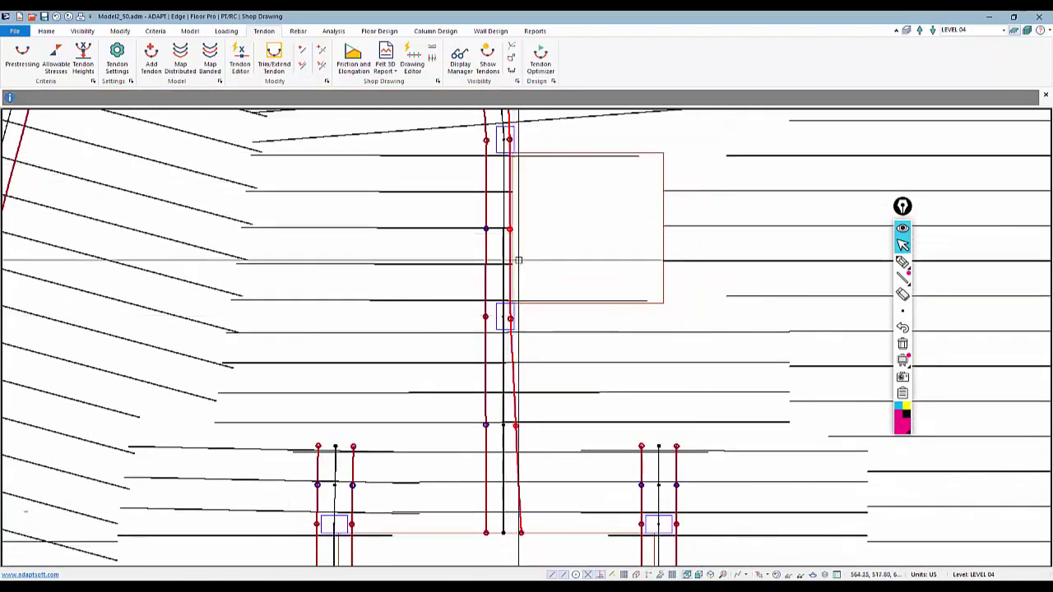
Move the inner banded tendon on the lower opening's right side onto its two columns, outside the opening edge
scroll(485, 275, down, 4)
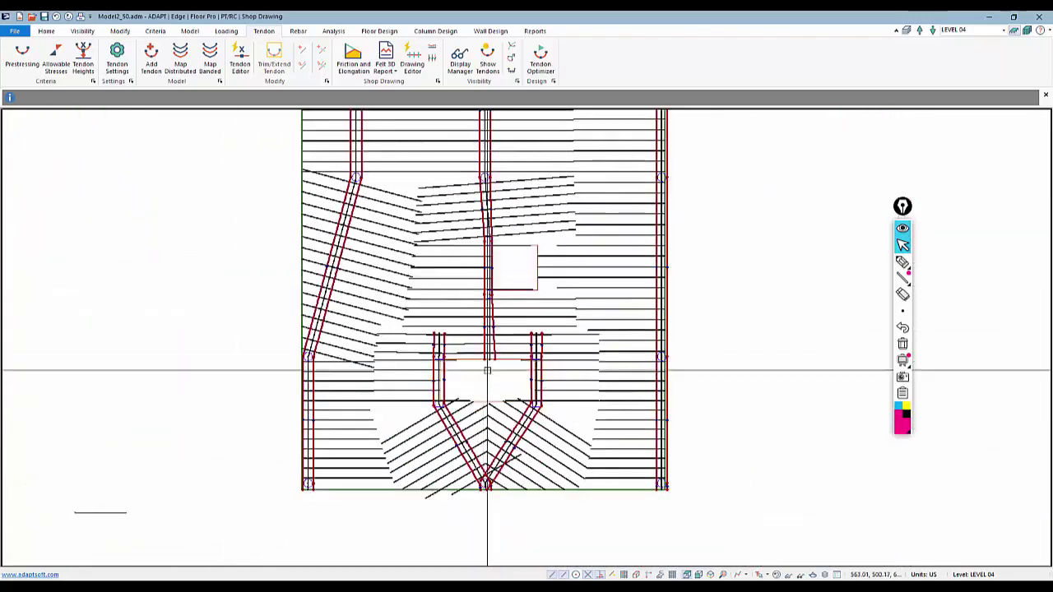
scroll(486, 369, up, 3)
scroll(505, 338, up, 2)
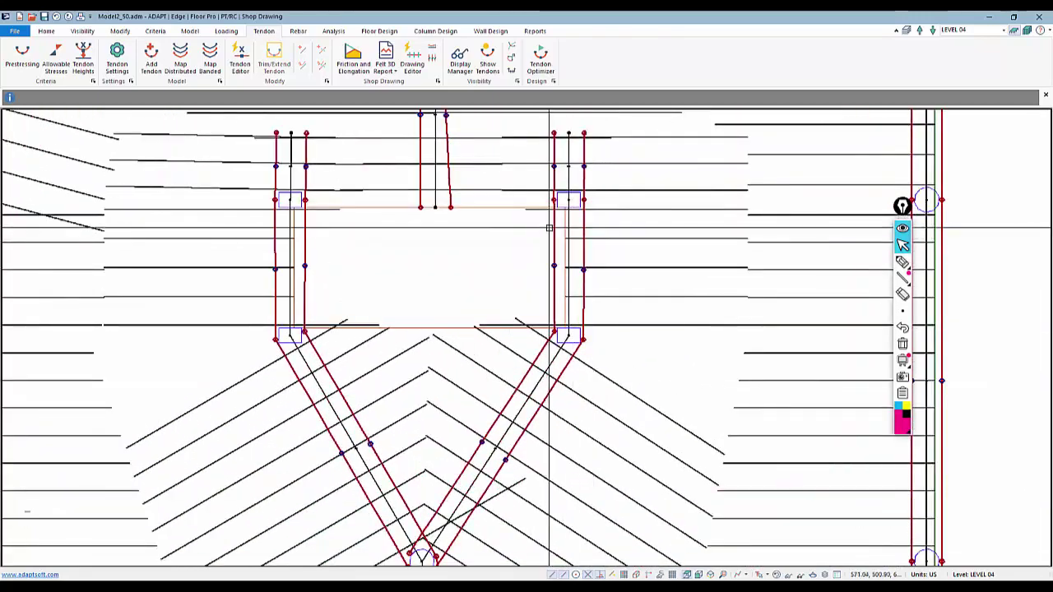
click(560, 200)
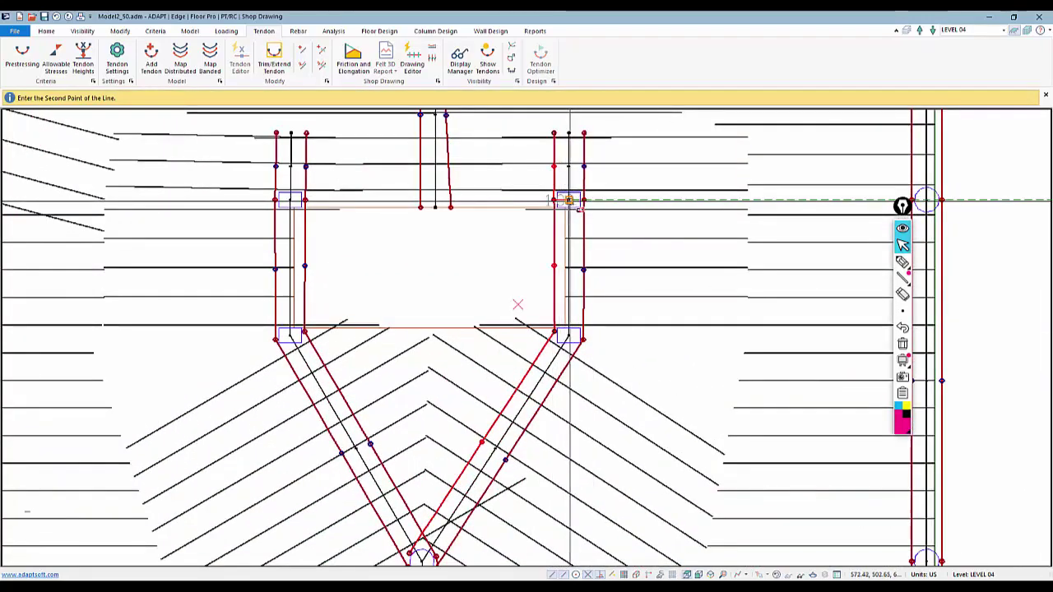
click(569, 331)
click(564, 334)
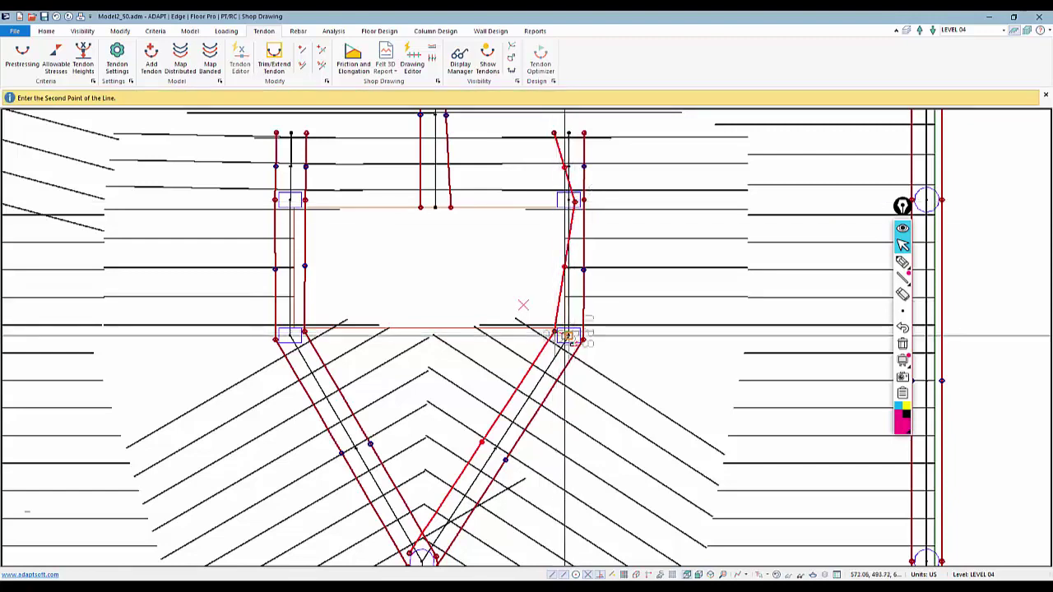
click(572, 336)
Move the inner banded tendon on the lower opening's left side onto its two columns, outside the opening edge
middle_drag(548, 283, 756, 323)
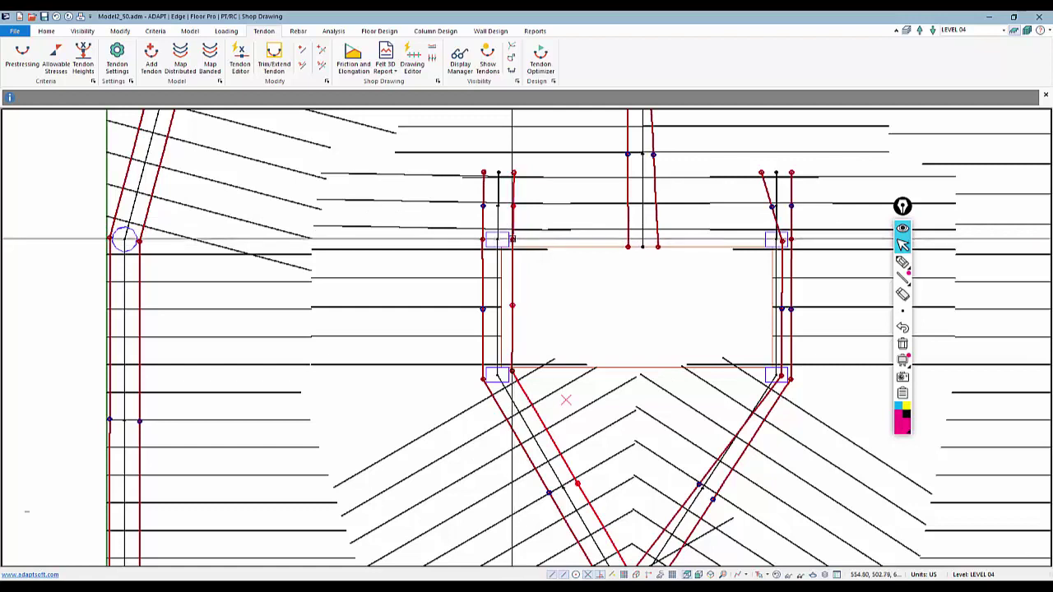
click(497, 239)
click(493, 239)
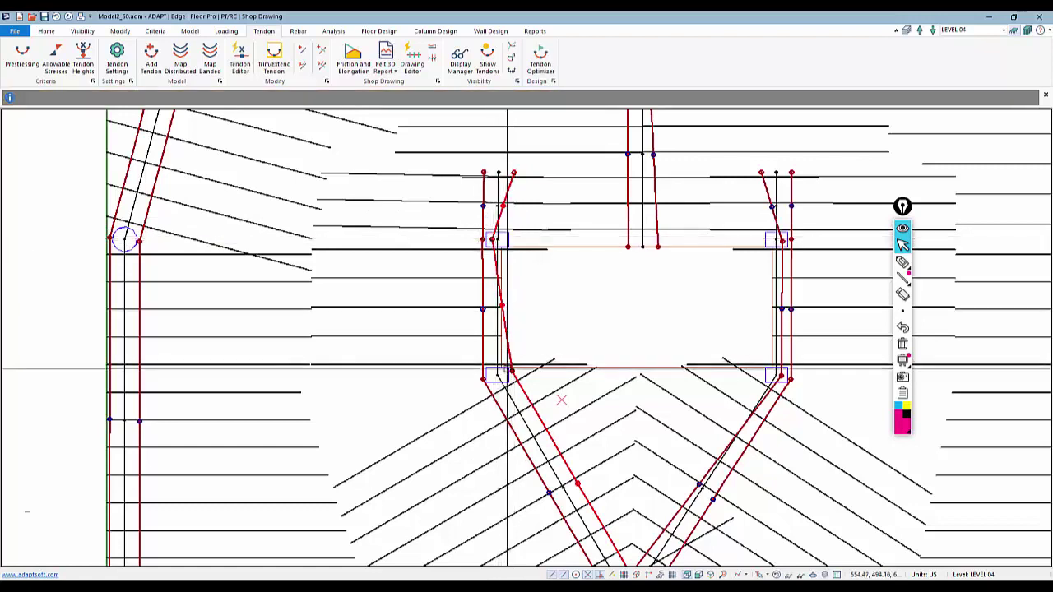
click(495, 378)
click(493, 375)
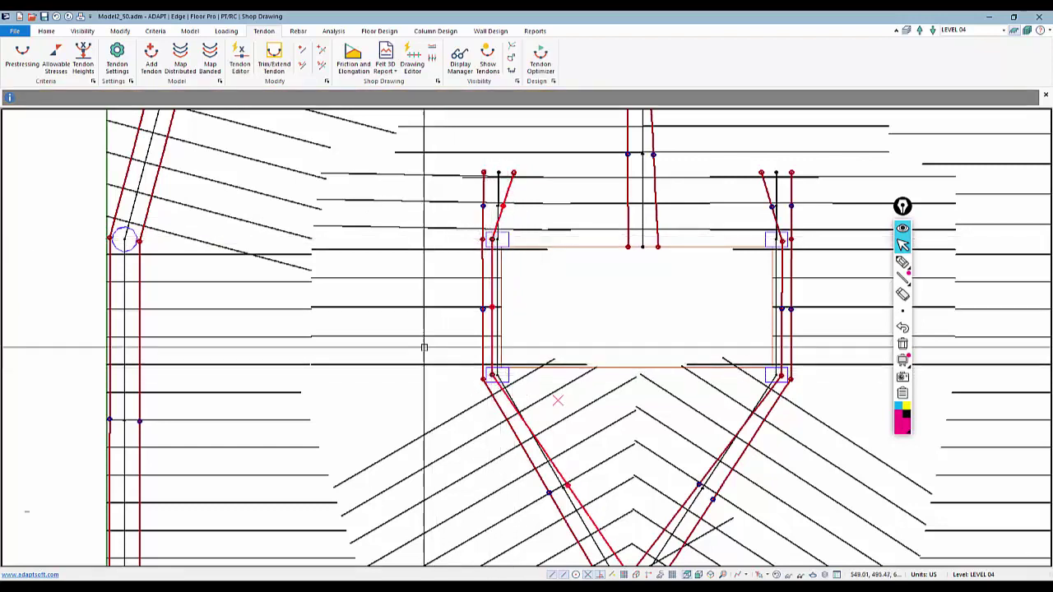
key(Escape)
Remove the banded tendon lying outside the right slab edge and set the remaining edge tendon to 12 strands
scroll(439, 285, down, 4)
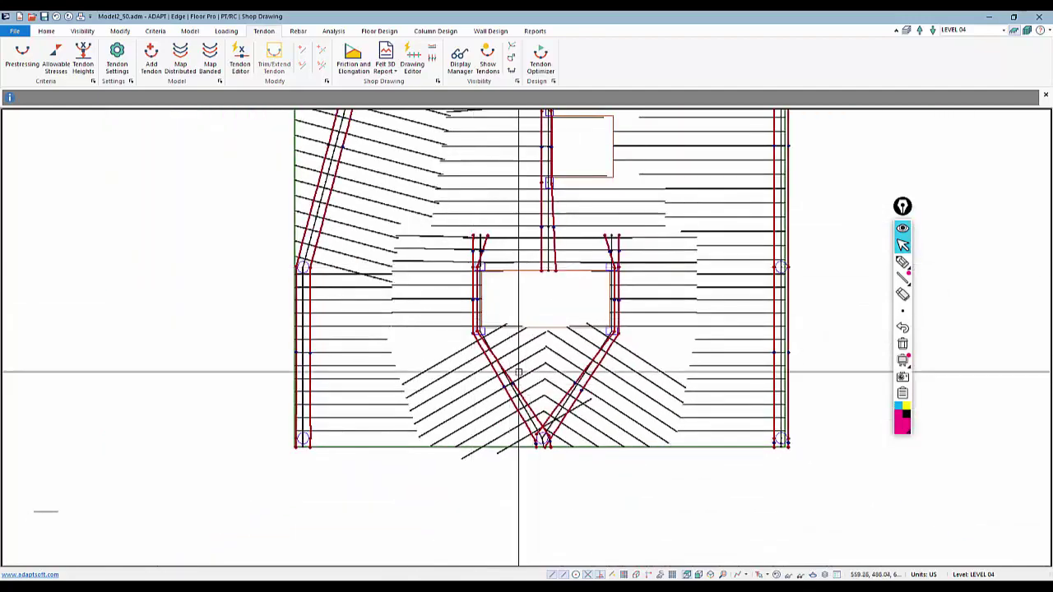
scroll(517, 306, down, 5)
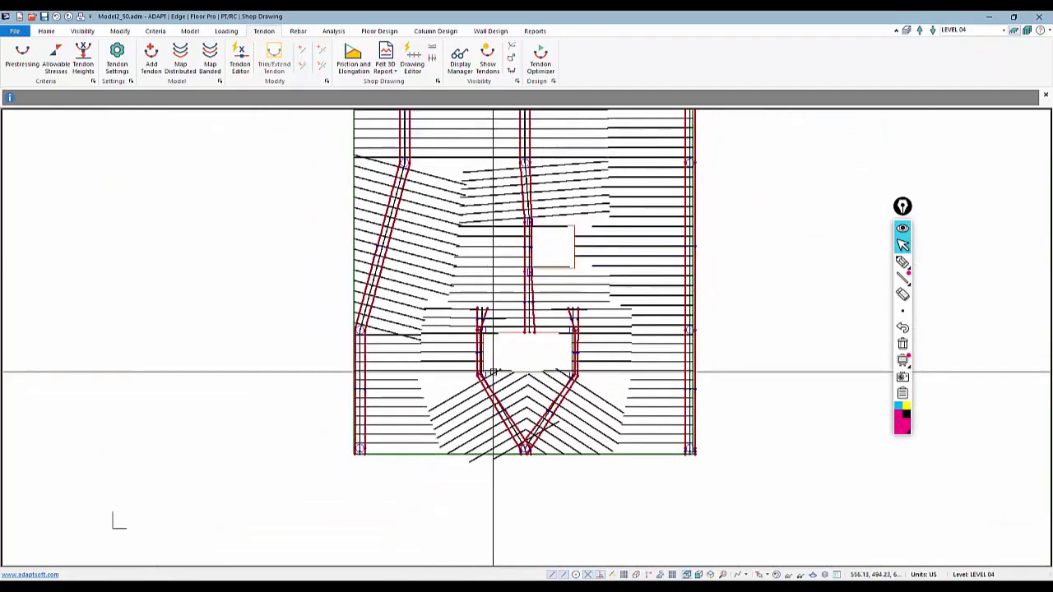
scroll(559, 301, up, 5)
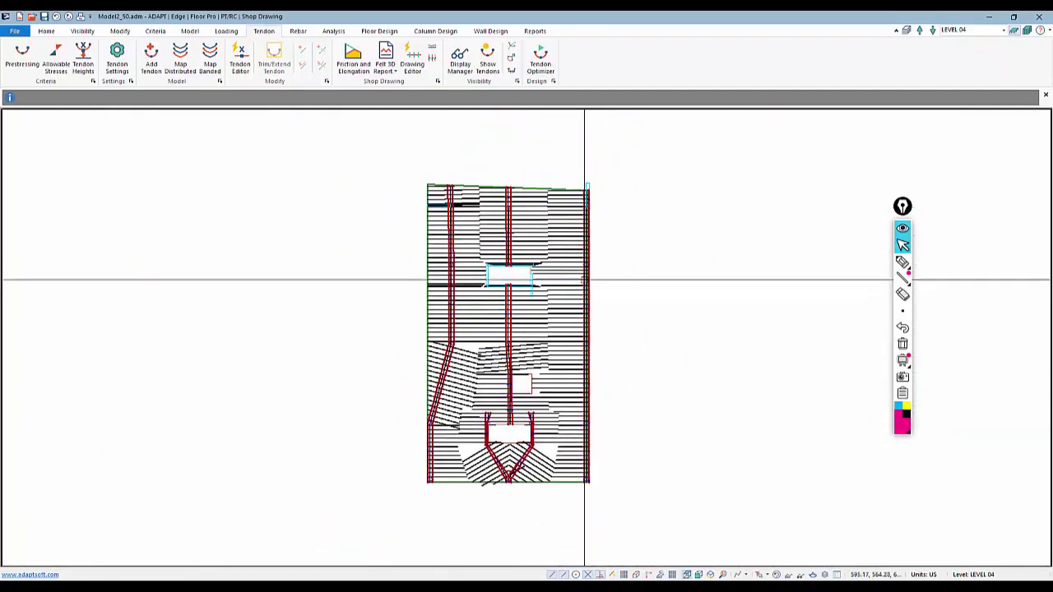
scroll(575, 256, up, 4)
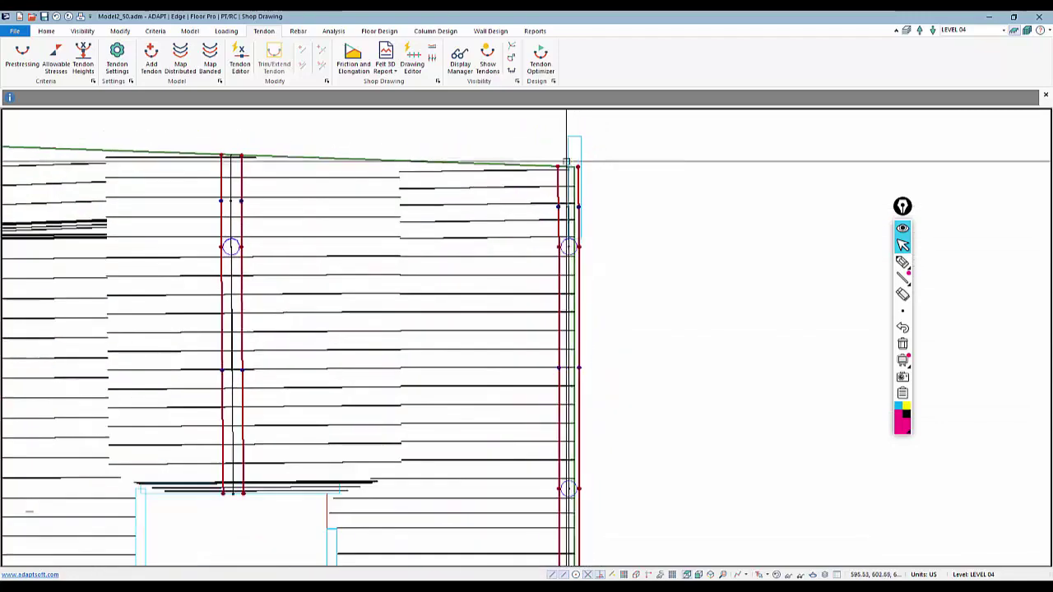
scroll(604, 277, down, 3)
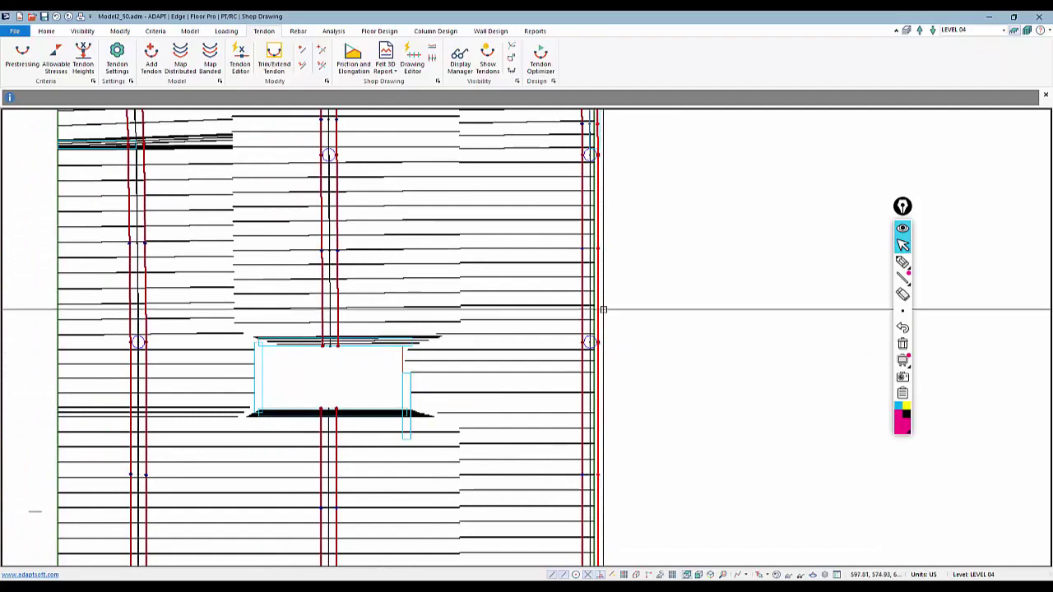
scroll(566, 337, down, 5)
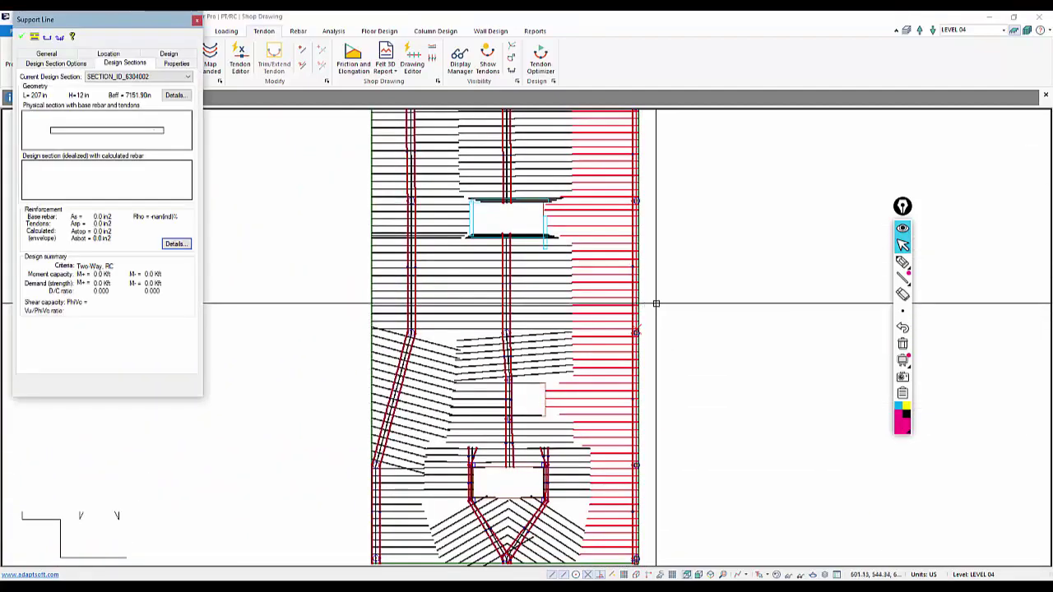
scroll(660, 296, up, 3)
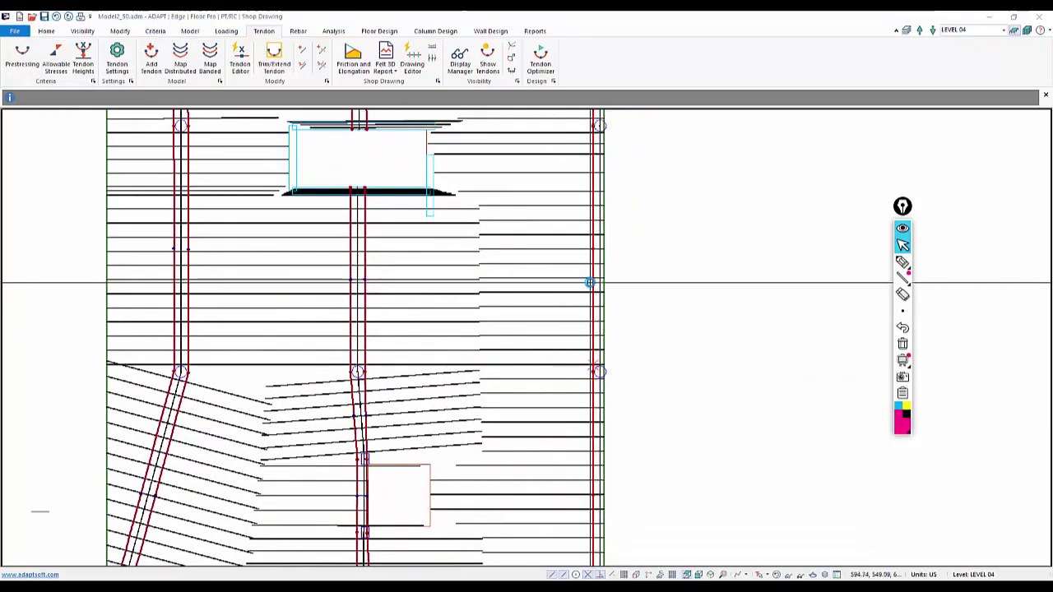
double_click(593, 282)
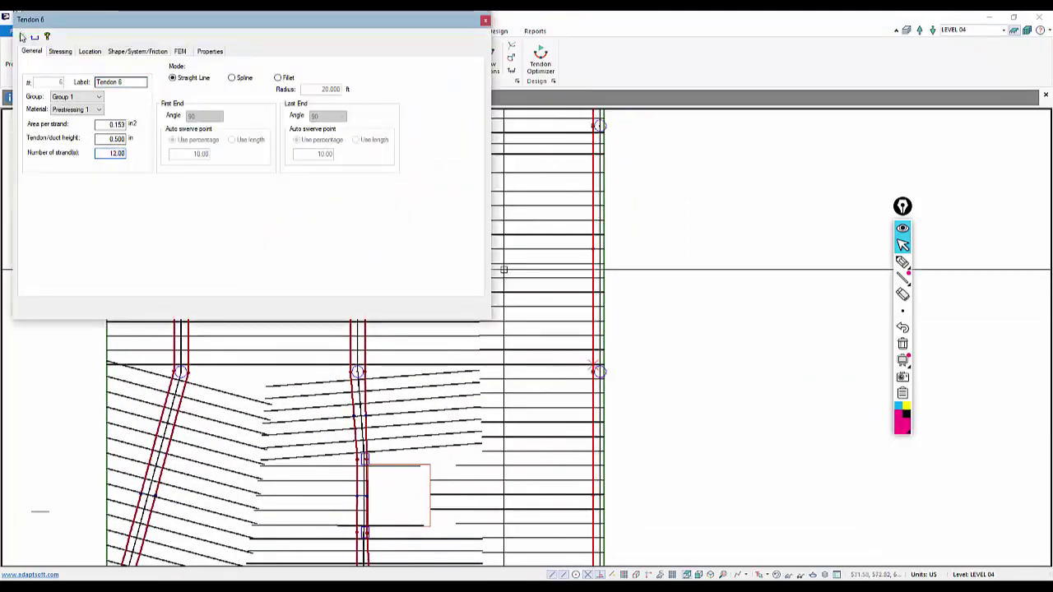
key(Escape)
scroll(667, 314, down, 5)
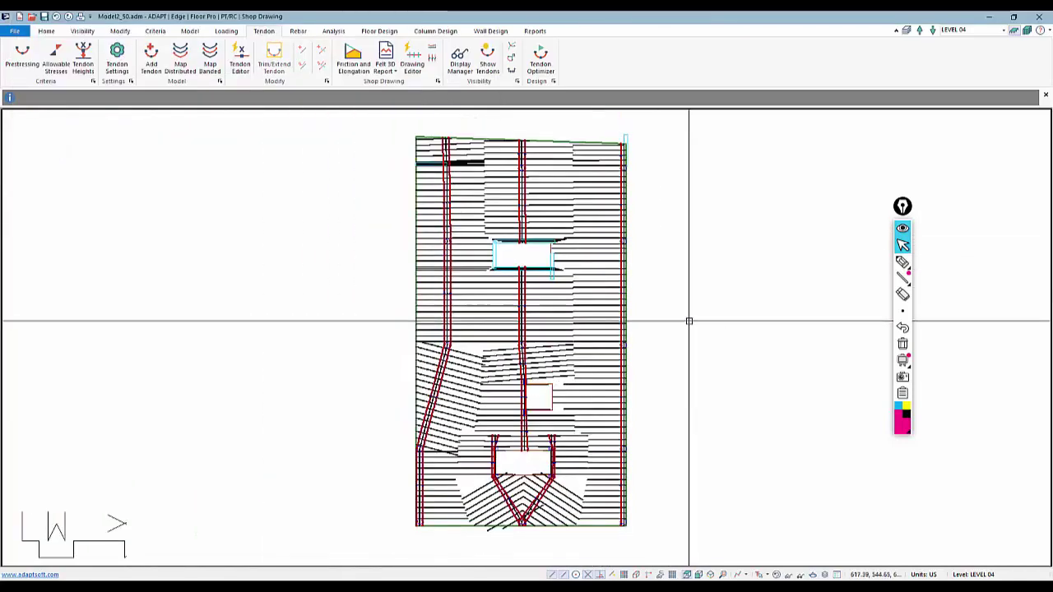
Hide the design sections and support lines so that only the tendons and slab geometry are displayed
middle_drag(591, 295, 613, 293)
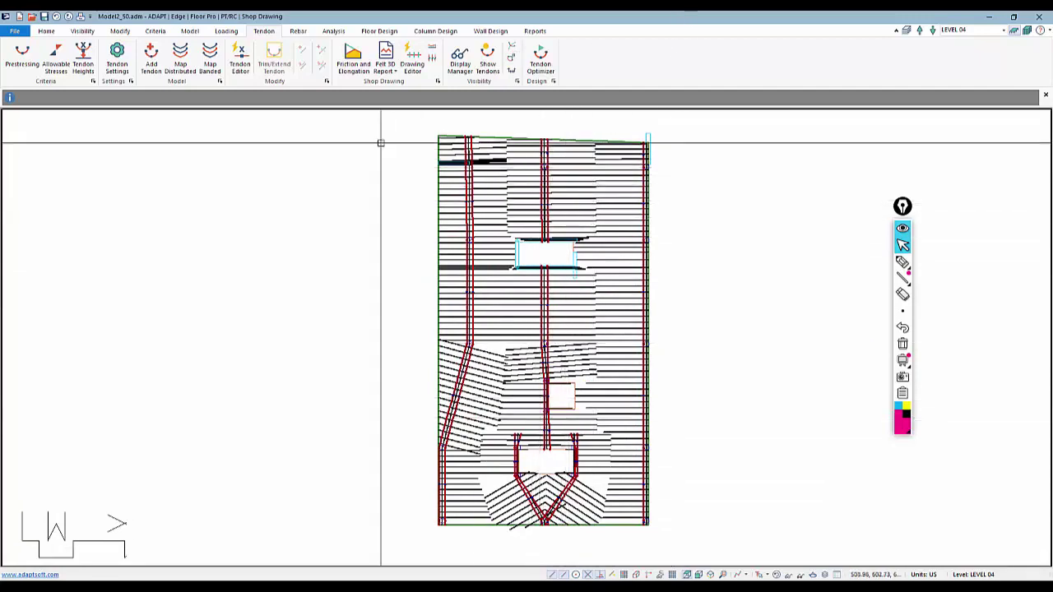
click(391, 32)
click(678, 60)
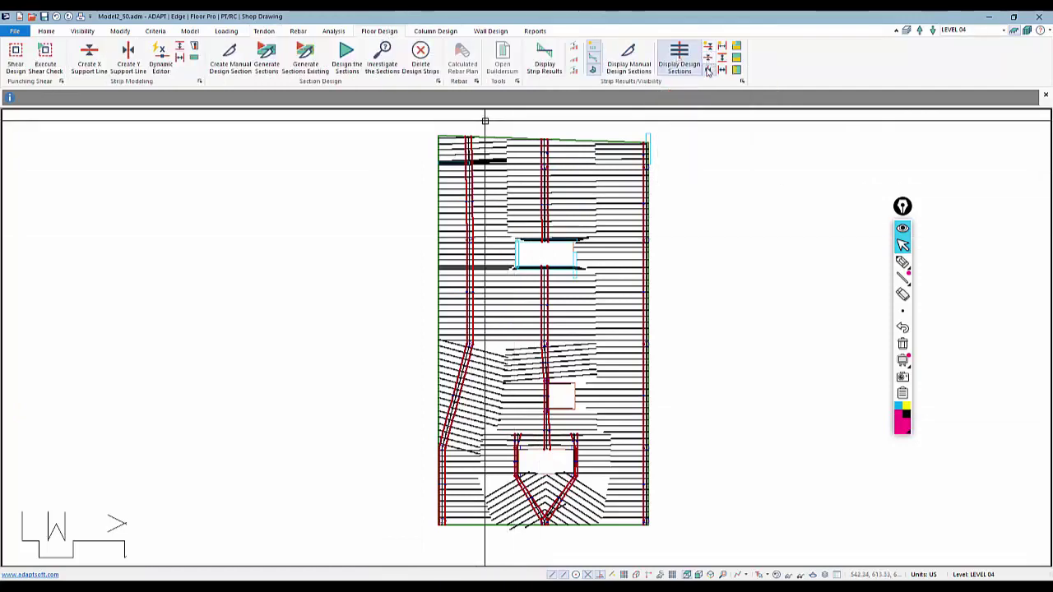
Use the dynamic Tendon Editor to apply the Cant Down end span shape to the two central tendons at the upper slab edge
click(262, 32)
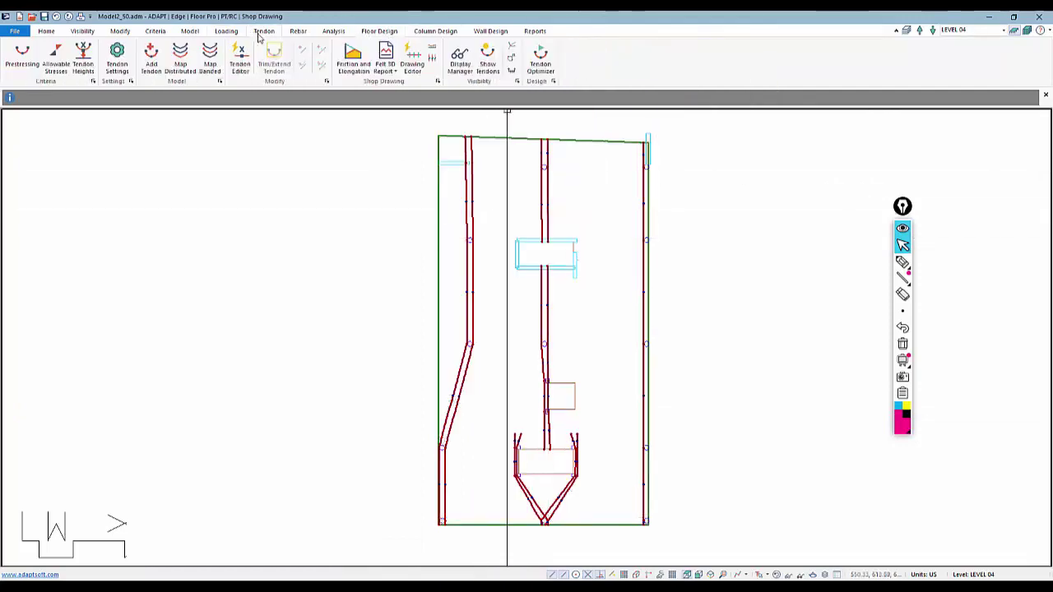
click(233, 66)
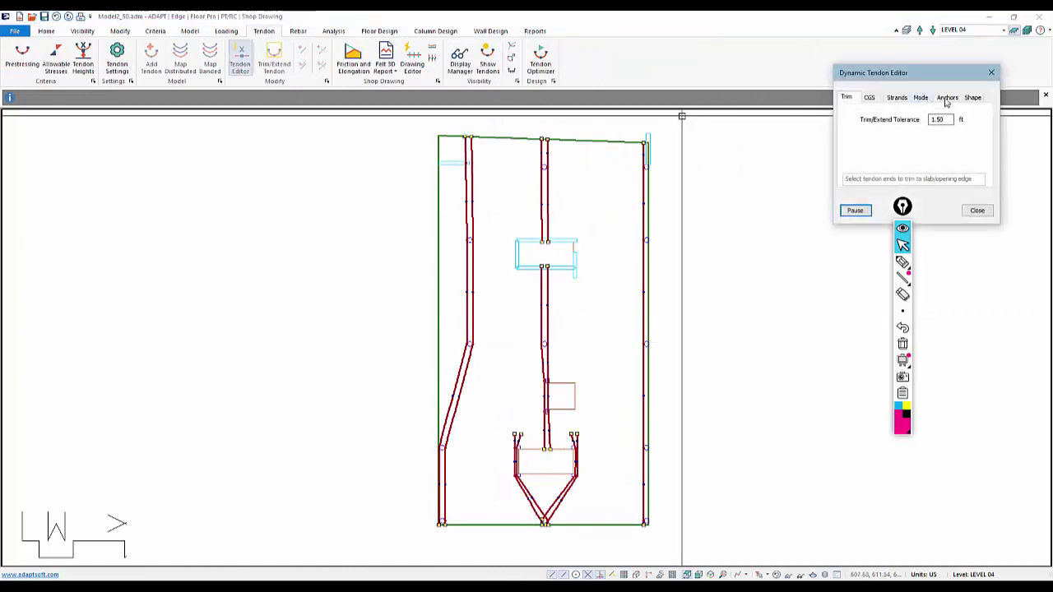
scroll(530, 205, up, 5)
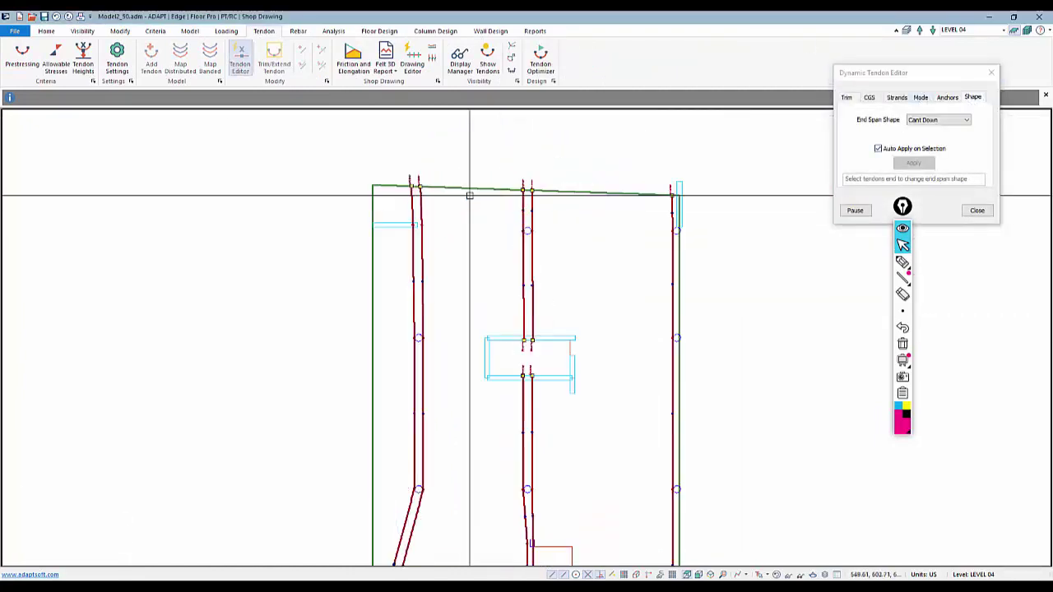
scroll(531, 206, up, 1)
drag(571, 225, 507, 199)
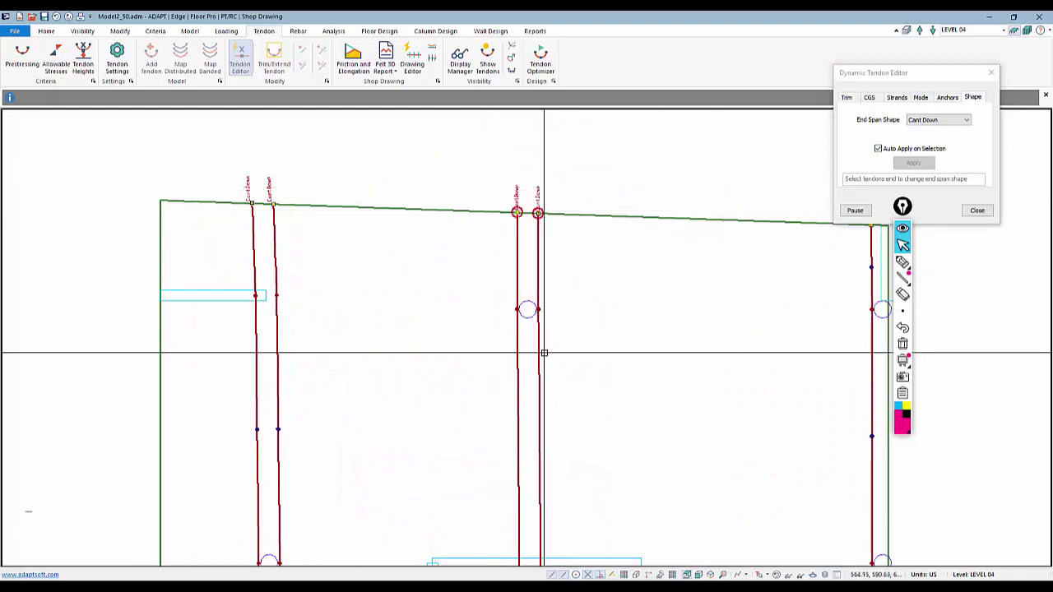
Examine the end span shapes of the central tendons above and below the walled upper opening
middle_drag(595, 373, 557, 216)
scroll(569, 218, down, 3)
scroll(531, 376, down, 1)
scroll(555, 395, up, 2)
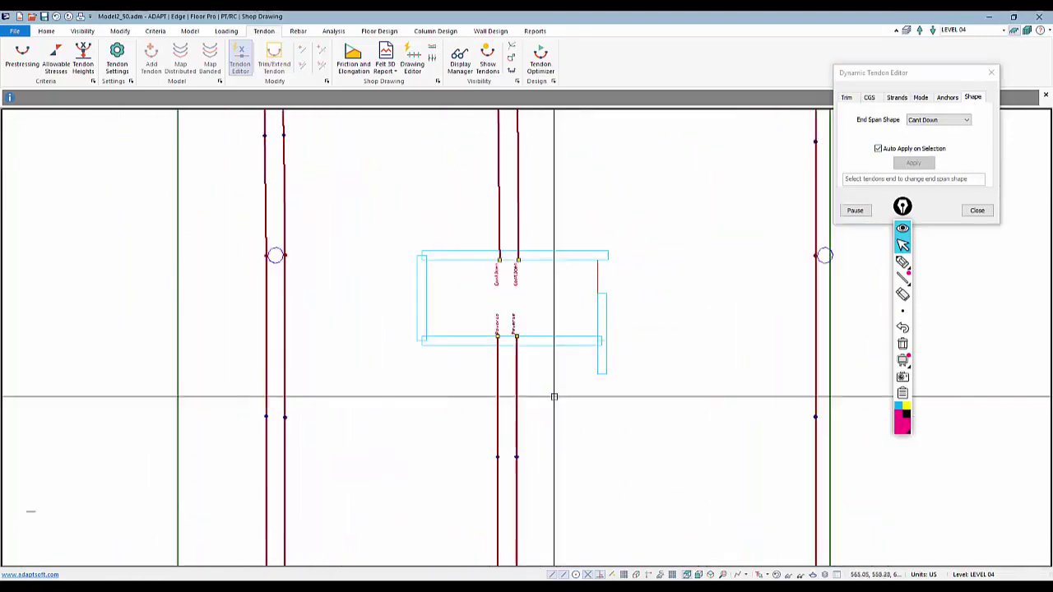
scroll(542, 396, down, 3)
scroll(542, 397, down, 1)
scroll(526, 298, up, 3)
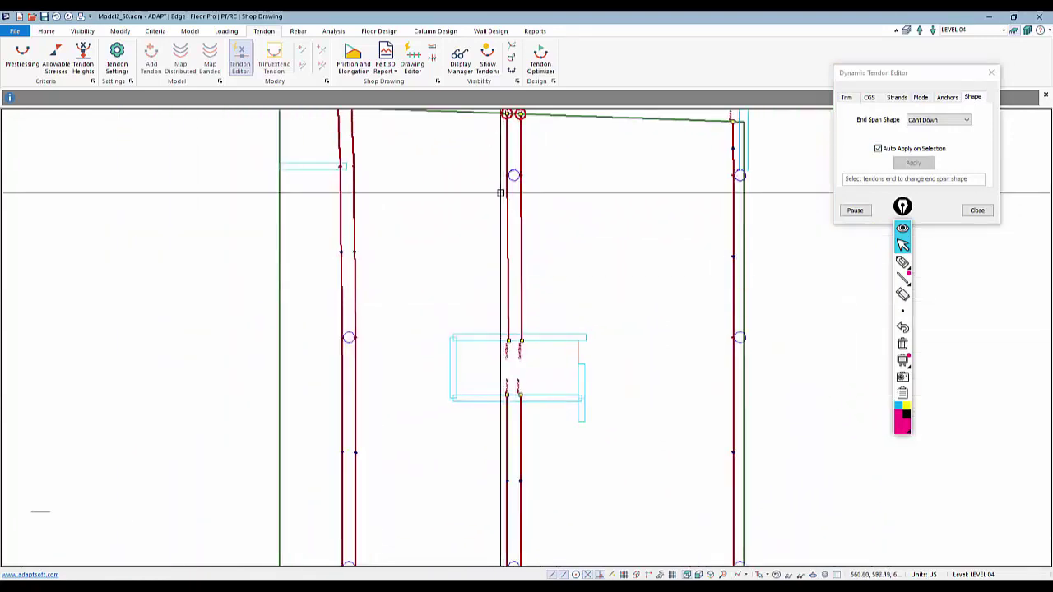
middle_drag(482, 235, 500, 207)
scroll(499, 239, up, 2)
scroll(500, 274, up, 1)
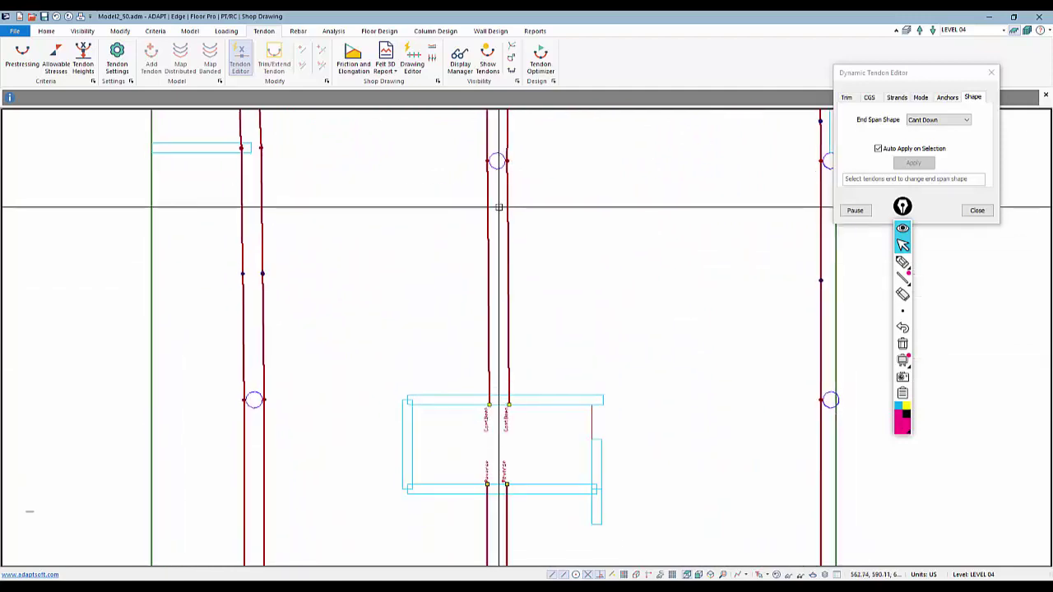
scroll(498, 254, down, 4)
scroll(487, 406, up, 3)
middle_drag(487, 406, 486, 271)
scroll(491, 264, up, 1)
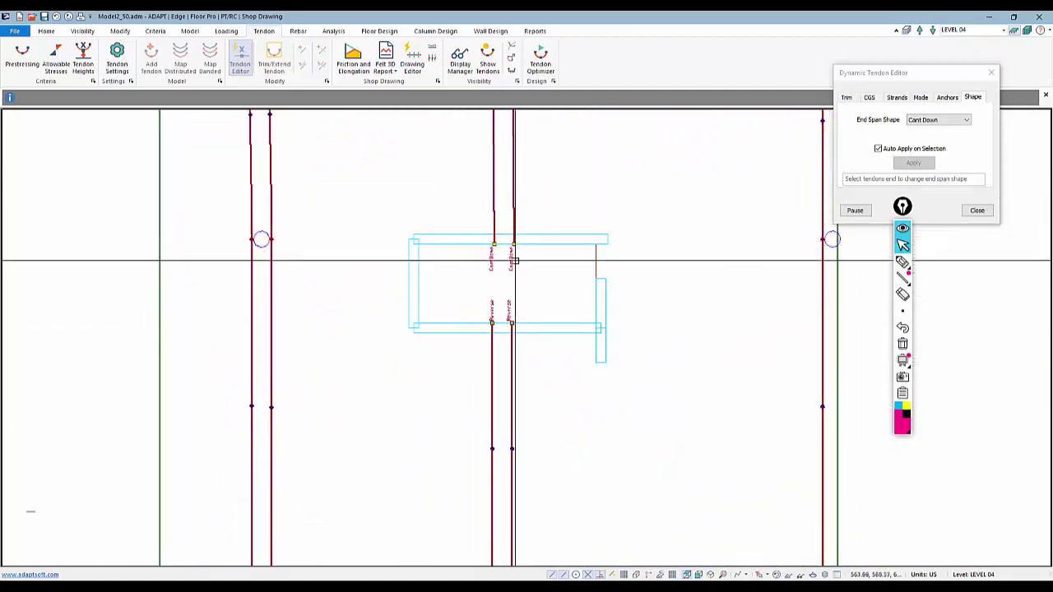
Apply the Cant Down end span shape to the four tendon ends just above the corners of the lower opening
click(959, 120)
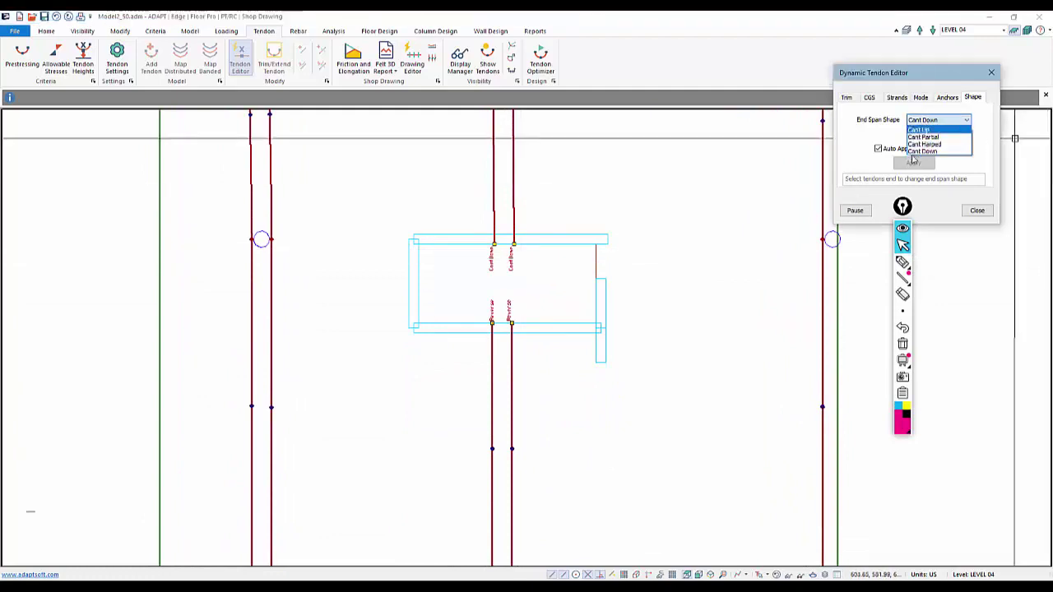
click(924, 152)
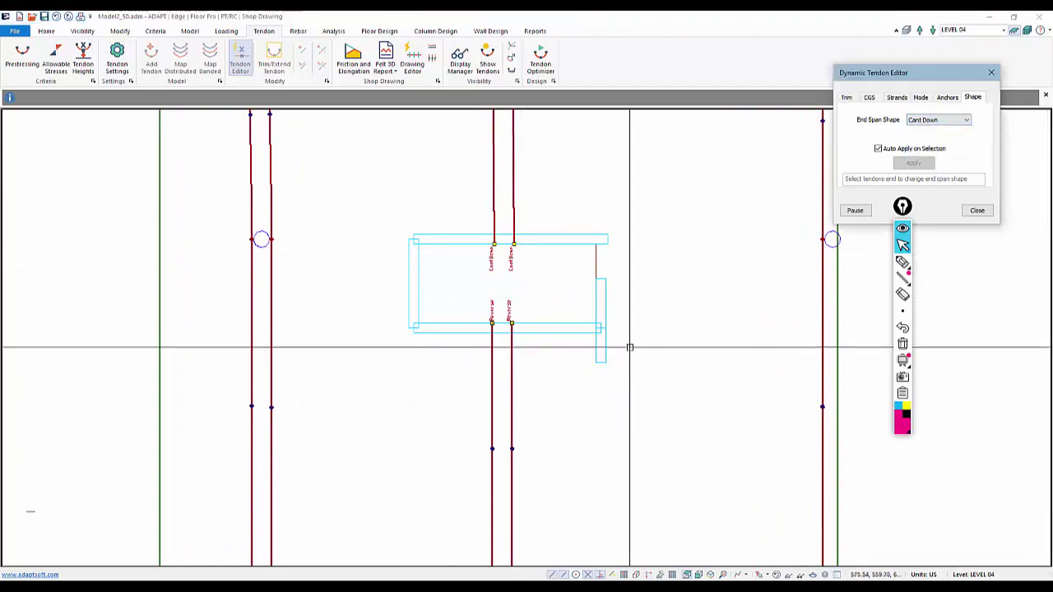
middle_drag(576, 348, 585, 207)
scroll(584, 206, down, 4)
scroll(518, 251, up, 2)
middle_drag(526, 297, 516, 256)
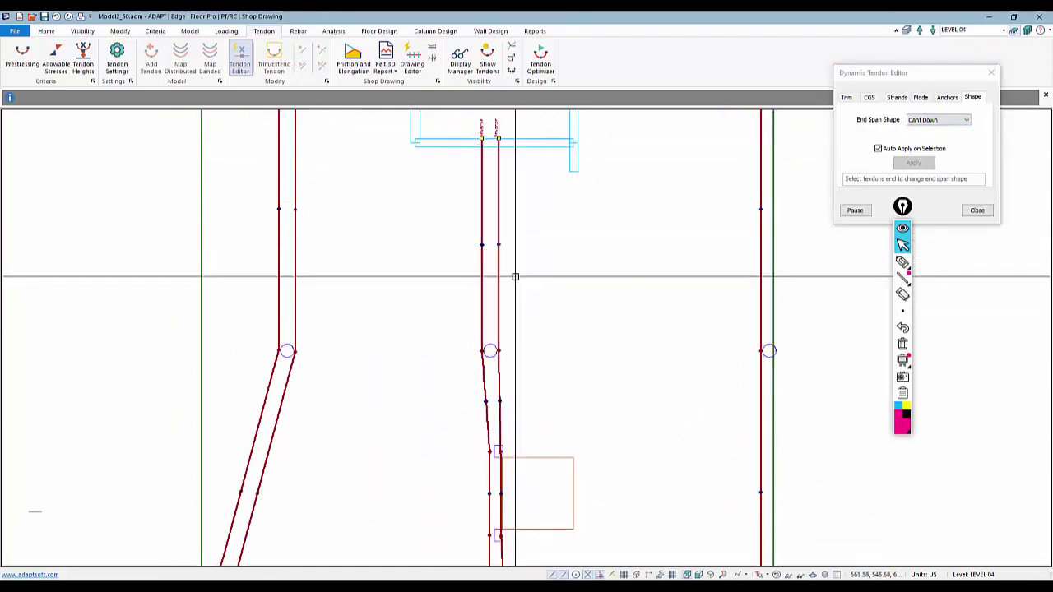
middle_drag(572, 345, 584, 156)
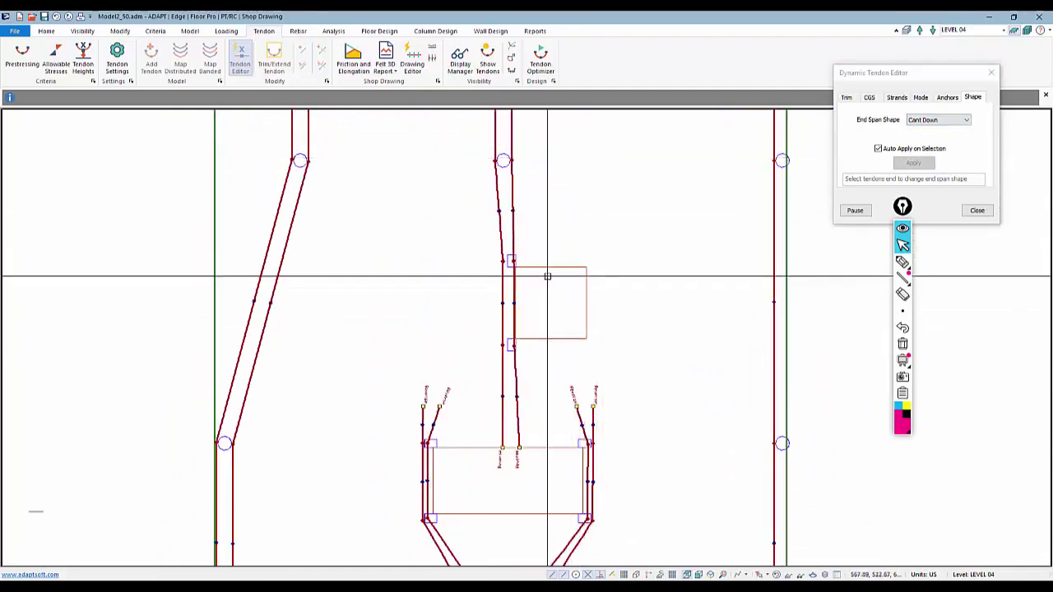
middle_drag(518, 286, 546, 232)
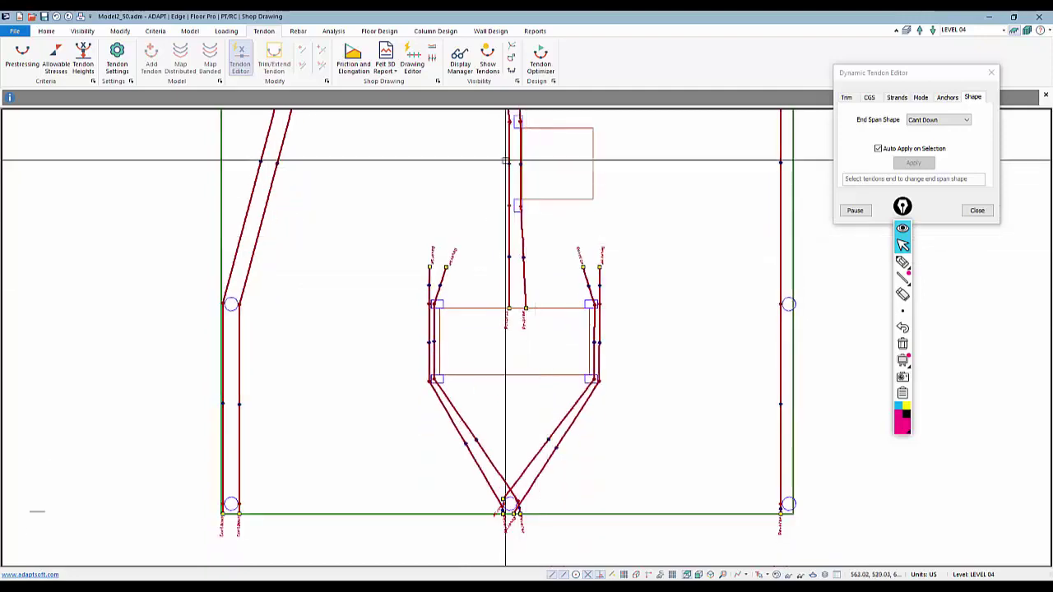
scroll(522, 342, up, 2)
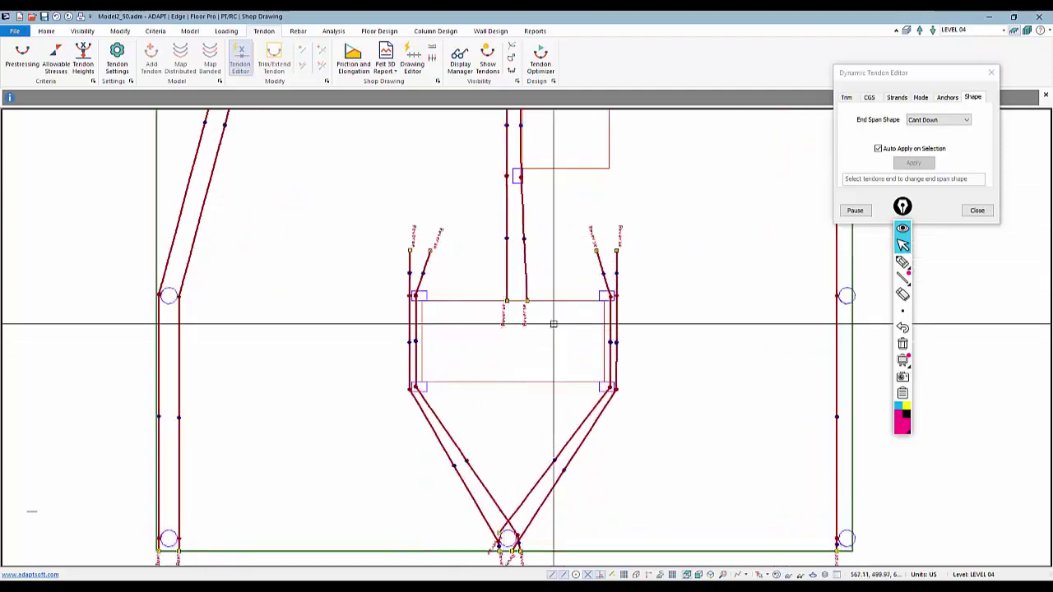
scroll(547, 331, down, 2)
middle_drag(482, 385, 607, 349)
scroll(544, 246, up, 4)
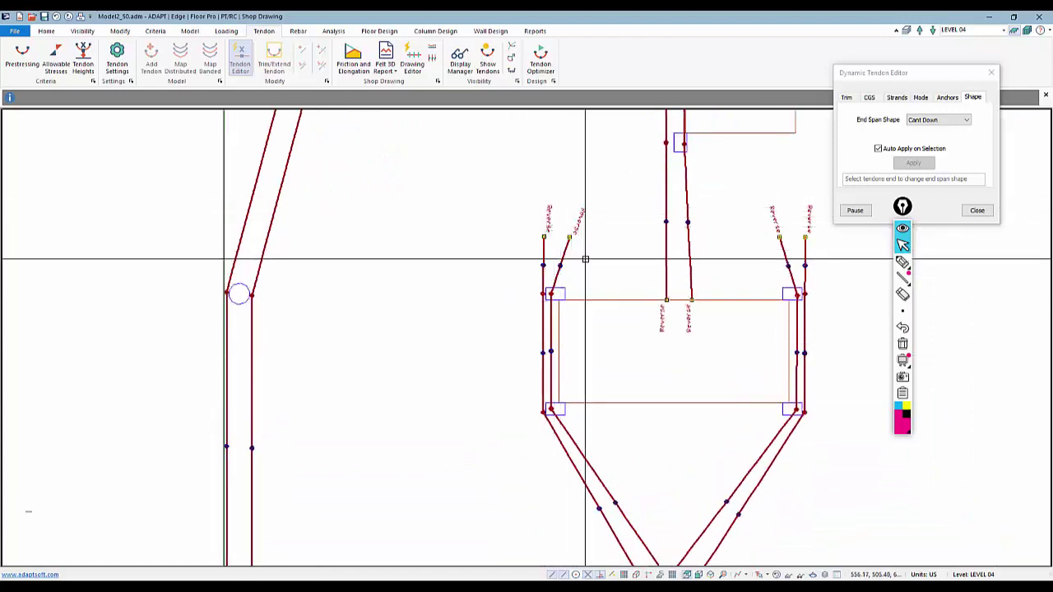
drag(601, 258, 531, 210)
middle_drag(714, 279, 478, 261)
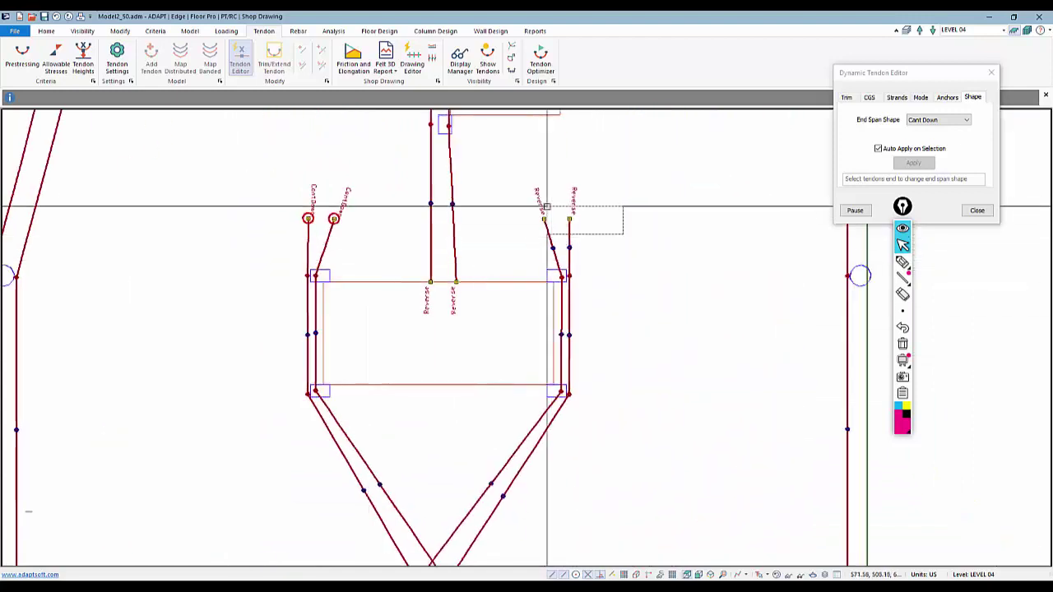
Apply the Cant Down end span shape to the two slanting tendons from the opening's left side, at the lower slab edge's middle column
middle_drag(477, 364, 595, 216)
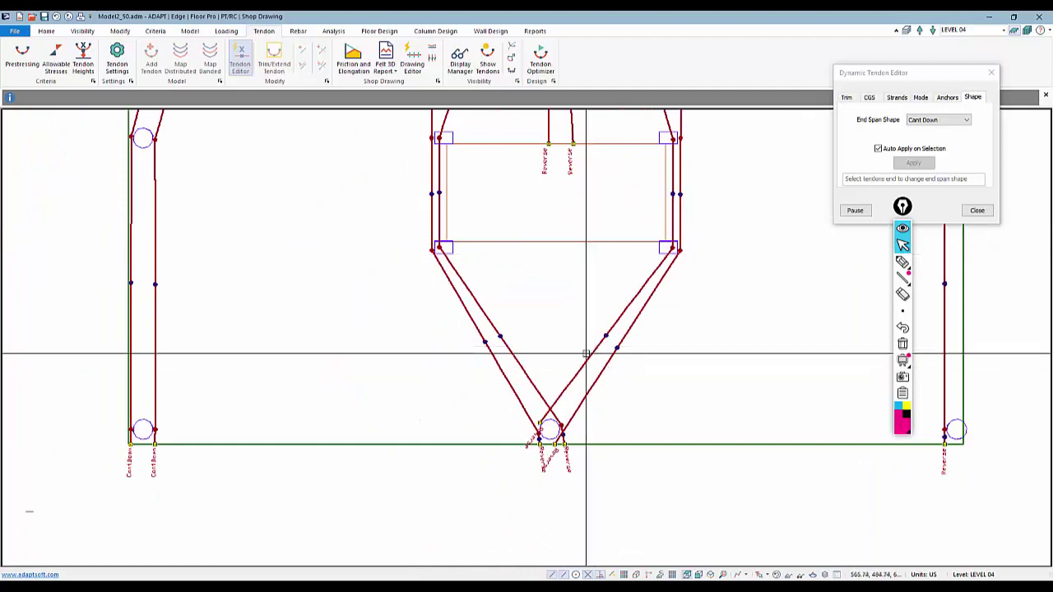
middle_drag(587, 353, 540, 234)
scroll(540, 233, up, 2)
scroll(470, 342, down, 3)
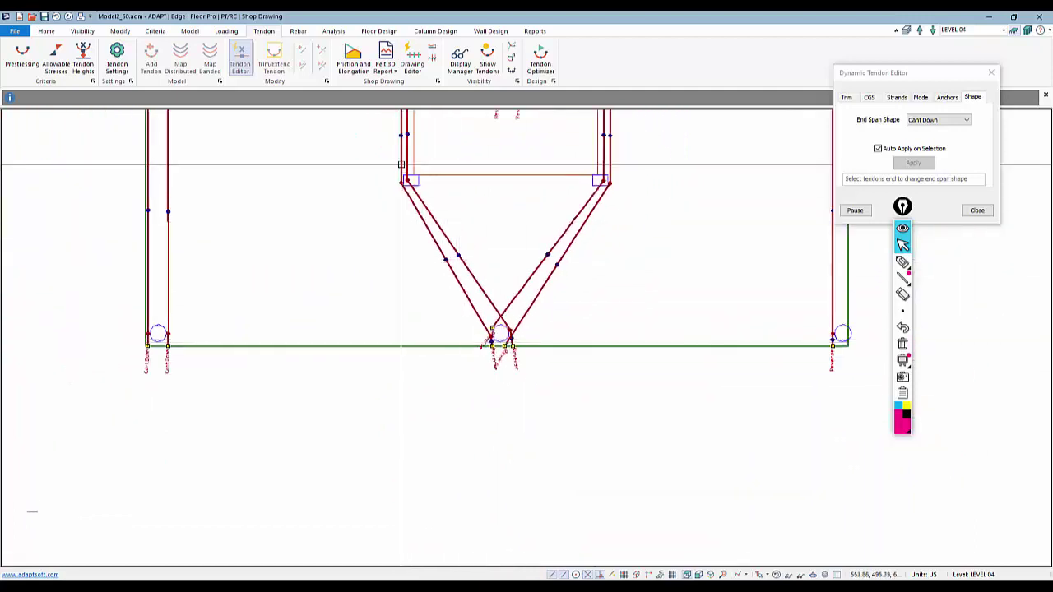
scroll(487, 344, up, 2)
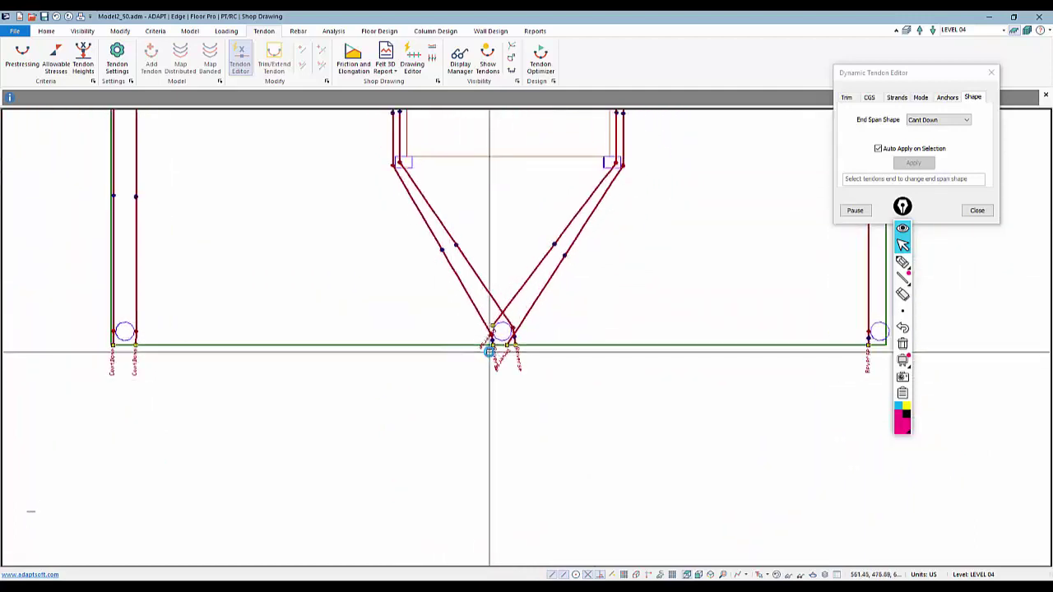
scroll(494, 351, up, 2)
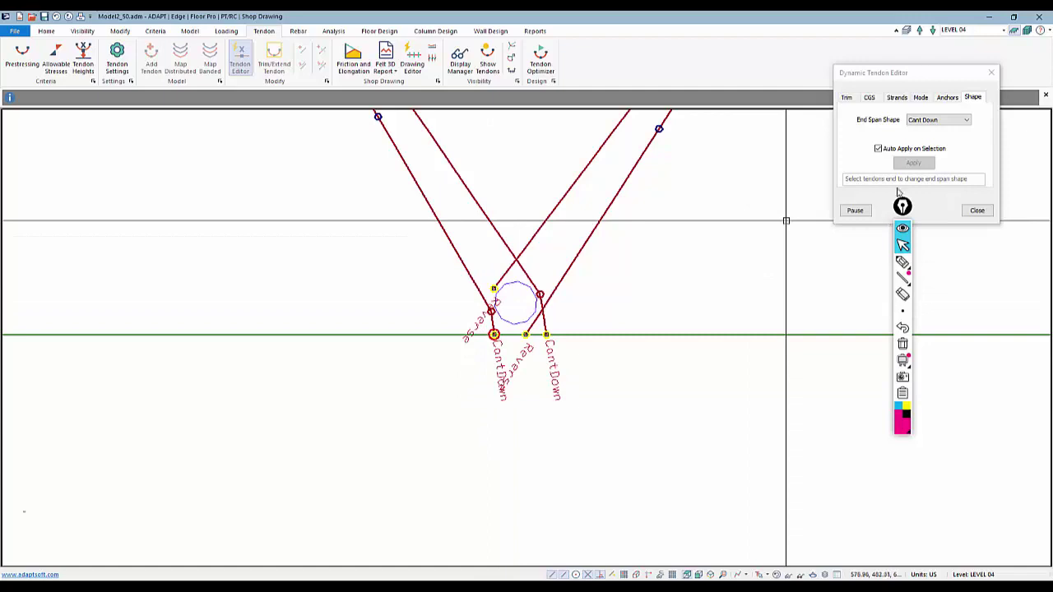
Set the CGS of the two tendon control points beside the lower middle column to 6.00 in and close the editor
click(870, 97)
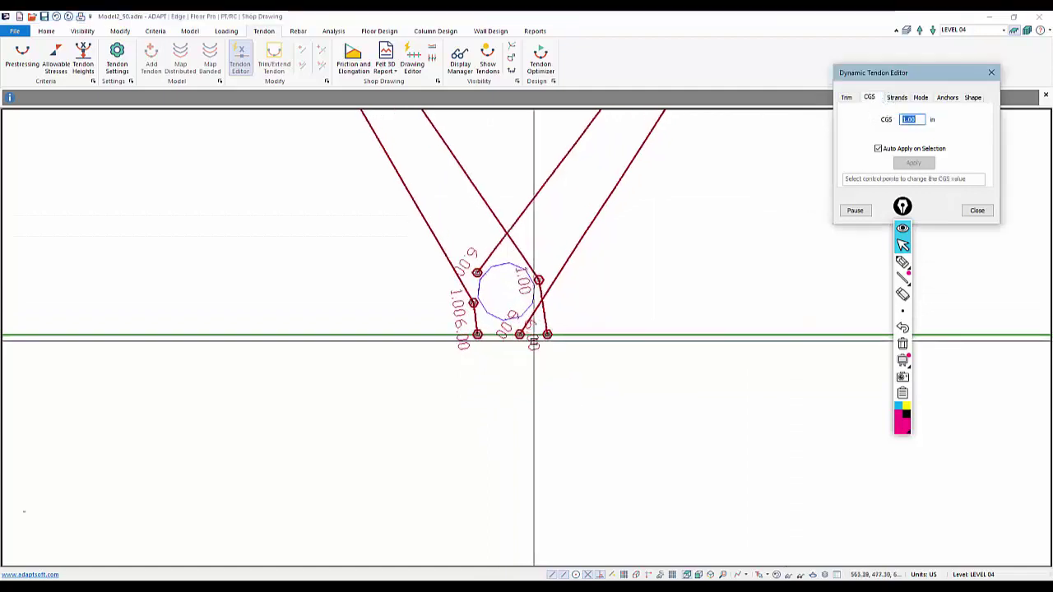
text(6)
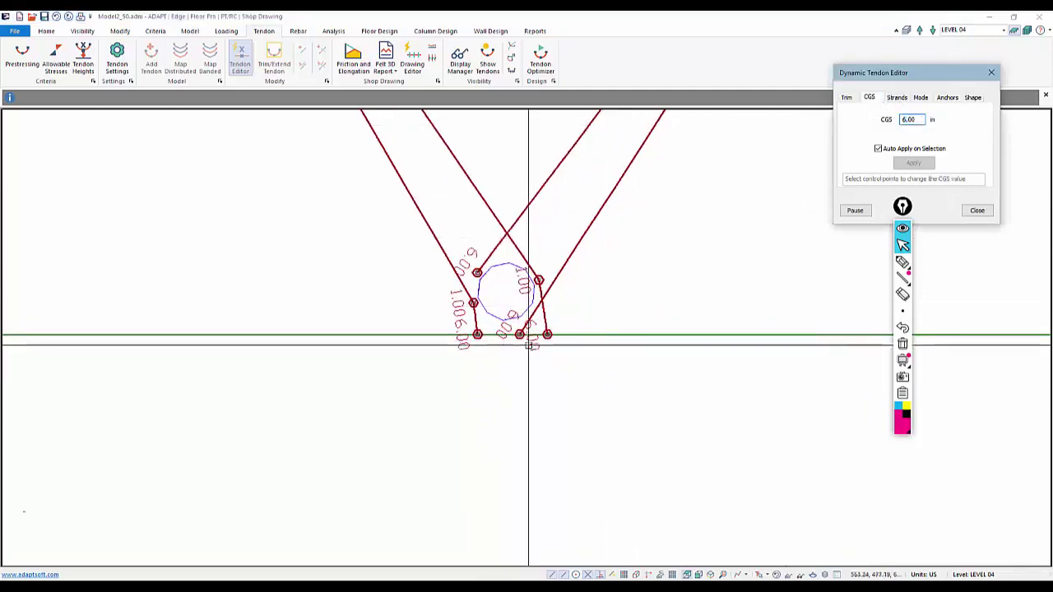
click(539, 281)
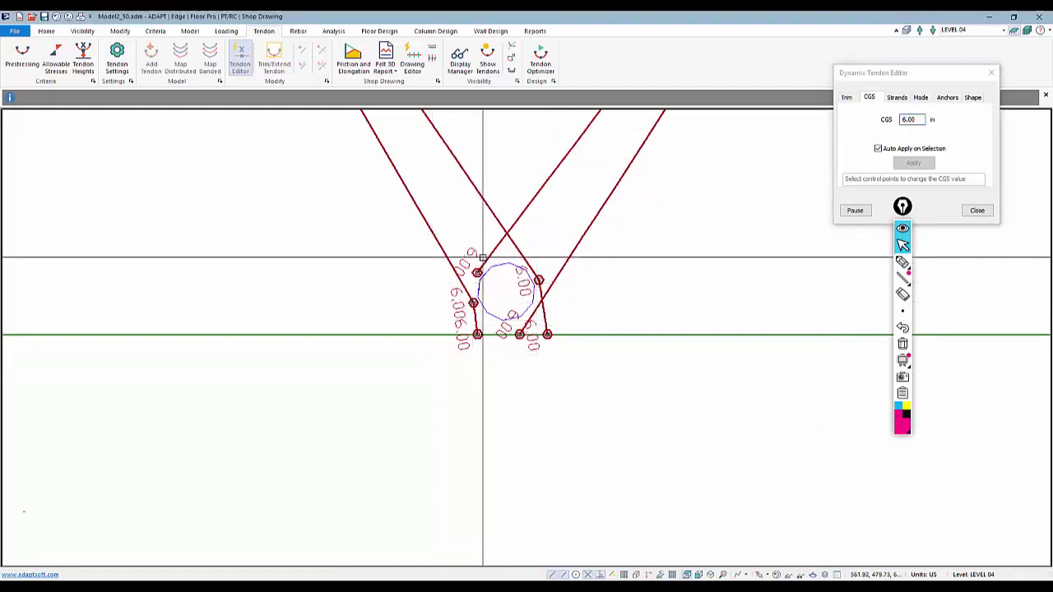
click(977, 210)
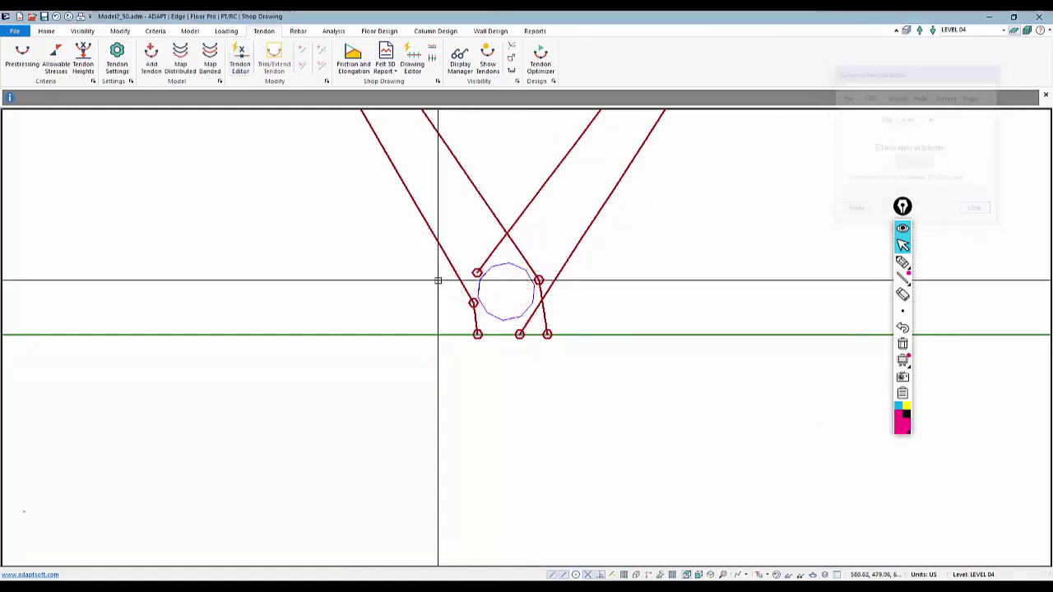
Move the short tendon end at the lower middle column onto the slab edge and shift the adjacent tendon's control point inside the column
click(476, 273)
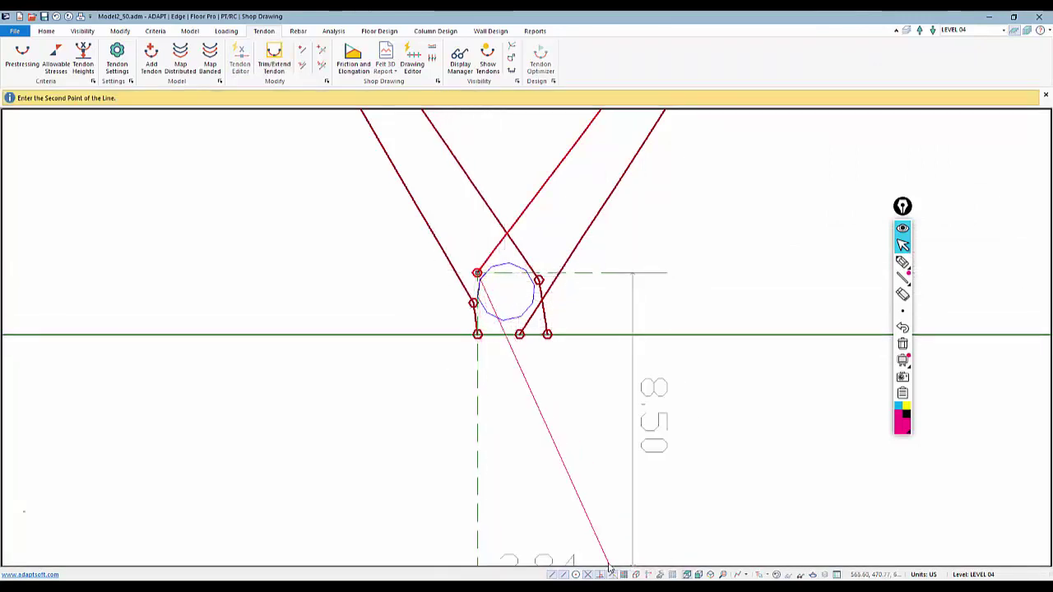
click(458, 334)
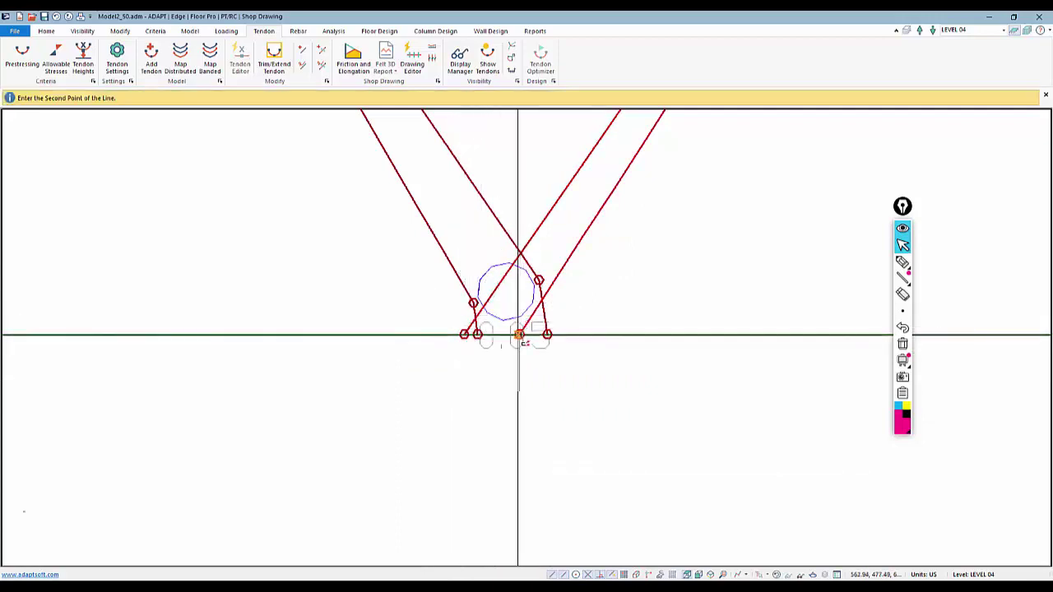
click(538, 279)
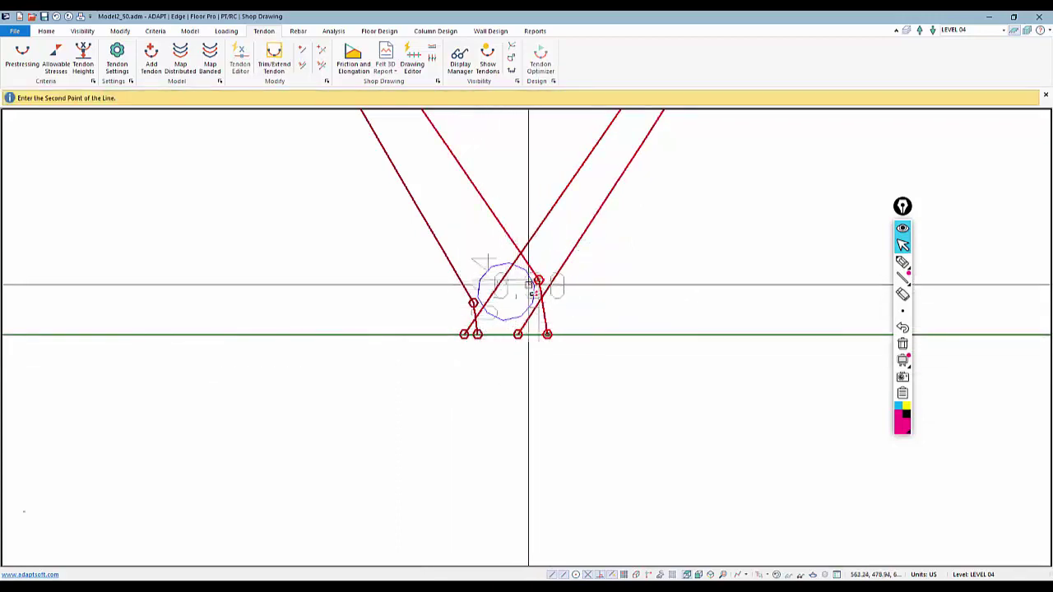
click(523, 286)
click(473, 332)
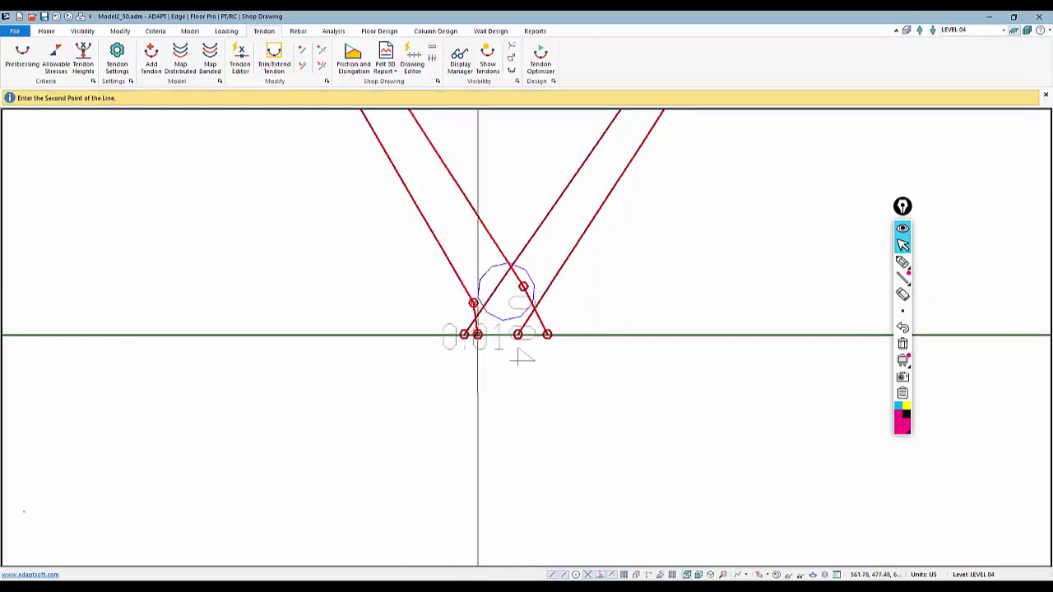
Reopen the dynamic Tendon Editor in its CGS mode to display the control point heights on all banded tendons
scroll(491, 335, down, 5)
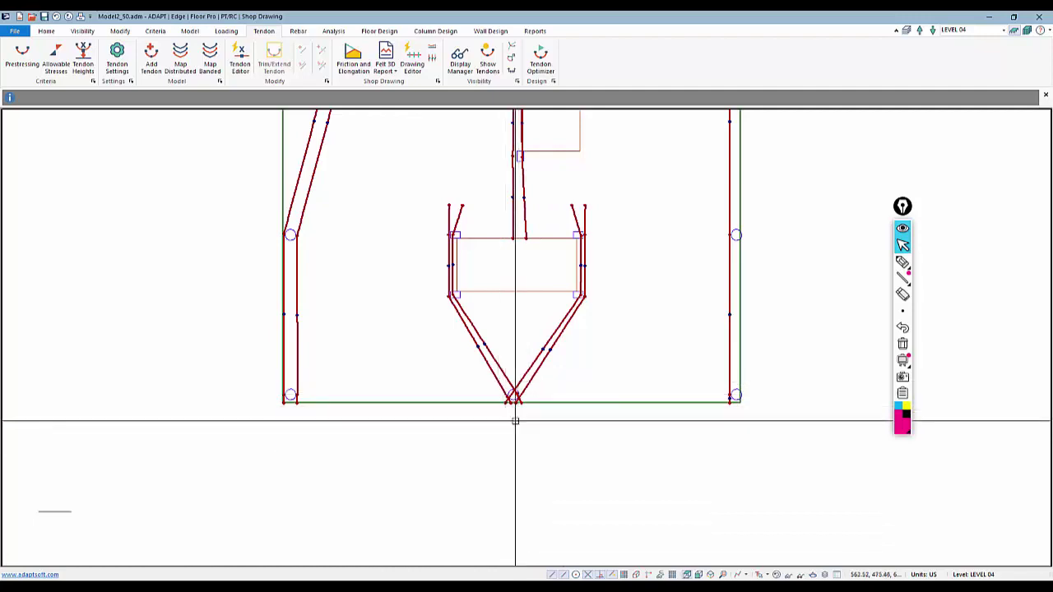
scroll(515, 421, down, 2)
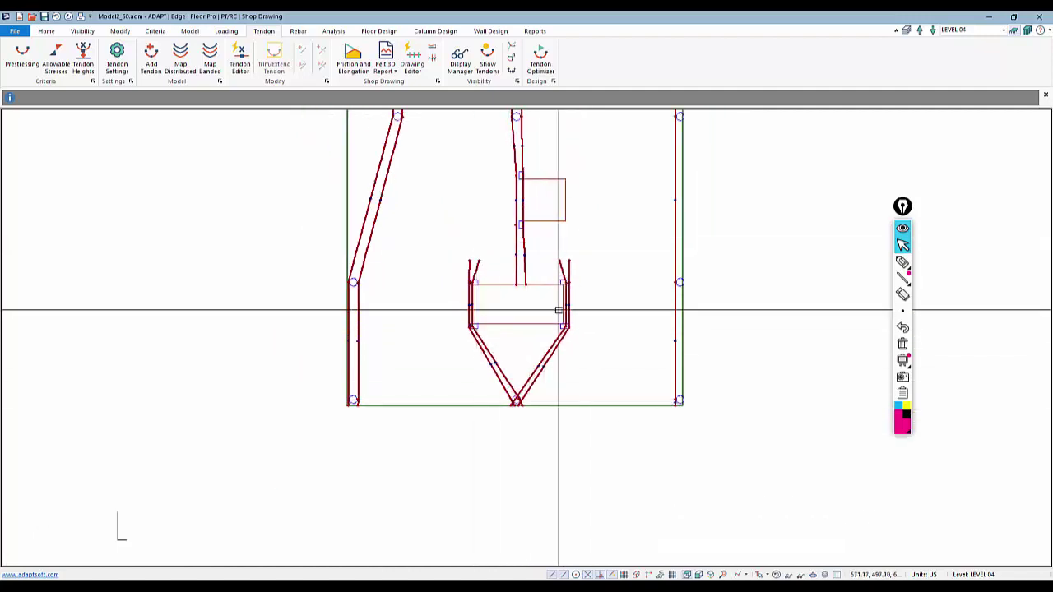
scroll(532, 413, down, 6)
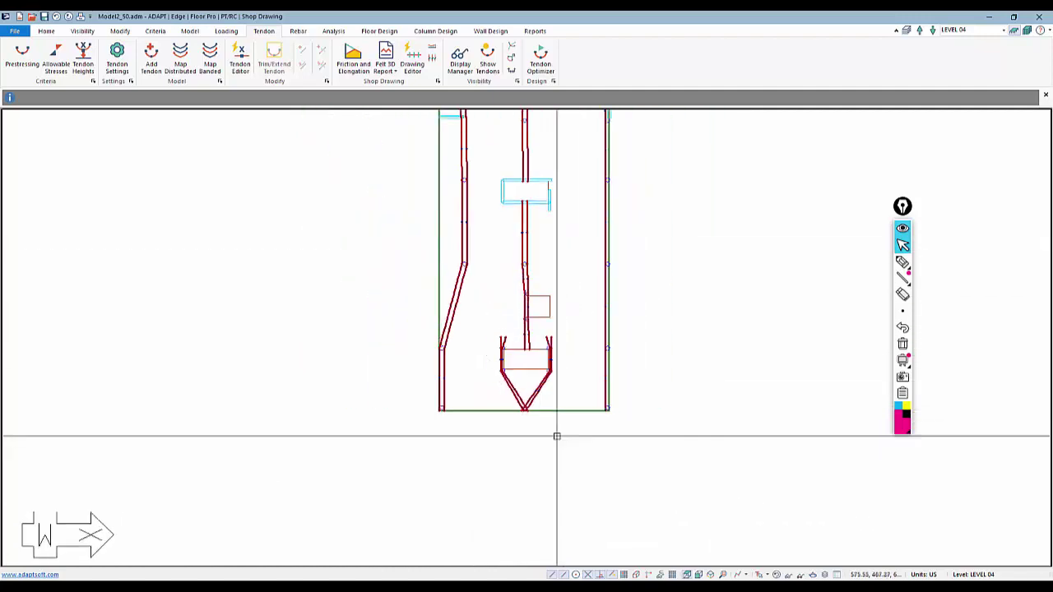
scroll(495, 272, up, 2)
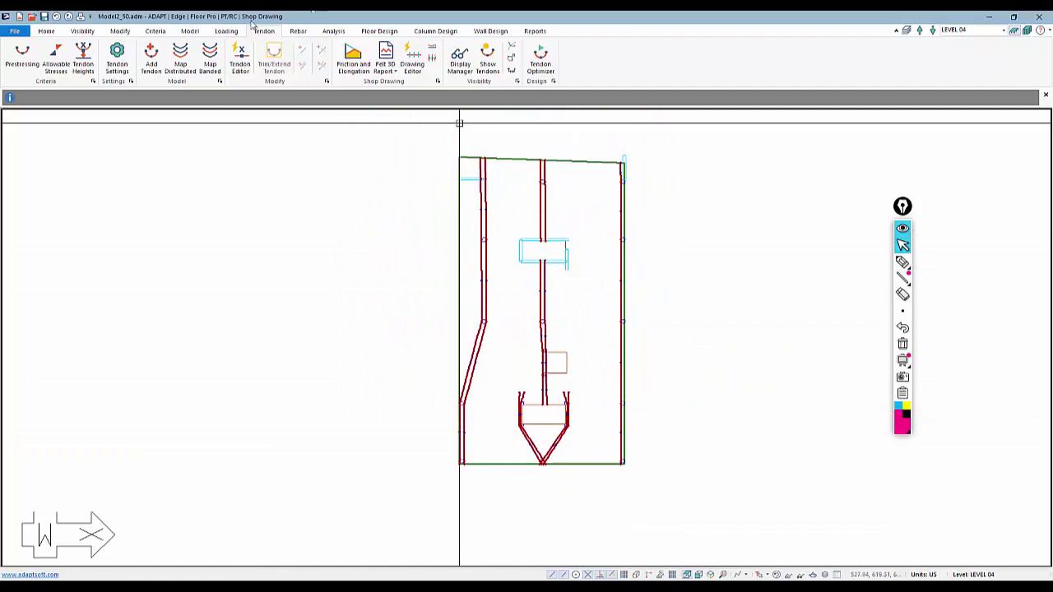
click(238, 66)
scroll(564, 223, up, 4)
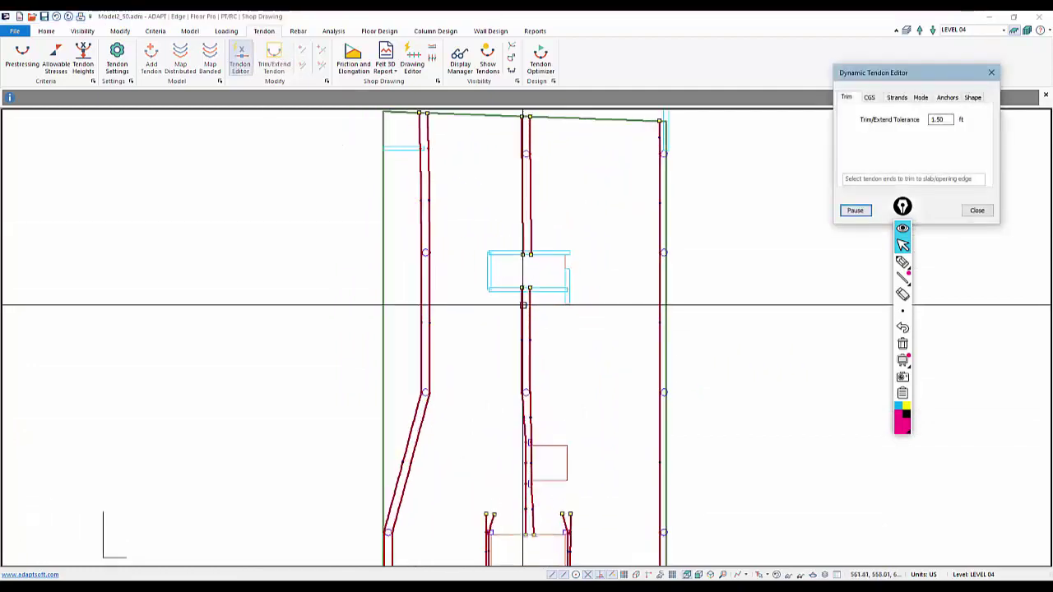
scroll(523, 305, down, 1)
click(870, 97)
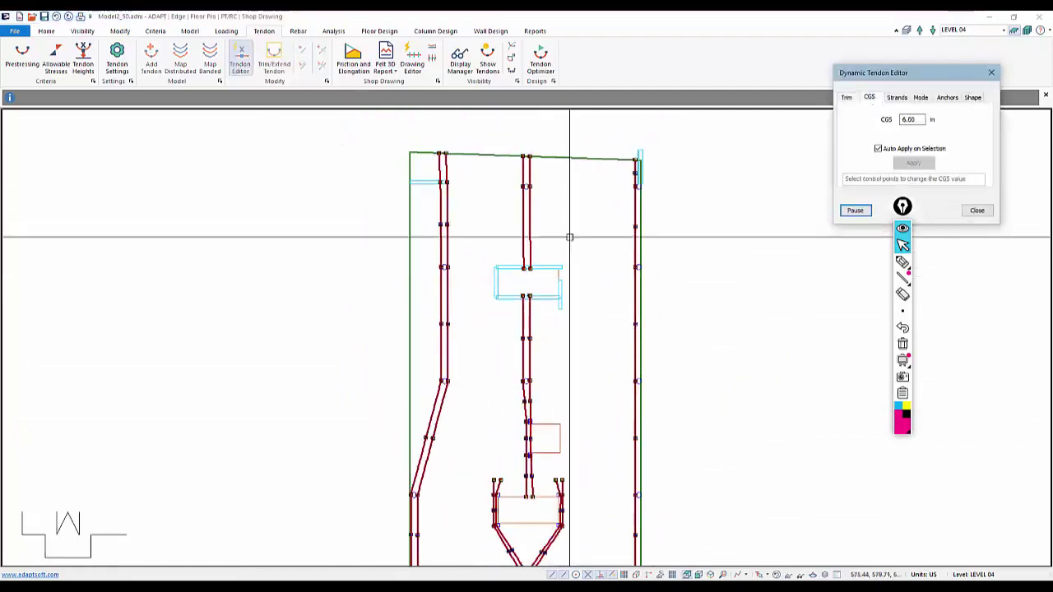
Examine the CGS values along the right edge tendon from the upper slab edge down past the walled opening
scroll(620, 243, up, 4)
scroll(620, 243, up, 3)
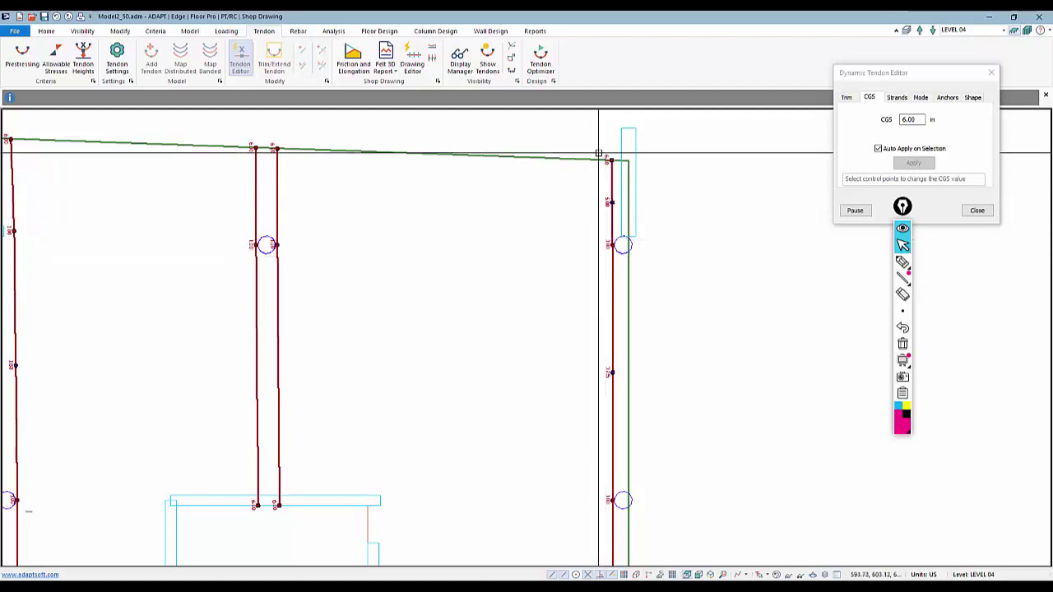
middle_drag(615, 353, 673, 281)
scroll(673, 281, down, 1)
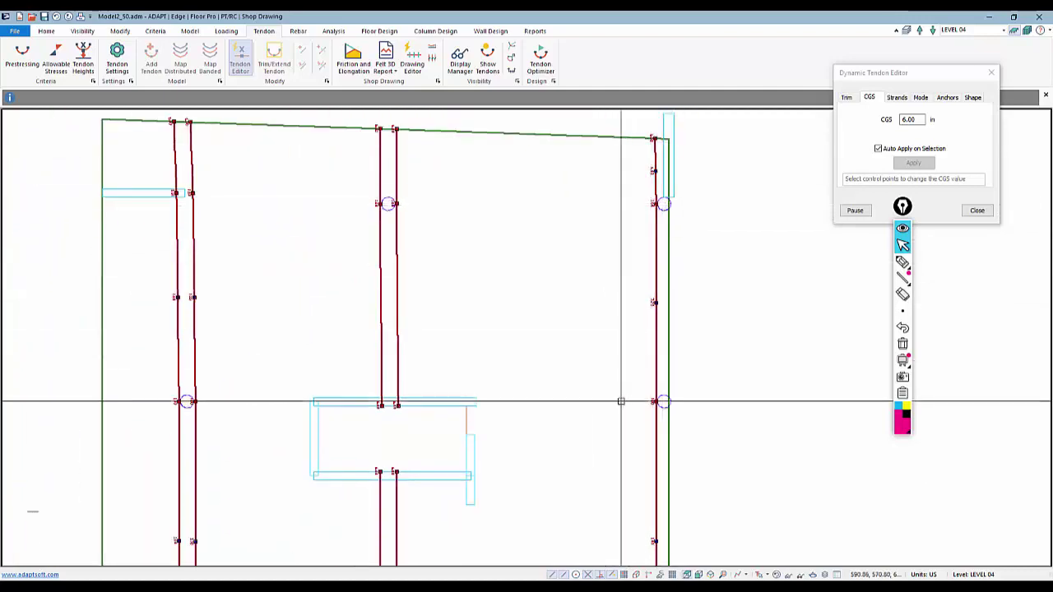
middle_drag(637, 362, 683, 236)
scroll(701, 187, up, 2)
scroll(703, 119, up, 1)
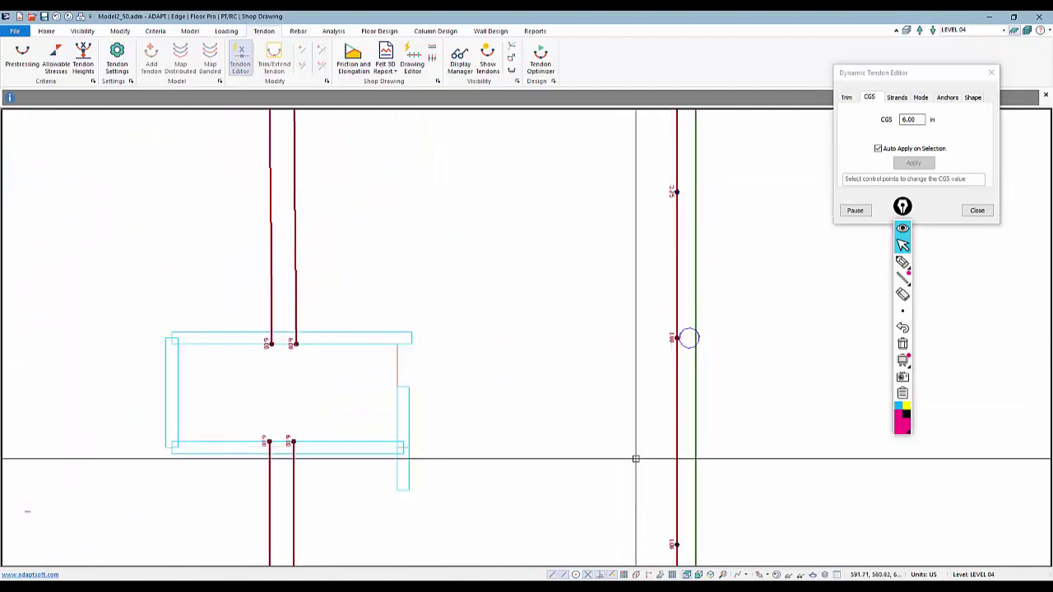
middle_drag(634, 458, 656, 188)
middle_drag(693, 428, 715, 253)
scroll(633, 273, down, 2)
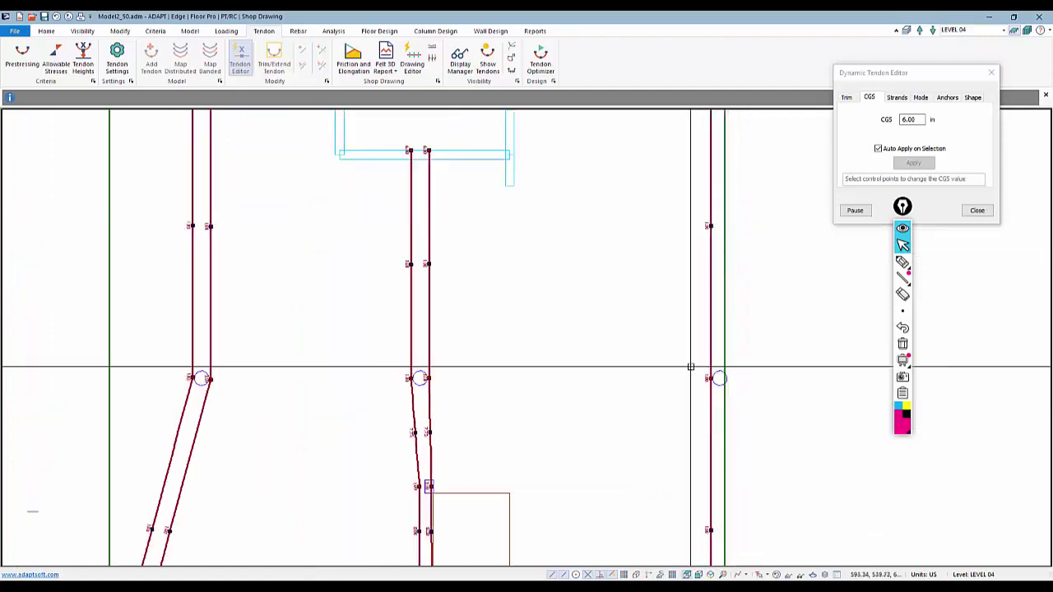
Apply the Cant Down shape to the right edge tendon's lower end and set its corner column control point CGS to 6.00 in
mouse_move(687, 456)
middle_down()
mouse_move(698, 204)
mouse_move(679, 223)
middle_up()
scroll(714, 443, up, 3)
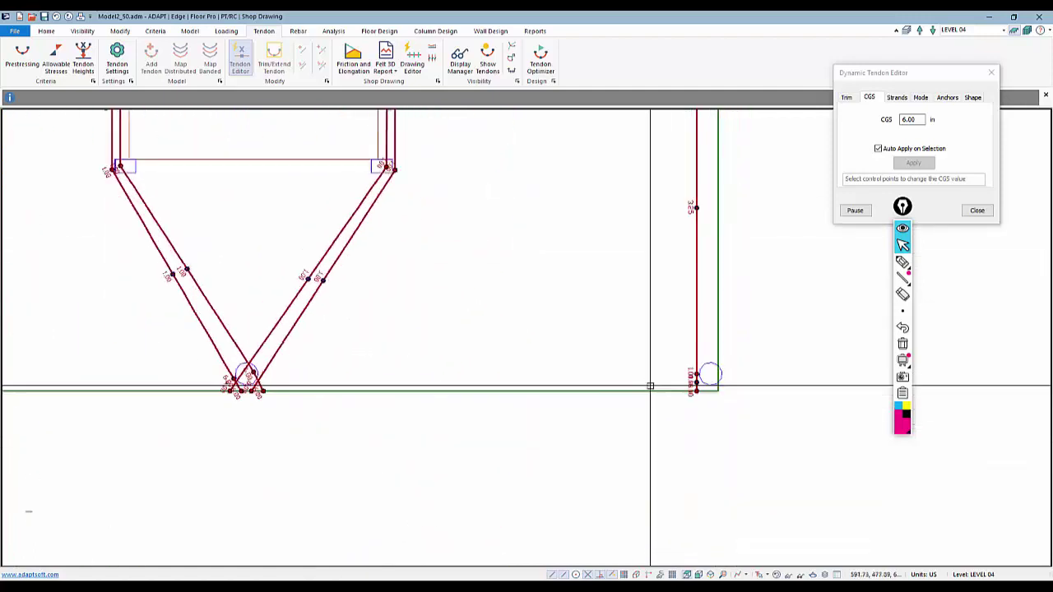
click(971, 100)
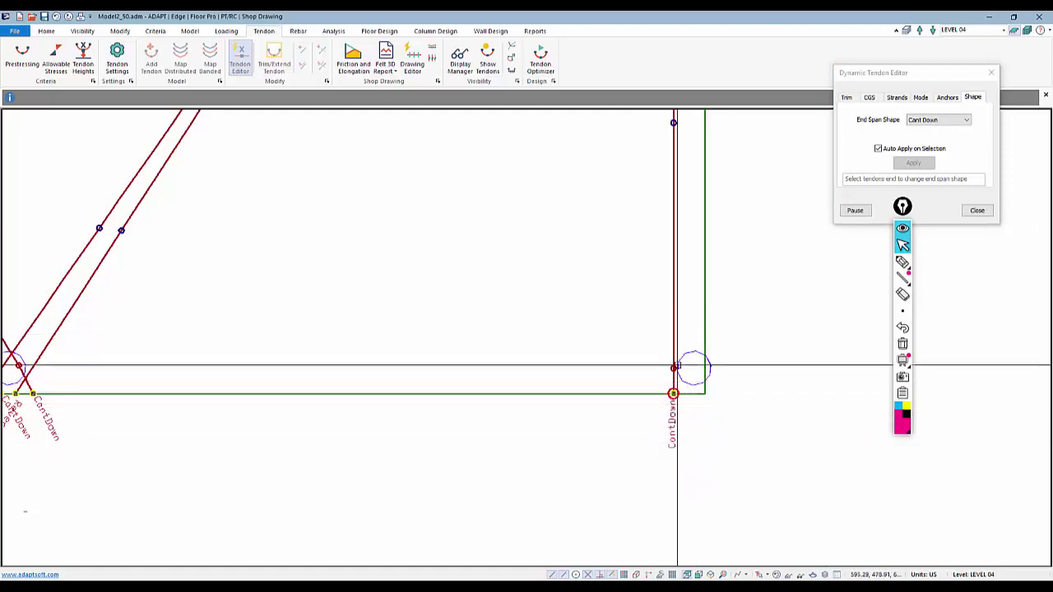
click(869, 97)
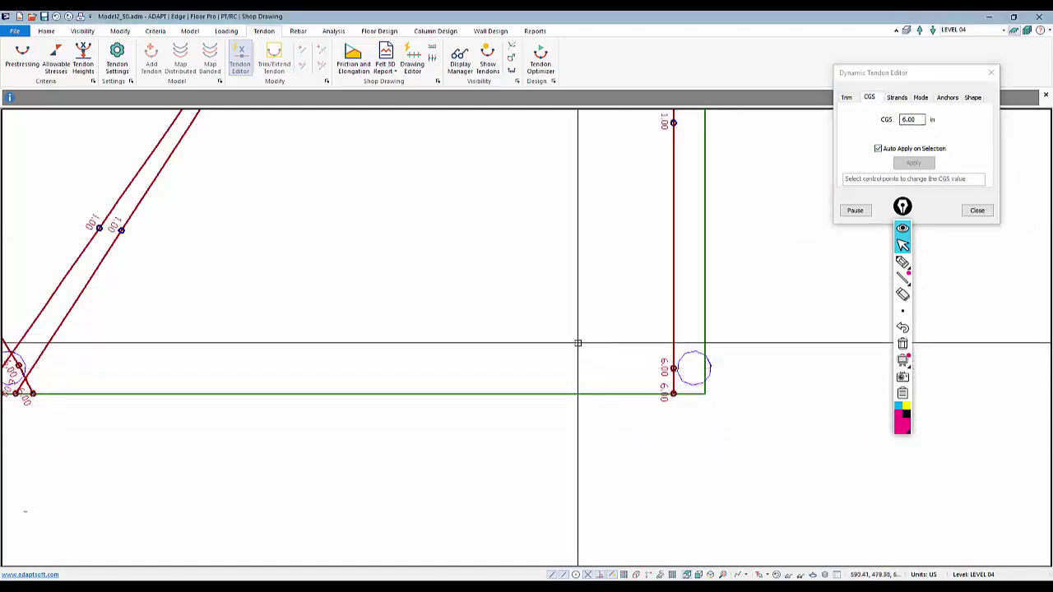
Examine the CGS values on the banded tendons from the lower right corner up to the upper slab edge and close the editor
middle_drag(559, 346, 732, 475)
scroll(729, 474, down, 4)
middle_drag(608, 263, 663, 361)
scroll(554, 419, up, 2)
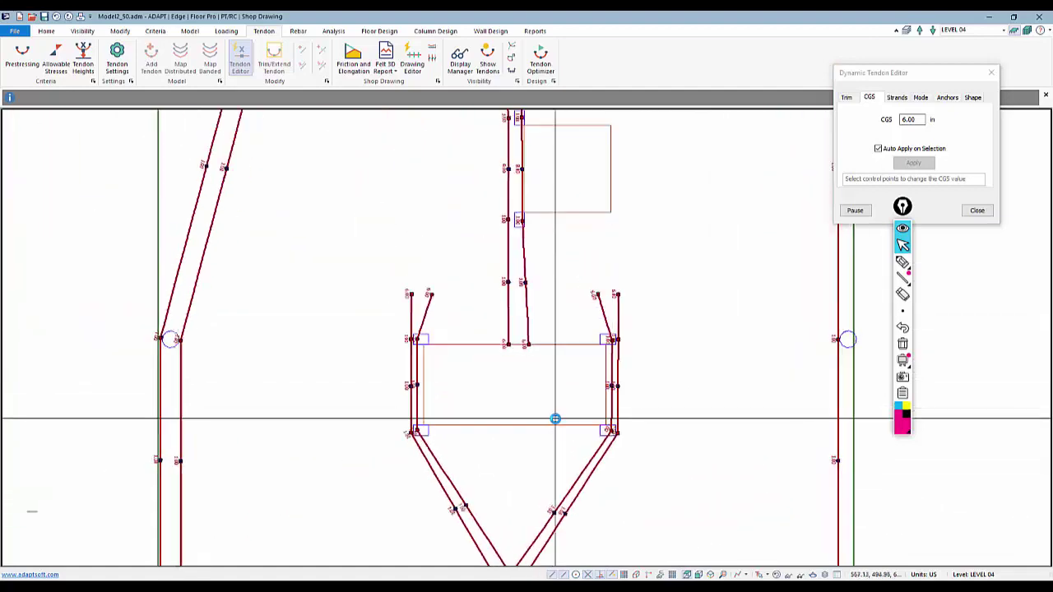
mouse_move(584, 212)
middle_down()
mouse_move(597, 221)
mouse_move(647, 435)
middle_up()
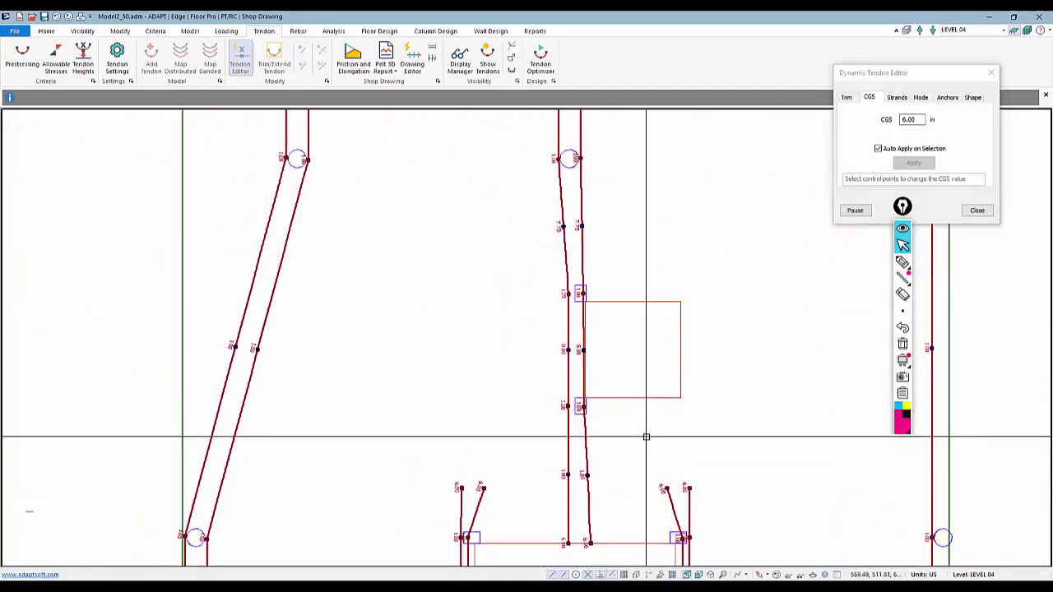
middle_drag(618, 145, 581, 387)
middle_drag(579, 185, 628, 316)
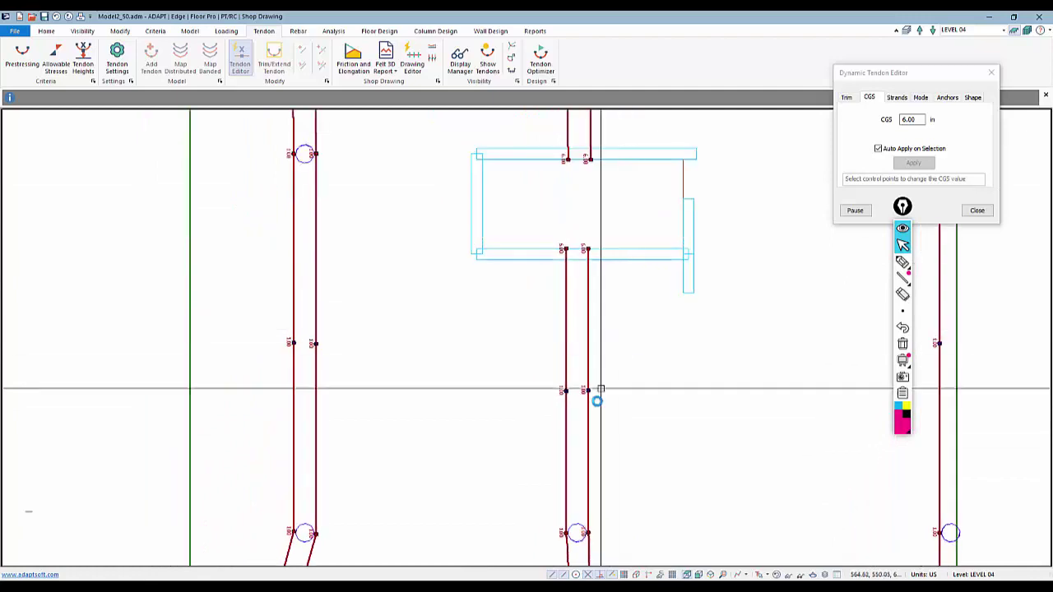
scroll(600, 387, down, 2)
mouse_move(589, 398)
middle_down()
mouse_move(601, 192)
mouse_move(592, 331)
middle_up()
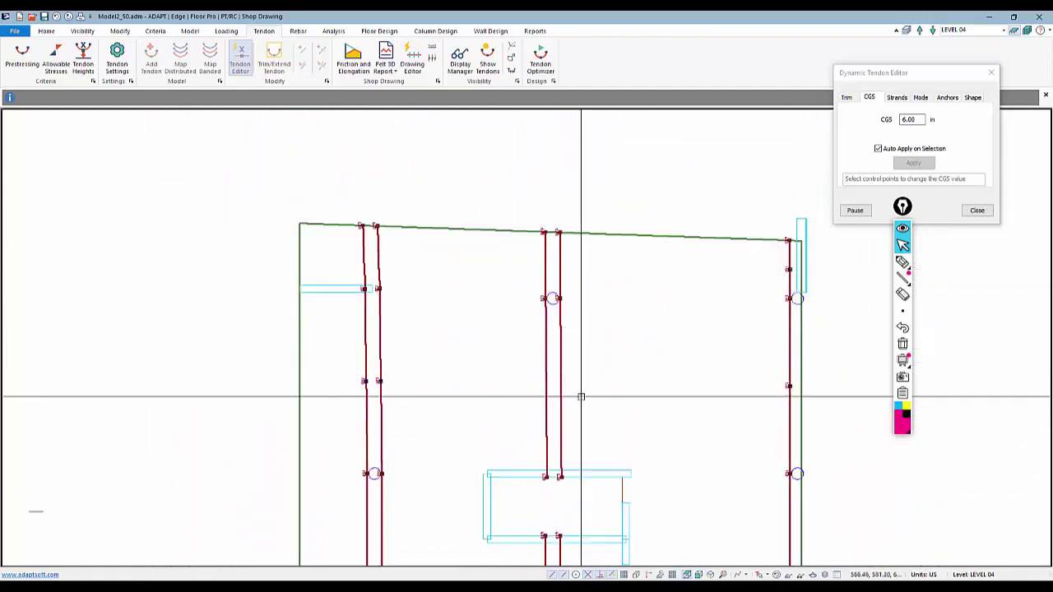
click(977, 209)
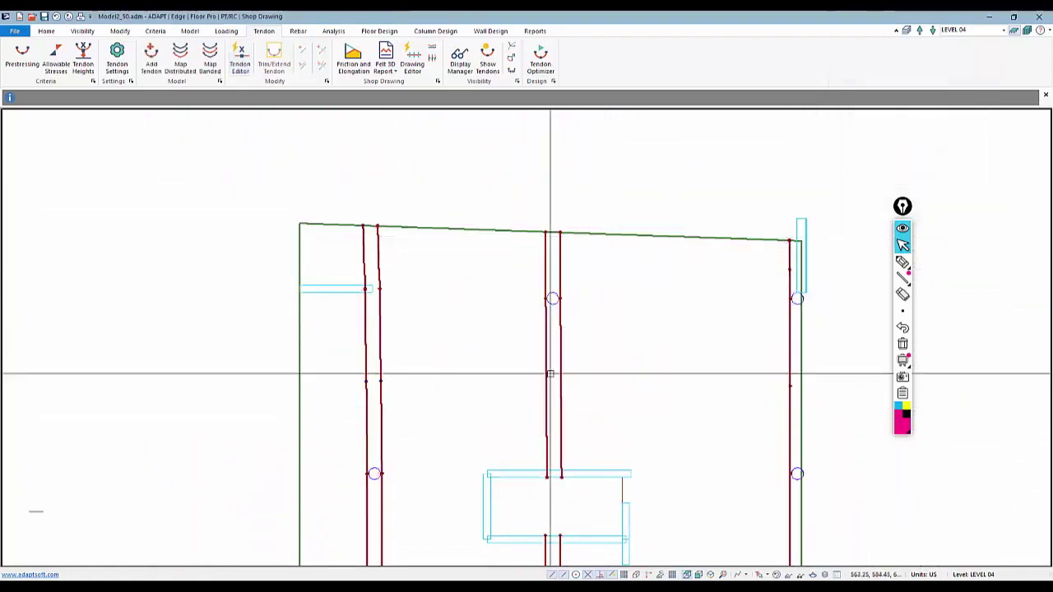
Change the Span 1 shape of Tendon 4, above the walled opening, to Reversed Parabola and apply it
double_click(545, 383)
click(118, 52)
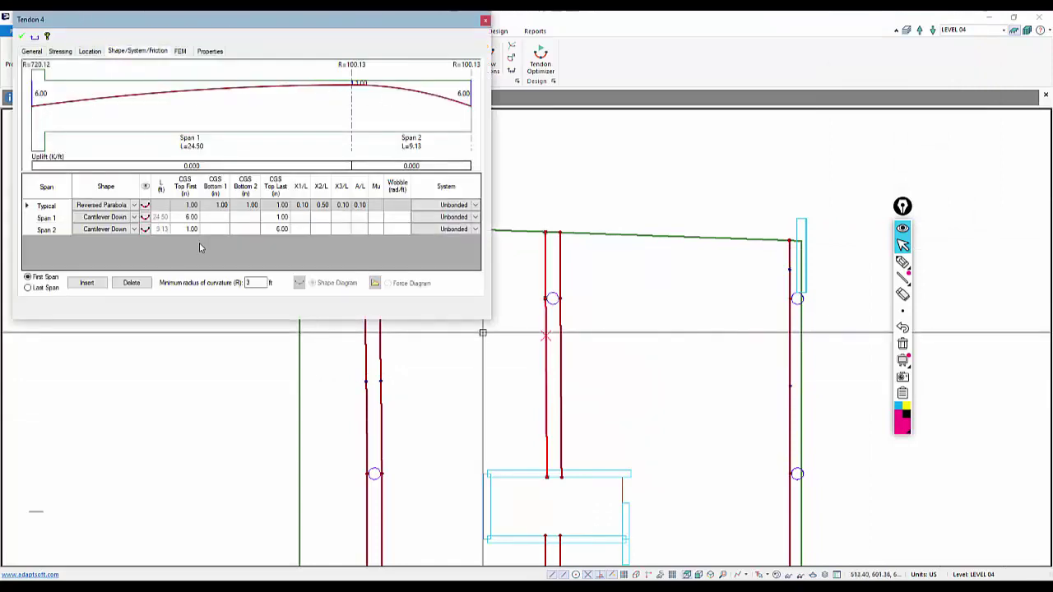
click(136, 218)
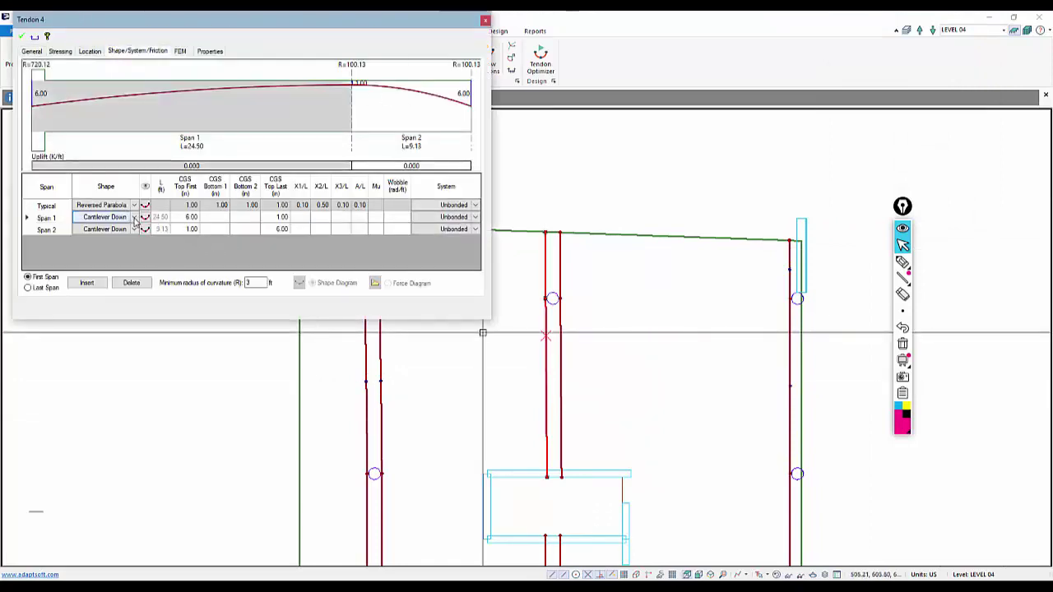
click(21, 38)
Give the adjacent Tendon 3 a Reversed Parabola shape in Span 1 with a bottom CGS of 1.00 in
double_click(563, 321)
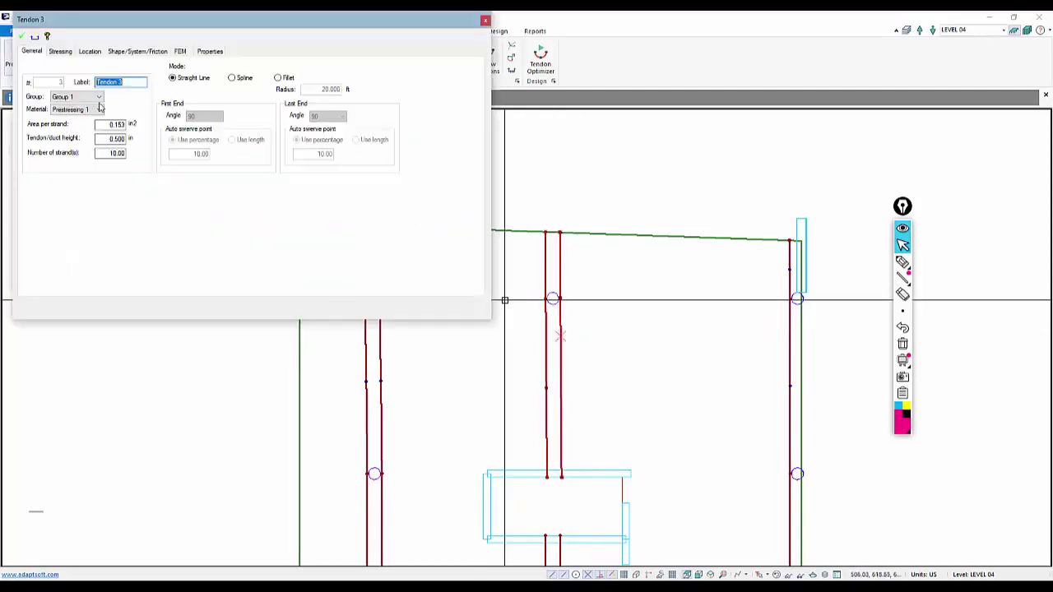
click(129, 55)
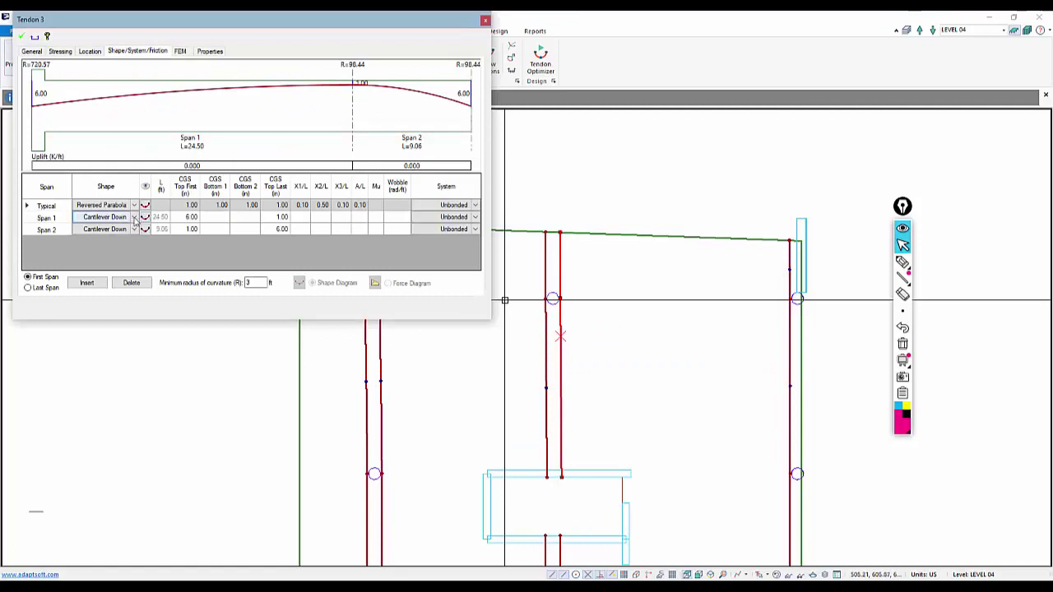
click(135, 218)
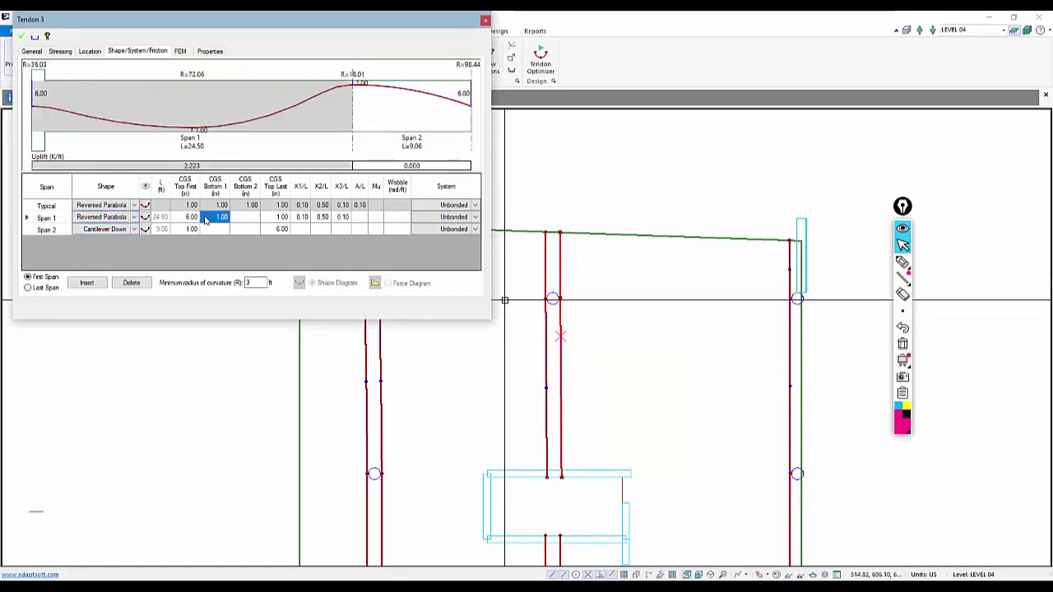
click(23, 38)
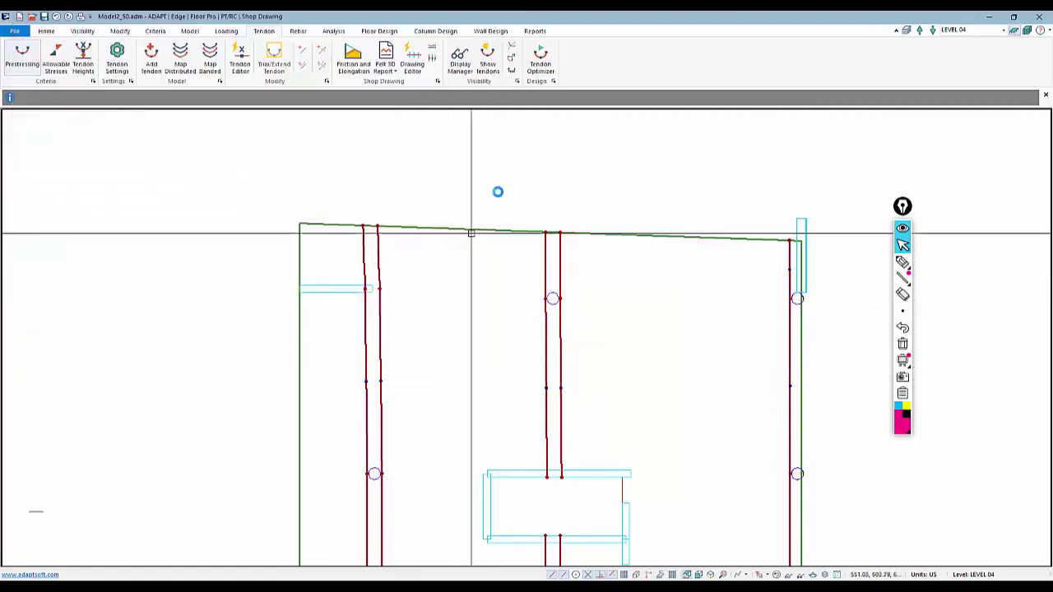
Render the Level 04 slab as a 3D solid model and orbit it to a perspective view from the side
scroll(500, 210, down, 5)
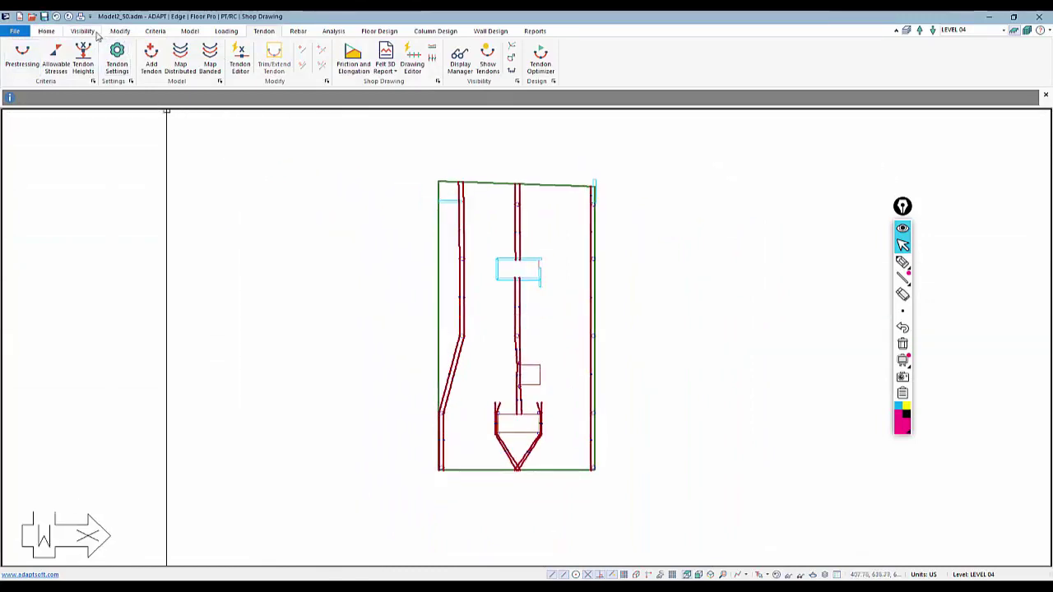
click(85, 32)
click(136, 57)
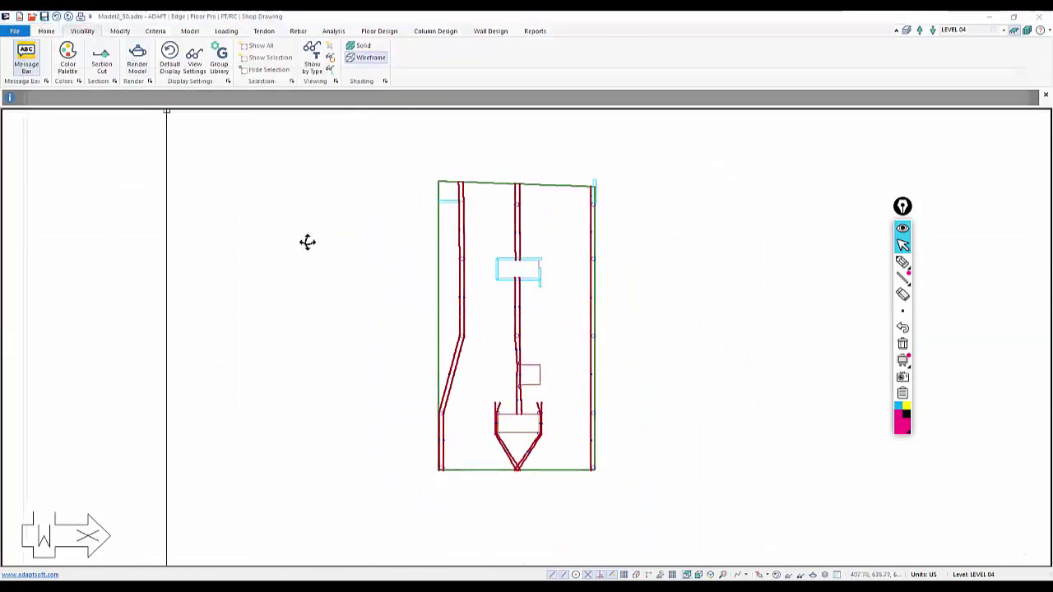
drag(307, 241, 367, 354)
scroll(320, 420, up, 5)
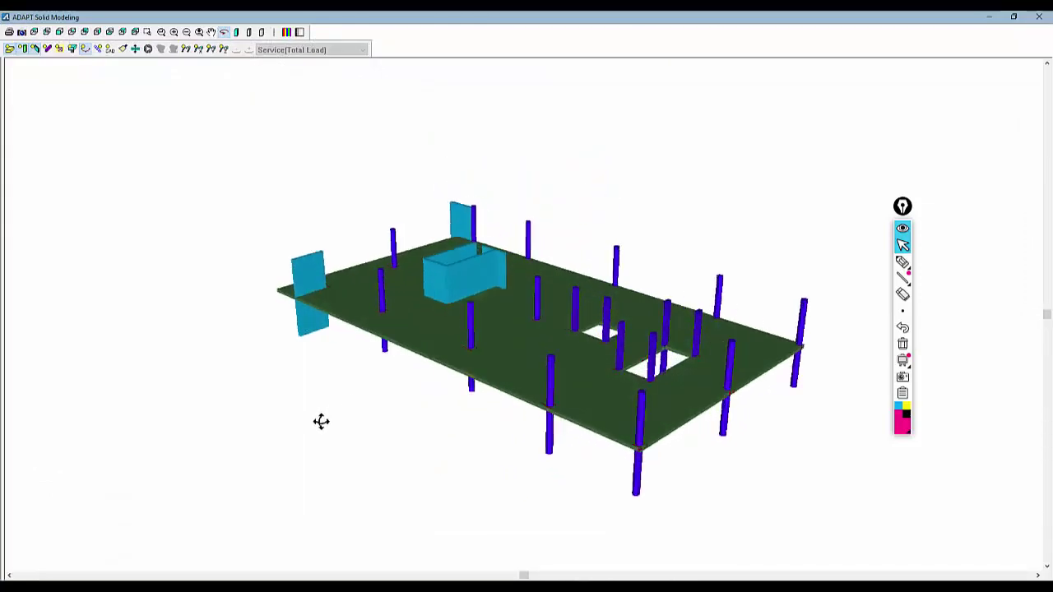
drag(327, 401, 391, 277)
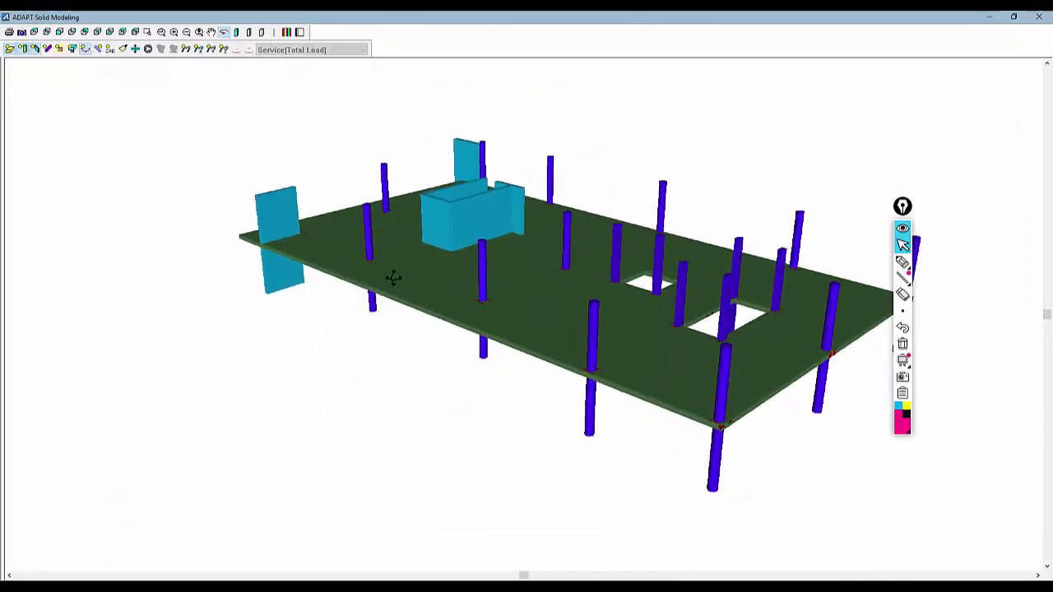
scroll(305, 355, down, 2)
drag(427, 415, 318, 333)
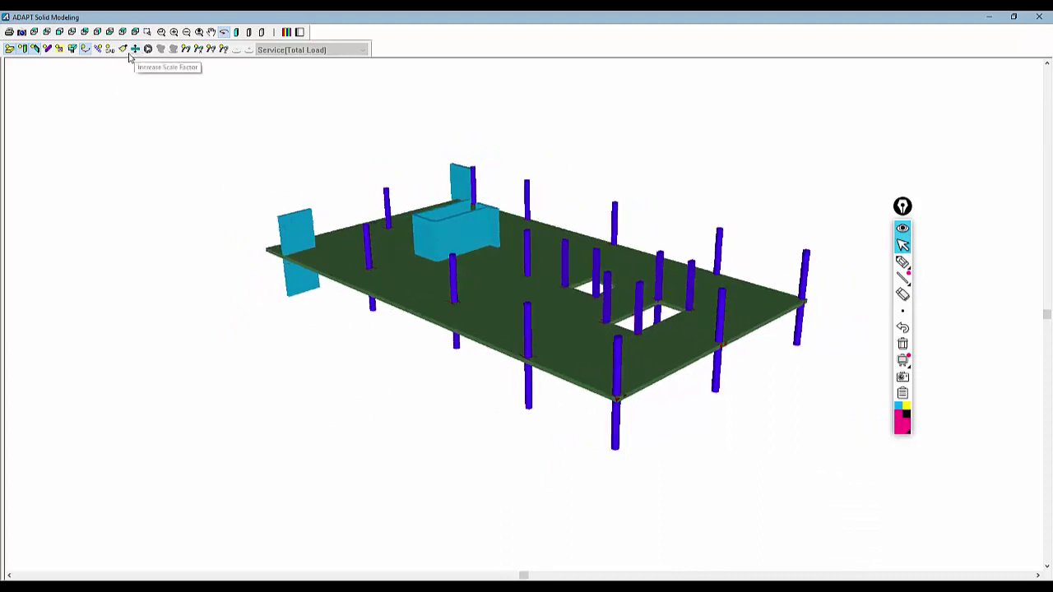
Hide the columns and walls in the 3D model and display the slab as wireframe to expose the tendons
click(34, 49)
click(35, 49)
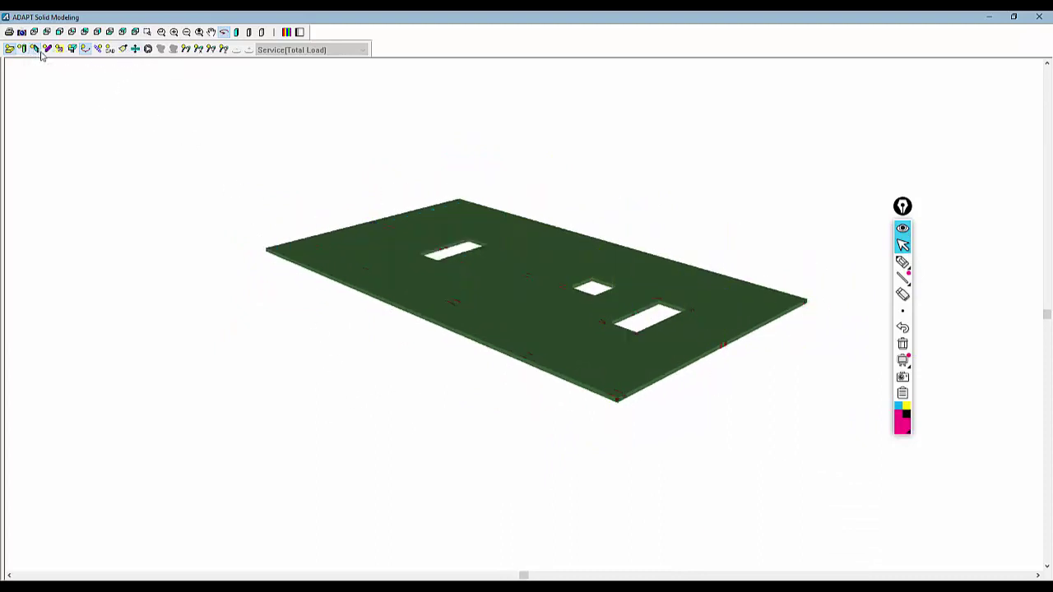
click(263, 34)
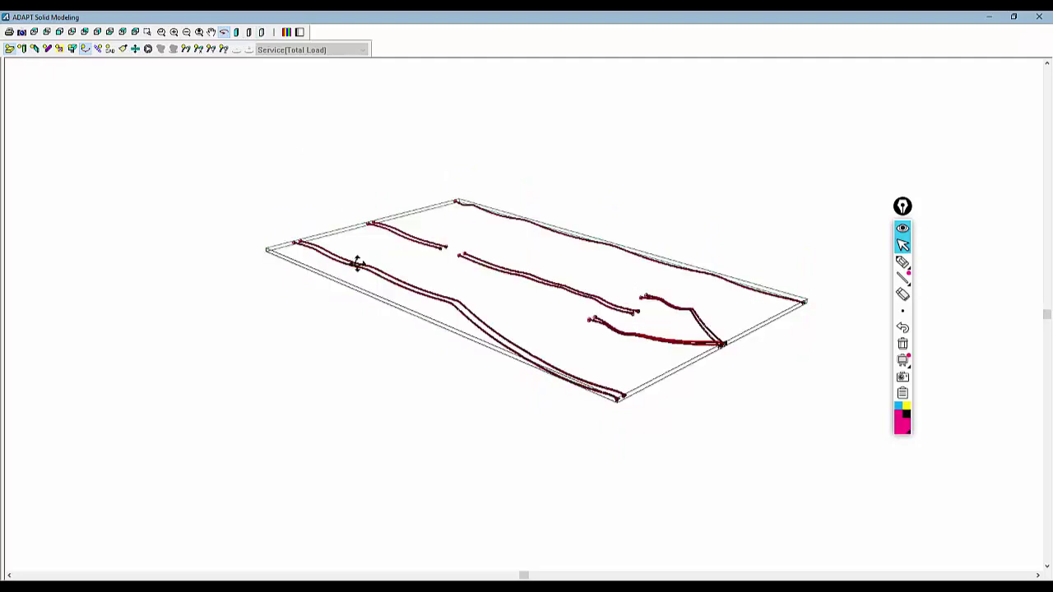
Exaggerate the 3D model's Z scale factor, examine the tendon profiles from several angles, and close the 3D viewer
click(122, 51)
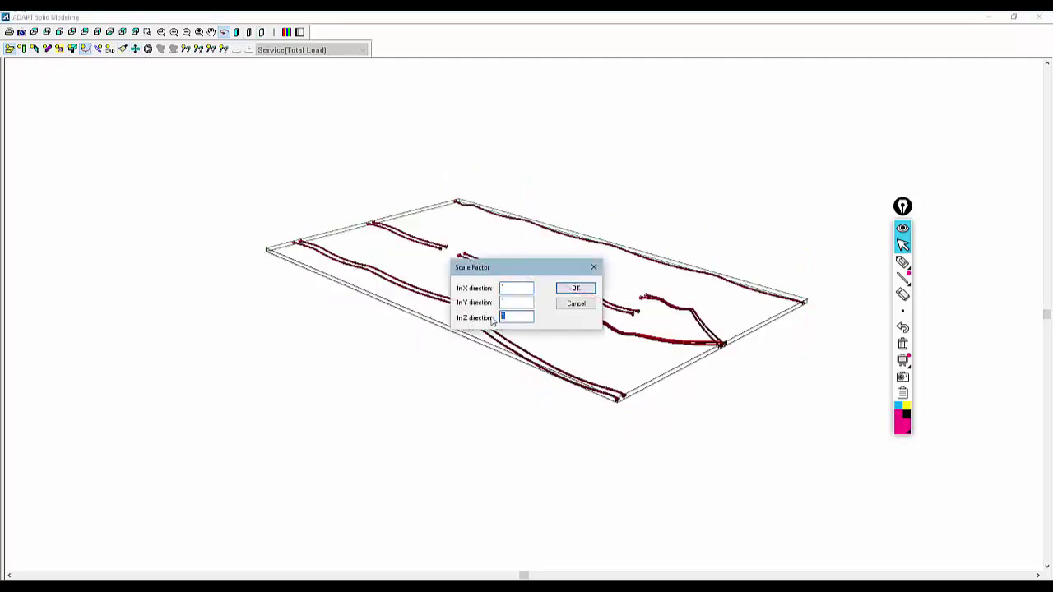
click(575, 289)
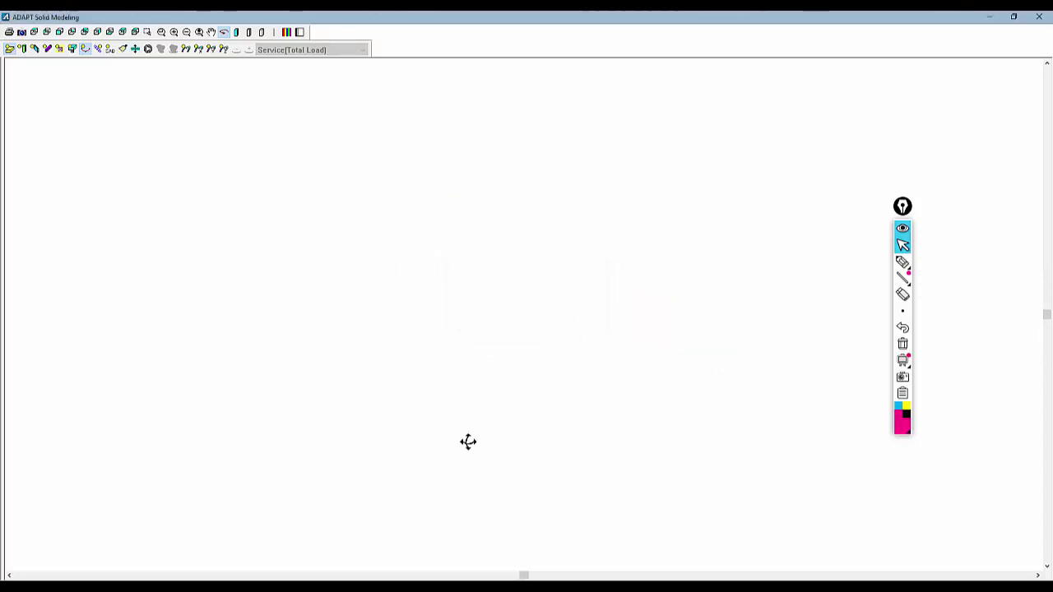
drag(468, 441, 467, 210)
drag(403, 153, 414, 136)
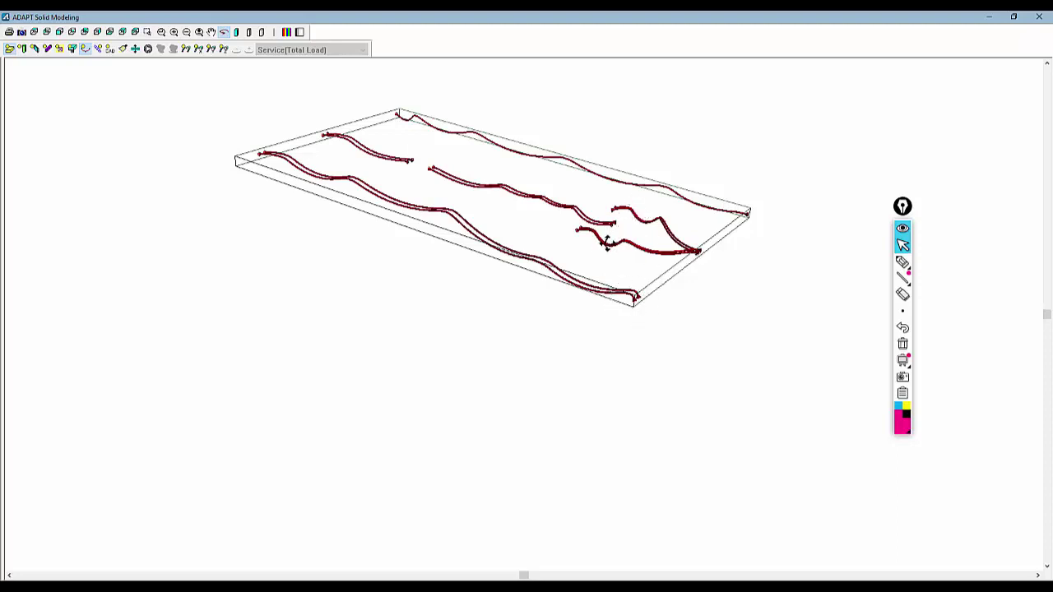
click(1039, 17)
Check the CGS values of the tendons along the upper slab edge with the dynamic Tendon Editor, then close it
scroll(575, 230, up, 4)
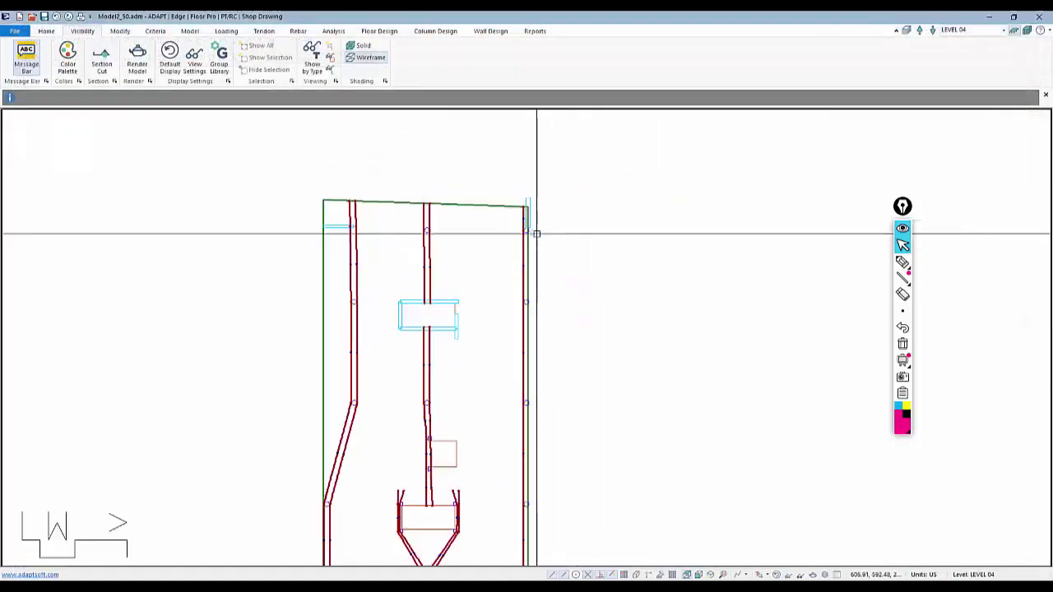
scroll(502, 254, up, 3)
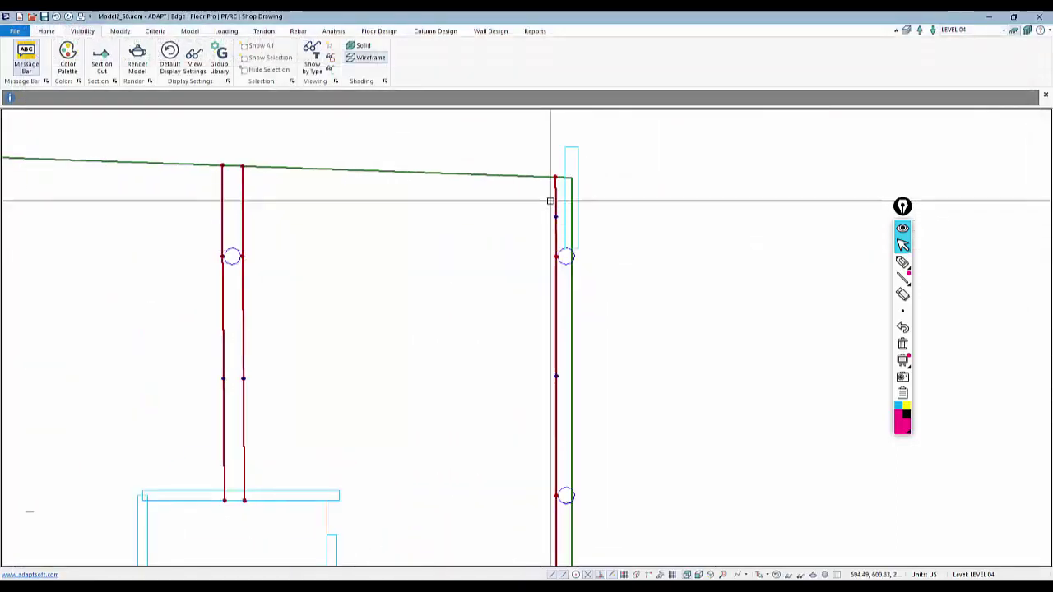
click(264, 31)
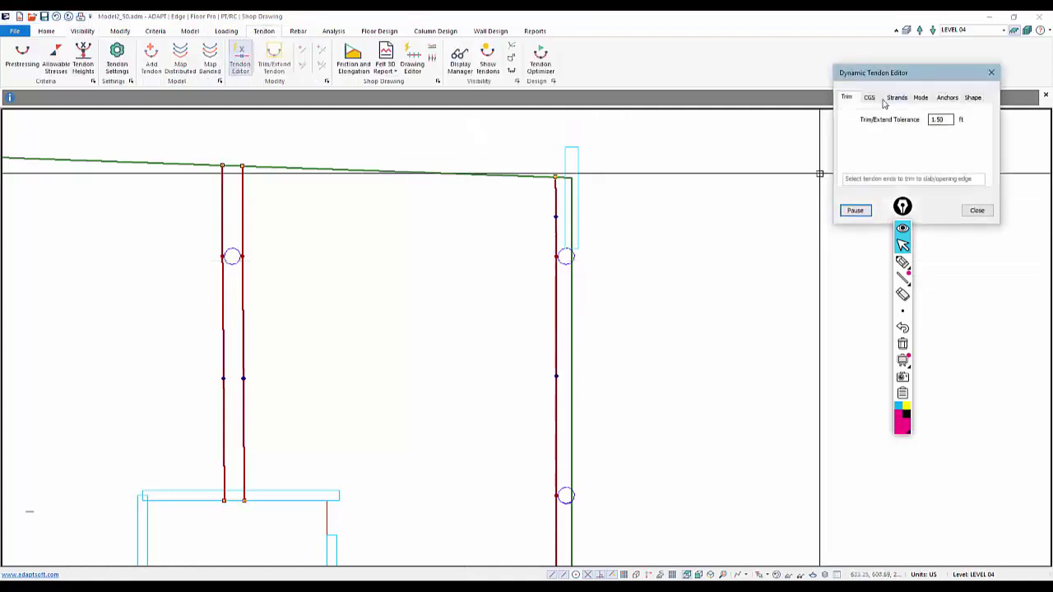
click(870, 98)
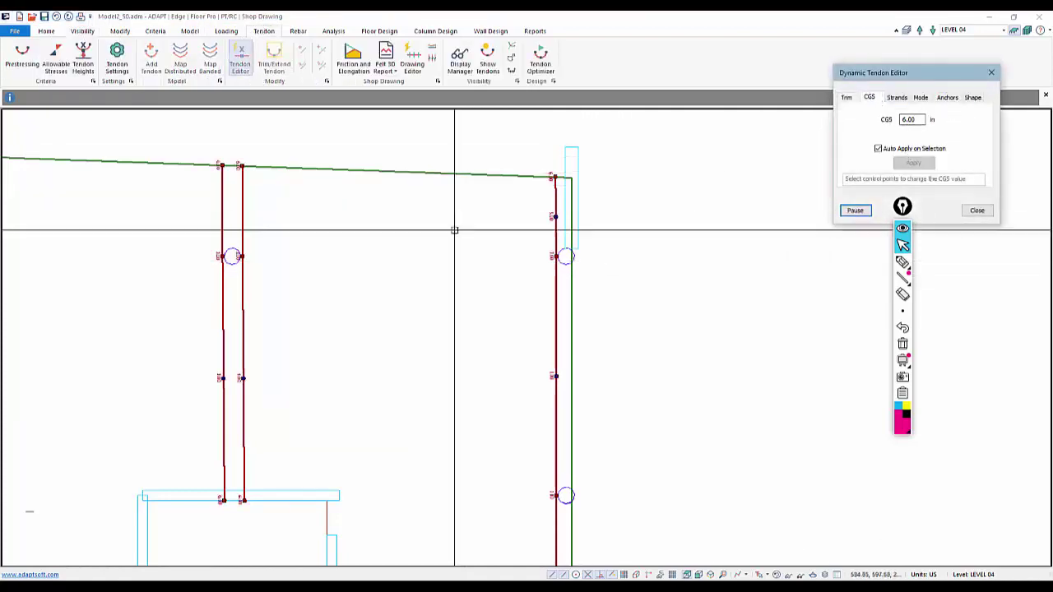
middle_drag(585, 261, 642, 224)
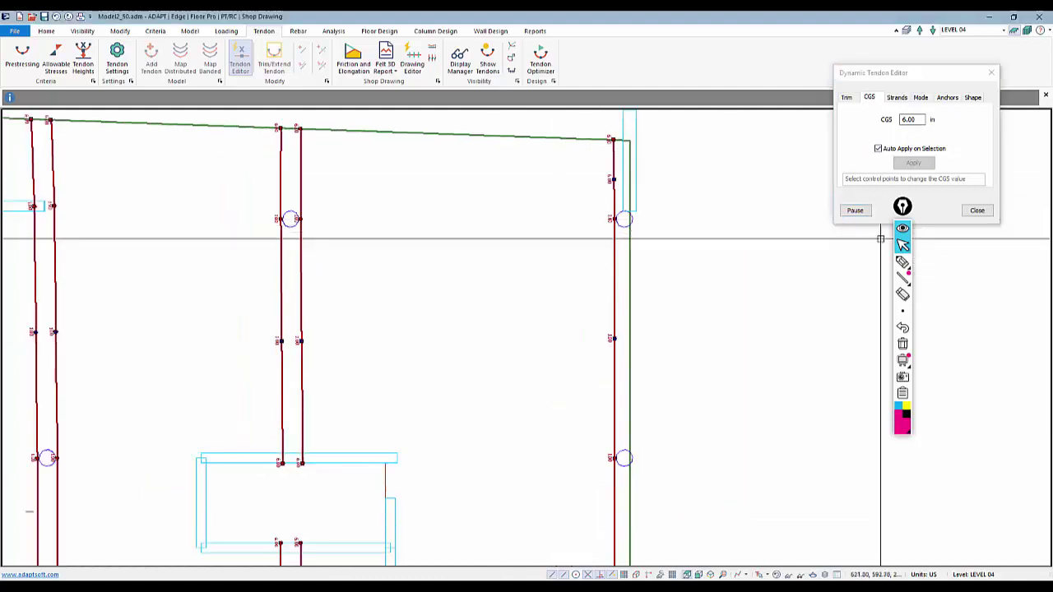
click(989, 213)
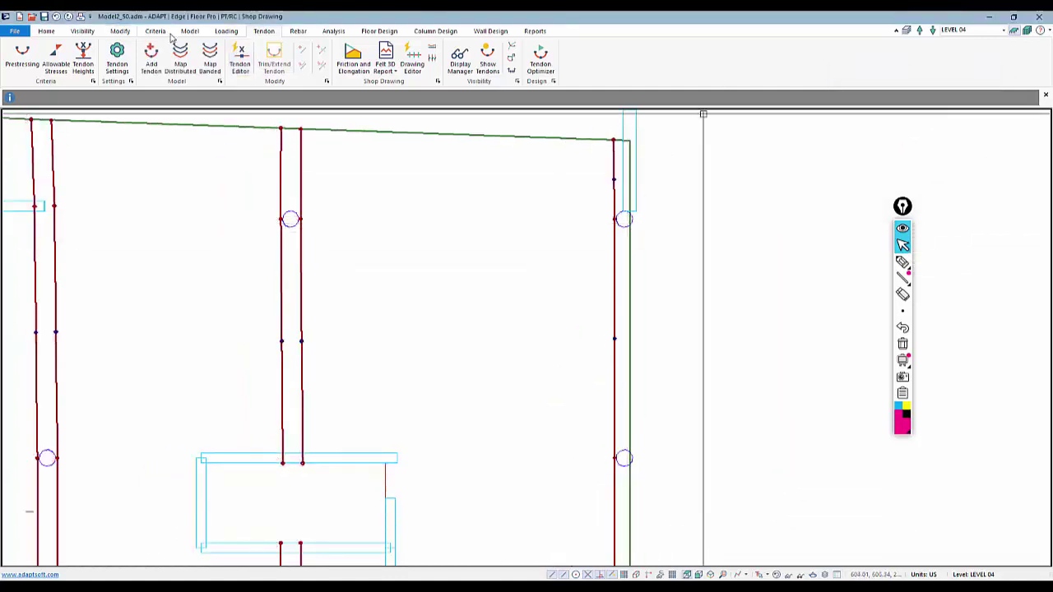
Reopen the dynamic Tendon Editor in CGS mode and inspect the control point heights at the slab's lower left corner column
click(240, 61)
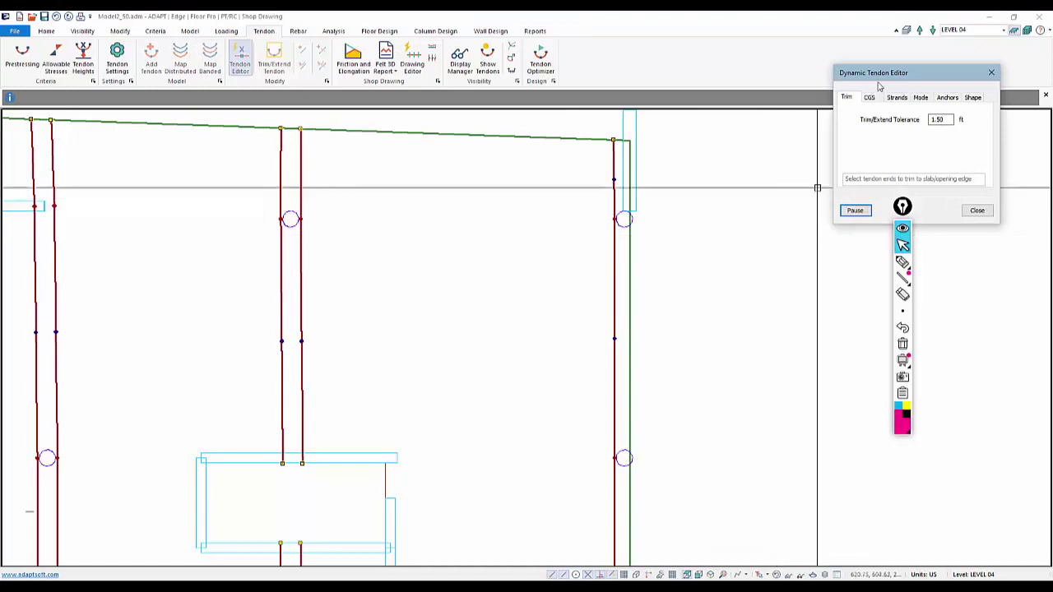
click(870, 98)
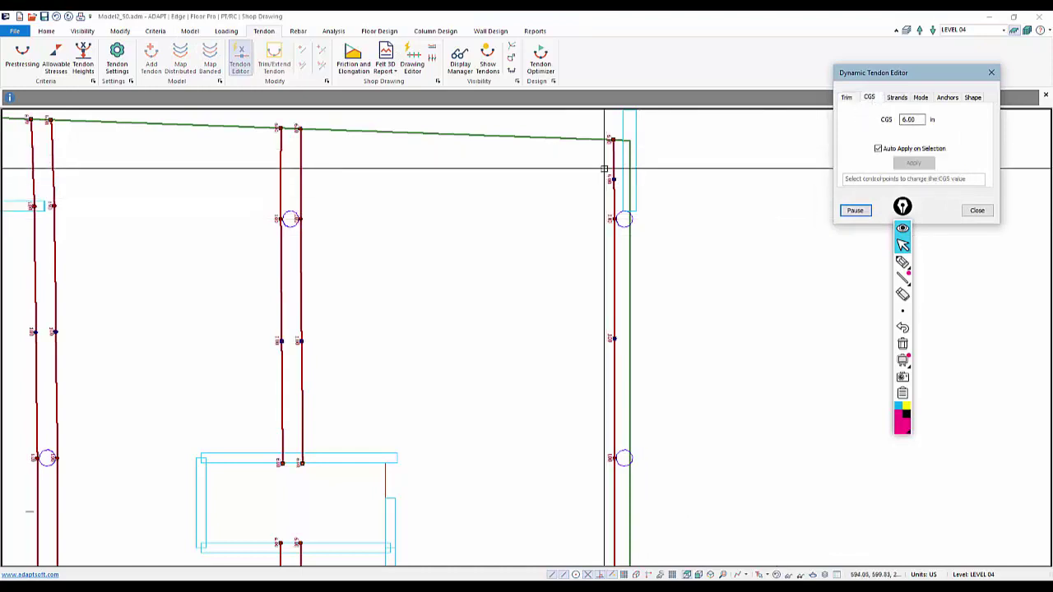
middle_drag(491, 460, 562, 181)
scroll(535, 267, down, 2)
middle_drag(493, 547, 665, 238)
scroll(664, 237, down, 1)
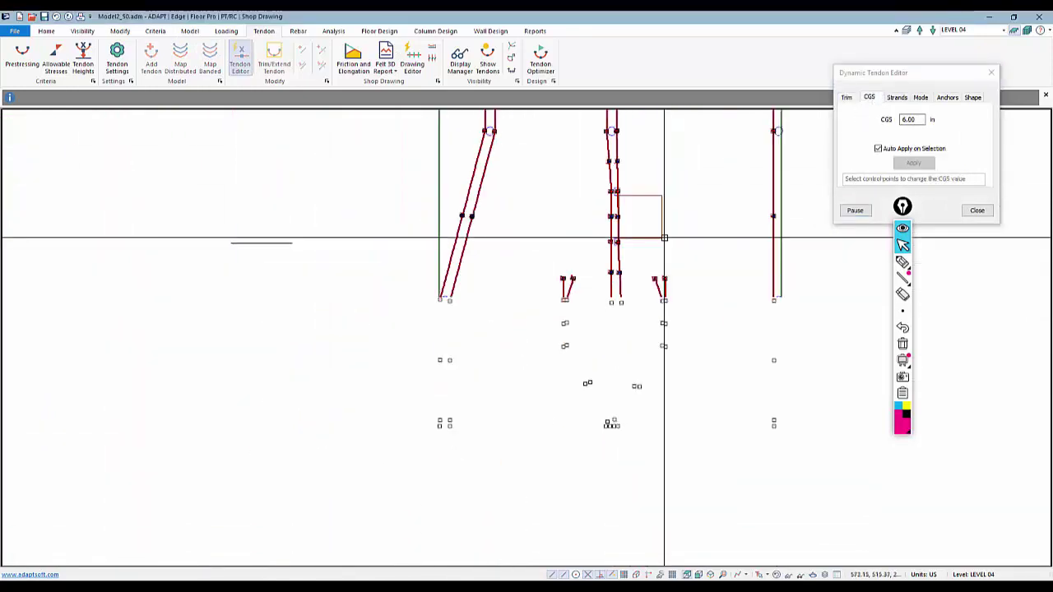
scroll(420, 489, up, 1)
scroll(431, 469, up, 5)
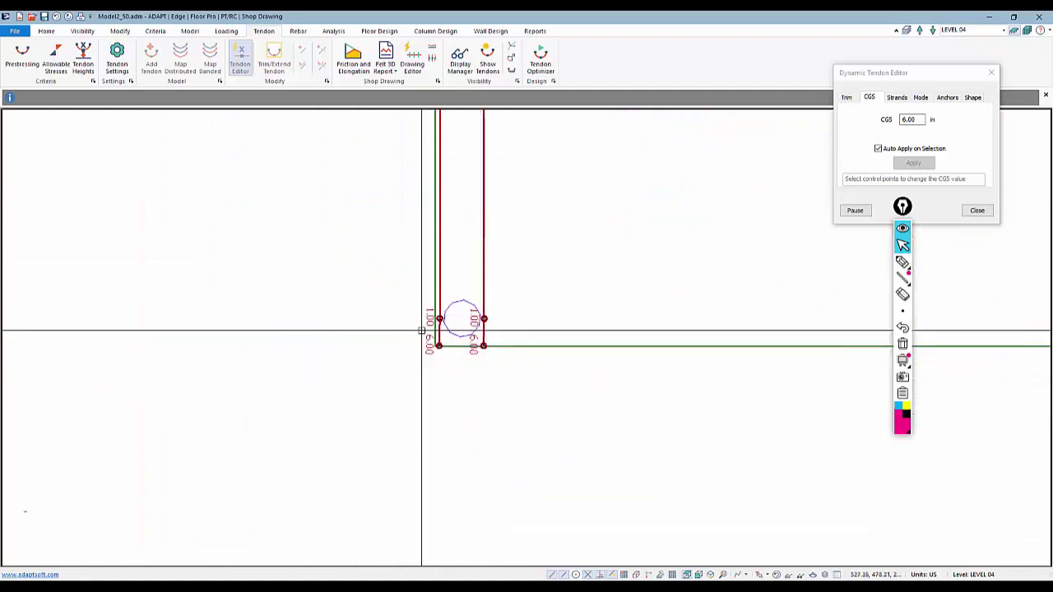
scroll(450, 329, up, 1)
Check the end span shapes and set both tendons' control points beside the lower left corner column to CGS 6.00 in
click(972, 97)
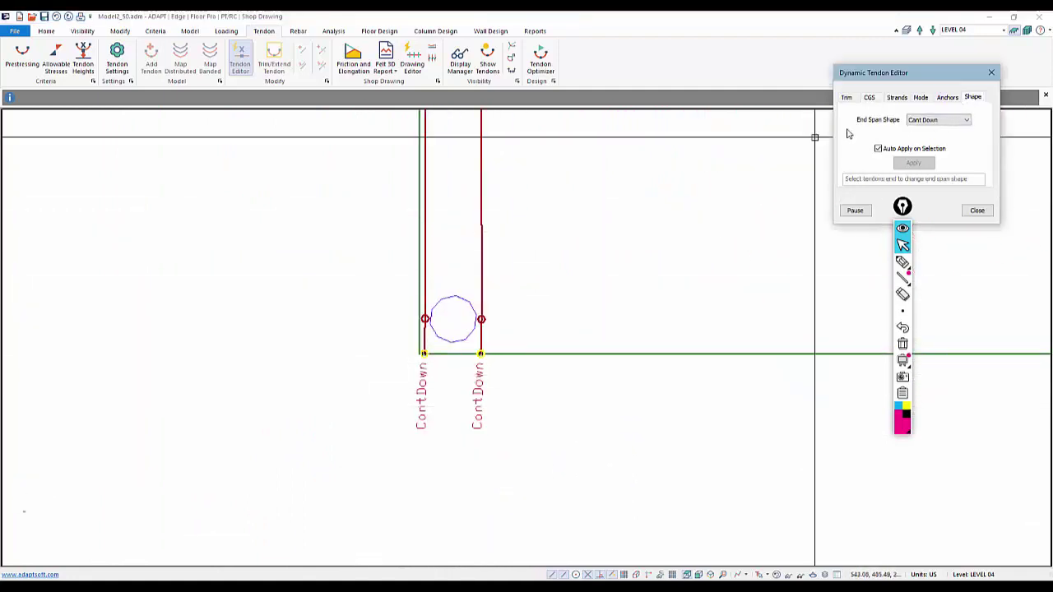
click(869, 97)
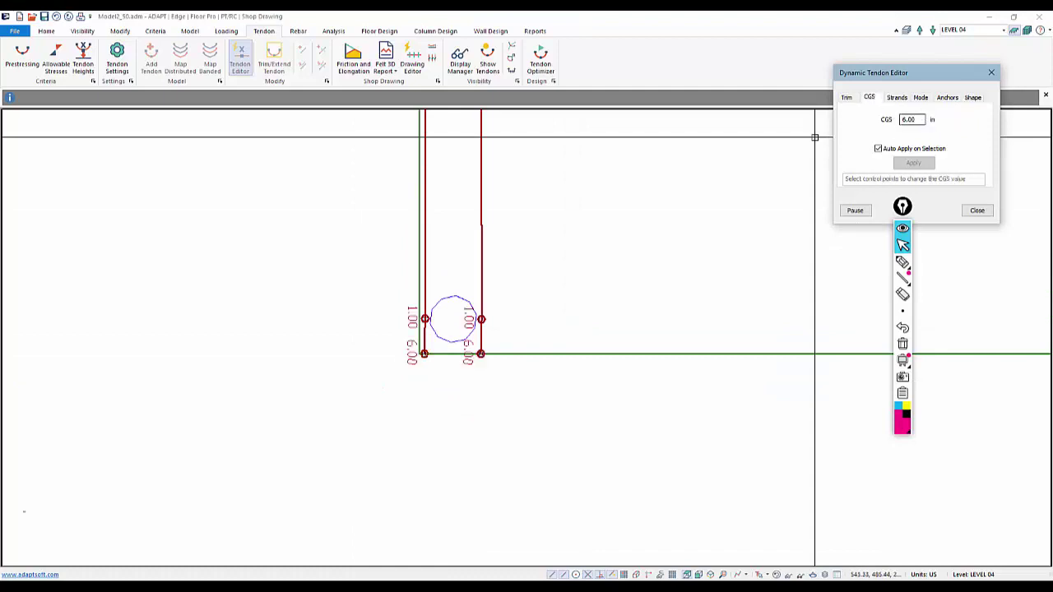
click(480, 319)
click(425, 320)
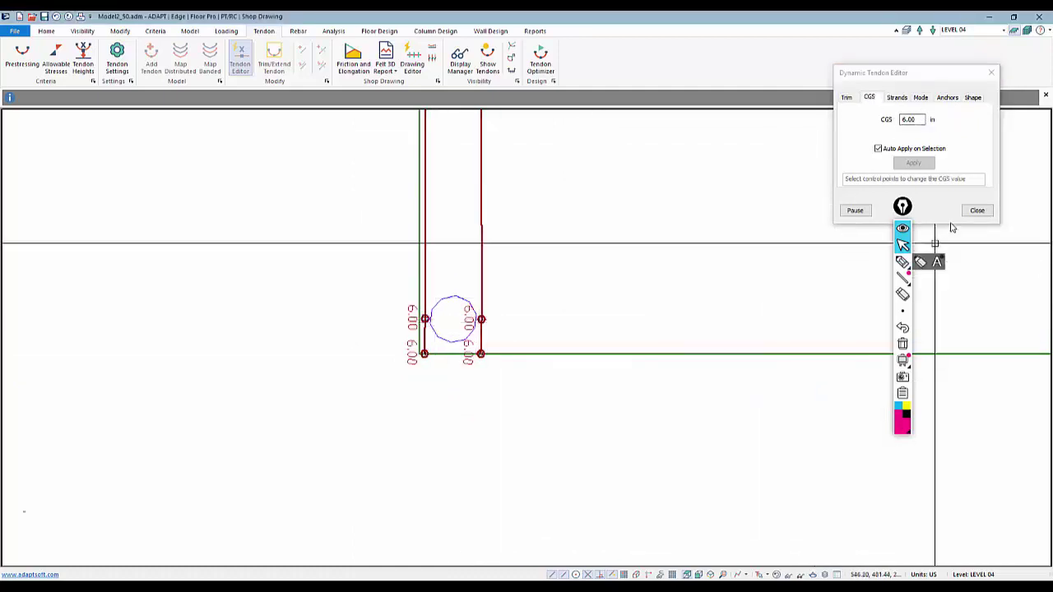
click(976, 212)
scroll(450, 353, down, 2)
middle_drag(450, 353, 397, 438)
scroll(386, 441, down, 6)
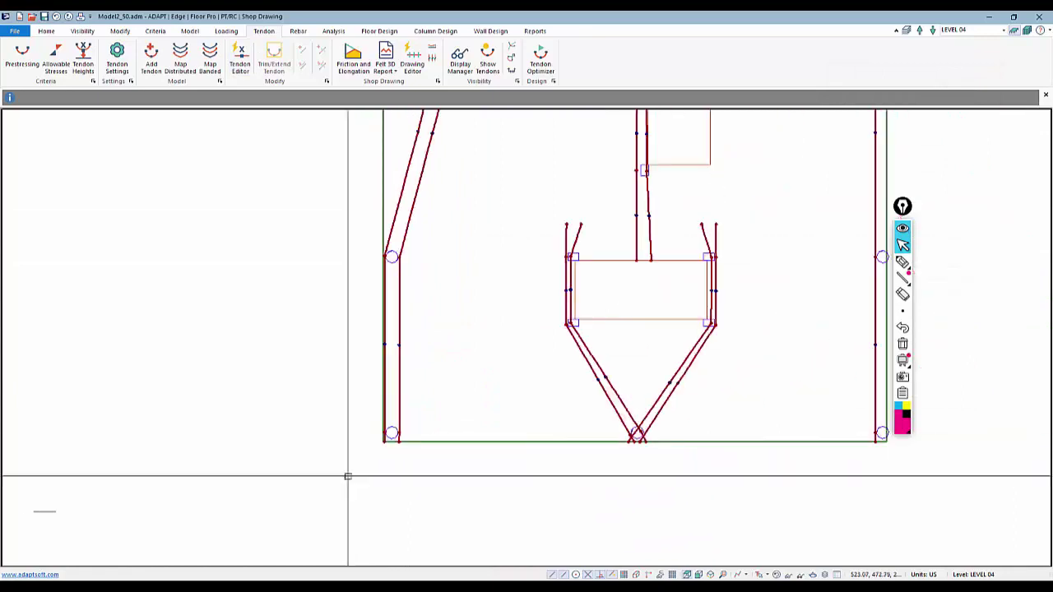
Change the last span (Span 6) of the tendon at the slab's upper right corner to the Straight shape and apply it
scroll(517, 430, up, 1)
middle_drag(532, 222, 532, 525)
scroll(609, 239, up, 2)
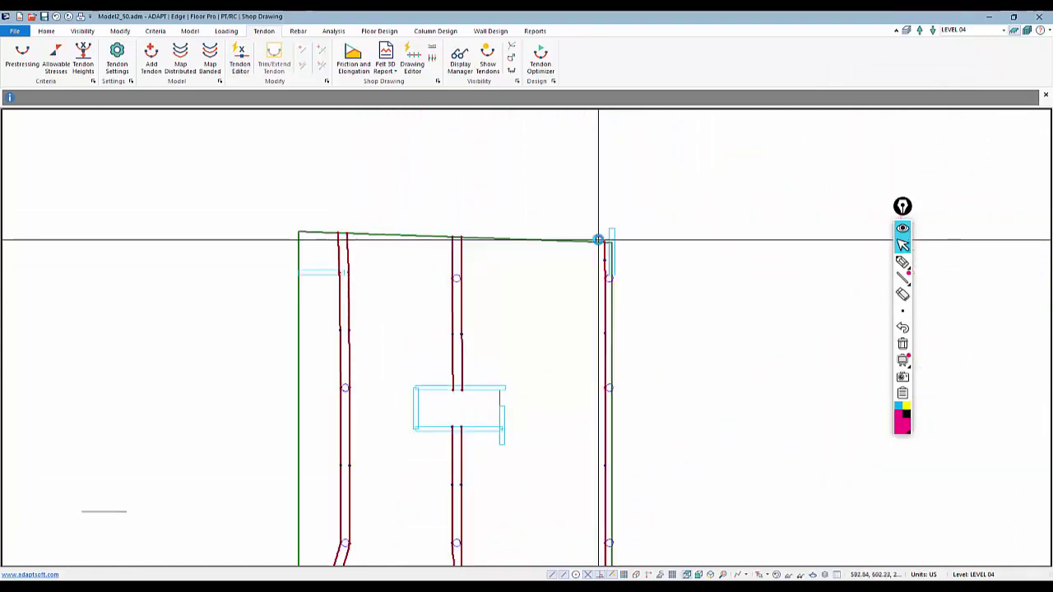
double_click(601, 259)
click(135, 51)
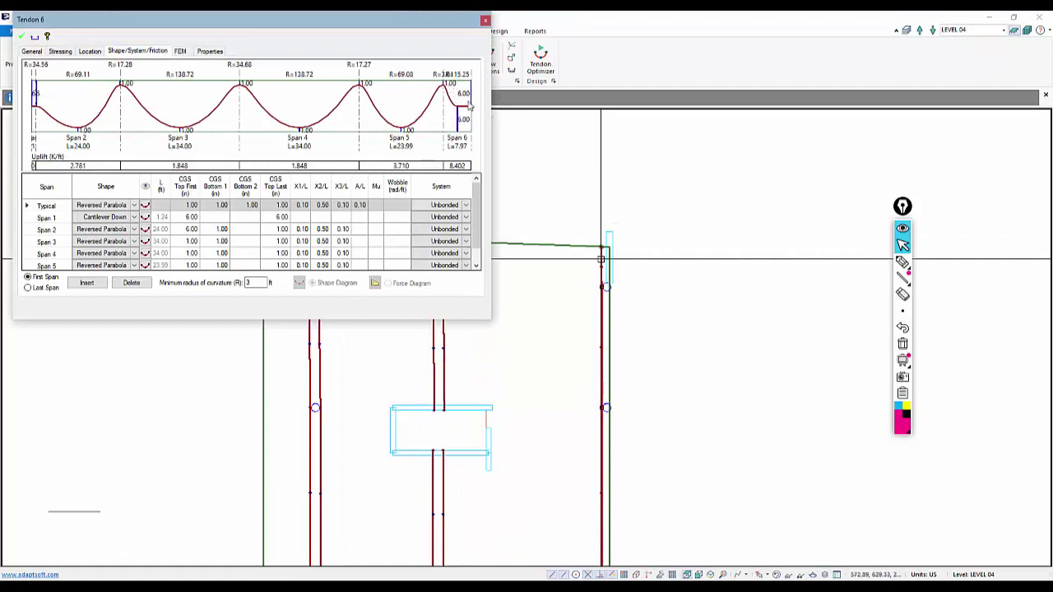
scroll(115, 263, down, 1)
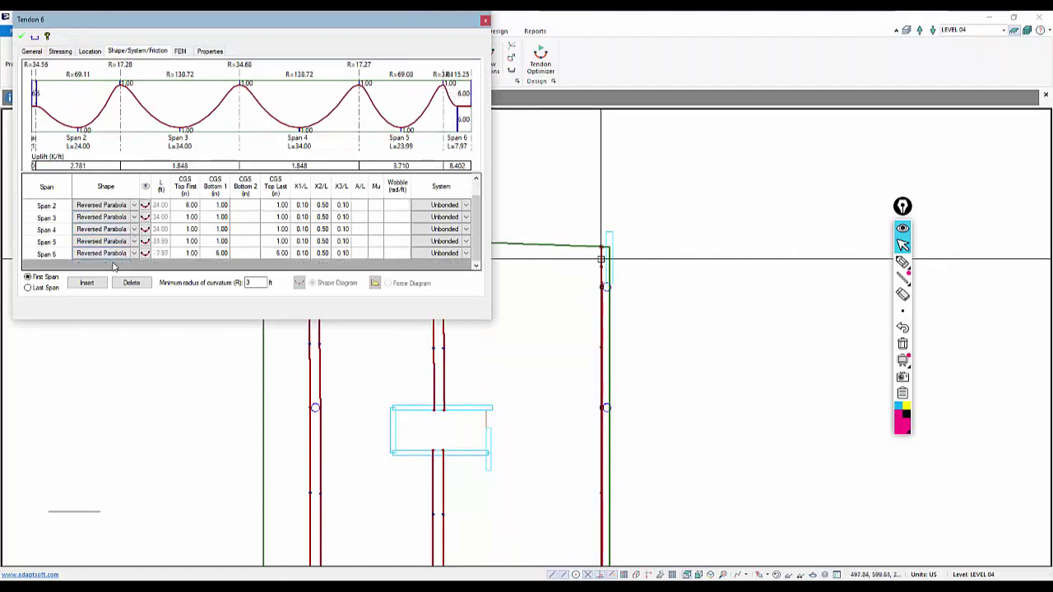
click(134, 254)
click(135, 253)
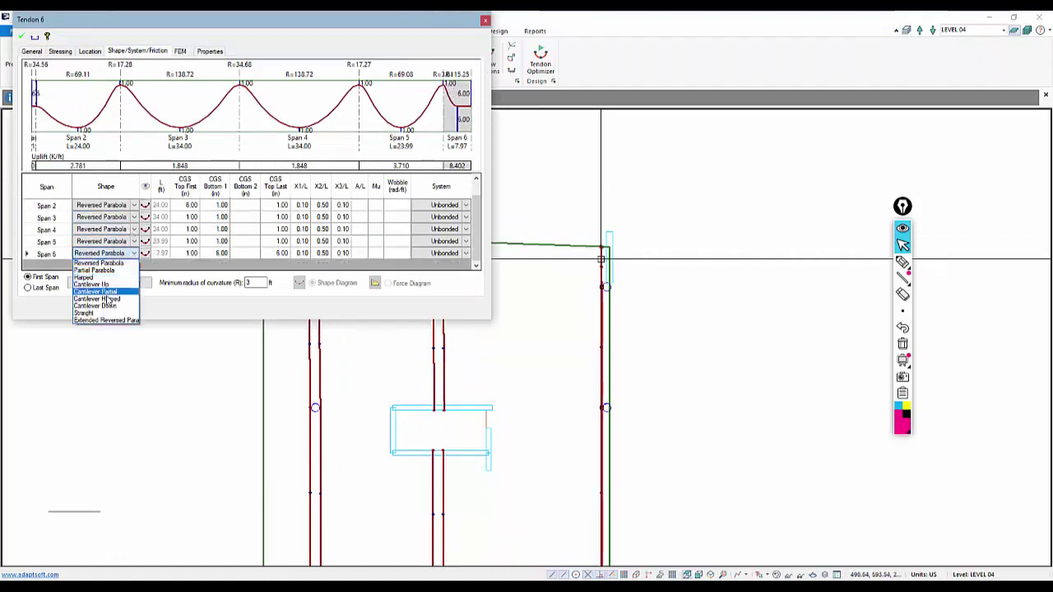
click(100, 315)
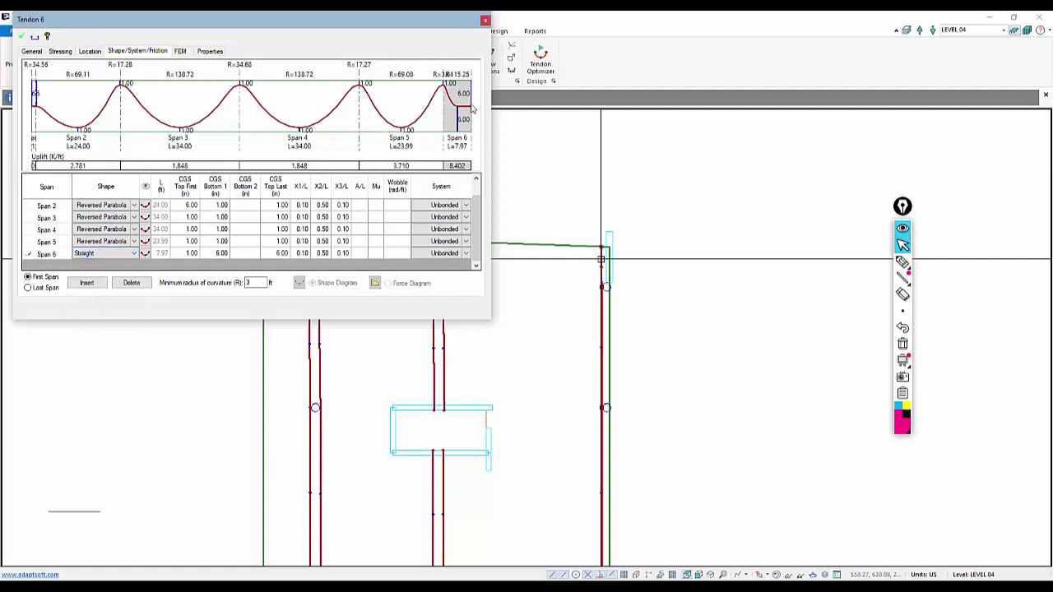
click(23, 37)
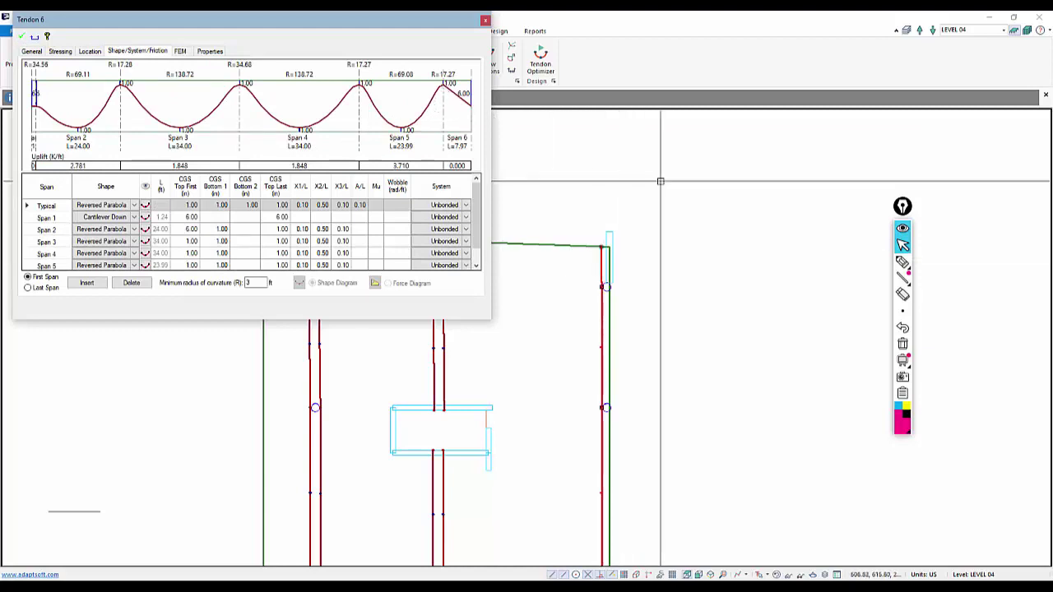
key(Escape)
Set the CGS of the midspan control points on the four tendons flanking the lower opening to 6.00 in with the dynamic Tendon Editor
scroll(615, 229, down, 4)
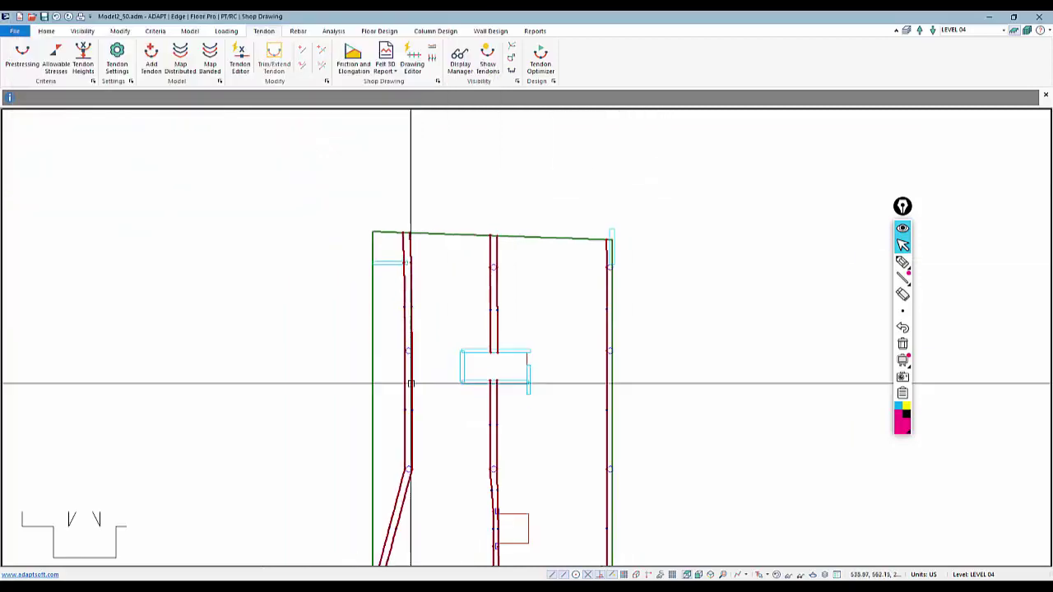
middle_drag(471, 440, 498, 315)
scroll(459, 354, up, 2)
scroll(543, 436, up, 3)
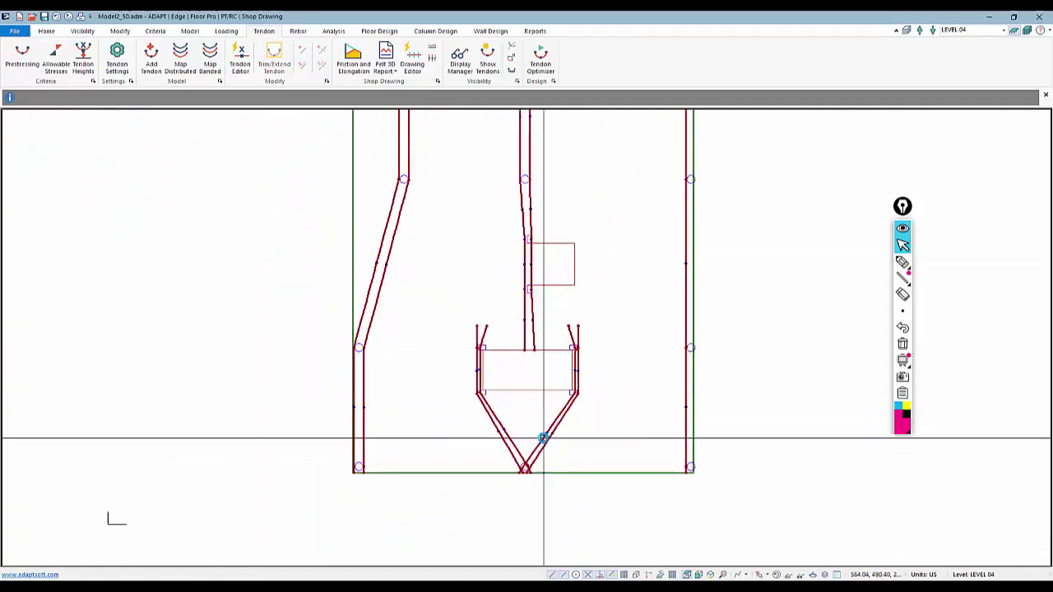
scroll(418, 322, up, 1)
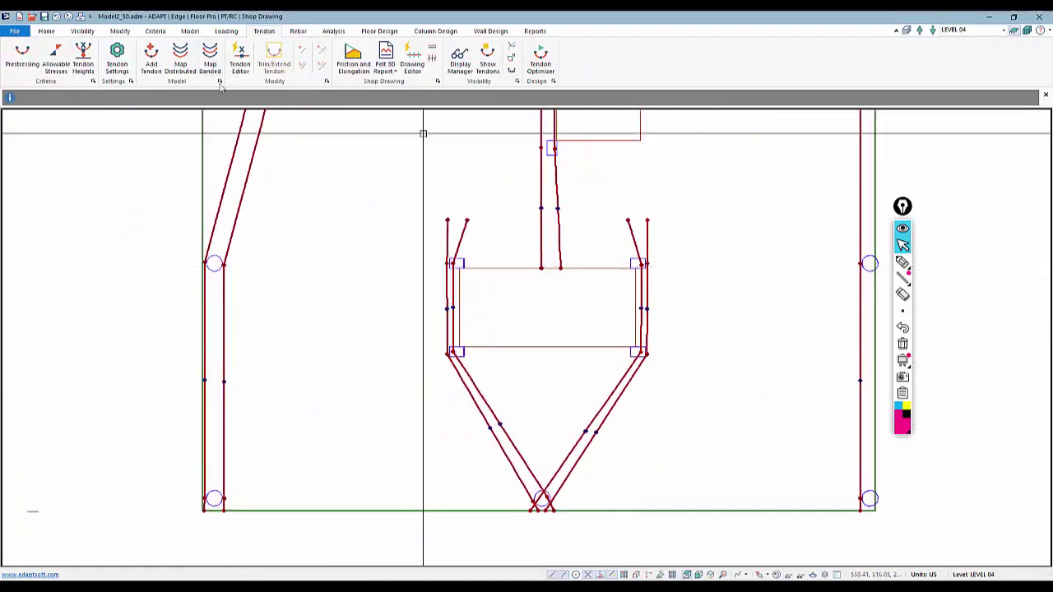
click(239, 62)
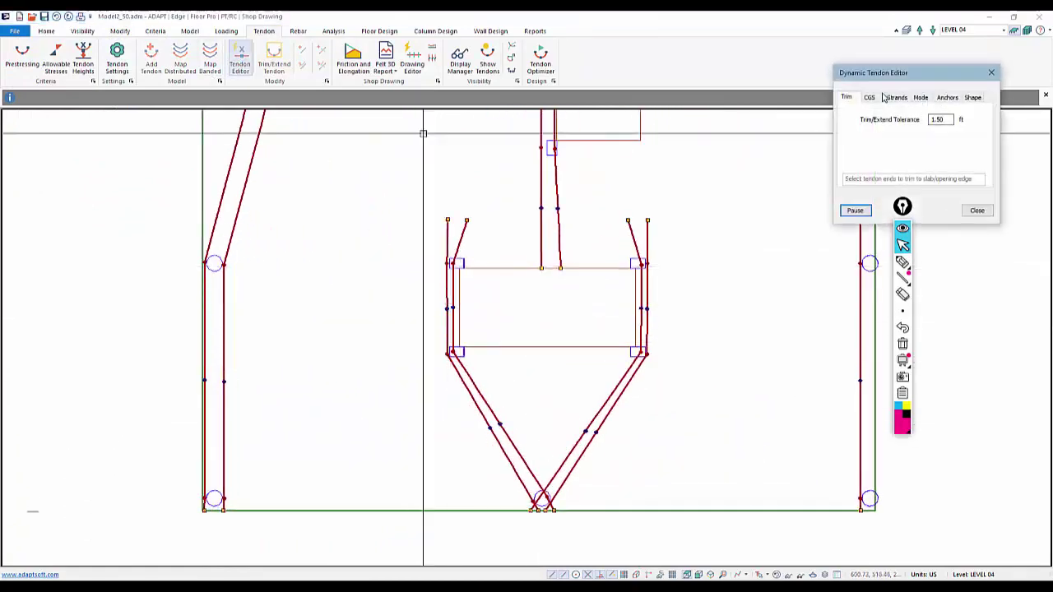
click(872, 97)
scroll(637, 329, up, 2)
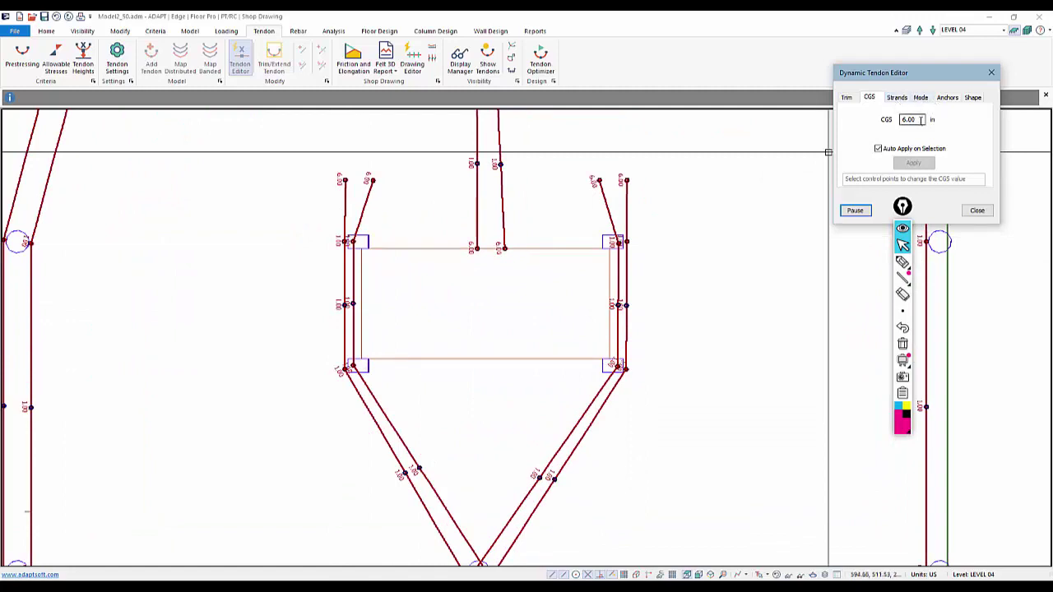
drag(672, 321, 271, 291)
click(976, 210)
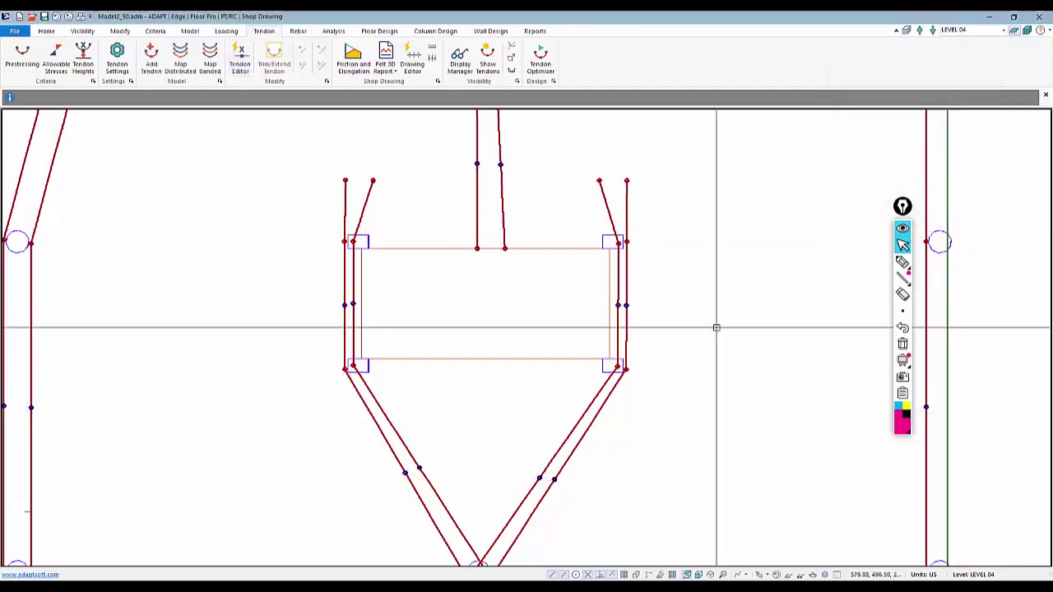
Review the profile shape of the inner tendon on the lower opening's right side and close its properties
double_click(615, 281)
click(120, 52)
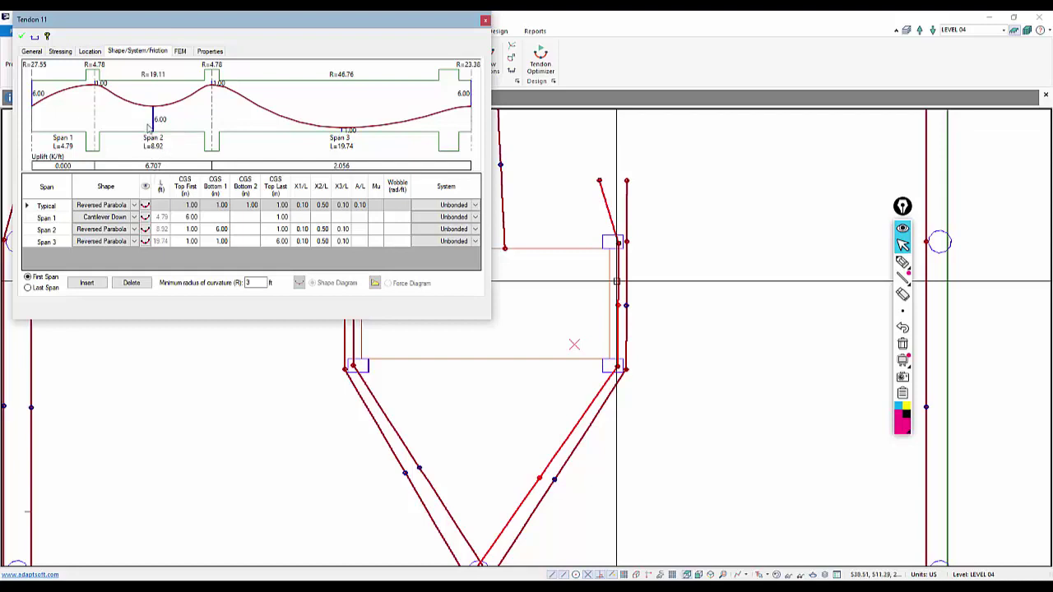
click(484, 20)
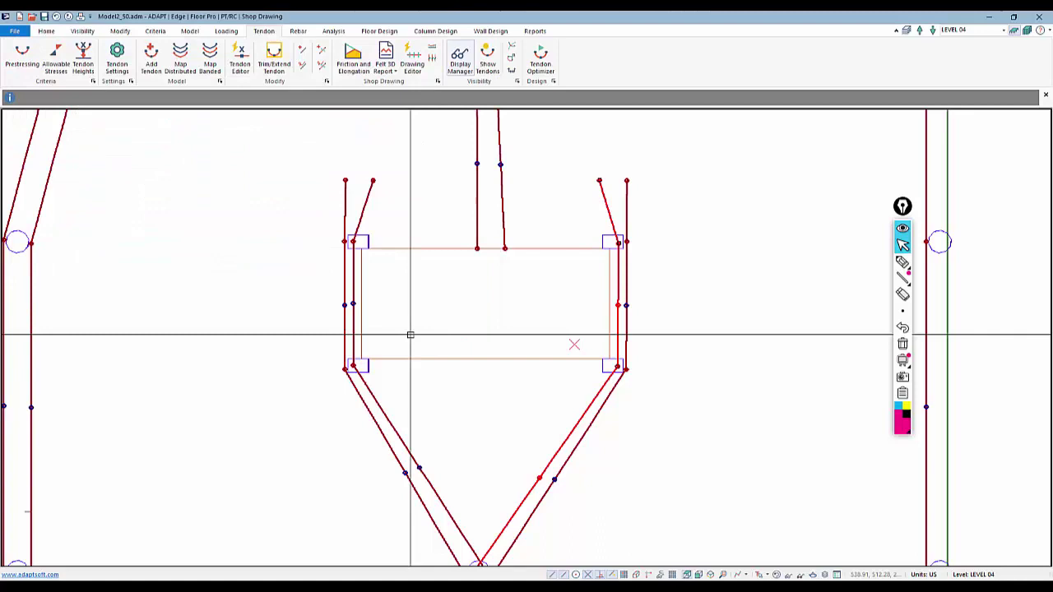
Straighten both inner tendons beside the lower opening by moving their upper end points in line with the column control points
click(612, 185)
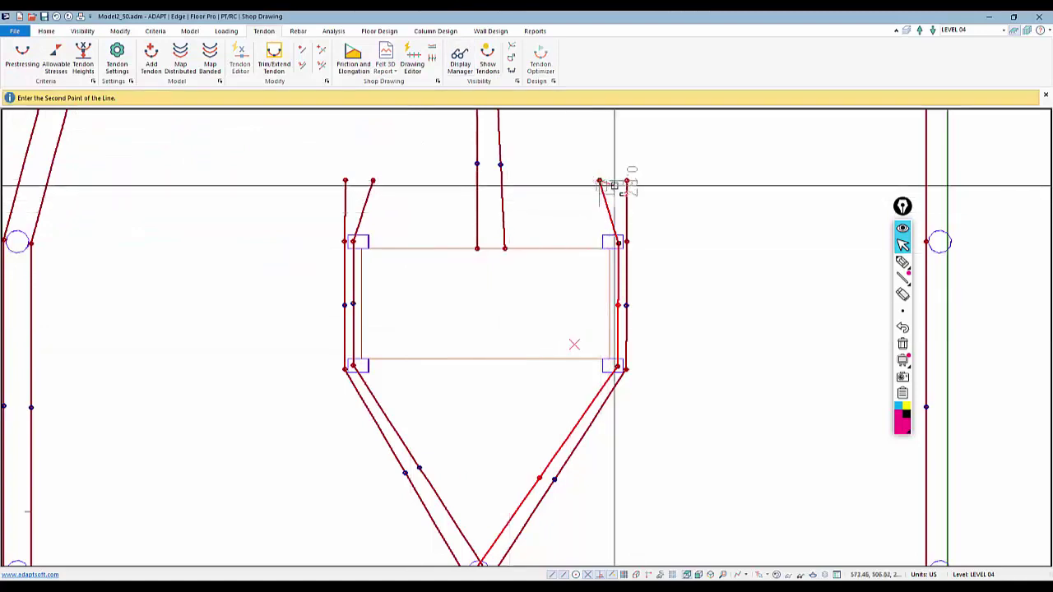
click(616, 182)
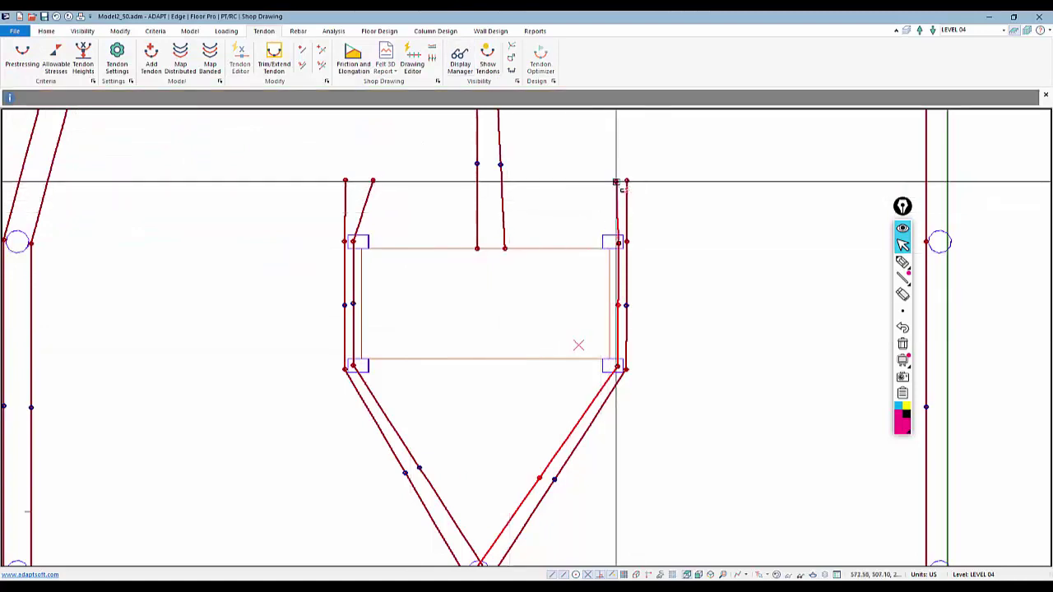
click(372, 181)
click(354, 181)
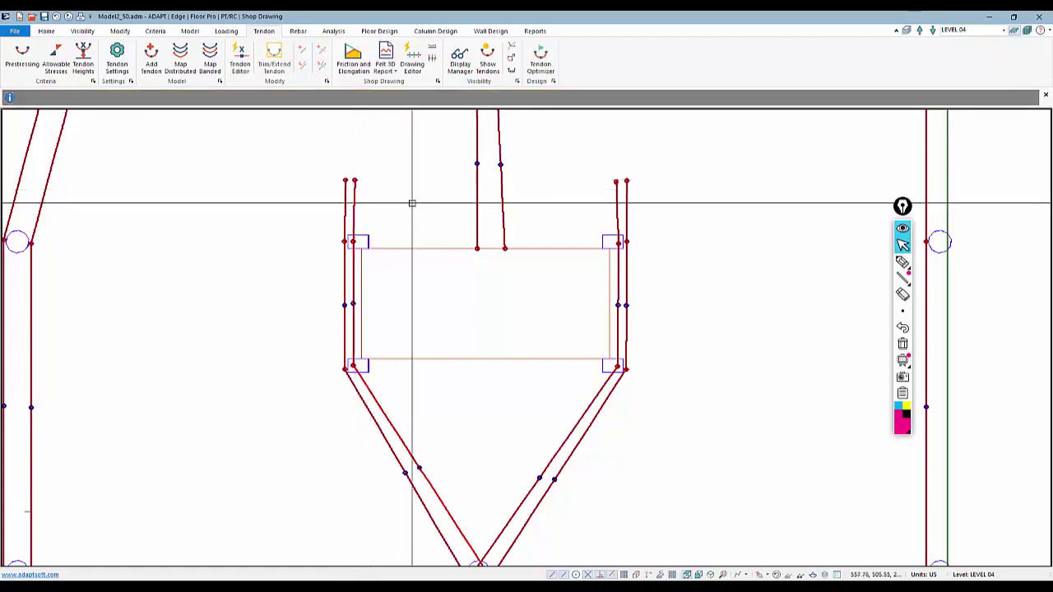
Move the lower end of the right central tendon at the opening's upper edge leftward so that its last span runs straight
scroll(498, 305, down, 4)
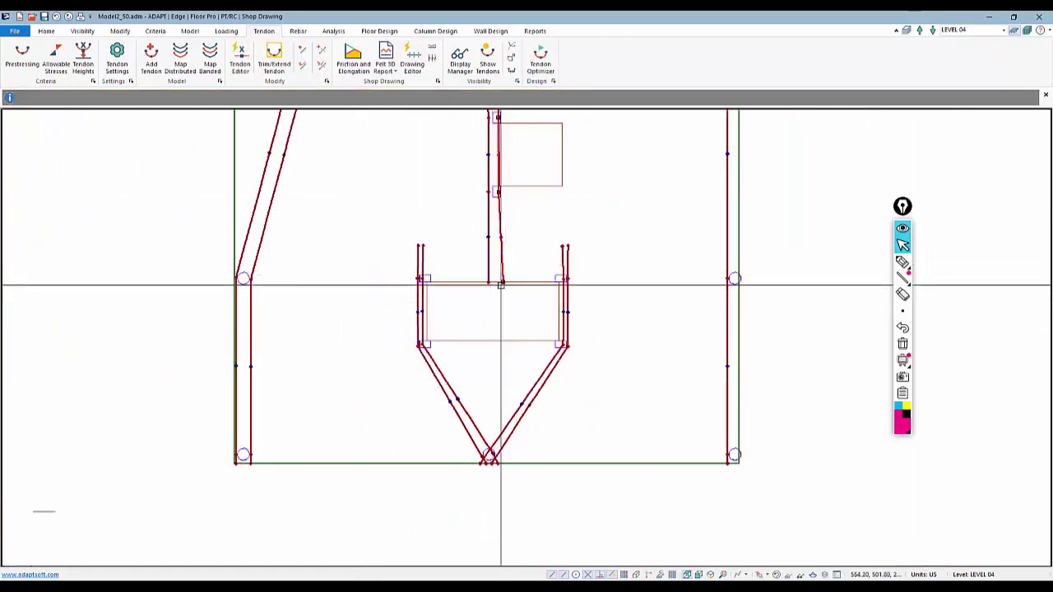
scroll(500, 284, up, 2)
click(504, 286)
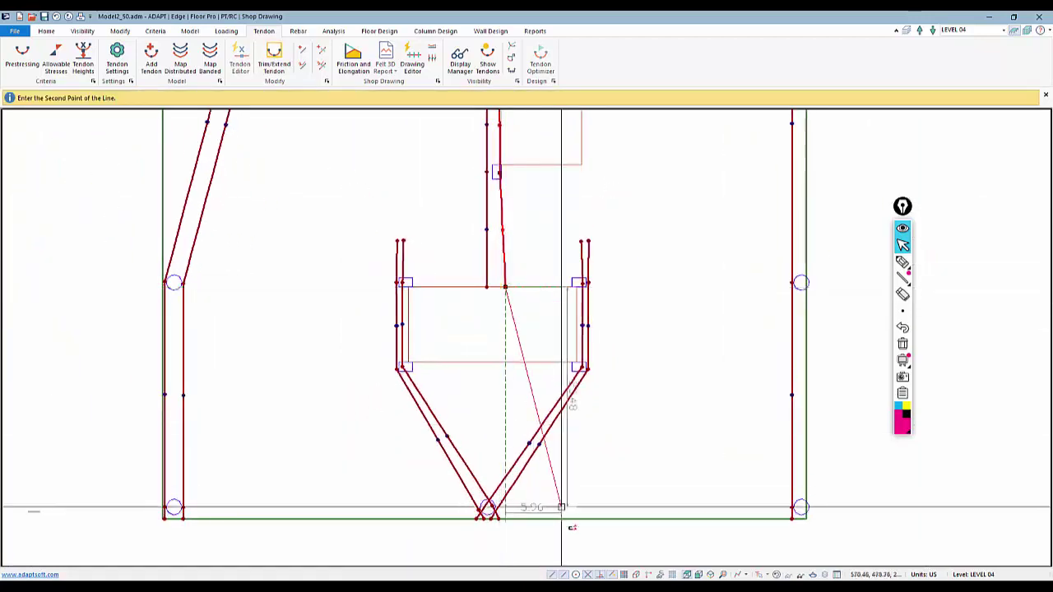
click(499, 287)
key(Escape)
Outline and number the slab's regions on the full plan with freehand pen annotations and clear all the markings
scroll(512, 326, down, 6)
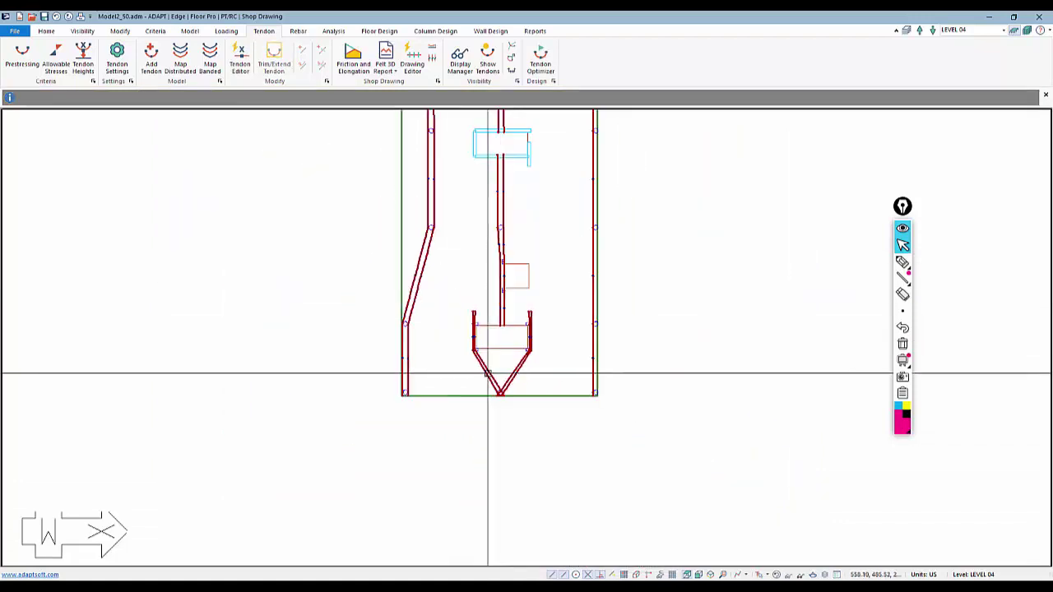
scroll(498, 444, down, 3)
scroll(531, 364, up, 1)
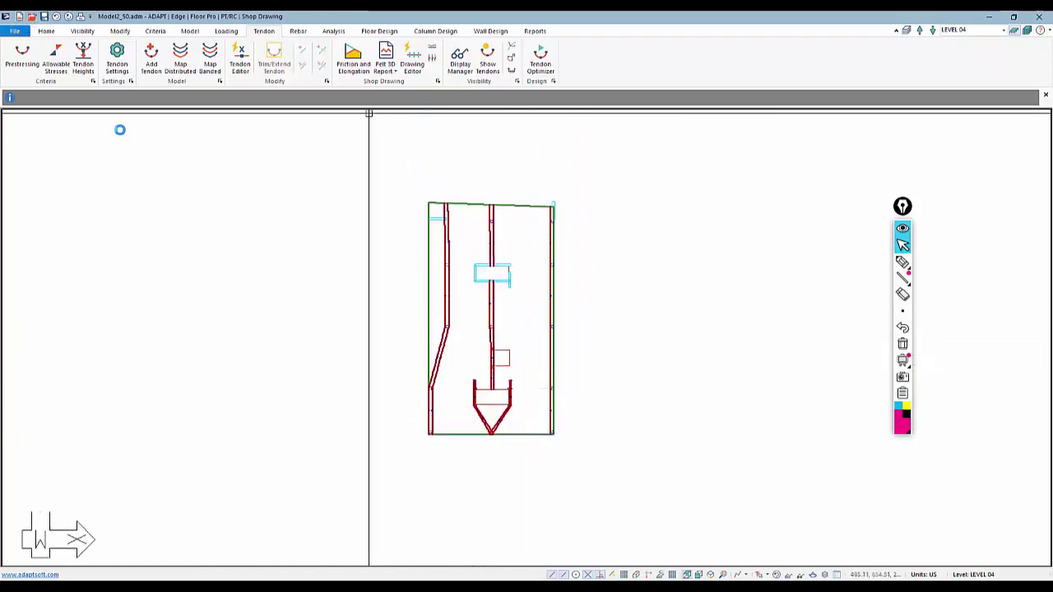
click(905, 264)
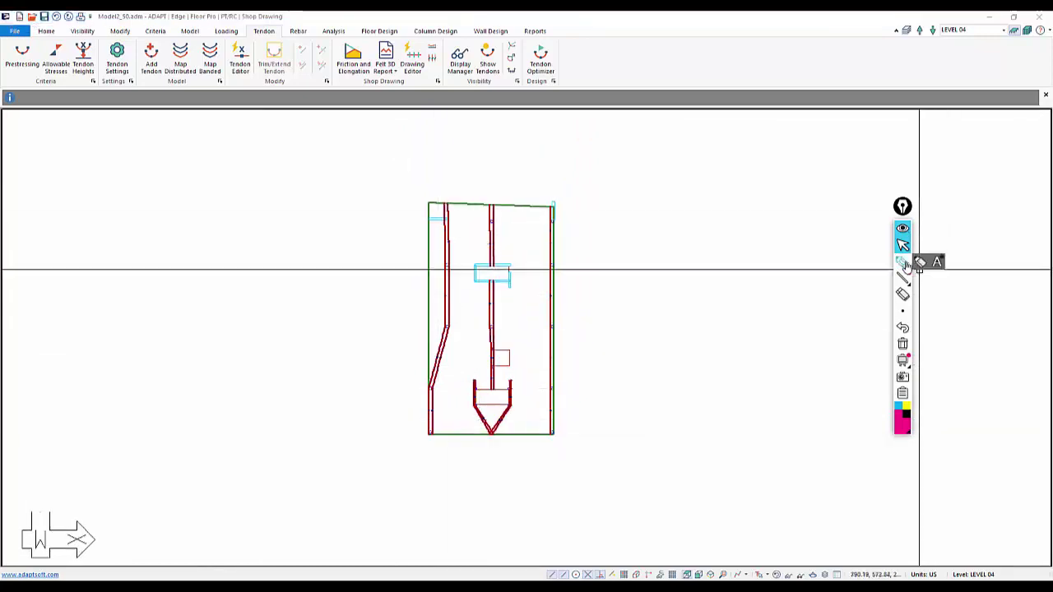
click(920, 262)
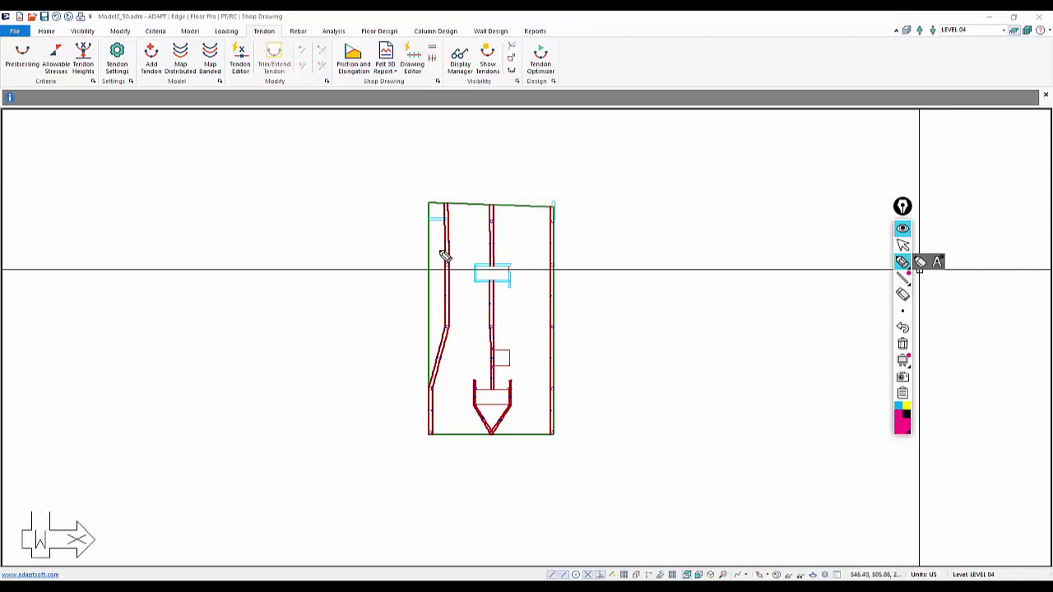
mouse_move(438, 268)
mouse_down()
mouse_move(554, 266)
mouse_move(555, 212)
mouse_move(467, 203)
mouse_move(439, 263)
mouse_up()
drag(470, 221, 470, 232)
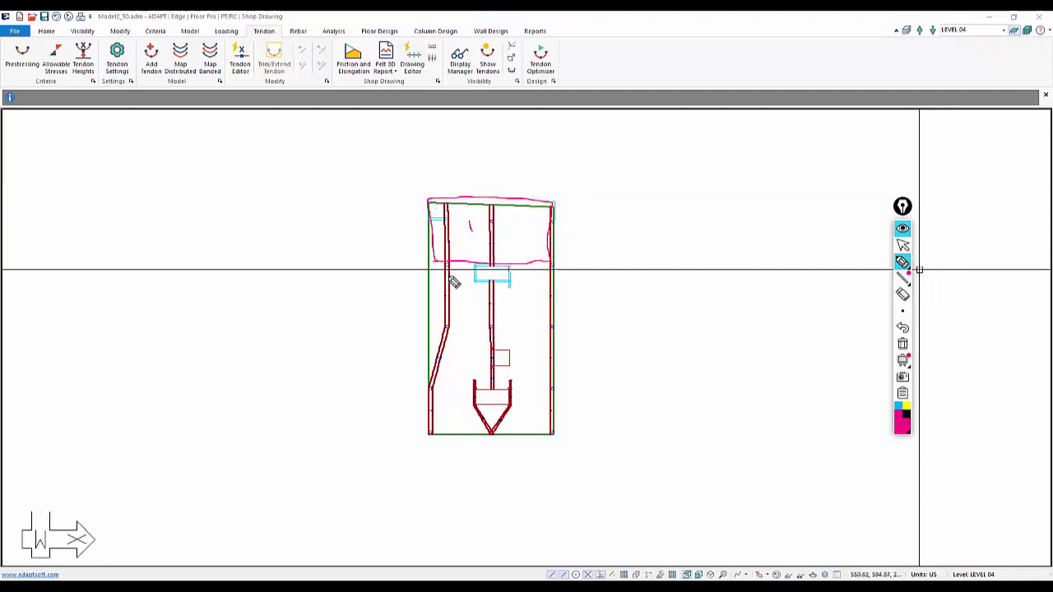
mouse_move(442, 290)
mouse_down()
mouse_move(476, 282)
mouse_move(451, 268)
mouse_move(457, 280)
mouse_move(554, 287)
mouse_move(523, 273)
mouse_up()
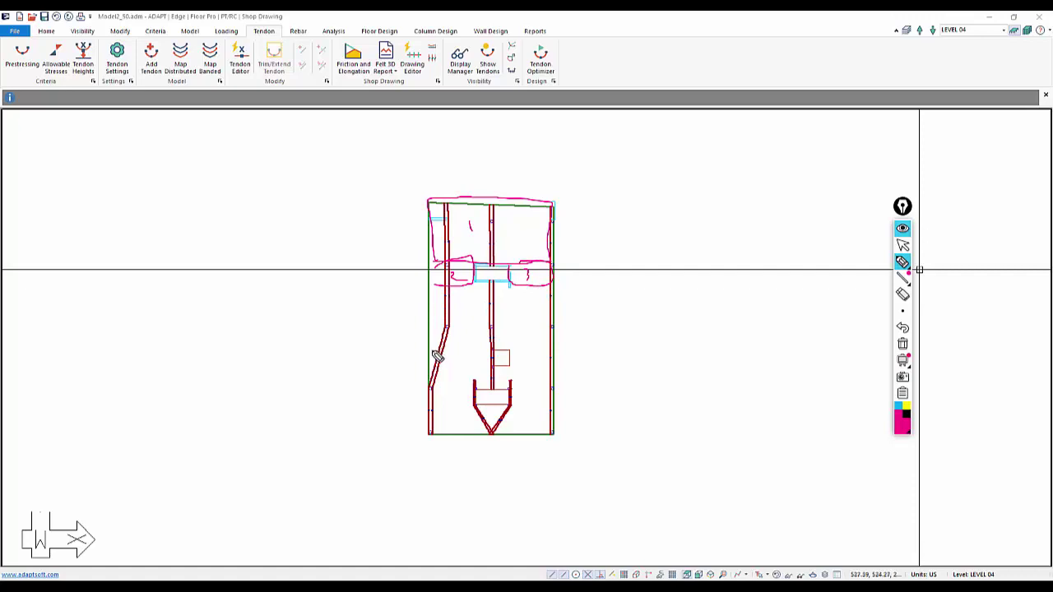
mouse_move(436, 355)
mouse_down()
mouse_move(560, 338)
mouse_move(467, 281)
mouse_move(425, 287)
mouse_up()
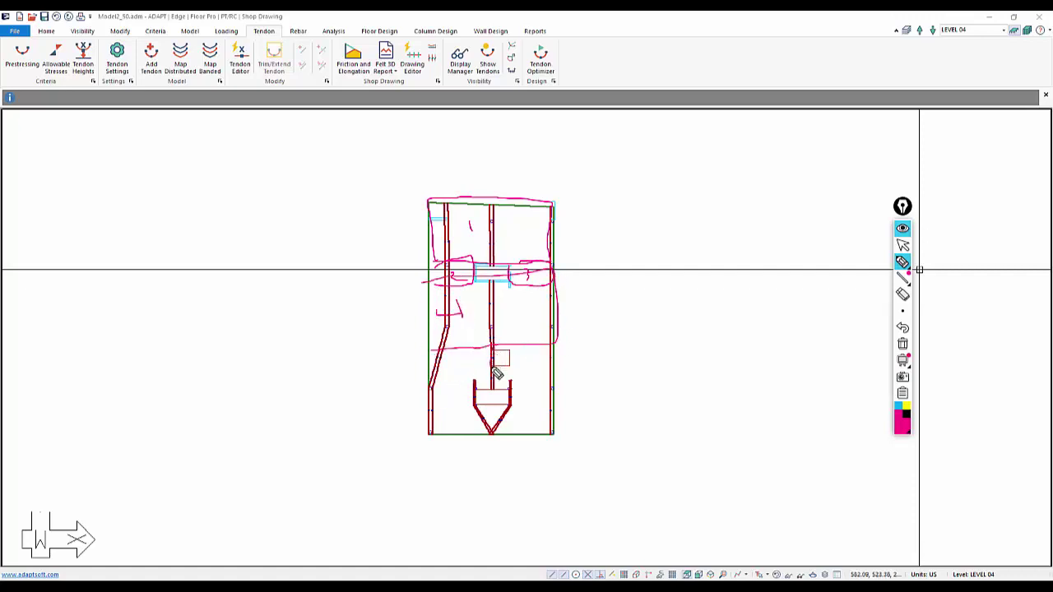
mouse_move(495, 374)
mouse_down()
mouse_move(433, 366)
mouse_move(464, 354)
mouse_move(548, 364)
mouse_move(529, 388)
mouse_move(421, 390)
mouse_up()
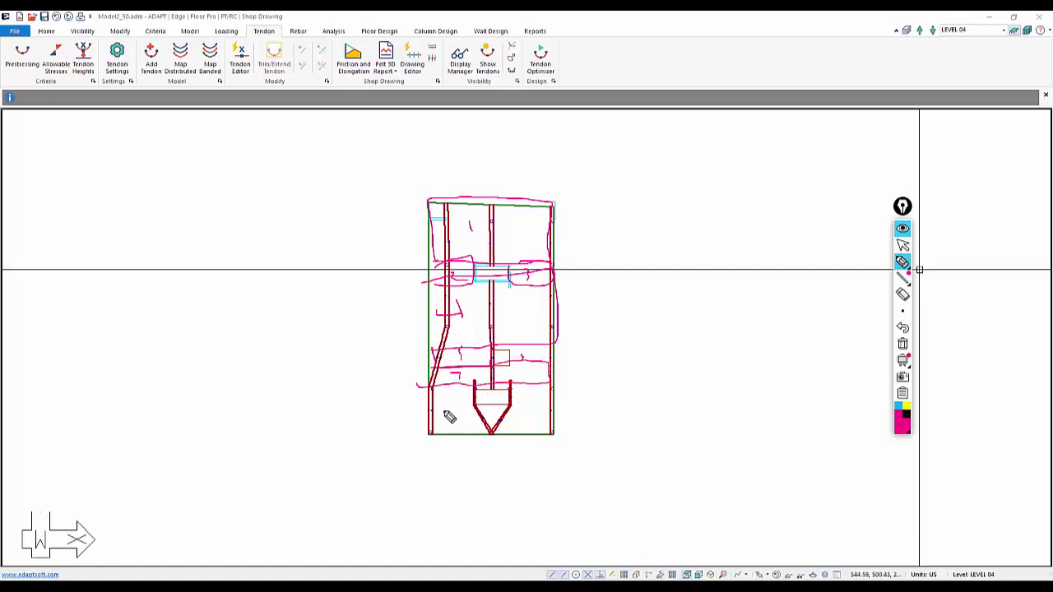
click(446, 407)
click(531, 396)
click(902, 245)
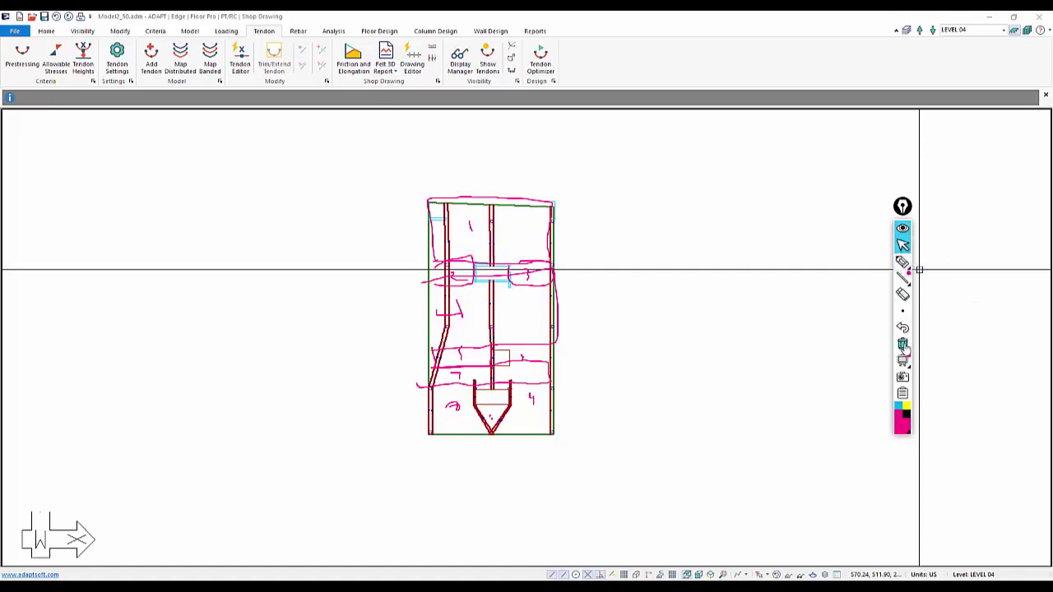
click(902, 344)
Check the slab region's thickness in its properties and close them
double_click(463, 204)
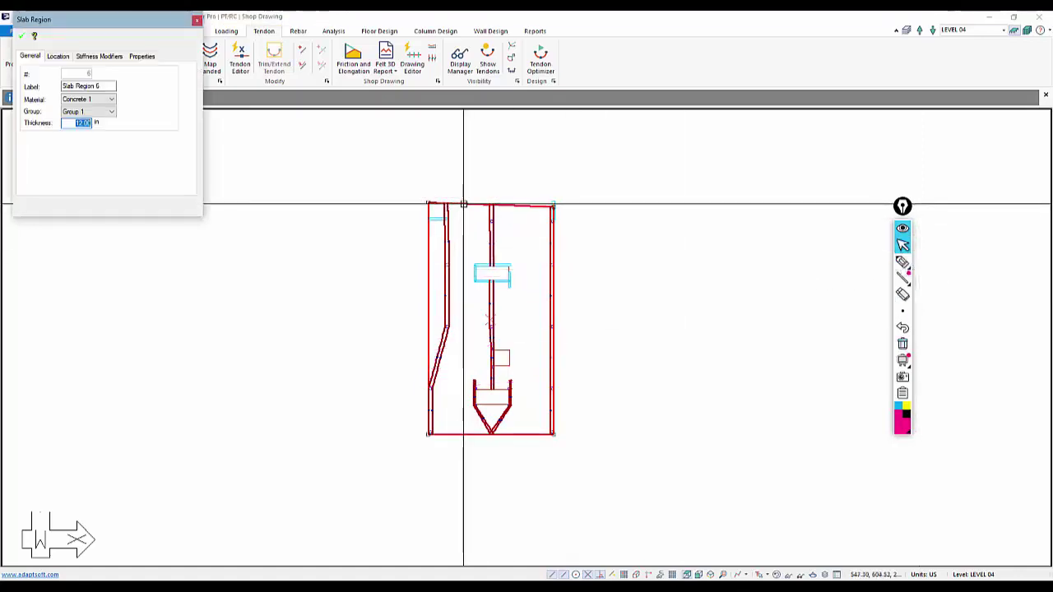
key(Escape)
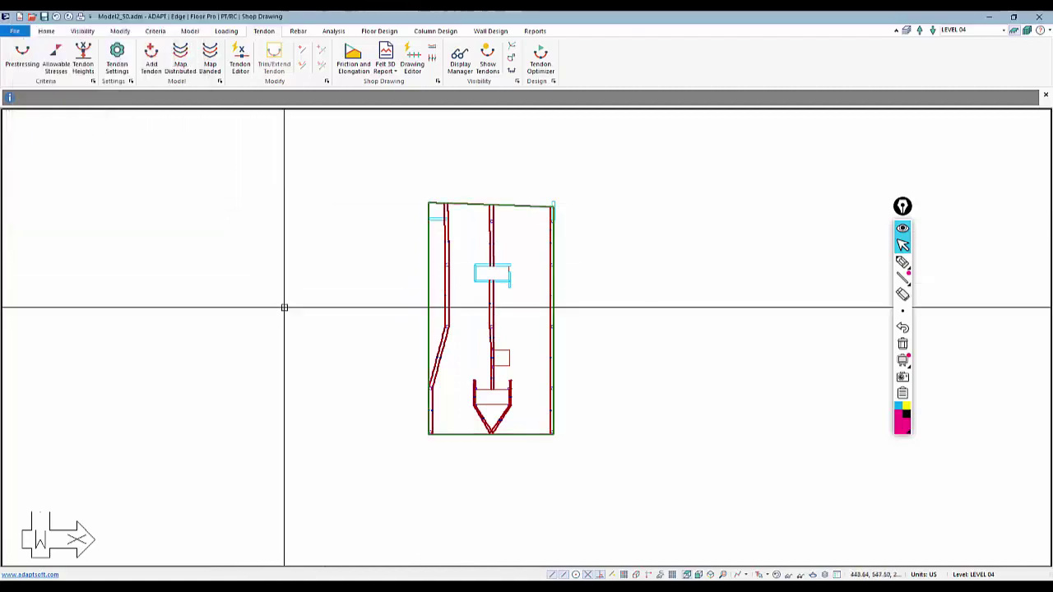
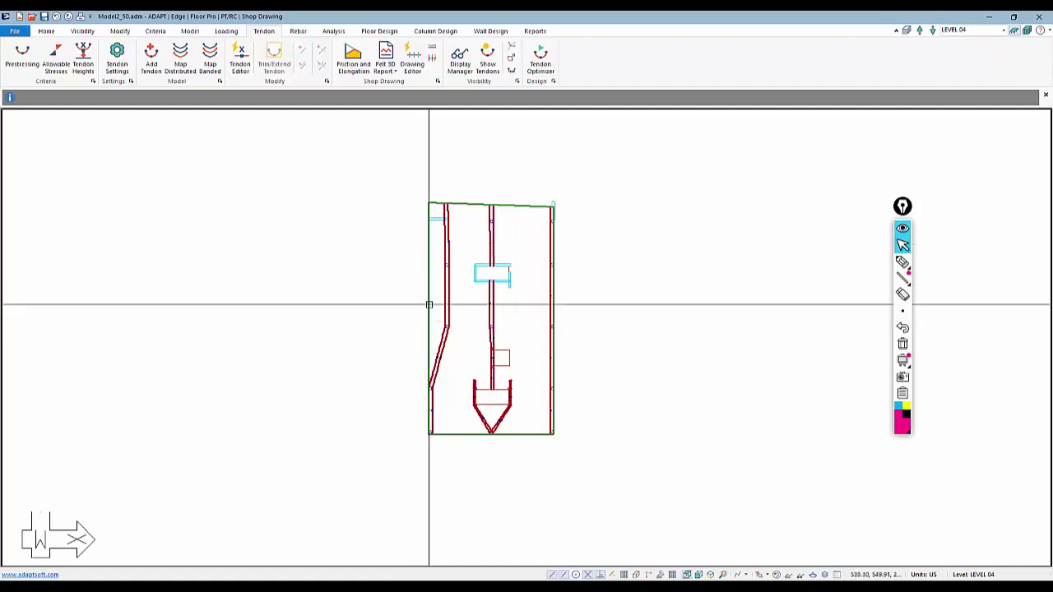
Add a horizontal tendon just below the slab's upper edge, running from the slab's left edge to its right edge
scroll(453, 202, up, 3)
scroll(421, 170, up, 1)
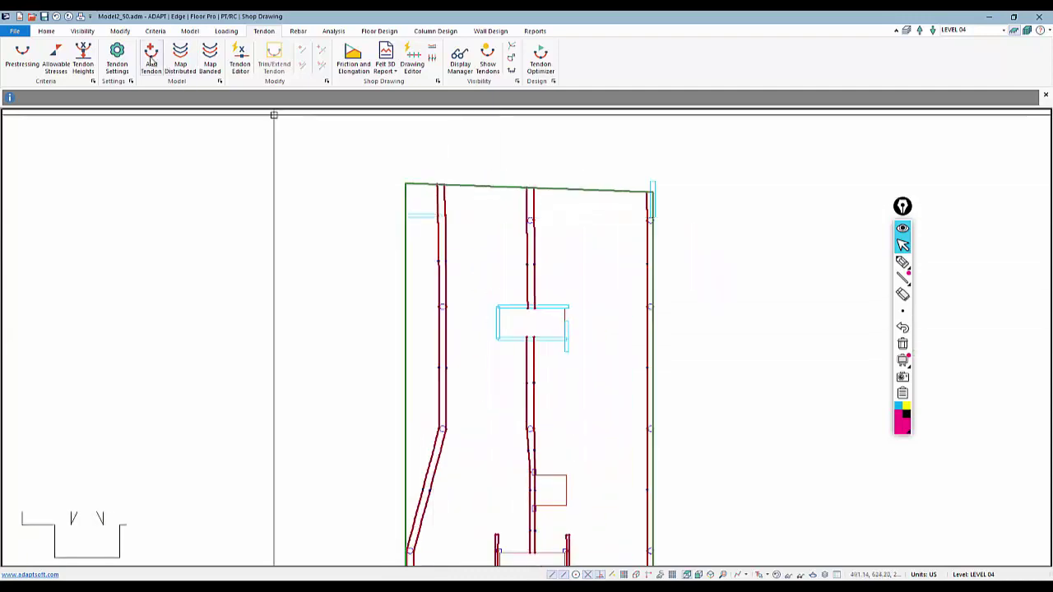
click(152, 63)
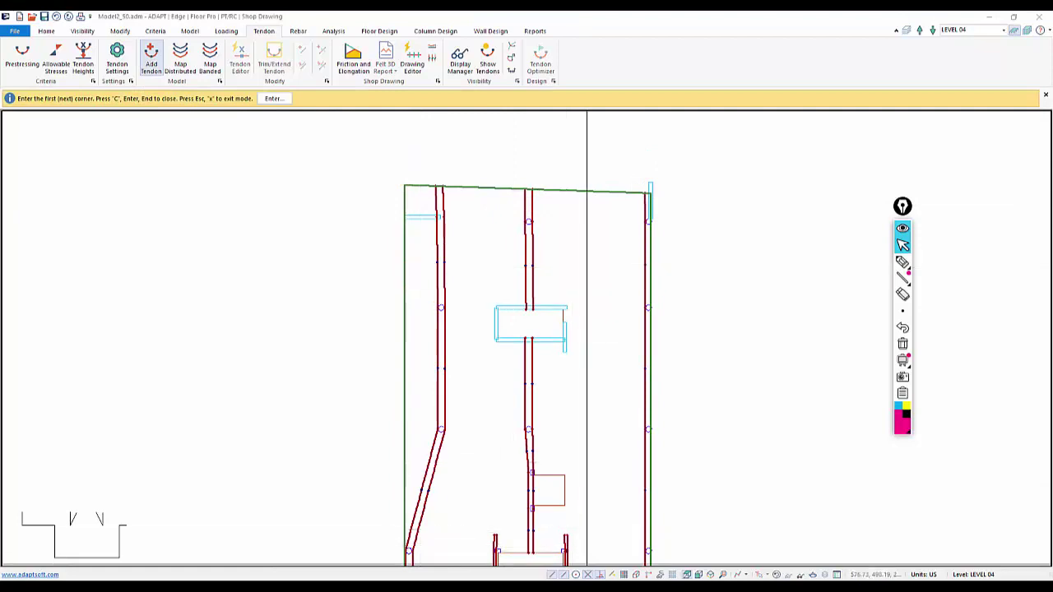
click(403, 196)
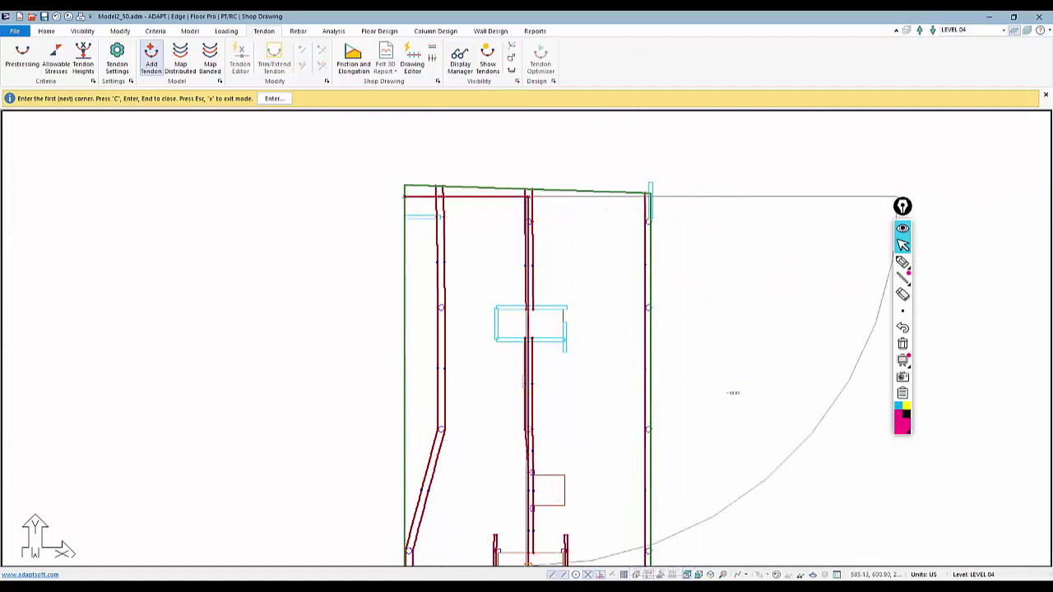
click(649, 196)
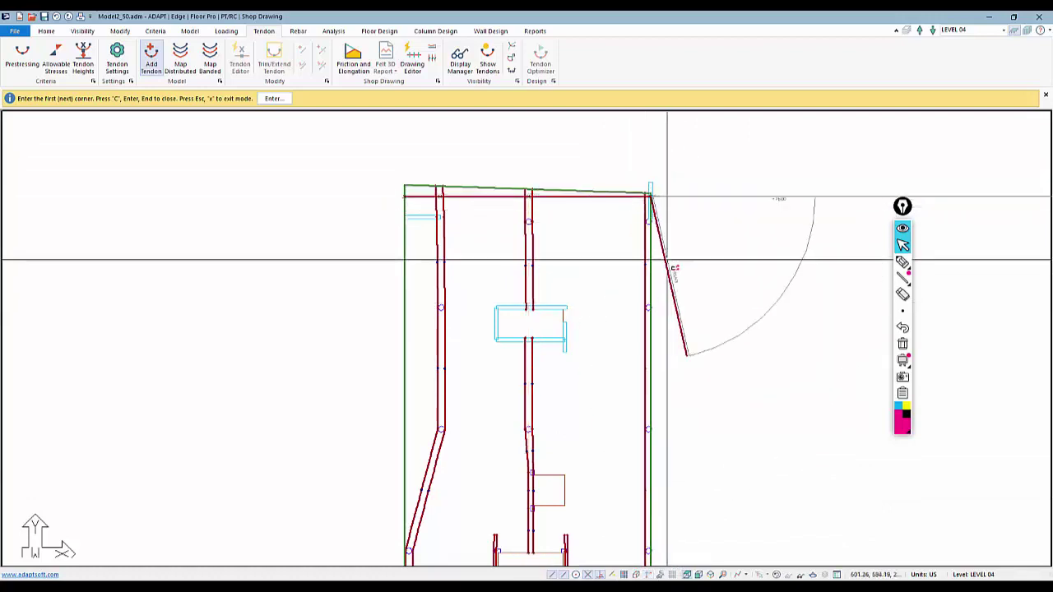
scroll(483, 197, down, 1)
right_click(469, 147)
click(488, 154)
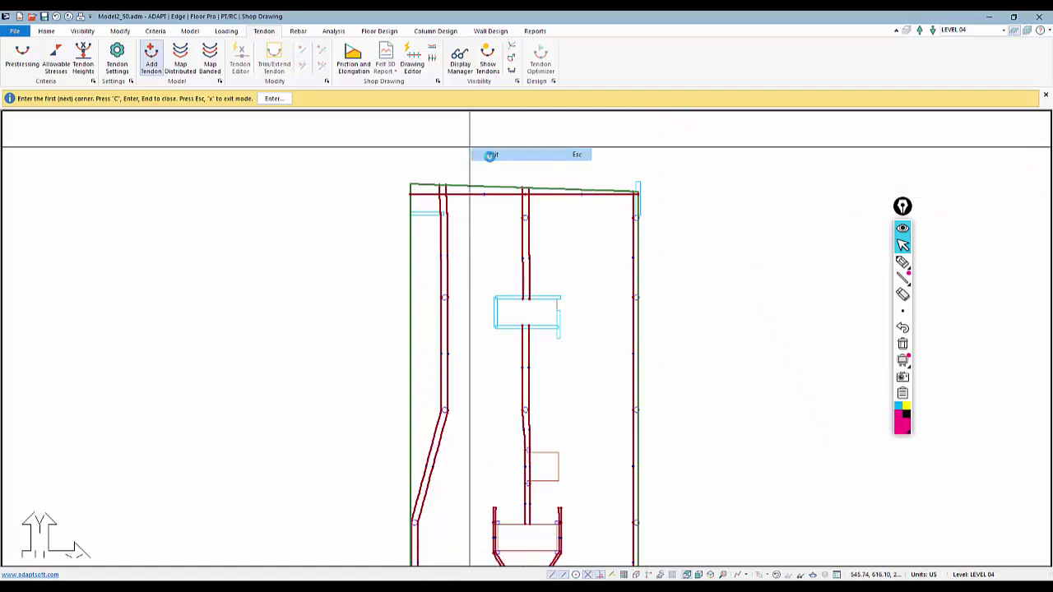
Check the new transverse tendon's general, stressing and shape properties and close them
scroll(485, 210, up, 1)
scroll(474, 212, up, 1)
double_click(474, 188)
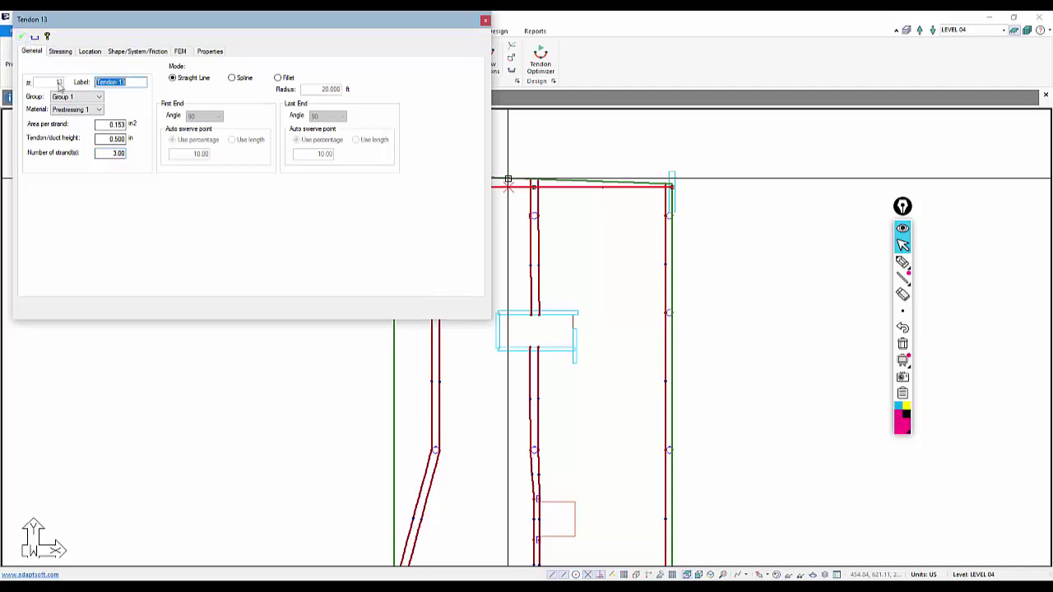
click(61, 51)
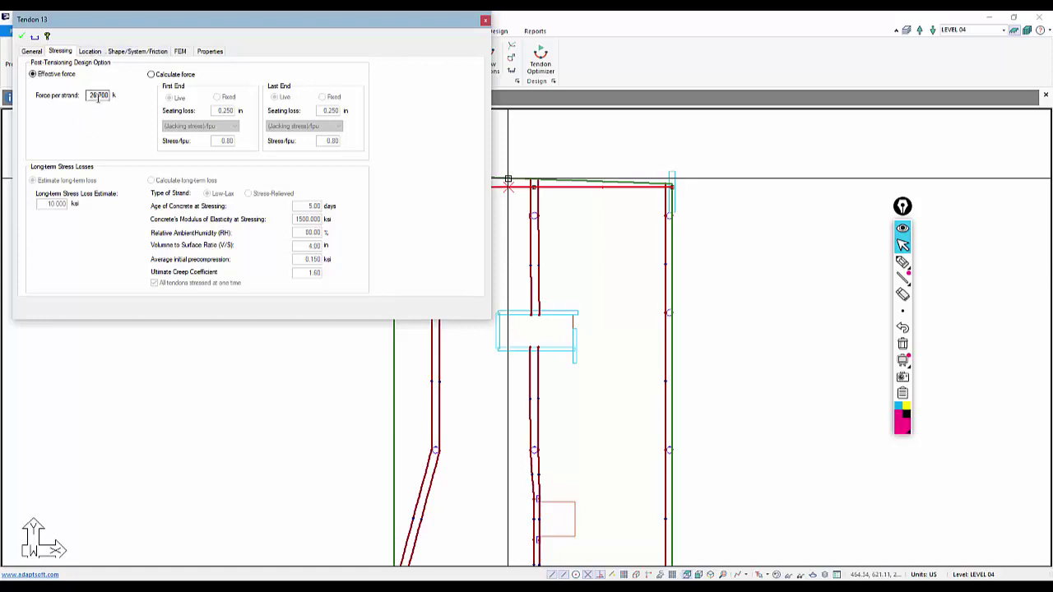
click(125, 51)
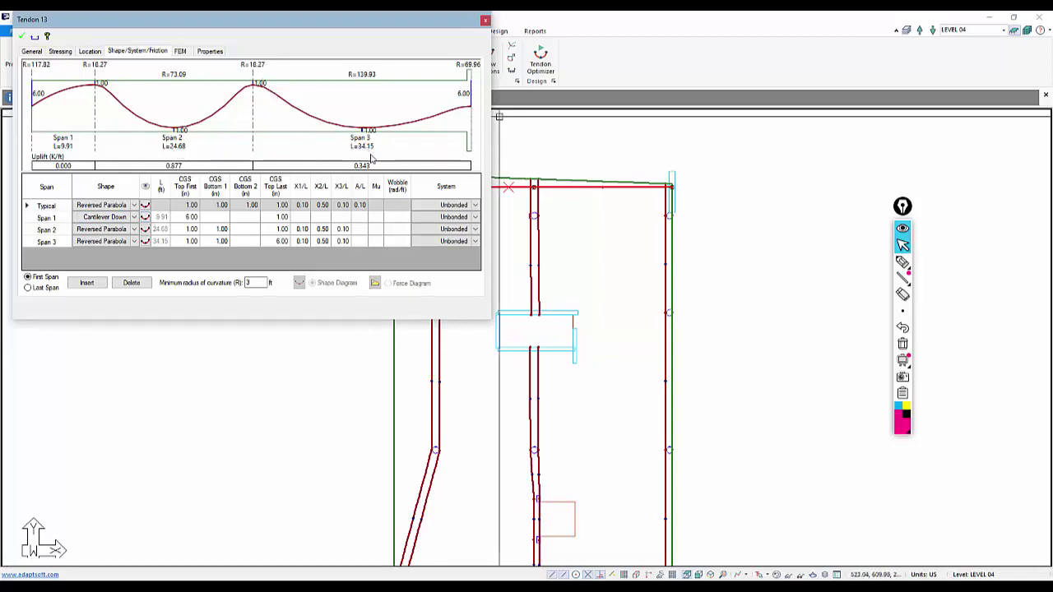
key(Escape)
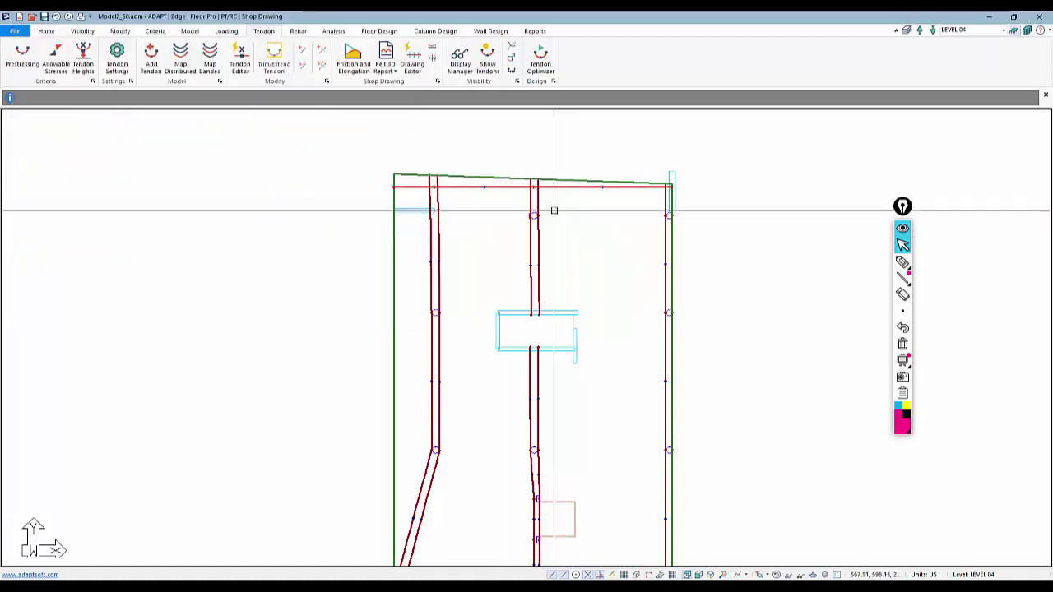
Copy the transverse tendon 15 times down the slab with a Y offset of -4.00 ft
scroll(531, 187, down, 1)
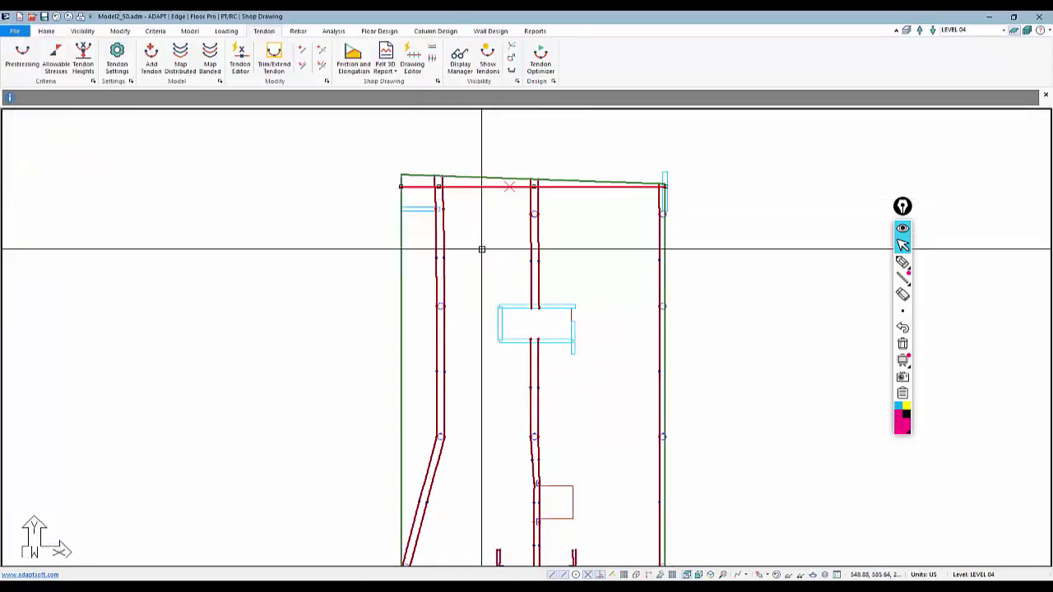
click(120, 31)
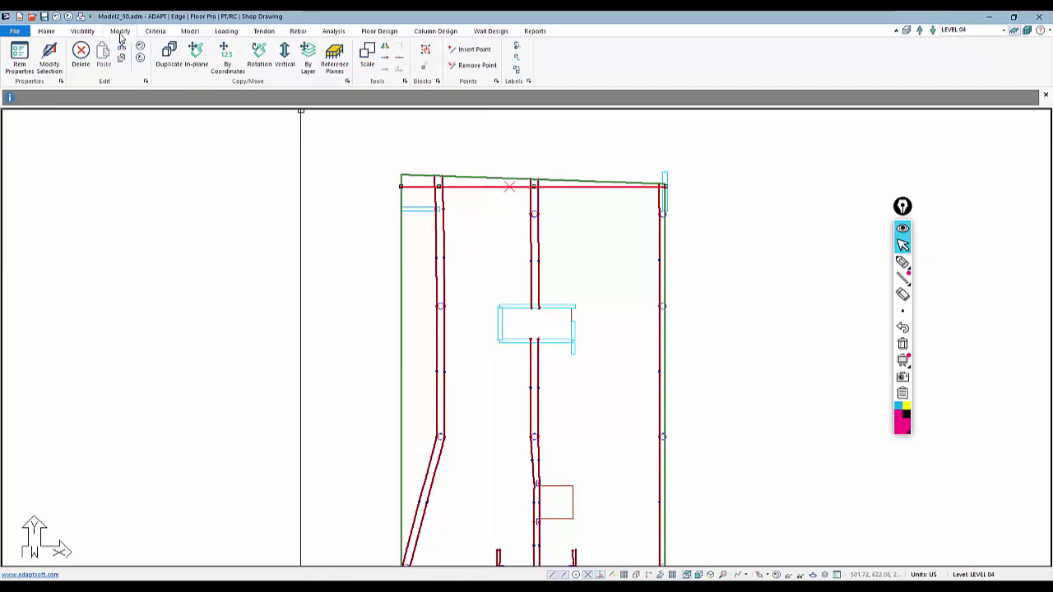
click(226, 63)
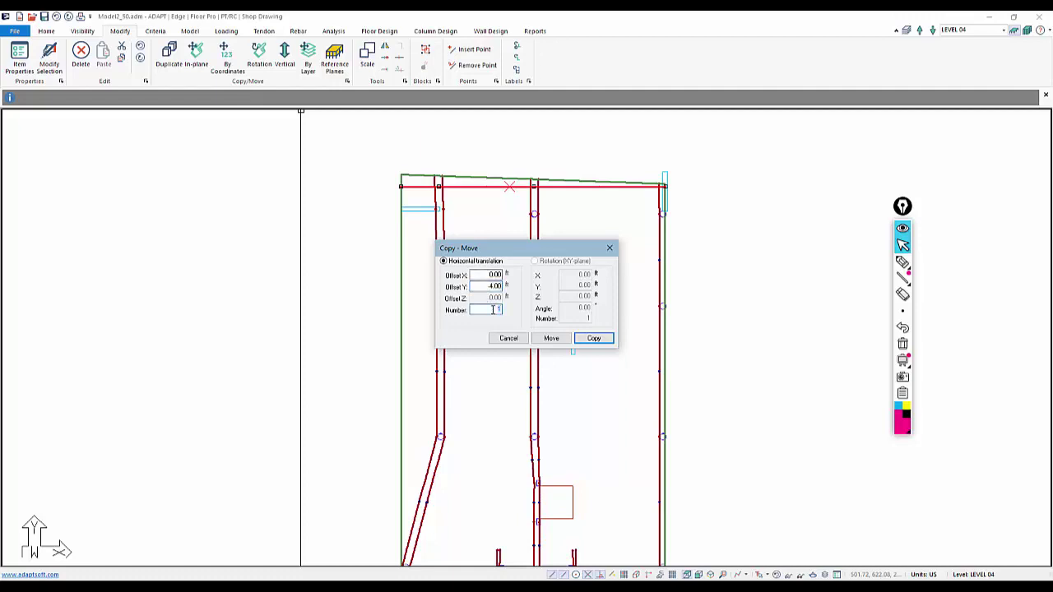
click(593, 338)
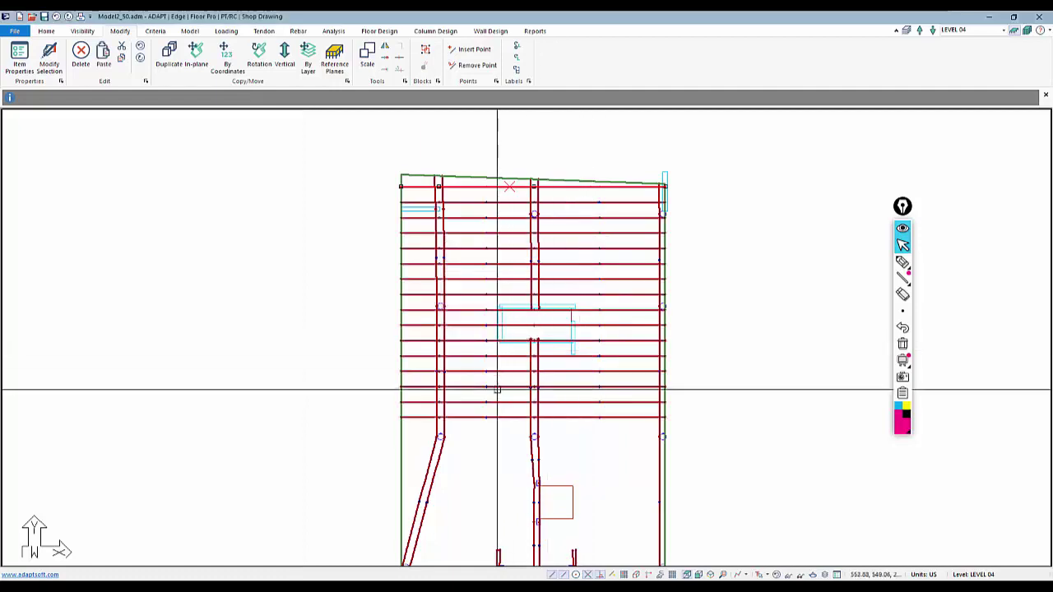
Copy the lowest transverse tendon 10 more times down to the lower opening with a Y offset of -4.00 ft
scroll(492, 195, down, 1)
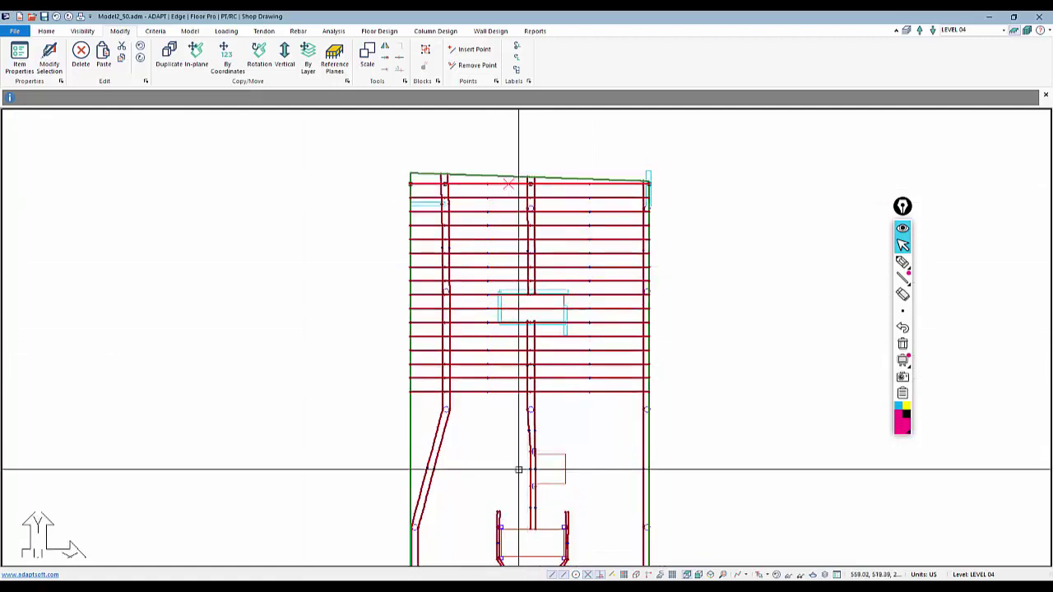
middle_drag(482, 430, 510, 406)
drag(507, 383, 492, 167)
scroll(475, 241, up, 1)
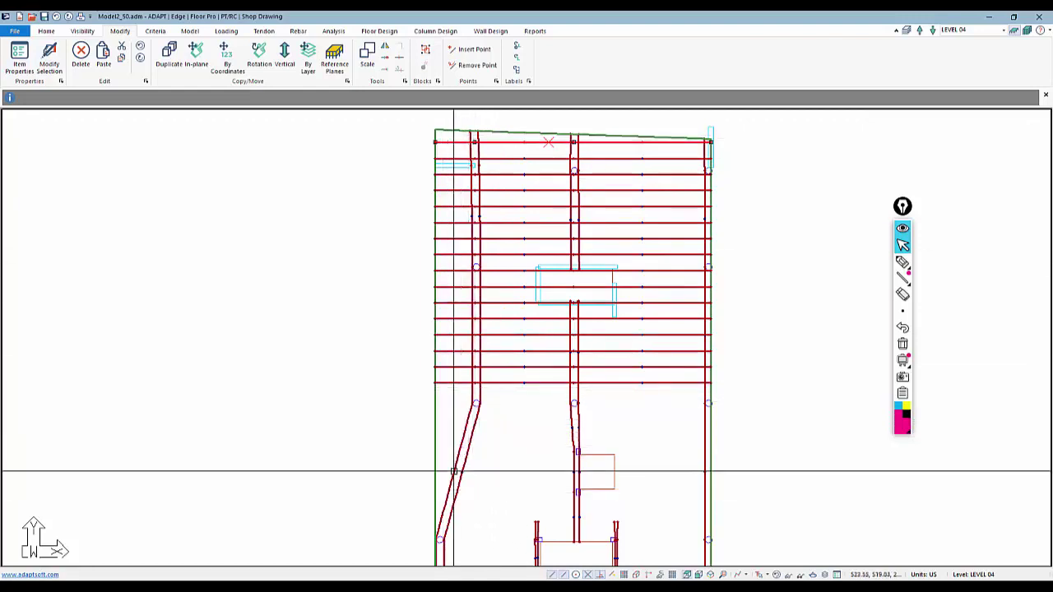
click(528, 384)
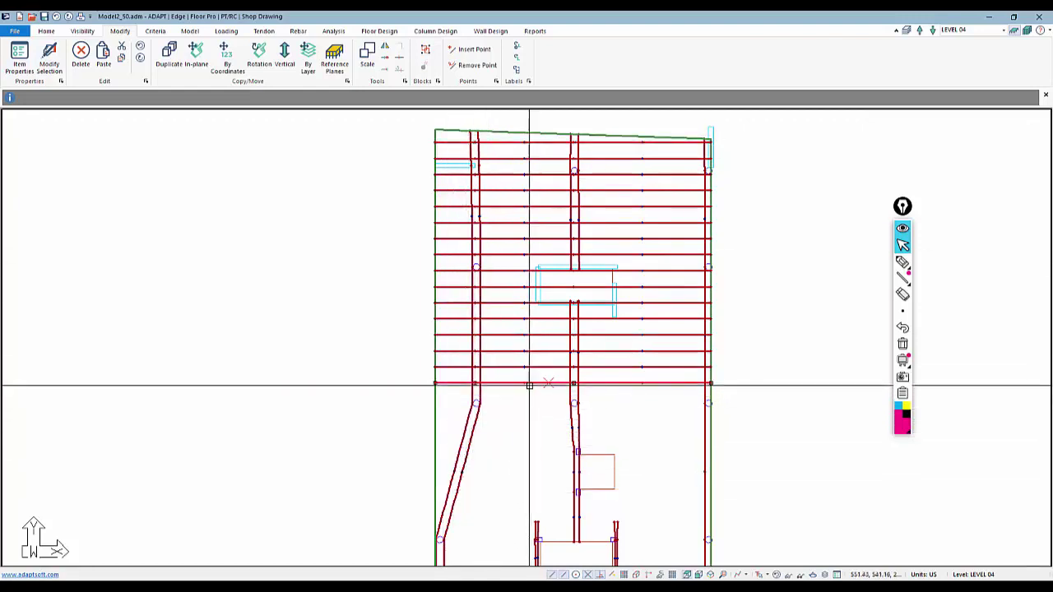
click(223, 54)
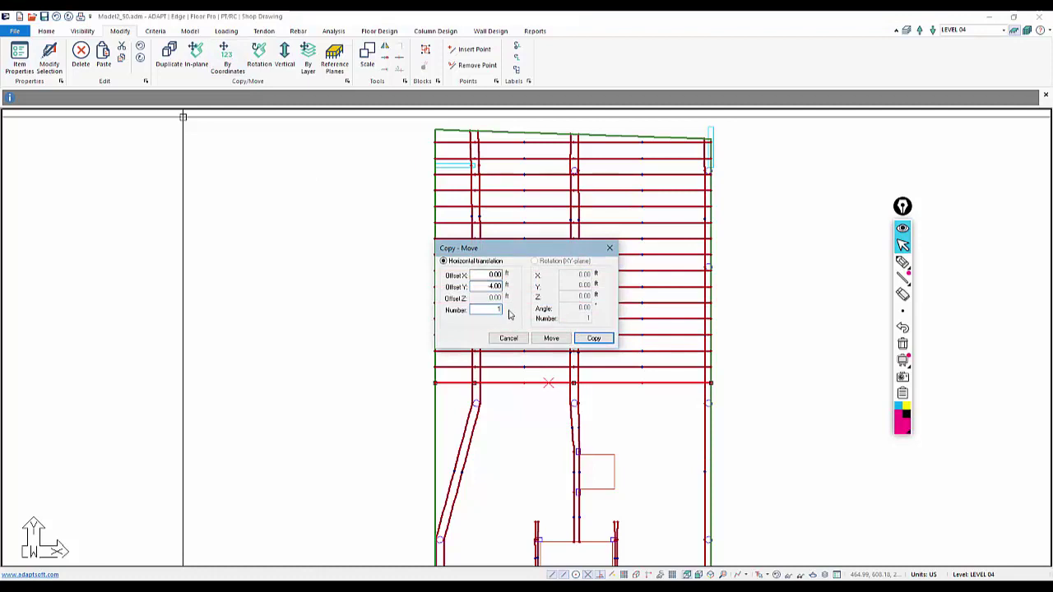
click(593, 339)
scroll(510, 444, down, 3)
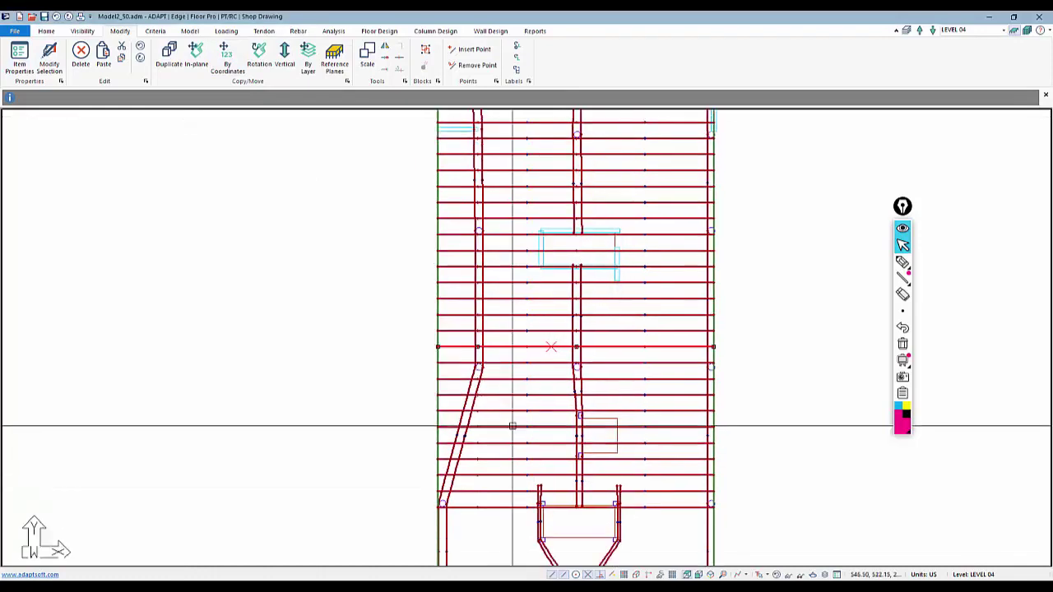
Move the left interior control points of the seven transverse tendons crossing the inclined banded tendons so that they lie between that pair
scroll(448, 424, up, 1)
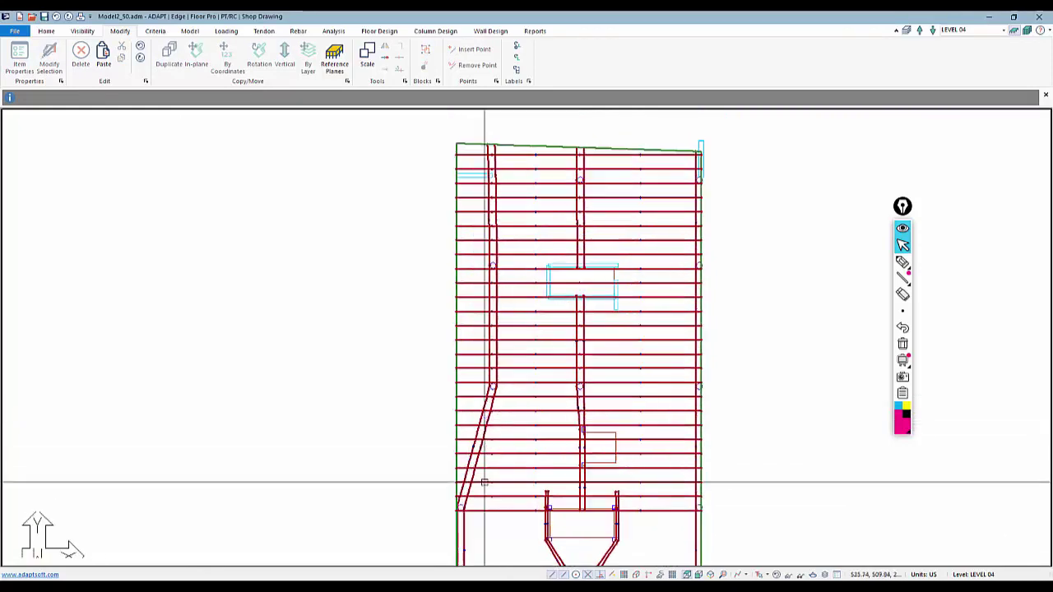
scroll(490, 415, up, 3)
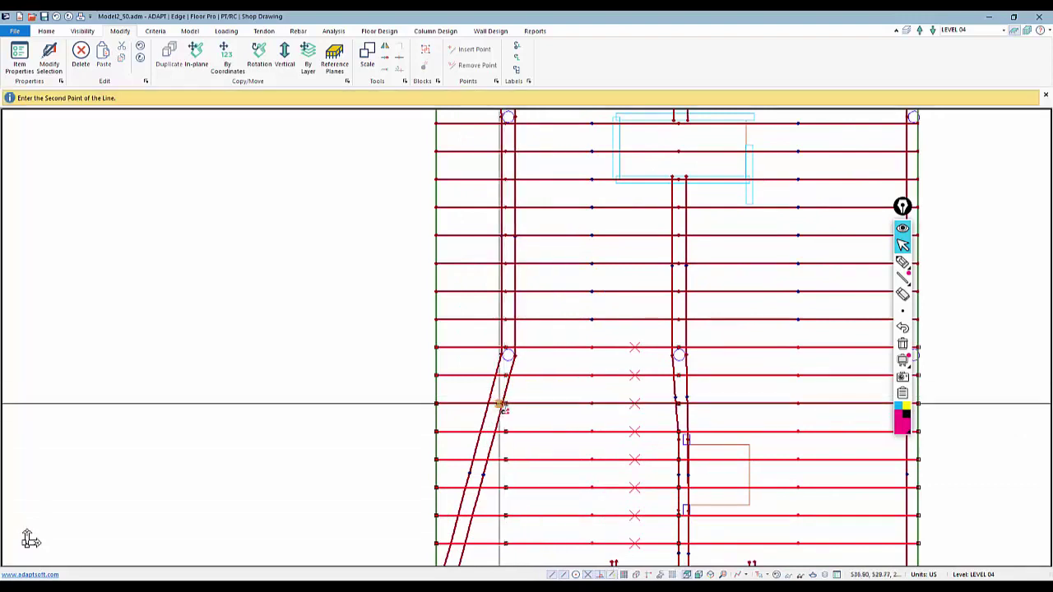
click(506, 432)
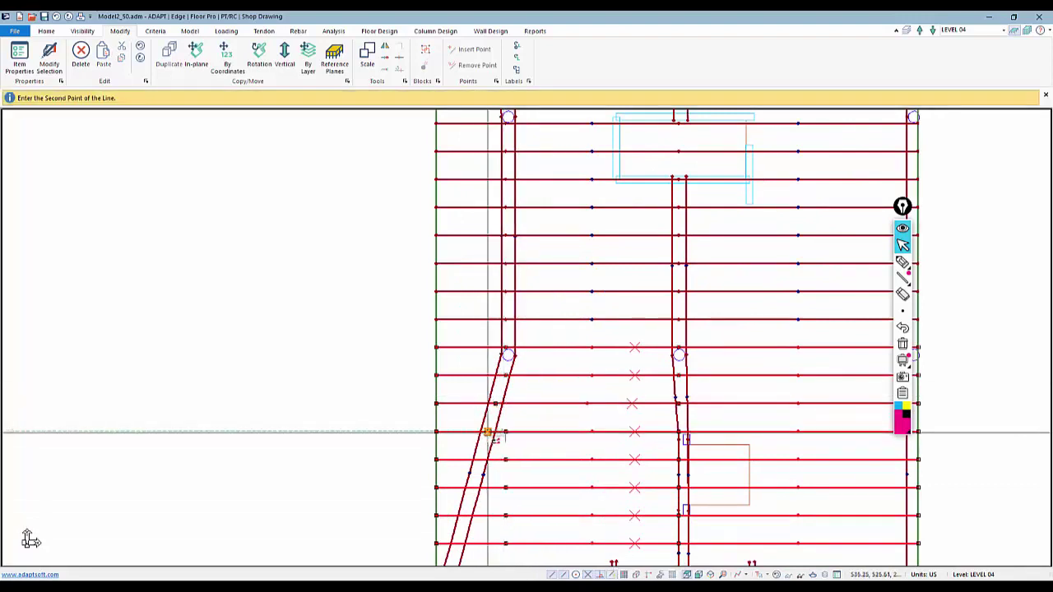
click(488, 431)
middle_drag(506, 454, 525, 360)
middle_drag(523, 401, 526, 321)
click(504, 321)
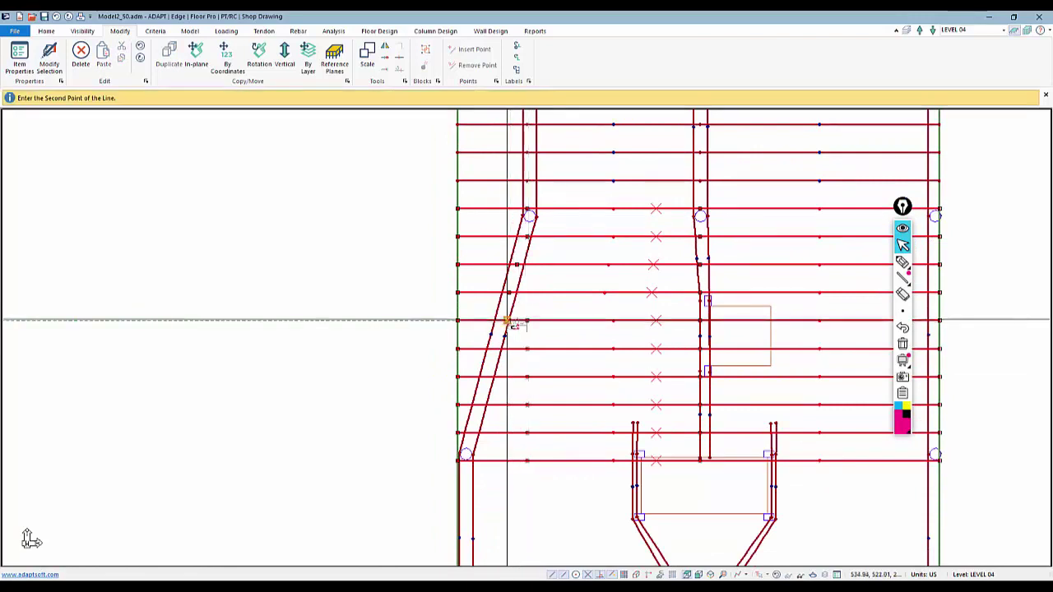
click(493, 377)
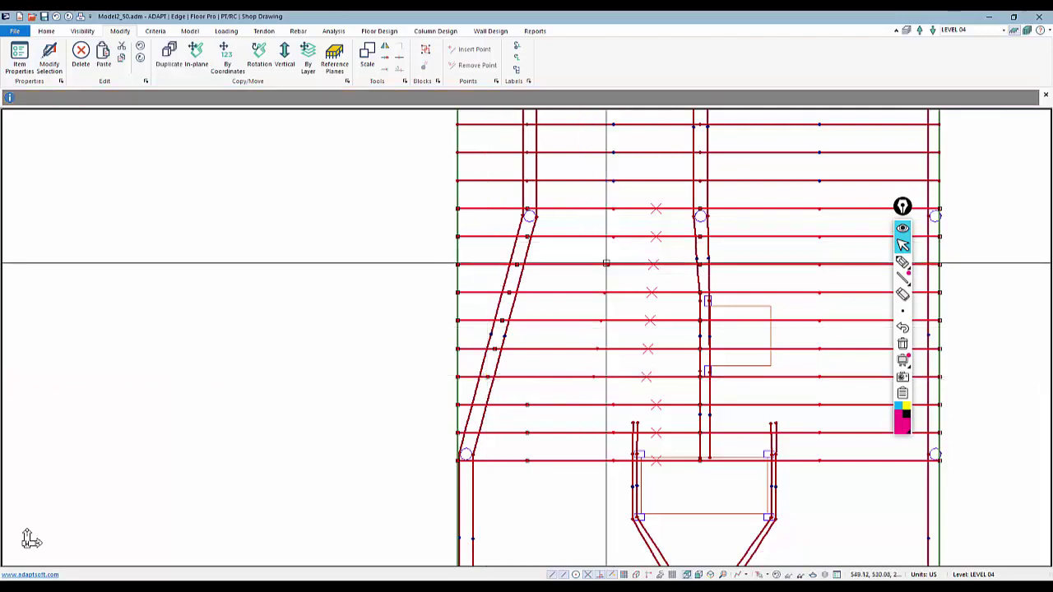
click(478, 405)
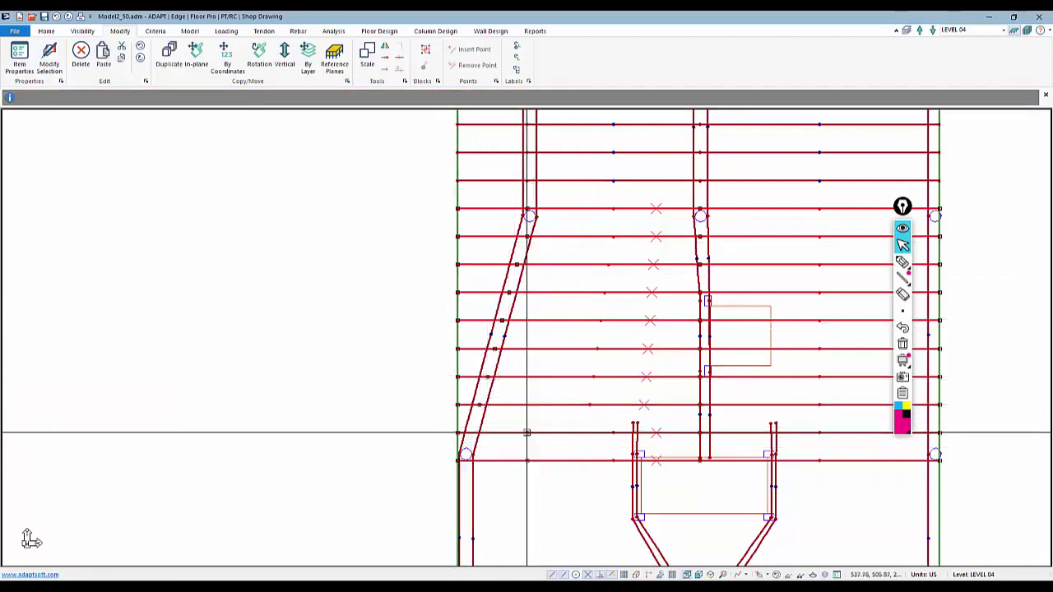
click(475, 433)
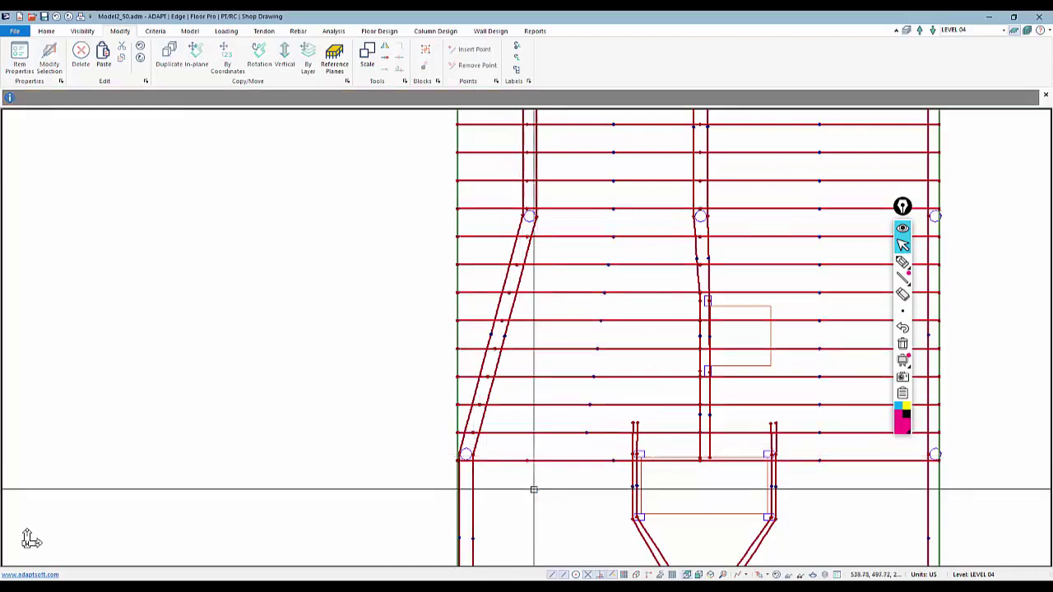
Shift the central control points of the upper three transverse tendons near the small opening rightward, between the central banded tendons
scroll(534, 483, down, 2)
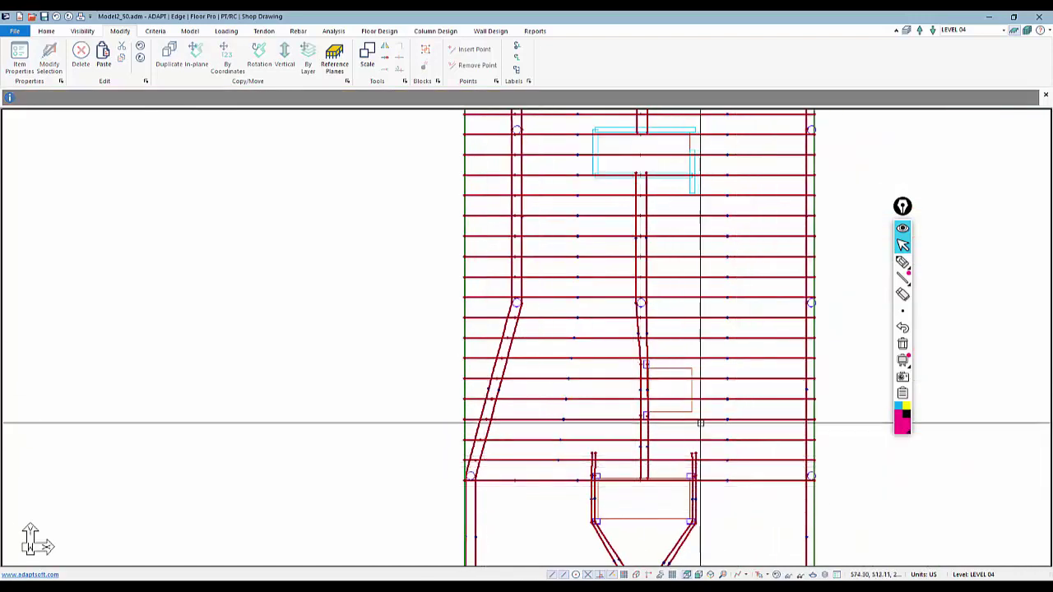
drag(555, 510, 569, 278)
scroll(614, 398, up, 1)
scroll(648, 414, up, 2)
click(640, 317)
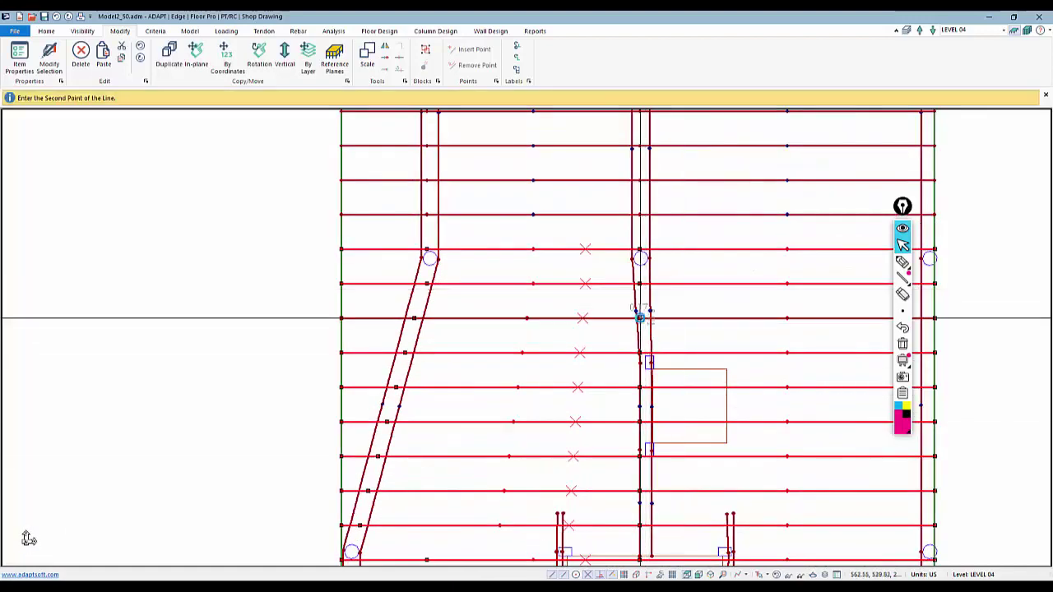
click(643, 318)
click(640, 353)
click(644, 353)
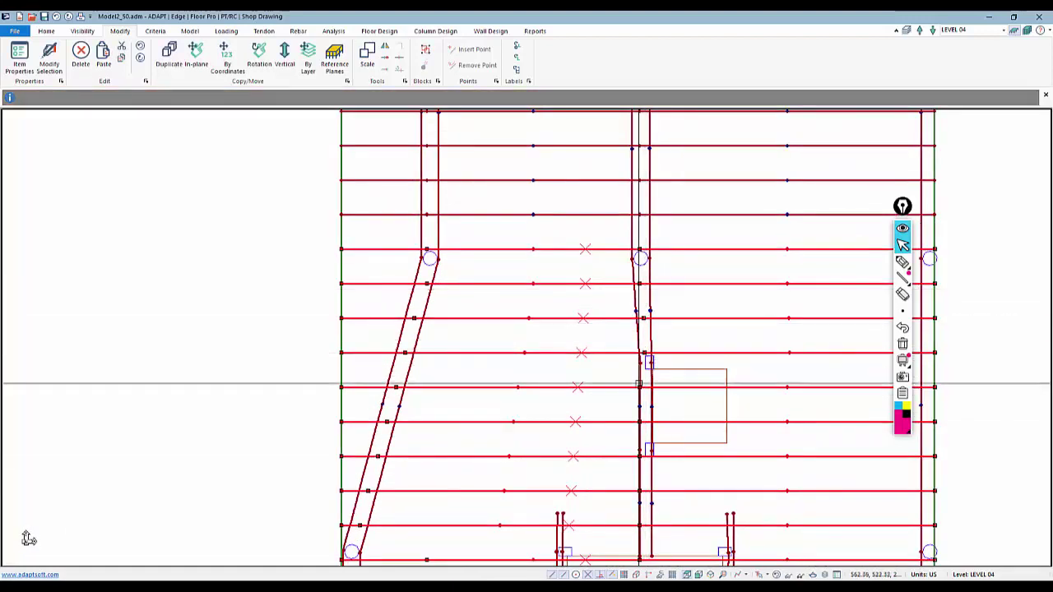
click(640, 387)
click(644, 387)
Shift the central control points of the next four transverse tendons, above the lower opening, rightward between the central banded tendons
middle_drag(631, 408, 605, 307)
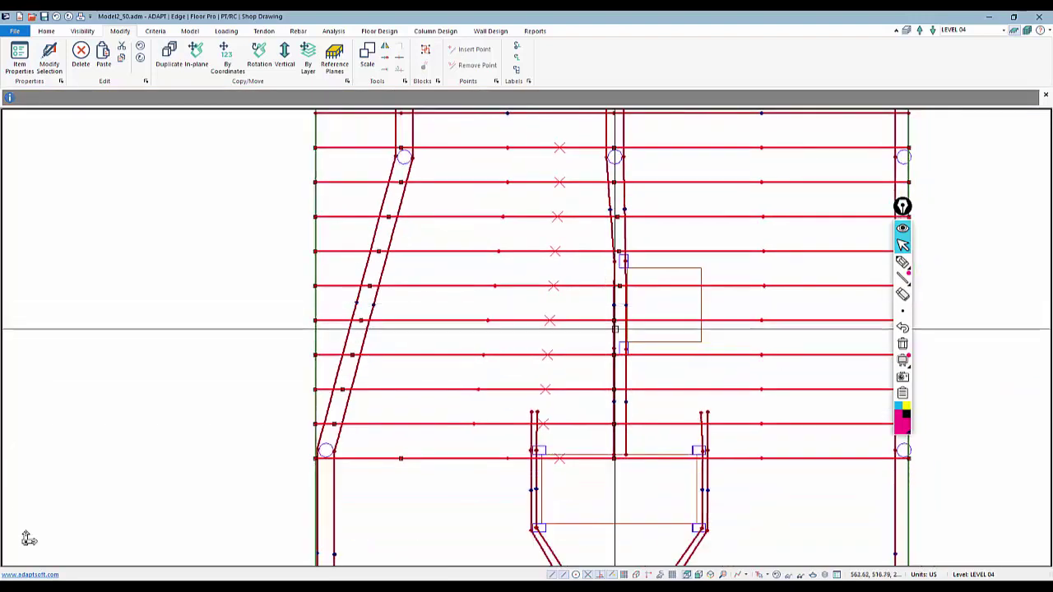
click(613, 321)
click(620, 320)
click(613, 354)
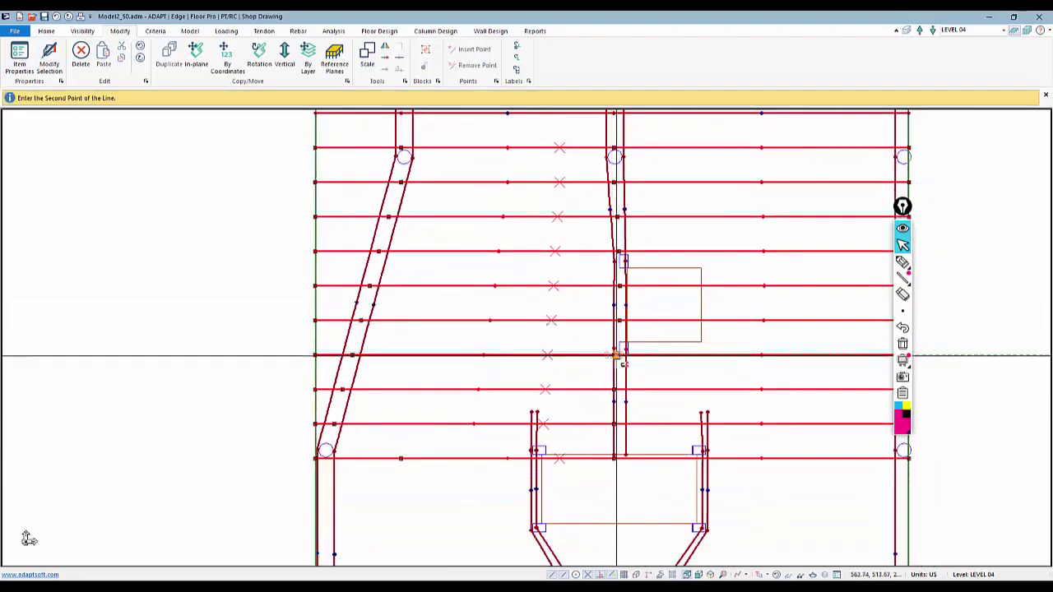
click(619, 355)
click(613, 388)
click(619, 389)
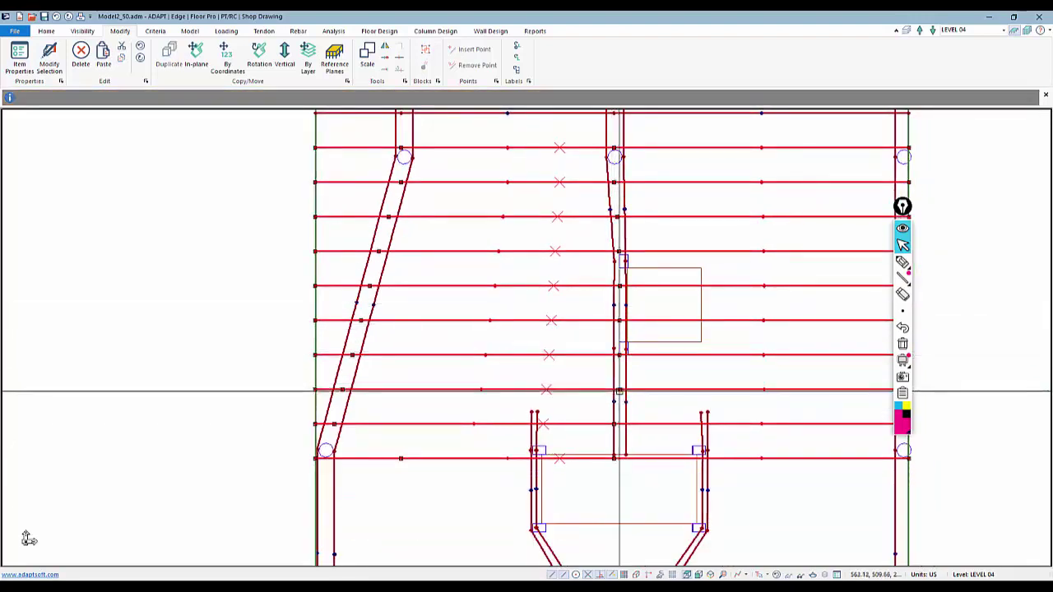
click(614, 423)
click(619, 424)
key(Escape)
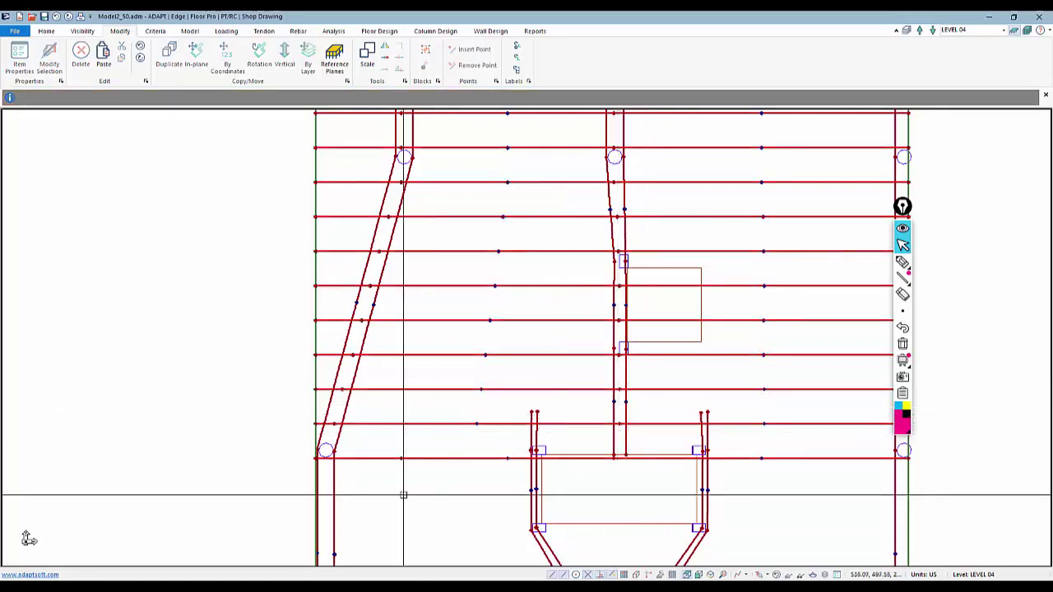
Delete the lowest transverse tendon, which runs along the lower opening's upper edge
click(414, 458)
scroll(505, 502, down, 3)
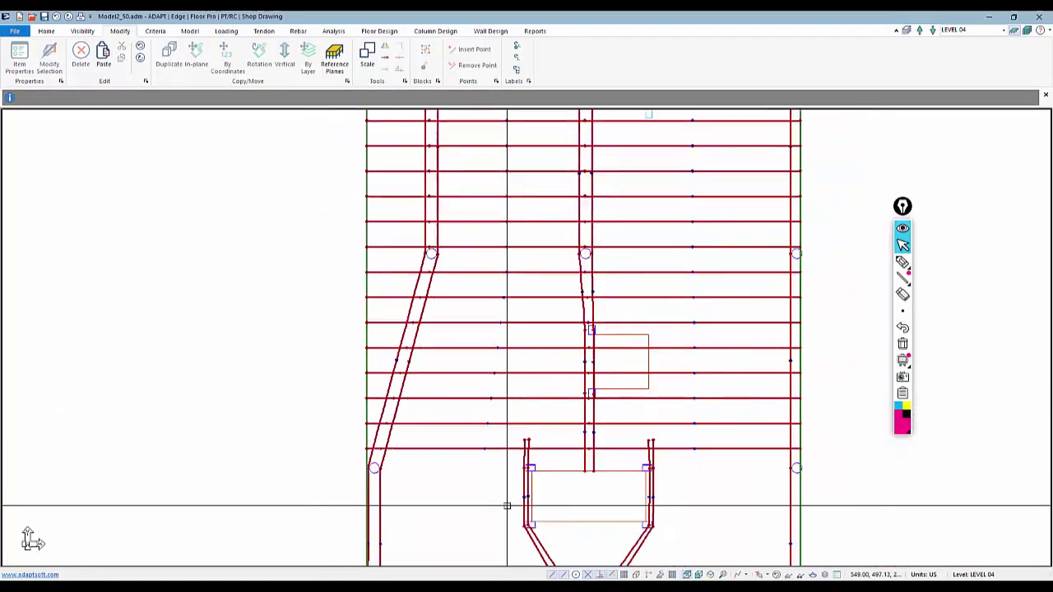
scroll(524, 499, down, 1)
Move the central control point of the transverse tendon along the walled upper opening's top edge to the opening's left wall
middle_drag(538, 363, 591, 416)
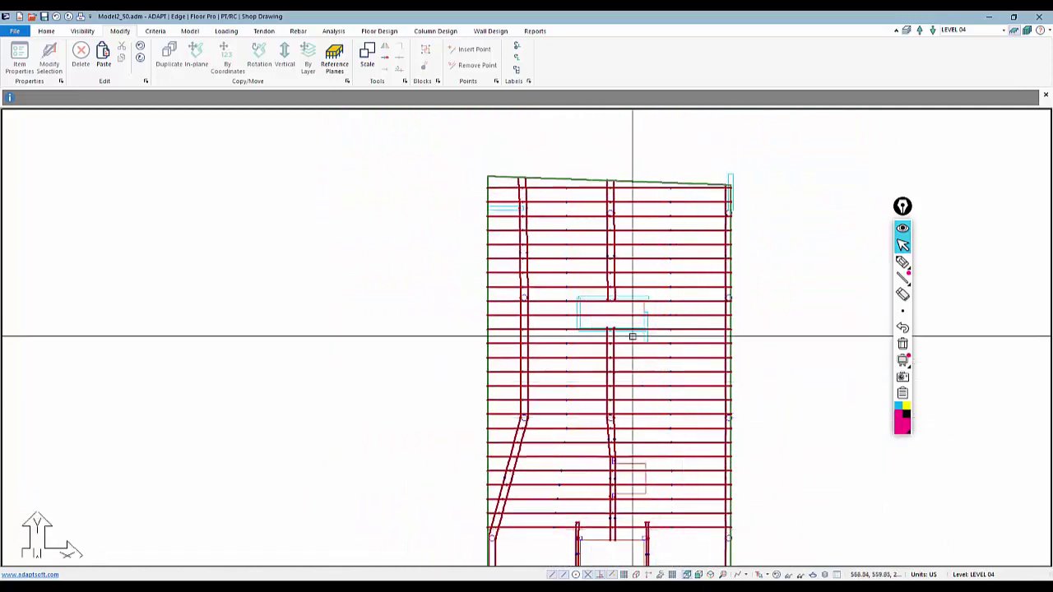
click(623, 315)
scroll(598, 317, up, 1)
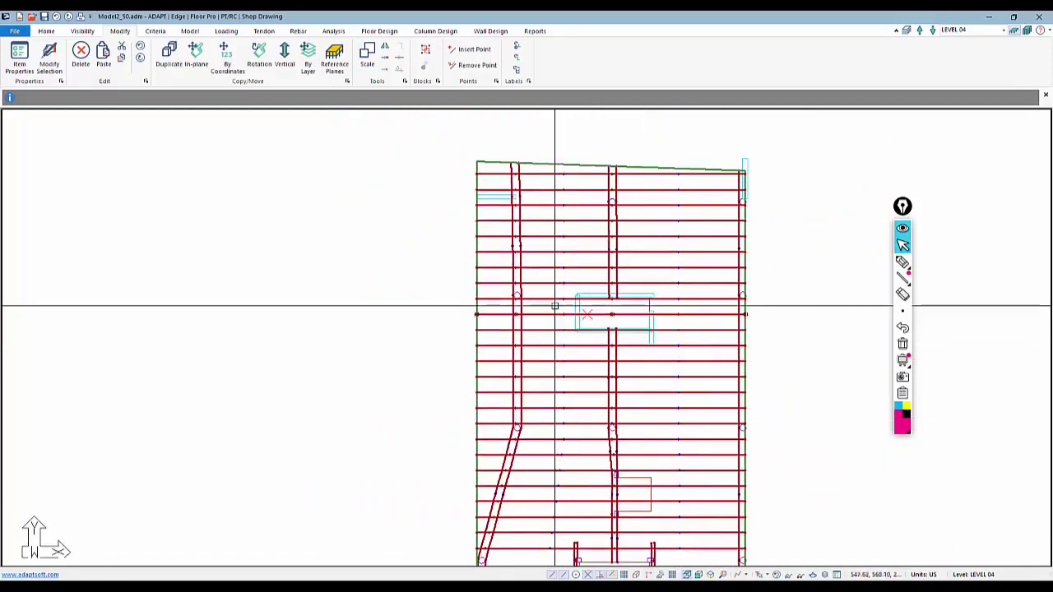
scroll(559, 305, up, 1)
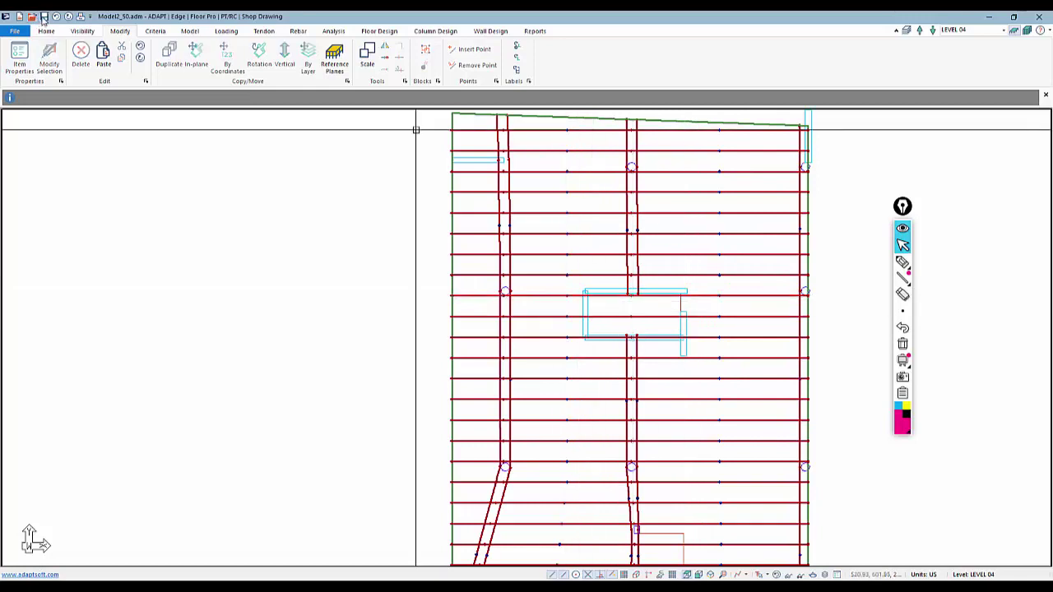
scroll(587, 324, up, 1)
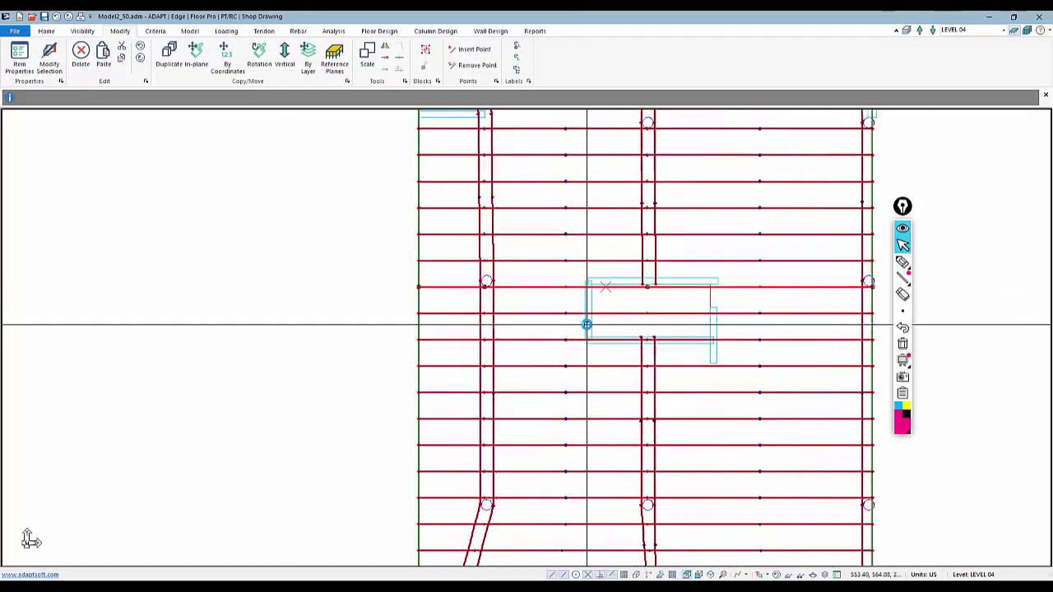
scroll(586, 324, up, 1)
click(581, 288)
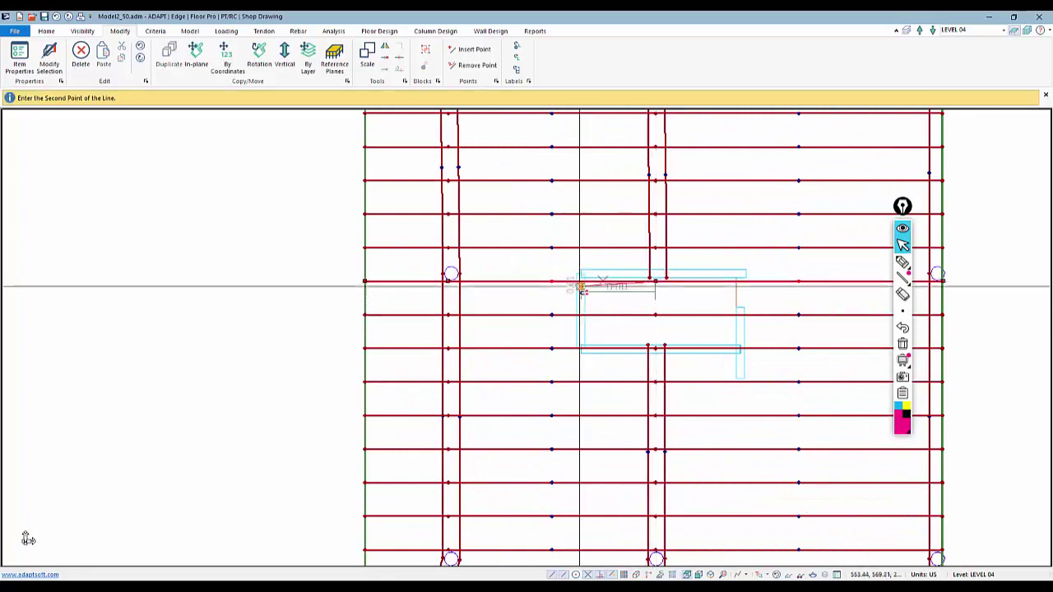
click(581, 281)
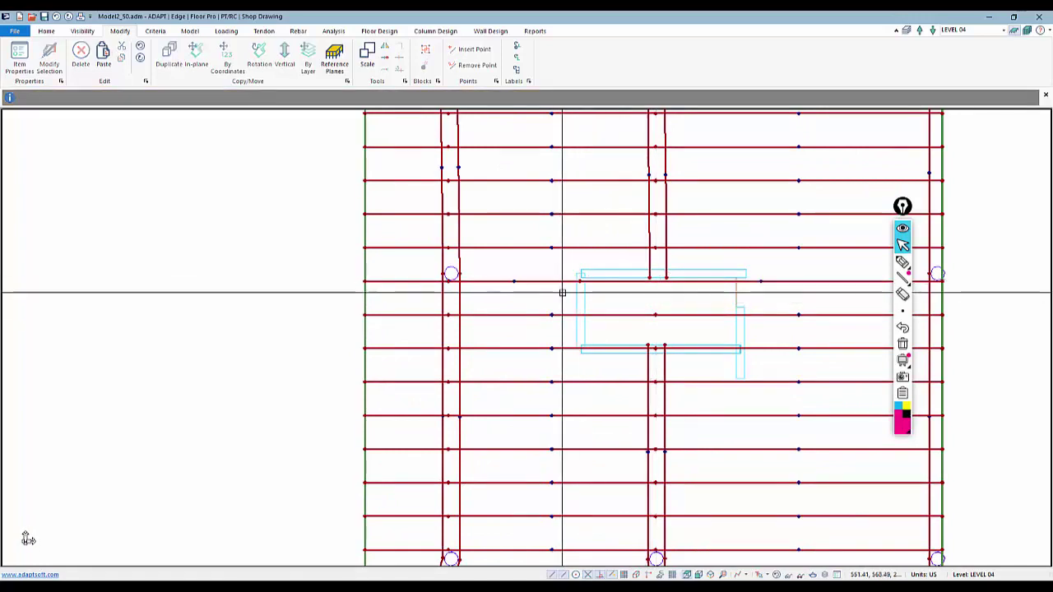
Insert another control point in that tendon and snap the two points beside the opening to the ends of its upper wall
right_click(568, 284)
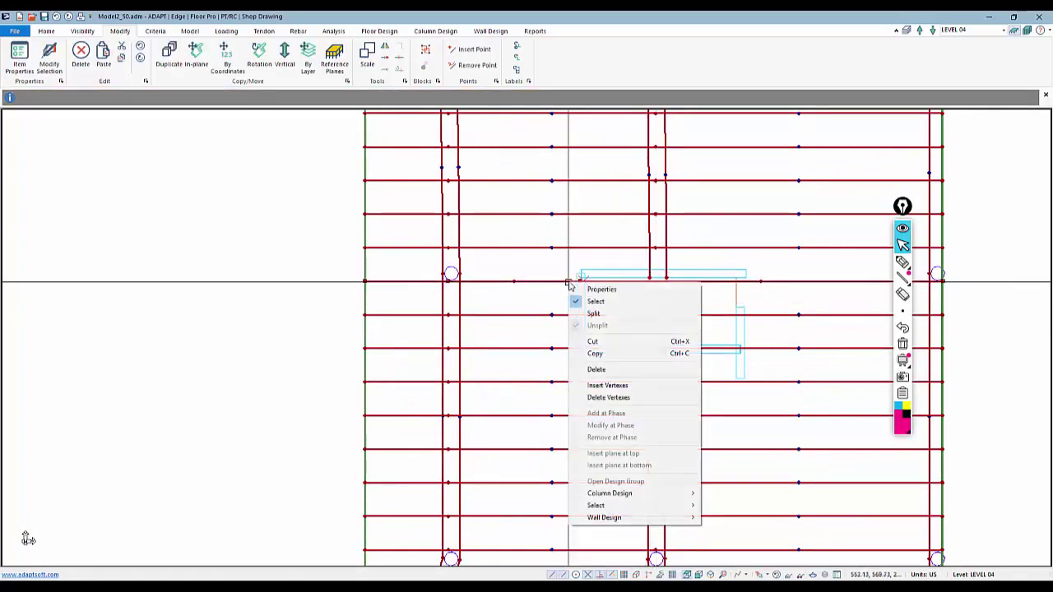
click(607, 385)
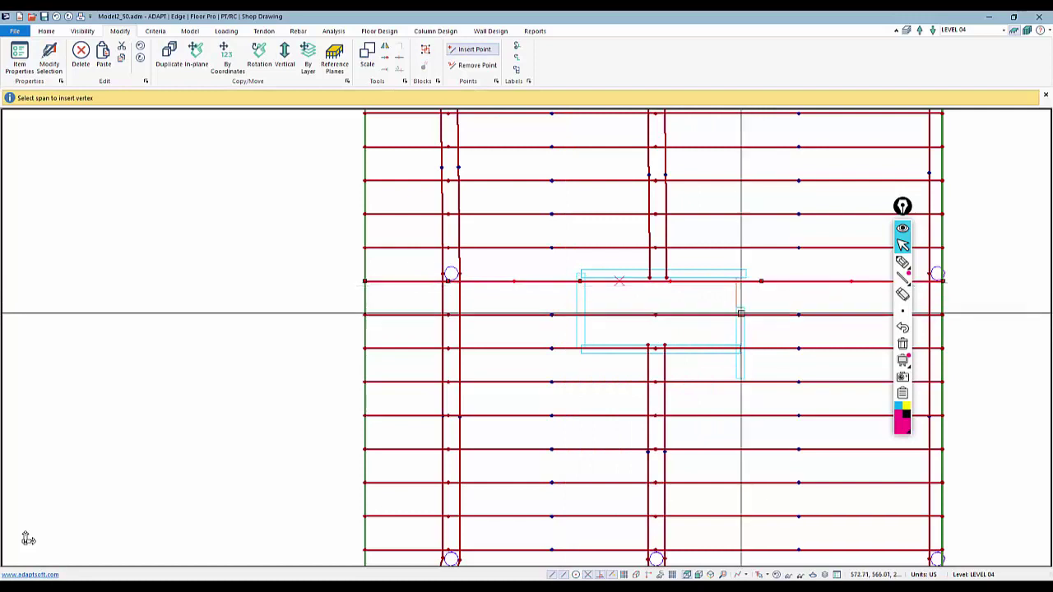
key(Escape)
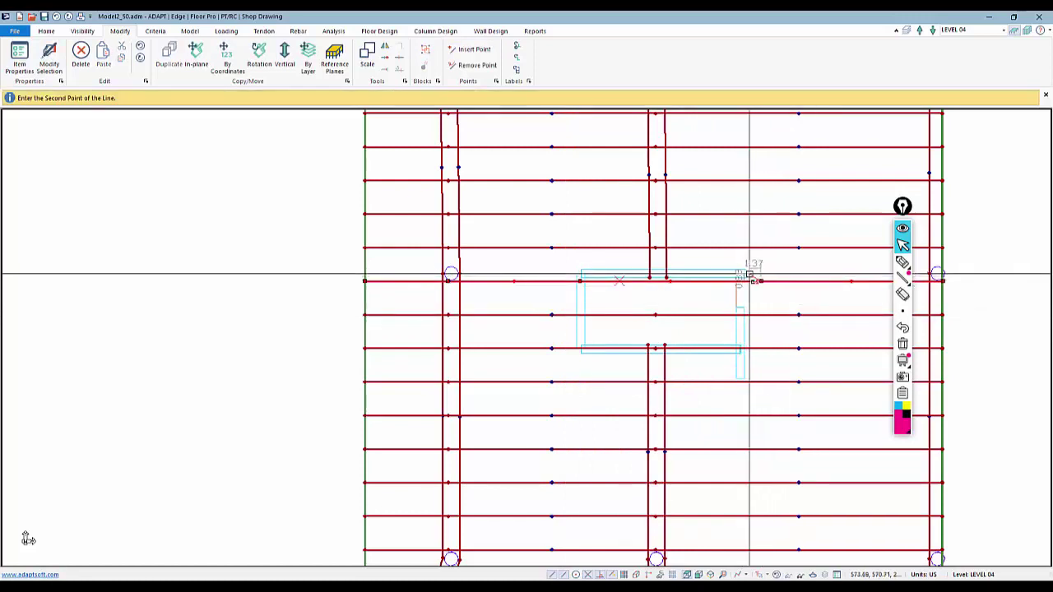
click(746, 274)
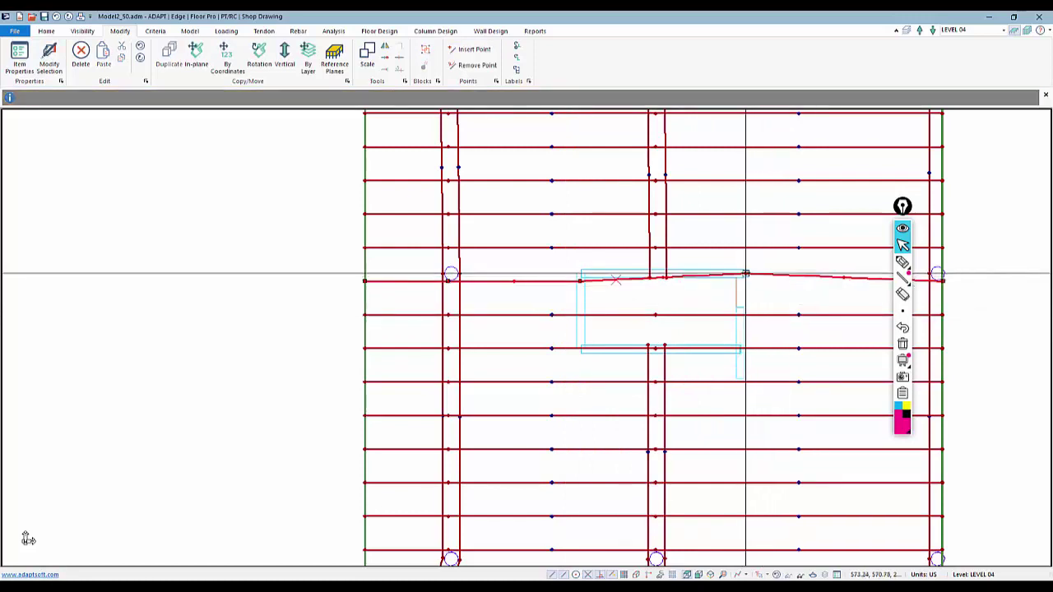
click(578, 282)
click(582, 273)
key(Escape)
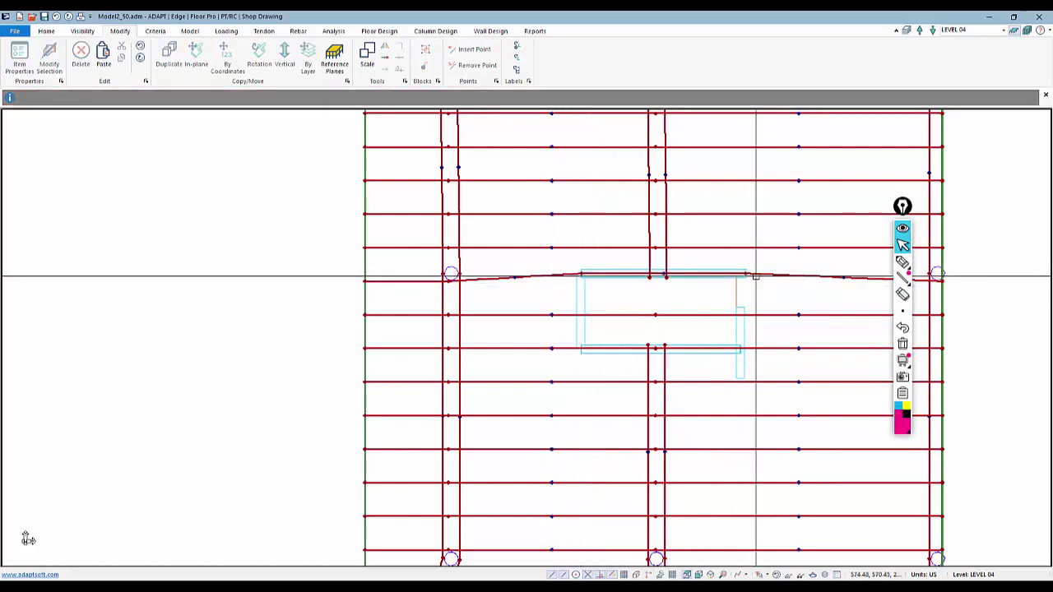
Change the profile shape of Span 3 in that tendon, the segment running along the opening's upper wall
double_click(763, 274)
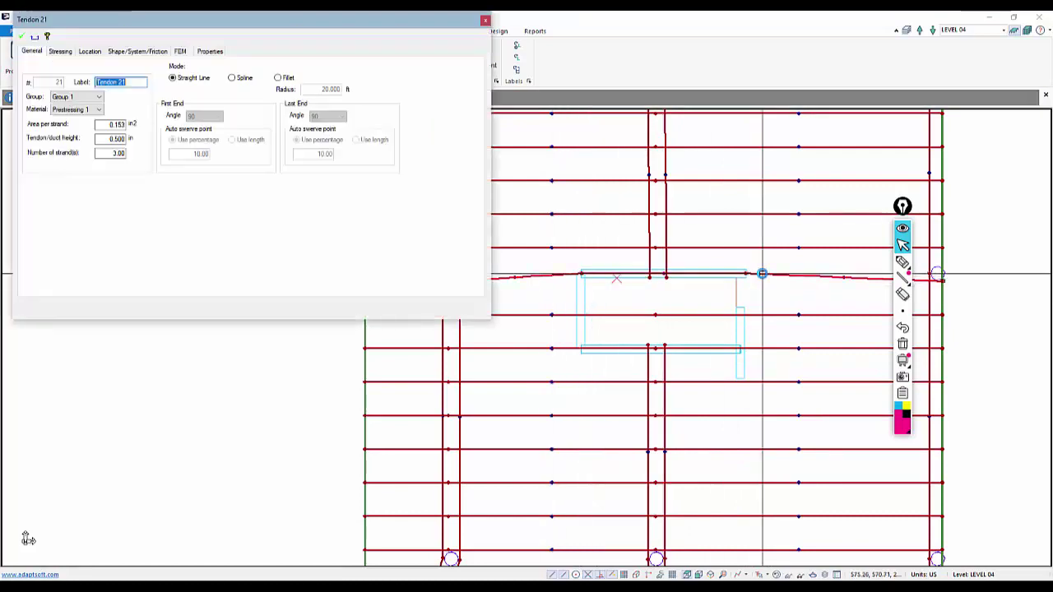
click(153, 52)
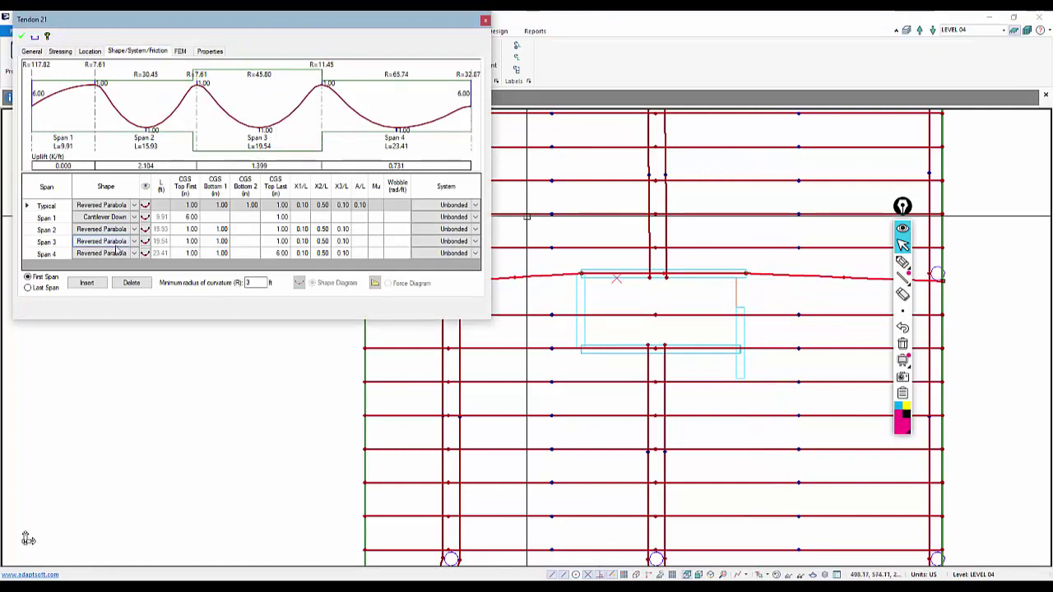
click(133, 246)
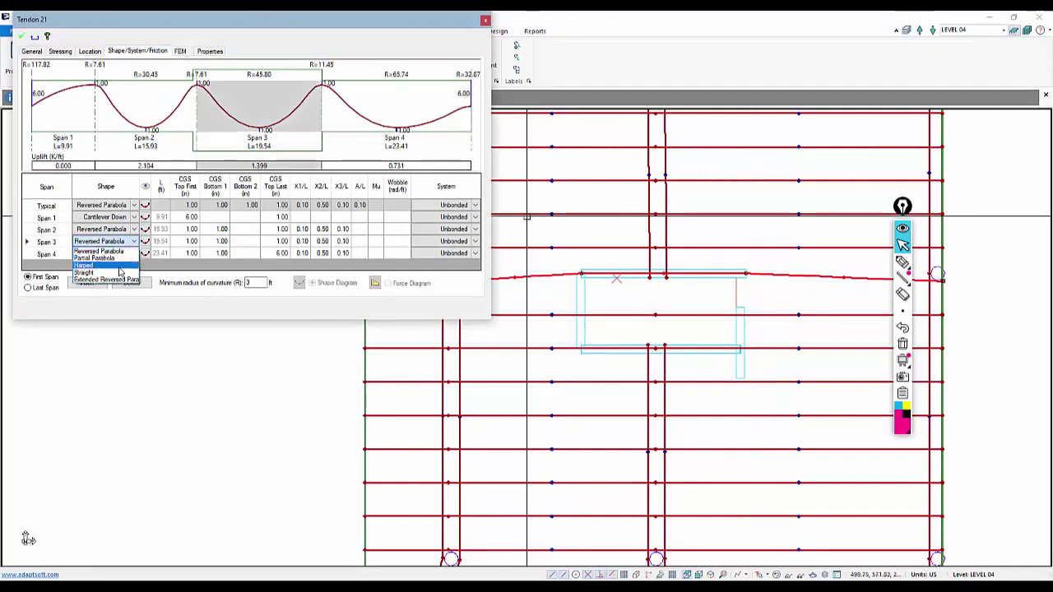
click(24, 37)
Set the number of strands to 4 for the tendon running along the opening's upper wall
middle_drag(502, 322, 468, 308)
scroll(469, 307, down, 2)
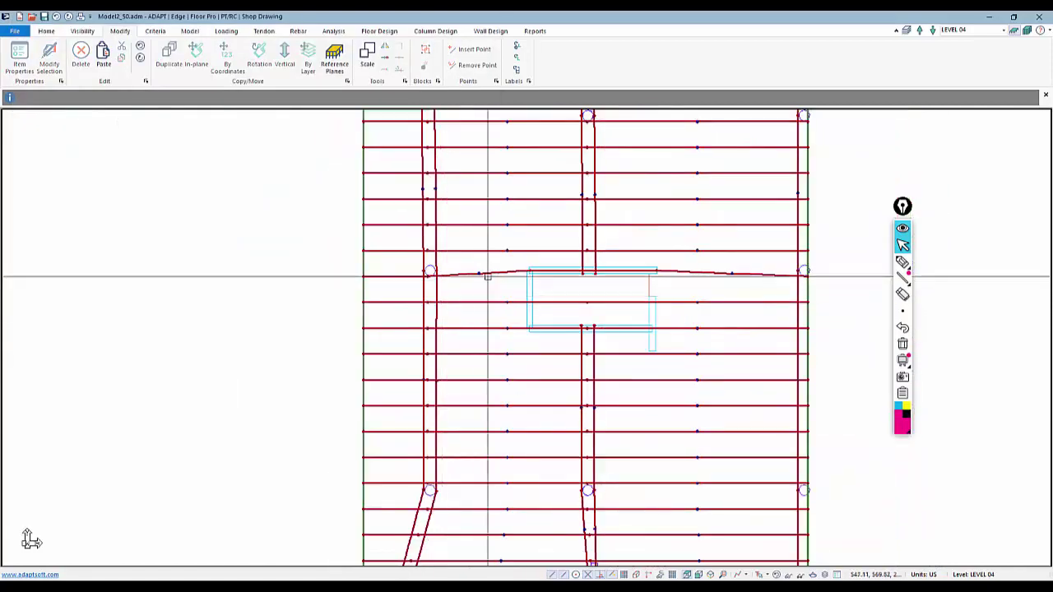
click(625, 302)
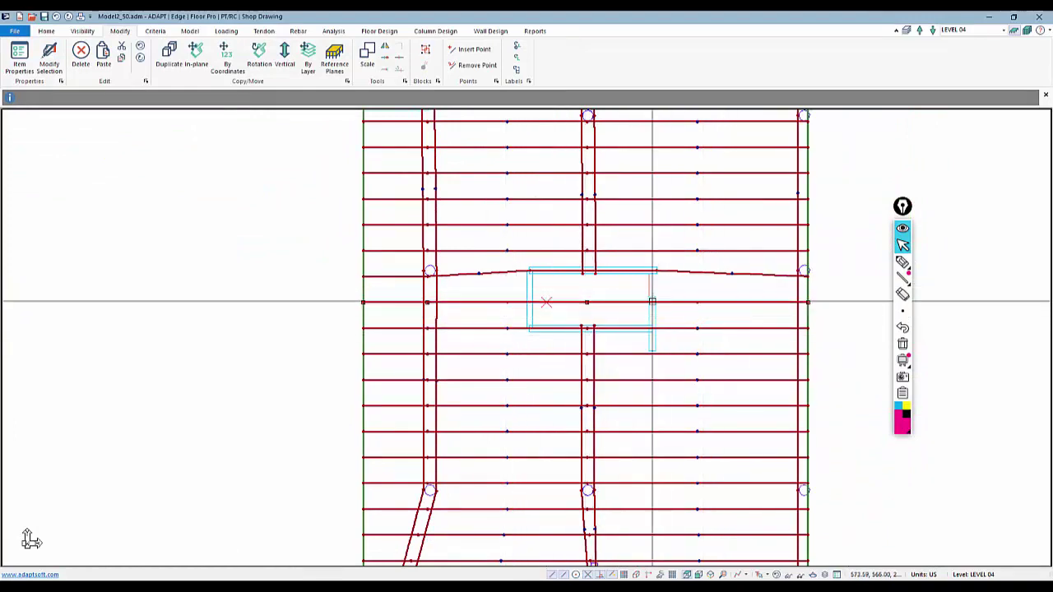
key(Escape)
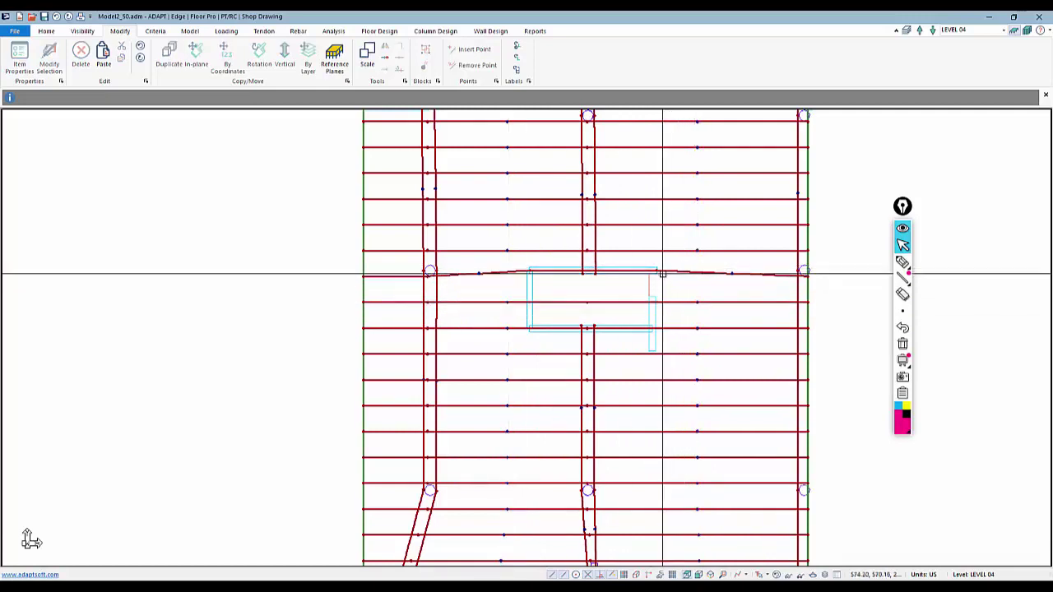
double_click(675, 273)
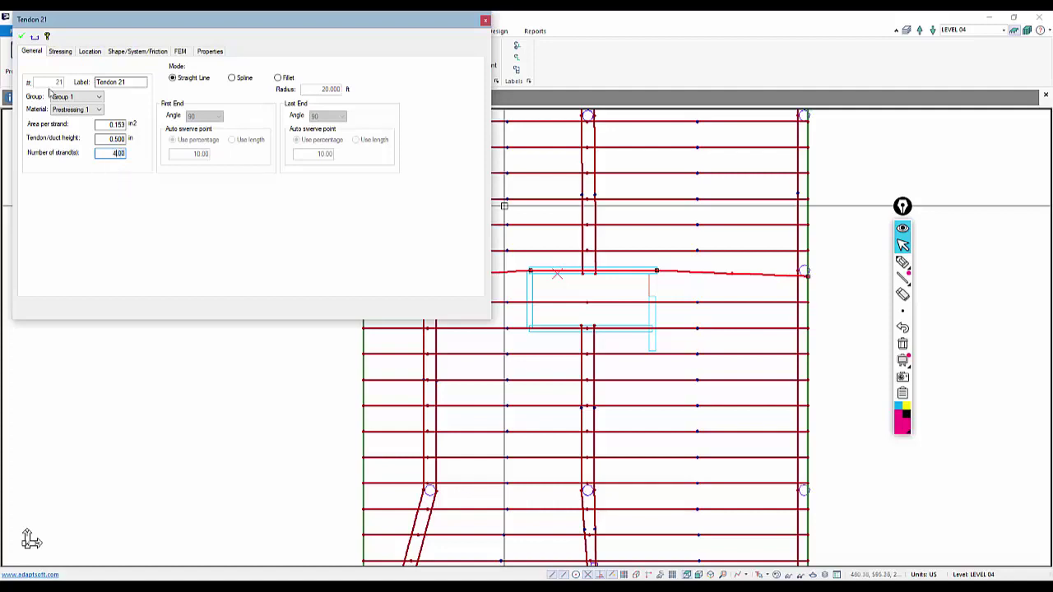
click(20, 38)
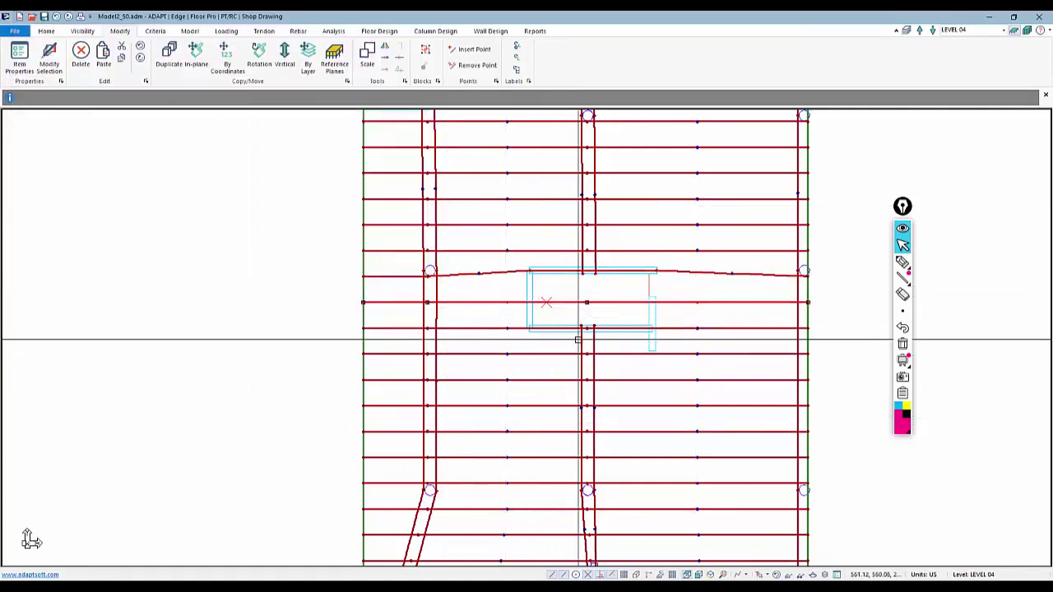
Remove the right end point of the tendon crossing the walled opening and move its new end horizontally to the opening's left edge
right_click(611, 303)
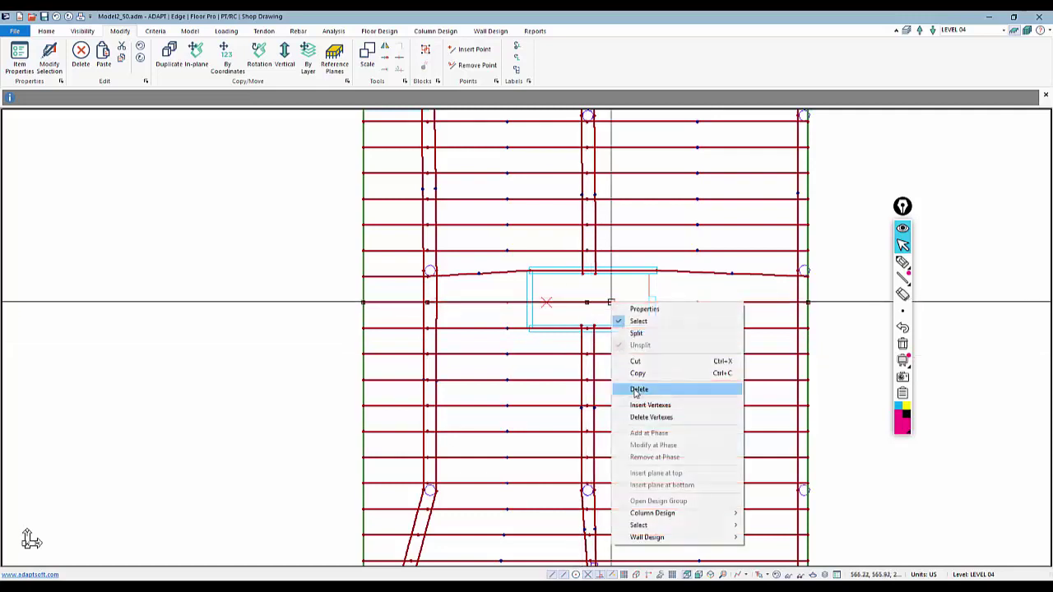
click(640, 417)
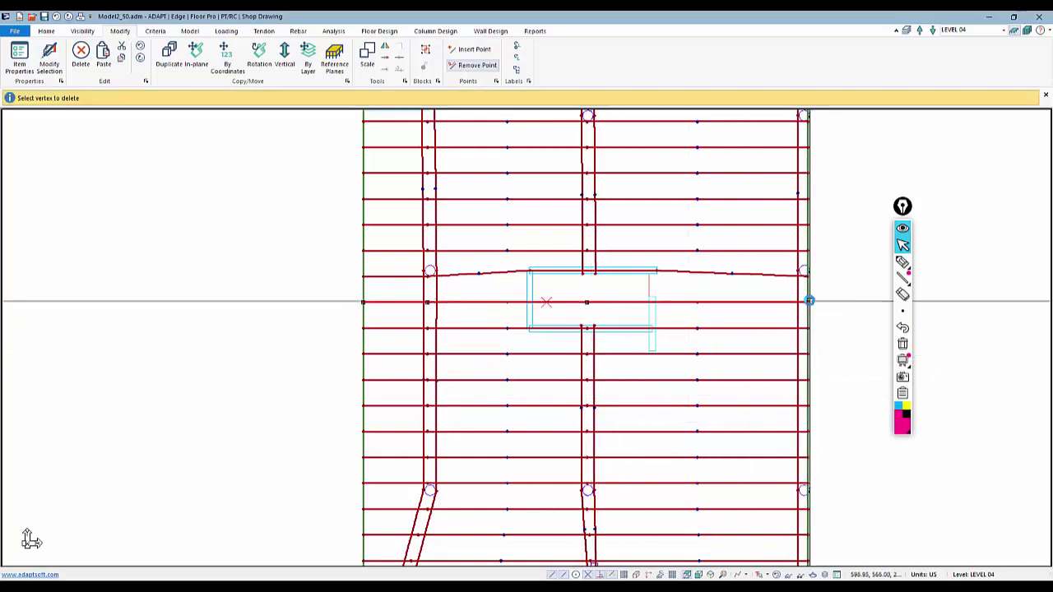
key(Escape)
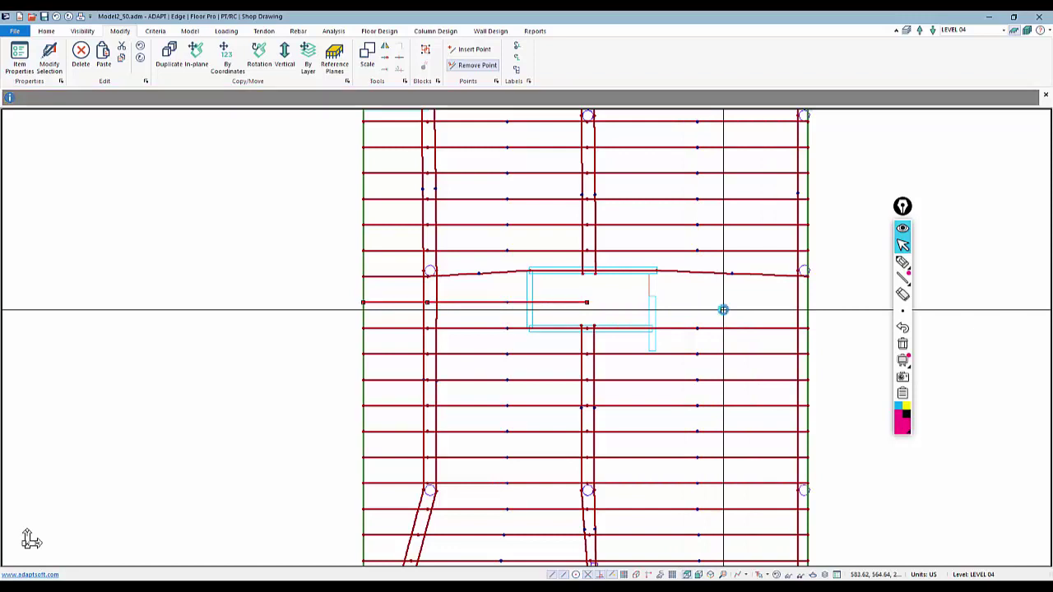
click(587, 301)
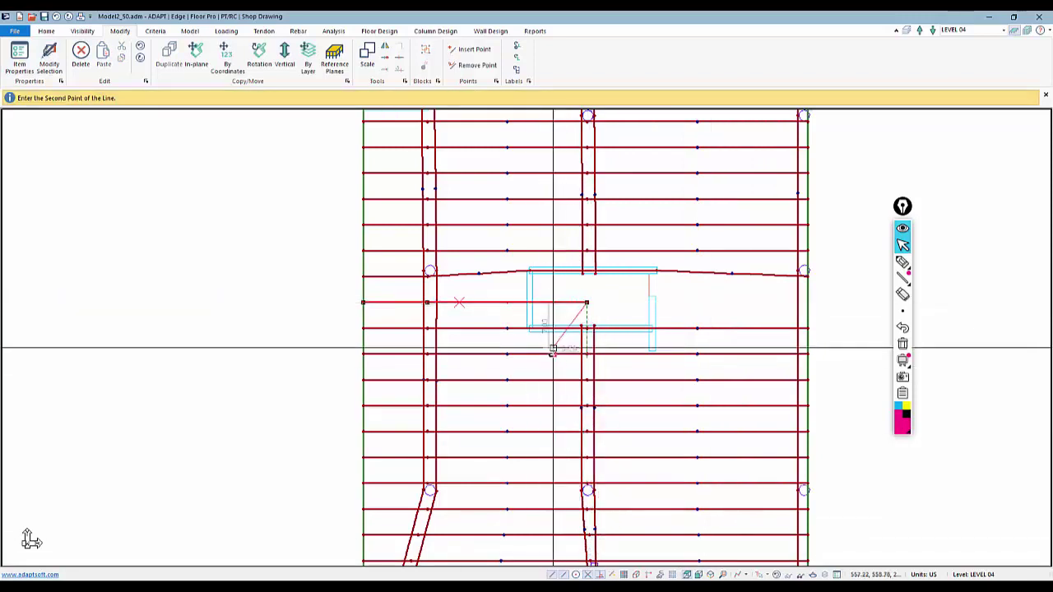
click(532, 303)
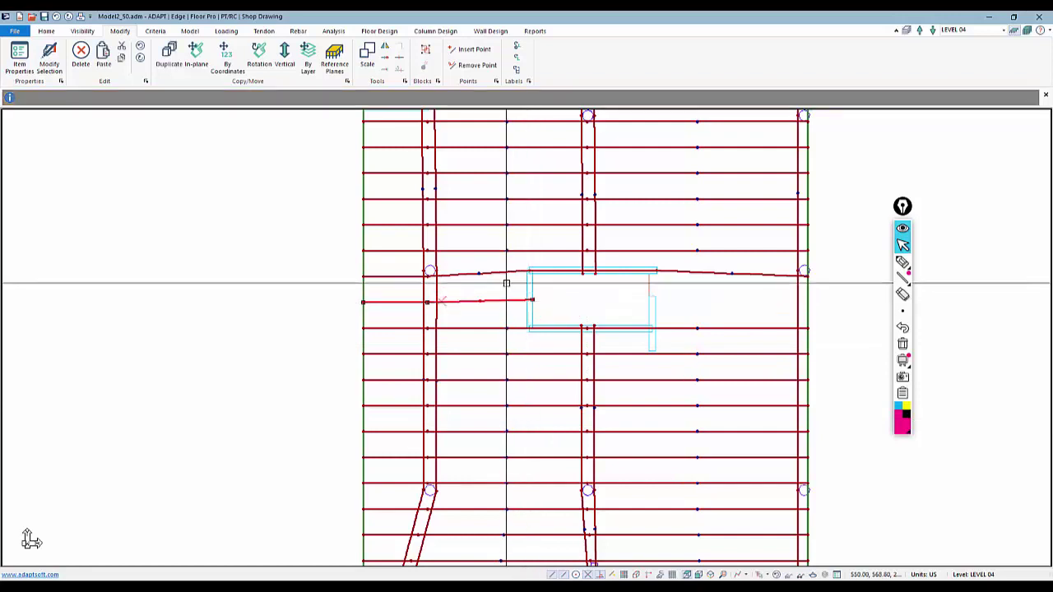
click(530, 299)
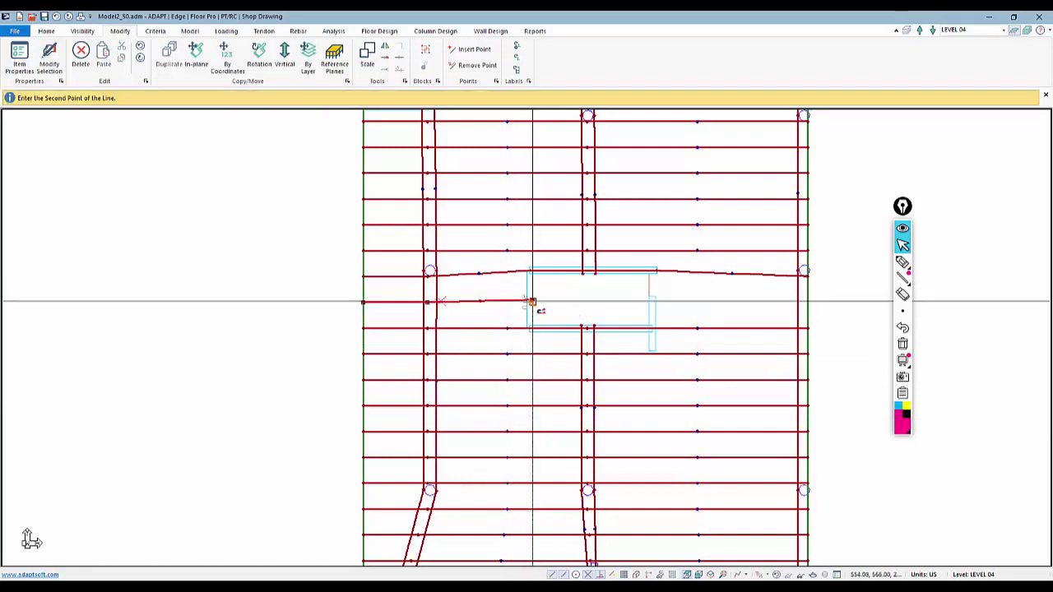
click(532, 303)
key(Escape)
Review the profile shape and span values of the tendon ending at the opening's left edge
double_click(505, 302)
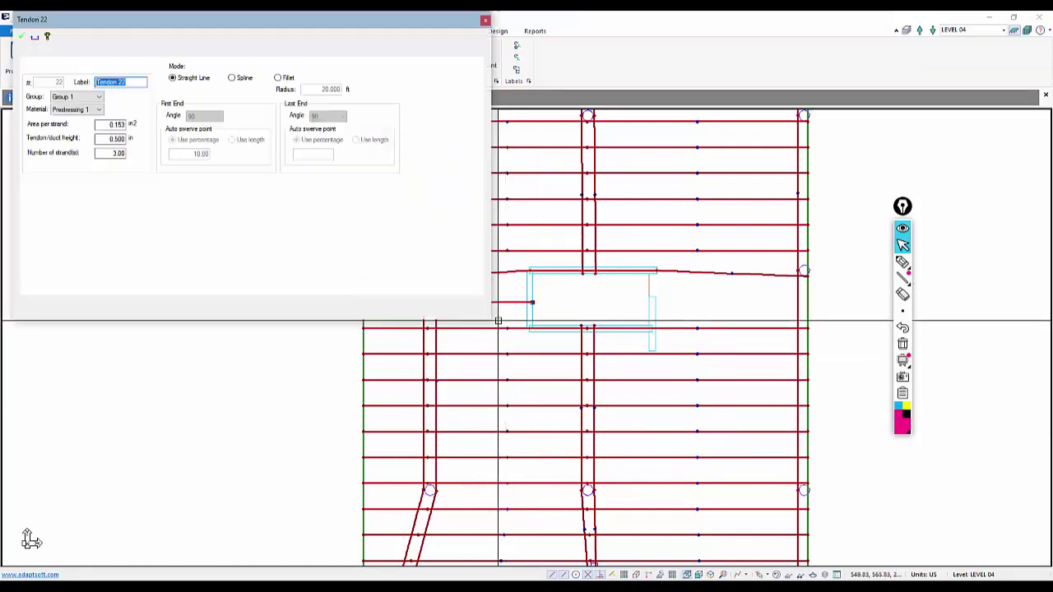
click(134, 54)
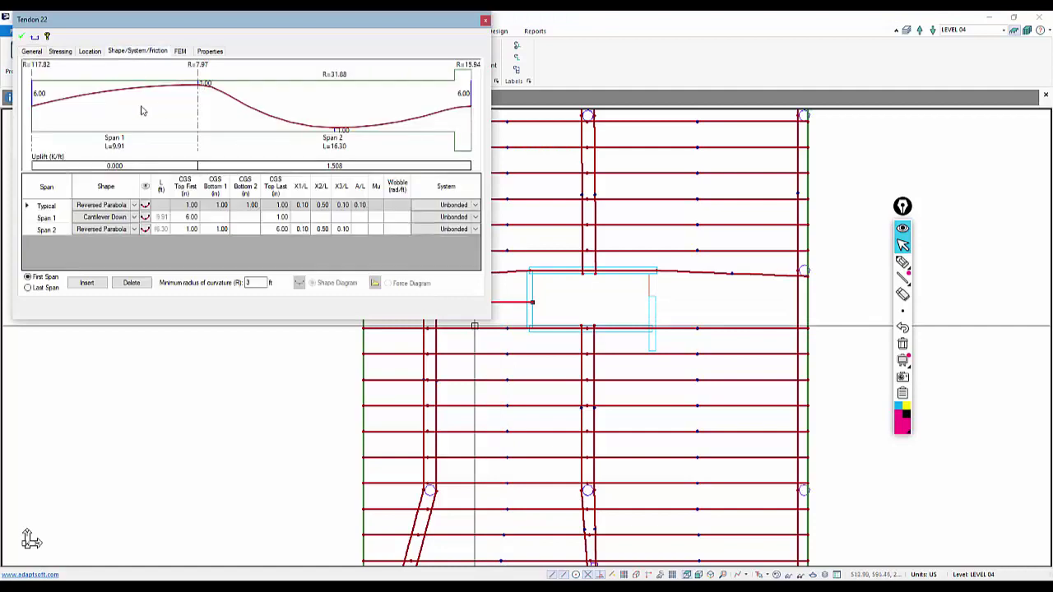
key(Escape)
key(Escape)
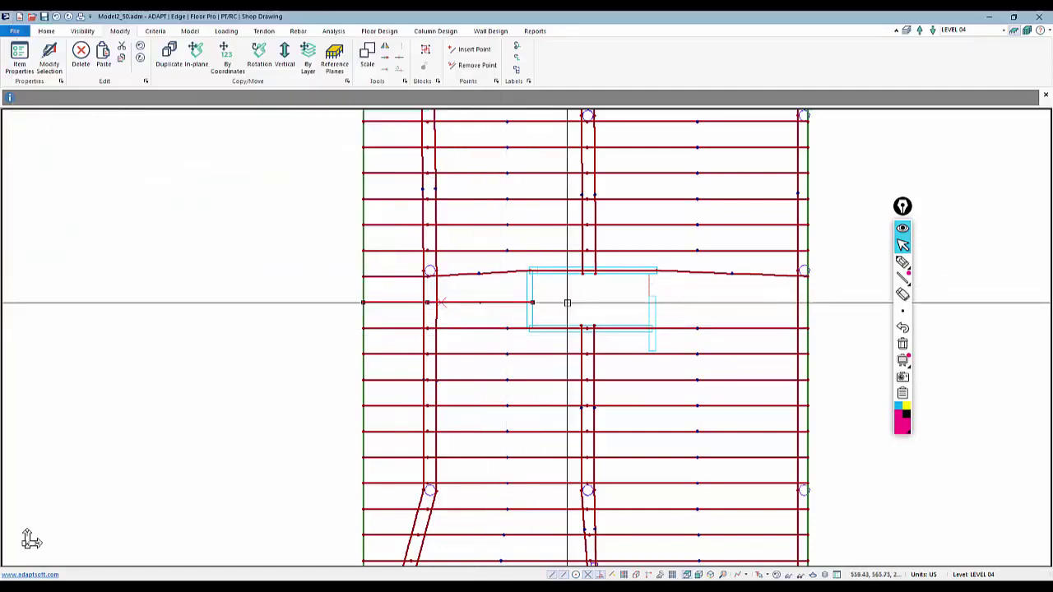
Copy the transverse tendon along the walled opening's lower edge once with a Y offset of 4 ft
scroll(452, 329, down, 2)
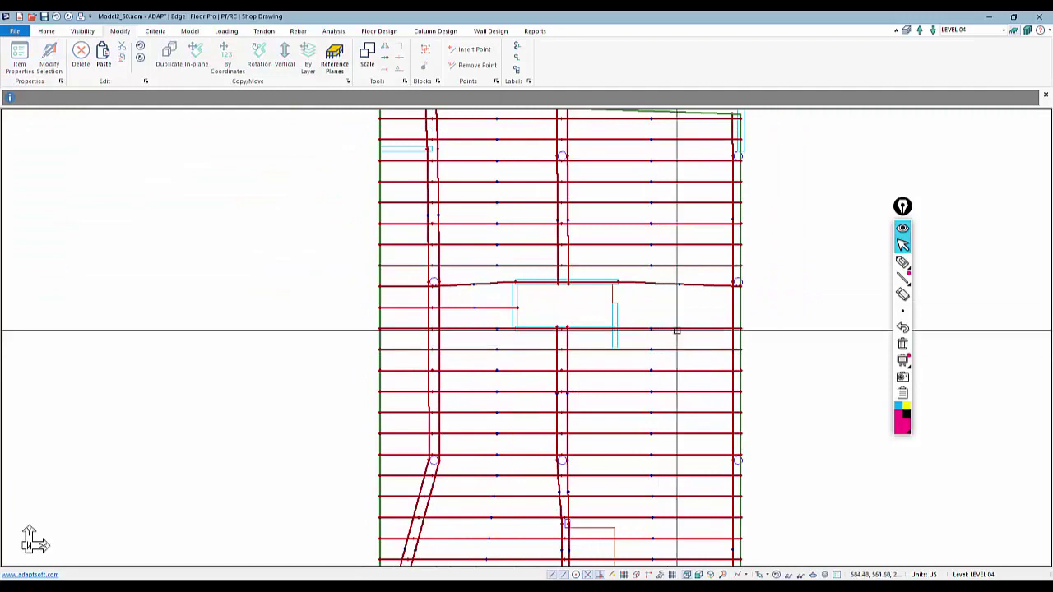
click(677, 329)
click(223, 55)
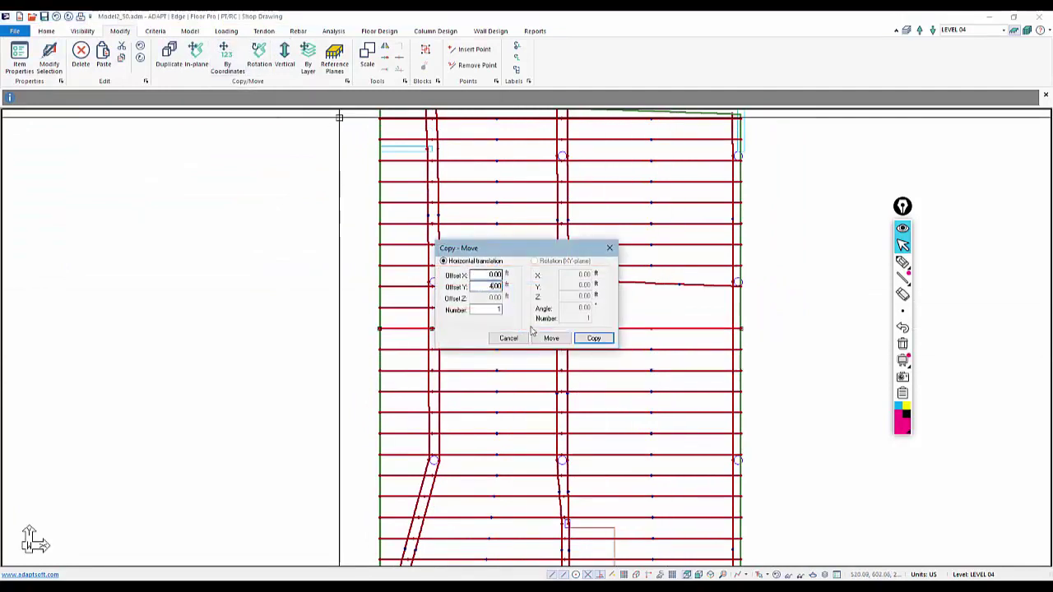
click(593, 338)
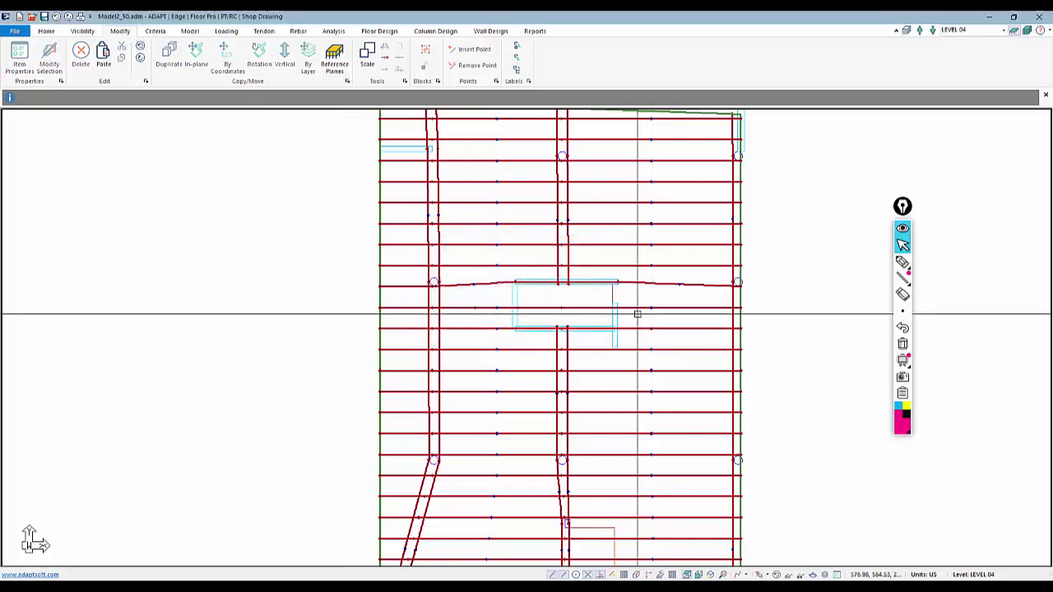
Remove the left points of the copied tendon crossing the walled opening and move its new left end horizontally to the opening's right edge
right_click(543, 308)
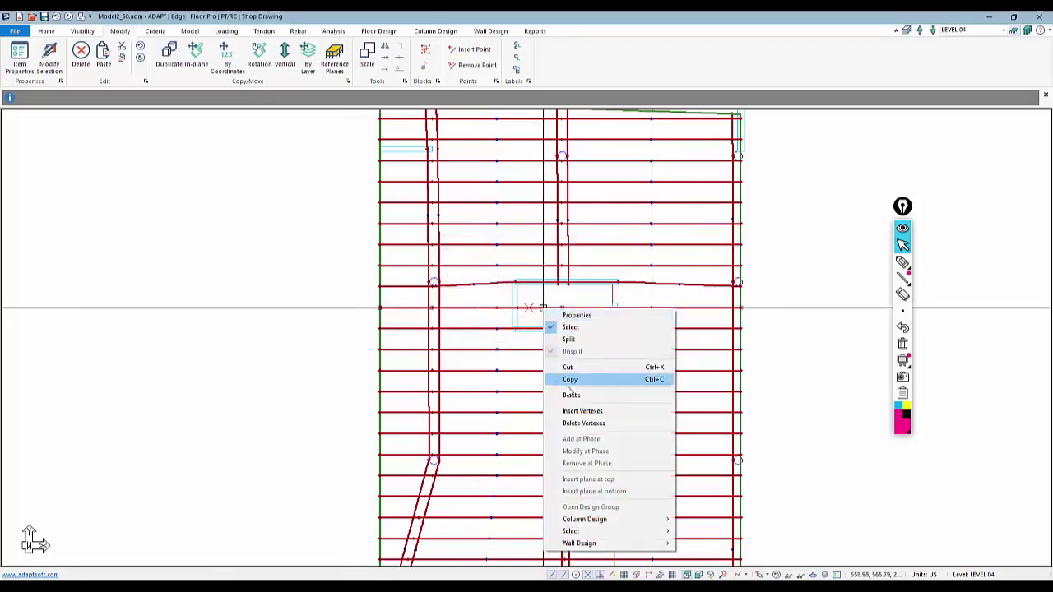
click(579, 423)
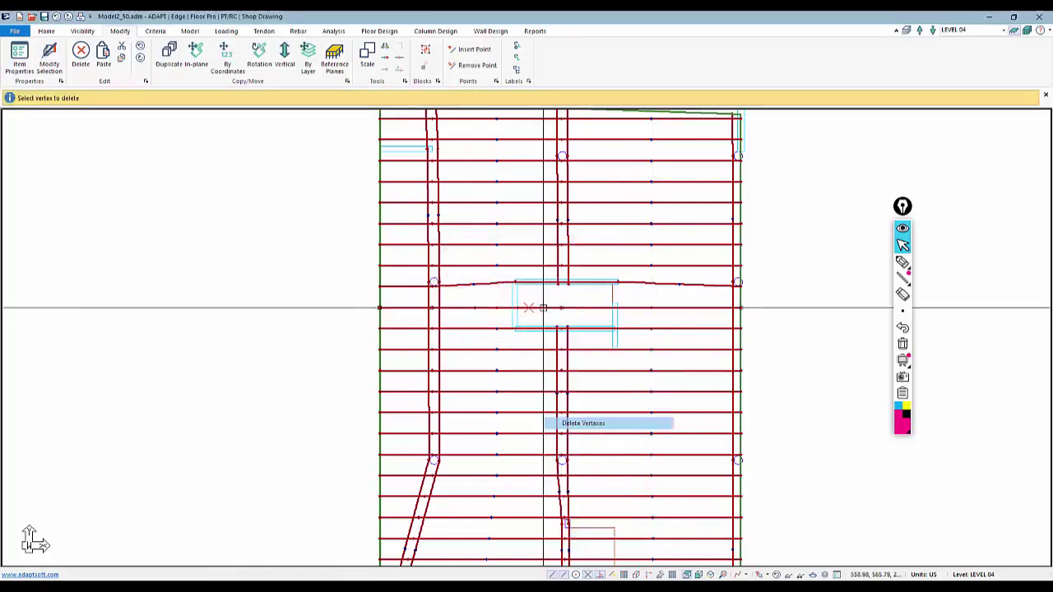
click(434, 309)
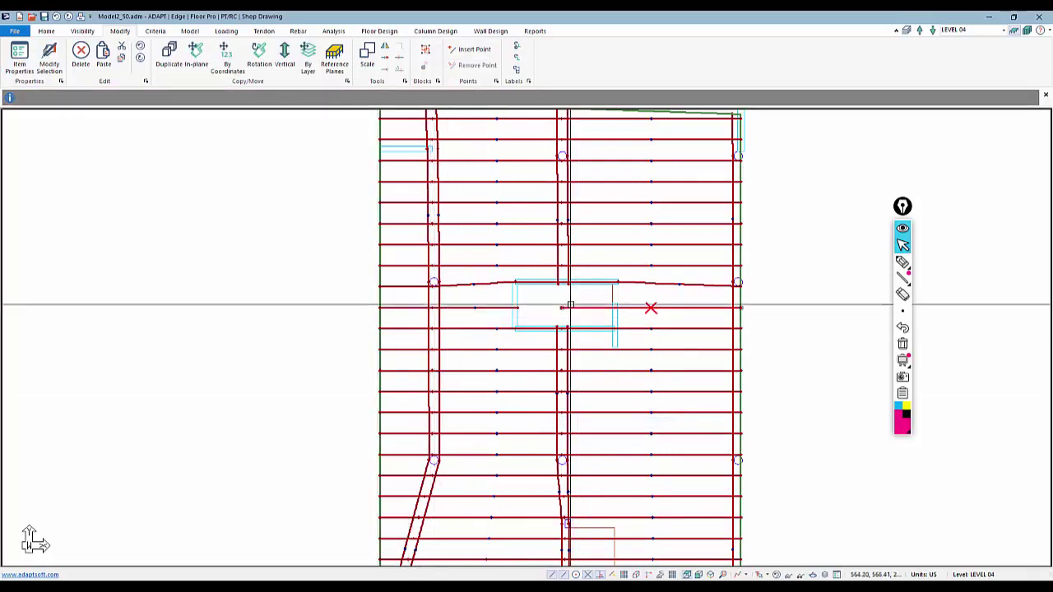
click(563, 309)
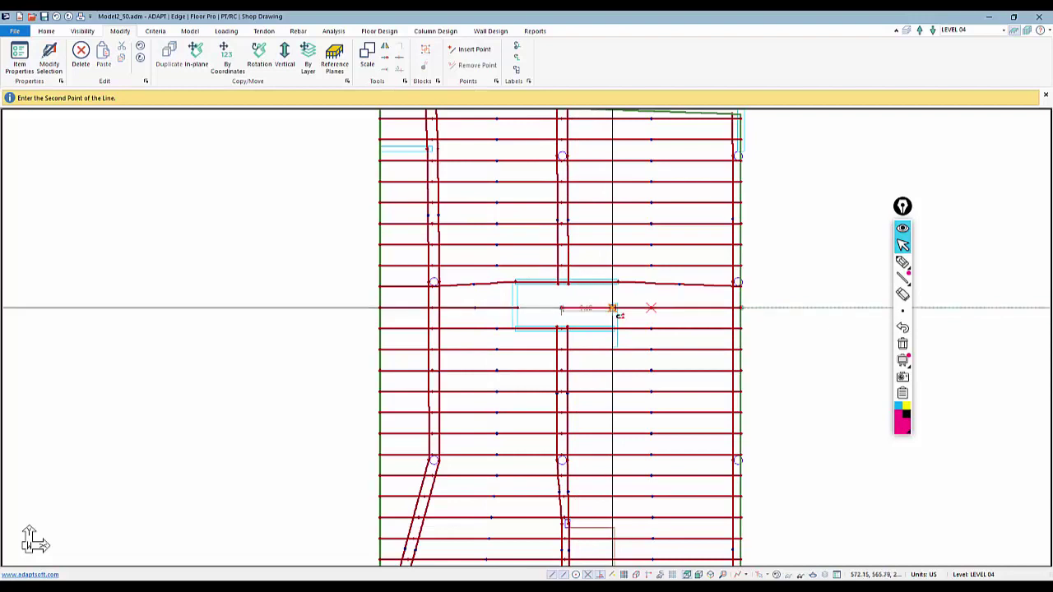
Review the profile shape and span values of the tendon starting at the walled opening's right edge
click(630, 307)
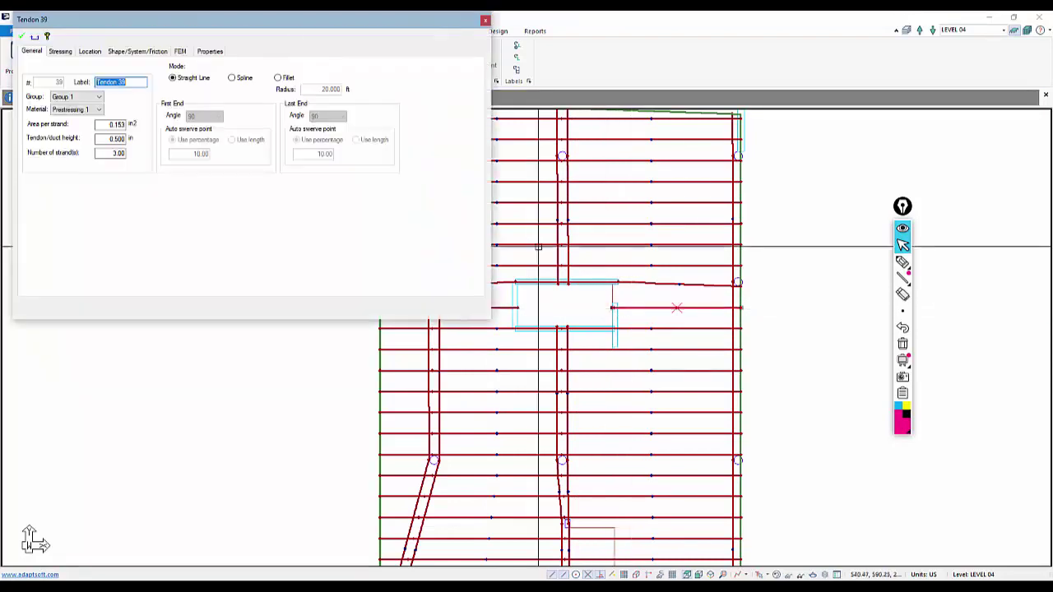
click(123, 51)
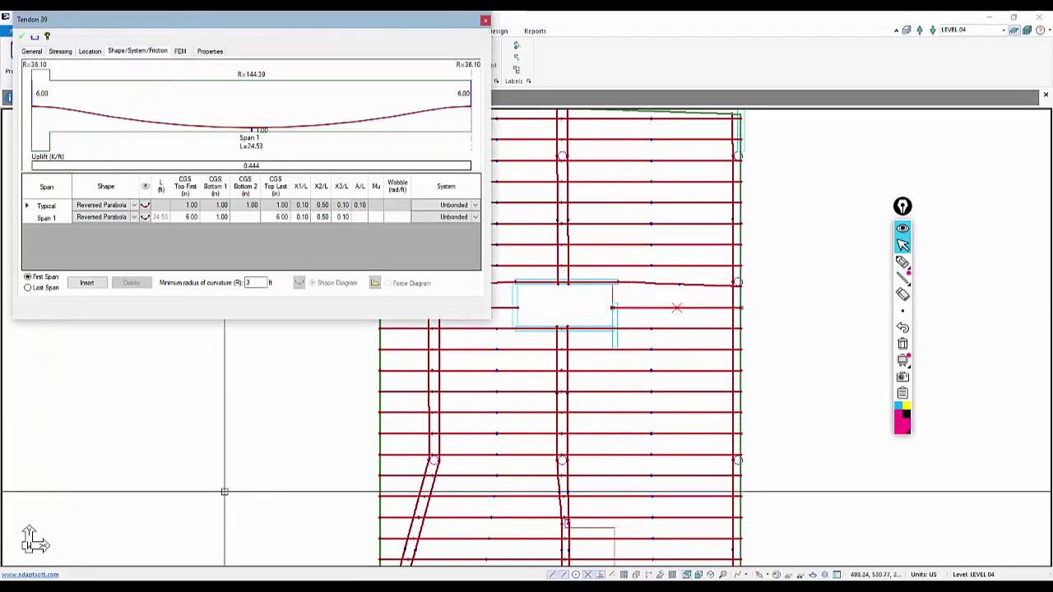
key(Escape)
Save the model
scroll(620, 250, down, 2)
scroll(567, 319, up, 4)
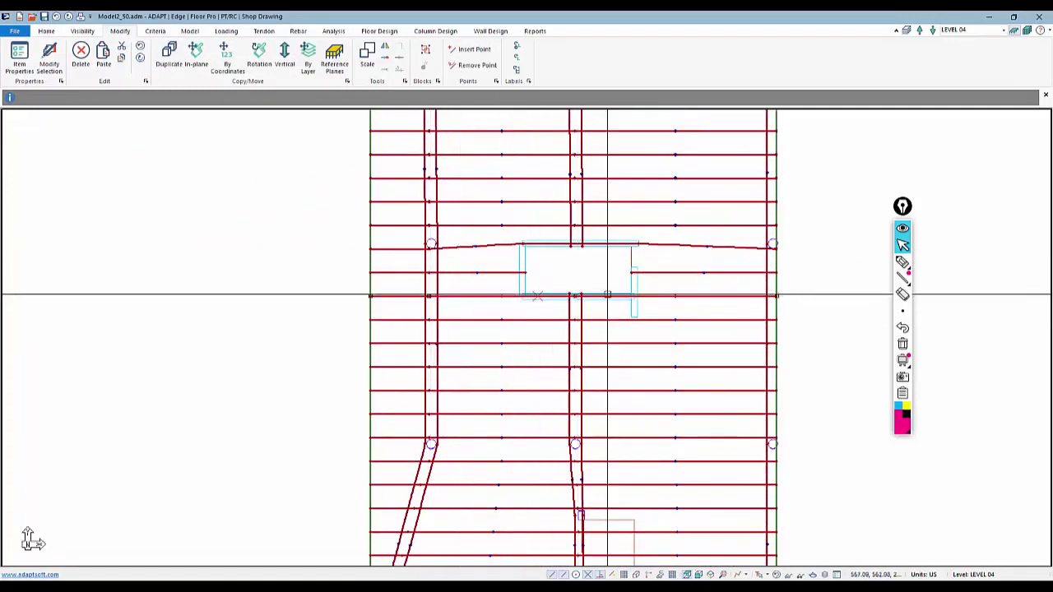
scroll(594, 268, down, 3)
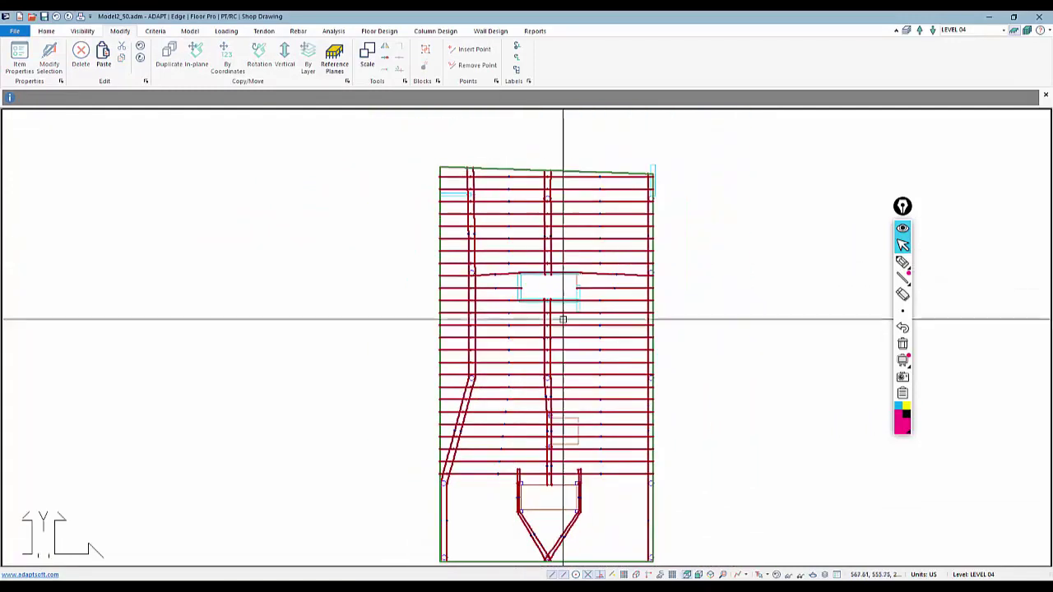
click(43, 18)
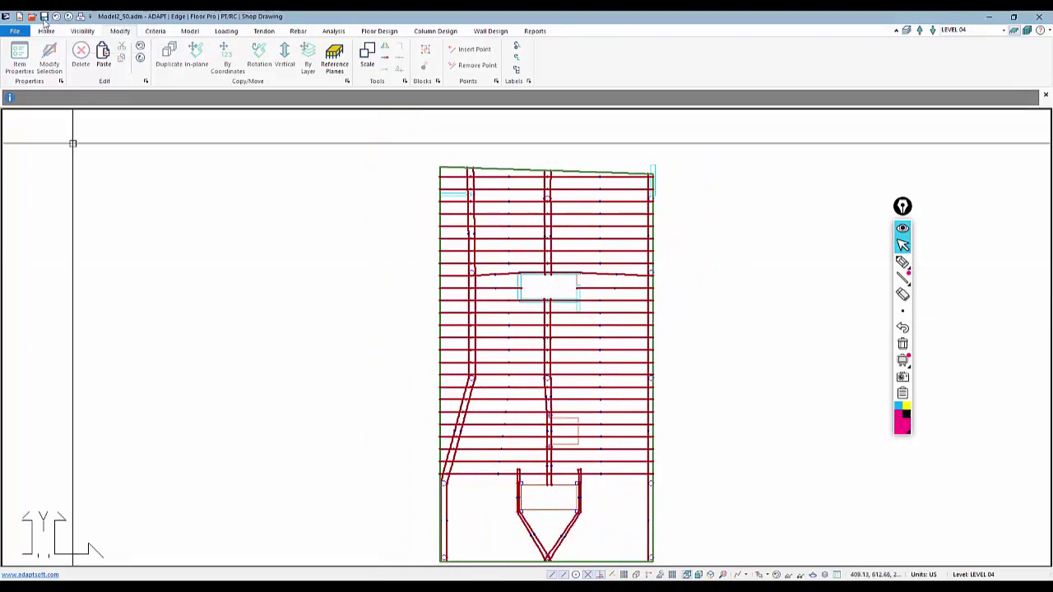
Remove the right end point of the tendon crossing the small opening's upper half and move its new end horizontally to the opening's left edge
scroll(567, 345, up, 5)
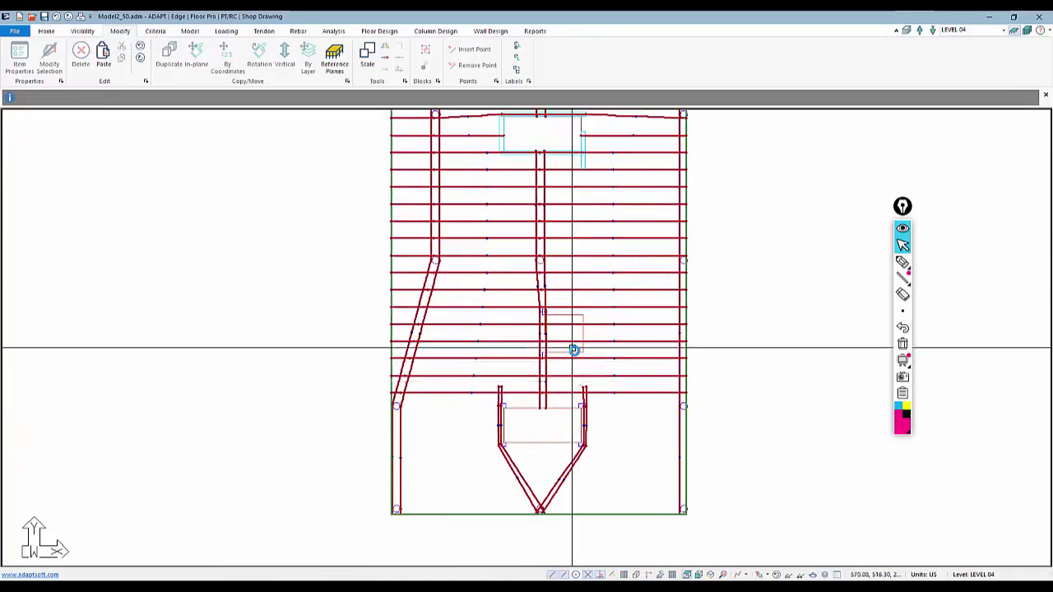
scroll(572, 337, up, 1)
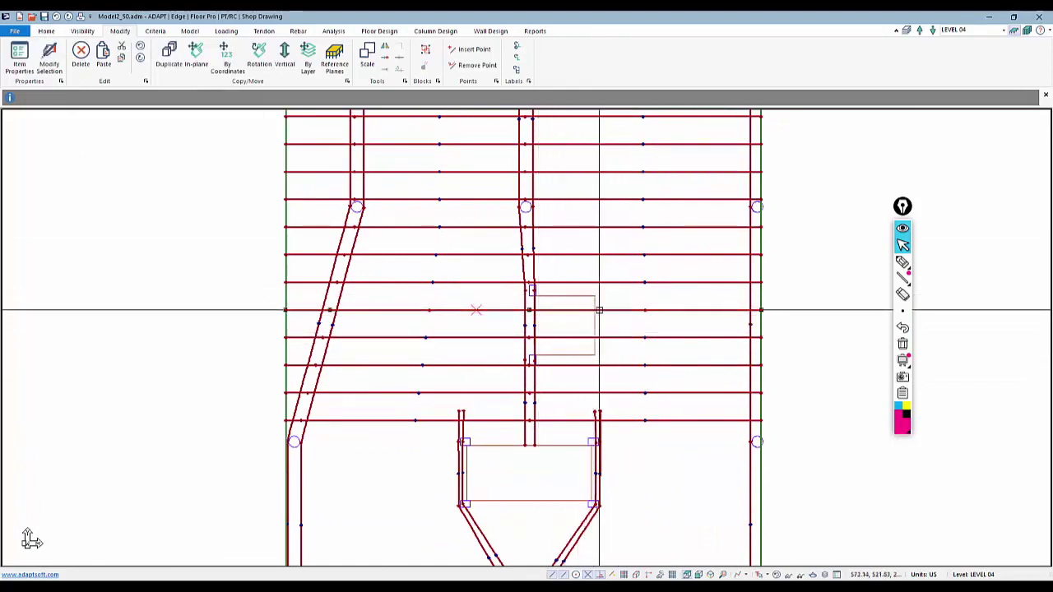
right_click(602, 310)
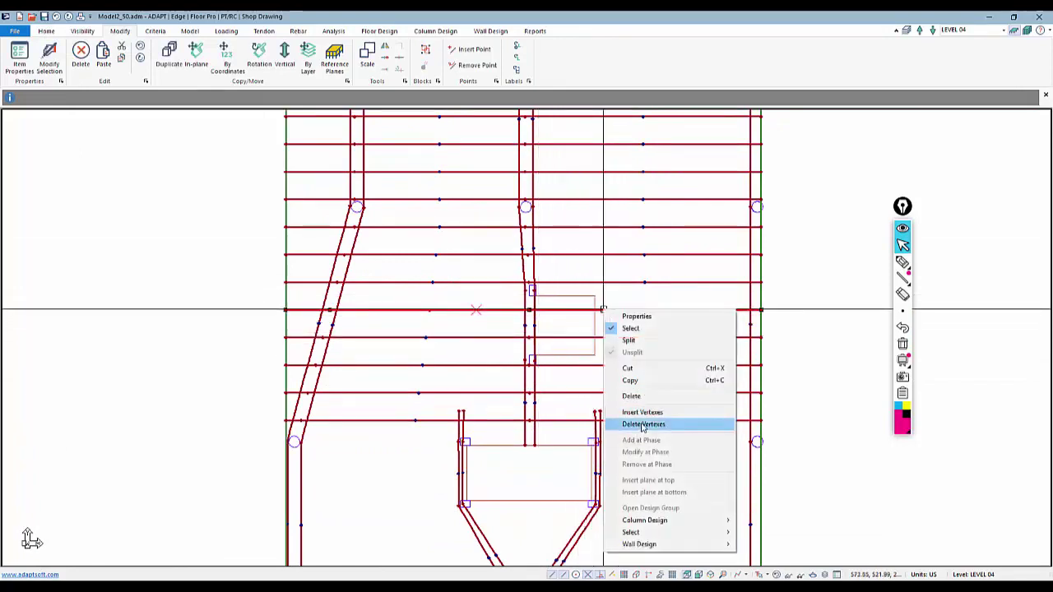
click(643, 424)
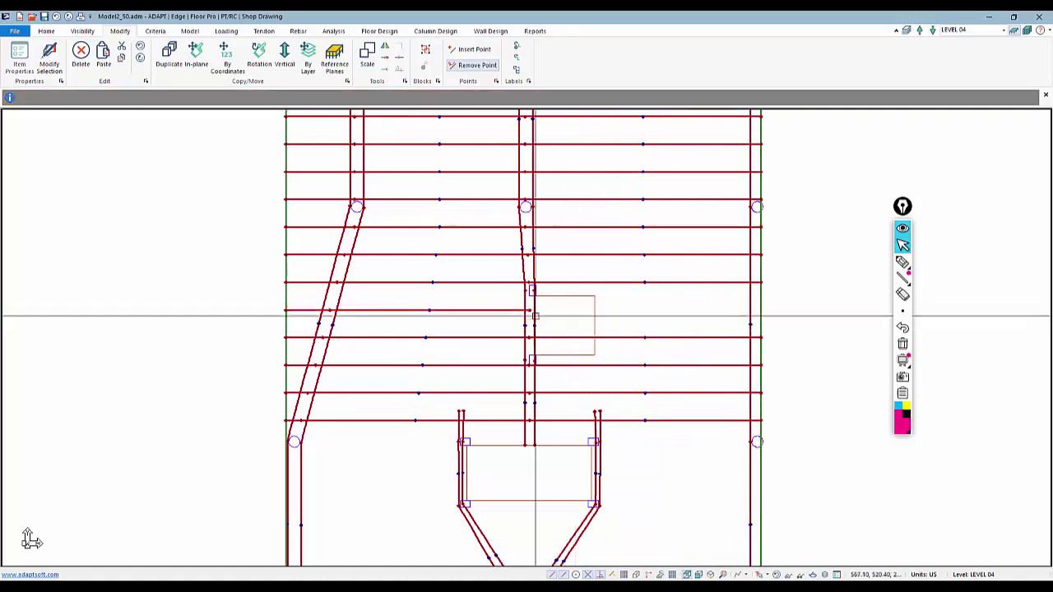
click(514, 309)
click(529, 310)
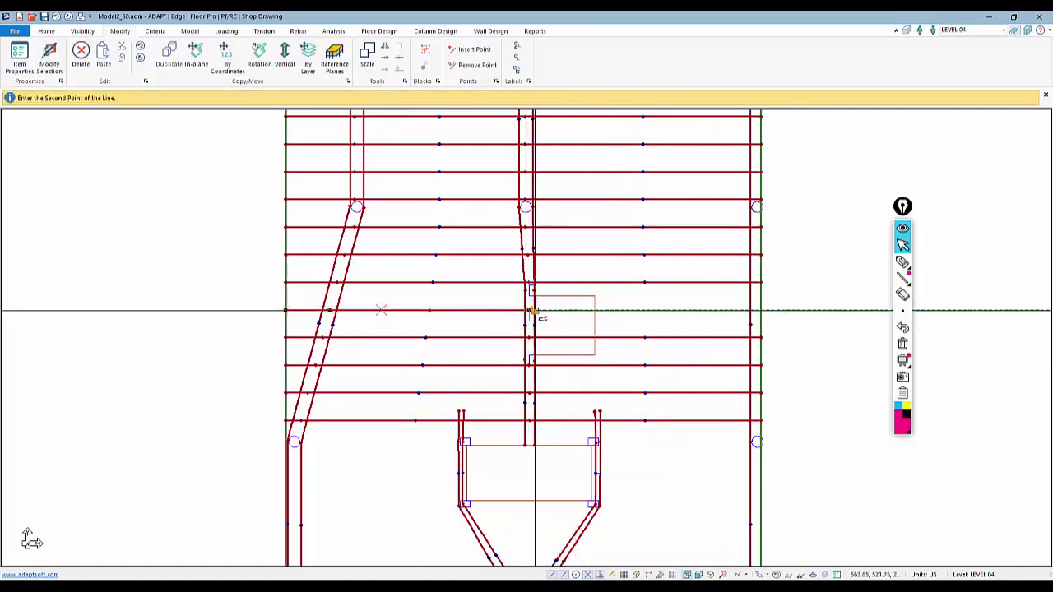
click(535, 310)
key(Escape)
Remove the right end point of the tendon crossing the small opening's lower half and move its new end horizontally to the opening's left edge
middle_drag(508, 340, 501, 283)
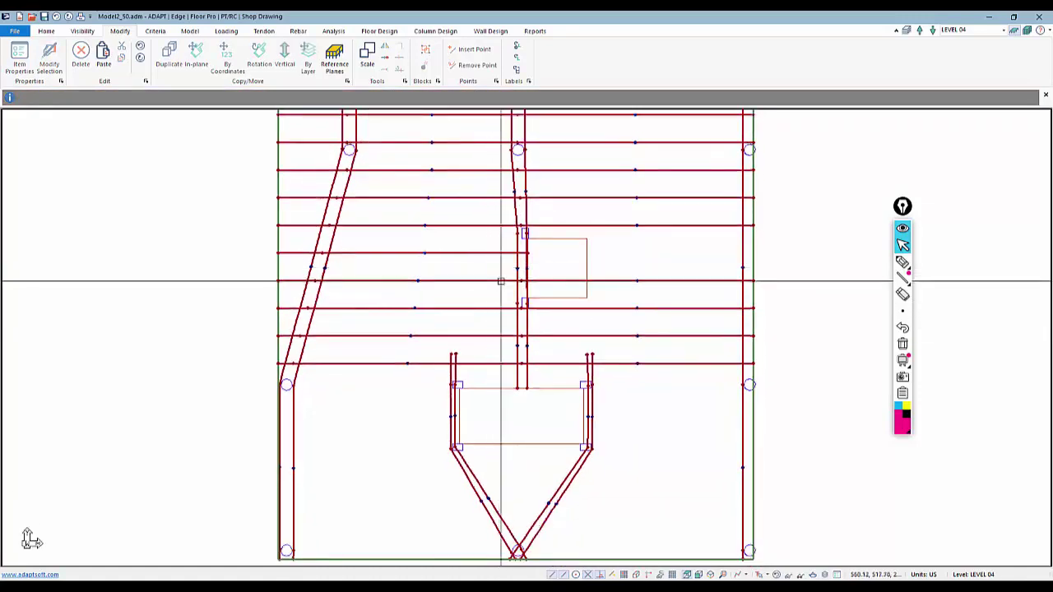
click(501, 281)
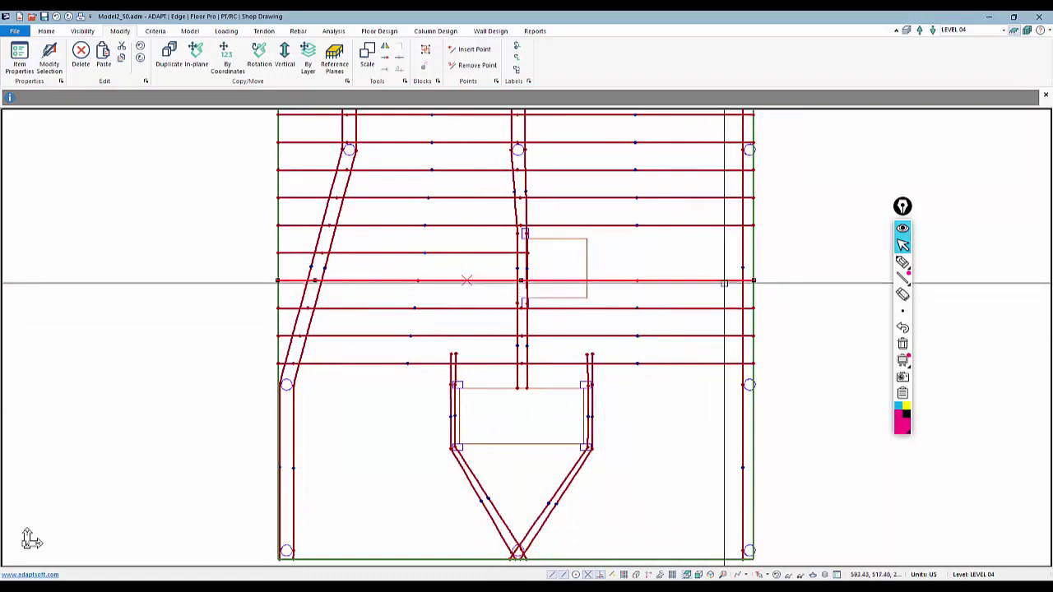
right_click(723, 283)
click(760, 398)
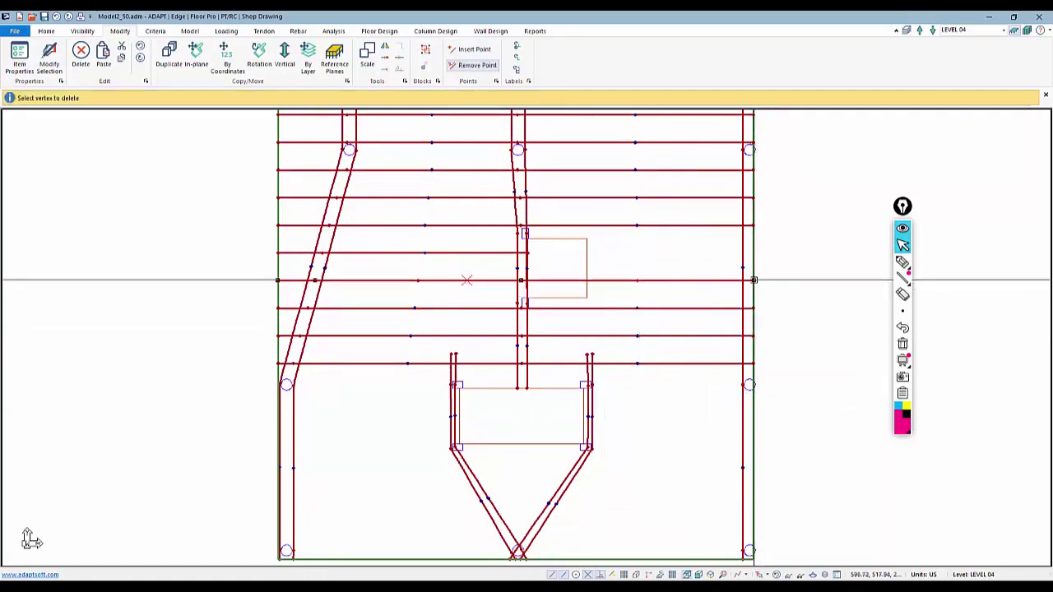
click(752, 282)
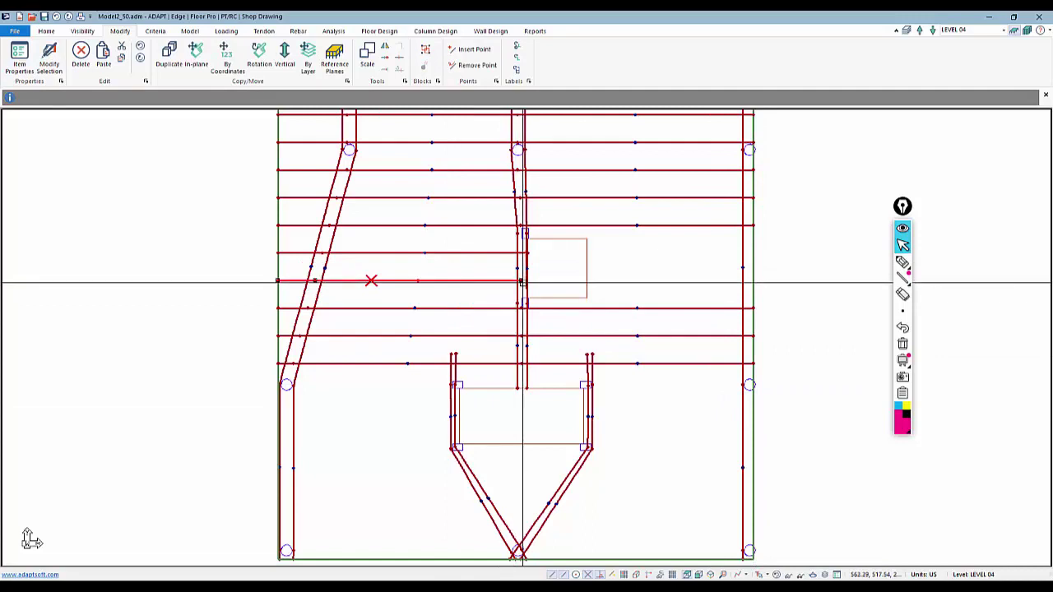
click(523, 282)
click(528, 282)
Copy the full-length transverse tendon just below the small opening upward in Y with 2 copies at 4 ft spacing
scroll(539, 296, down, 2)
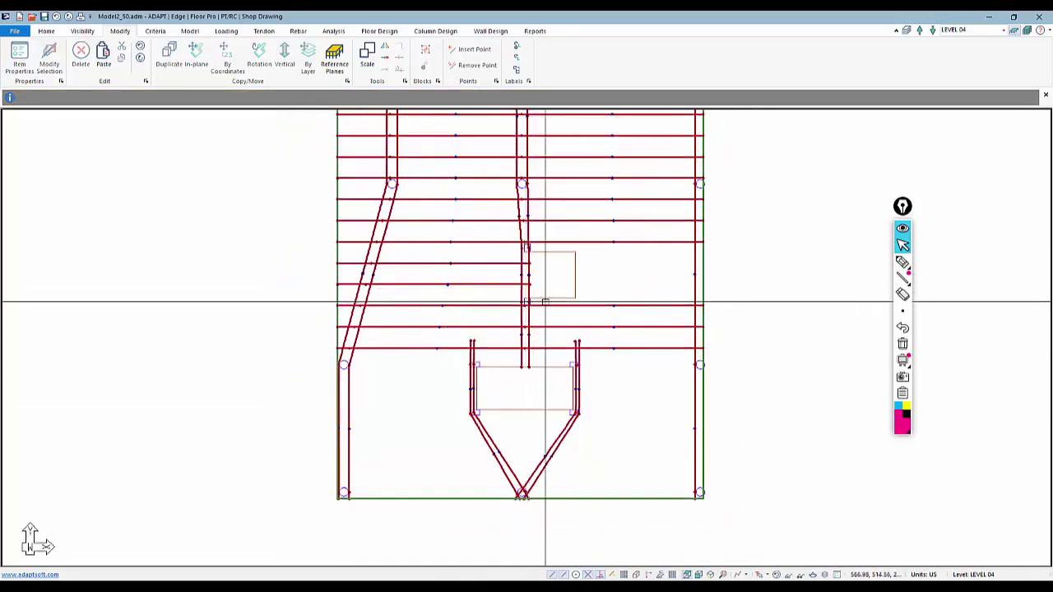
click(612, 305)
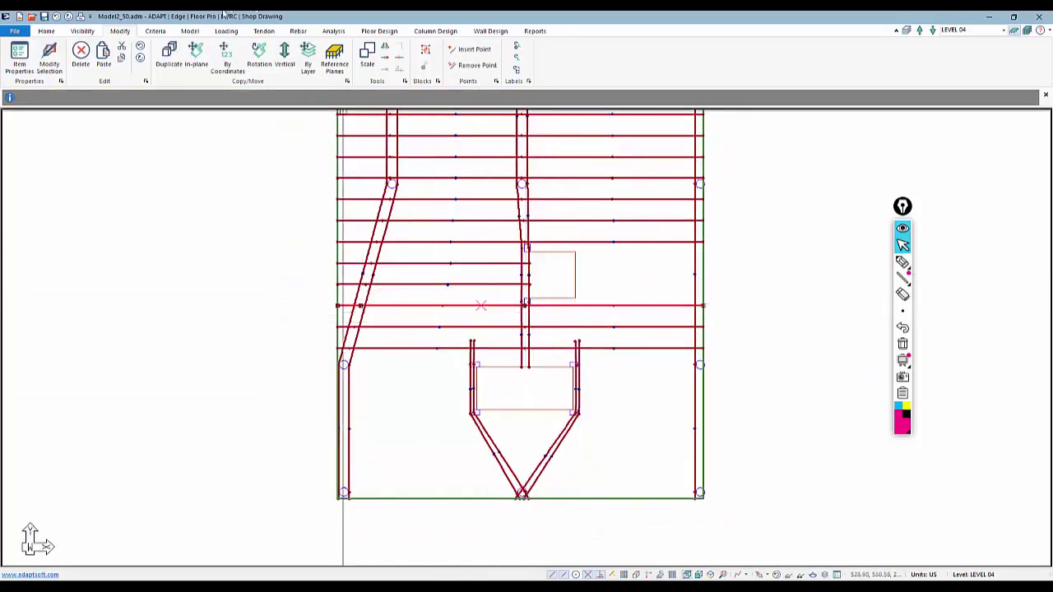
click(224, 59)
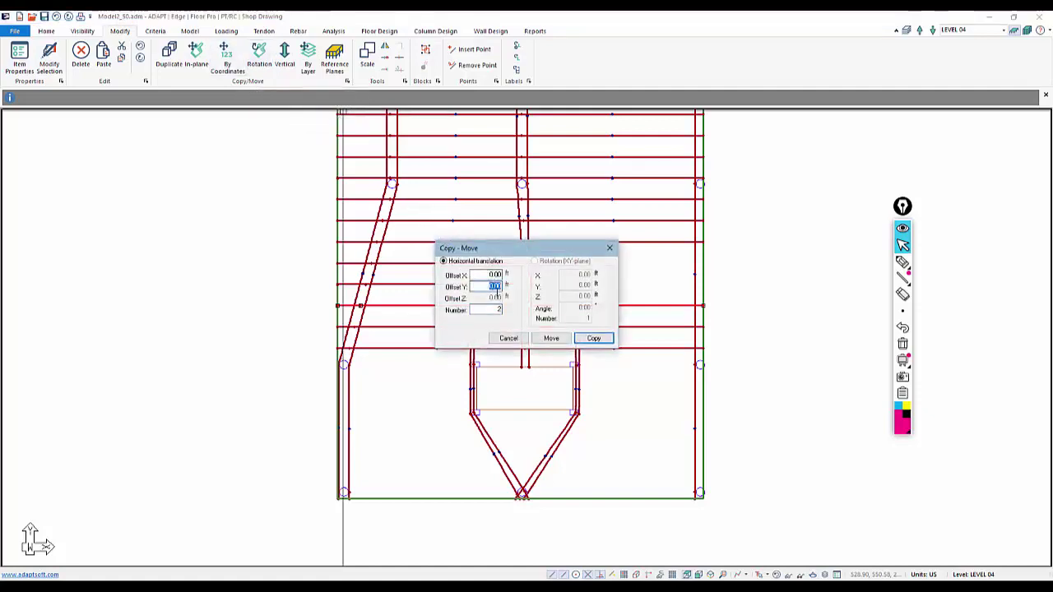
click(594, 338)
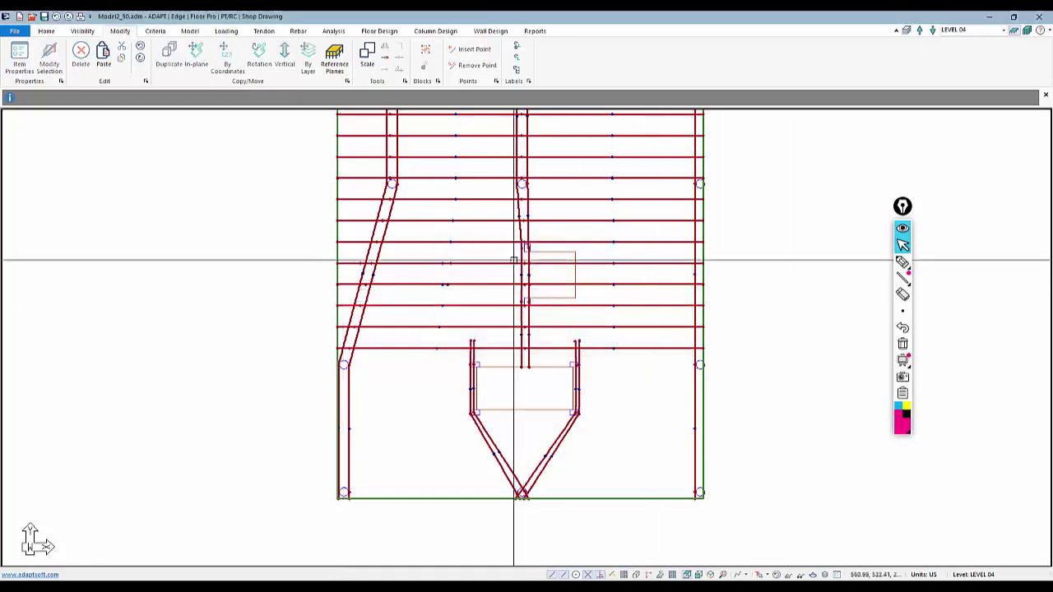
Remove the points left of the central banded tendons from the upper copied tendon crossing the small opening
right_click(506, 264)
click(660, 268)
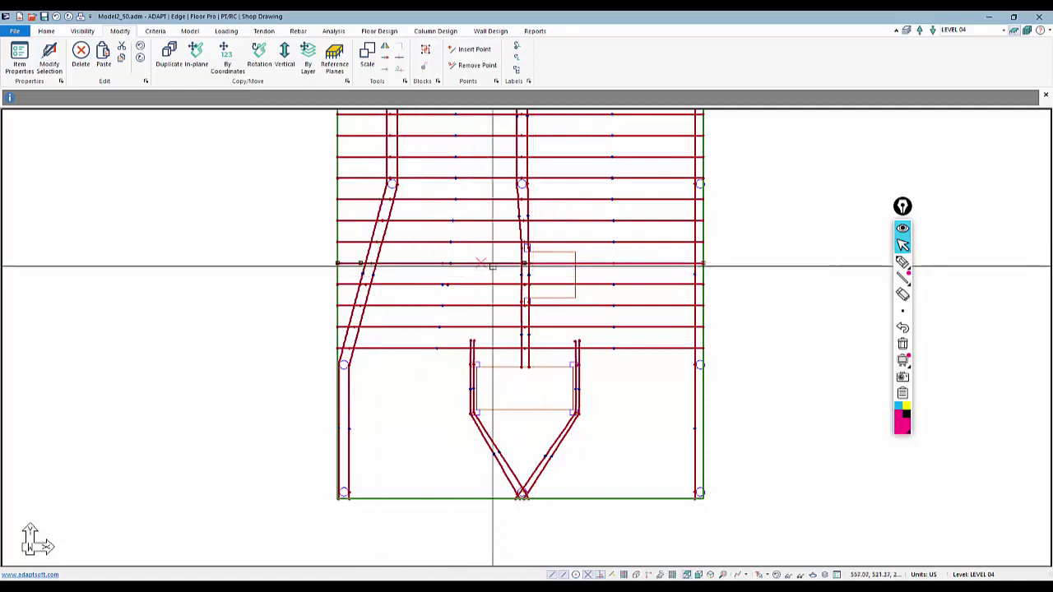
right_click(608, 264)
click(644, 380)
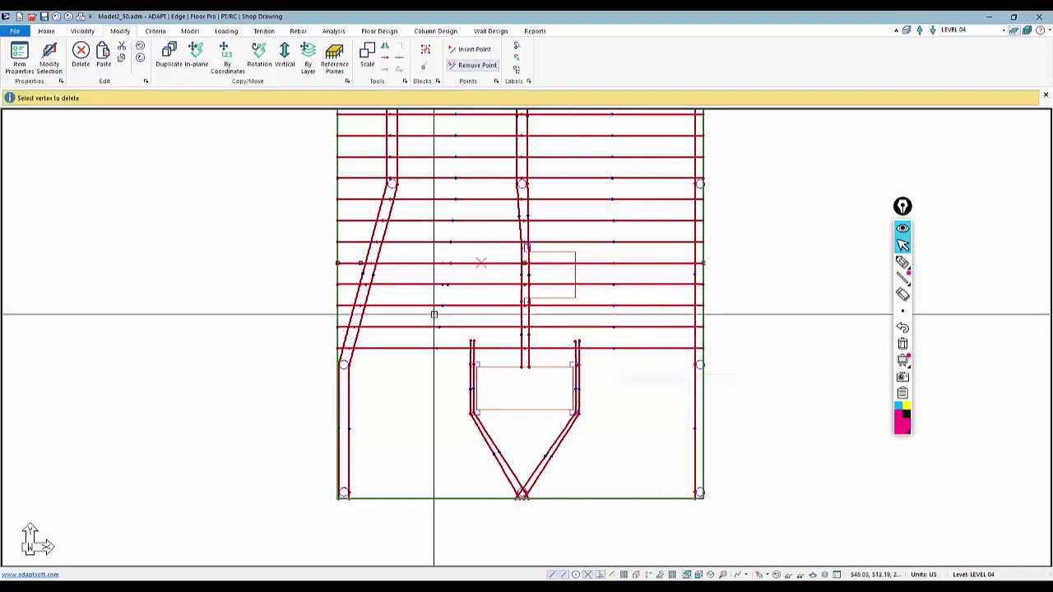
click(359, 263)
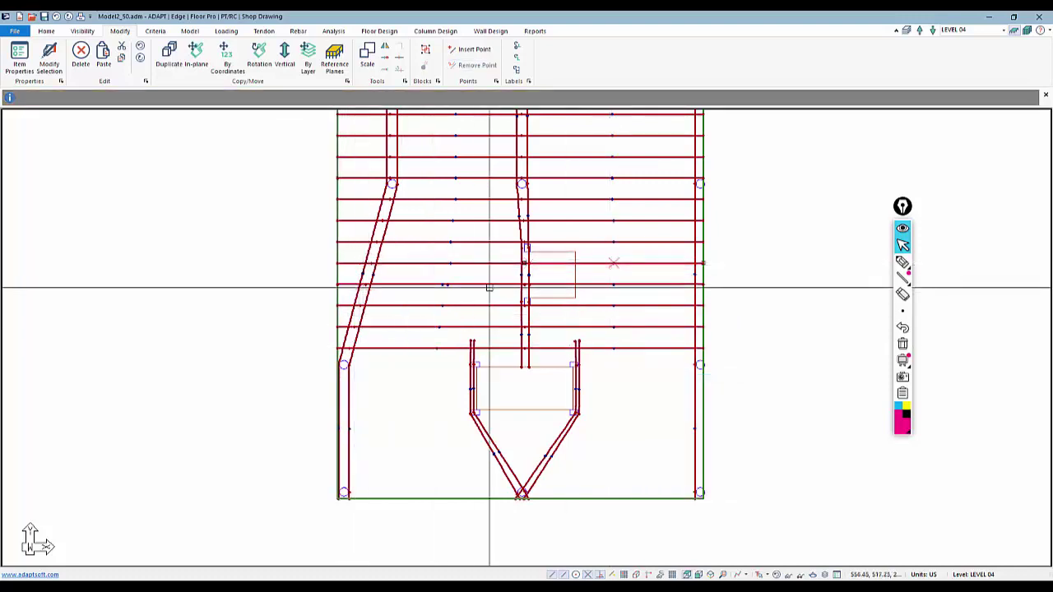
click(619, 263)
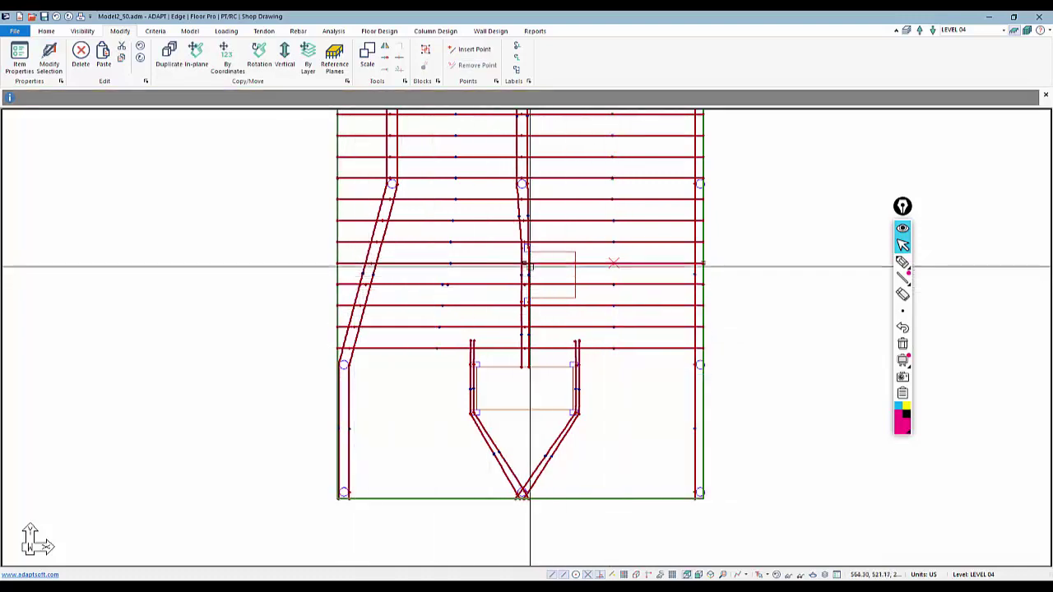
Move the upper copied tendon's left end horizontally to the small opening's right edge and delete the lower full-length copy
click(524, 263)
click(575, 263)
key(Escape)
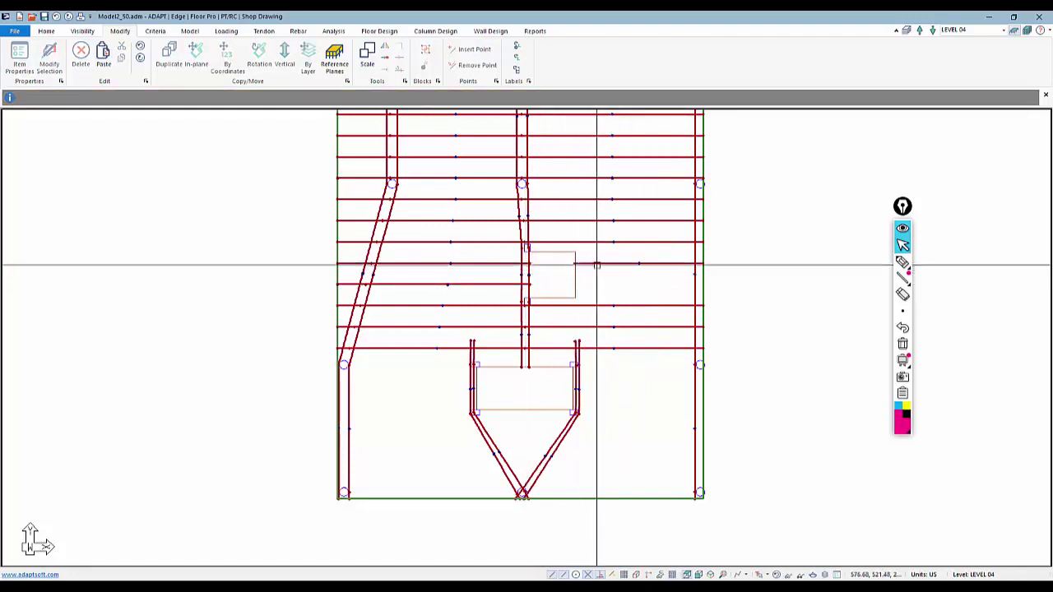
Copy the shortened tendon right of the small opening once with a Y offset of -4 ft
click(594, 263)
click(260, 58)
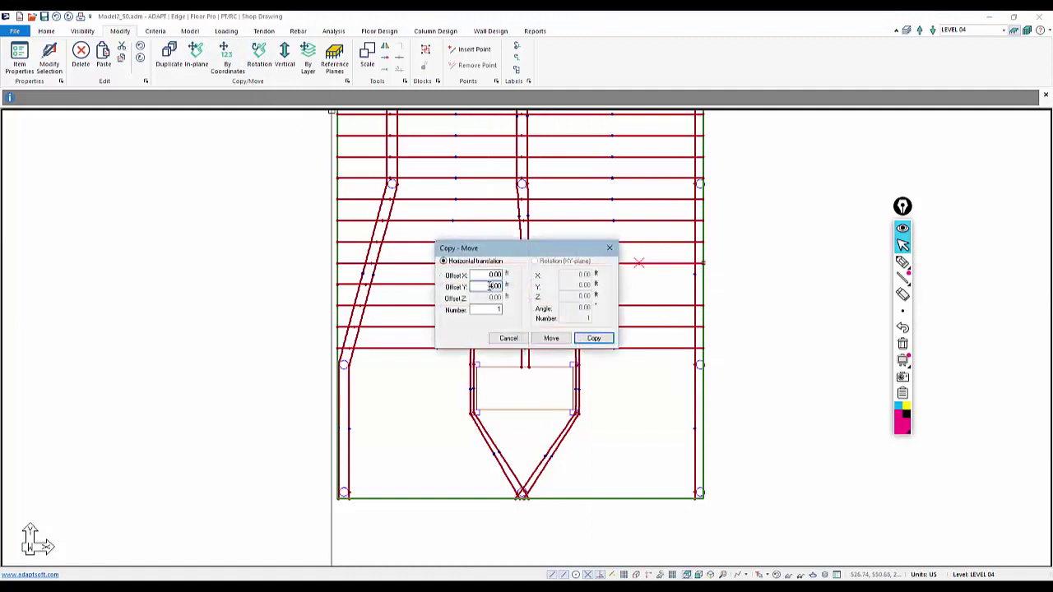
click(581, 341)
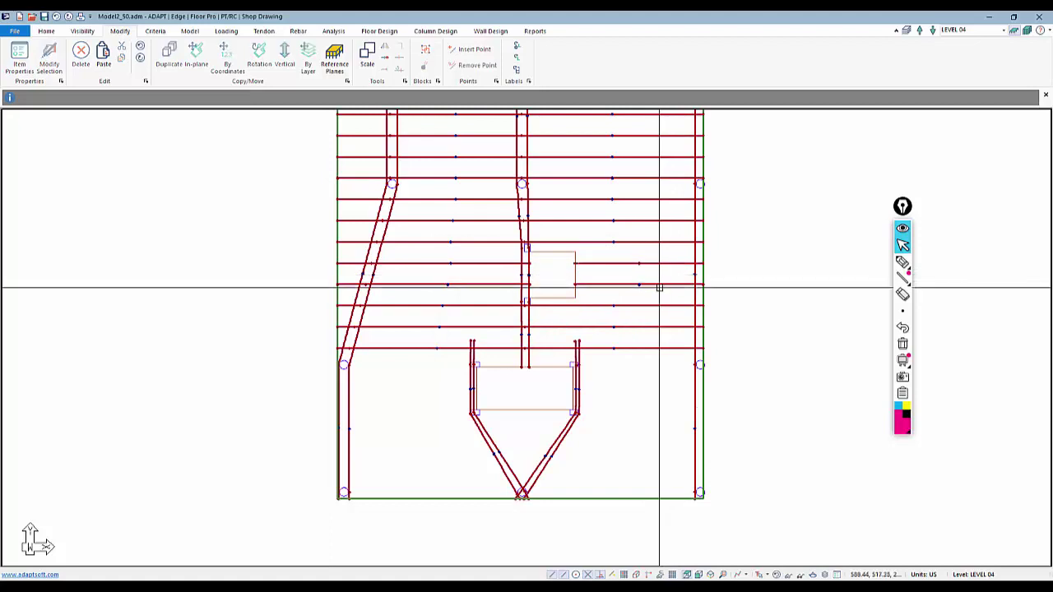
Copy the lowest full-length transverse tendon once with a Y offset of -4 ft, onto the bottom opening's upper edge
scroll(639, 364, down, 1)
middle_drag(575, 391, 605, 355)
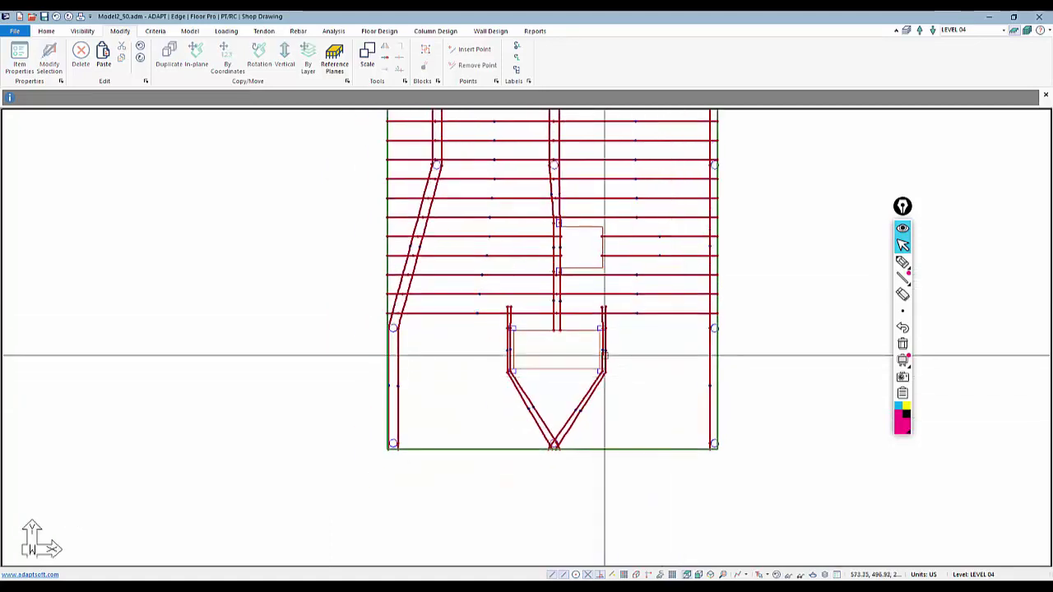
click(446, 314)
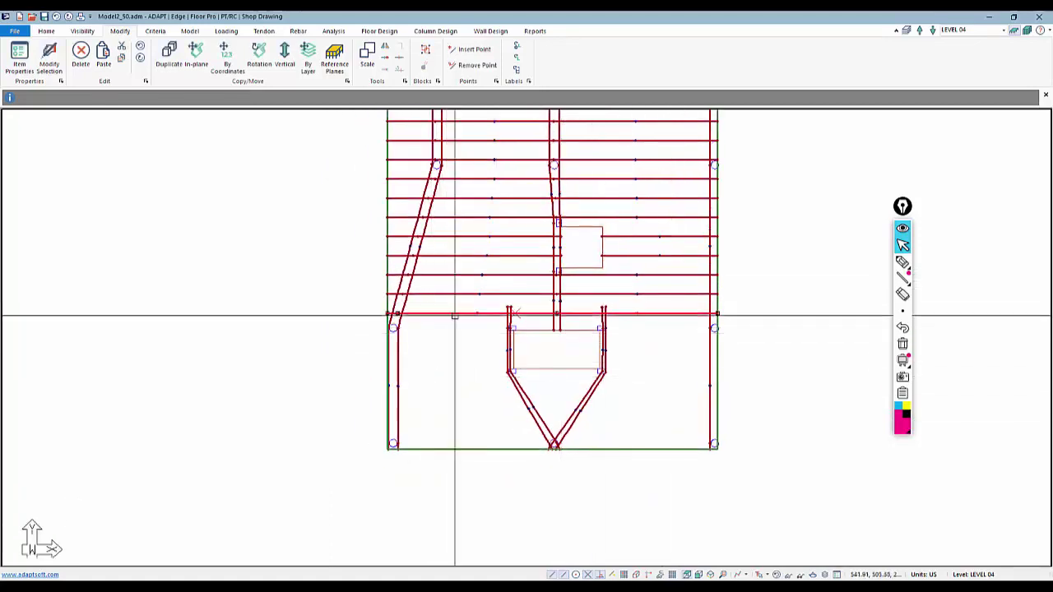
click(227, 58)
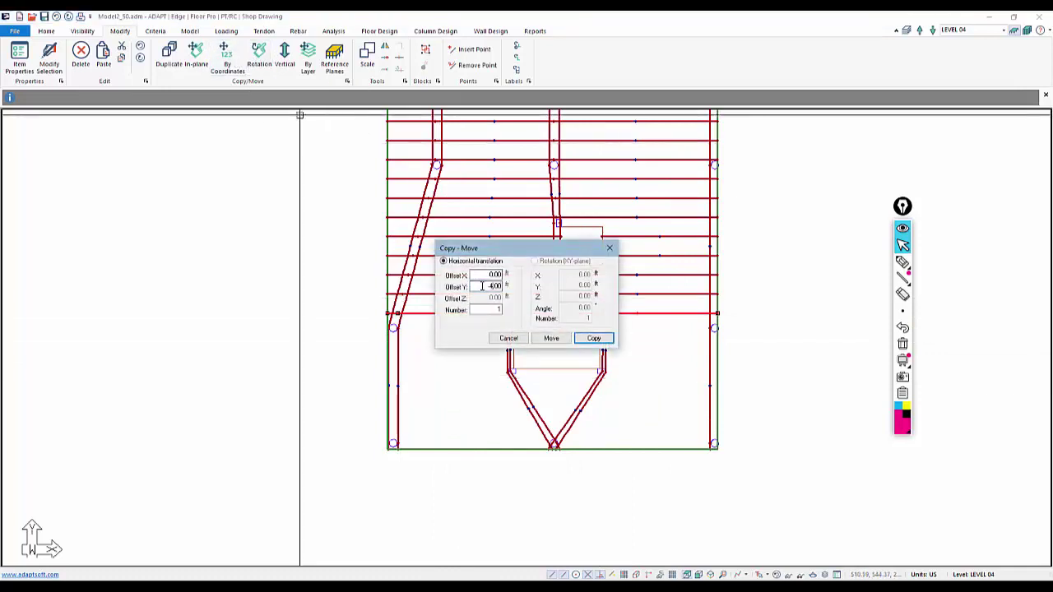
click(593, 338)
Remove the right-end point of the tendon on the bottom opening's upper edge and move its new end to the opening's left edge
scroll(466, 340, up, 1)
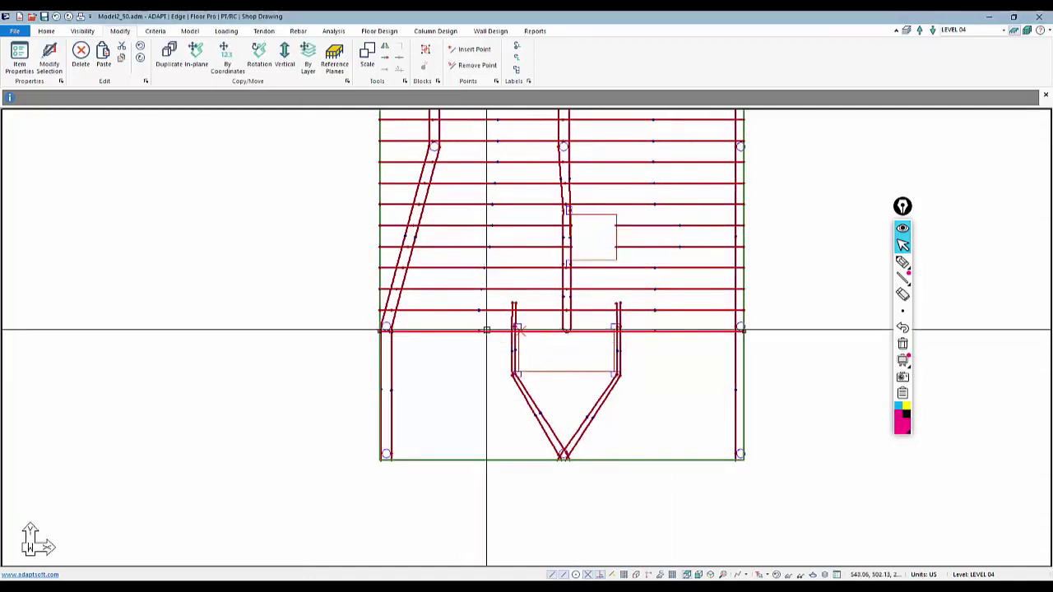
right_click(486, 330)
click(516, 446)
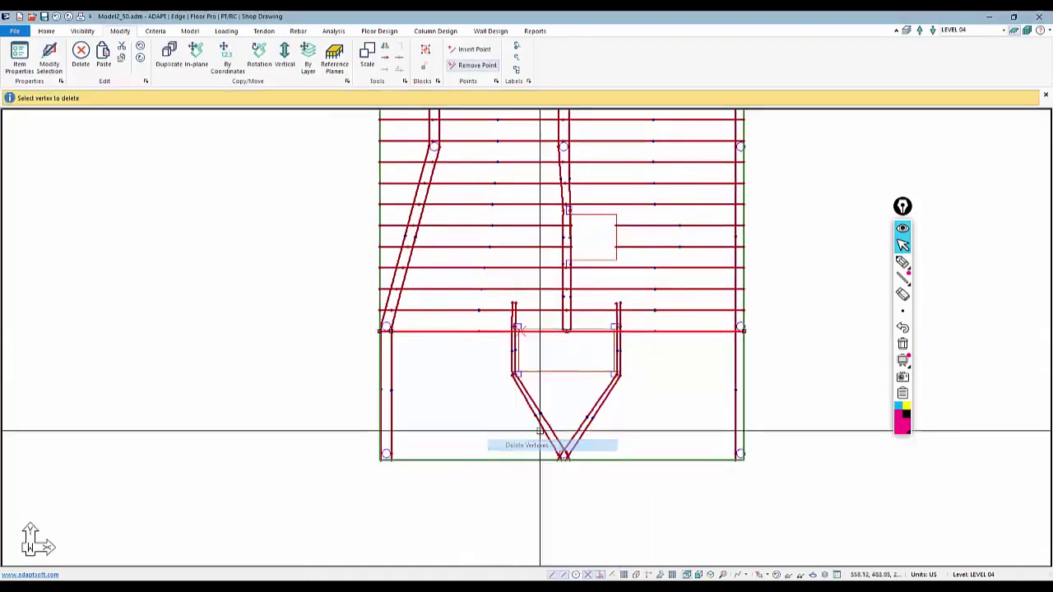
click(744, 331)
key(Escape)
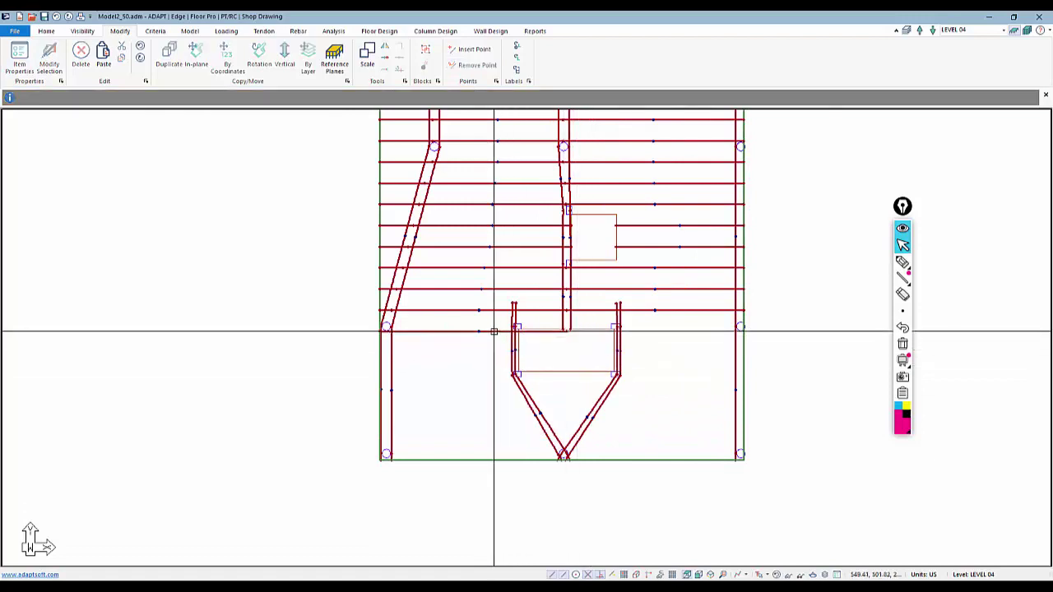
click(564, 331)
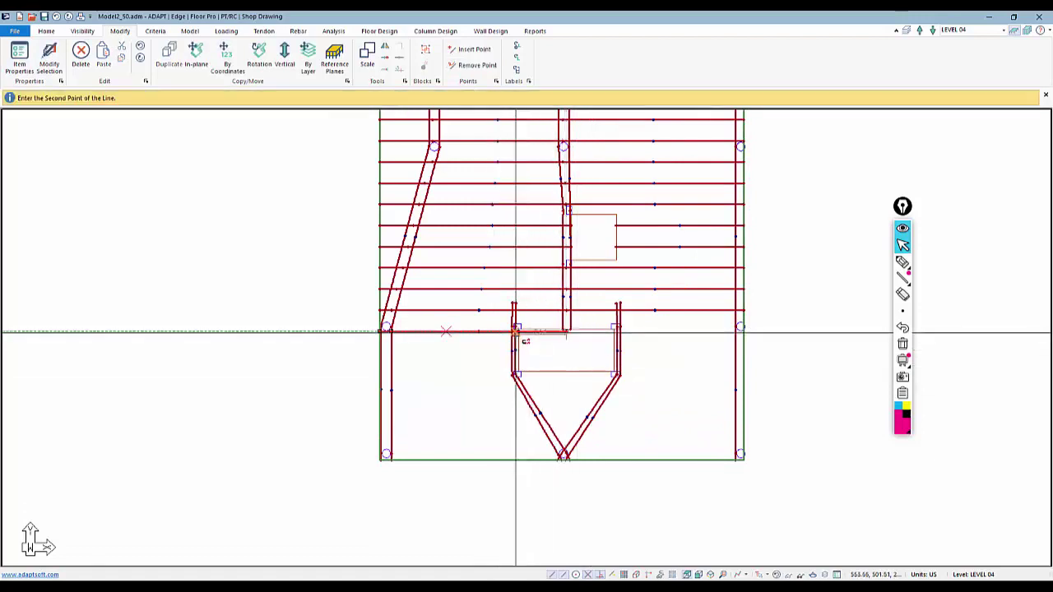
click(515, 332)
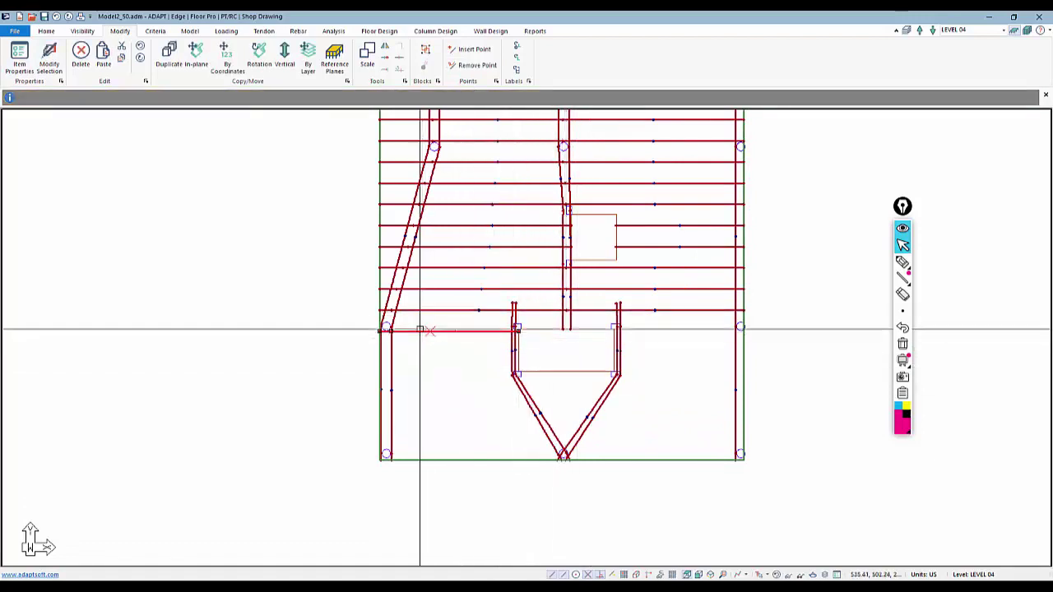
Delete the shortened tendon's intermediate point at the left banded tendons, leaving a single span between slab edge and opening
scroll(385, 341, up, 2)
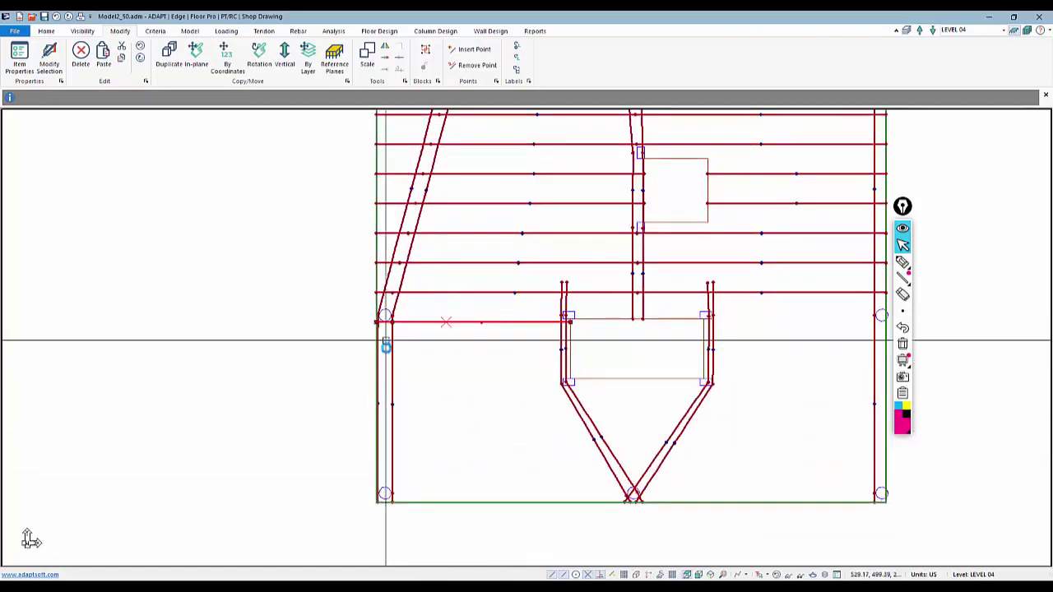
scroll(385, 339, up, 1)
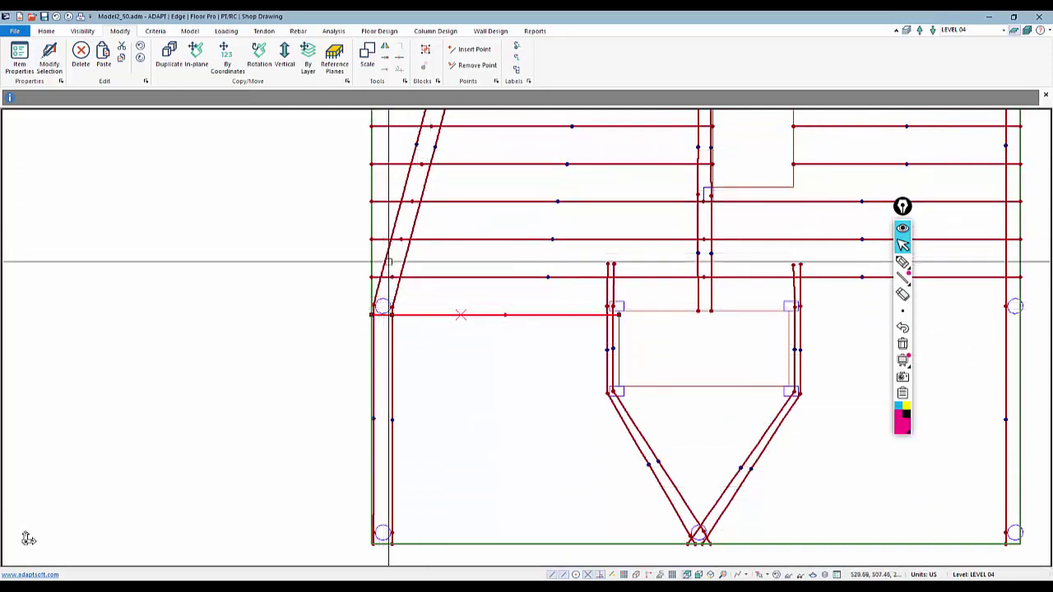
right_click(404, 317)
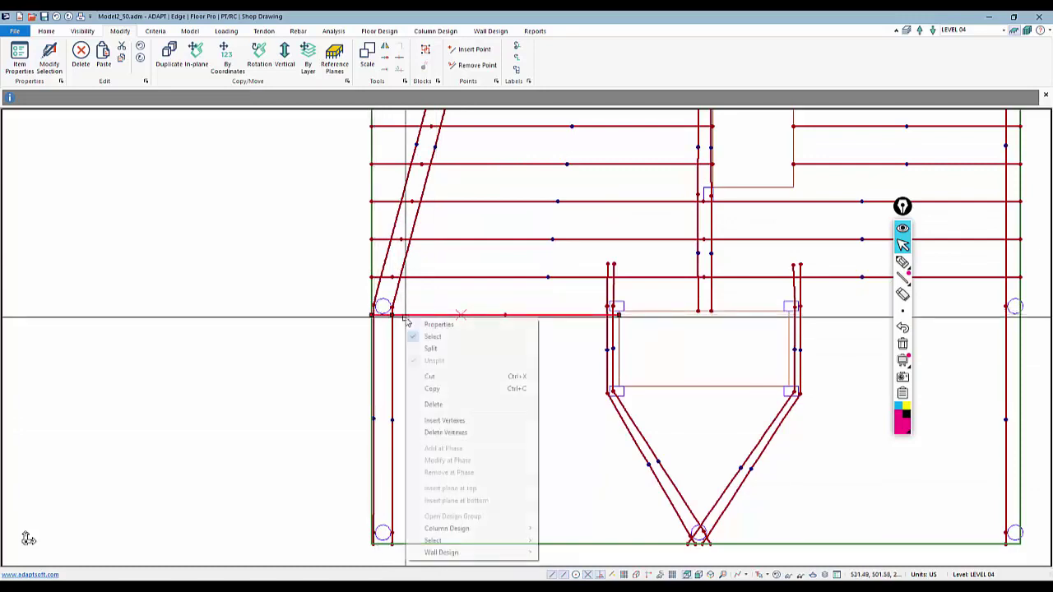
click(445, 431)
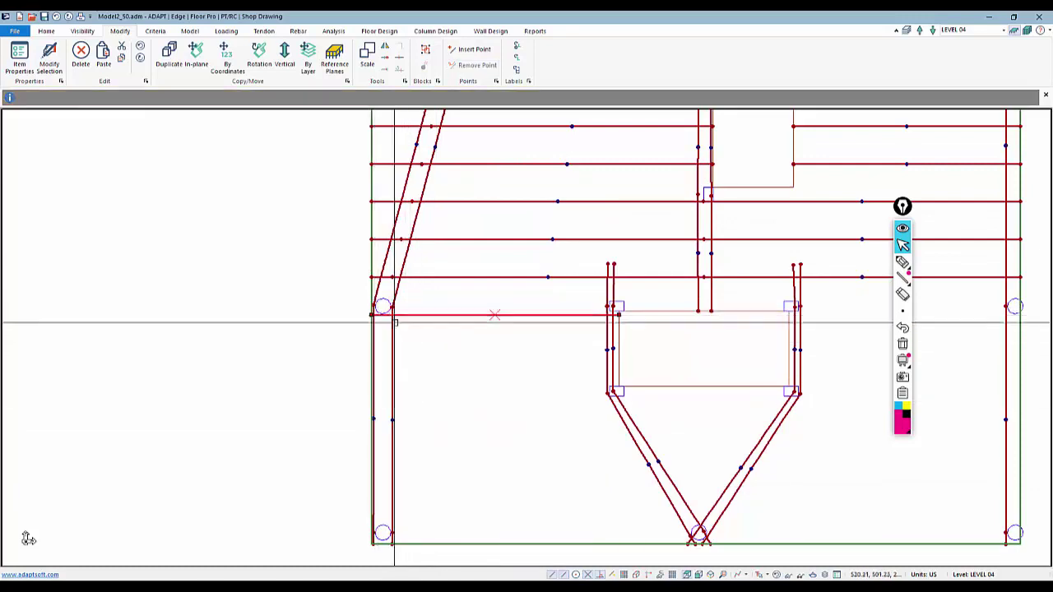
Set the shortened tendon's span 1 shape to Reversed Parabola with a CGS Top Last of 6.00 in
double_click(466, 315)
click(151, 52)
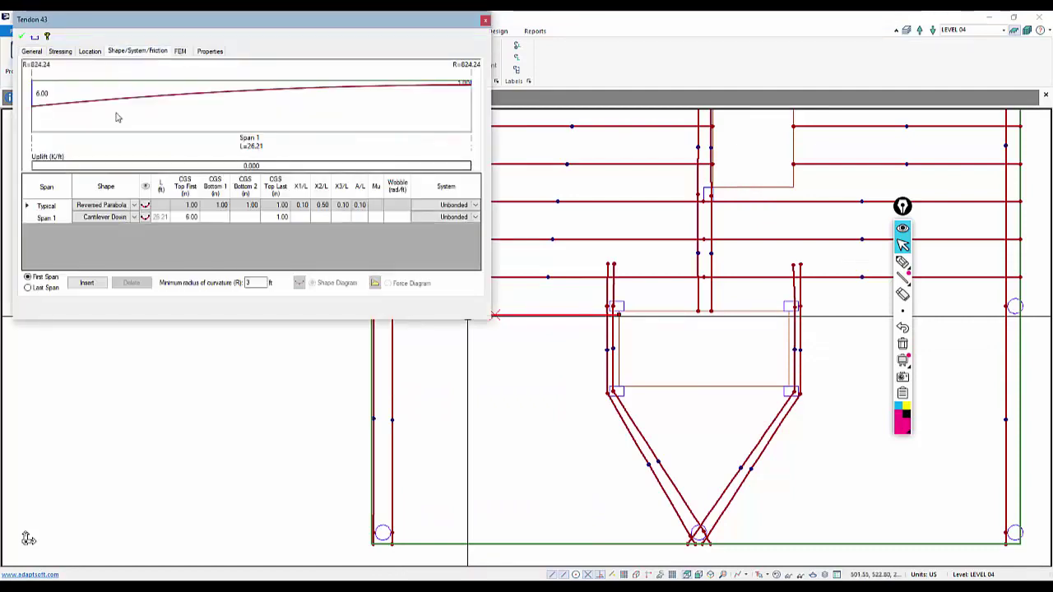
click(135, 218)
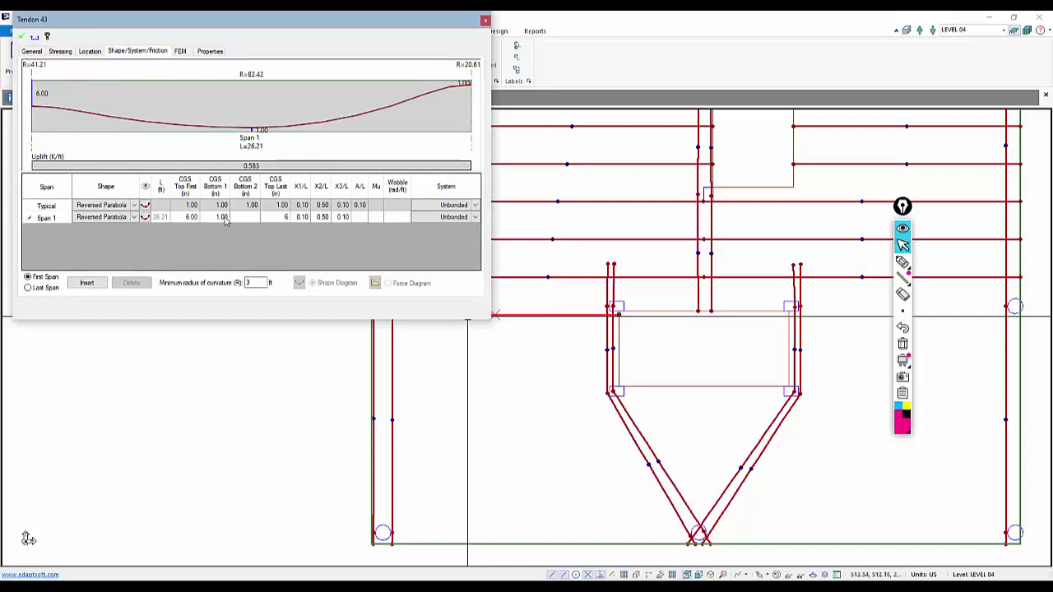
click(20, 38)
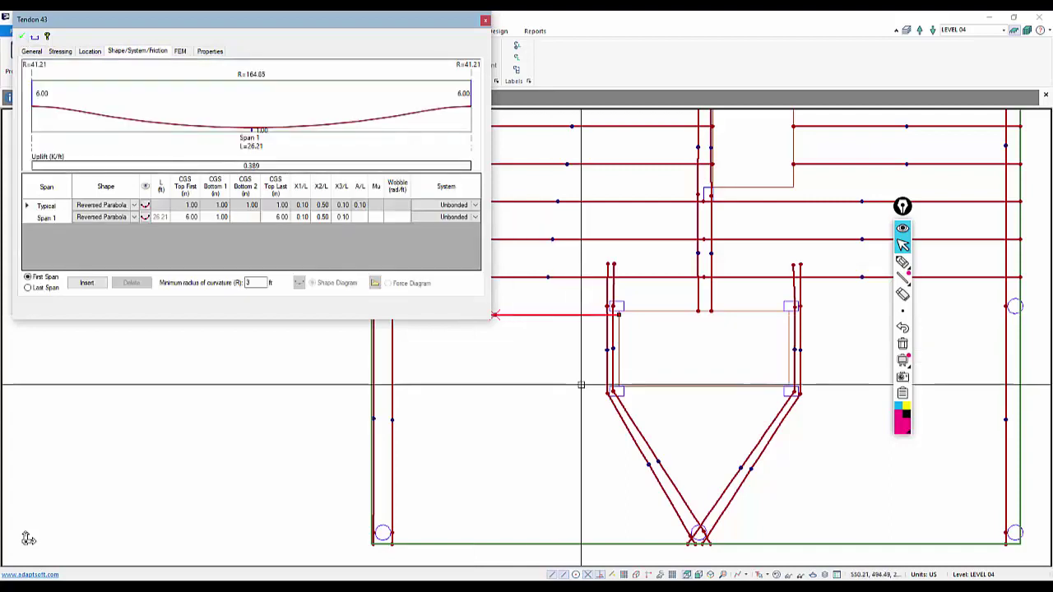
key(Escape)
Copy the single-span tendon left of the bottom opening twice in succession, each copy with a Y offset of -4 ft
click(528, 316)
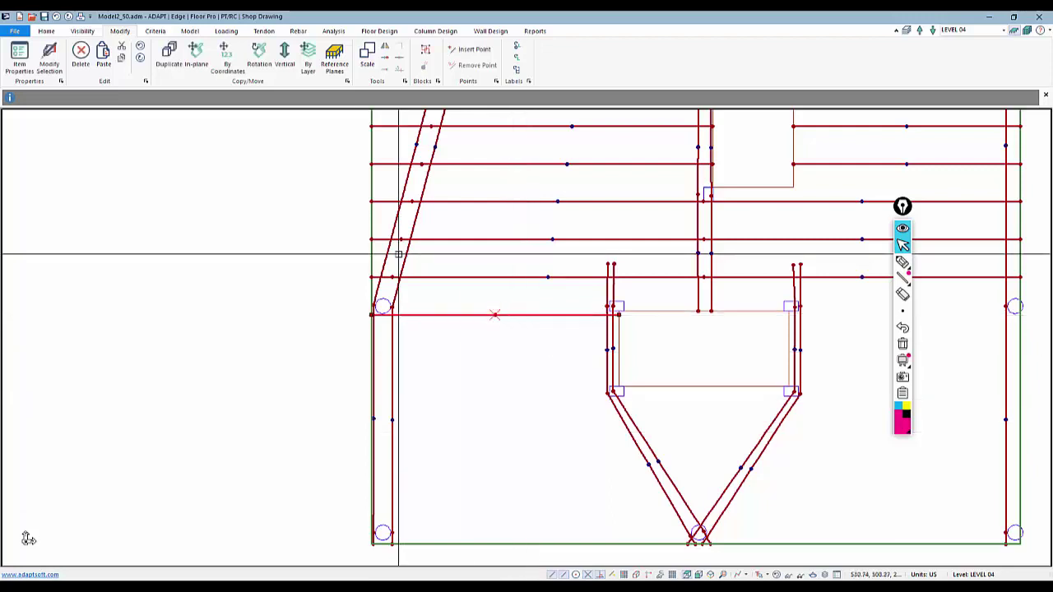
click(225, 60)
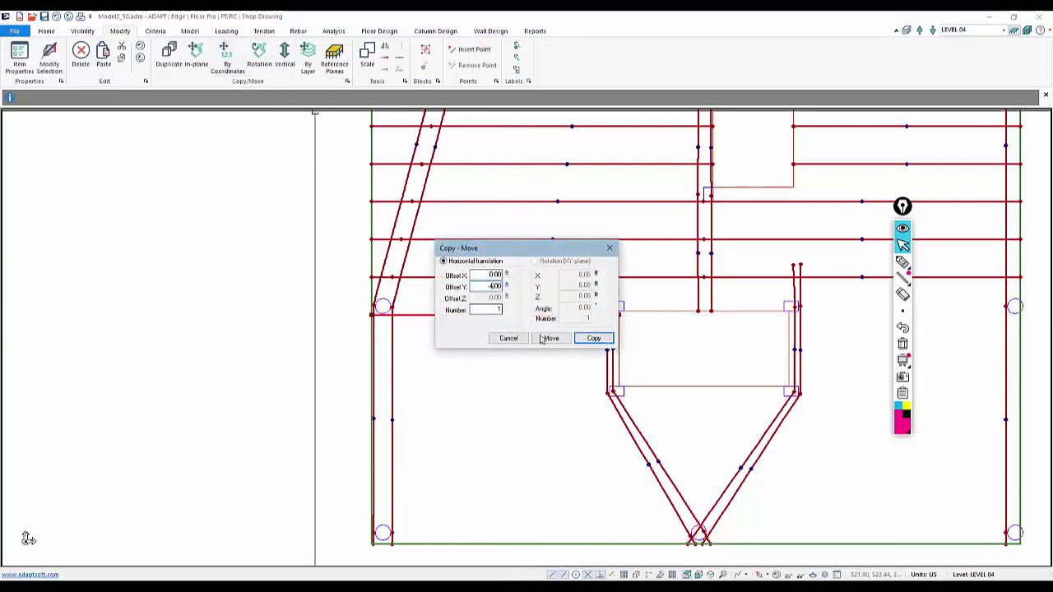
click(592, 338)
scroll(493, 370, down, 2)
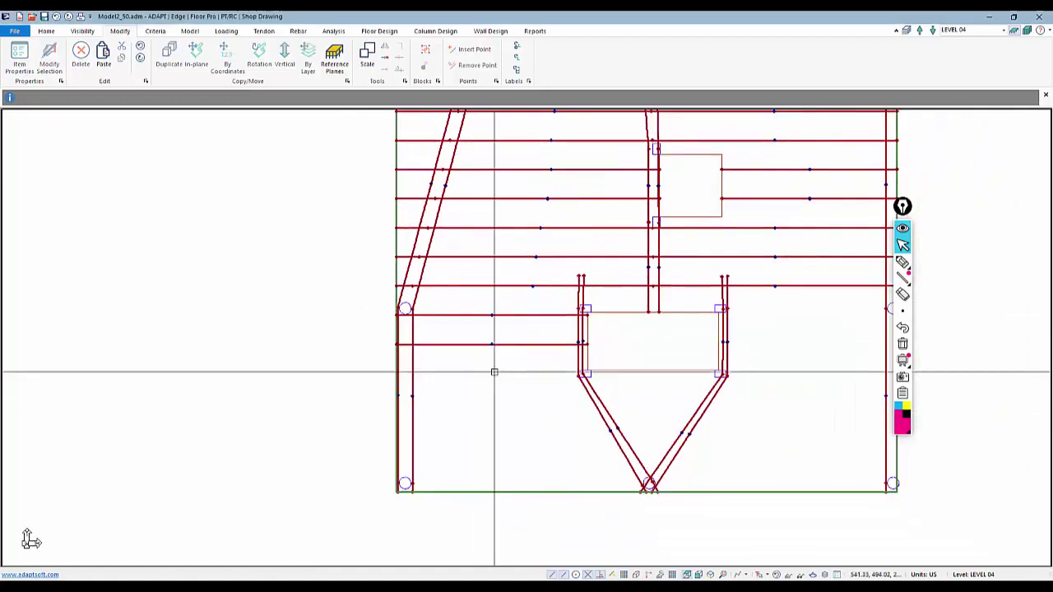
scroll(481, 375, down, 1)
click(499, 351)
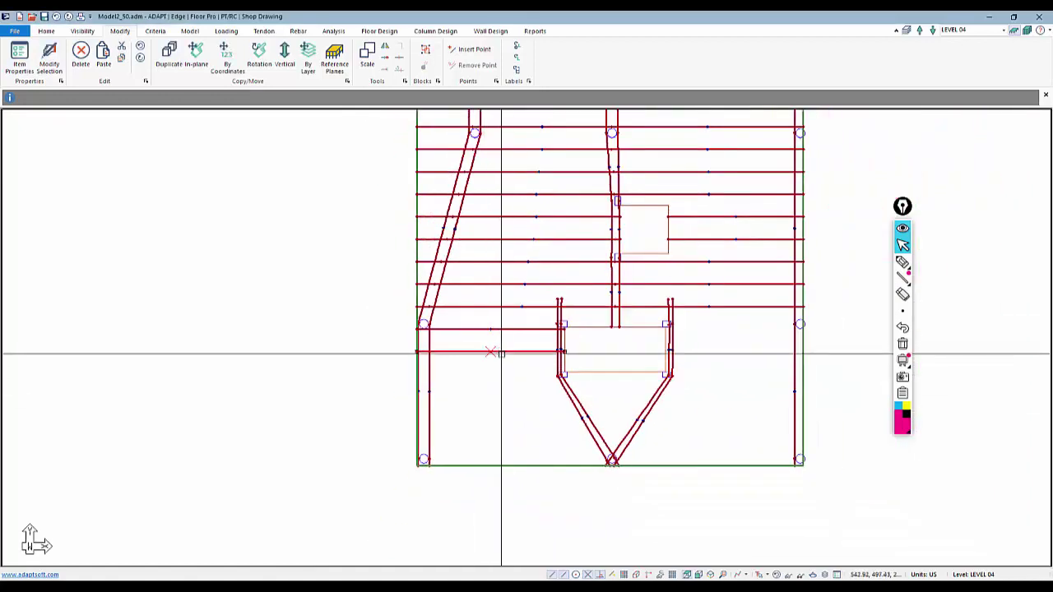
click(238, 68)
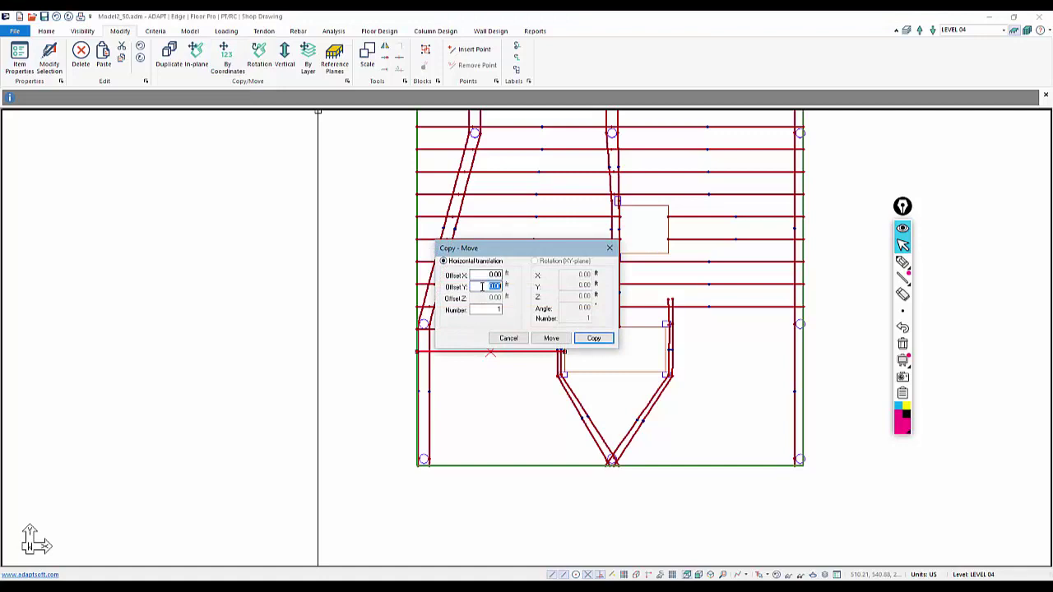
click(593, 338)
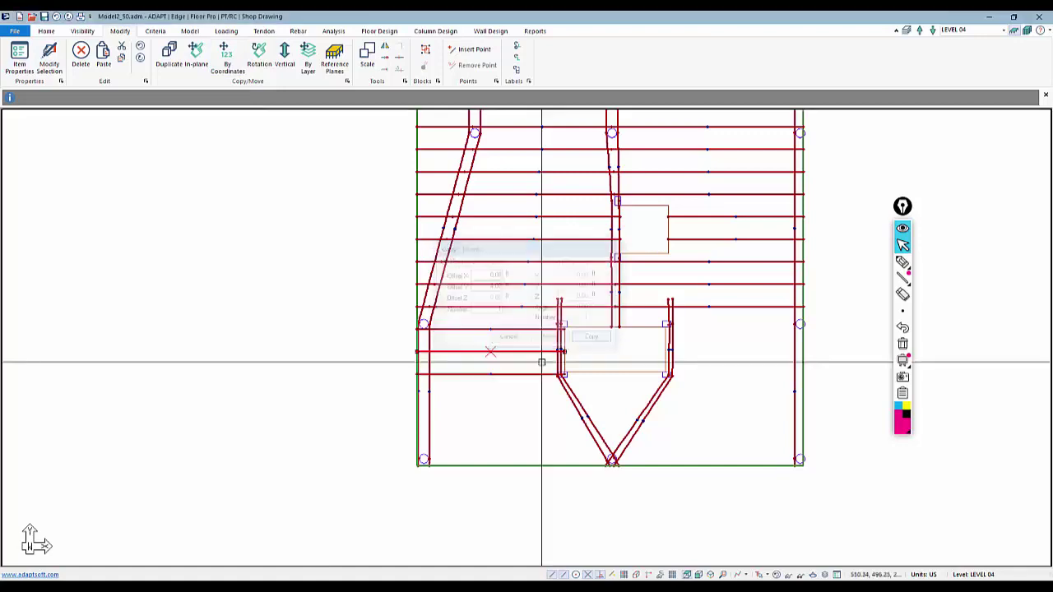
Extend the lowest copied tendon's right end across to the slab's right edge
middle_drag(522, 395, 476, 345)
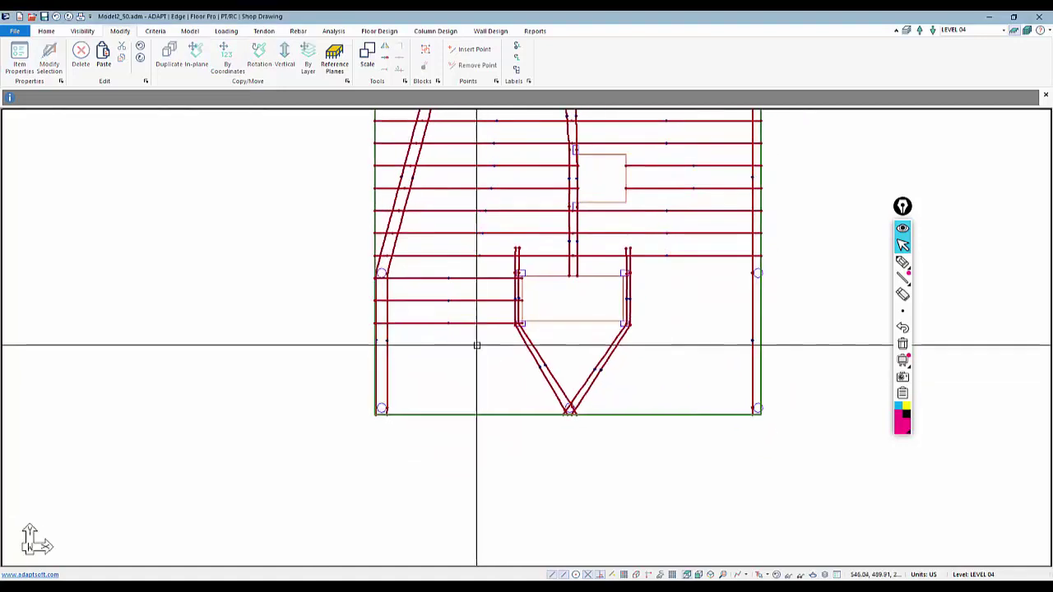
scroll(518, 337, up, 3)
click(527, 317)
middle_drag(765, 349, 601, 338)
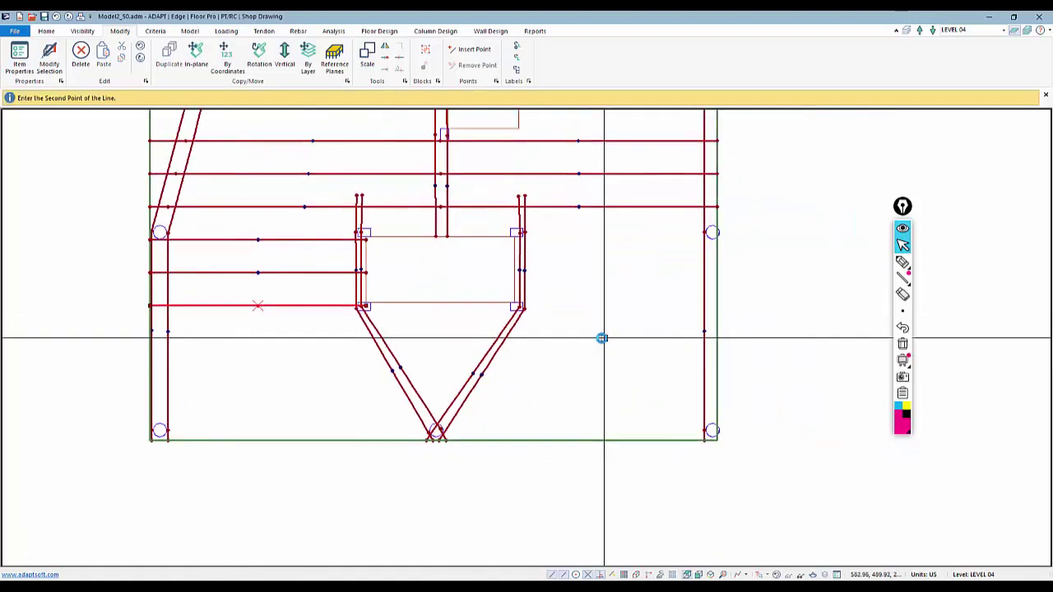
click(715, 308)
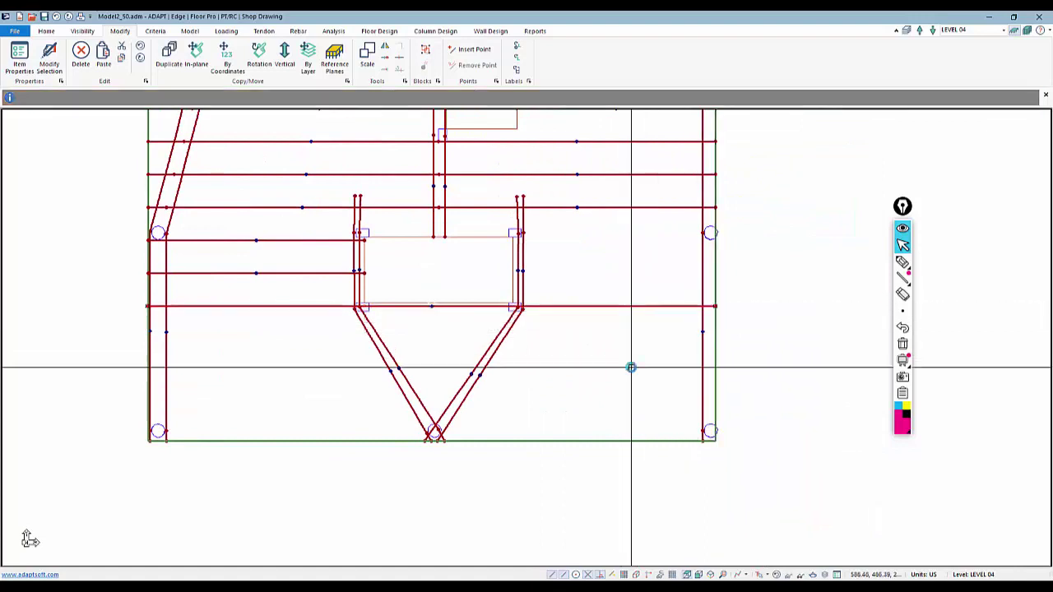
Insert two intermediate points in the full-length tendon along the bottom opening's lower edge
middle_drag(521, 341, 624, 322)
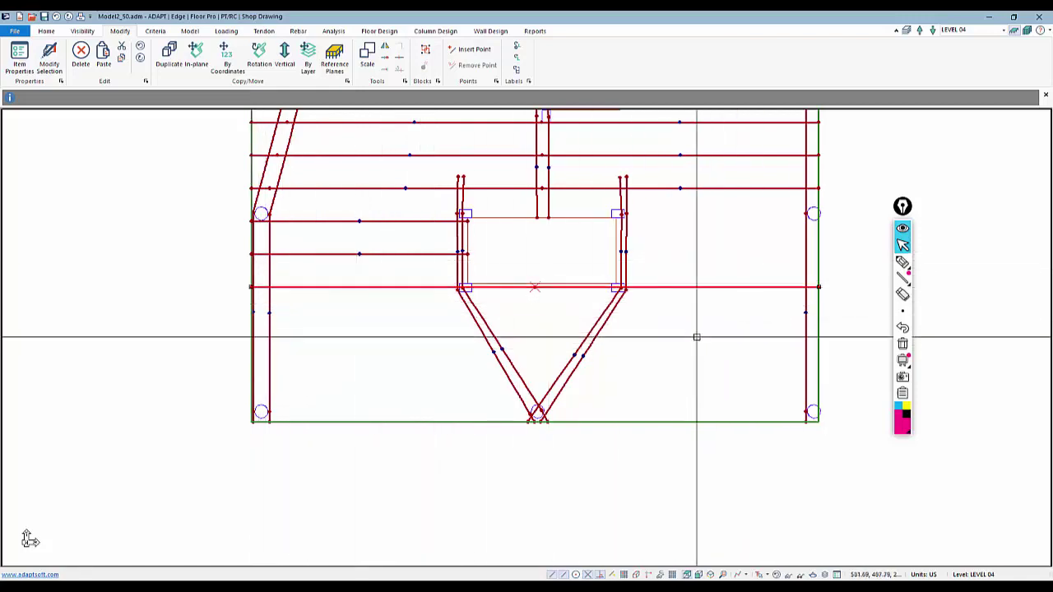
right_click(360, 286)
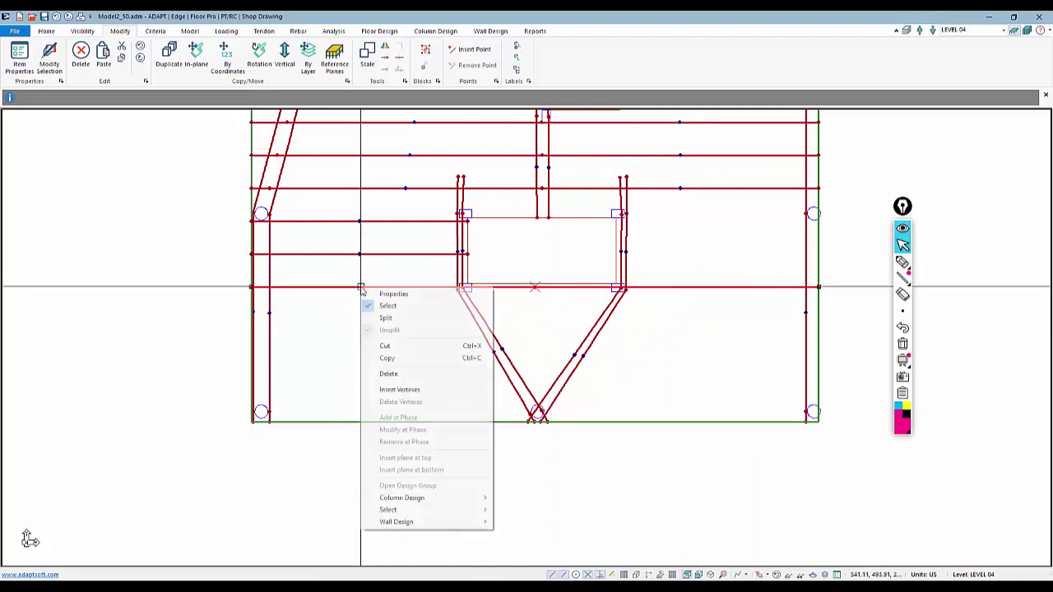
click(411, 390)
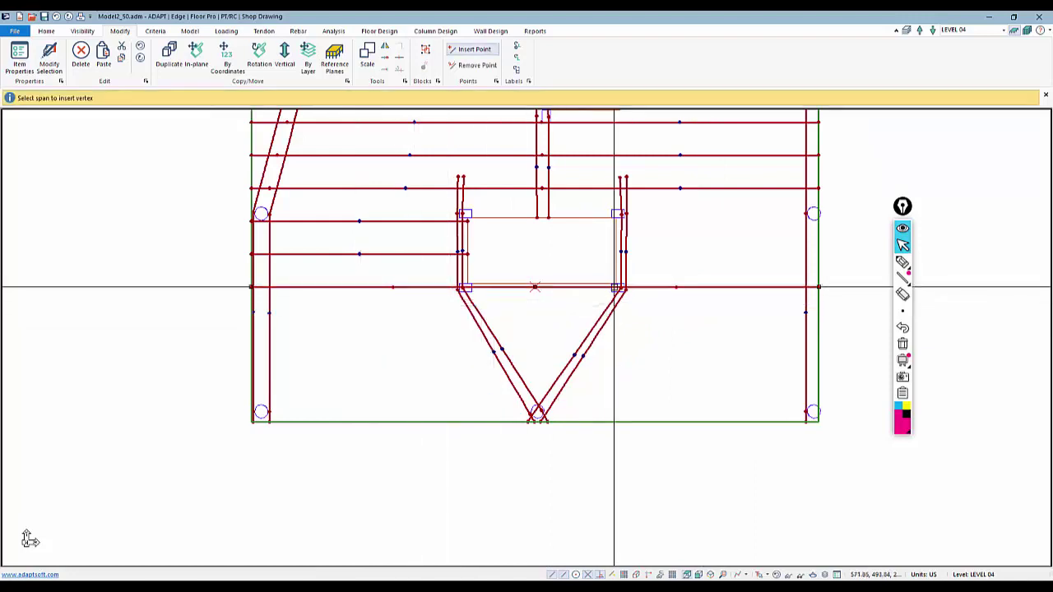
click(535, 287)
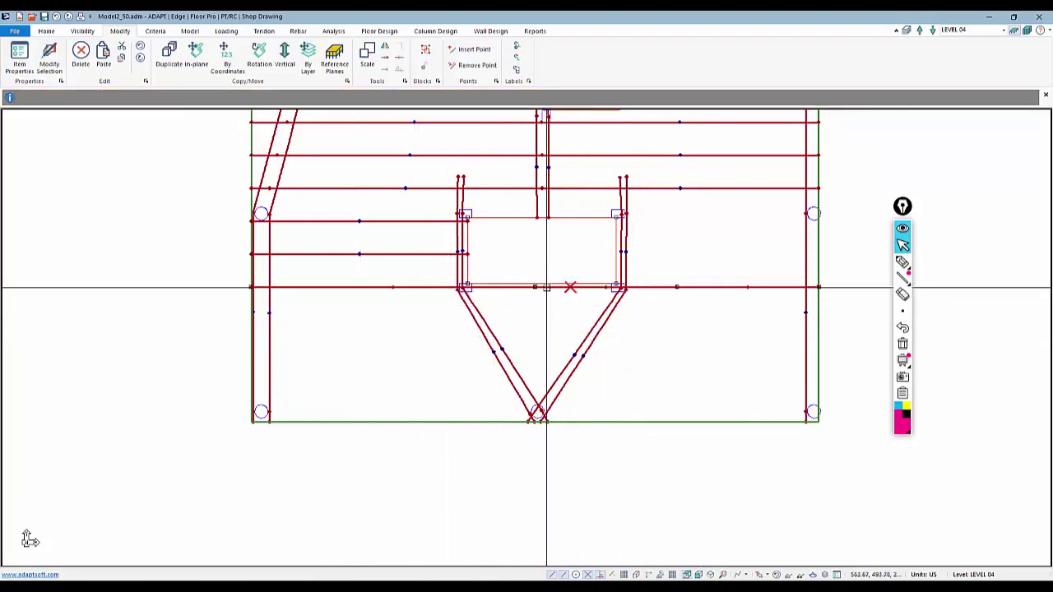
Move the two inserted points onto the banded tendons at the bottom opening's lower left and lower right corners
click(535, 288)
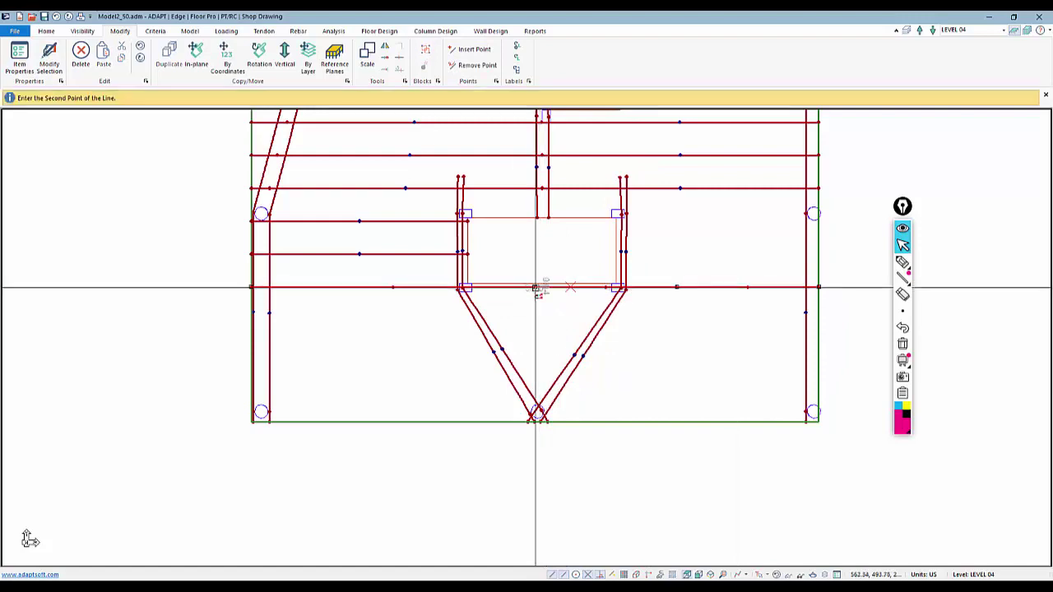
click(463, 288)
click(674, 287)
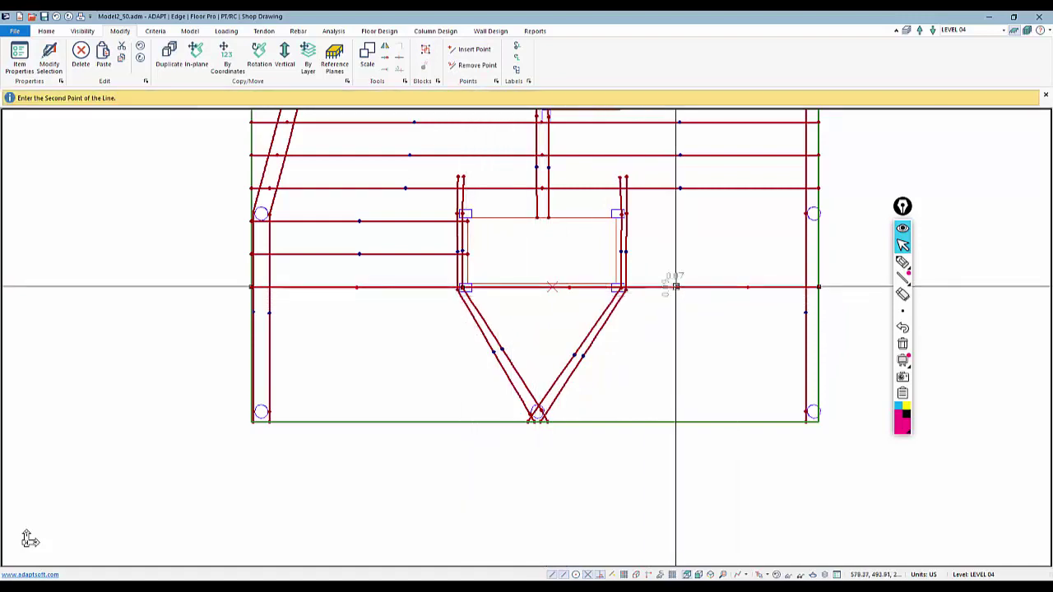
click(615, 287)
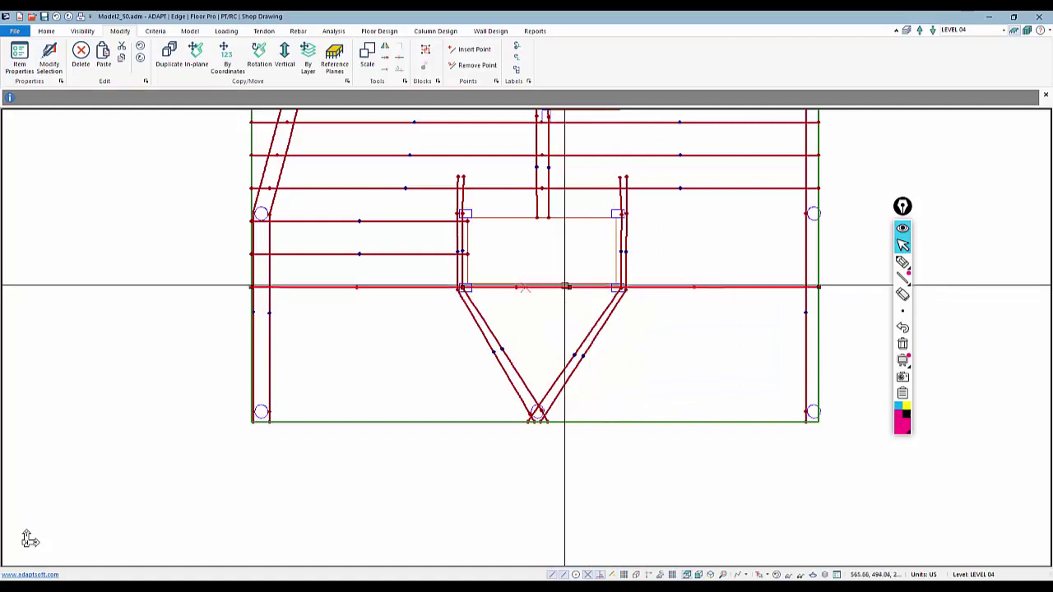
click(566, 287)
click(618, 287)
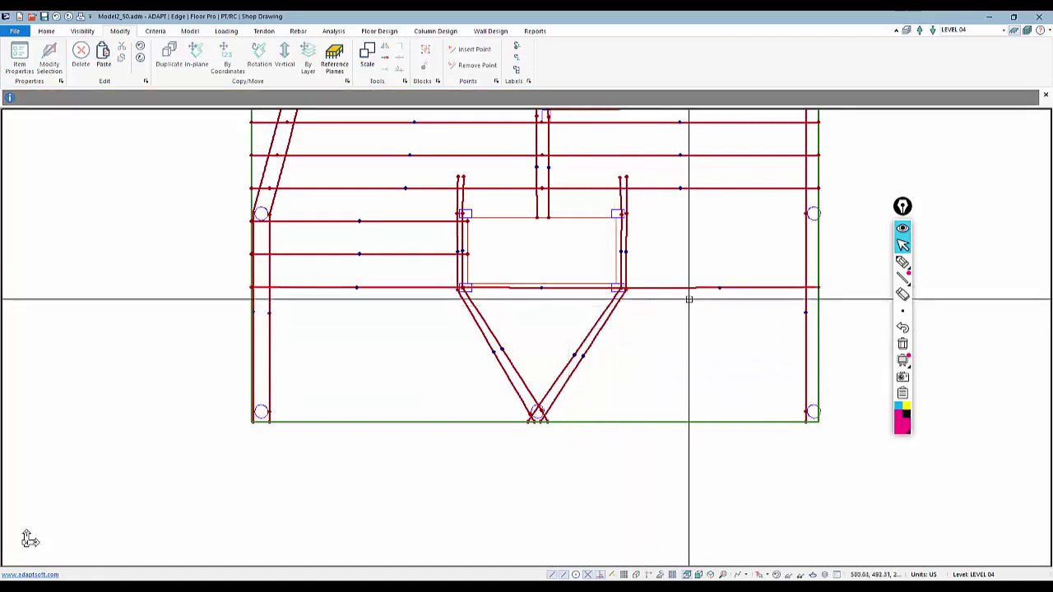
Set the three-span tendon's top CGS to 1.00 in at both interior supports, keeping 6.00 in at the slab edges
middle_drag(688, 301, 674, 291)
double_click(404, 277)
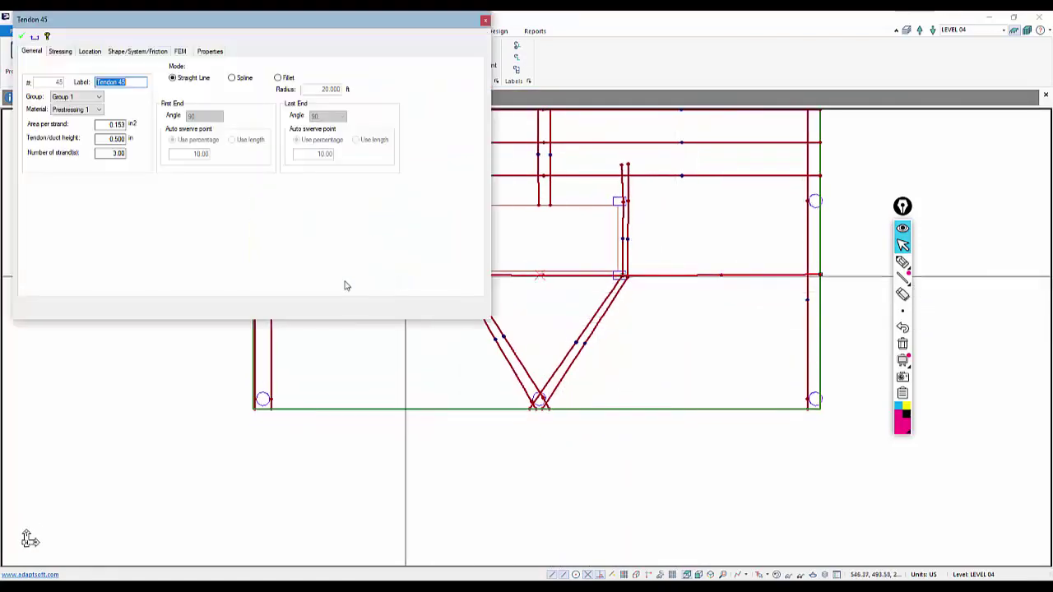
click(120, 52)
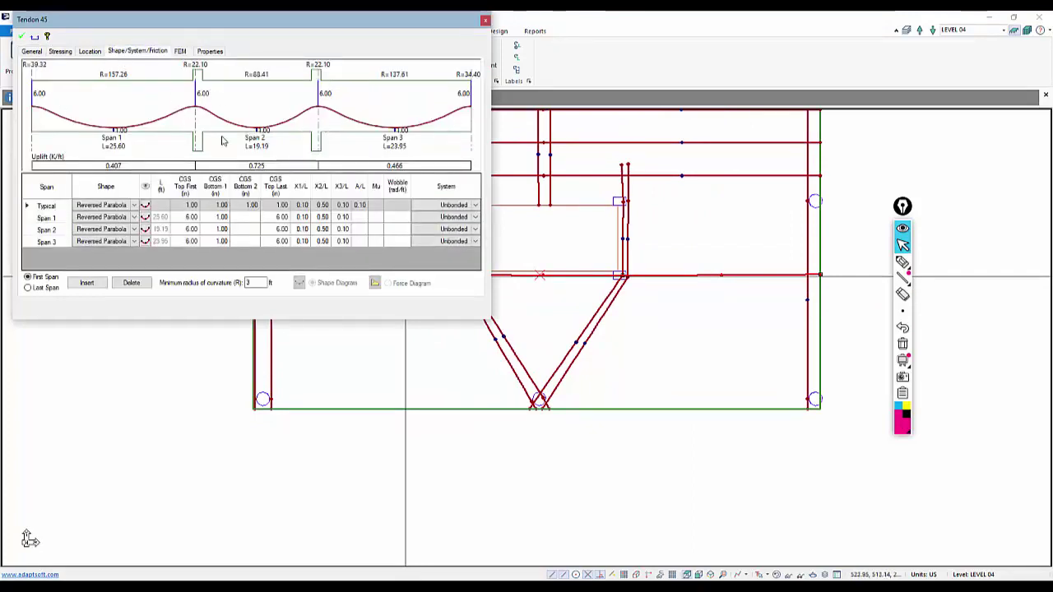
click(280, 217)
text(1)
key(Return)
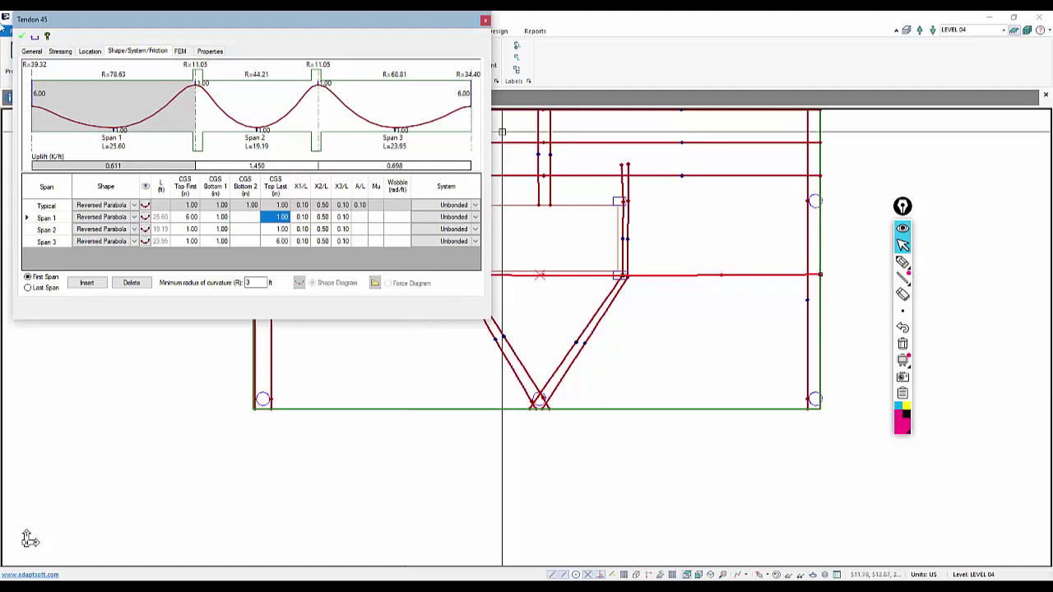
click(21, 38)
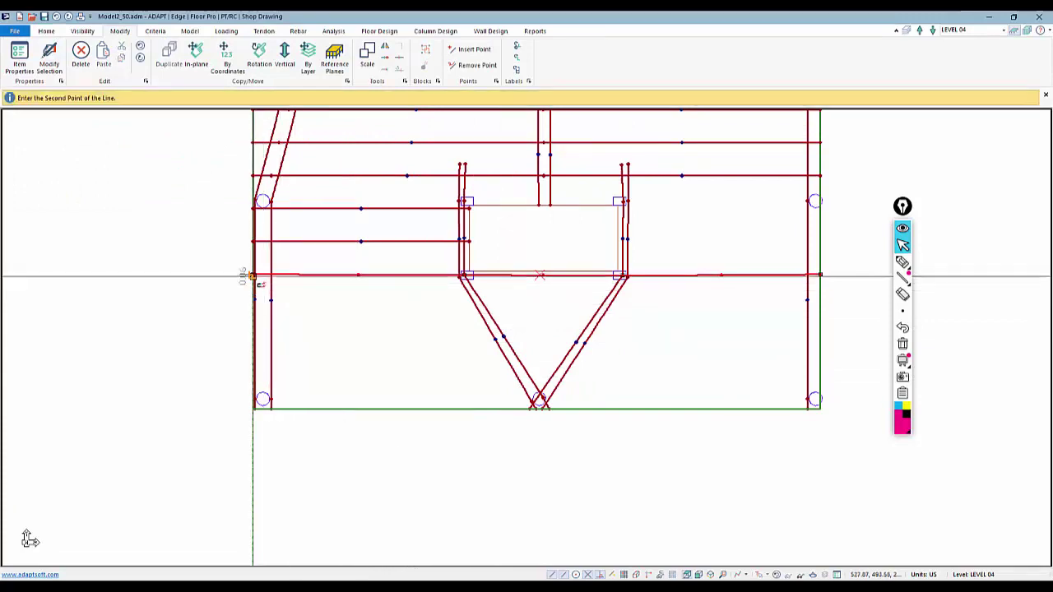
Shift the three-span tendon's end at the slab's right edge slightly down to line up with its interior points
click(820, 275)
click(820, 278)
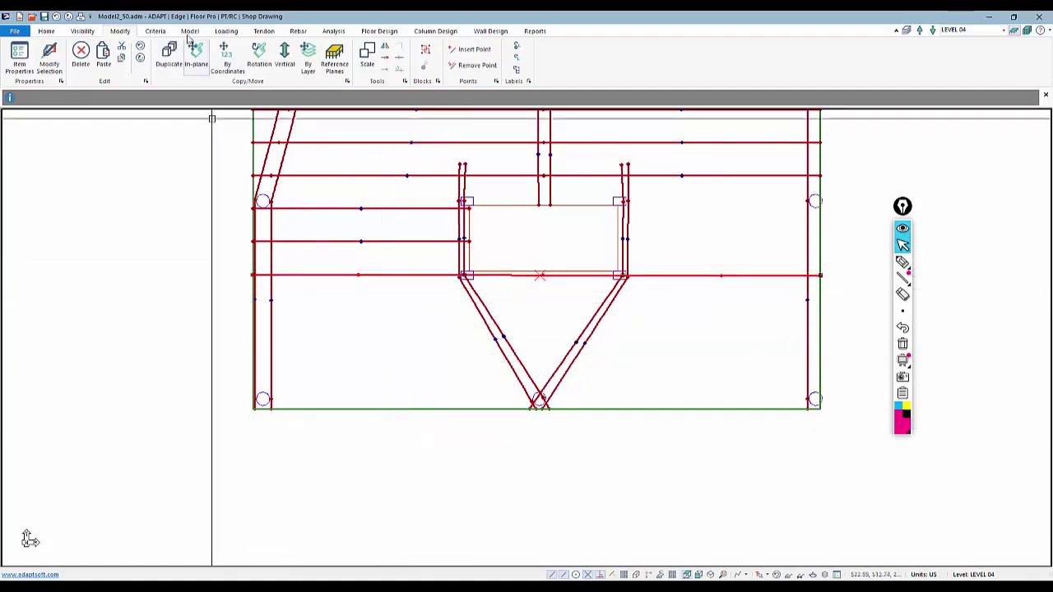
Copy the three-span tendon eight times at a Y offset of -4.00 ft, and delete the four copies beyond the slab's bottom edge
click(235, 56)
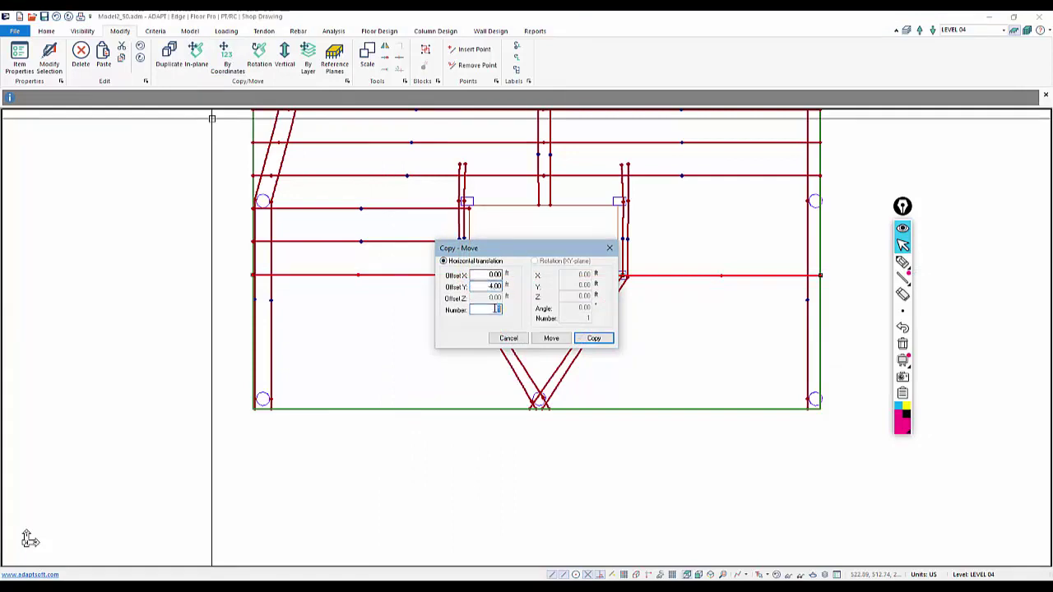
click(593, 338)
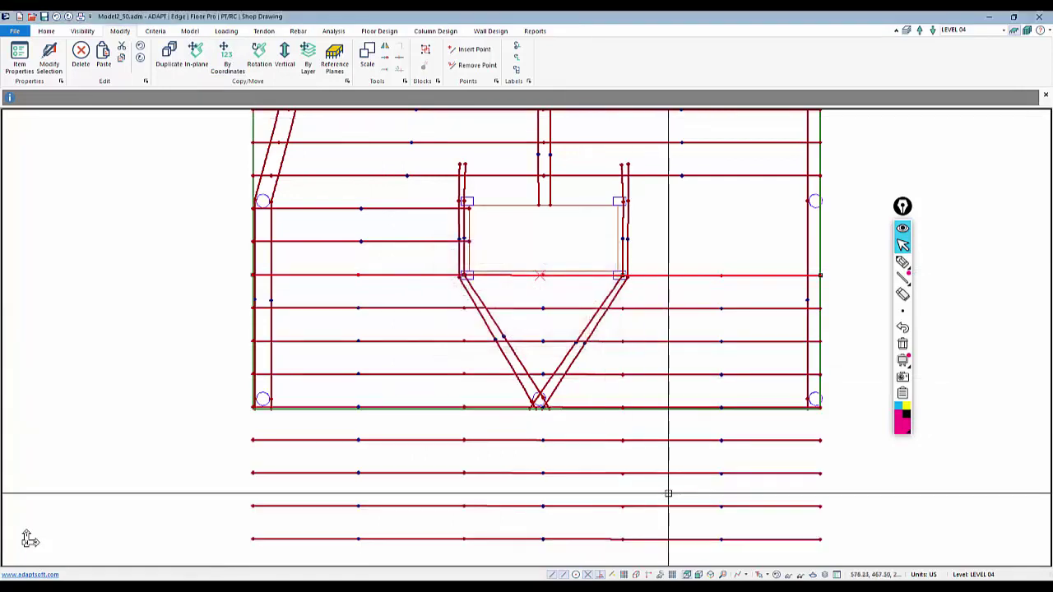
middle_drag(669, 493, 646, 271)
scroll(646, 270, down, 2)
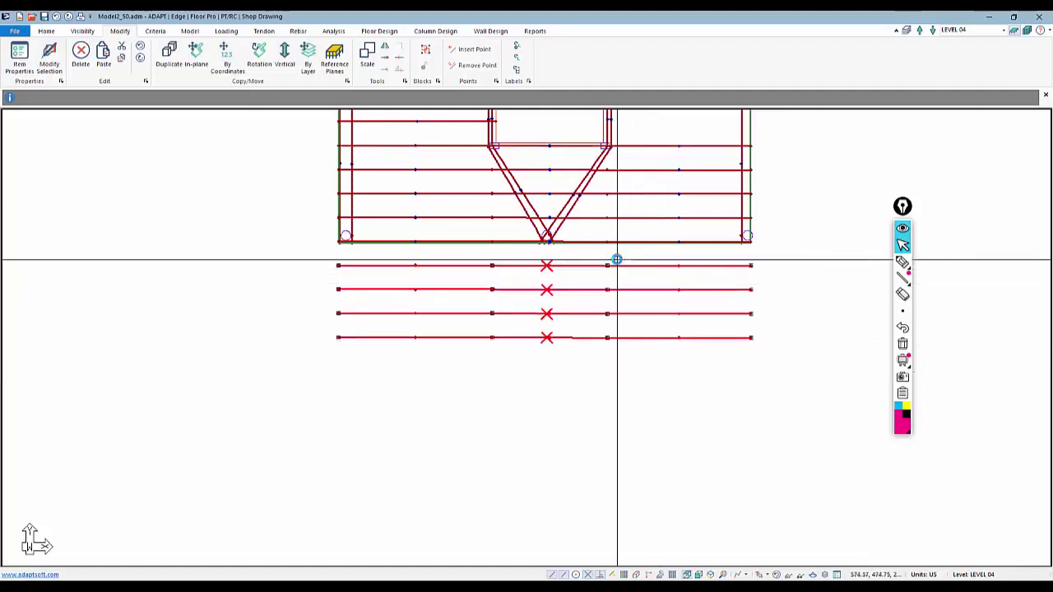
scroll(519, 321, up, 4)
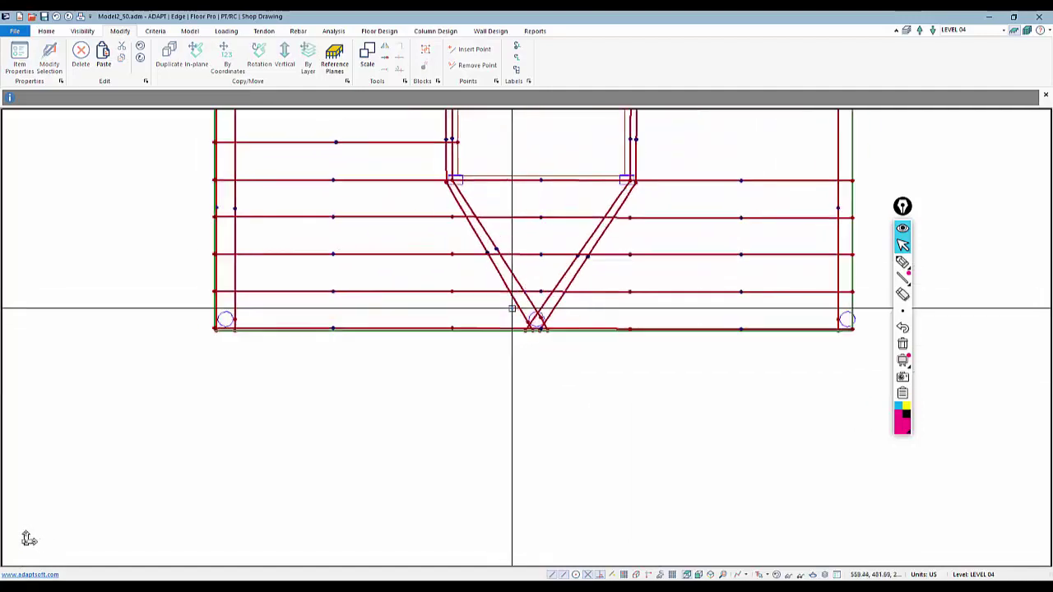
Move the left interior points of the three tendons below the bottom opening horizontally onto the left diagonal banded tendons
scroll(513, 319, up, 2)
scroll(515, 332, down, 2)
scroll(503, 359, up, 3)
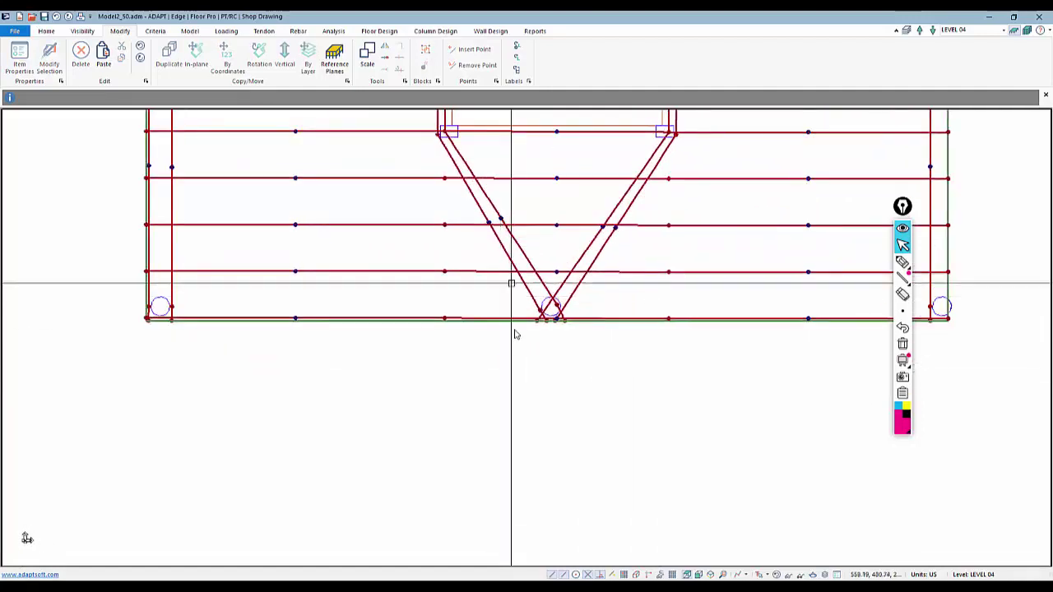
middle_drag(512, 283, 502, 383)
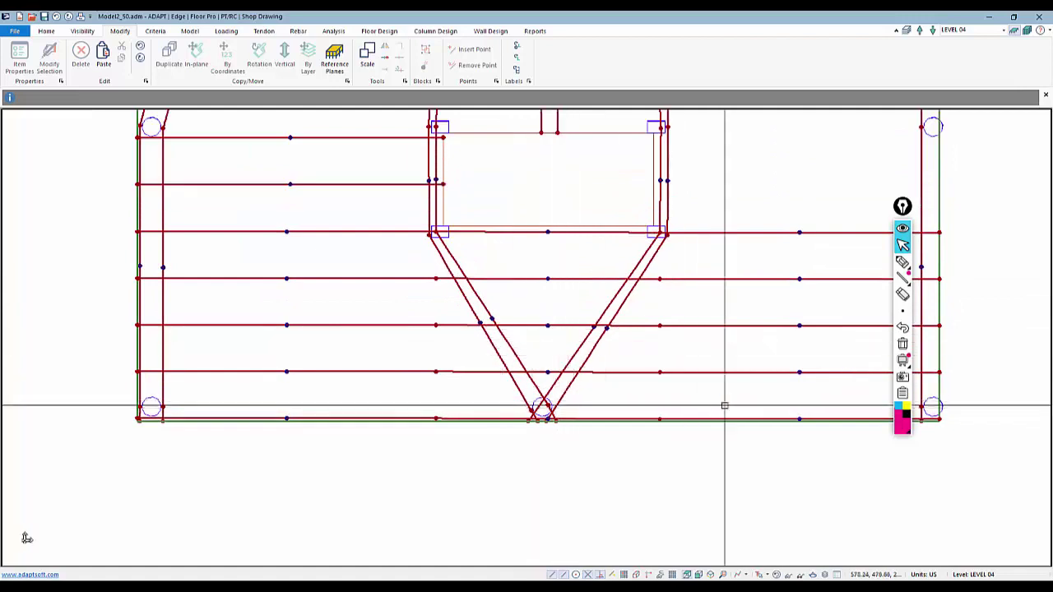
drag(723, 406, 705, 254)
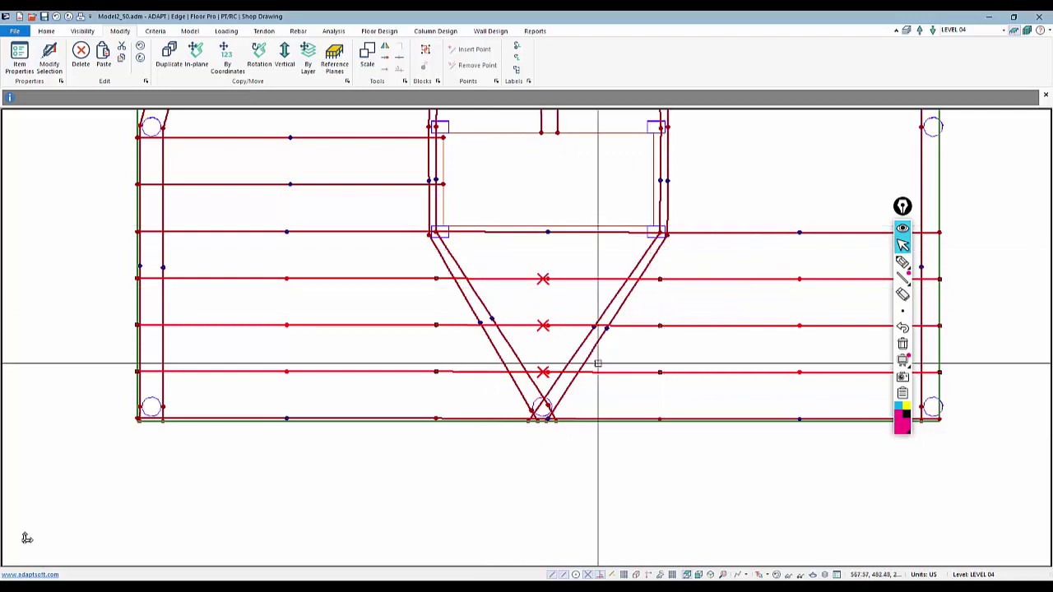
click(436, 279)
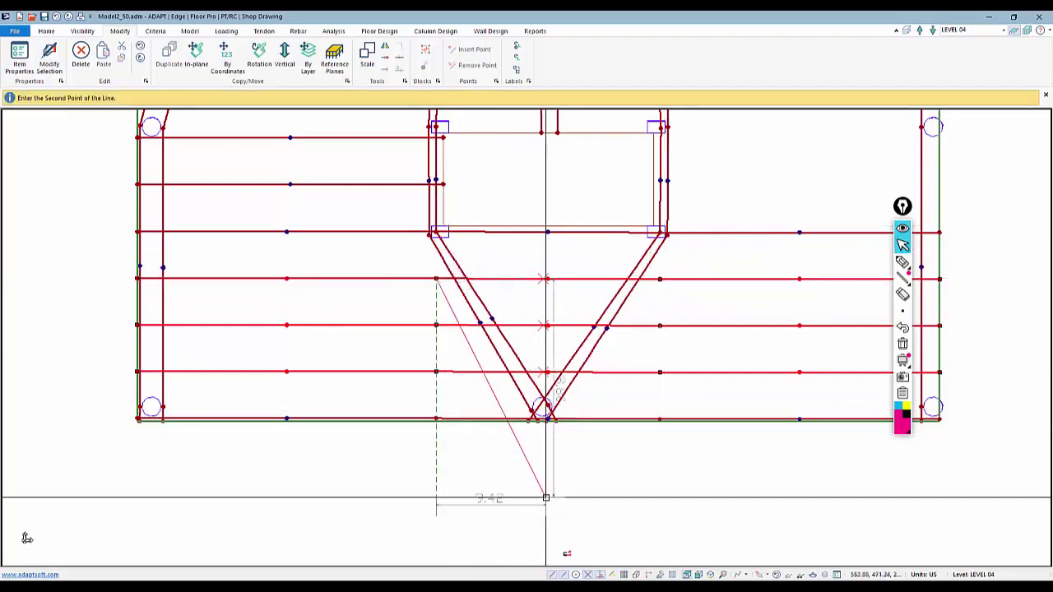
click(611, 575)
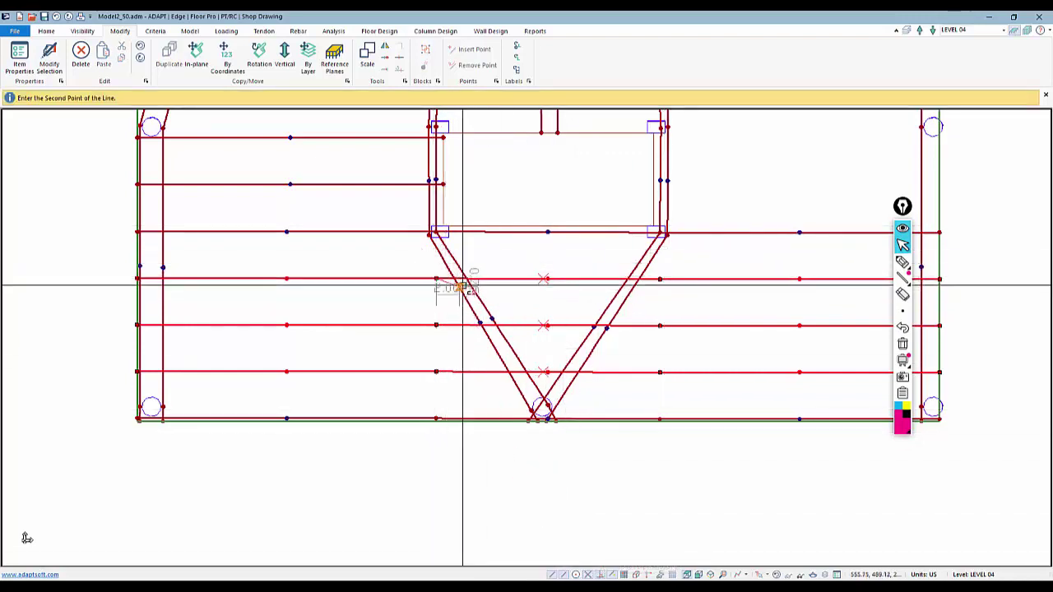
click(461, 278)
click(436, 325)
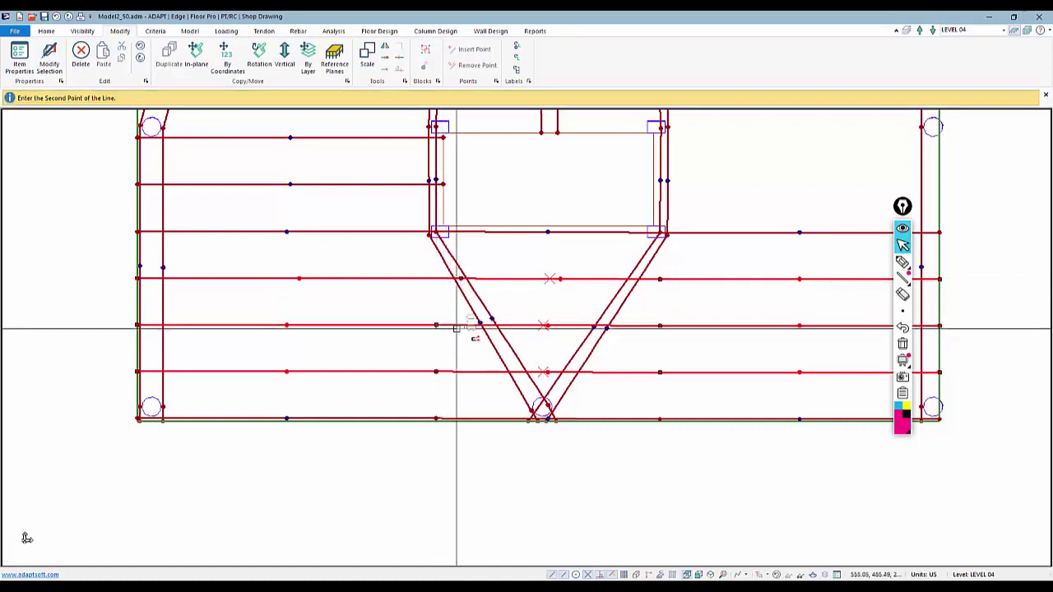
click(487, 325)
click(439, 373)
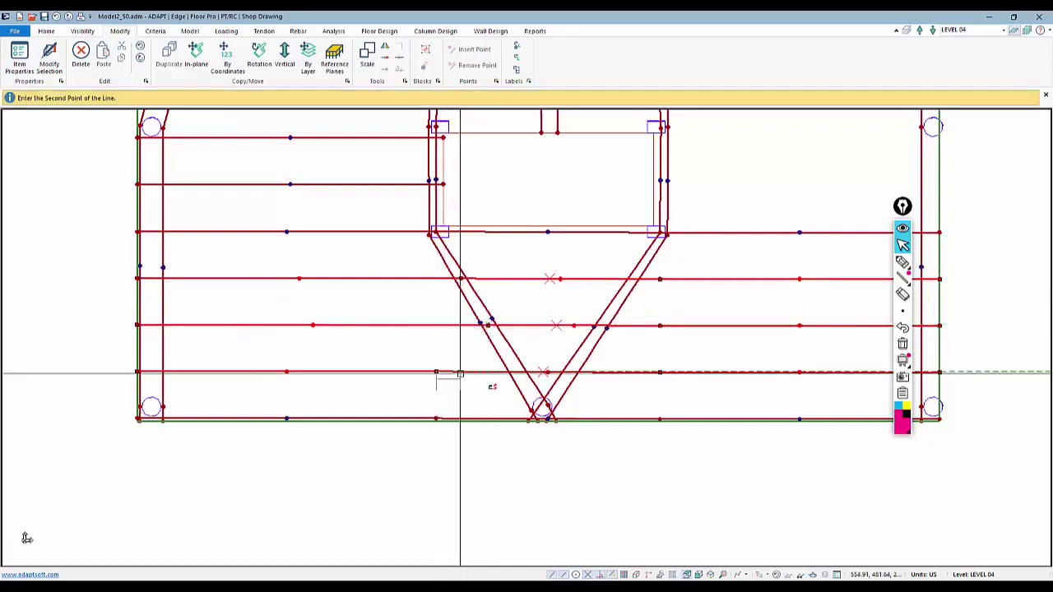
click(517, 372)
Move the right interior points of the same three tendons horizontally onto the right diagonal banded tendons
click(656, 372)
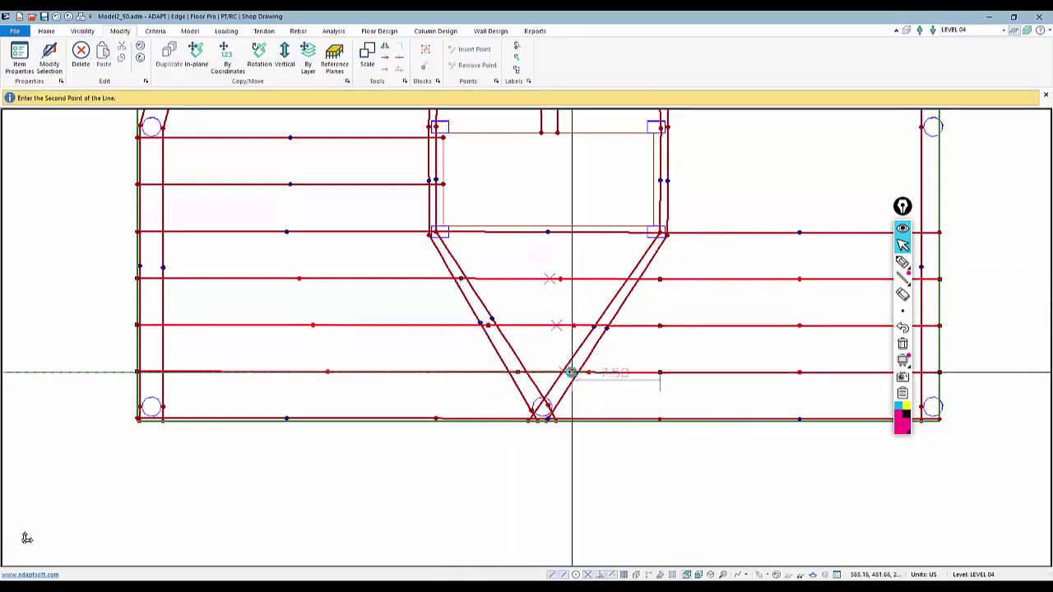
click(571, 373)
click(659, 326)
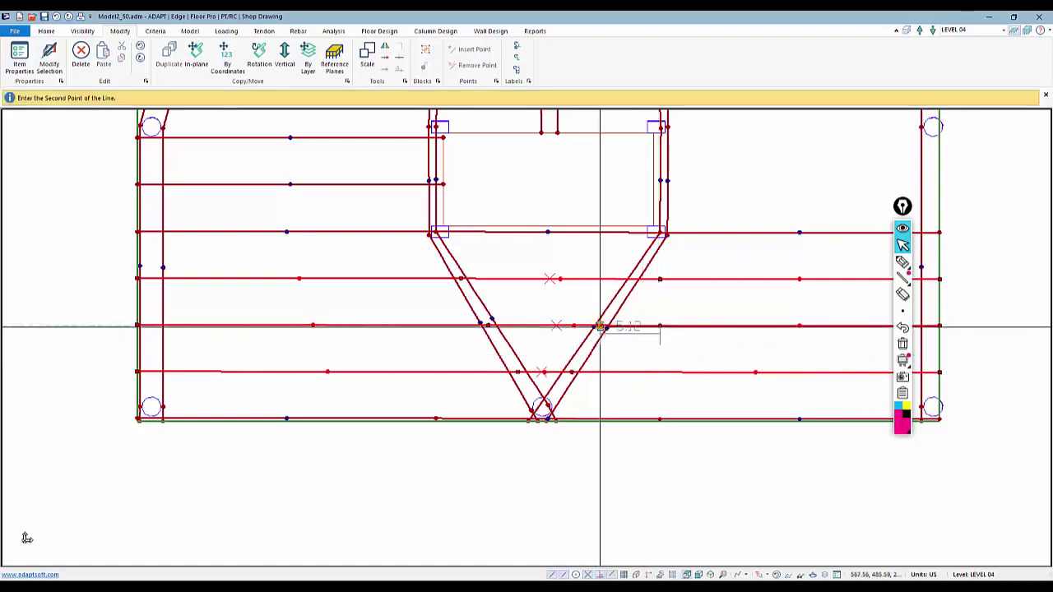
click(601, 326)
click(660, 280)
click(632, 280)
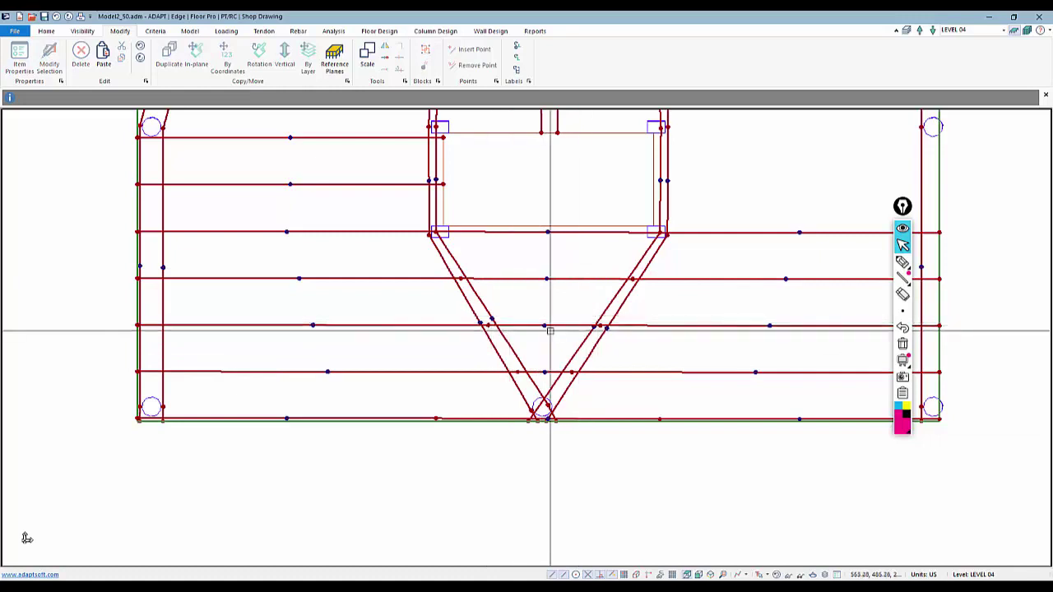
Set Span 2 to the Straight shape in the lower two of the three tendons crossing the diagonal bands
double_click(458, 325)
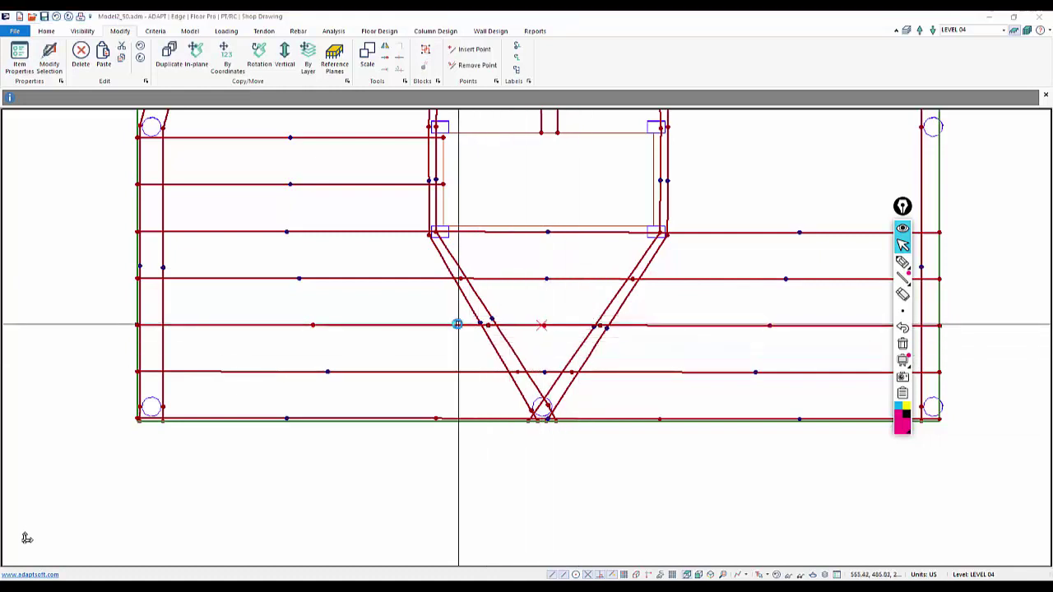
click(138, 51)
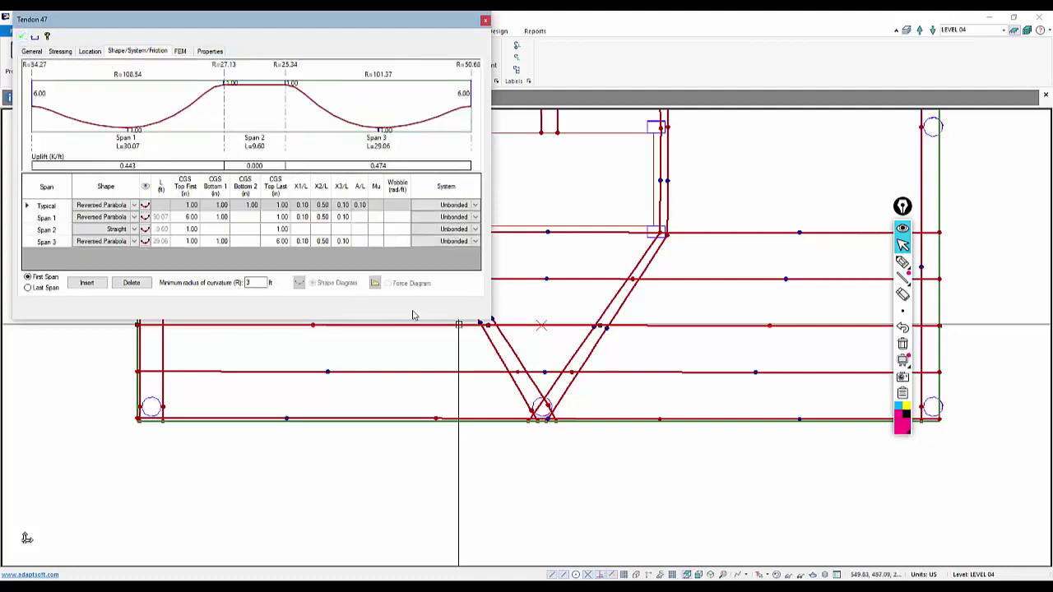
double_click(545, 371)
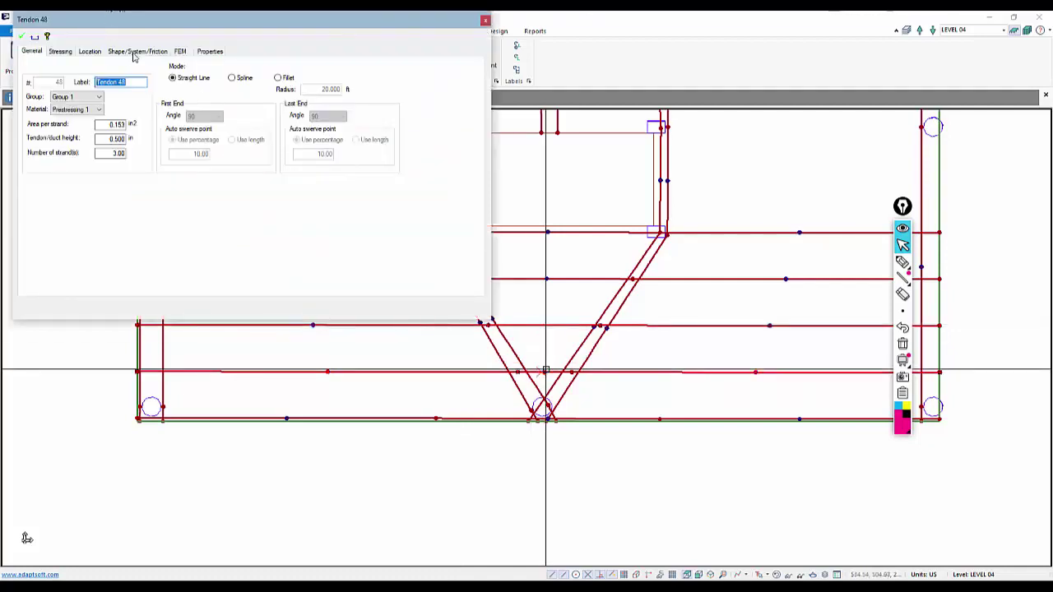
click(136, 51)
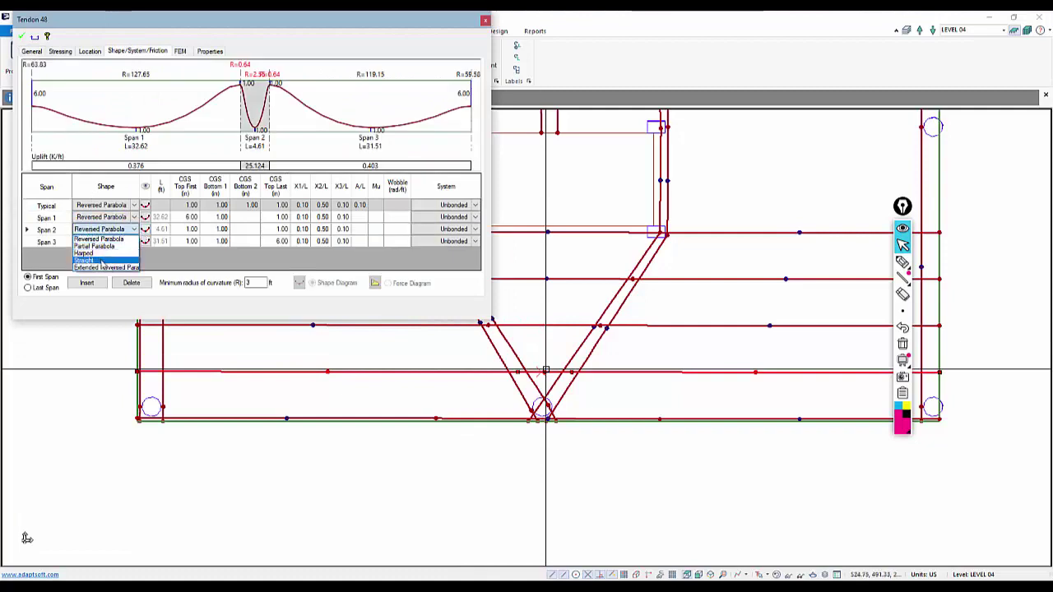
click(193, 243)
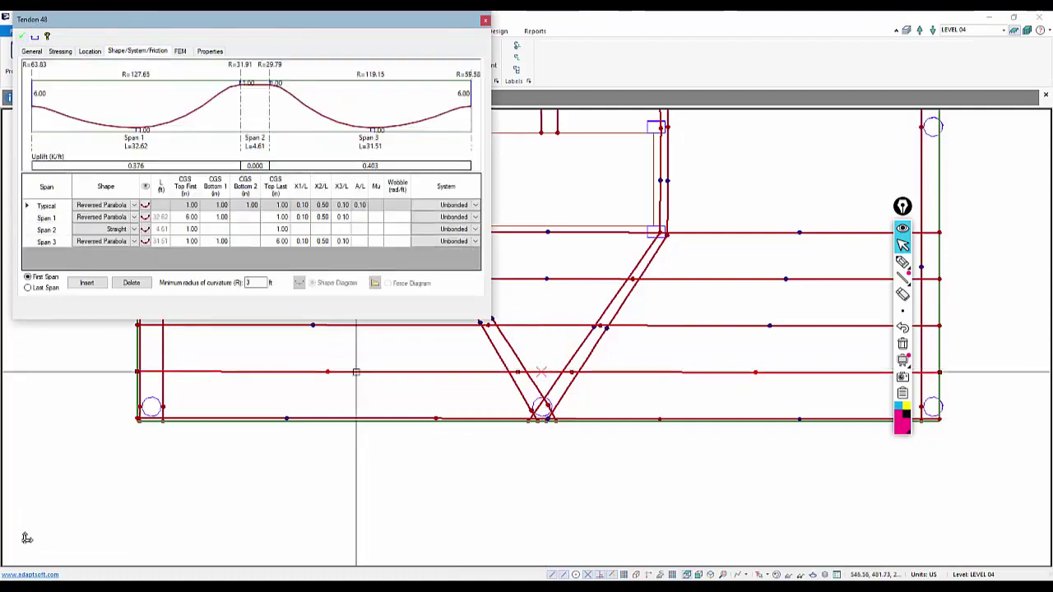
click(20, 38)
Delete the left interior vertex of the tendon along the slab's bottom edge and move the remaining interior vertex to the bottom middle column
scroll(646, 418, up, 2)
scroll(646, 418, down, 3)
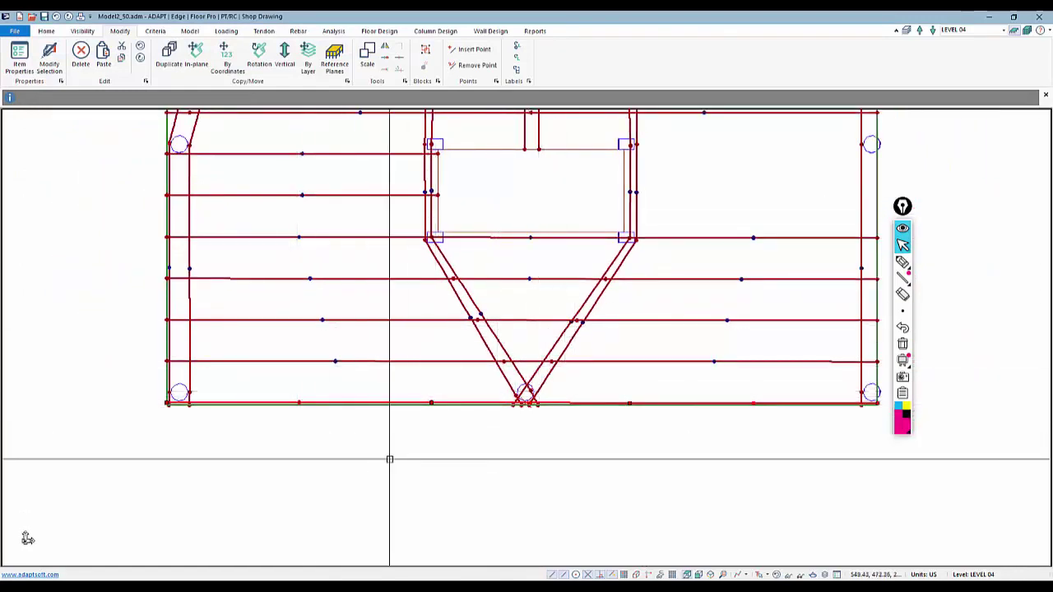
scroll(408, 444, up, 1)
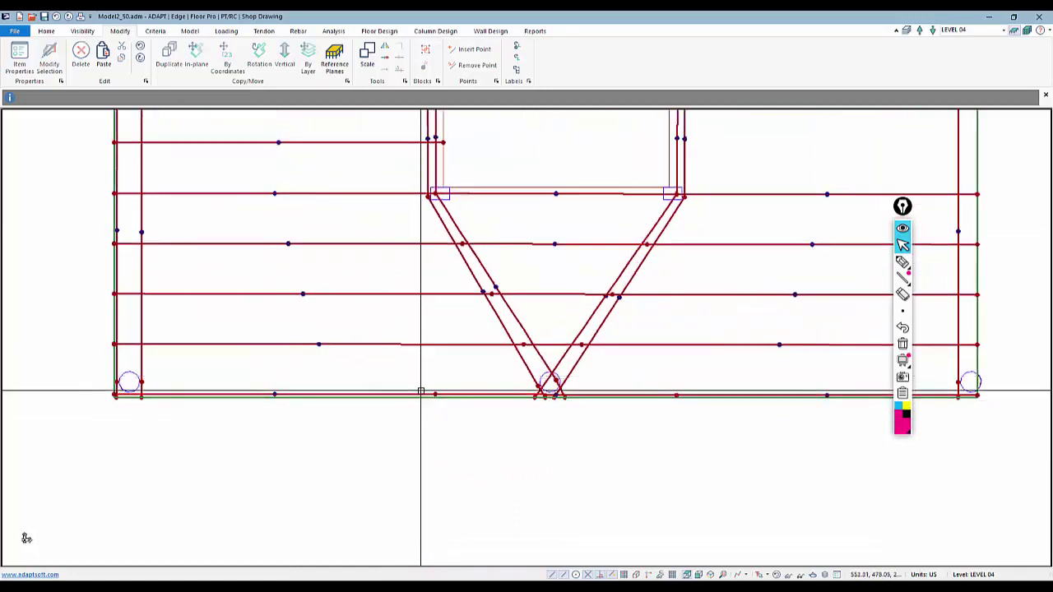
right_click(419, 392)
click(461, 263)
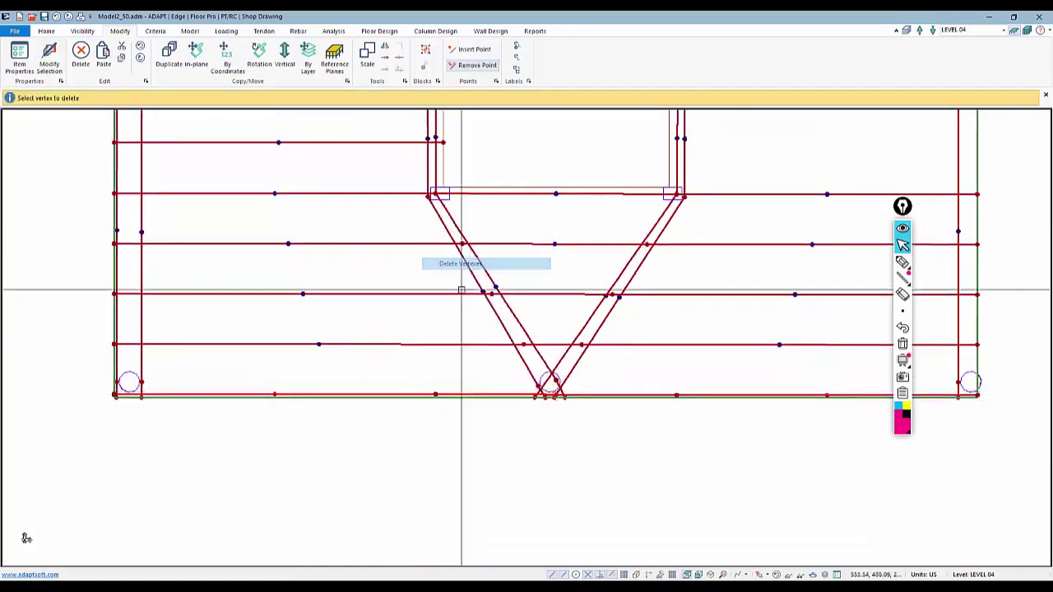
click(472, 394)
click(677, 394)
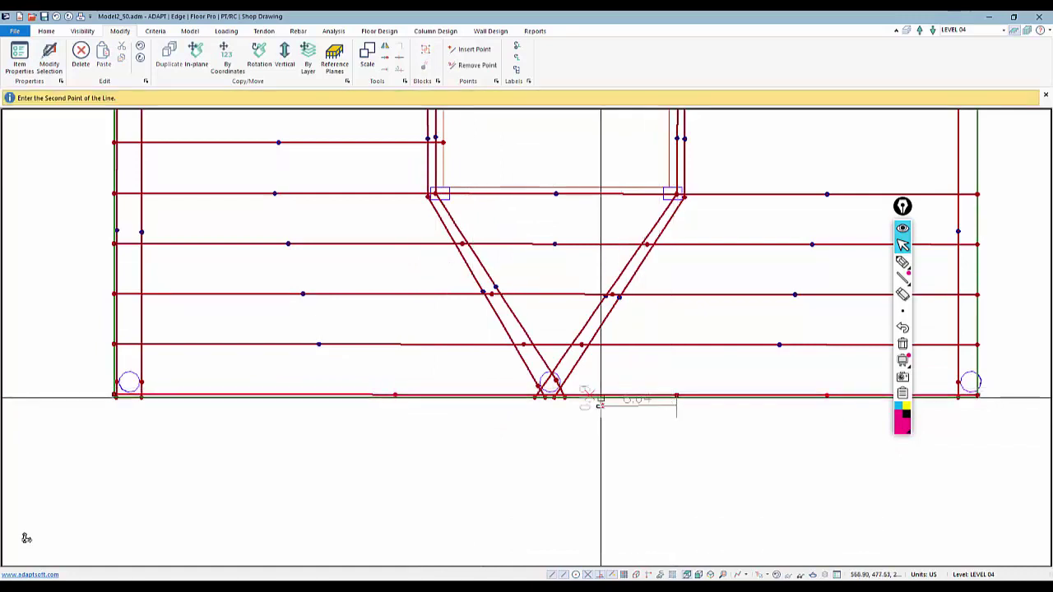
click(555, 397)
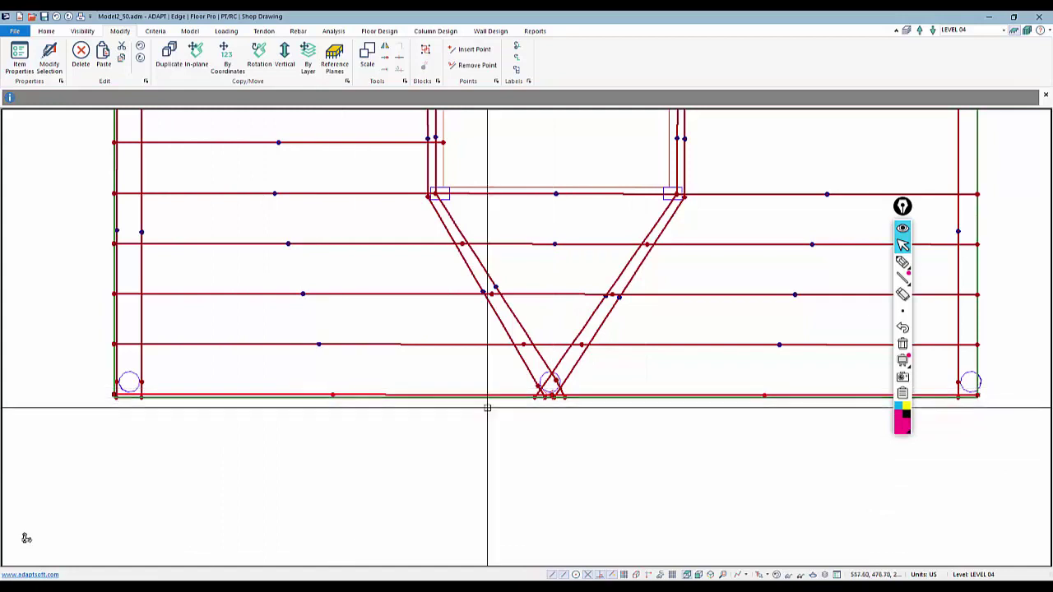
Review the span shapes and CGS values of the tendon along the slab's bottom edge
double_click(716, 393)
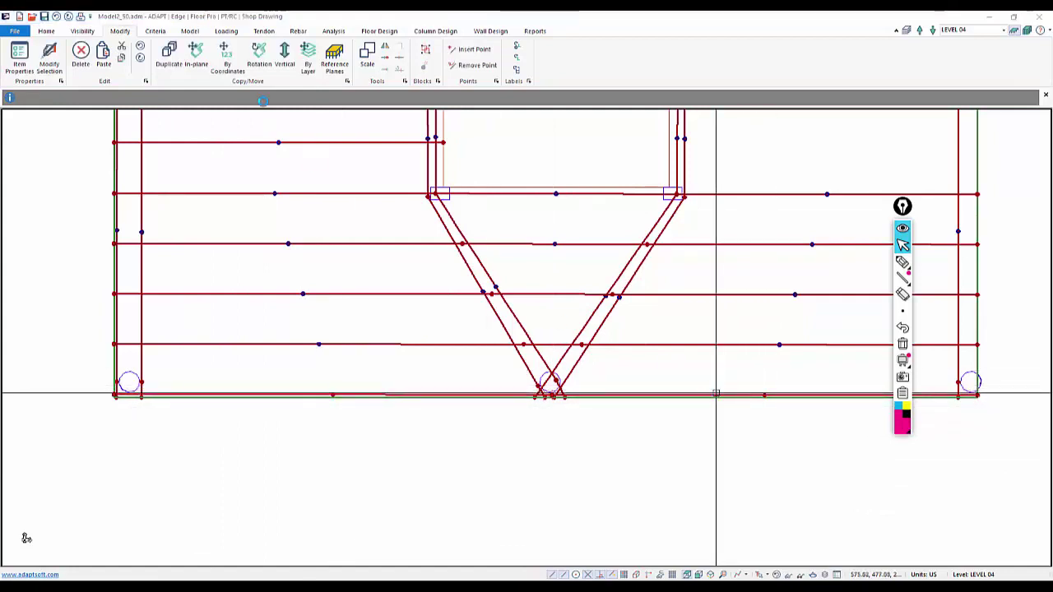
click(136, 51)
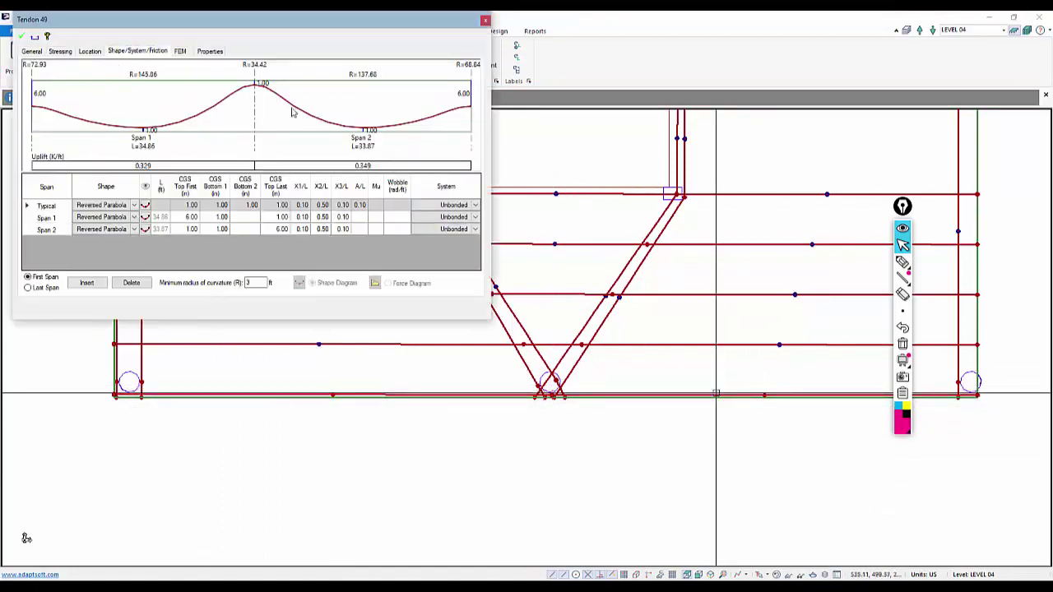
key(Escape)
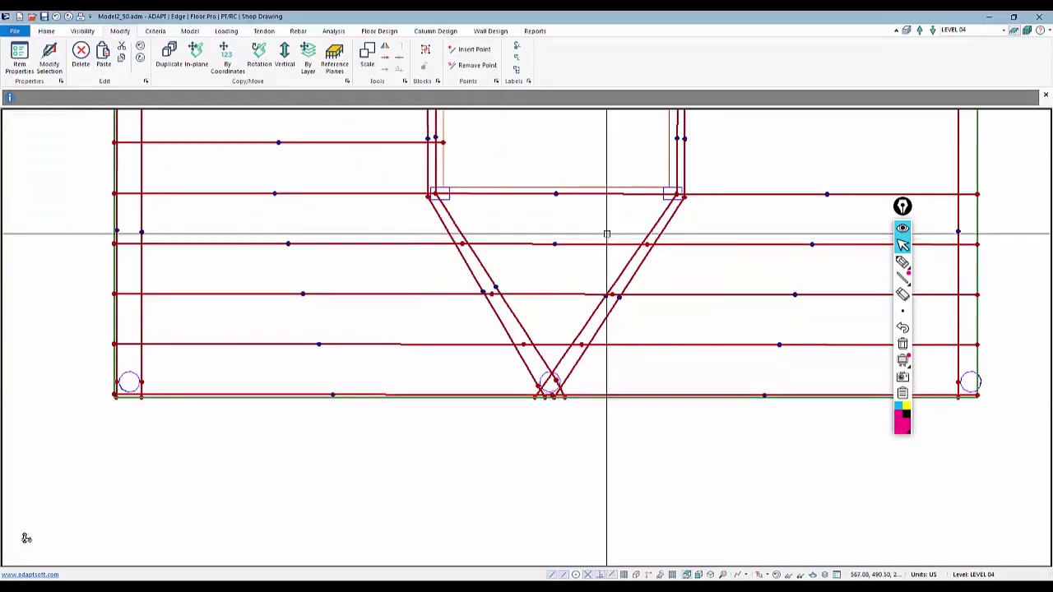
Copy the full-length tendon just above the bottom opening twice at a Y offset of -4.00 ft
scroll(533, 406, down, 2)
scroll(512, 447, down, 1)
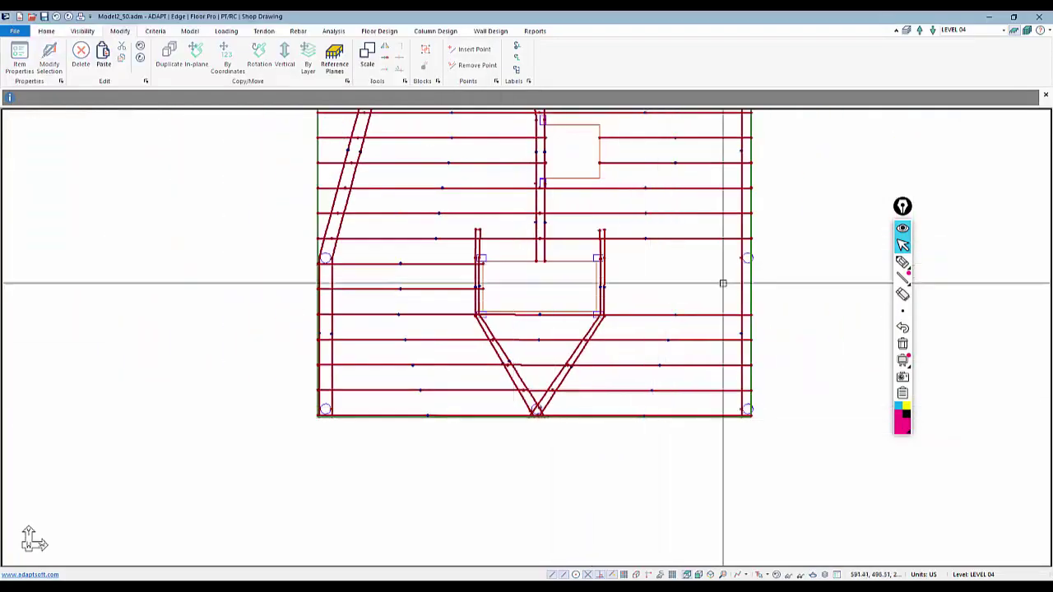
middle_drag(567, 312, 491, 349)
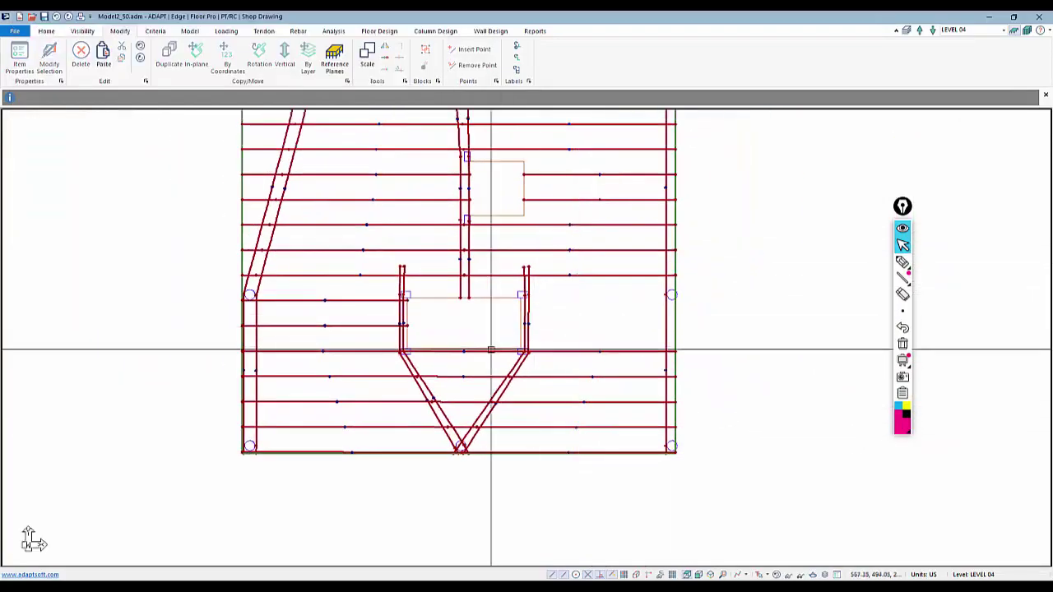
middle_drag(598, 340, 590, 336)
click(578, 272)
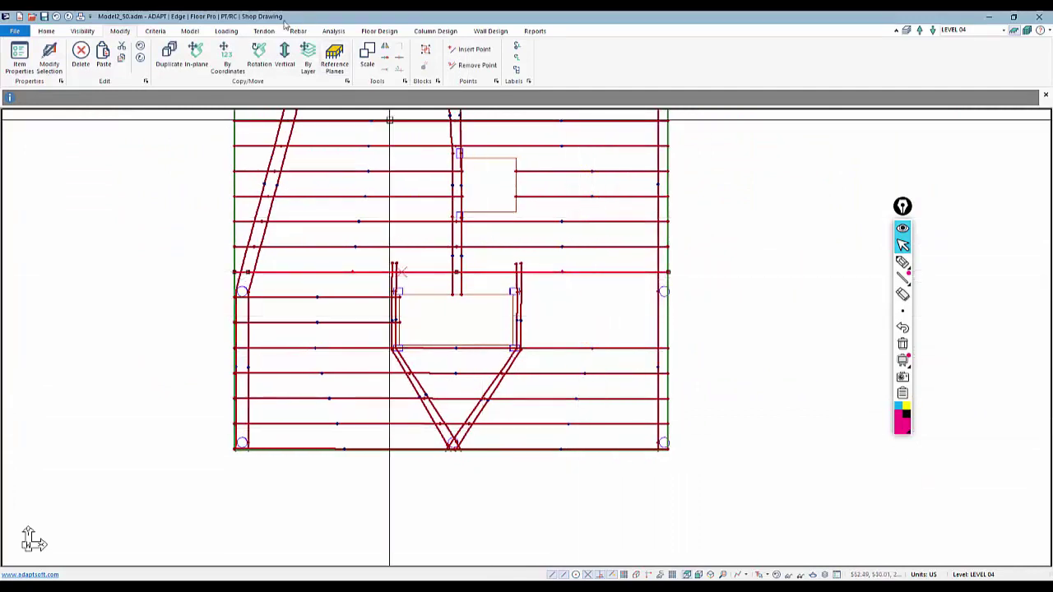
click(230, 54)
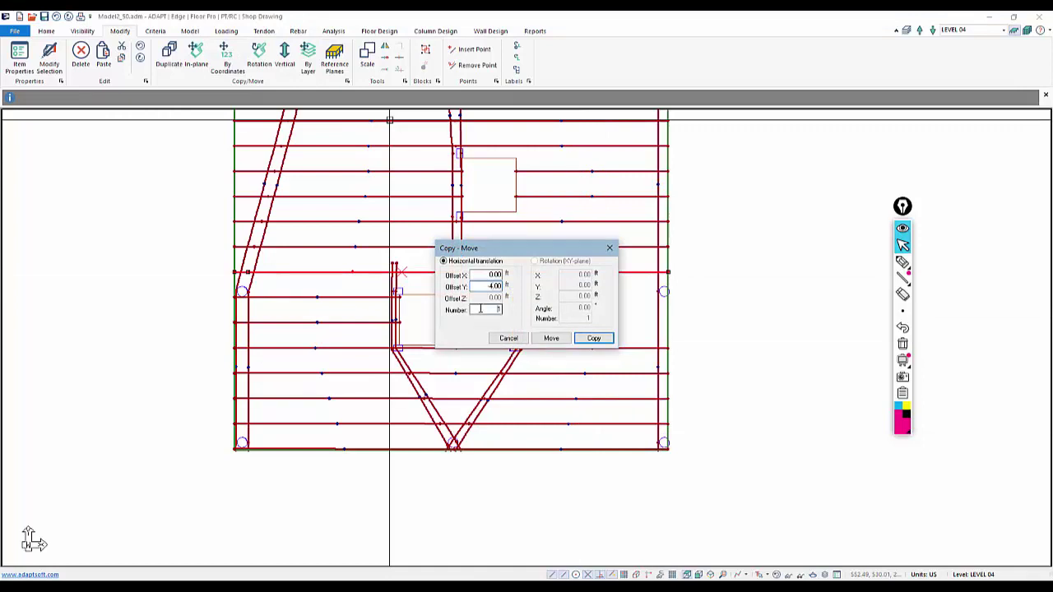
click(593, 338)
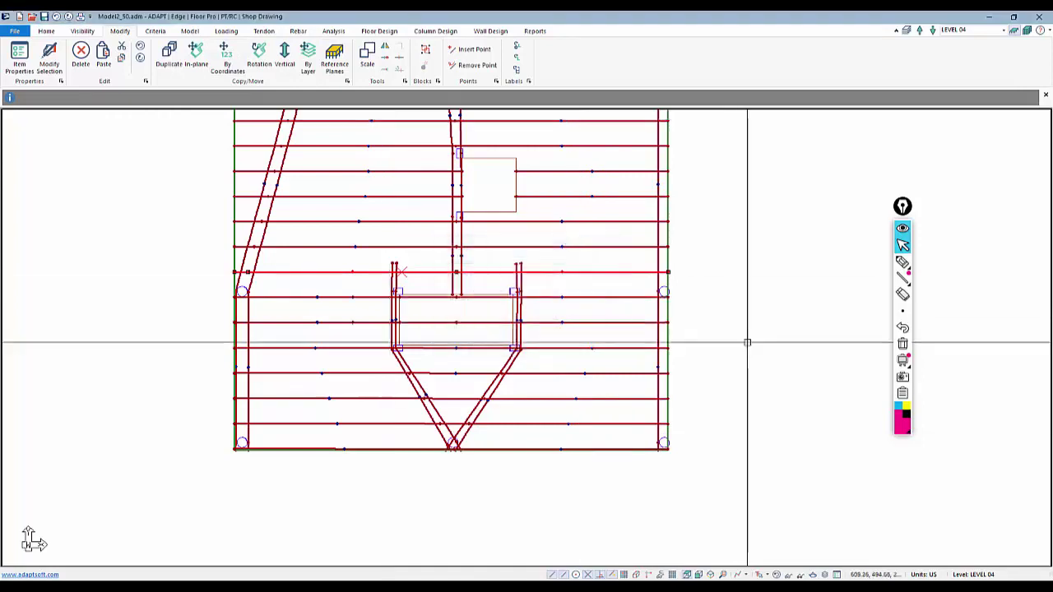
Delete the two leftmost vertices of both copied tendons crossing the bottom opening, leaving only their right spans
right_click(574, 298)
click(613, 412)
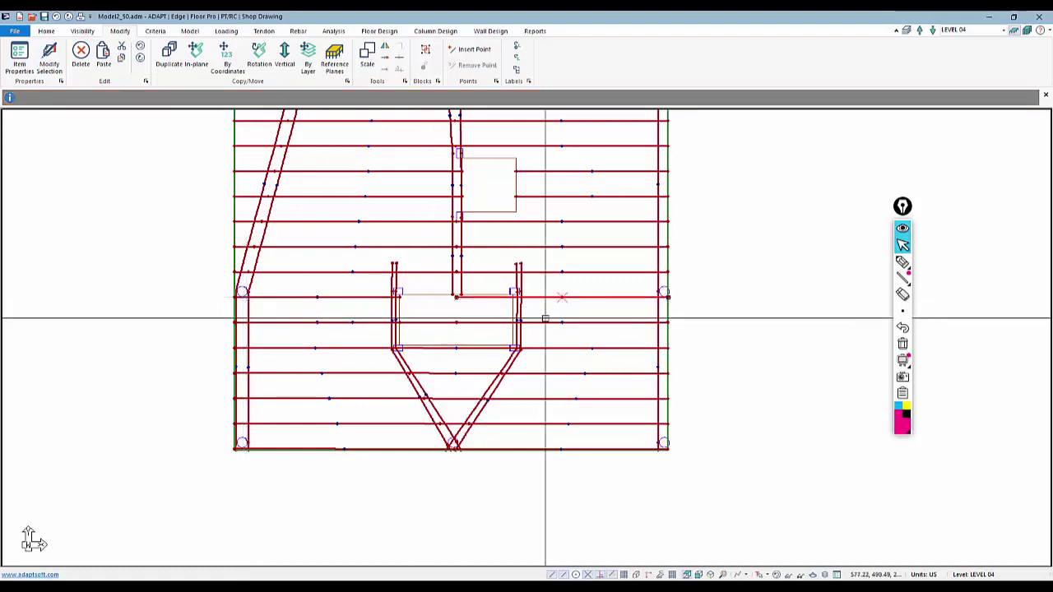
right_click(573, 323)
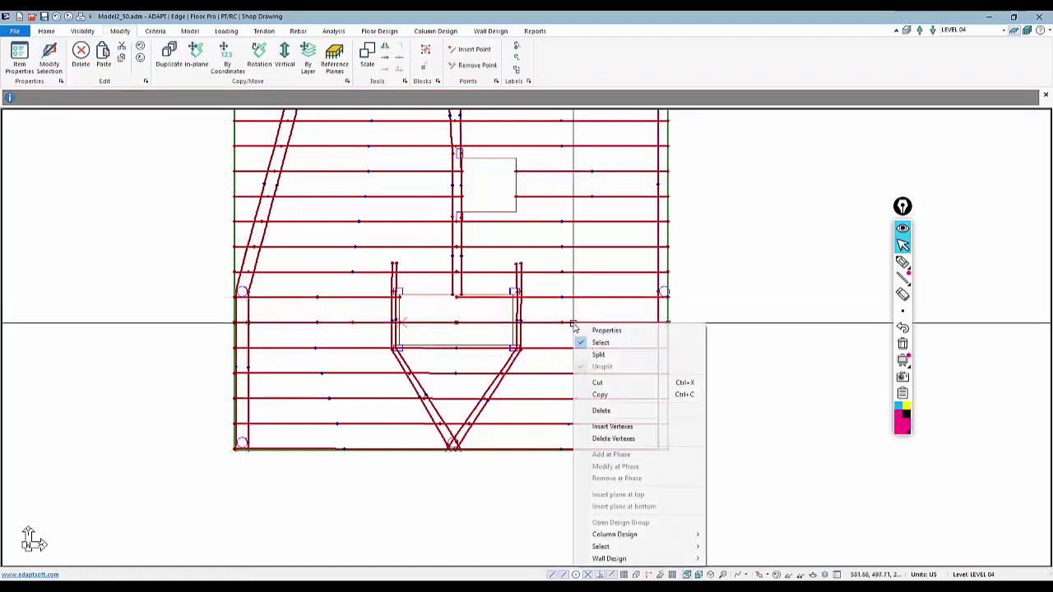
click(609, 438)
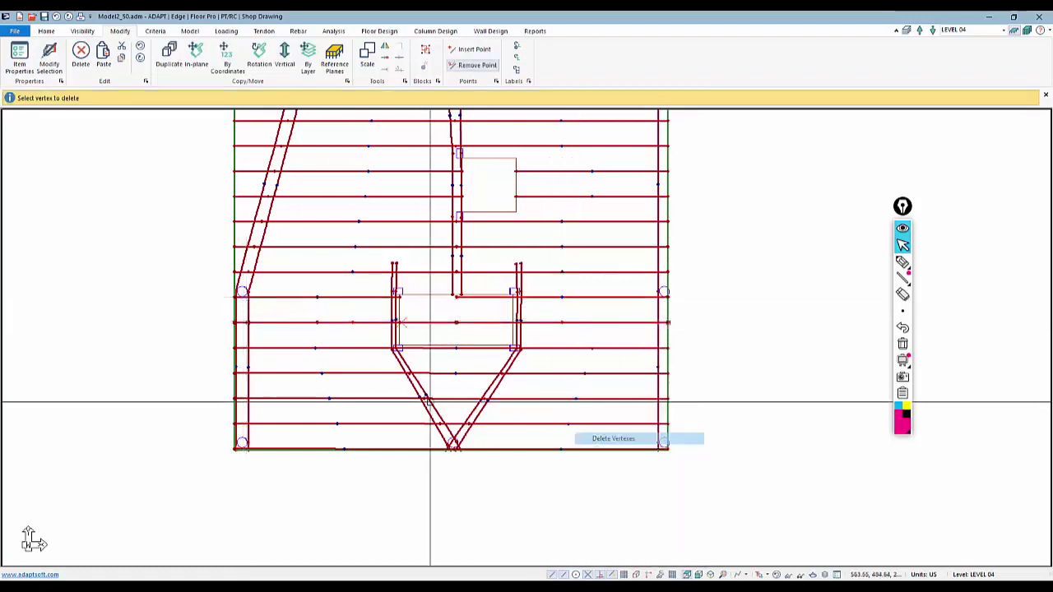
click(247, 323)
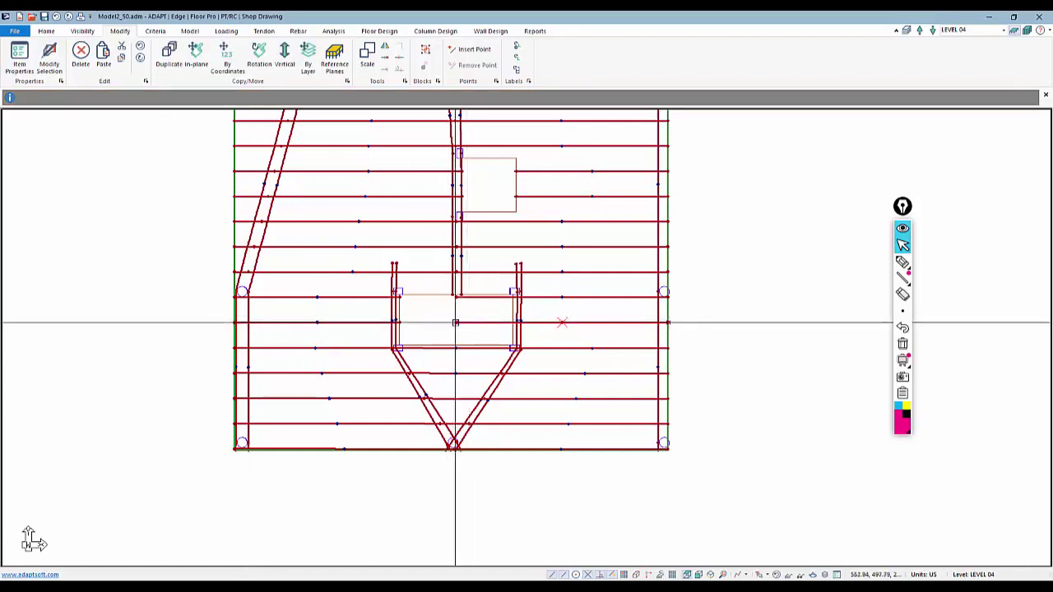
Move the left ends of both shortened tendons horizontally to the bottom opening's right edge
click(455, 322)
click(512, 323)
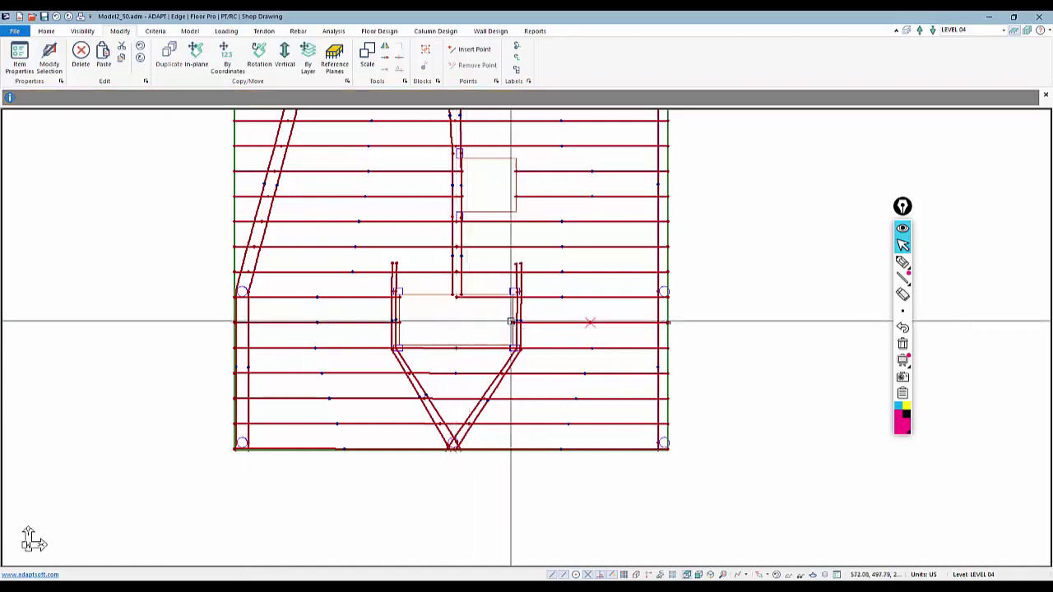
click(455, 298)
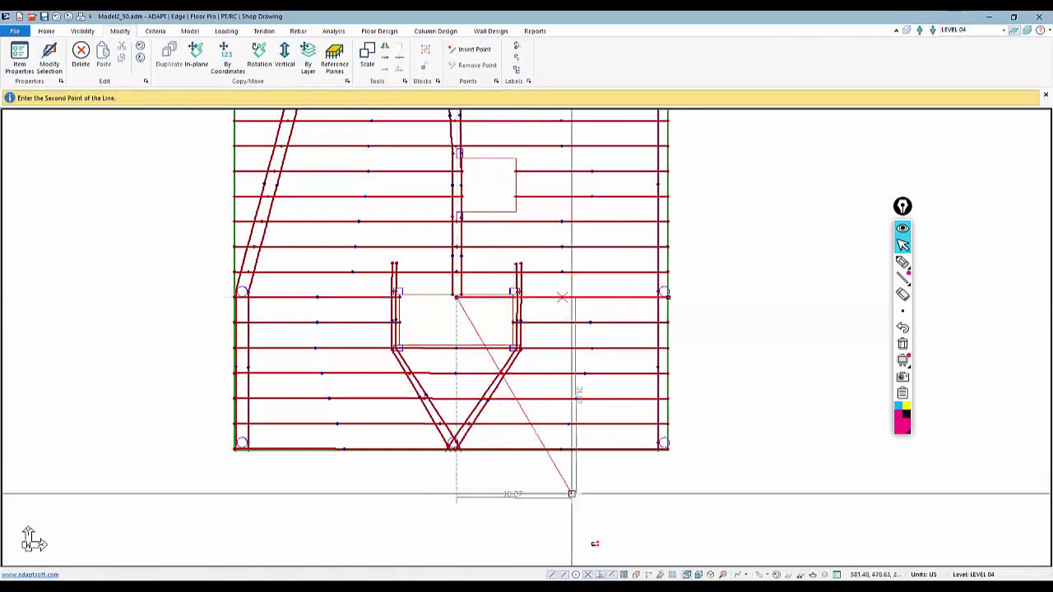
key(Escape)
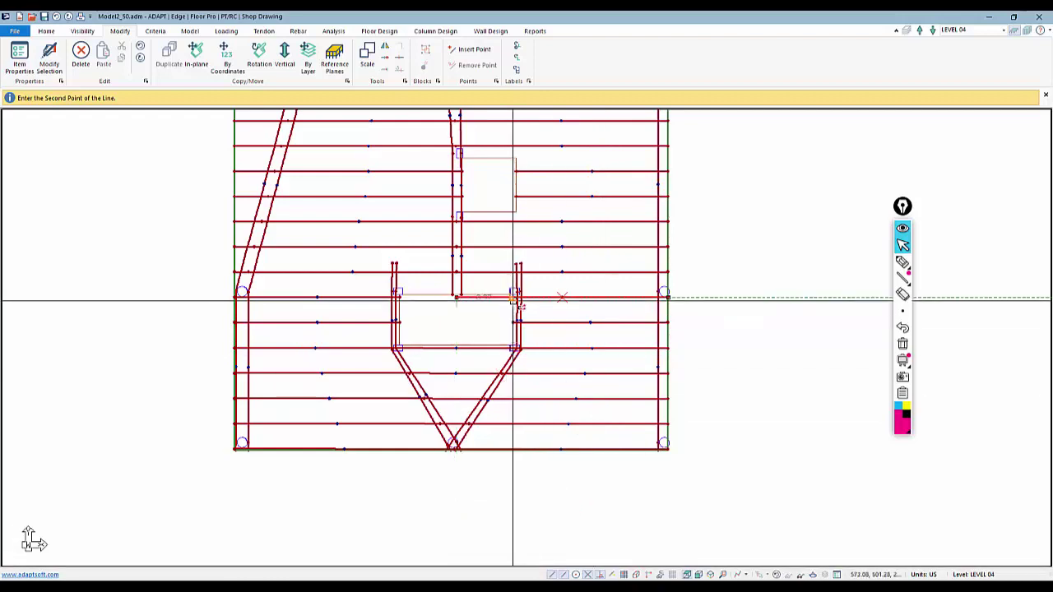
Review the Shape/System/Friction profile data of a full-width distributed tendon north of the upper slab opening
scroll(547, 406, down, 1)
scroll(534, 395, down, 2)
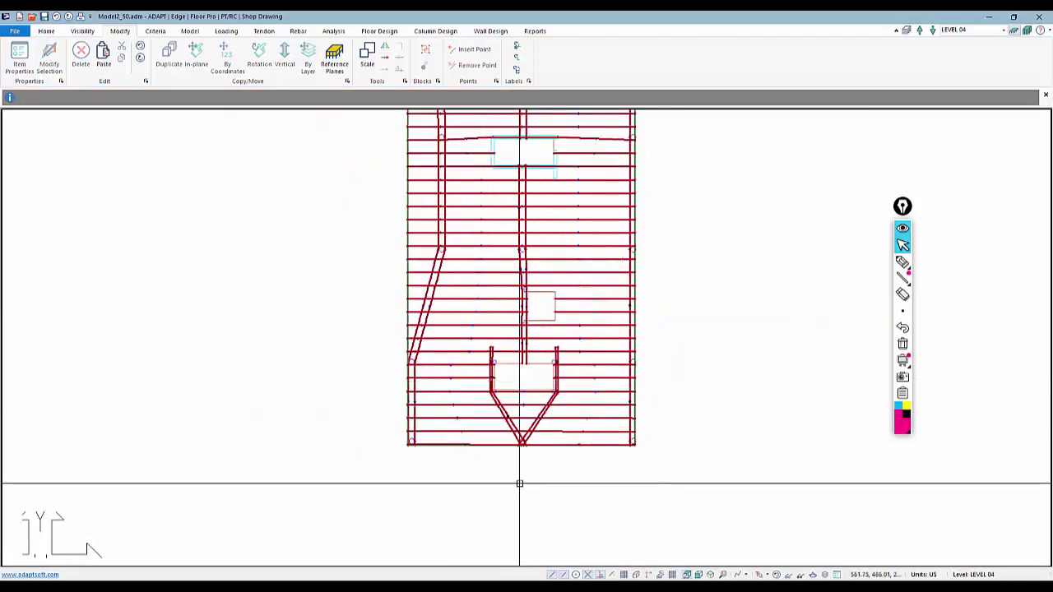
scroll(486, 482, down, 1)
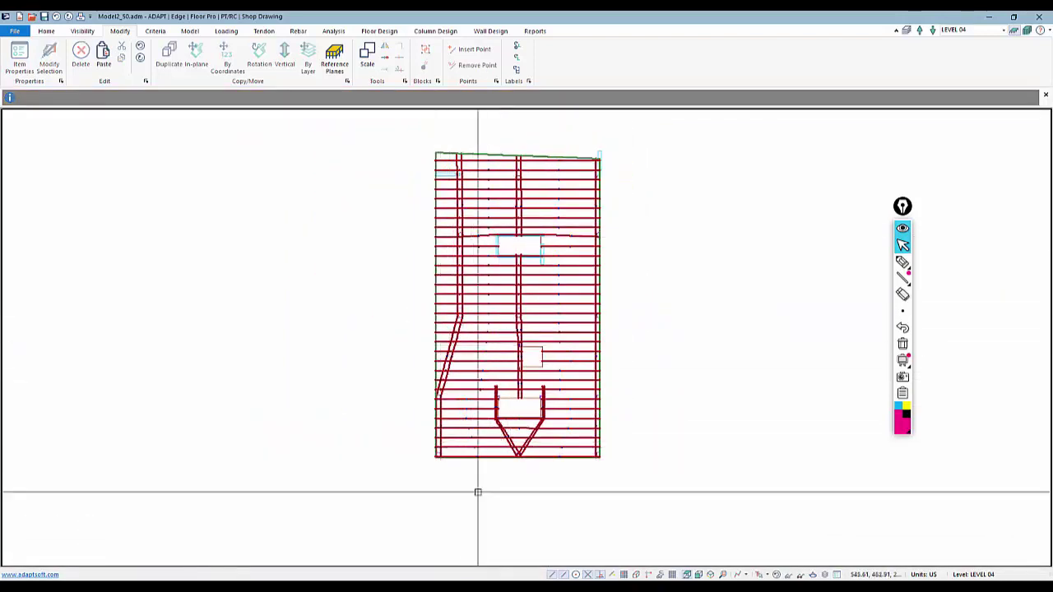
mouse_move(458, 495)
middle_down()
mouse_move(399, 542)
mouse_move(368, 543)
middle_up()
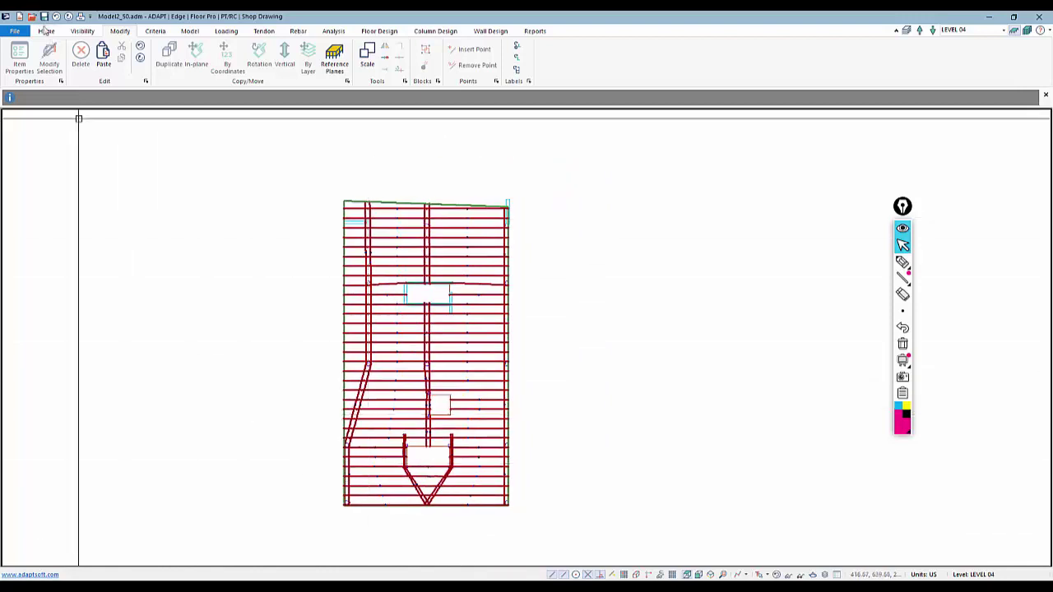
middle_drag(240, 353, 313, 333)
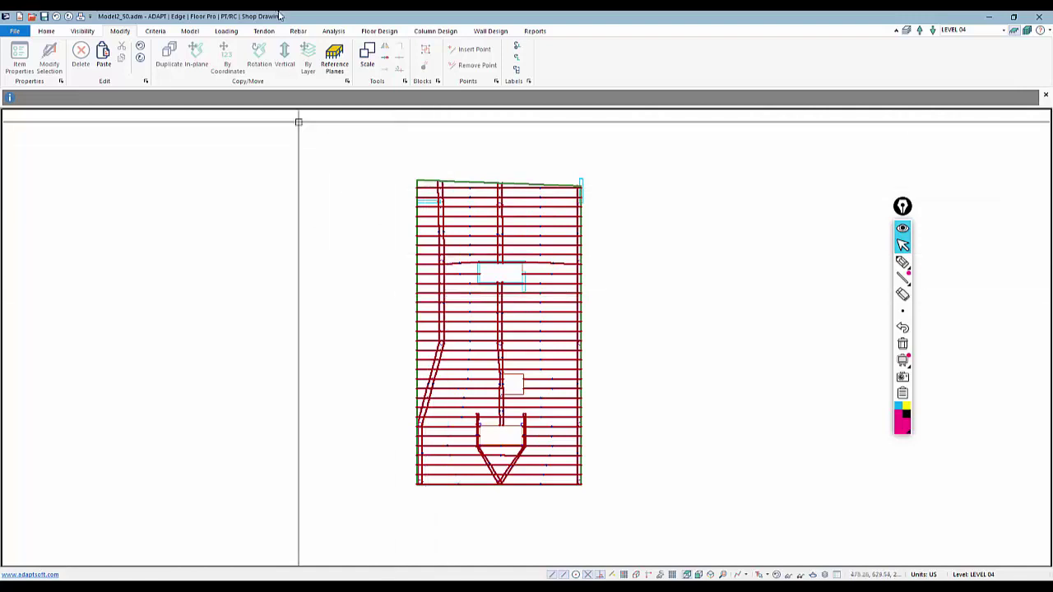
double_click(466, 236)
click(131, 53)
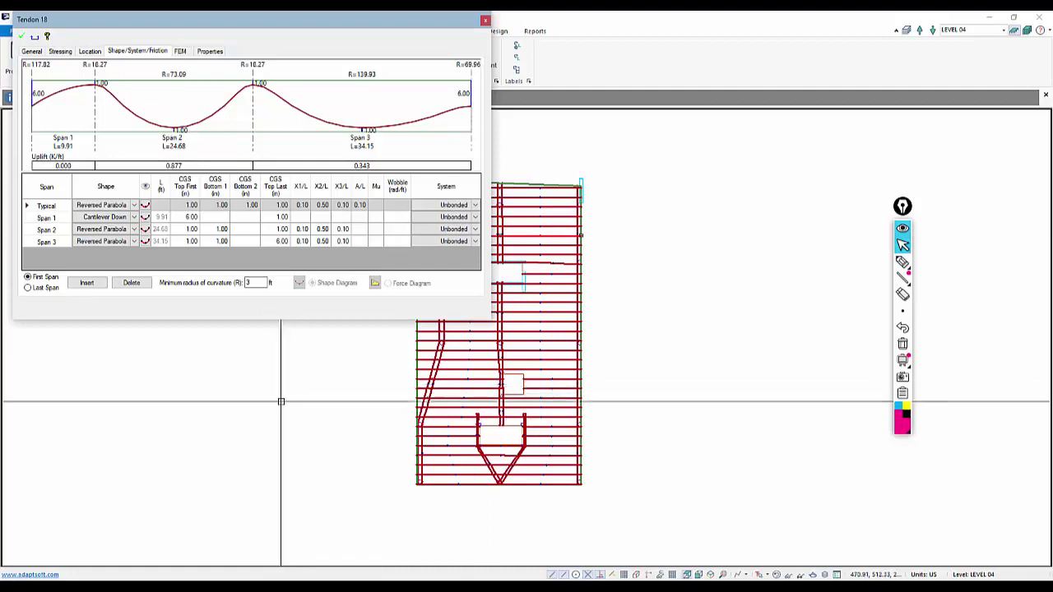
key(Escape)
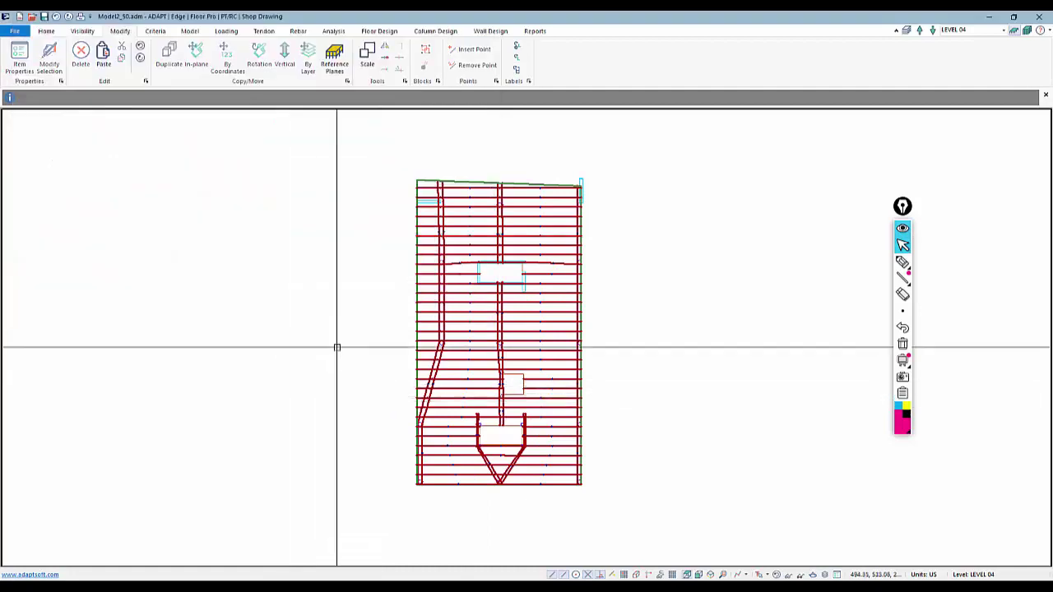
Examine the CGS values at the tendon control points with the Dynamic Tendon Editor, and close the editor without editing
click(264, 32)
click(238, 58)
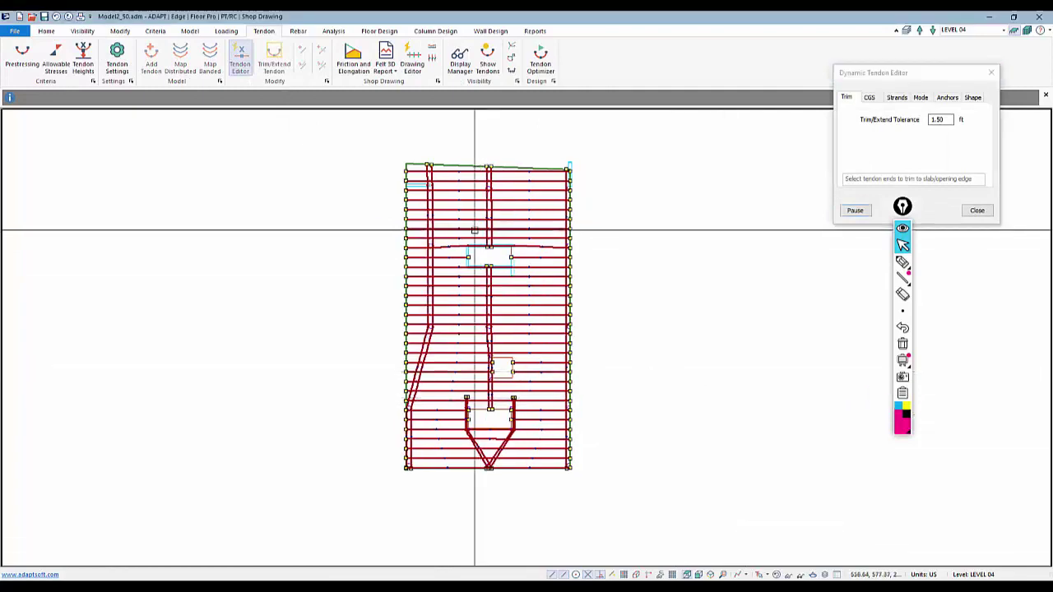
scroll(455, 230, up, 2)
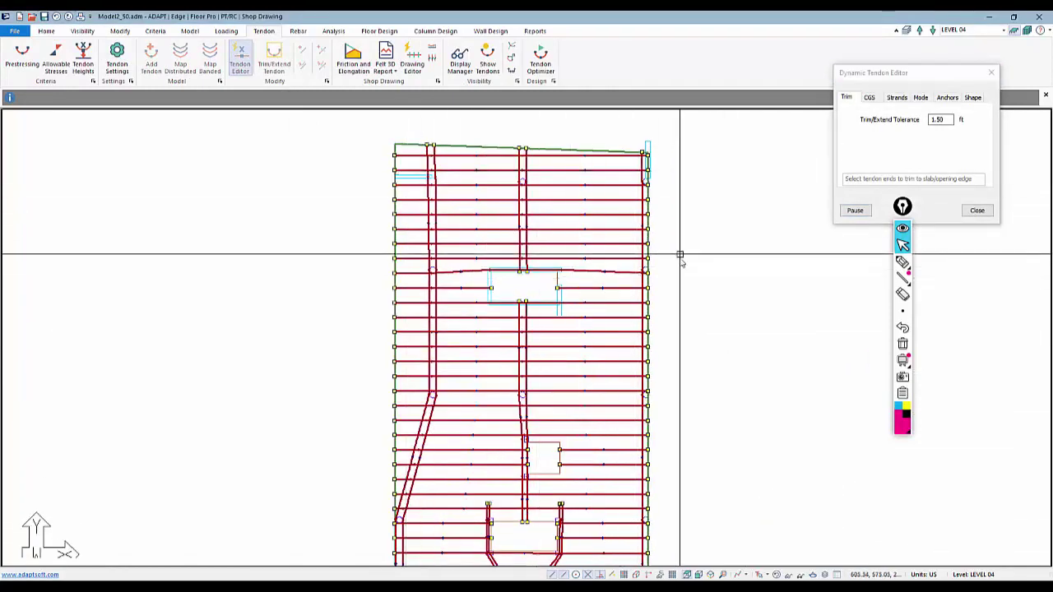
middle_drag(681, 254, 726, 282)
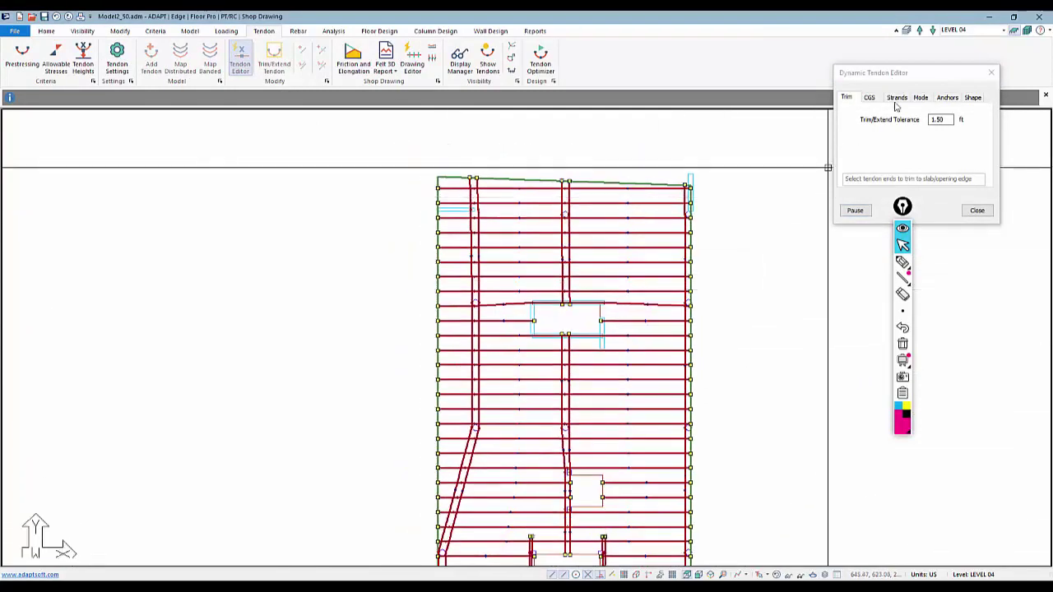
click(869, 97)
scroll(514, 210, up, 5)
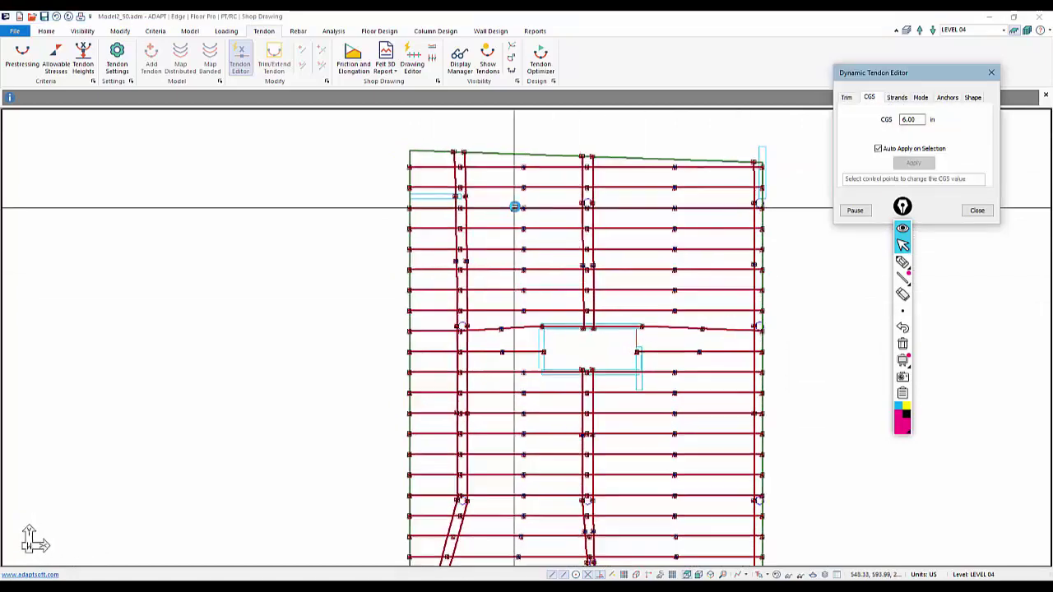
scroll(515, 188, up, 1)
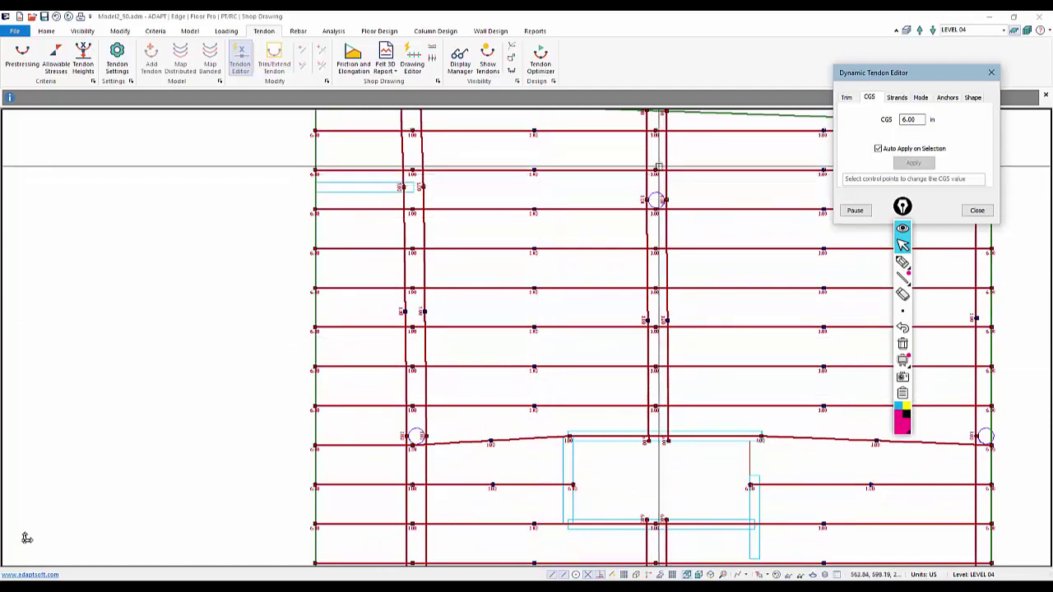
middle_drag(641, 212, 607, 282)
scroll(611, 188, down, 1)
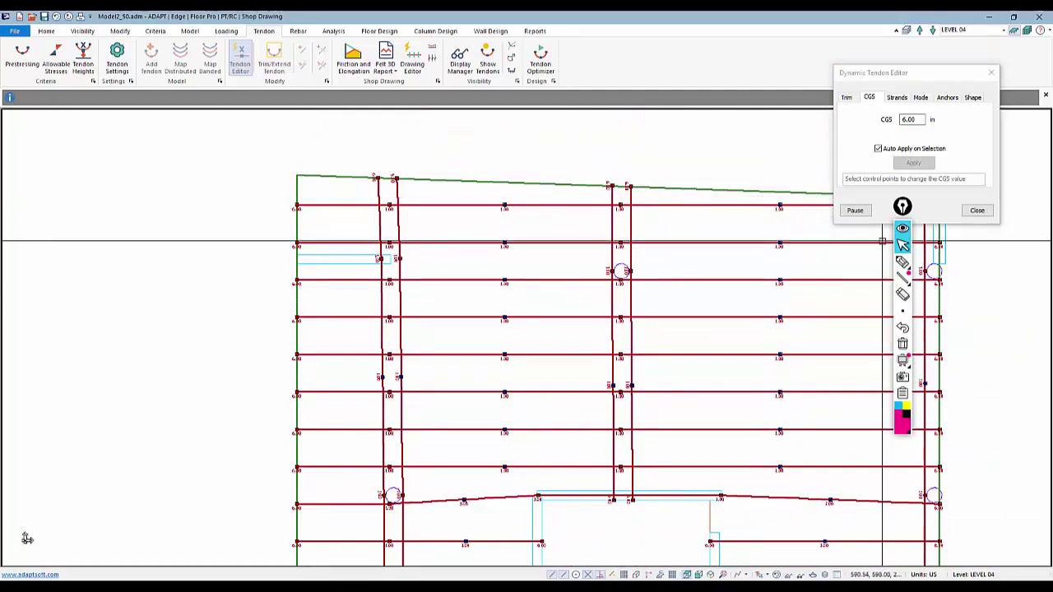
click(990, 213)
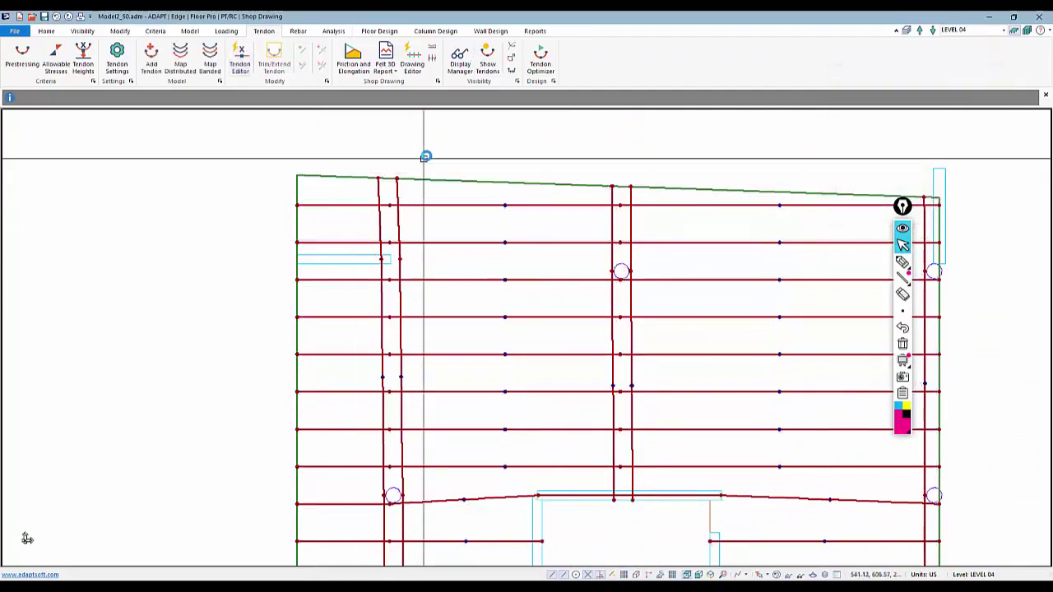
Turn on the control point height display for the tendons and examine the labels around the upper part of the slab
scroll(425, 157, down, 2)
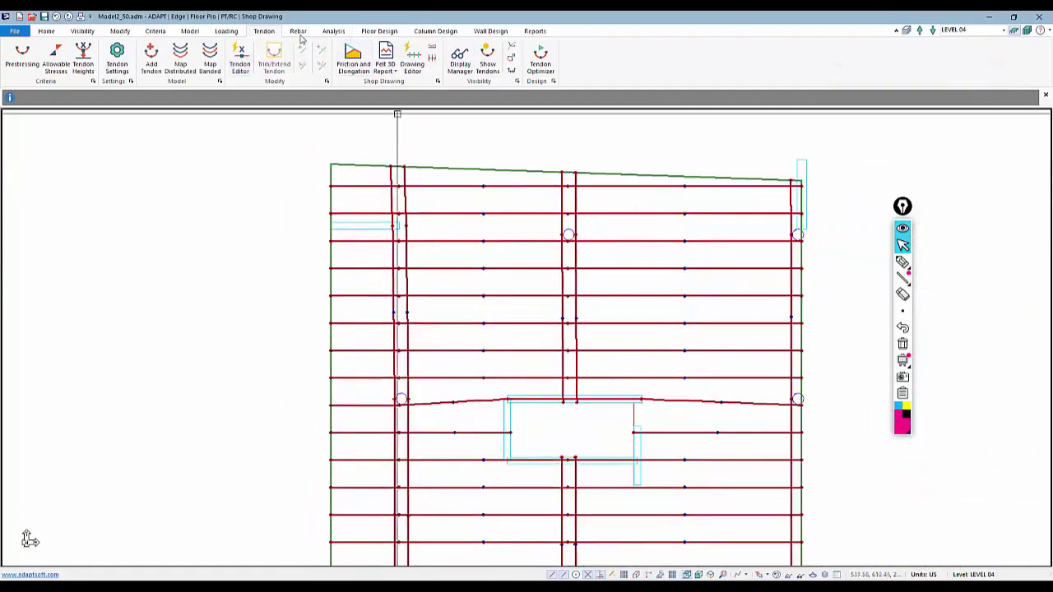
click(459, 62)
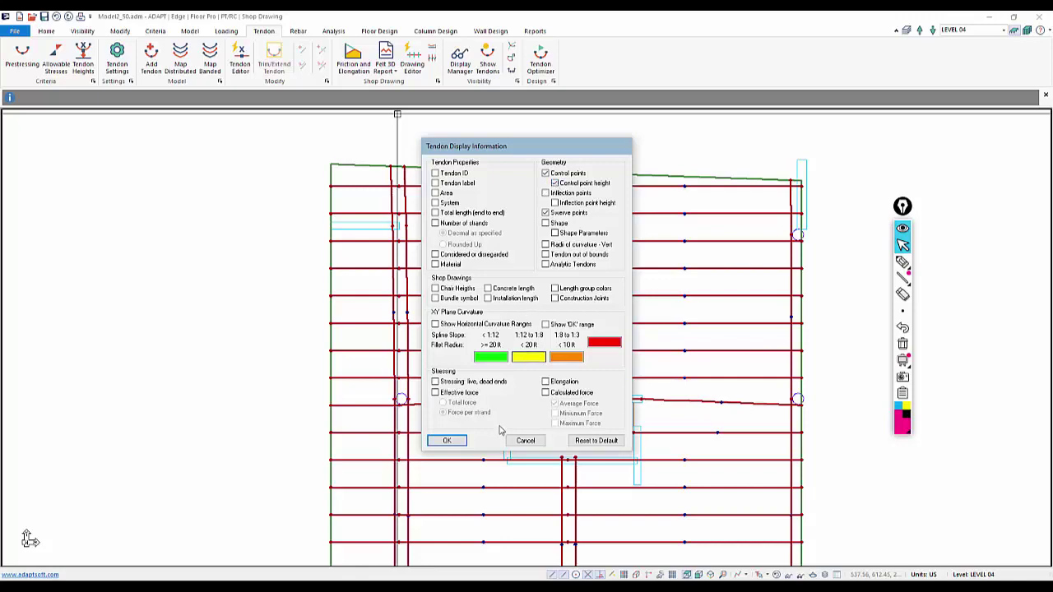
click(446, 440)
middle_drag(490, 316, 524, 260)
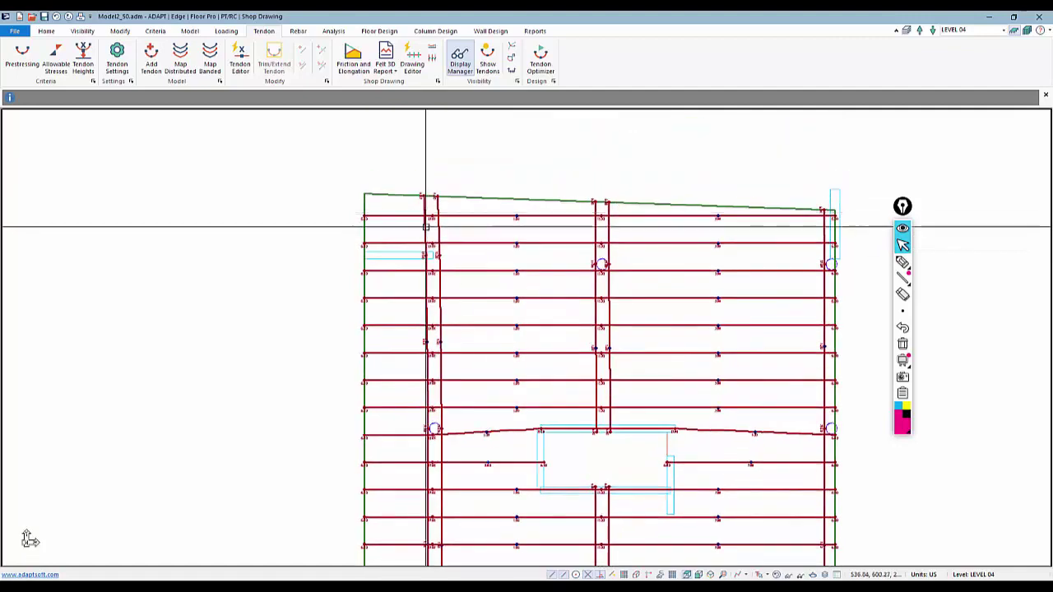
scroll(426, 230, up, 5)
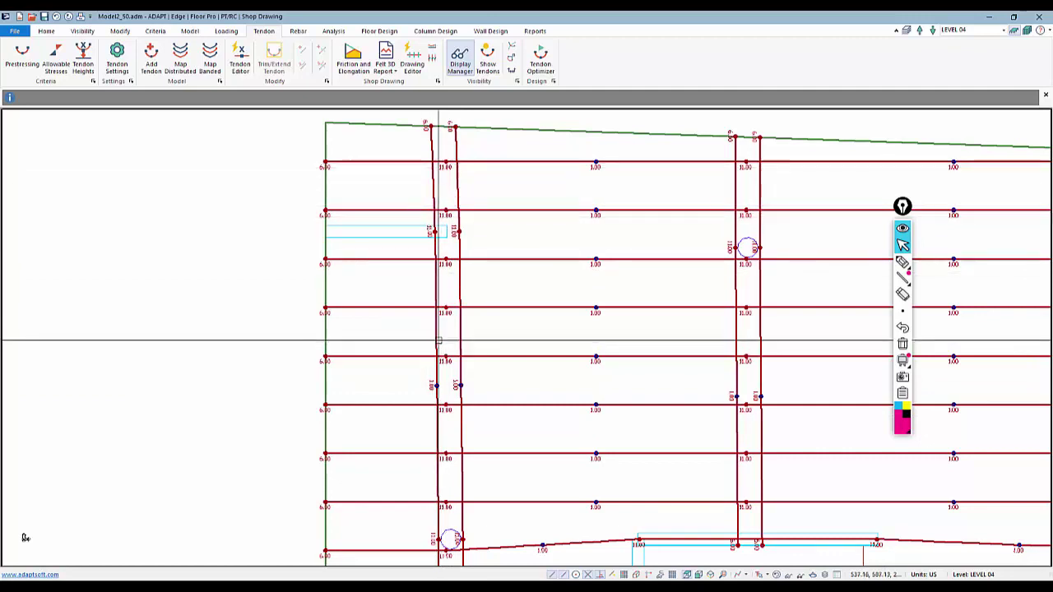
scroll(430, 260, down, 3)
scroll(416, 188, down, 1)
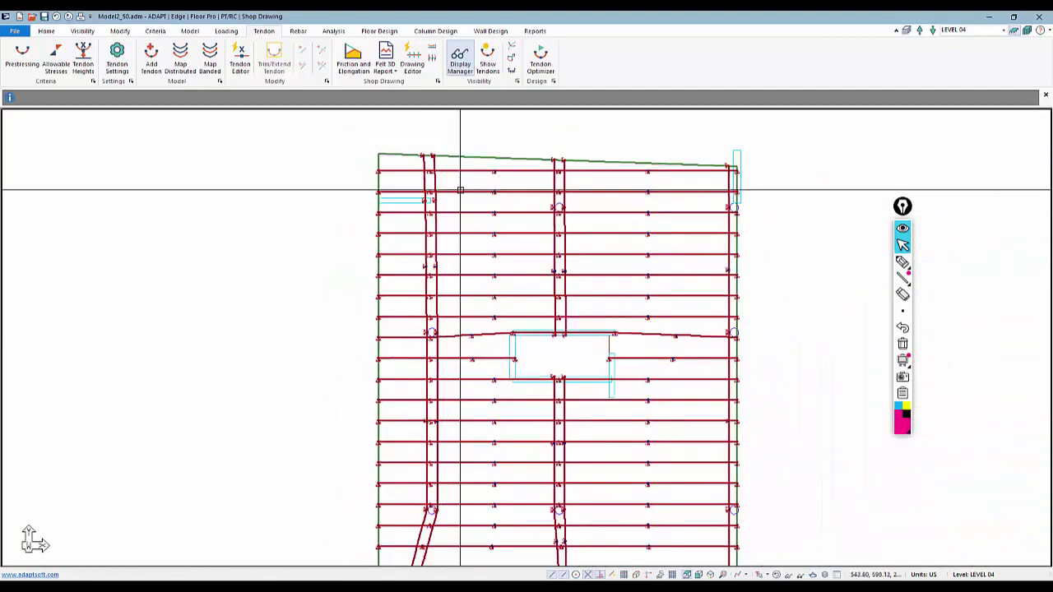
scroll(481, 226, up, 3)
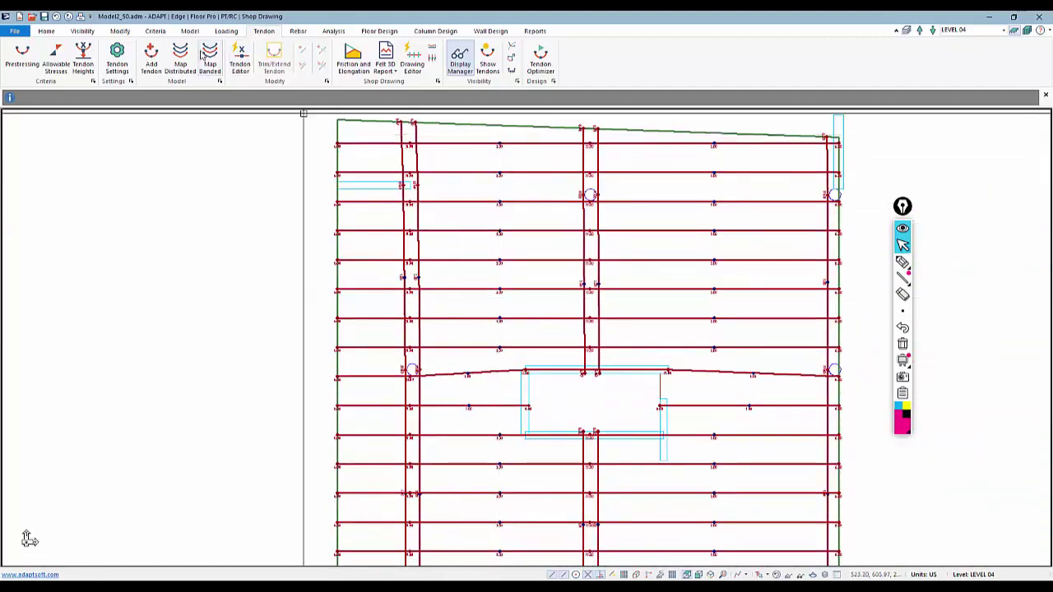
Set the tendon font height to 10 in in the view settings for the finite element items
click(89, 31)
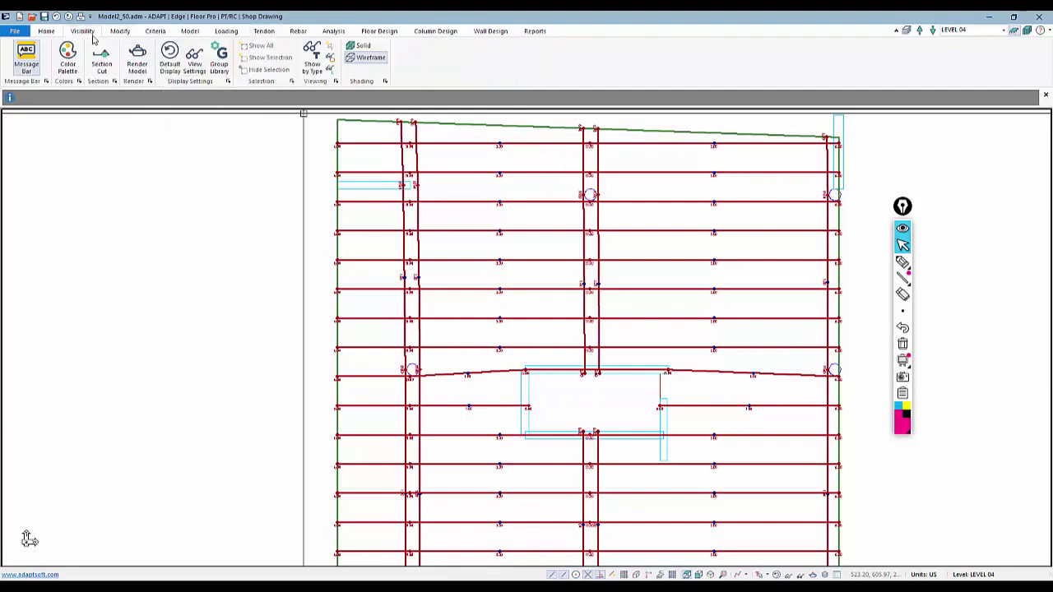
click(194, 61)
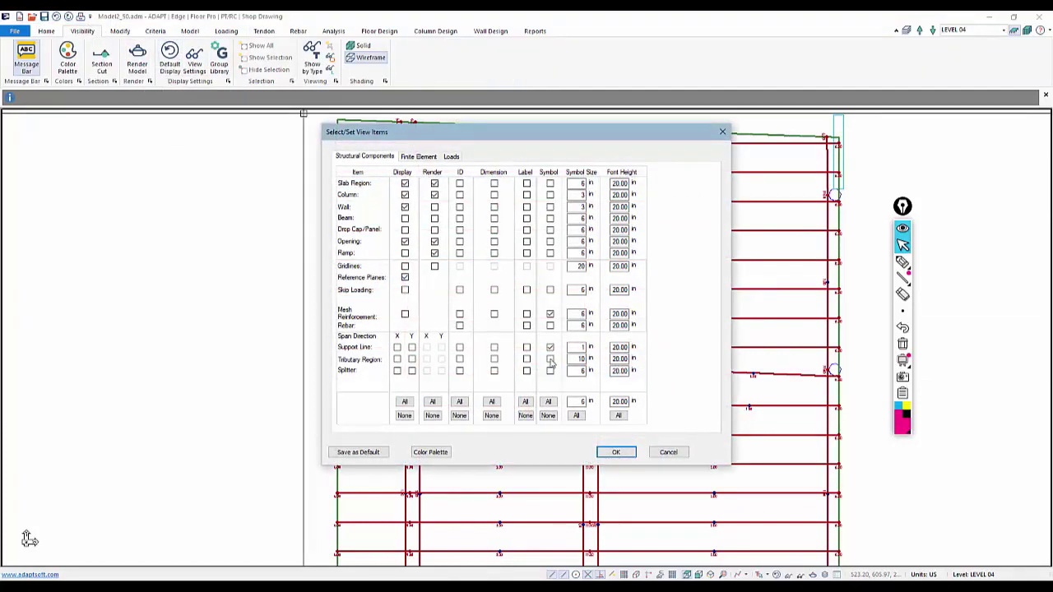
click(450, 156)
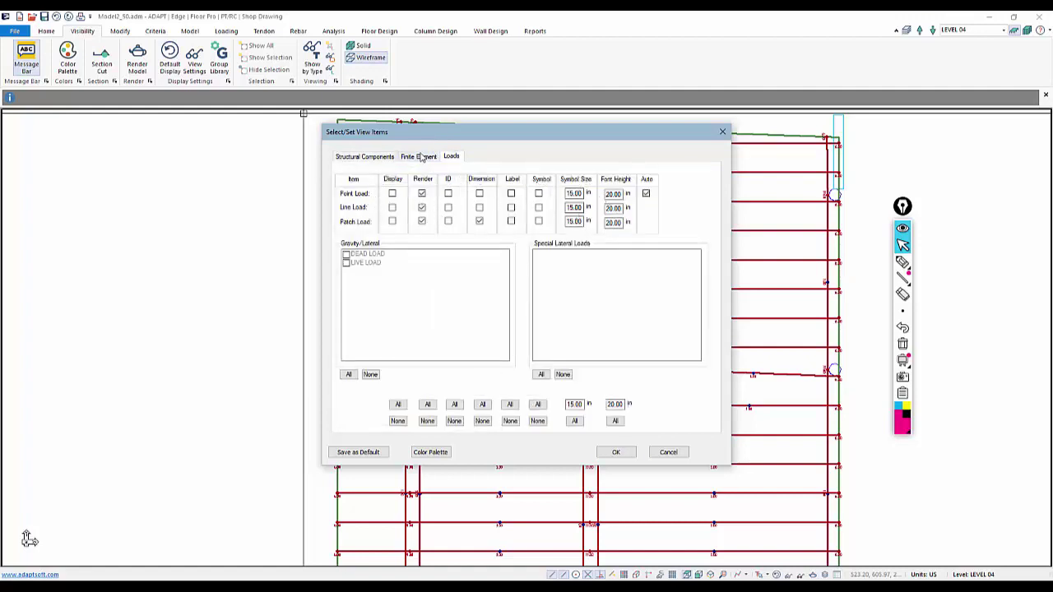
click(419, 156)
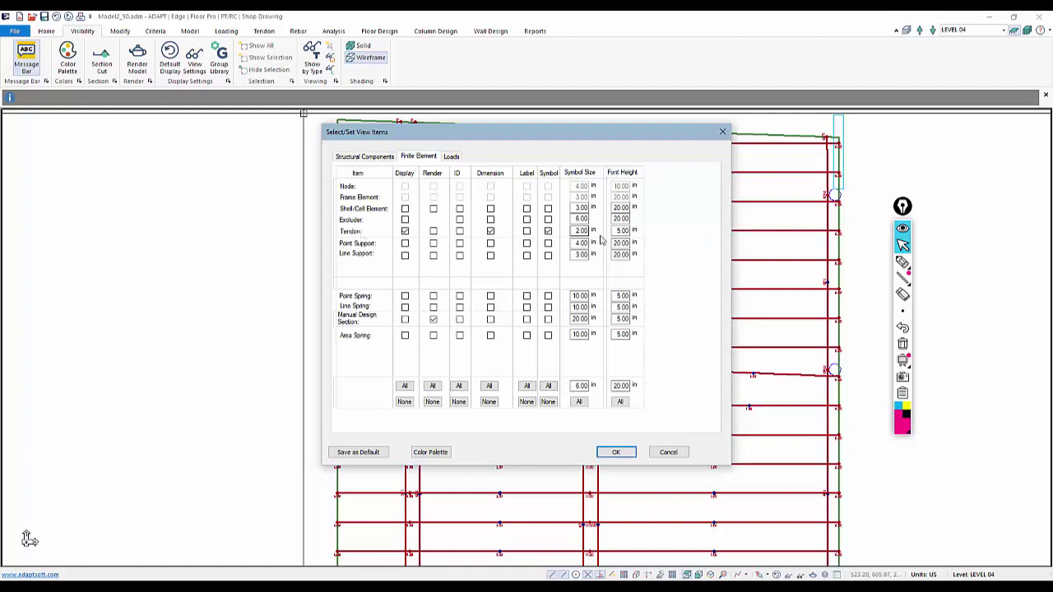
drag(612, 231, 670, 234)
text(10)
click(612, 452)
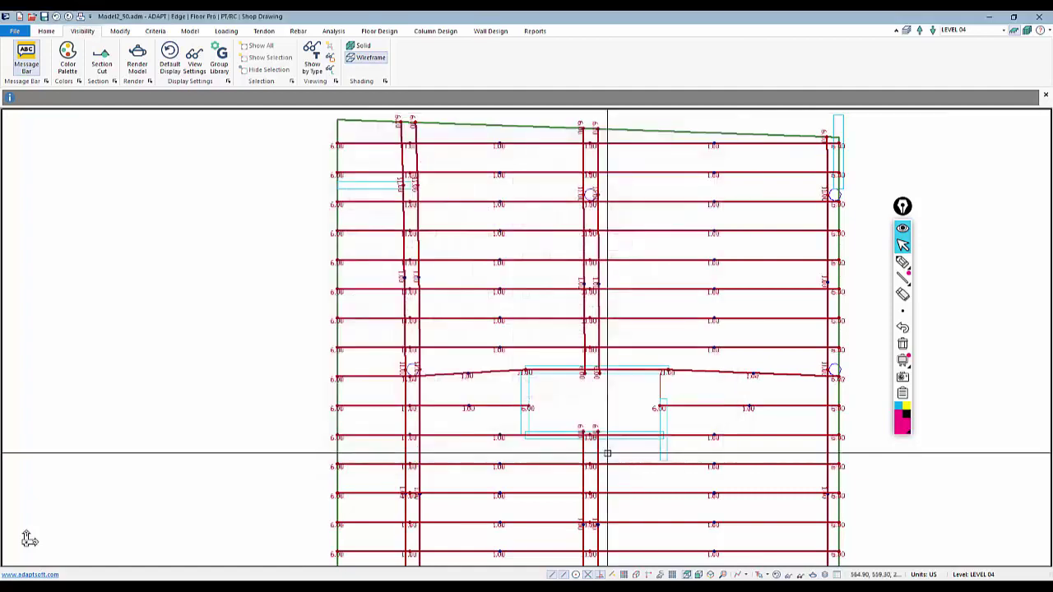
scroll(497, 263, down, 4)
scroll(496, 370, up, 3)
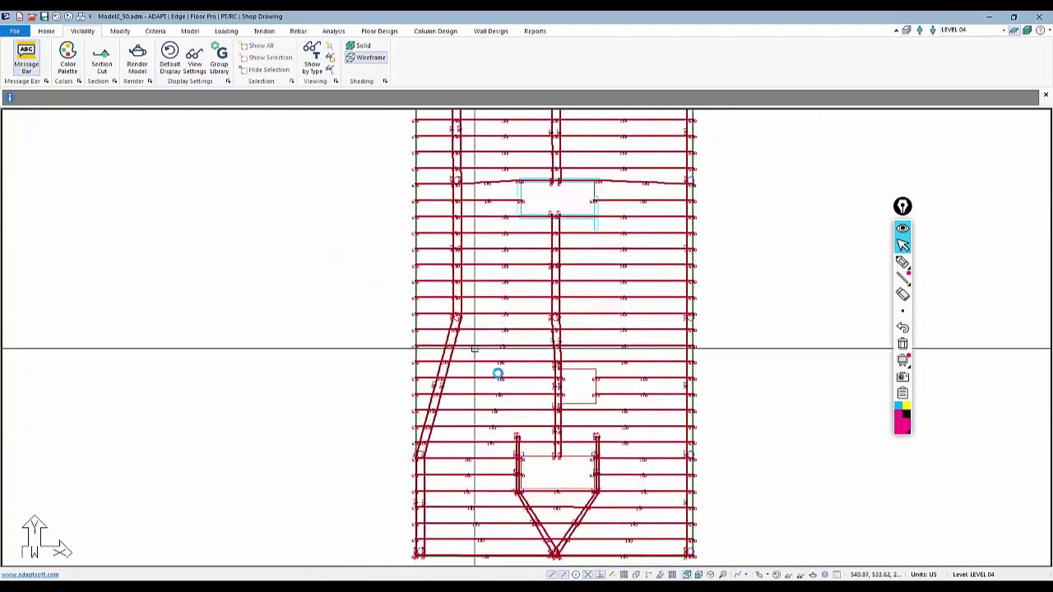
scroll(404, 395, down, 2)
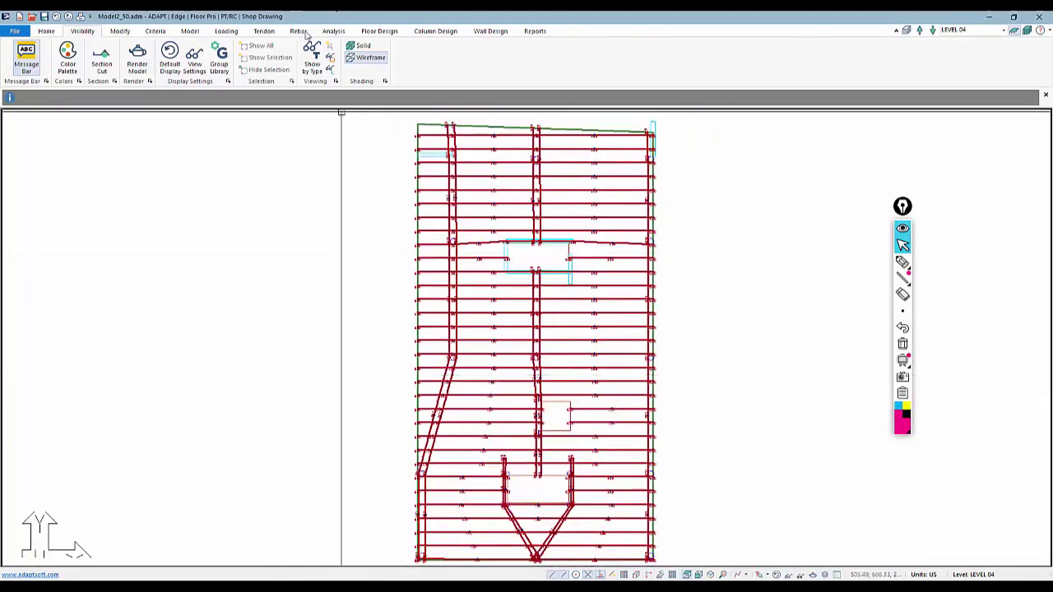
Turn off the tendon display information on the Level 04 plan
click(263, 30)
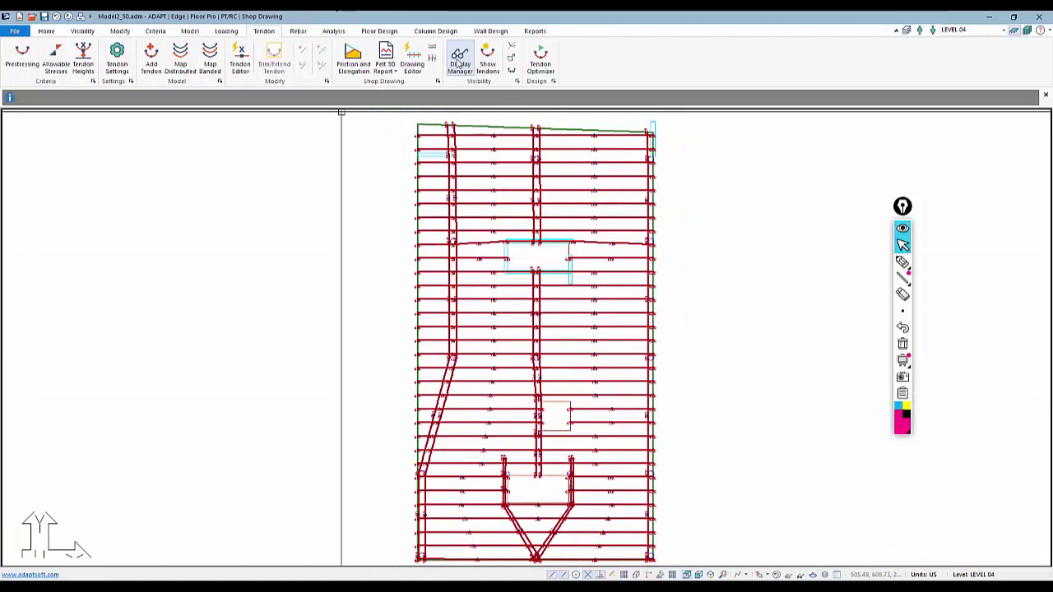
click(459, 62)
middle_drag(363, 293, 409, 274)
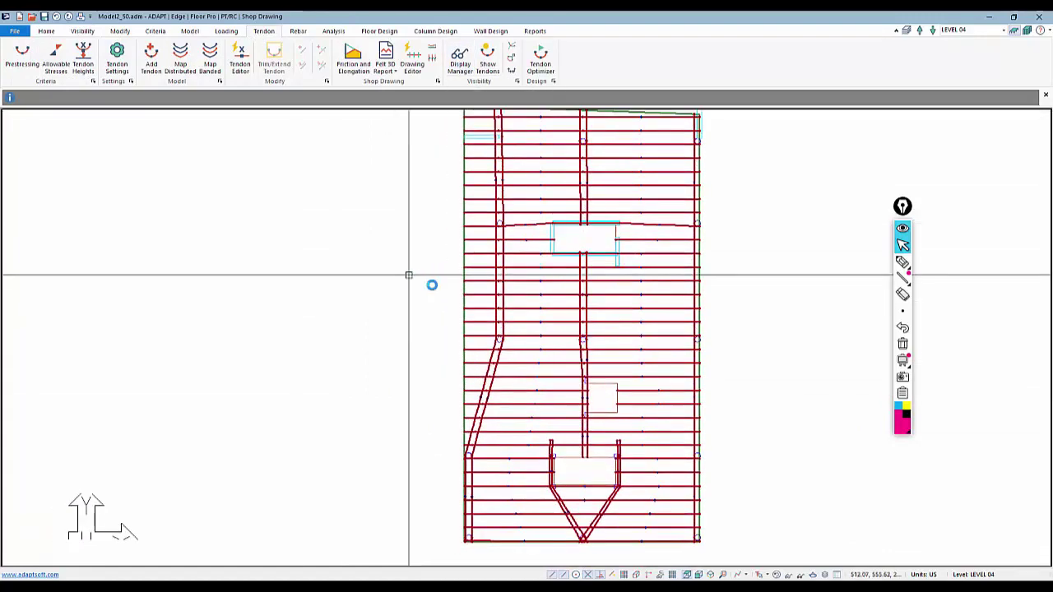
scroll(523, 336, down, 2)
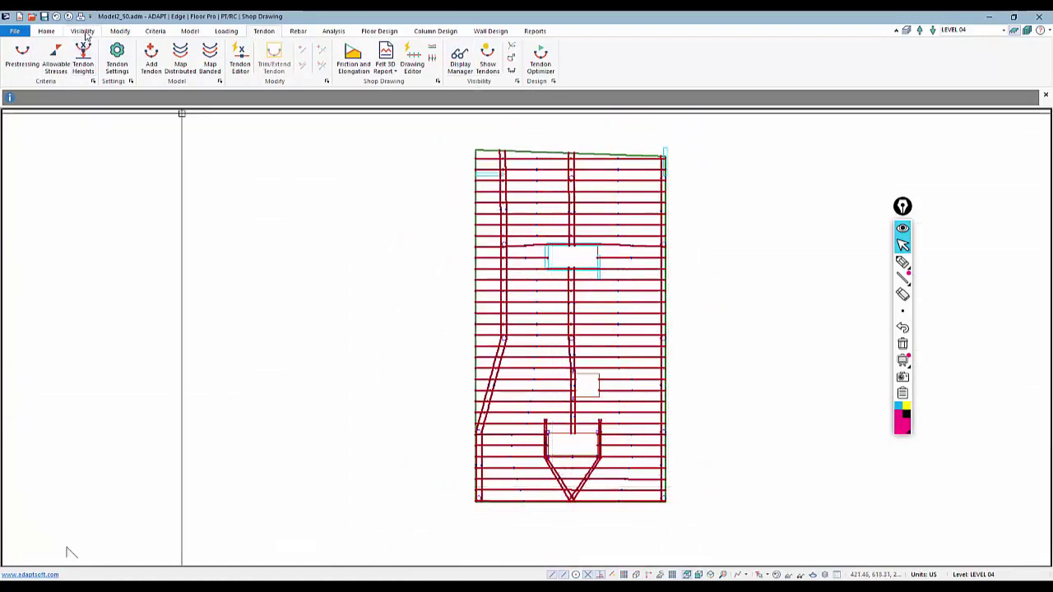
Inspect the tendon profiles in the rendered 3D model with columns and walls hidden and the slab shown as an outline
drag(386, 503, 414, 410)
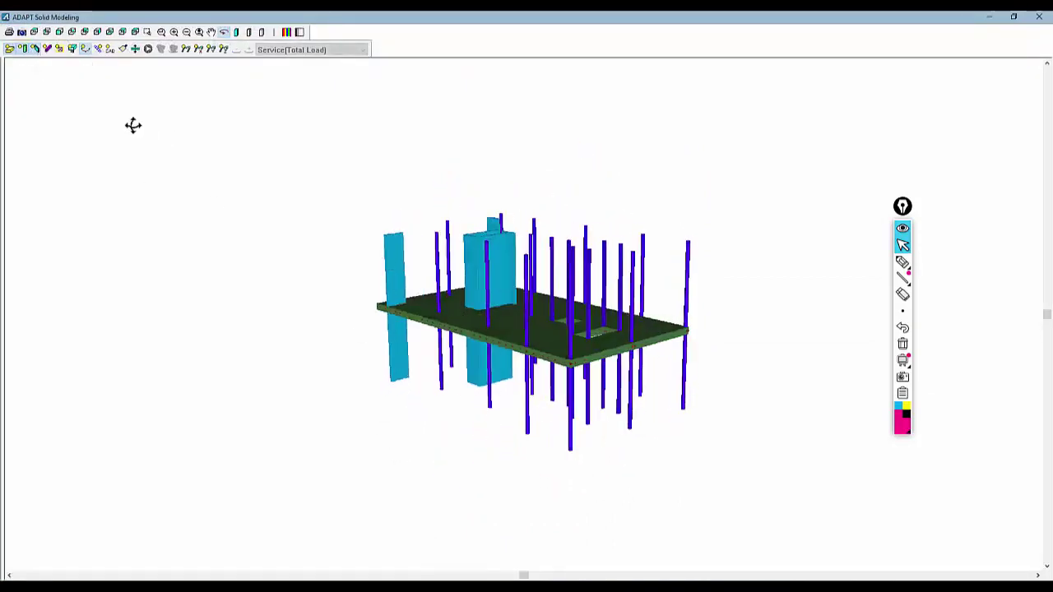
click(34, 49)
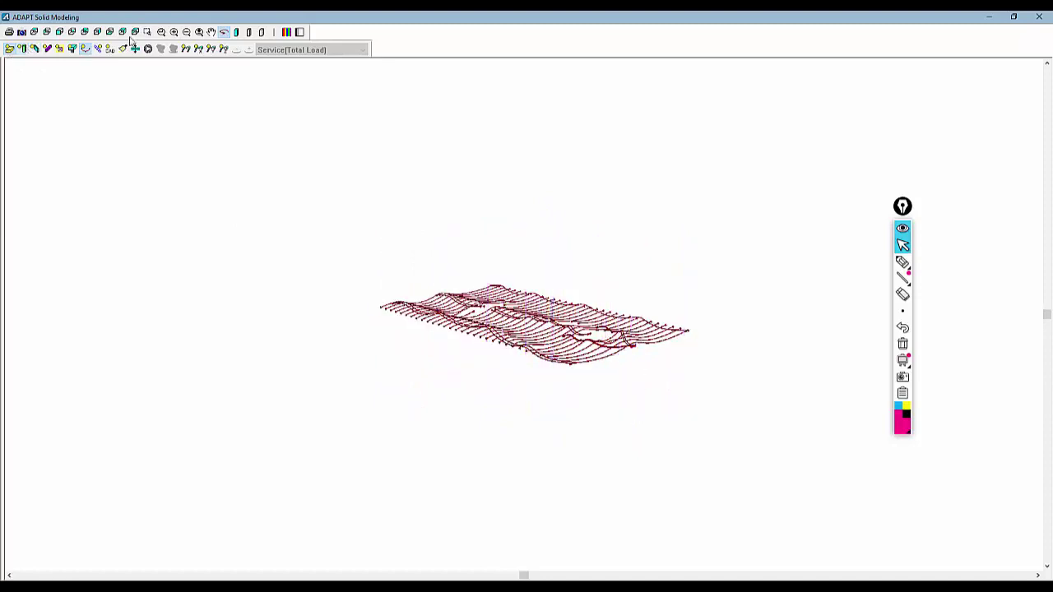
drag(361, 263, 370, 276)
scroll(434, 427, up, 5)
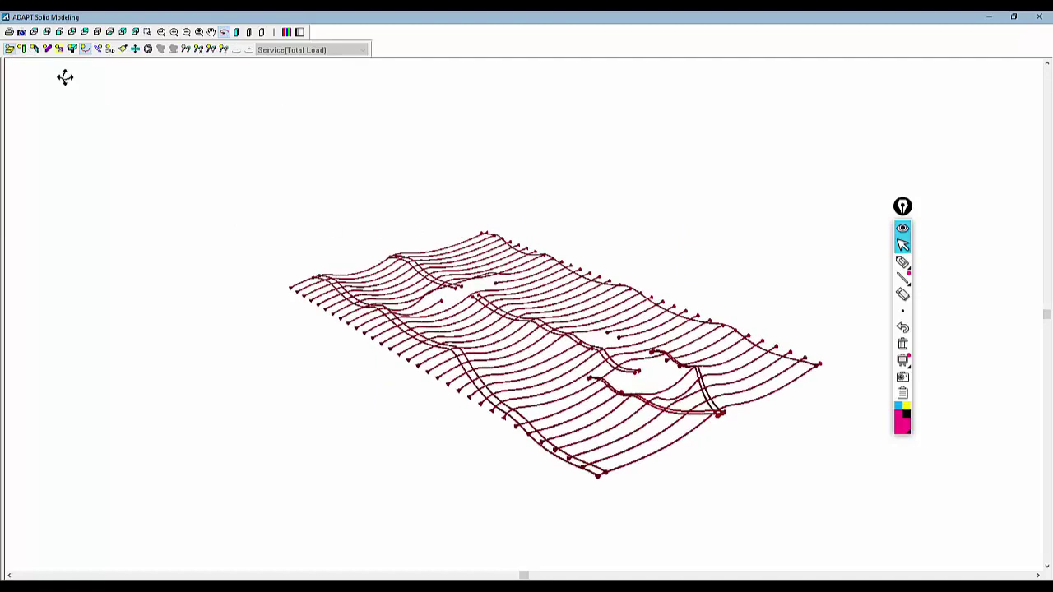
click(262, 33)
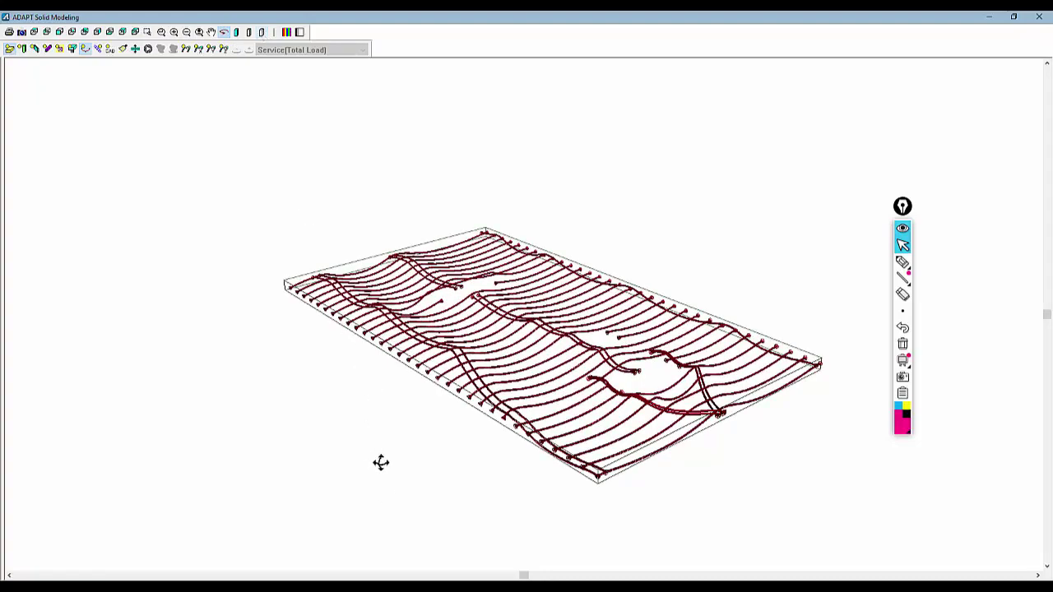
mouse_move(381, 462)
mouse_down()
mouse_move(390, 466)
mouse_move(372, 455)
mouse_move(362, 463)
mouse_move(385, 453)
mouse_up()
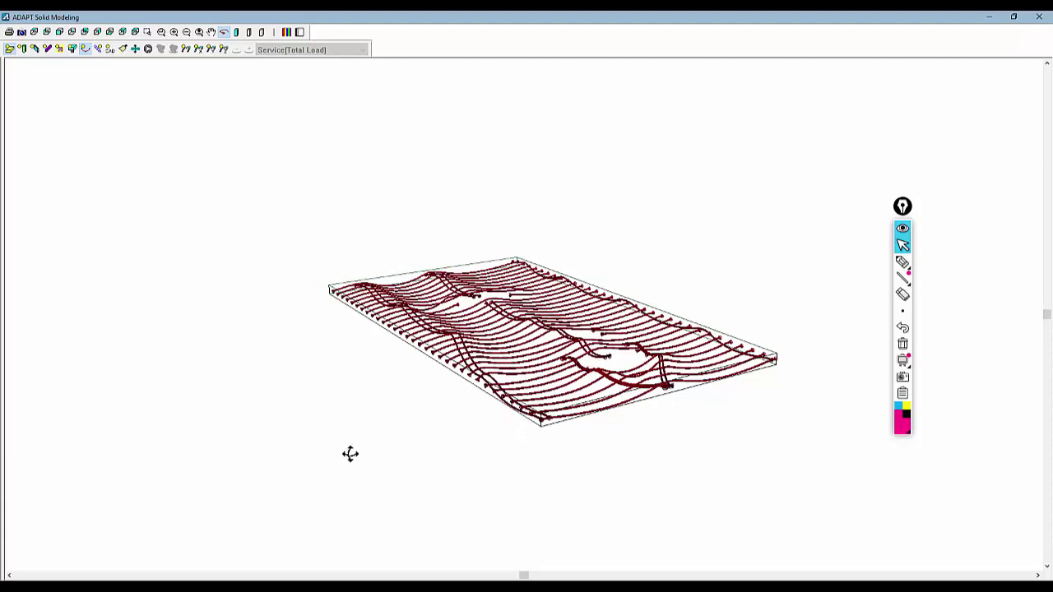
click(1038, 16)
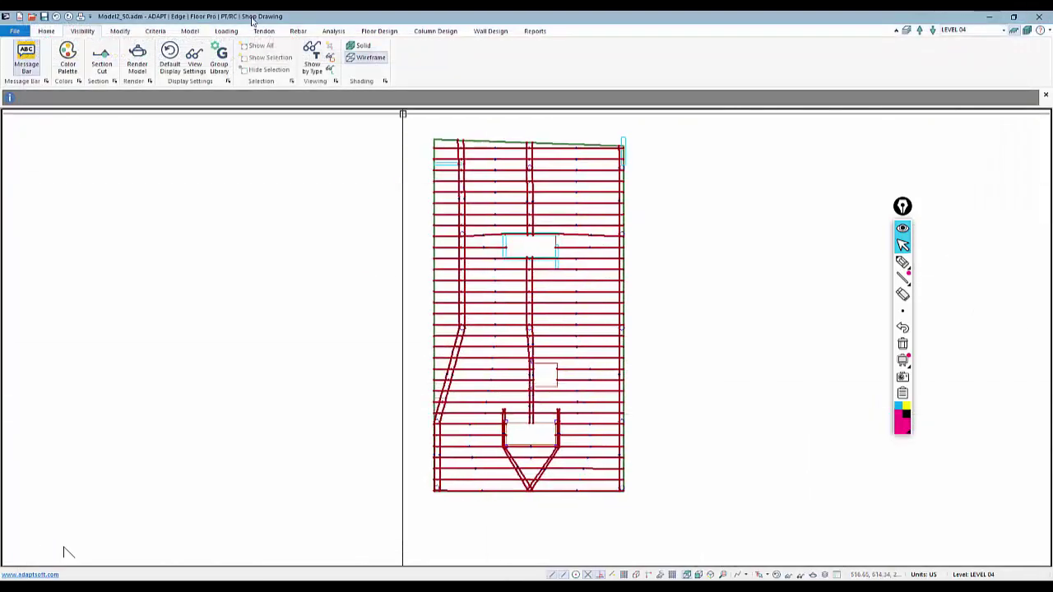
Mesh the slabs with the simplified method, a 3 ft sparse cell size and automatic node shifting within 1.5 ft
click(333, 33)
click(102, 62)
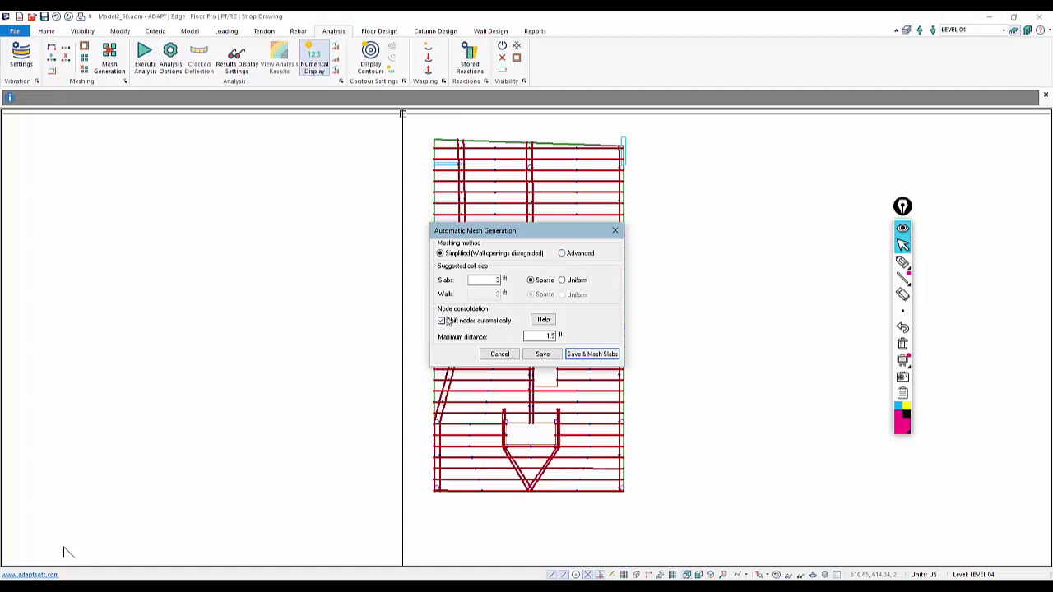
click(592, 354)
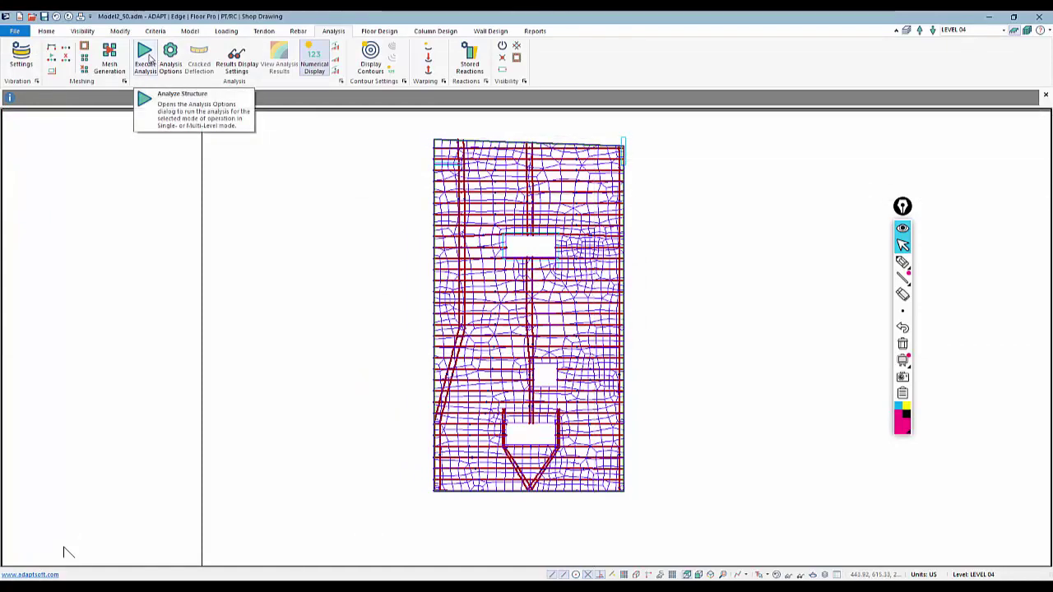
Review the load combinations available for the analysis and their load factors in the combination definitions
click(147, 56)
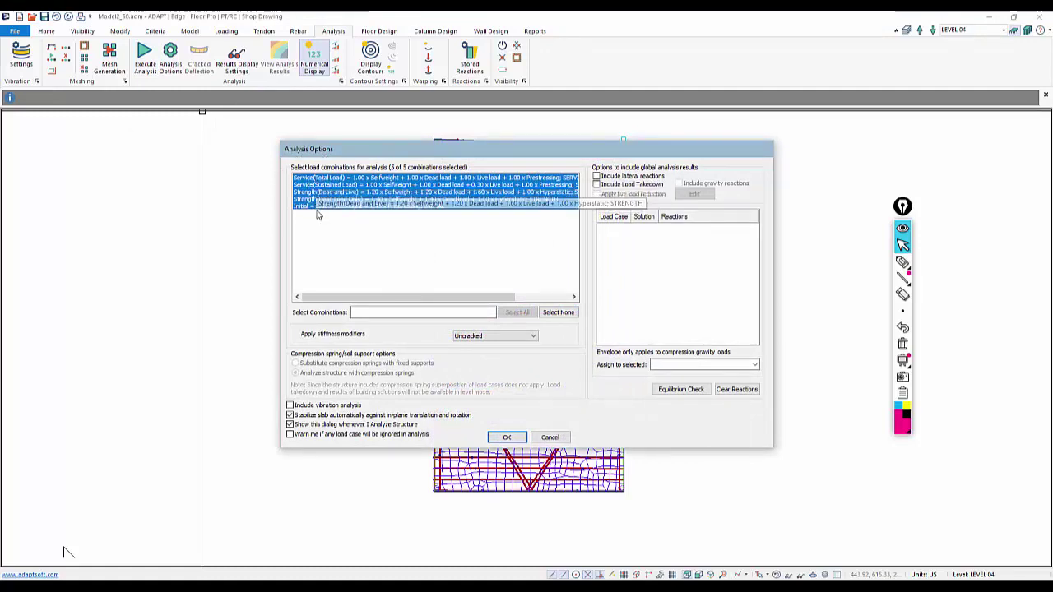
click(546, 438)
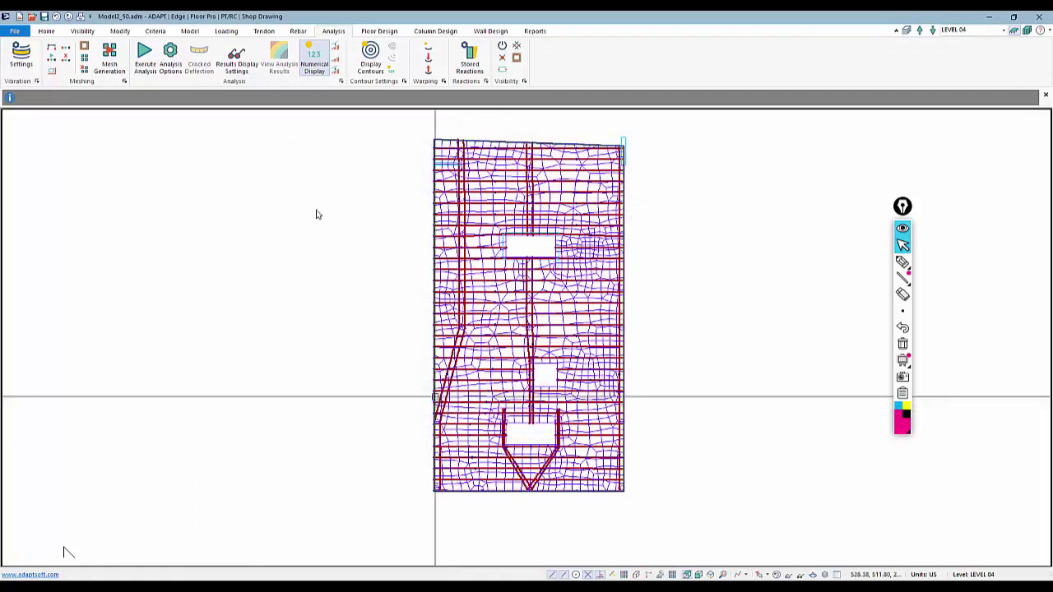
click(218, 32)
click(48, 58)
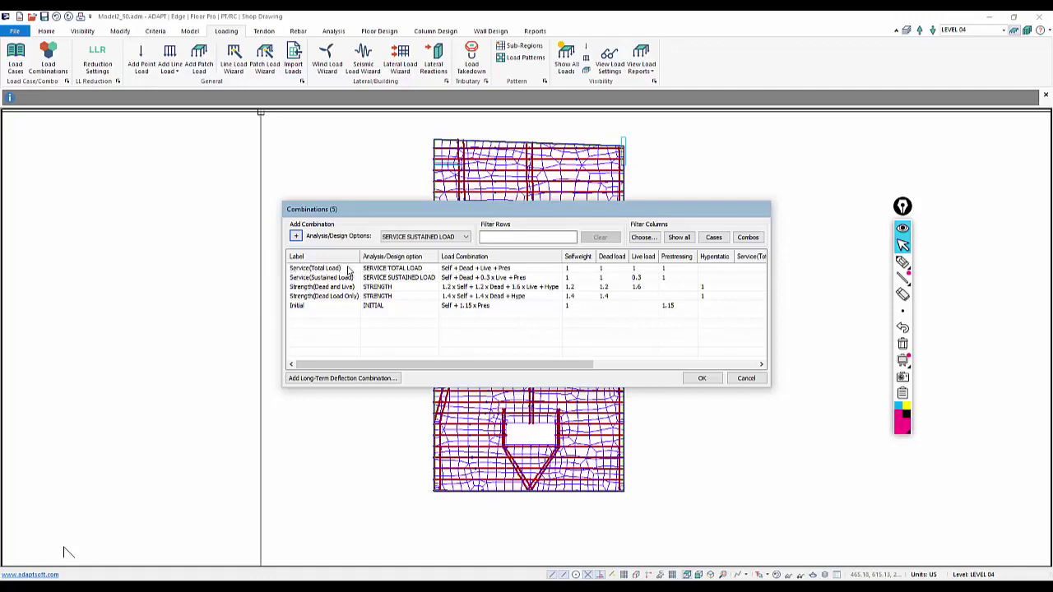
click(701, 377)
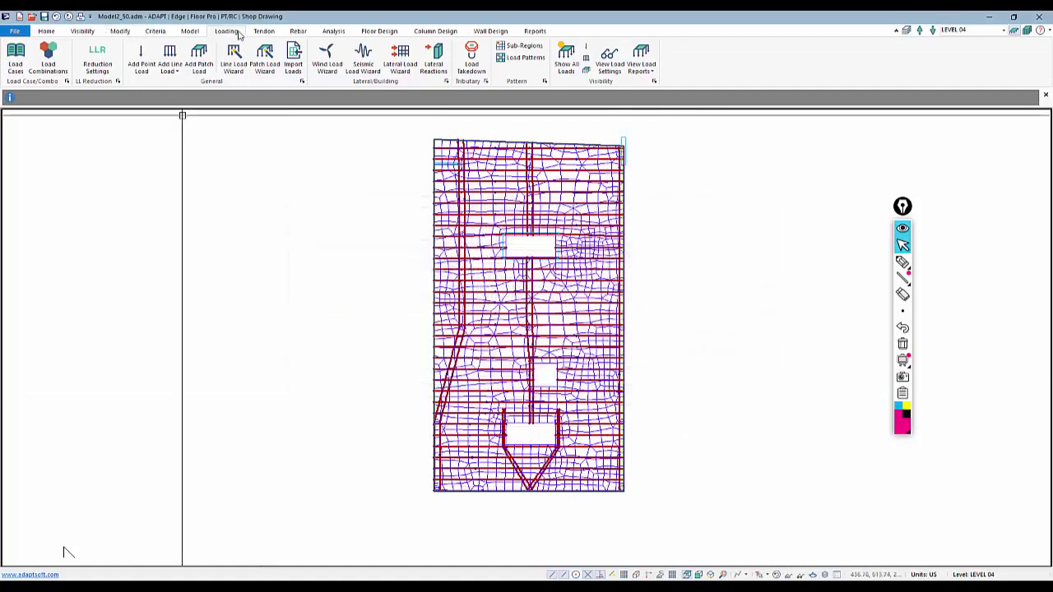
View the meshed Level 04 model with its columns and walls in isometric view and return to the plan view
click(334, 34)
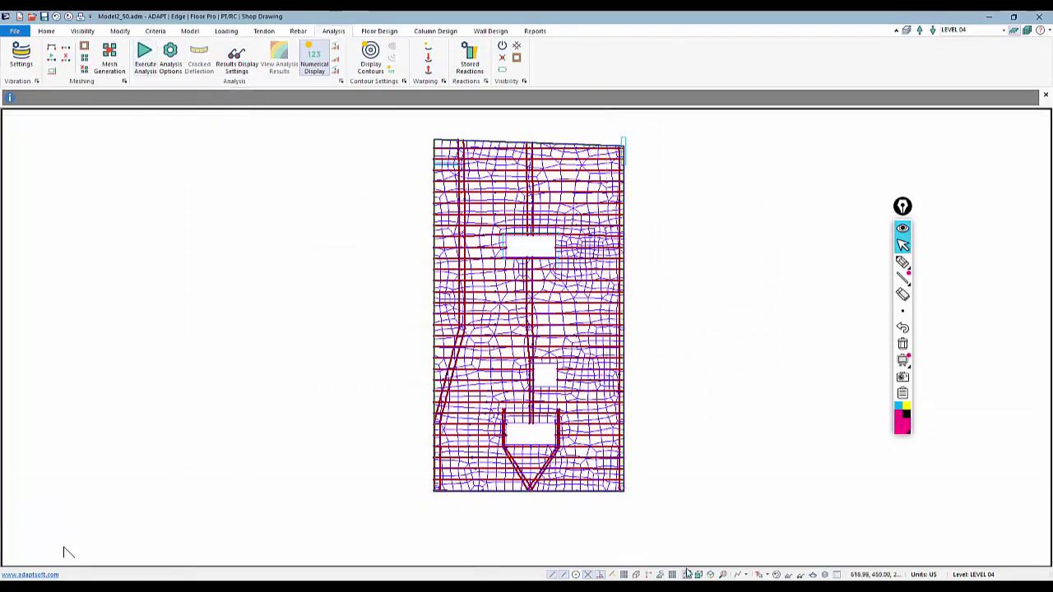
click(710, 575)
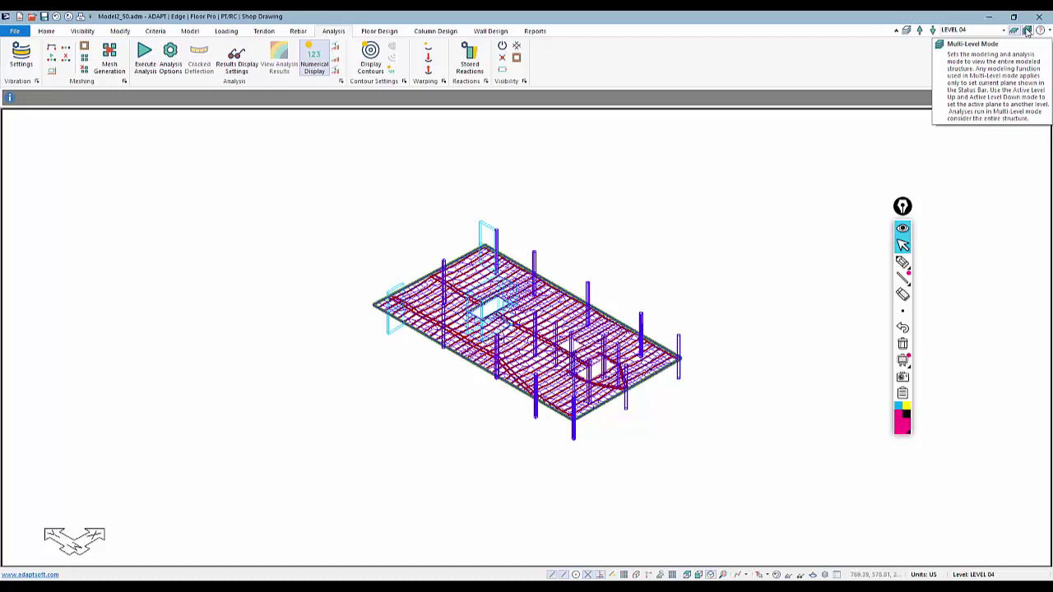
middle_drag(759, 308, 708, 303)
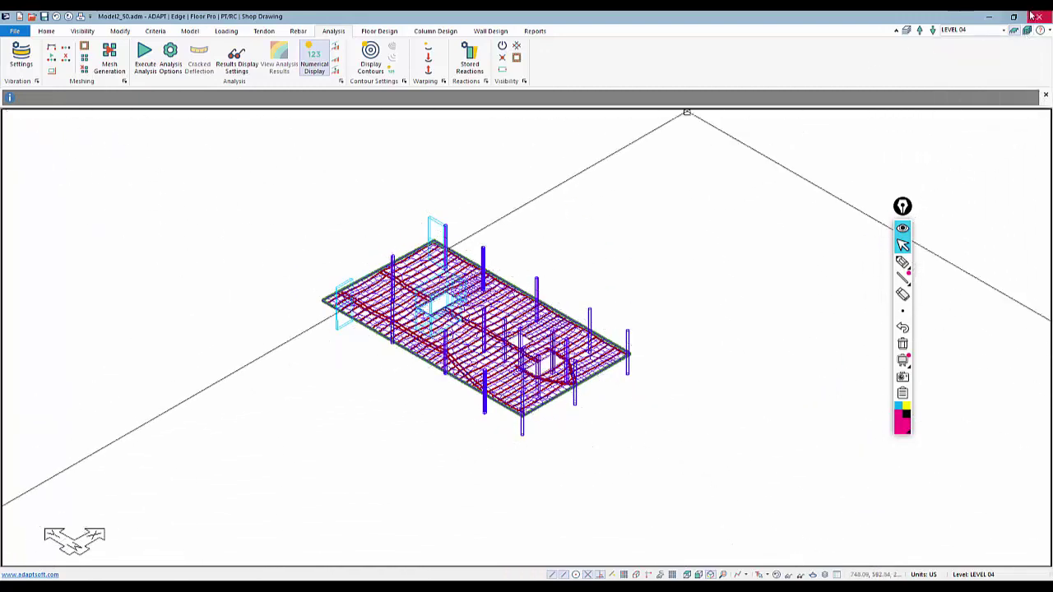
click(686, 573)
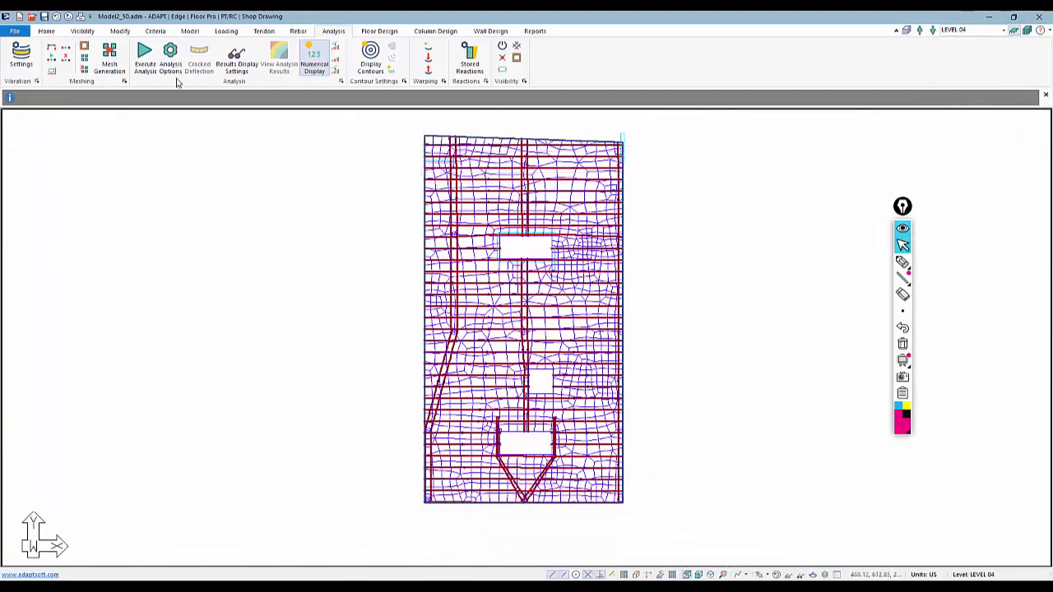
Run the Level 04 analysis for all five load combinations with uncracked stiffness and save the solution
click(145, 58)
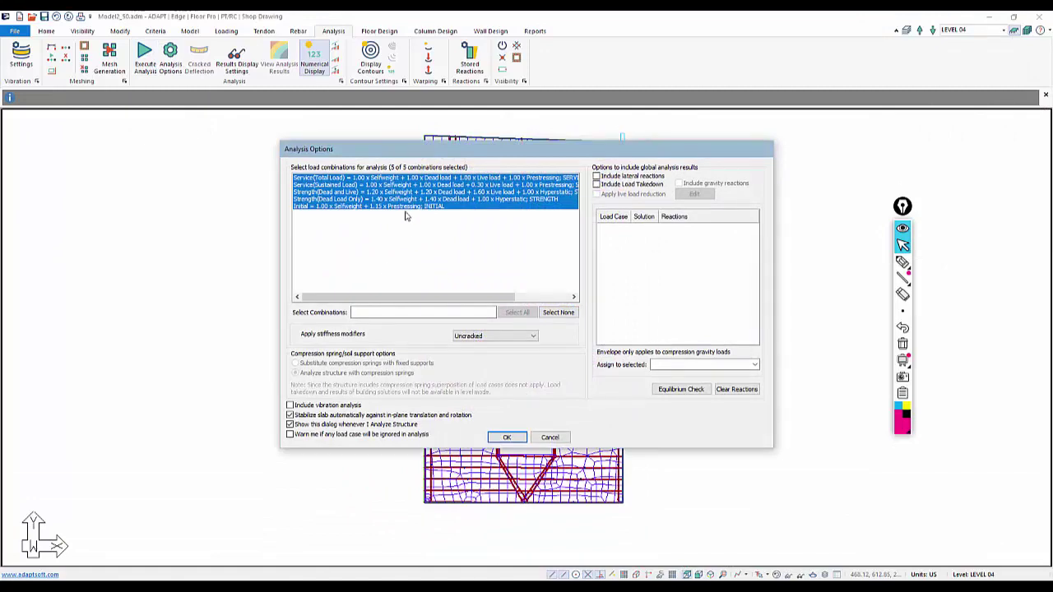
click(513, 438)
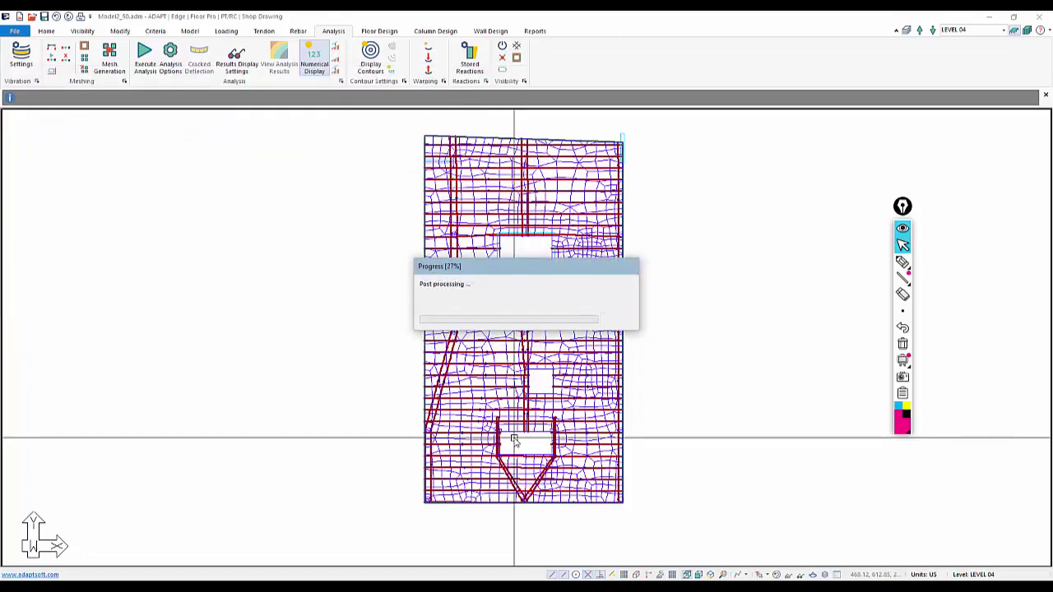
click(510, 323)
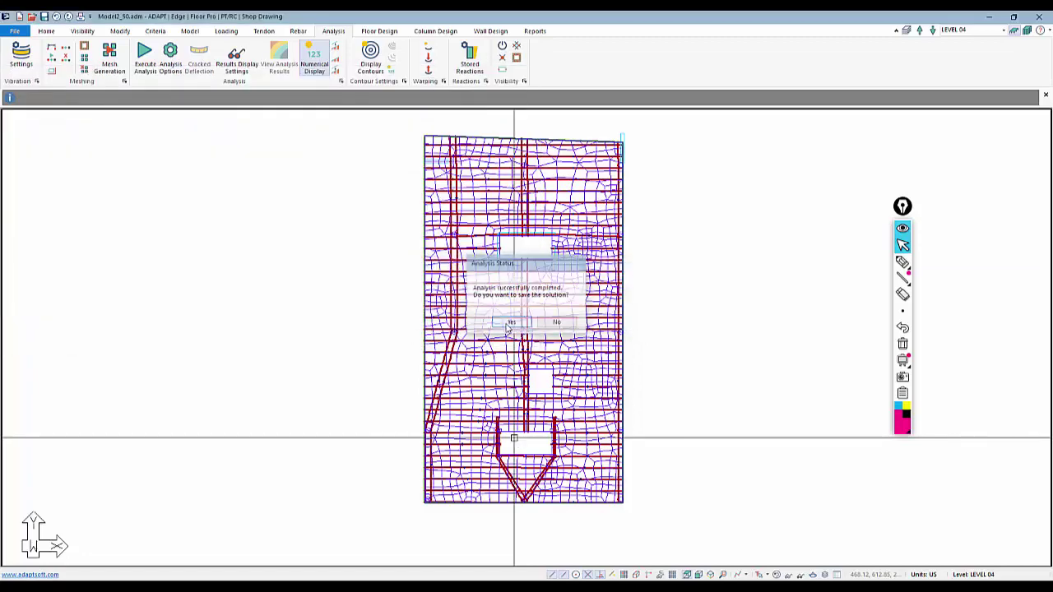
Reset the plan to the default display so only the slab, columns, walls and openings are shown
click(83, 31)
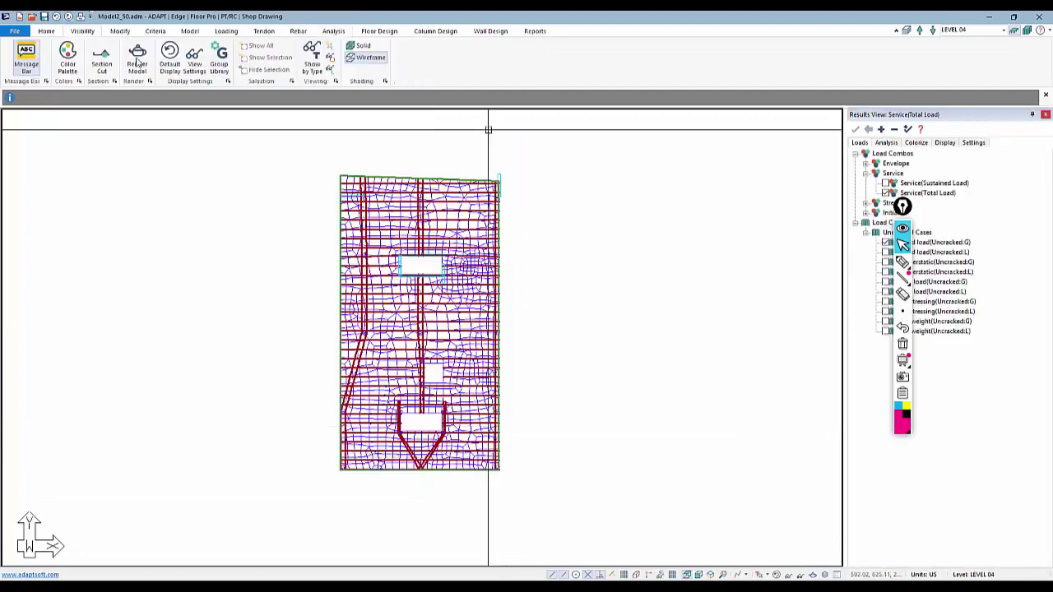
click(168, 61)
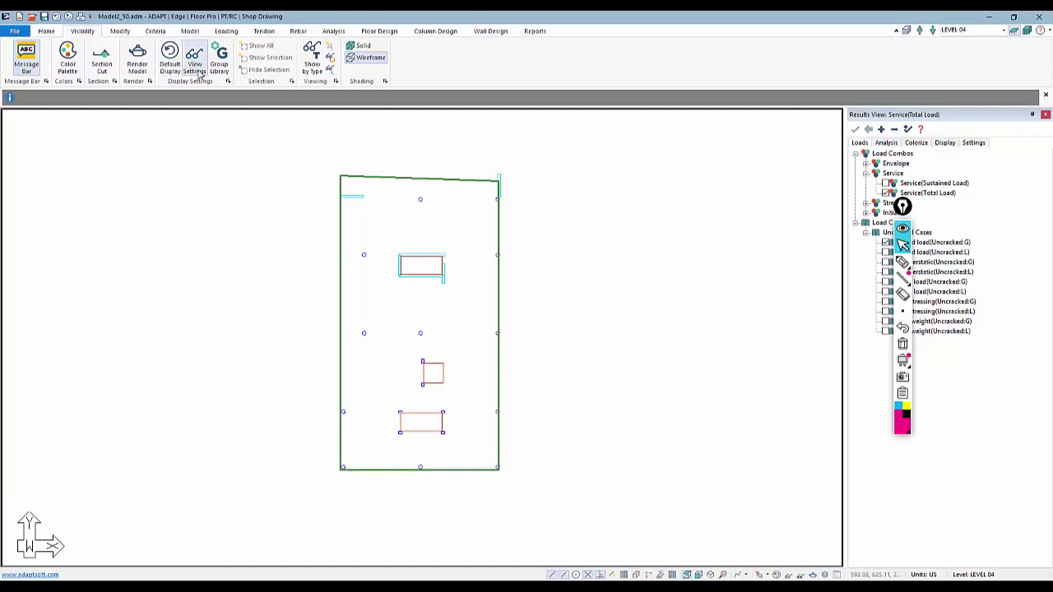
click(194, 61)
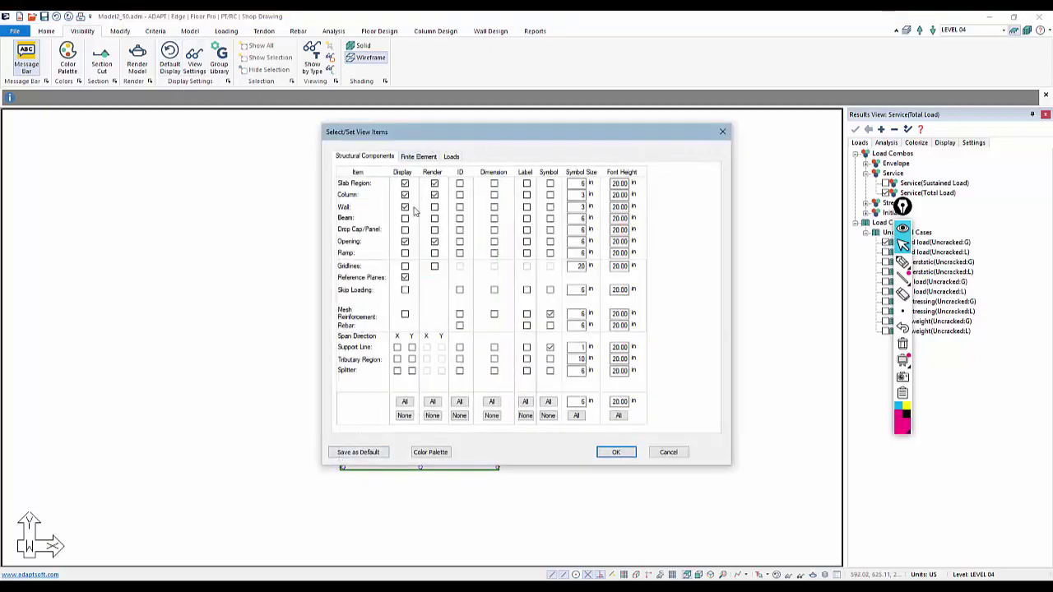
click(671, 453)
middle_drag(454, 324, 606, 309)
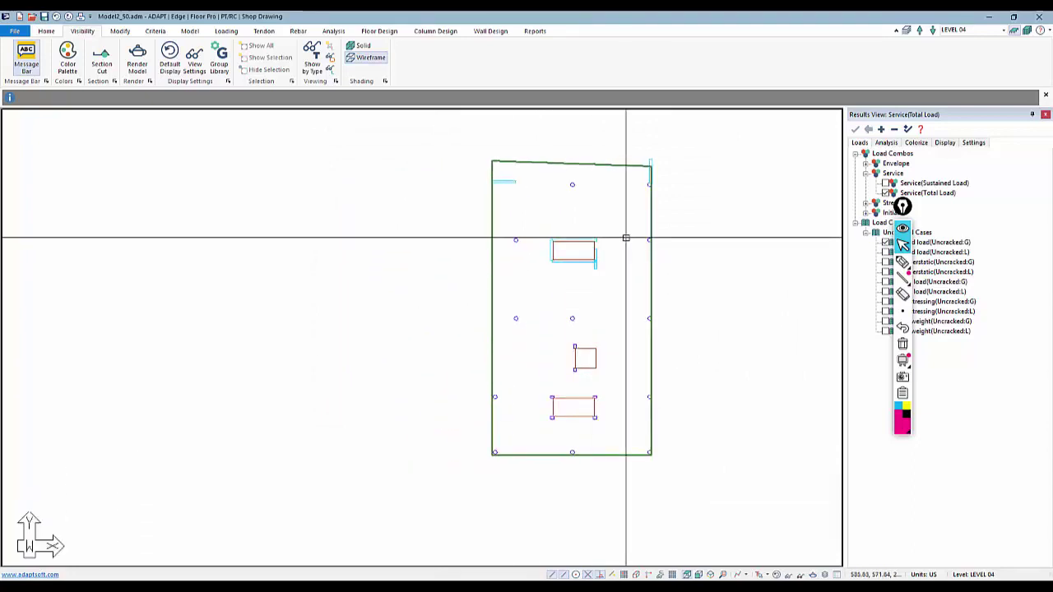
middle_drag(620, 287, 546, 287)
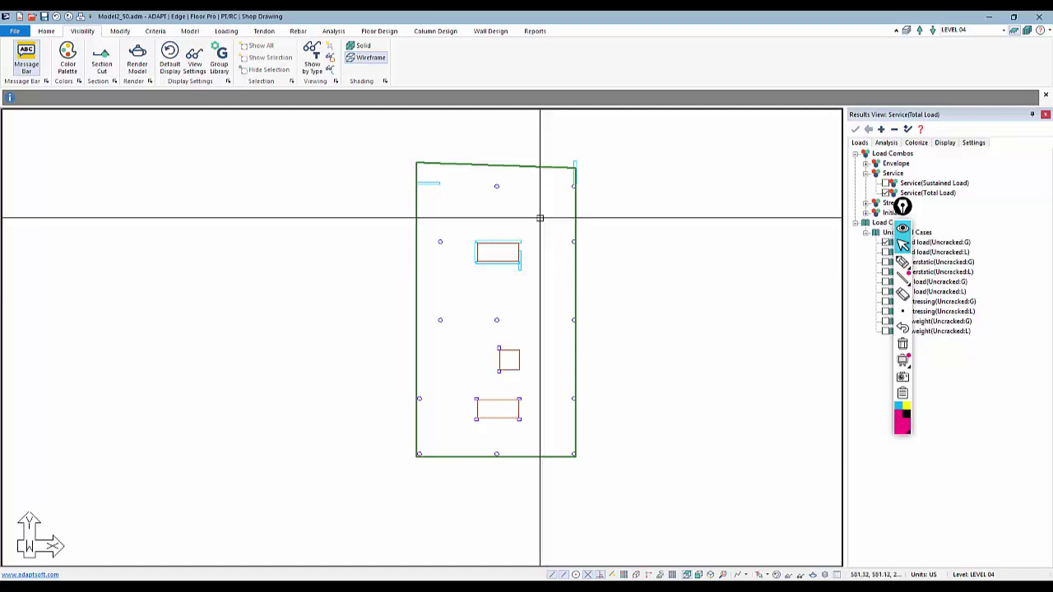
drag(902, 206, 1035, 362)
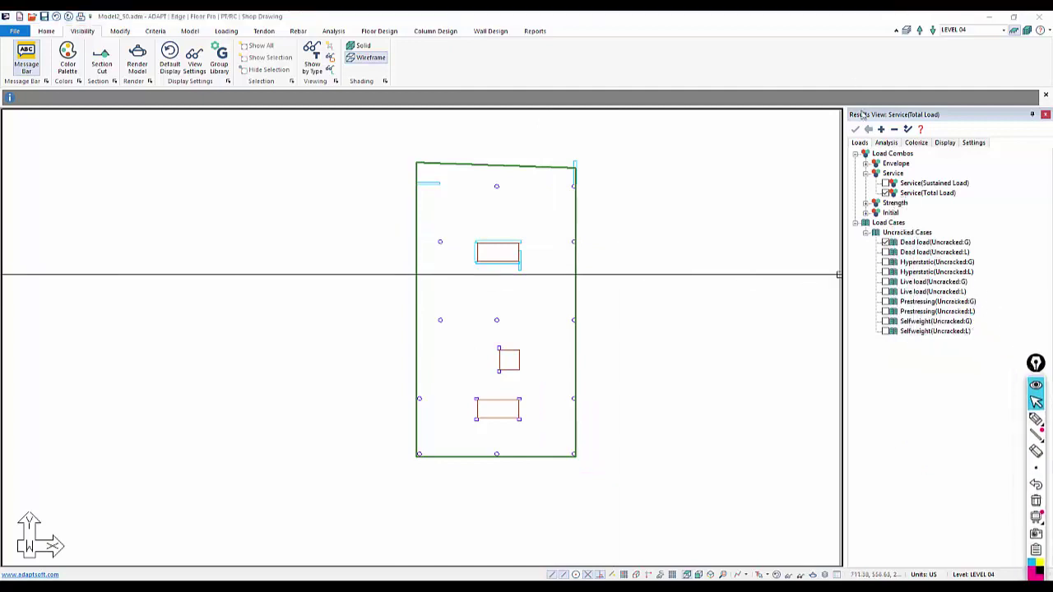
In the two-way shear design options, set the preferred stud diameter to 0.75 in and limit rail spacing to 2 x effective depth
click(379, 32)
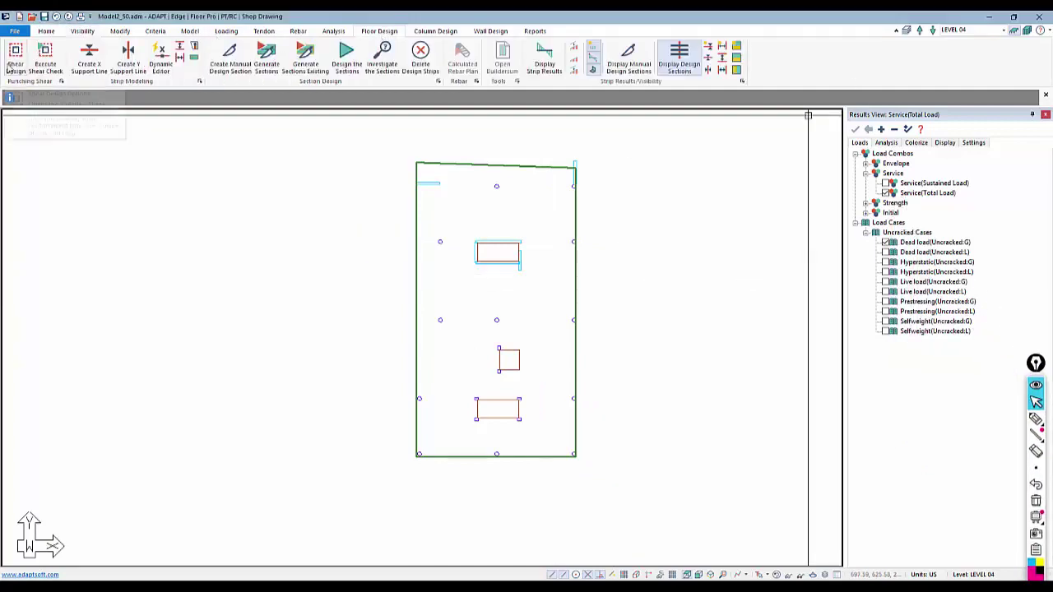
click(61, 80)
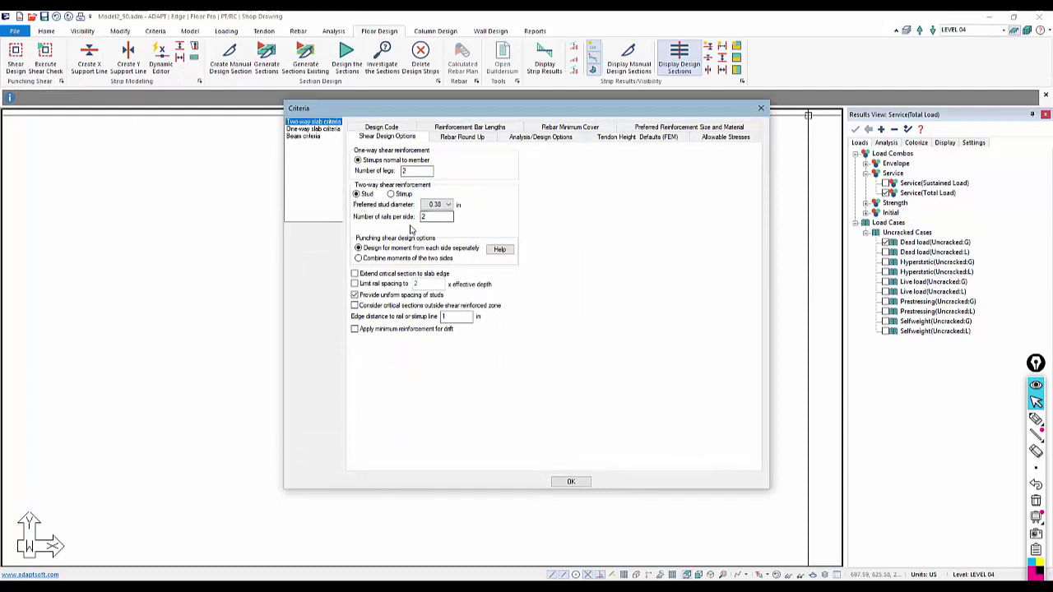
click(436, 205)
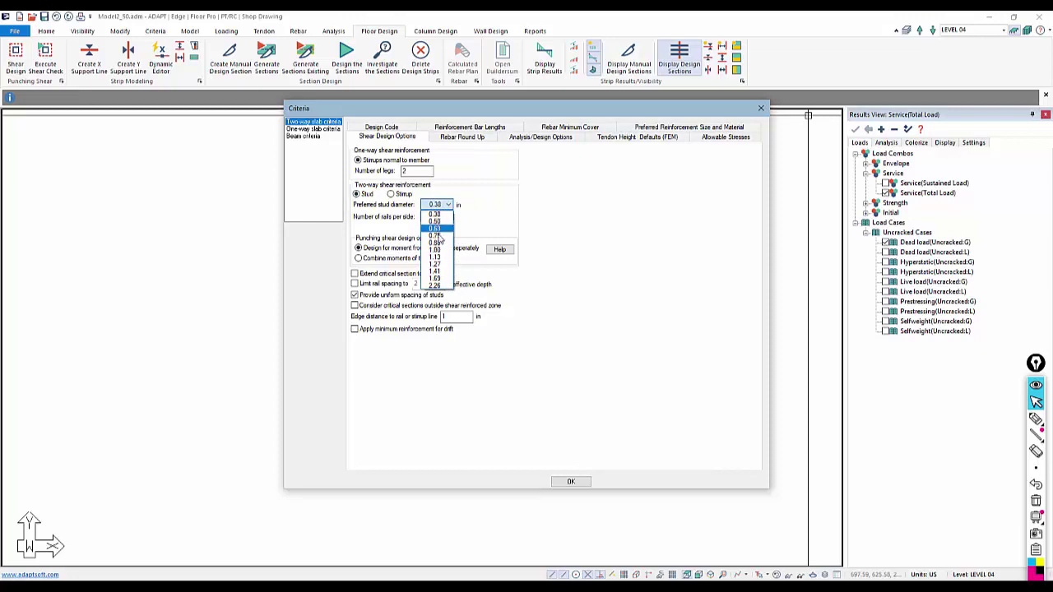
click(437, 236)
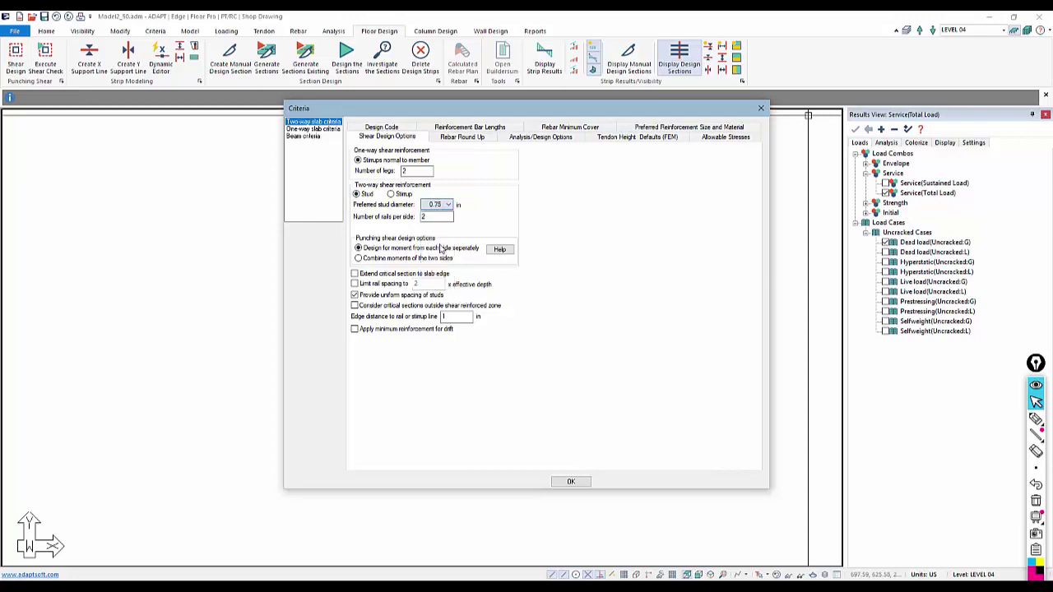
click(355, 283)
click(585, 485)
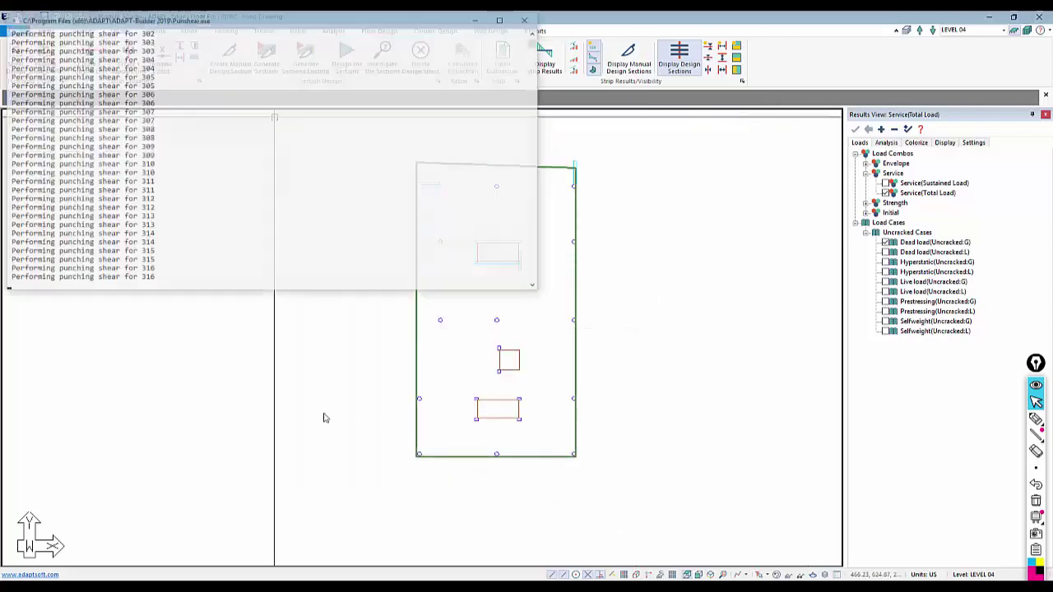
Run the punching shear check and display its stress check results for the Envelope Strength combination
click(566, 325)
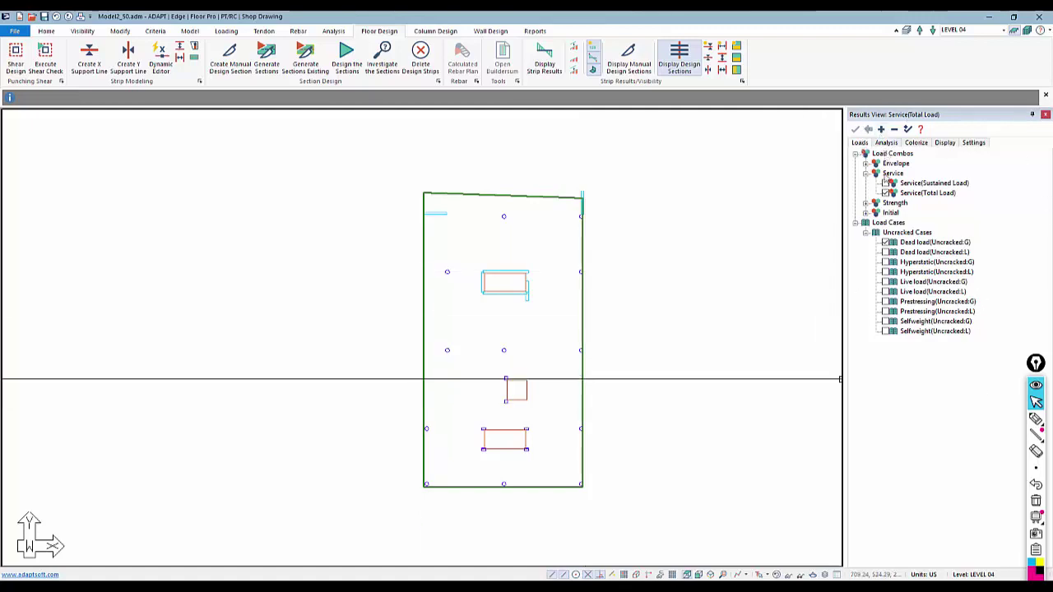
click(866, 164)
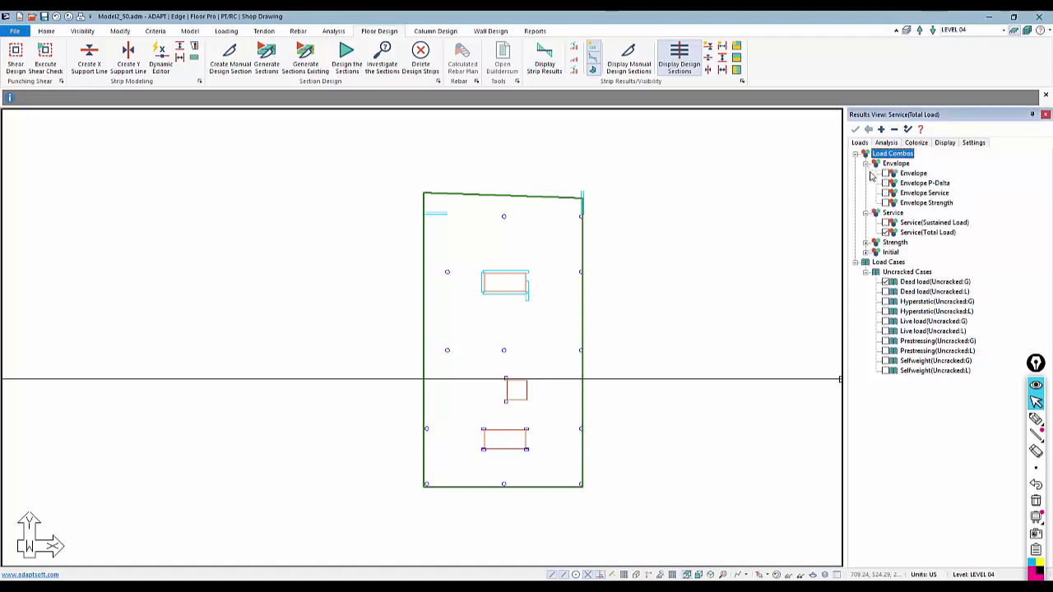
click(885, 203)
click(892, 144)
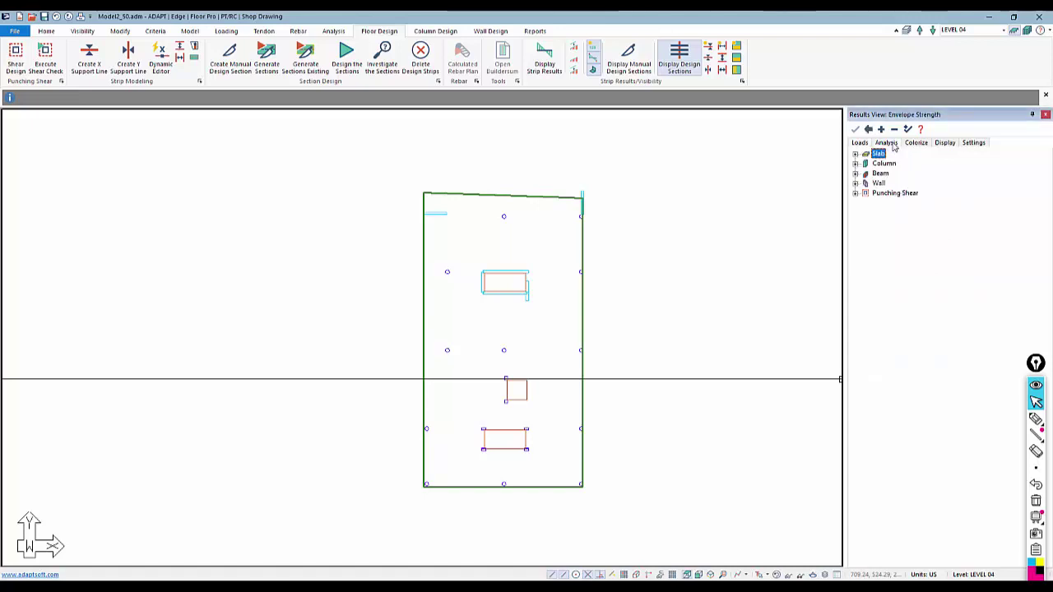
click(855, 194)
click(874, 203)
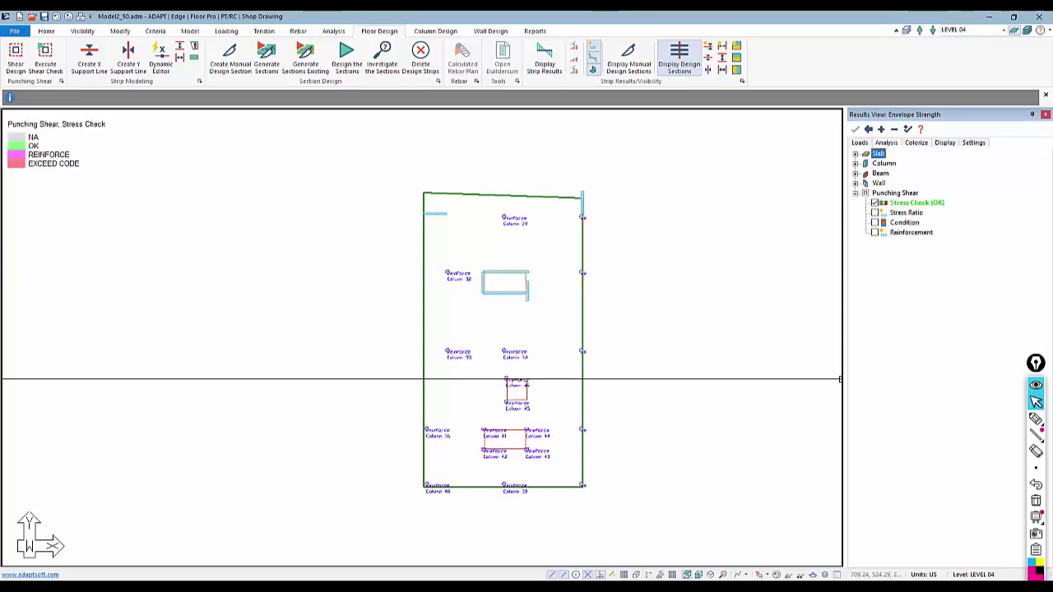
Examine the punching shear stress check labels at the interior columns and the columns along the slab's right edge
scroll(571, 435, up, 2)
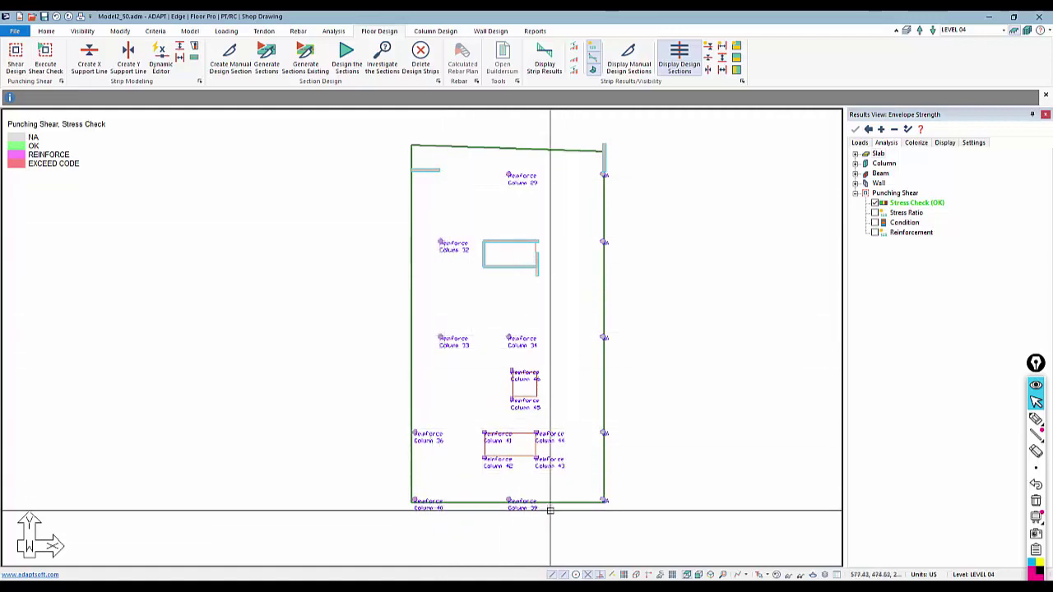
scroll(563, 509, up, 1)
scroll(613, 212, up, 8)
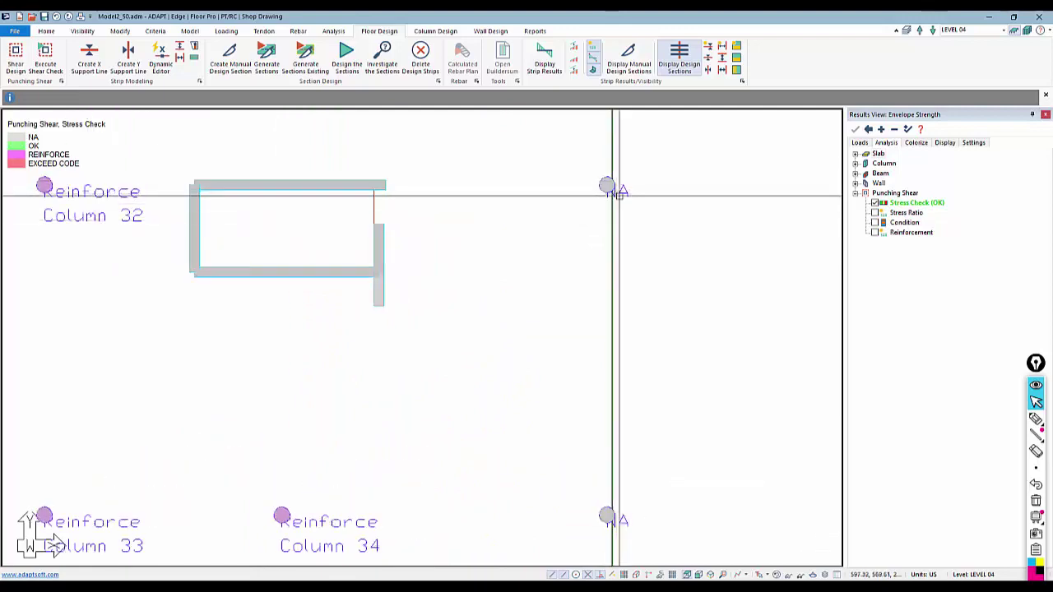
scroll(613, 205, down, 5)
scroll(608, 338, down, 3)
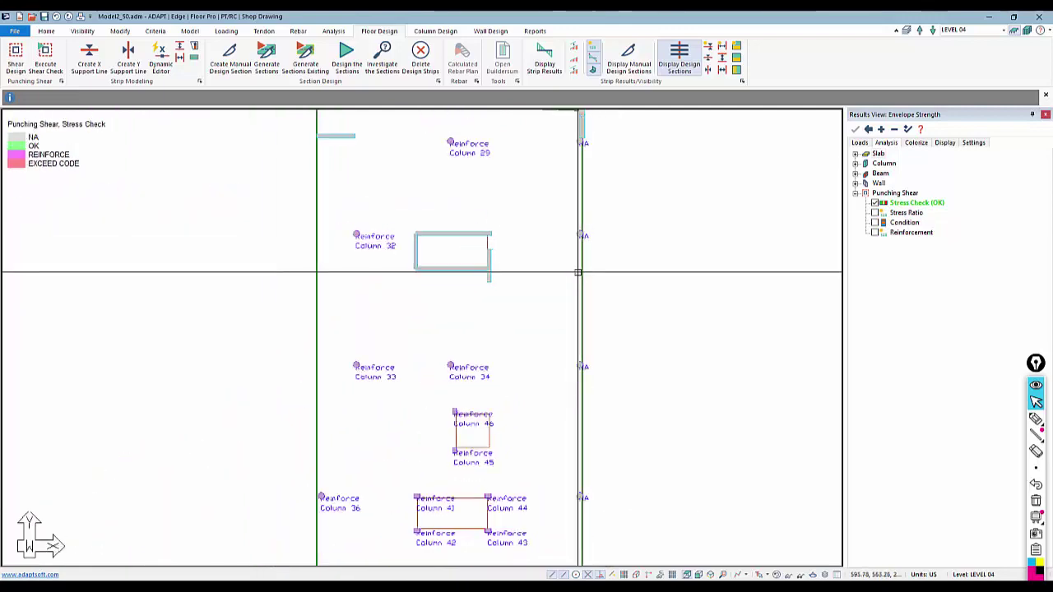
Move the slab's upper-right corner vertex slightly outward, beyond the outer face of the wall and edge column
scroll(575, 174, up, 2)
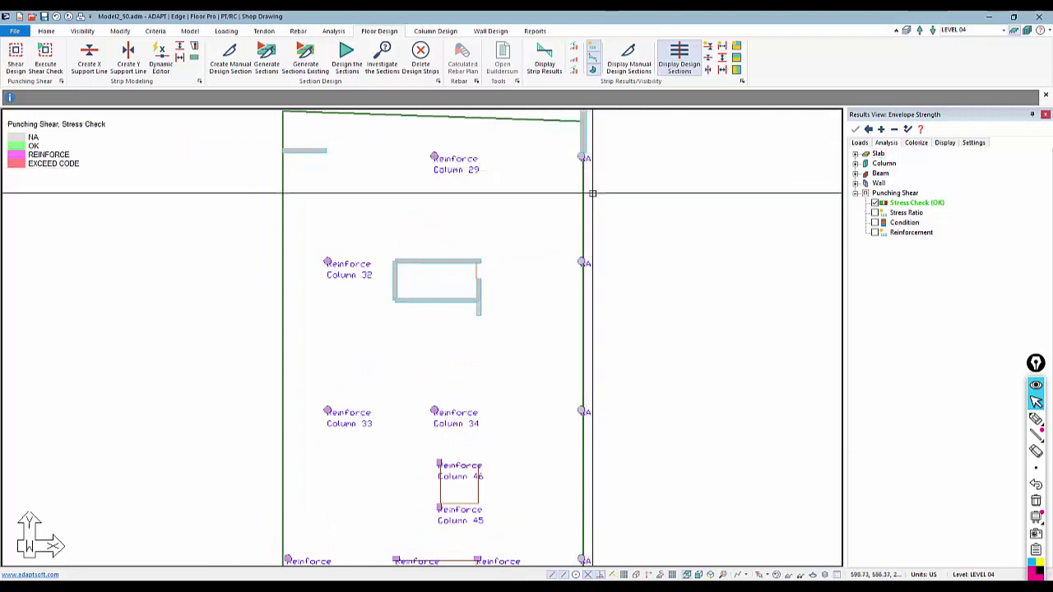
middle_drag(591, 222, 589, 247)
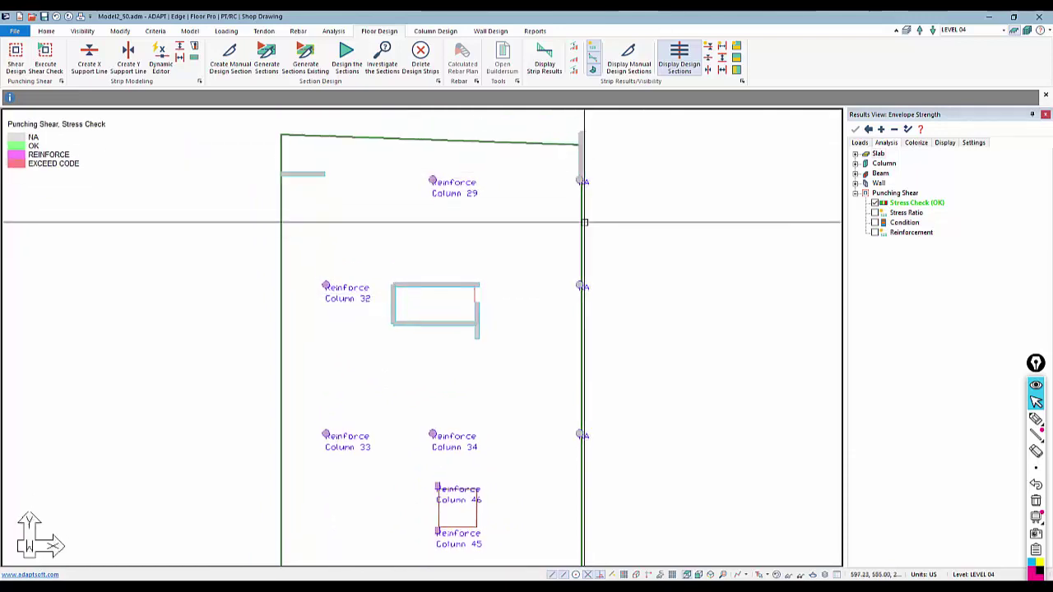
scroll(579, 142, up, 2)
scroll(579, 144, up, 3)
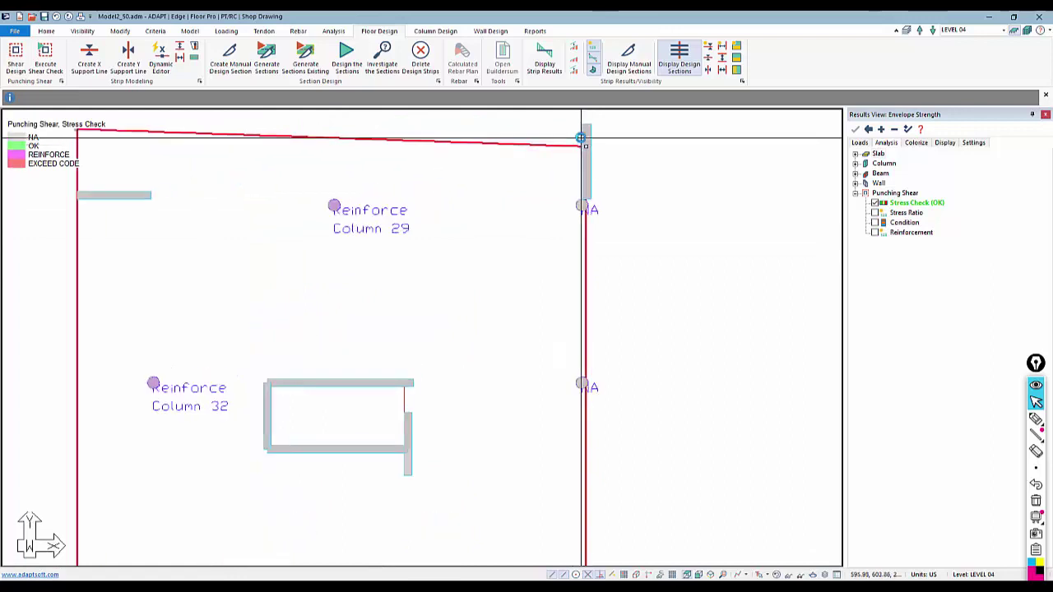
click(595, 150)
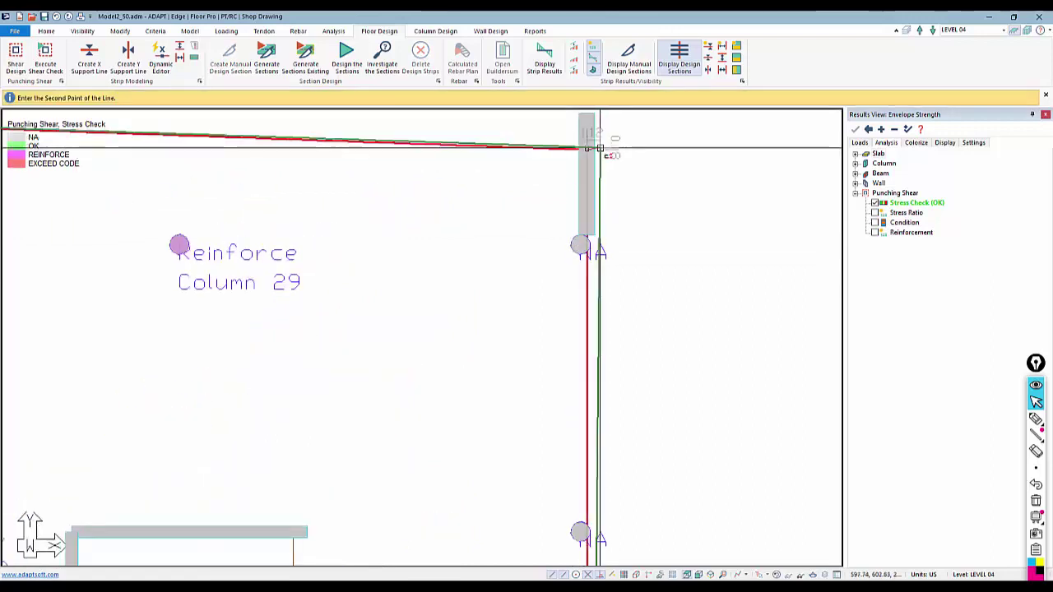
click(596, 151)
Move the slab's lower-right corner vertex slightly outward so the slab edge clears the corner column
scroll(595, 150, down, 6)
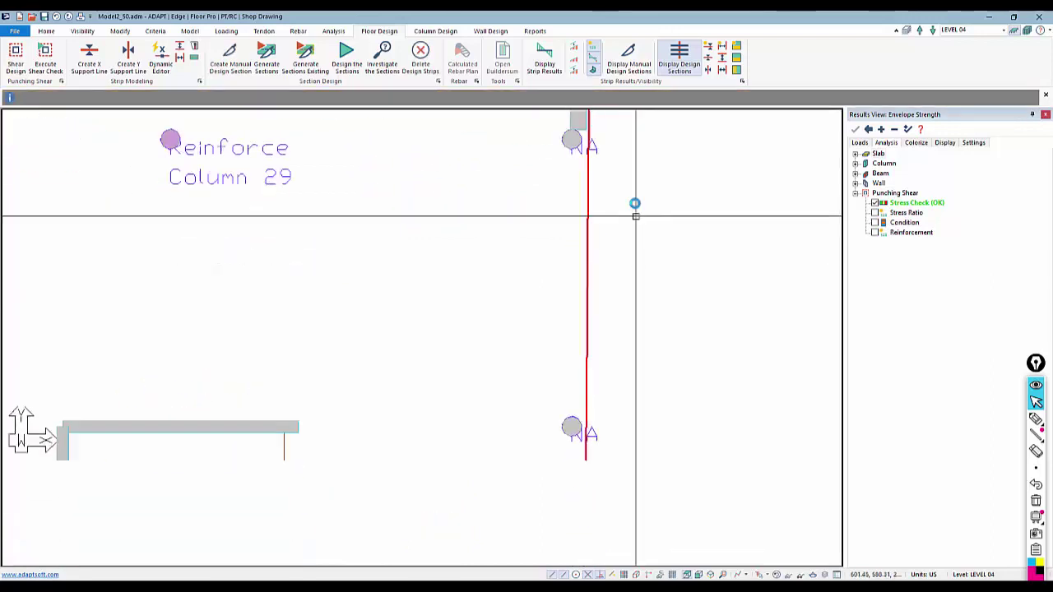
scroll(607, 499, up, 3)
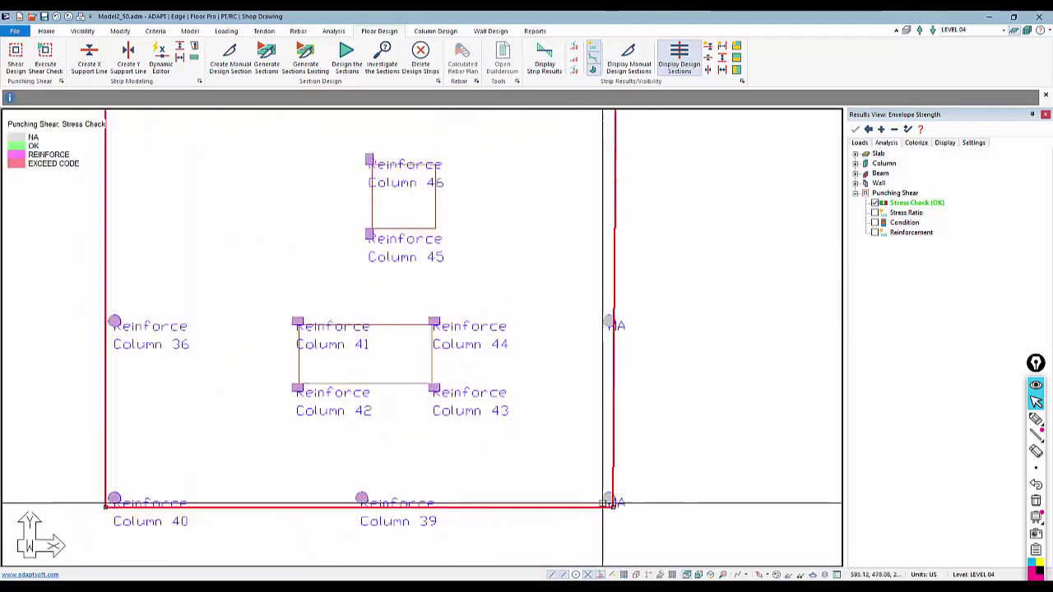
click(616, 506)
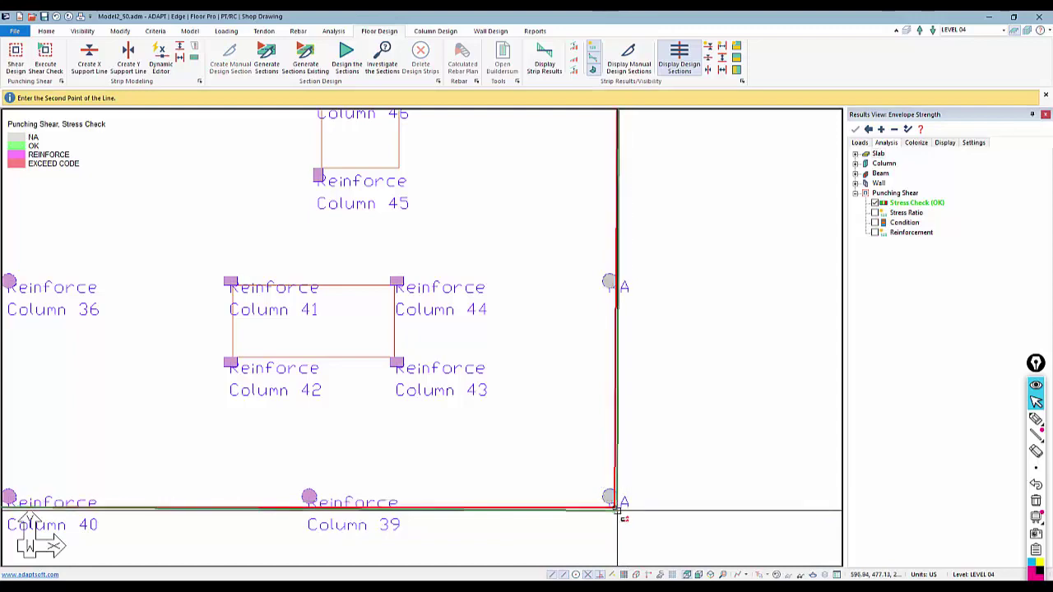
scroll(629, 509, up, 4)
scroll(622, 496, up, 3)
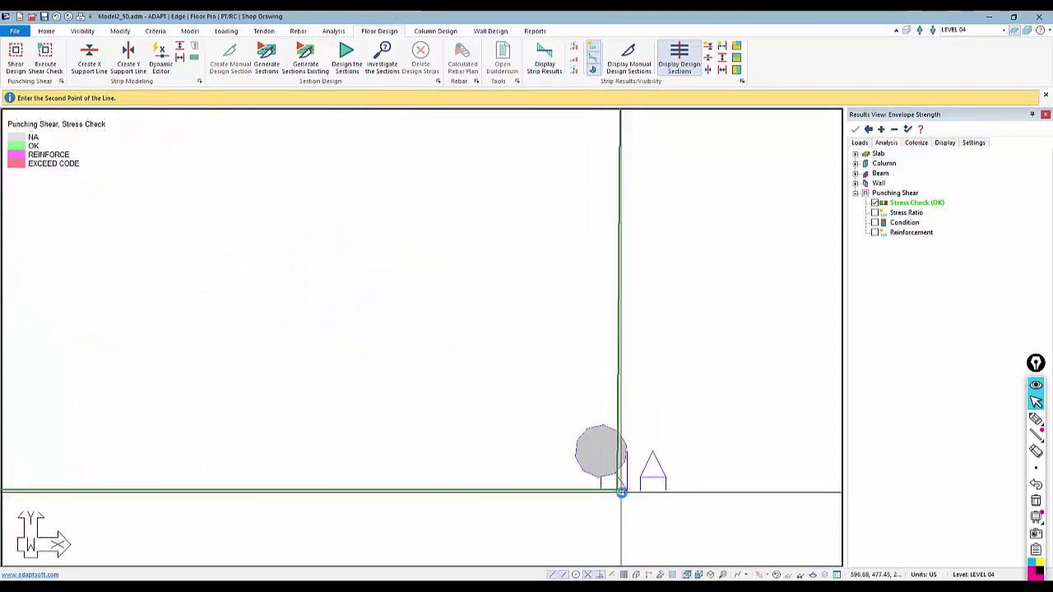
key(Escape)
scroll(638, 490, down, 6)
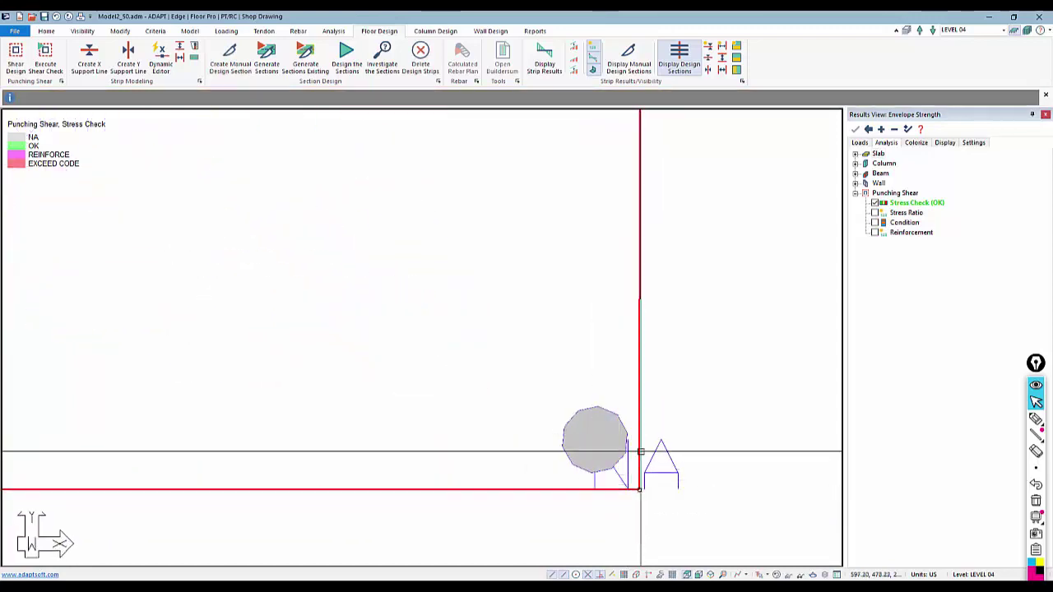
scroll(662, 518, down, 4)
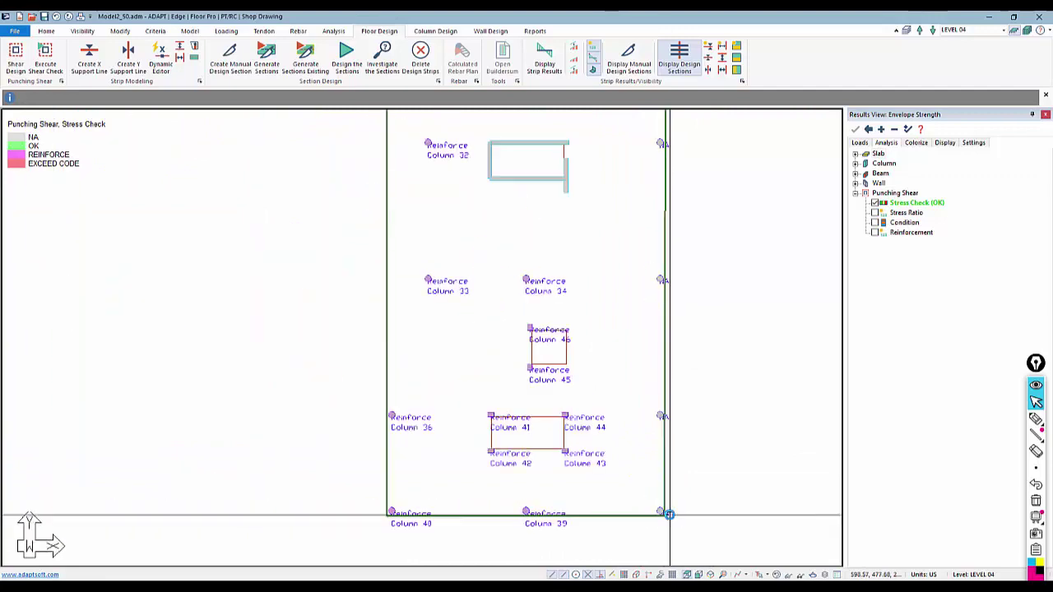
Regenerate the slab mesh with the simplified method, 3 ft sparse cells and 1.5 ft maximum node shift distance
click(335, 33)
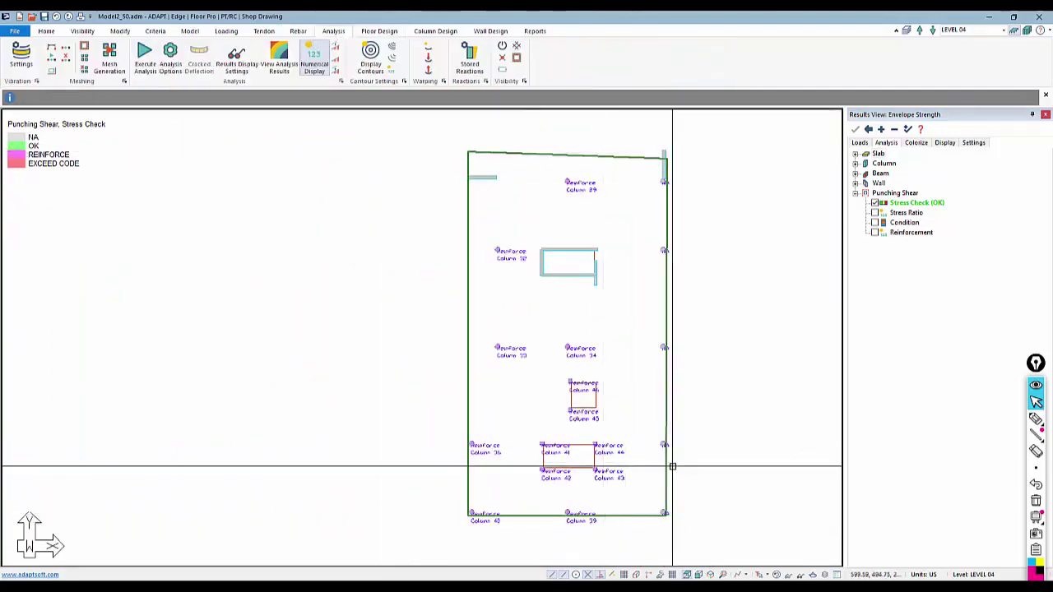
click(109, 59)
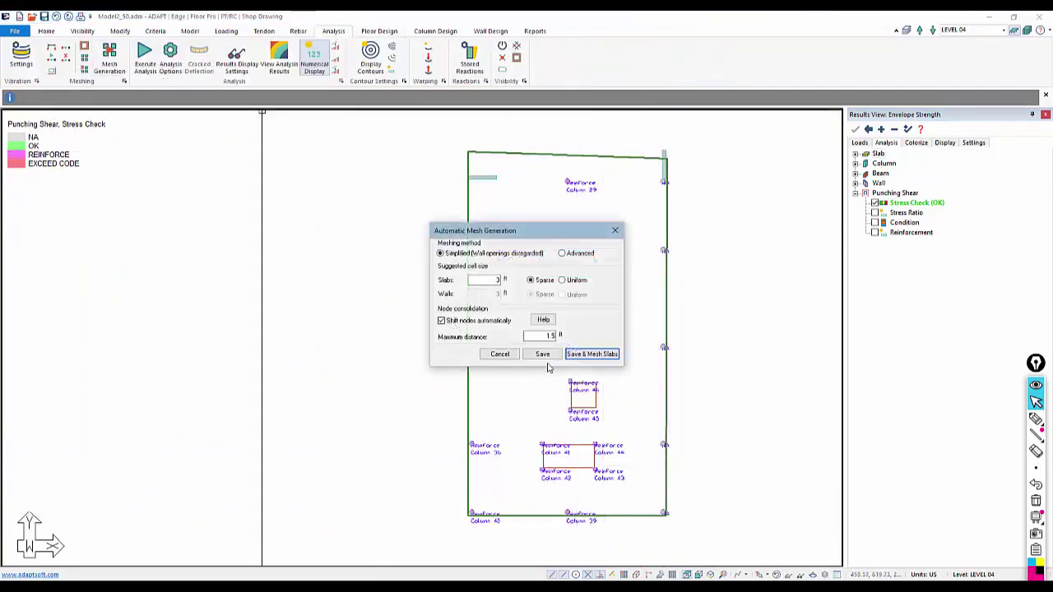
click(591, 353)
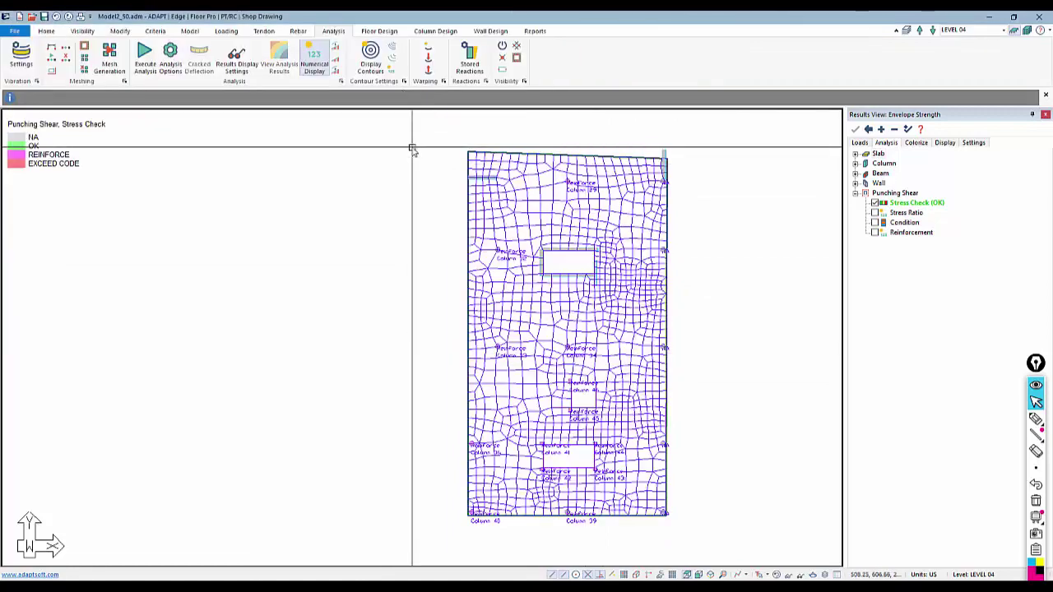
Execute the analysis on the new mesh and save the solution
click(144, 56)
click(507, 437)
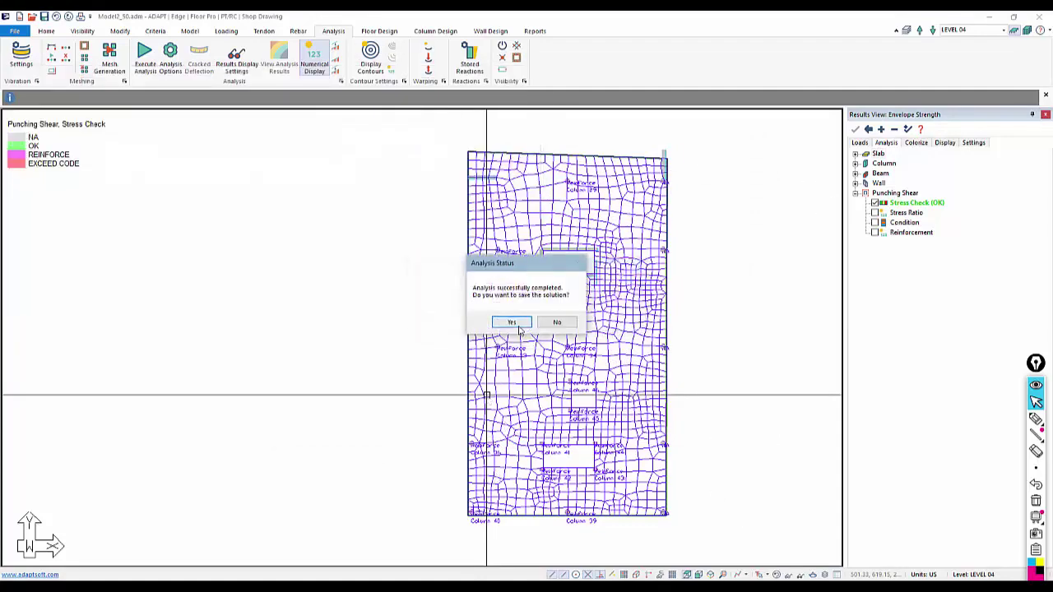
click(511, 322)
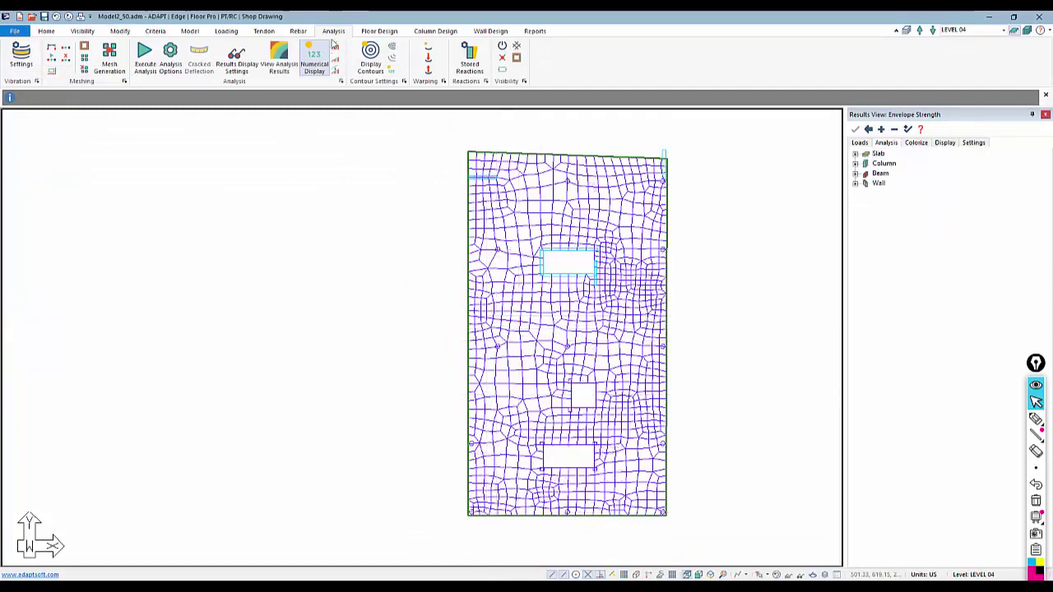
Rerun the punching shear check and display its stress check results on the slab plan
click(377, 31)
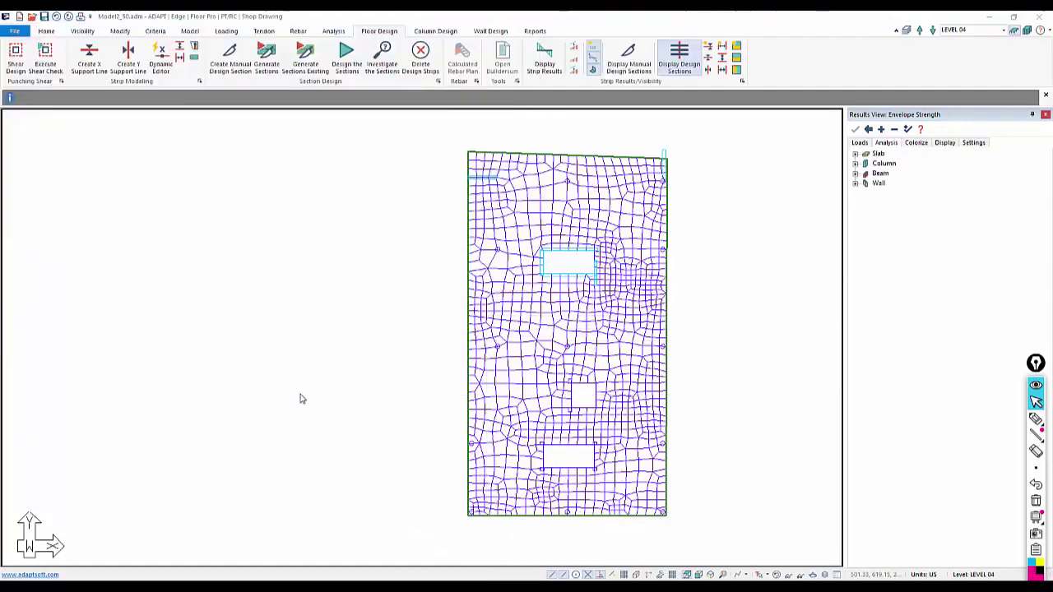
click(569, 326)
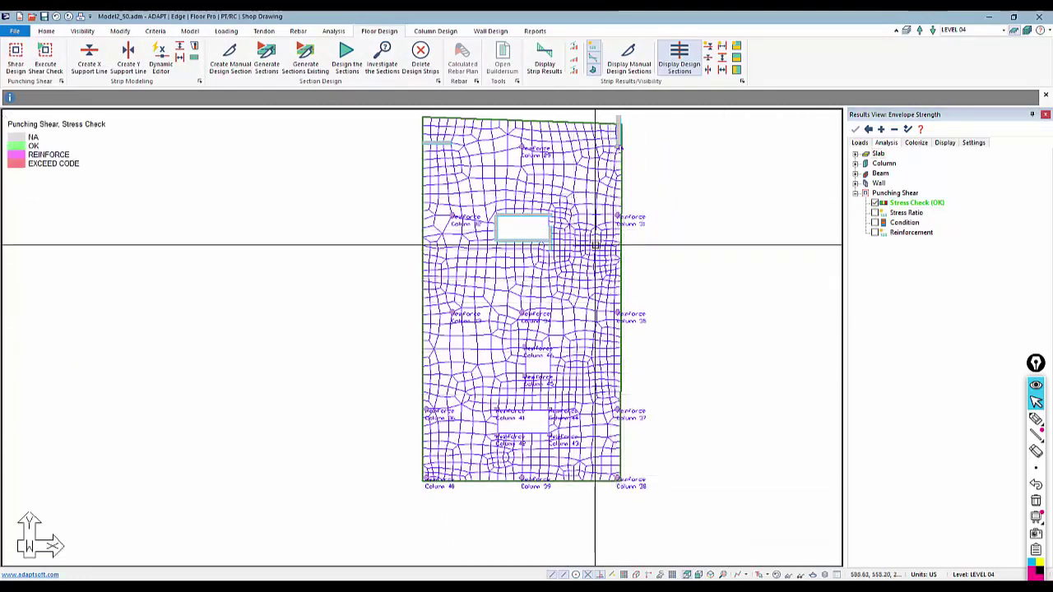
Examine the updated stress check labels along the slab's right edge, especially at the column touching the upper-right wall
scroll(601, 210, up, 1)
scroll(613, 213, up, 1)
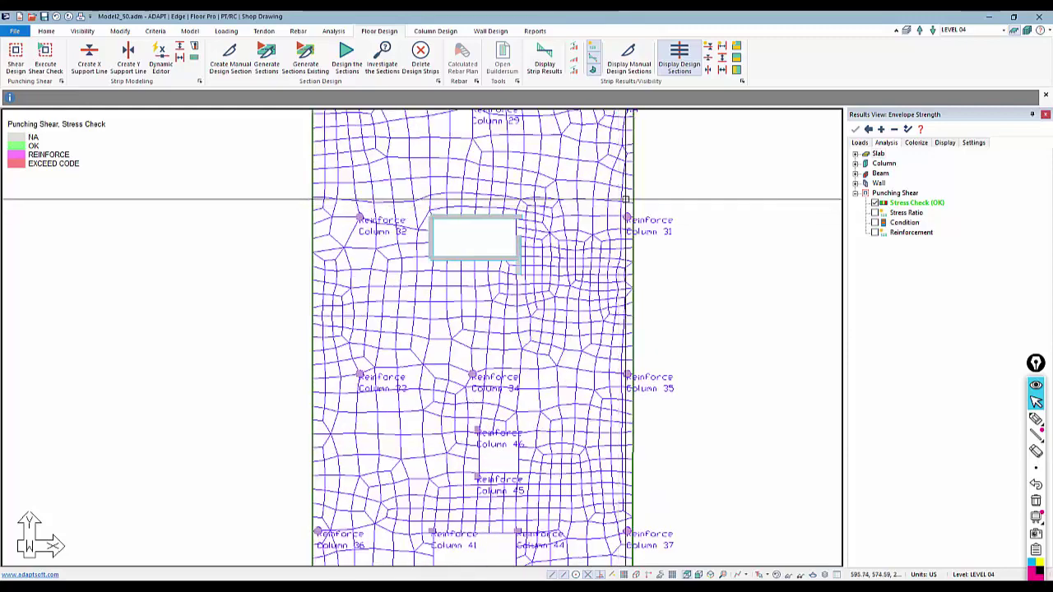
scroll(634, 275, down, 2)
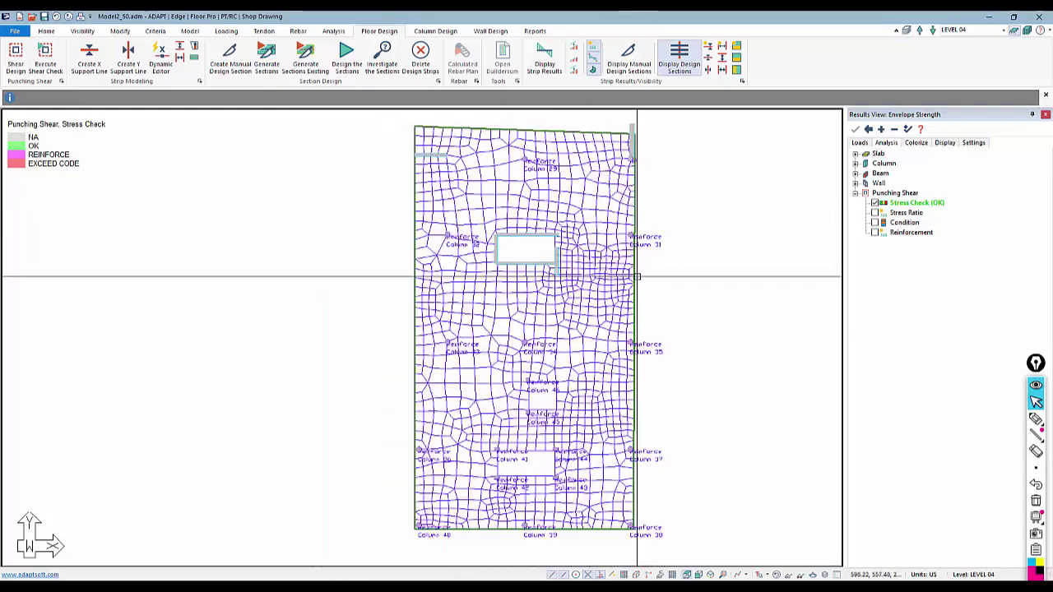
scroll(630, 164, up, 4)
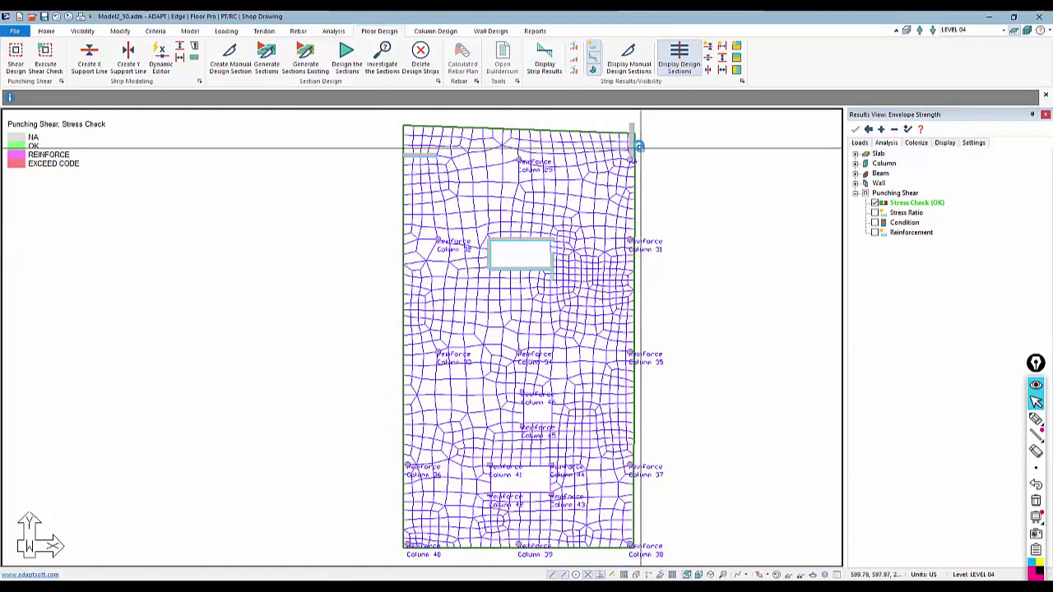
scroll(630, 176, up, 5)
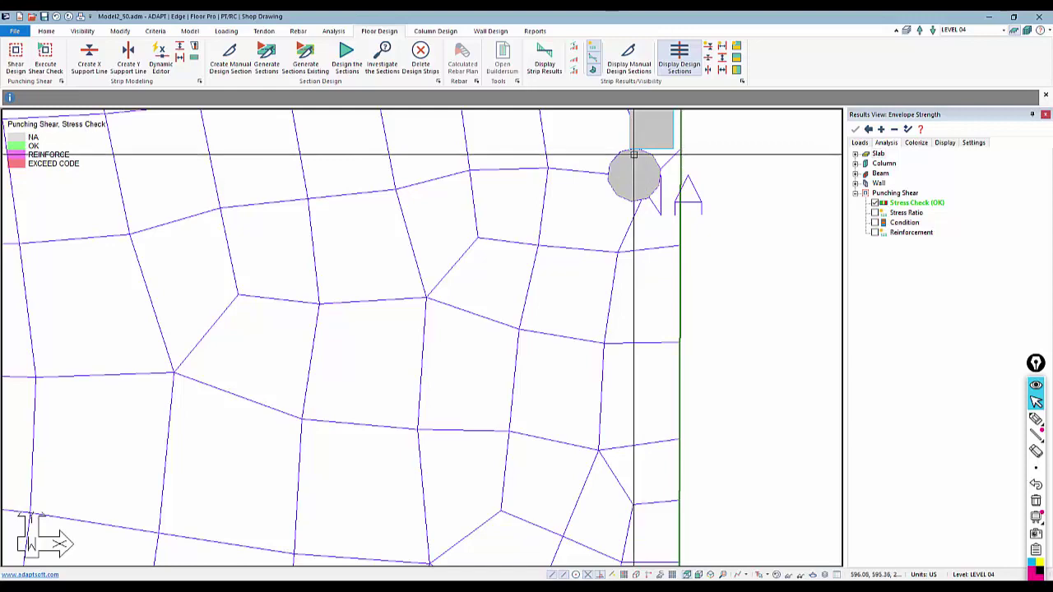
scroll(646, 304, down, 1)
scroll(646, 306, down, 1)
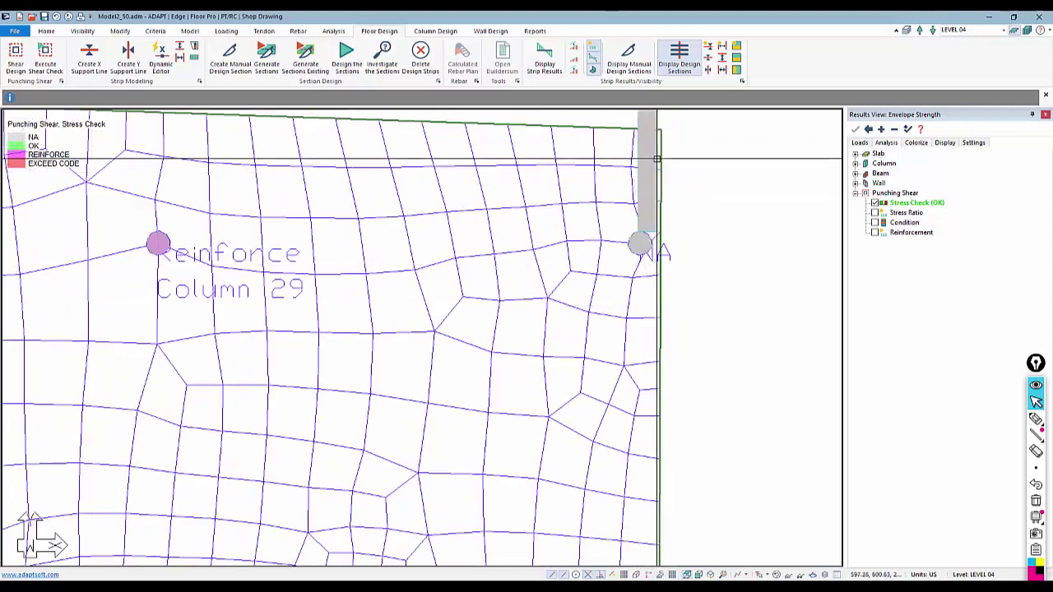
scroll(661, 154, down, 1)
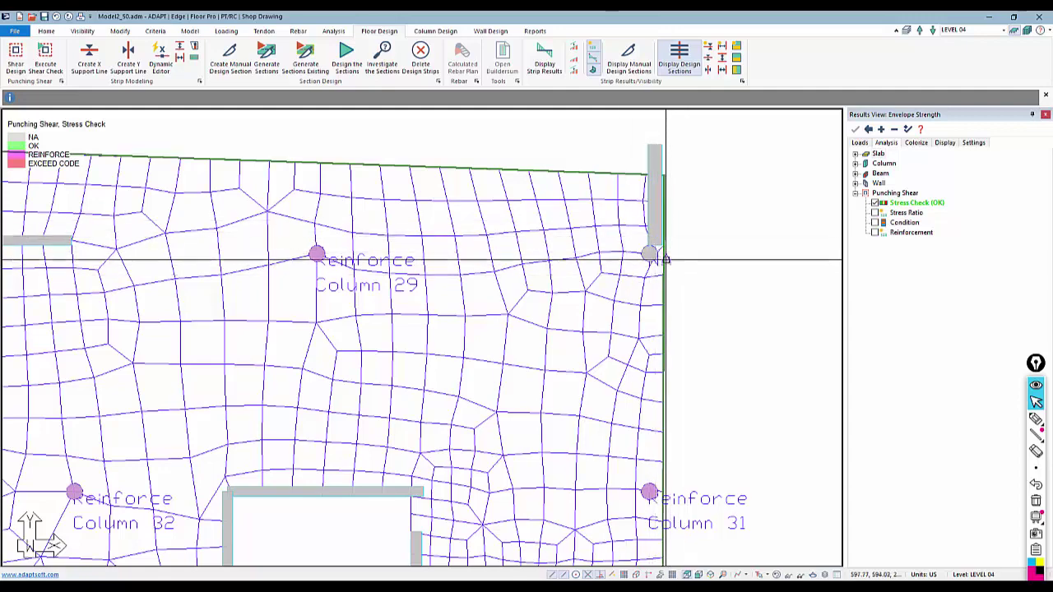
scroll(662, 253, down, 1)
scroll(617, 183, down, 1)
scroll(469, 168, down, 1)
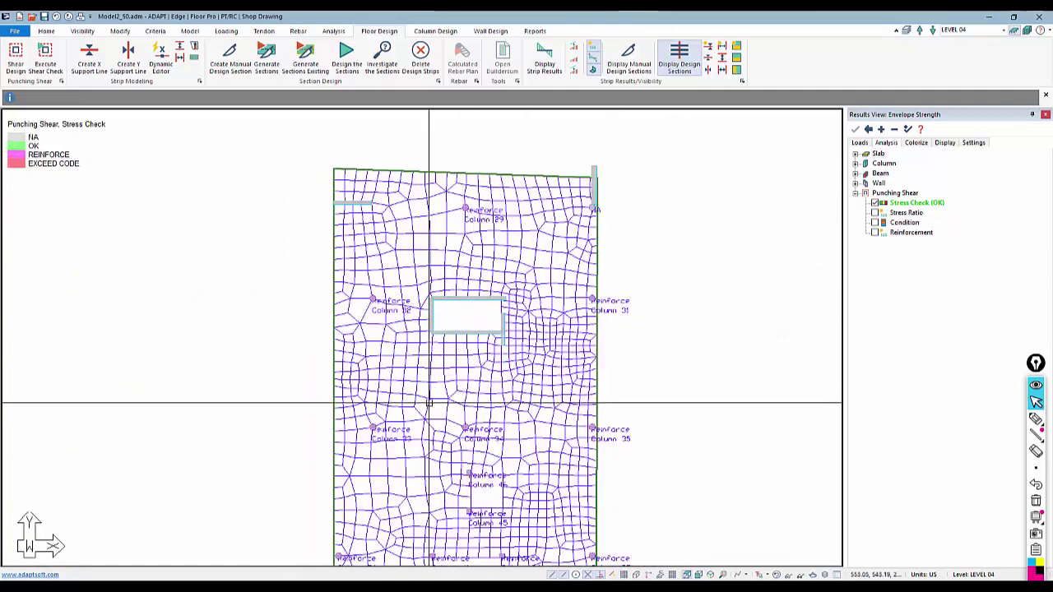
middle_drag(441, 403, 457, 321)
scroll(457, 322, down, 1)
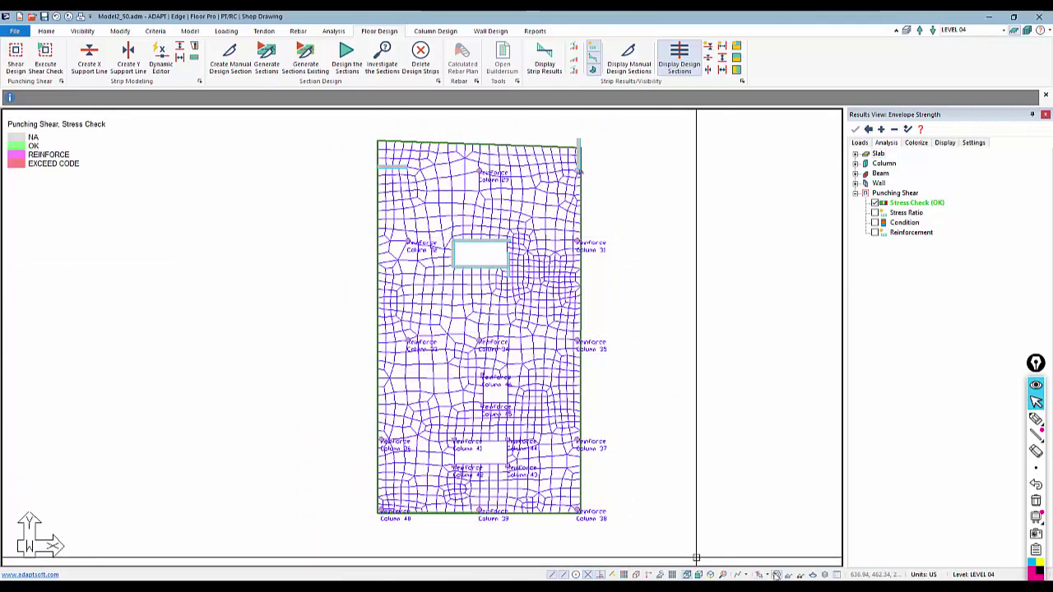
Restore the default display without the mesh and show the punching shear stress ratios at the columns
click(760, 574)
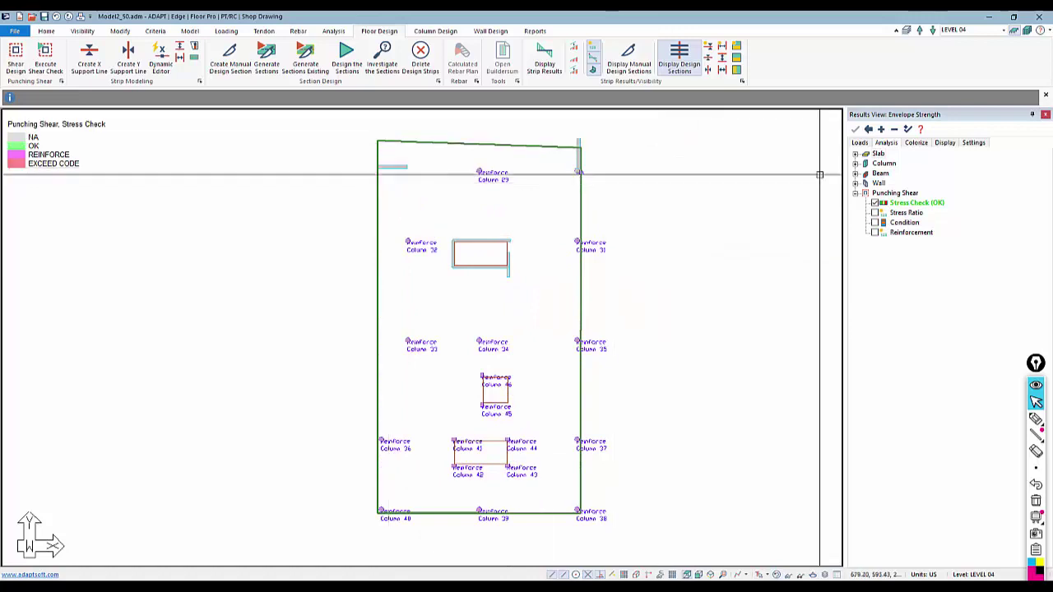
click(875, 212)
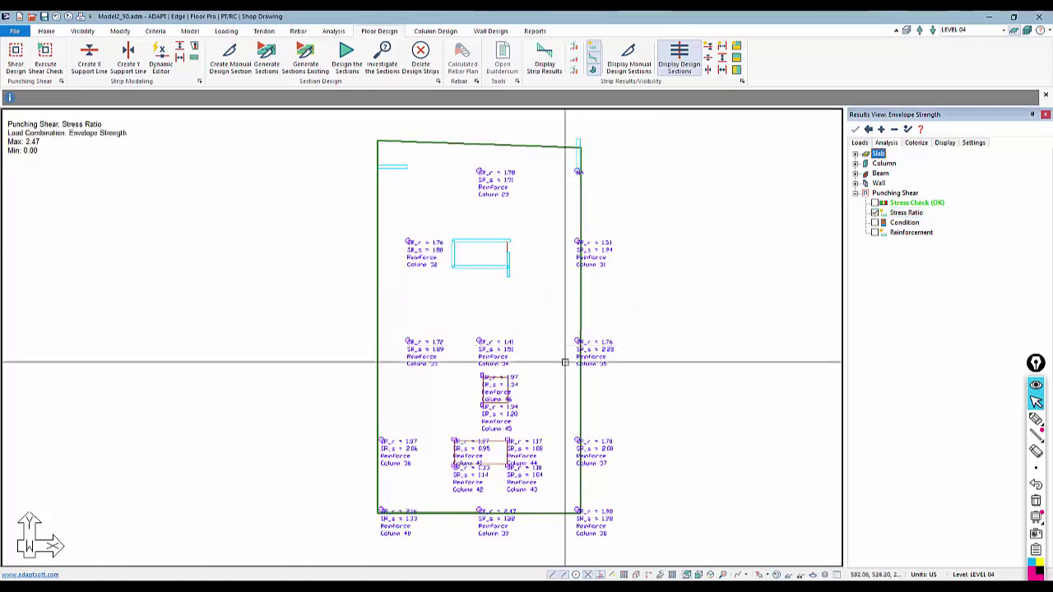
scroll(437, 325, up, 3)
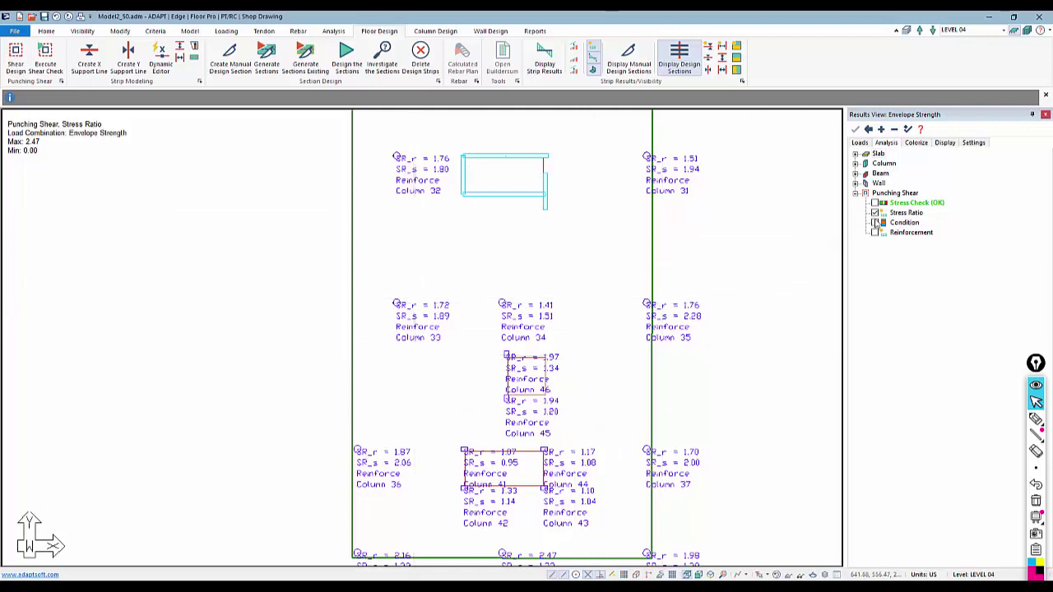
Show the punching shear condition of the columns in plan, with the columns and walls above the slab hidden
click(875, 223)
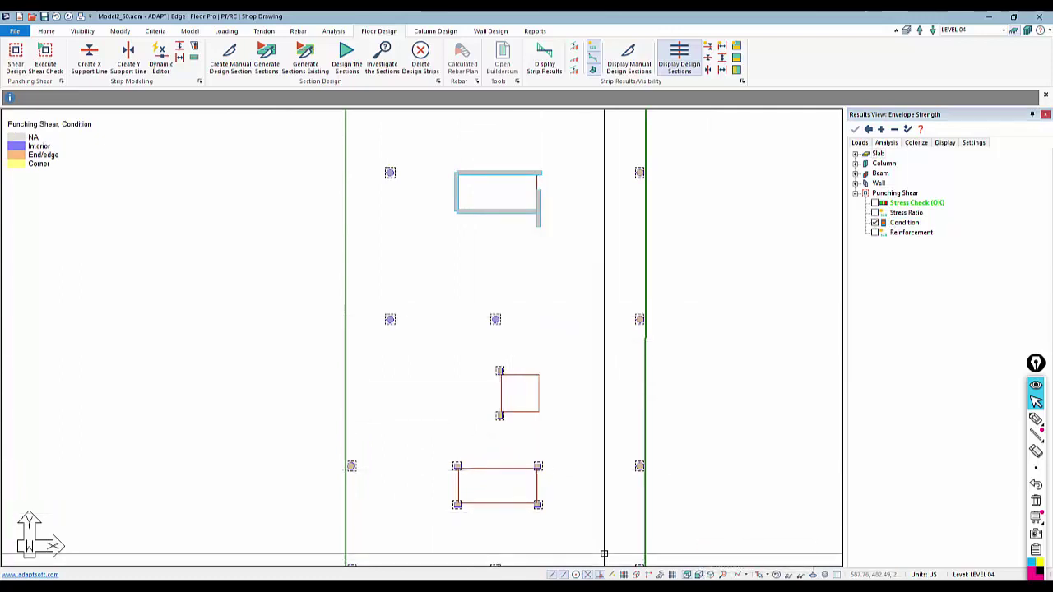
click(702, 575)
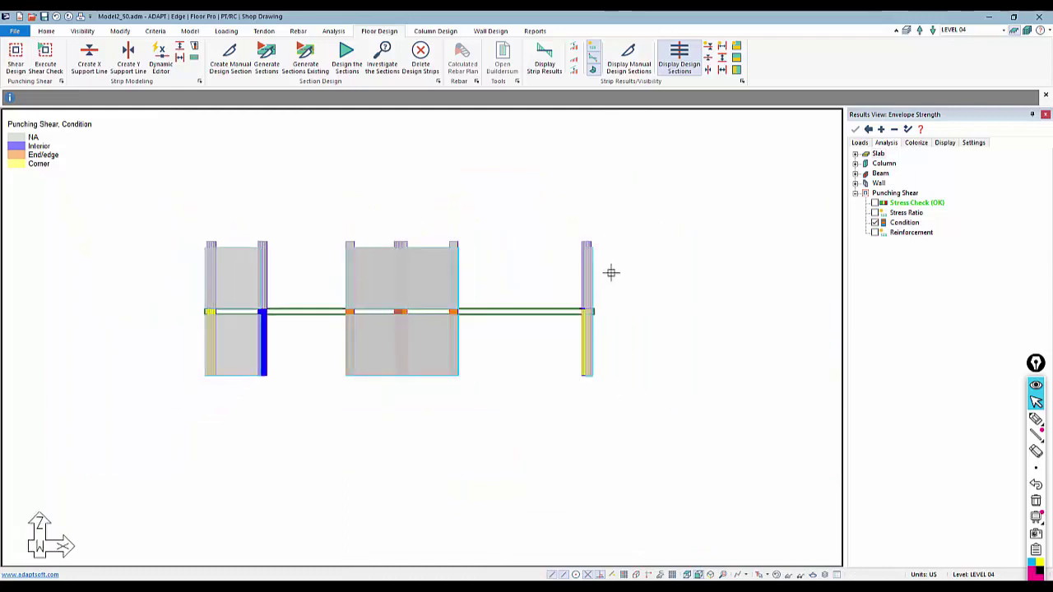
drag(664, 286, 151, 194)
right_click(292, 207)
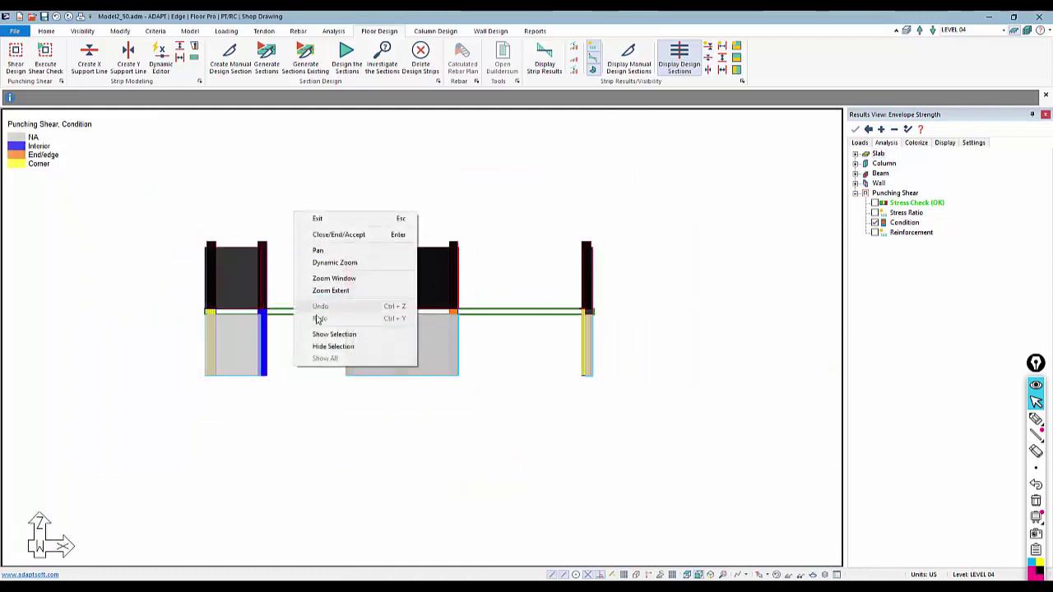
click(323, 346)
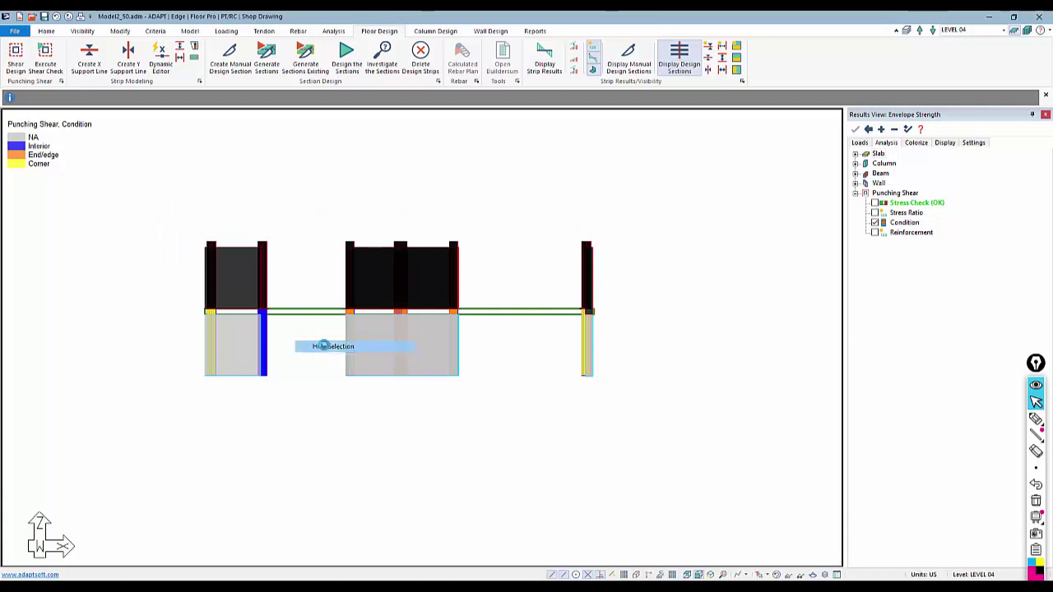
click(686, 573)
middle_drag(590, 445, 692, 448)
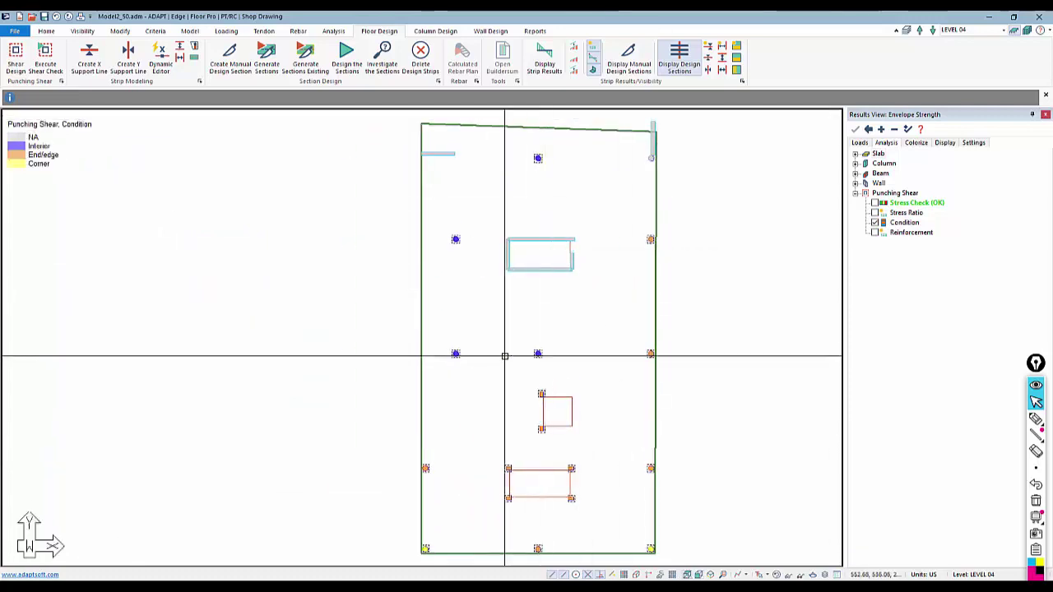
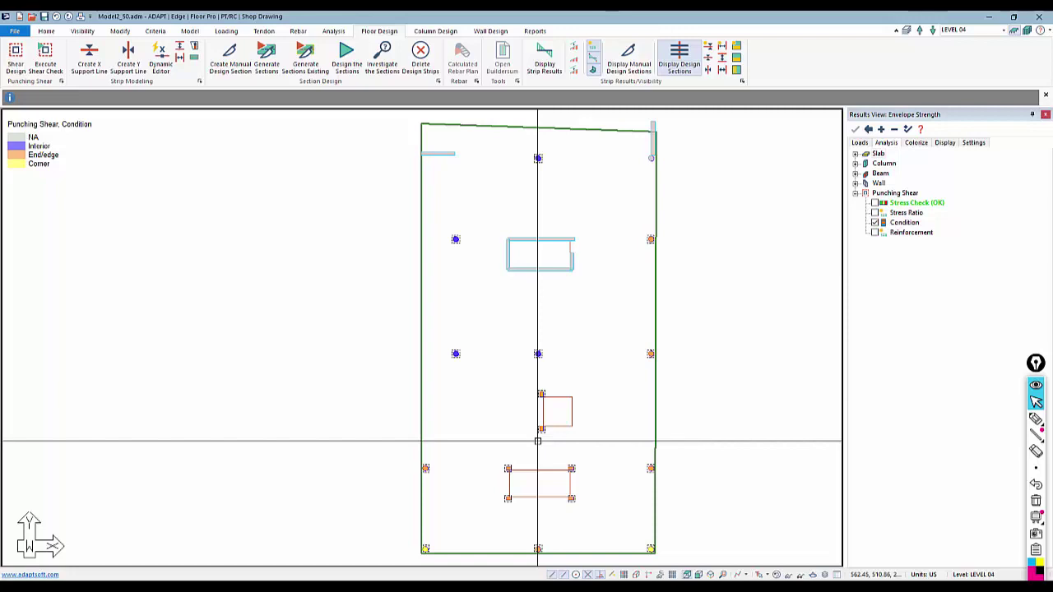
Circle the three end/edge condition columns along the slab's right edge with the annotation pen
click(1035, 419)
mouse_move(635, 243)
mouse_down()
mouse_move(666, 488)
mouse_move(648, 245)
mouse_up()
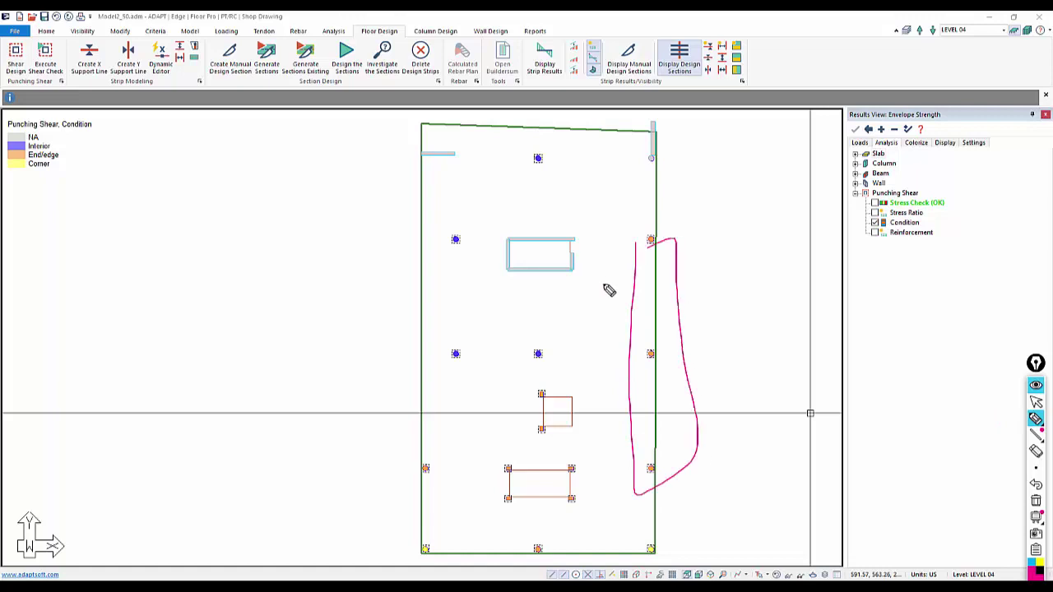
Mark sample edge, interior and corner condition columns with the annotation pen, and clear all annotations from the plan
drag(426, 475, 390, 470)
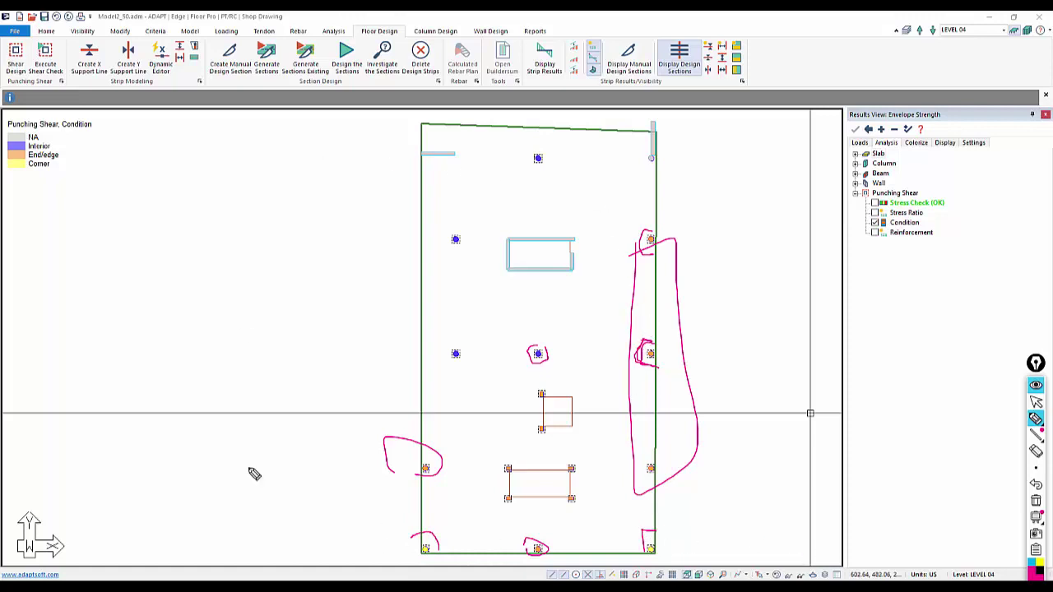
click(1035, 500)
click(1035, 400)
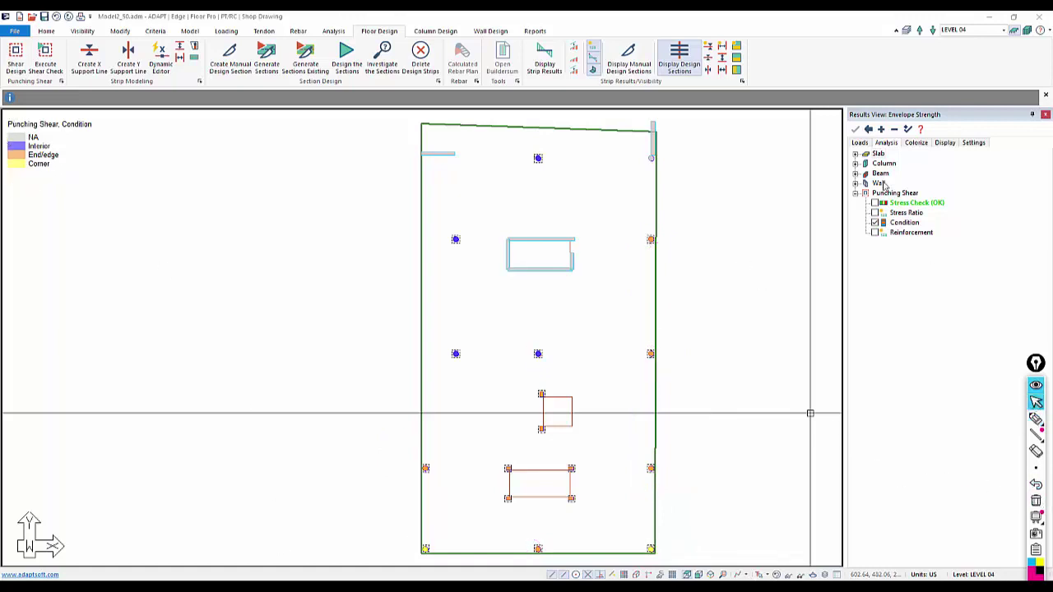
Show the punching shear reinforcement in plan and examine the stud rail callout at the uppermost interior column
click(874, 232)
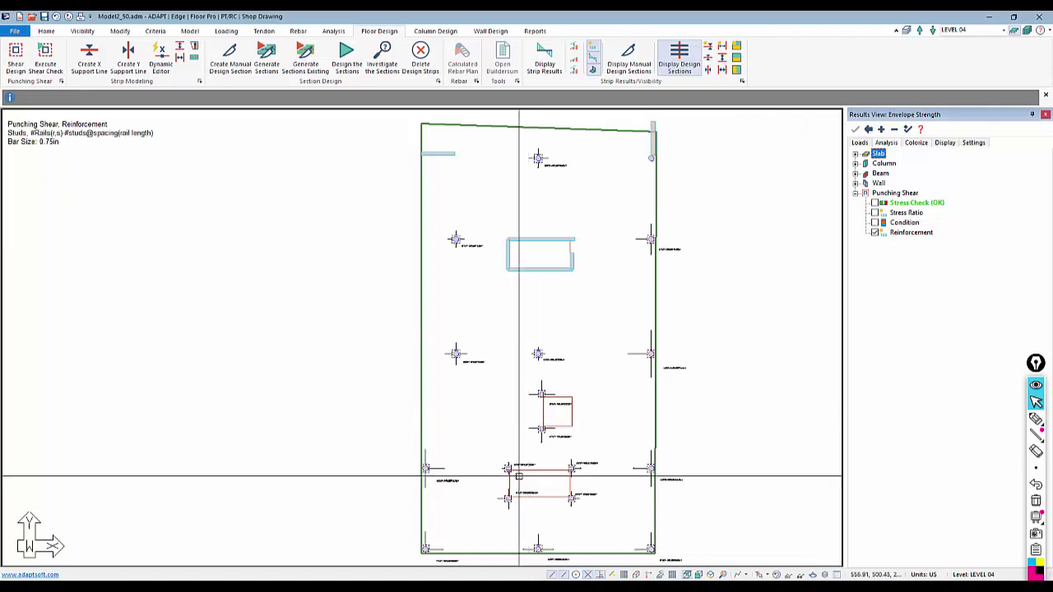
scroll(548, 184, up, 3)
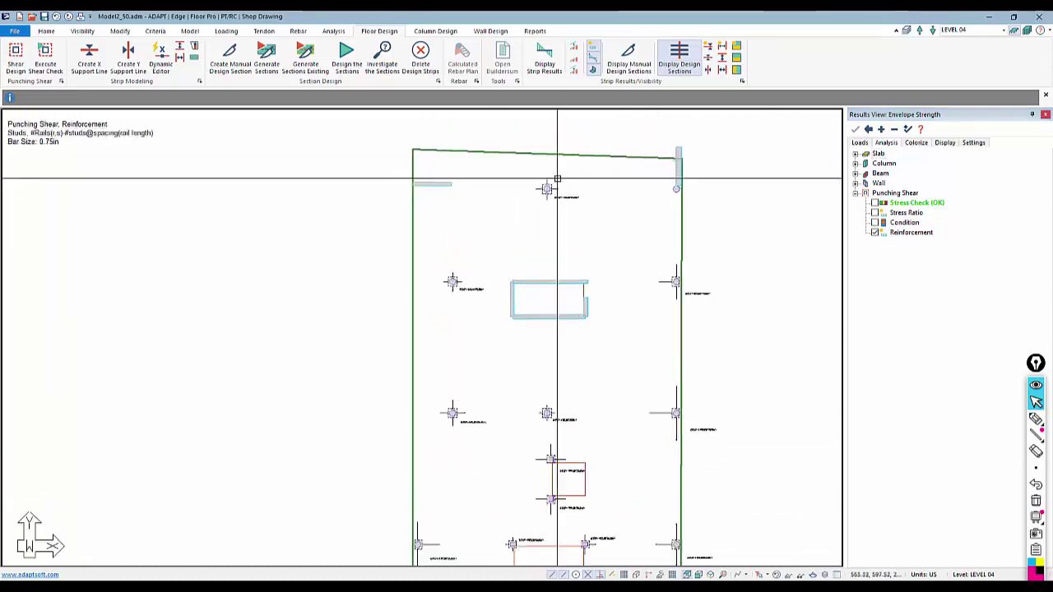
scroll(554, 175, up, 5)
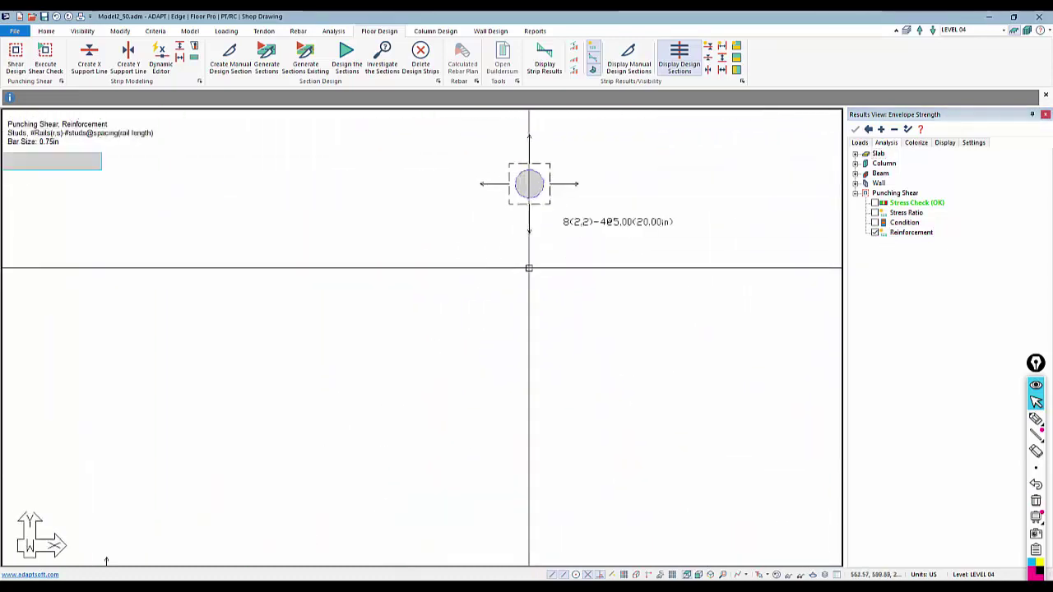
scroll(431, 258, up, 2)
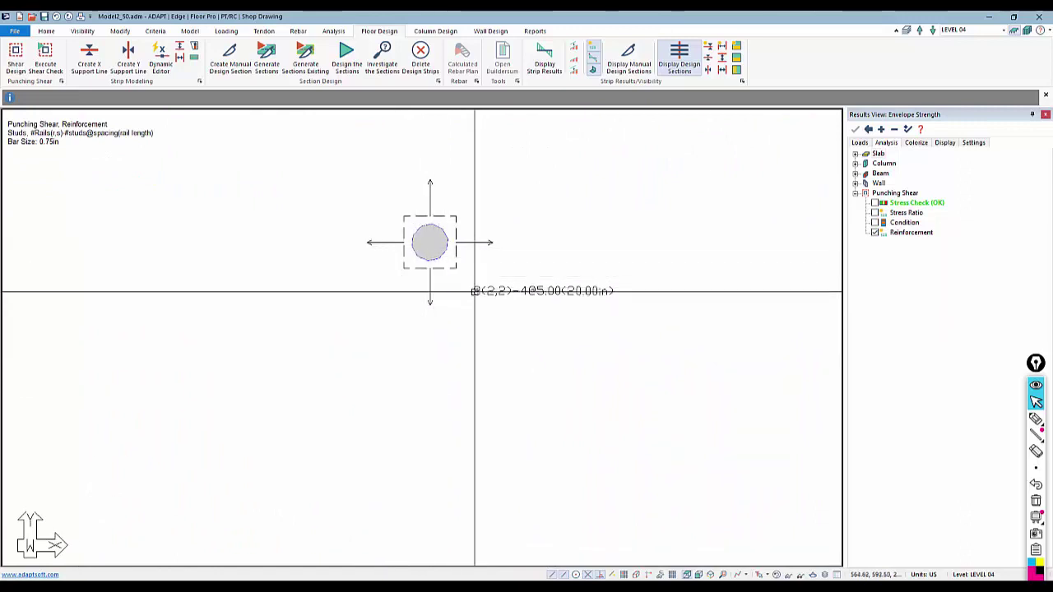
Sketch the stud rails on each side of the column, underline the 20.00in rail length, and erase the annotations
click(1036, 418)
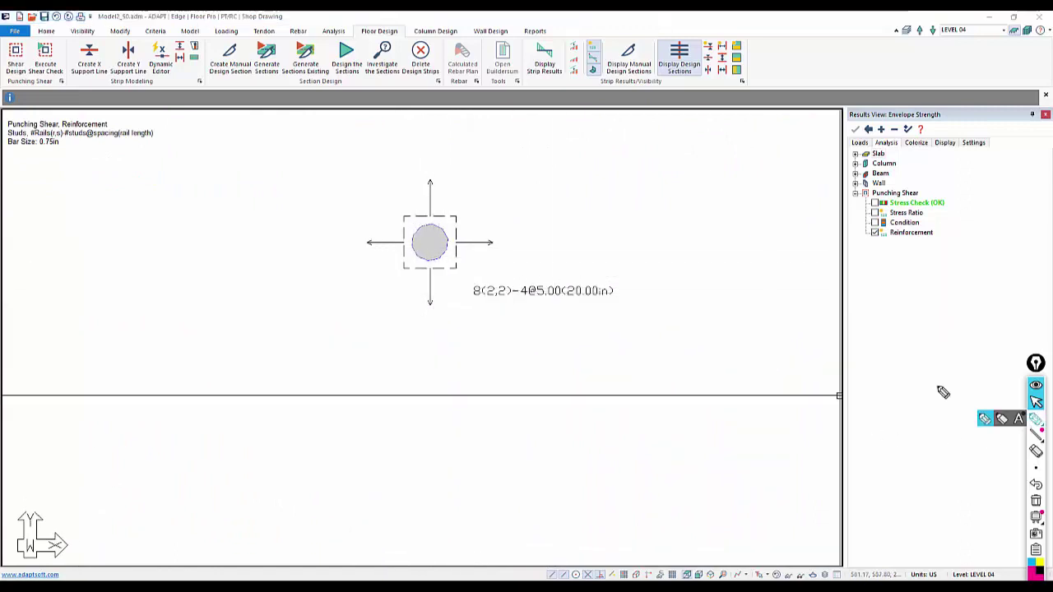
mouse_move(459, 222)
mouse_down()
mouse_move(488, 222)
mouse_move(493, 243)
mouse_up()
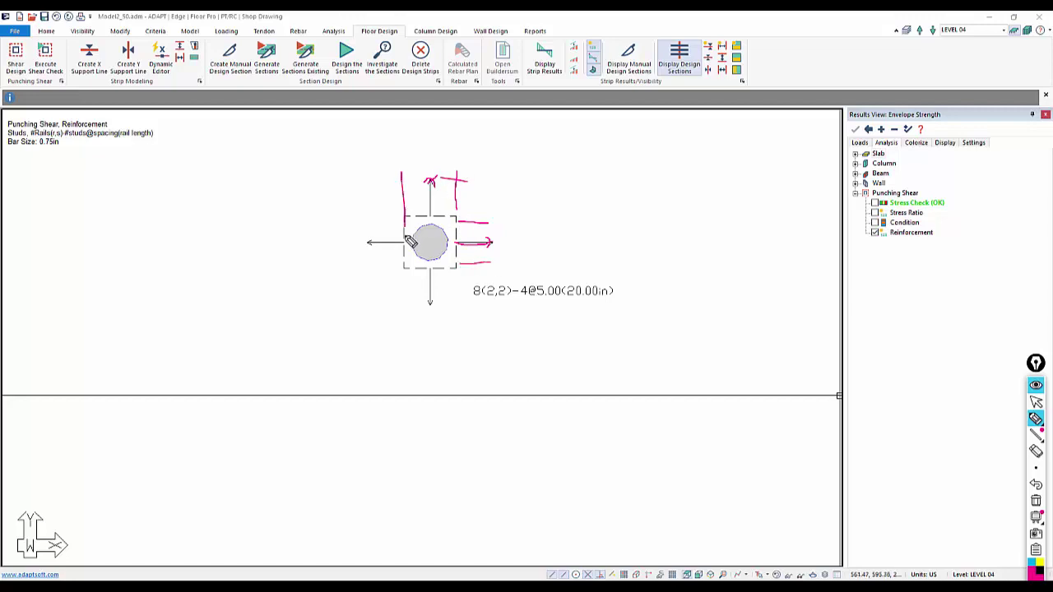
drag(410, 230, 355, 228)
drag(394, 263, 336, 264)
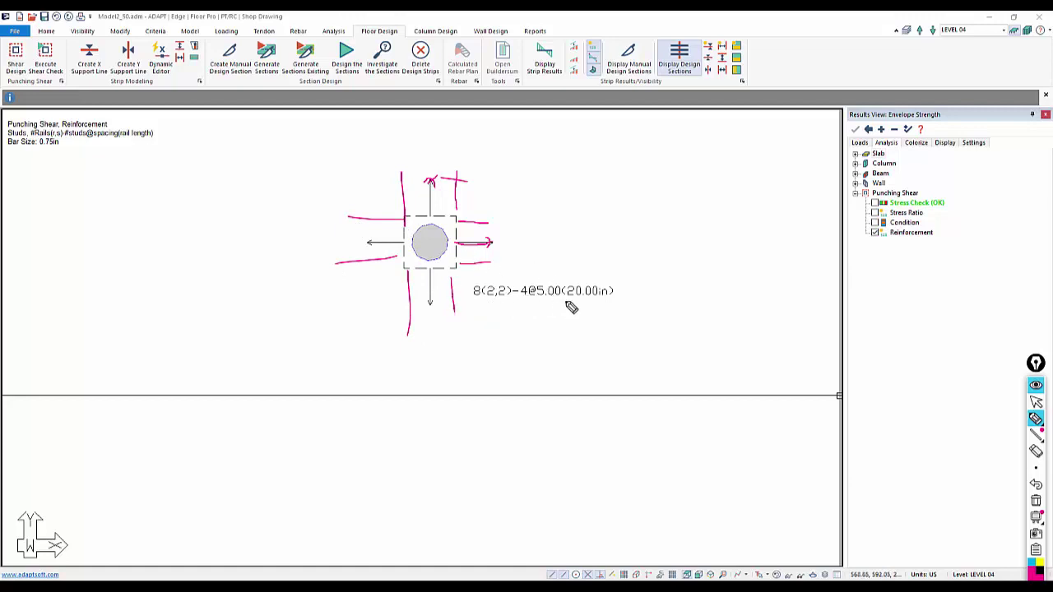
drag(563, 301, 637, 314)
click(1035, 401)
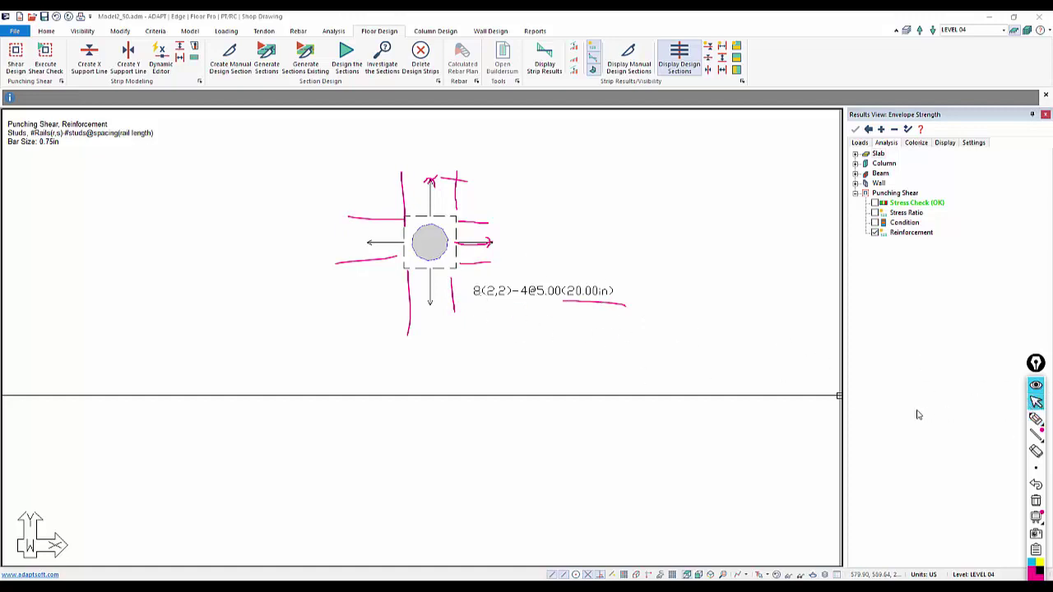
click(1035, 500)
Generate the tabular Punching Shear Reinforcement report, review the stud rail schedule, and close the document
scroll(428, 234, down, 4)
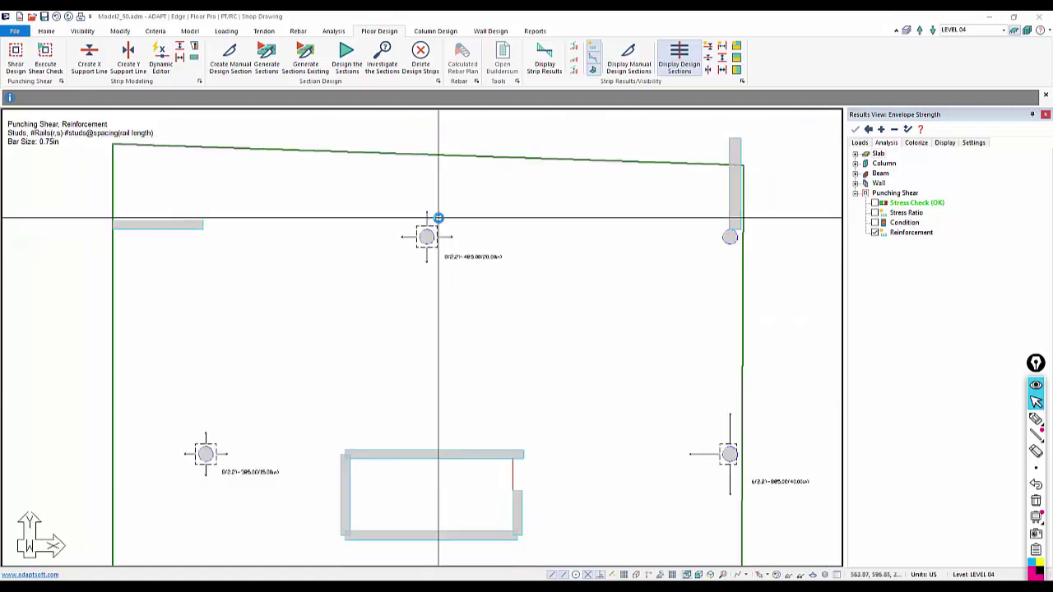
scroll(438, 218, down, 5)
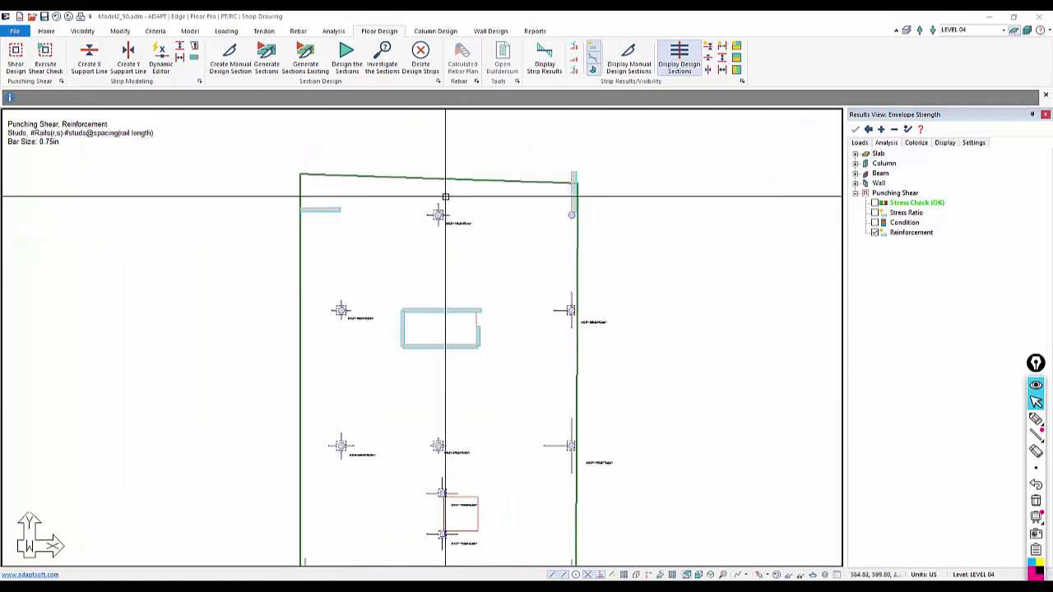
click(534, 32)
click(238, 66)
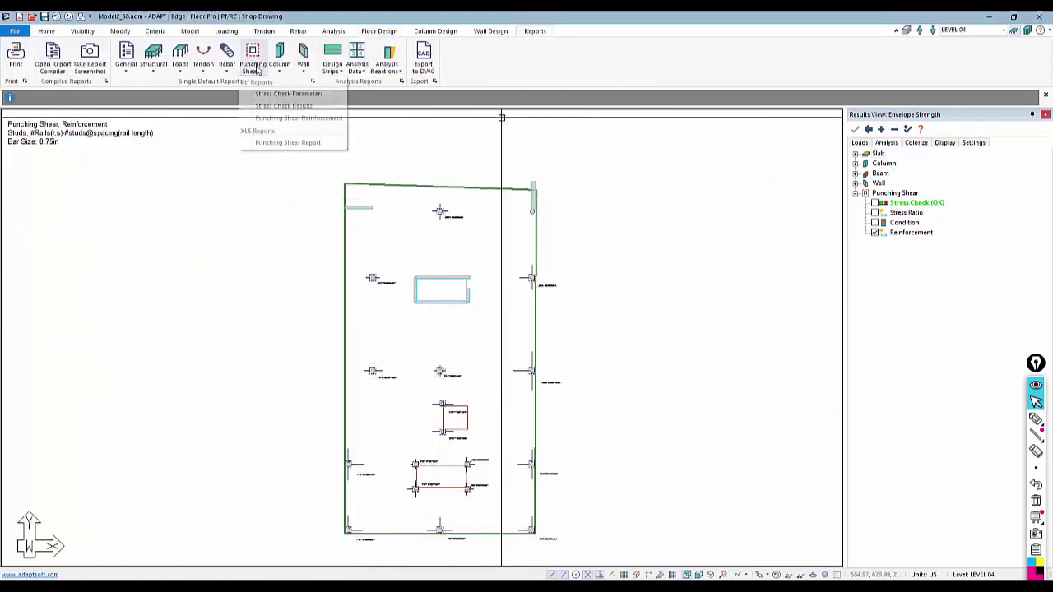
click(274, 120)
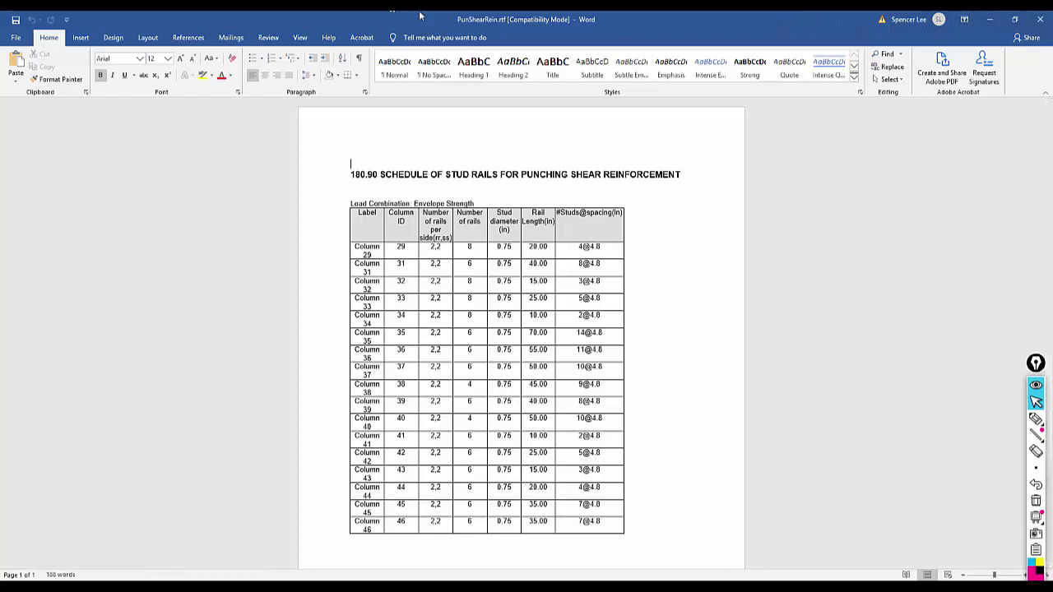
click(1040, 24)
Display the punching shear stress check labels once more, and clear all punching shear results from the plan
middle_drag(490, 385, 564, 349)
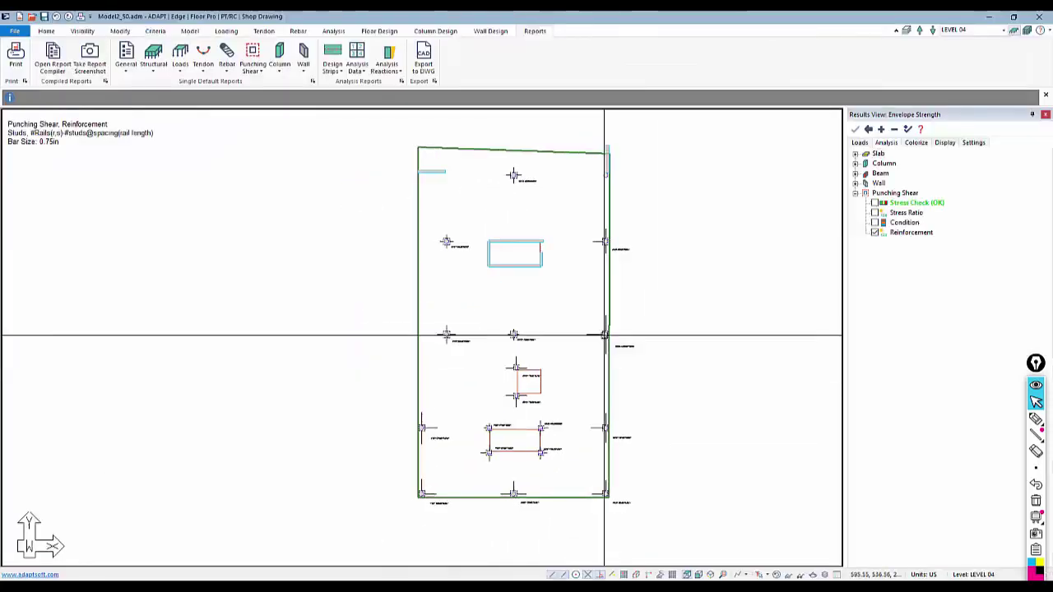
click(874, 203)
click(874, 203)
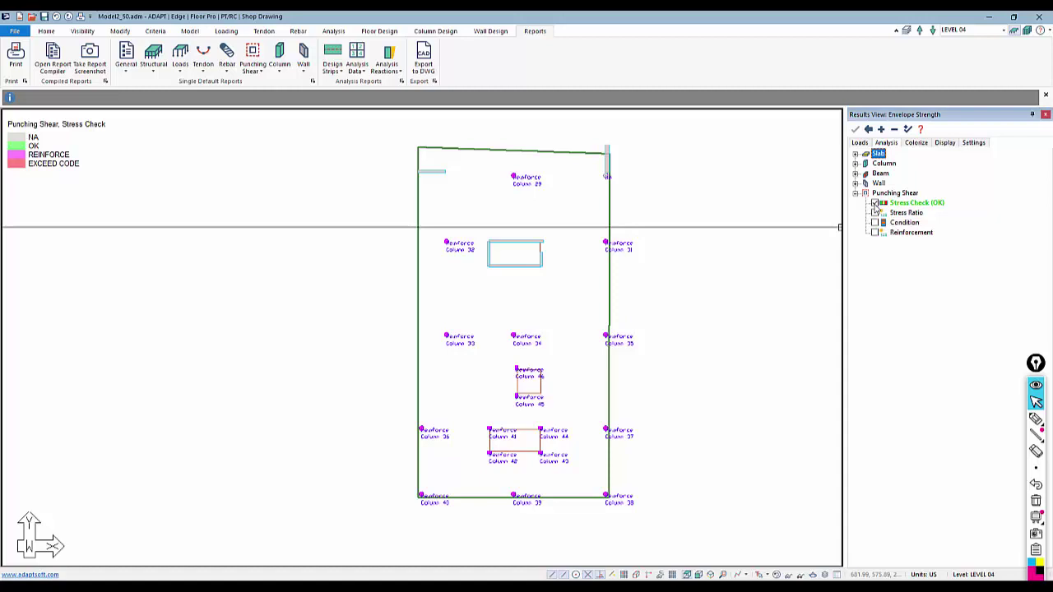
click(874, 203)
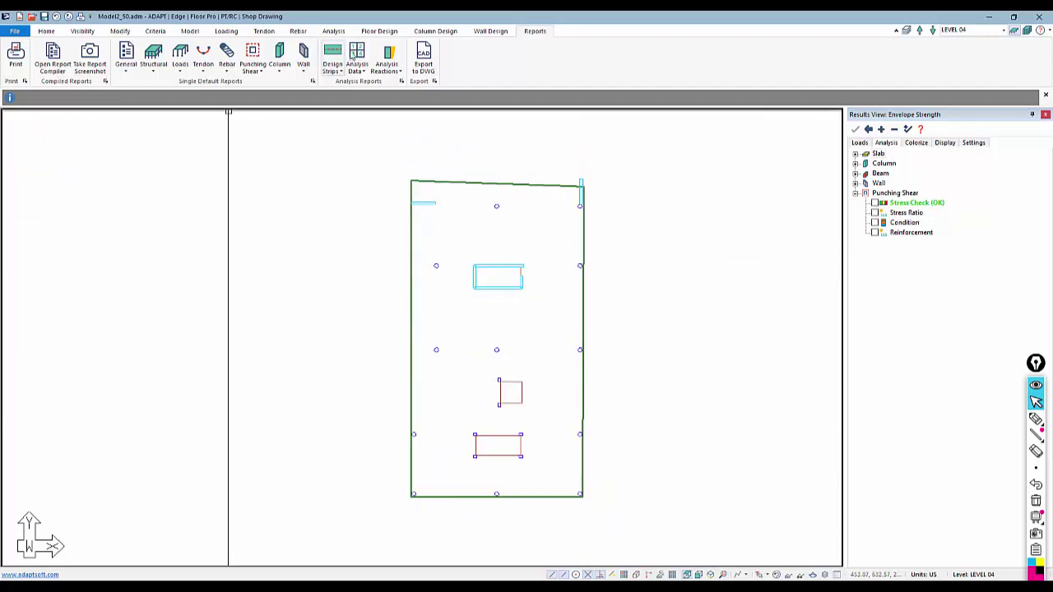
click(377, 32)
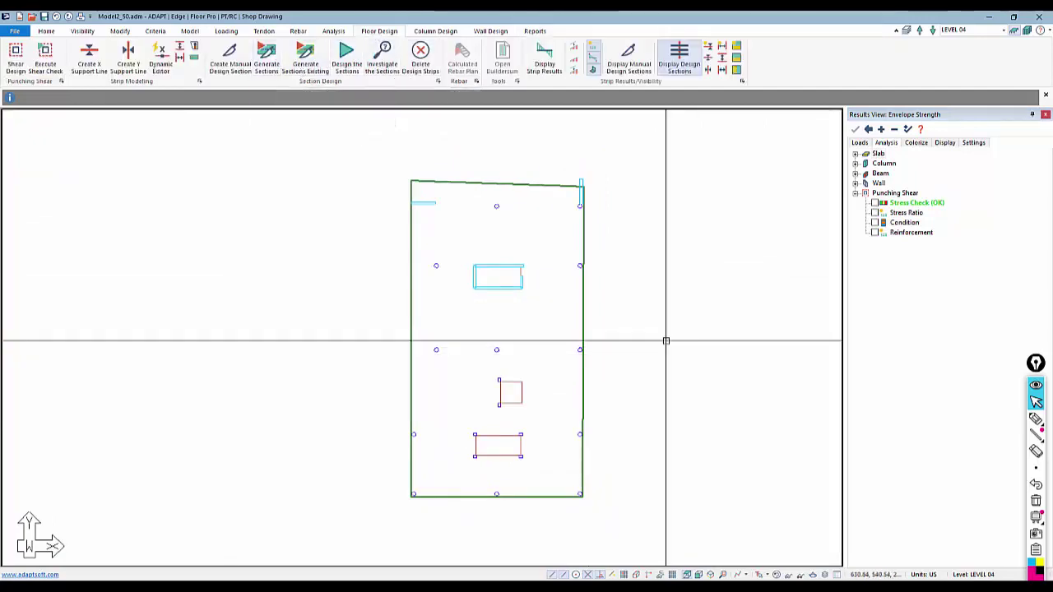
click(855, 193)
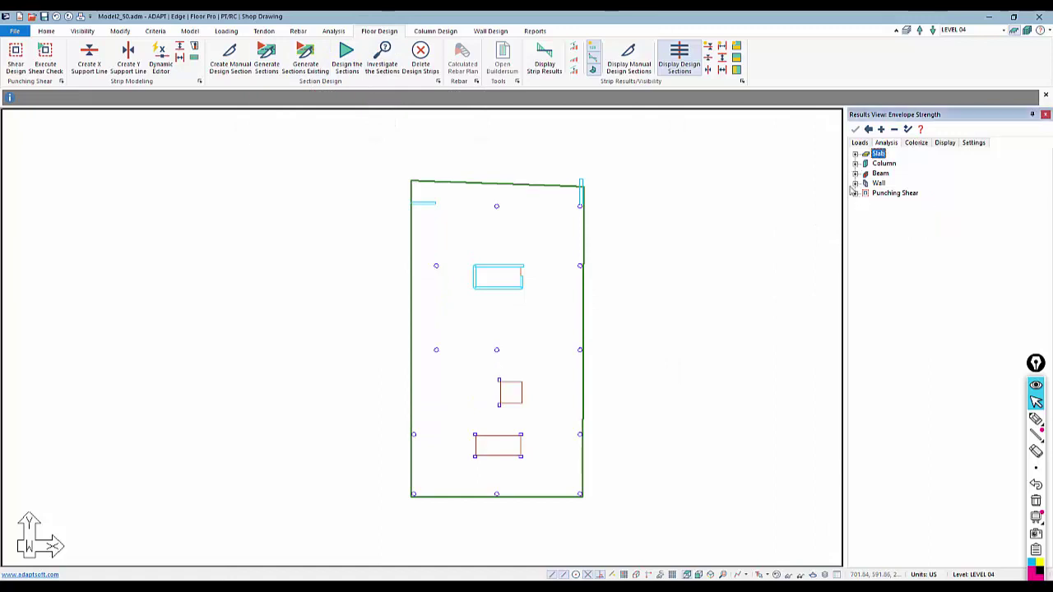
Show the slab's Z-Translation deformation contours for the Service(Total Load) combination and inspect them across the plan
click(860, 142)
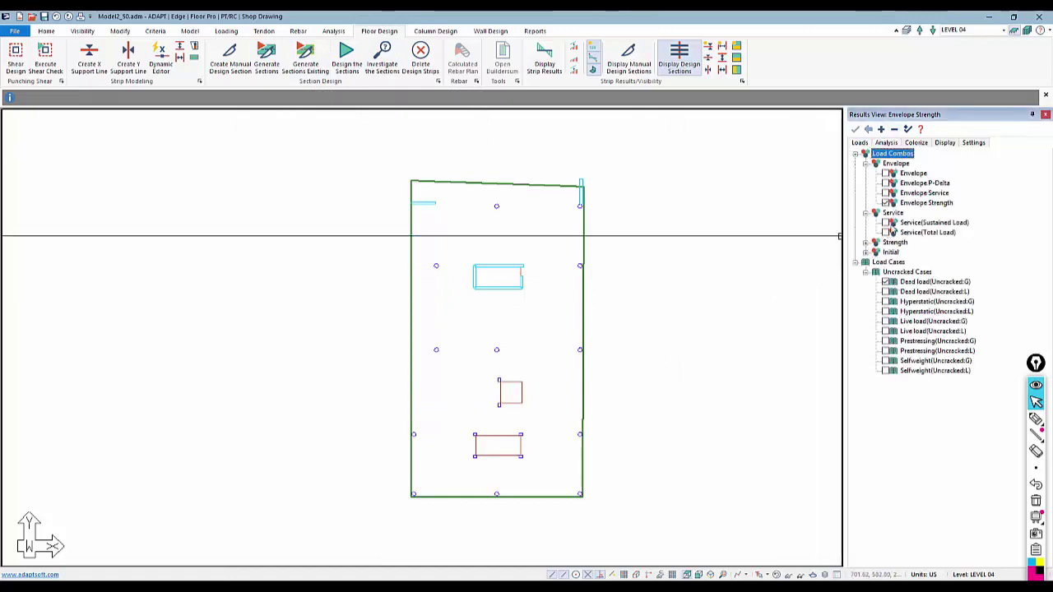
click(885, 233)
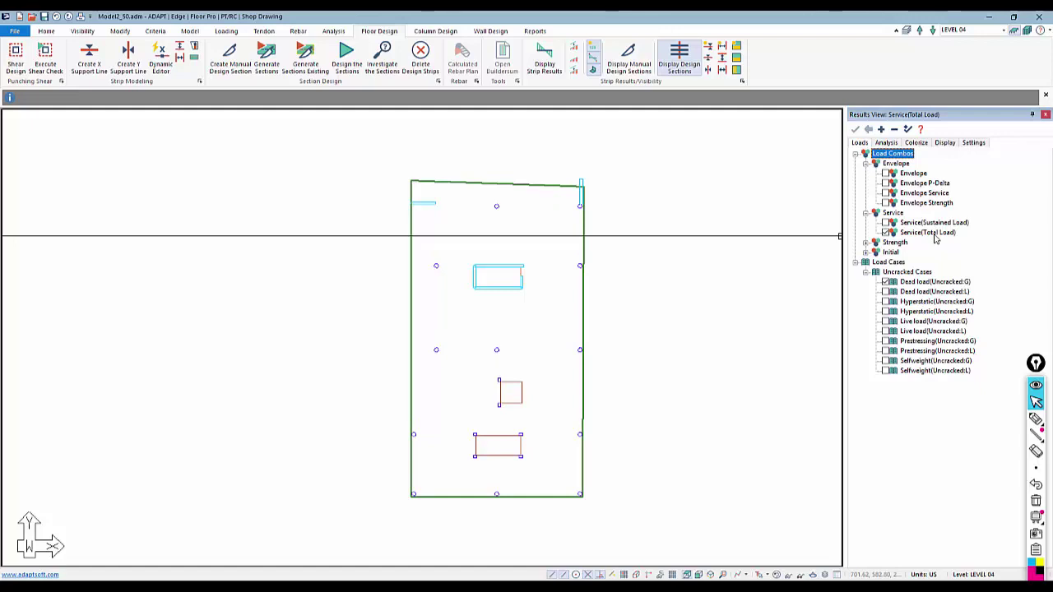
click(887, 143)
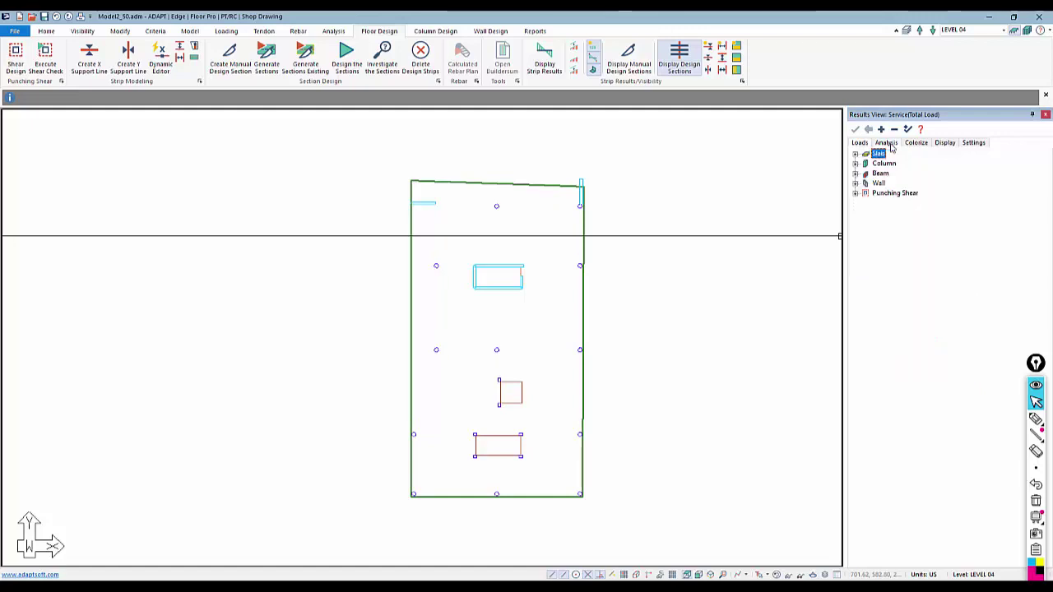
click(856, 155)
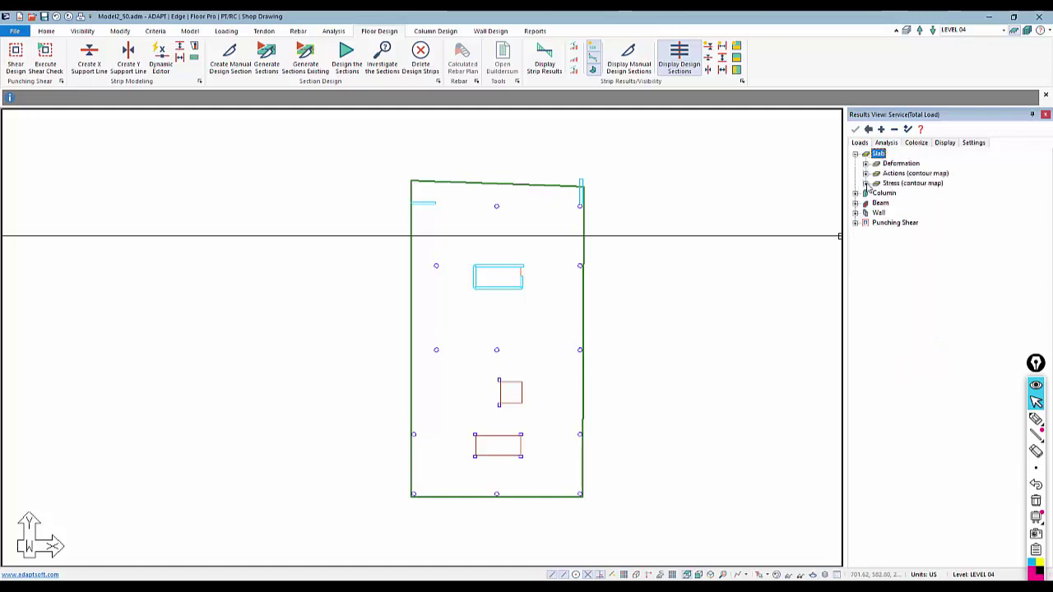
click(865, 164)
click(885, 192)
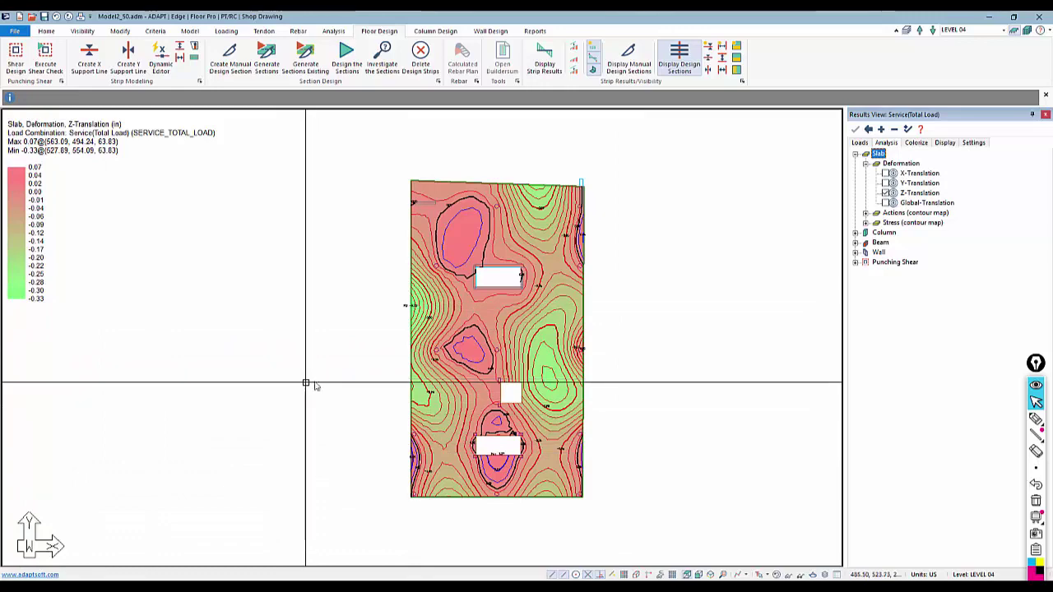
middle_drag(305, 381, 361, 369)
scroll(470, 293, up, 3)
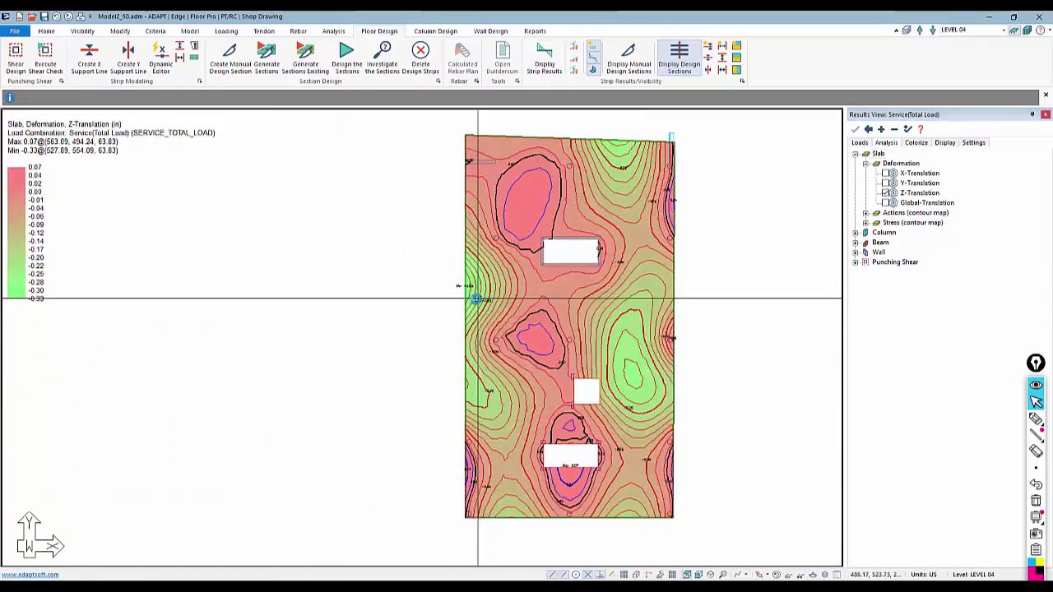
scroll(478, 298, up, 2)
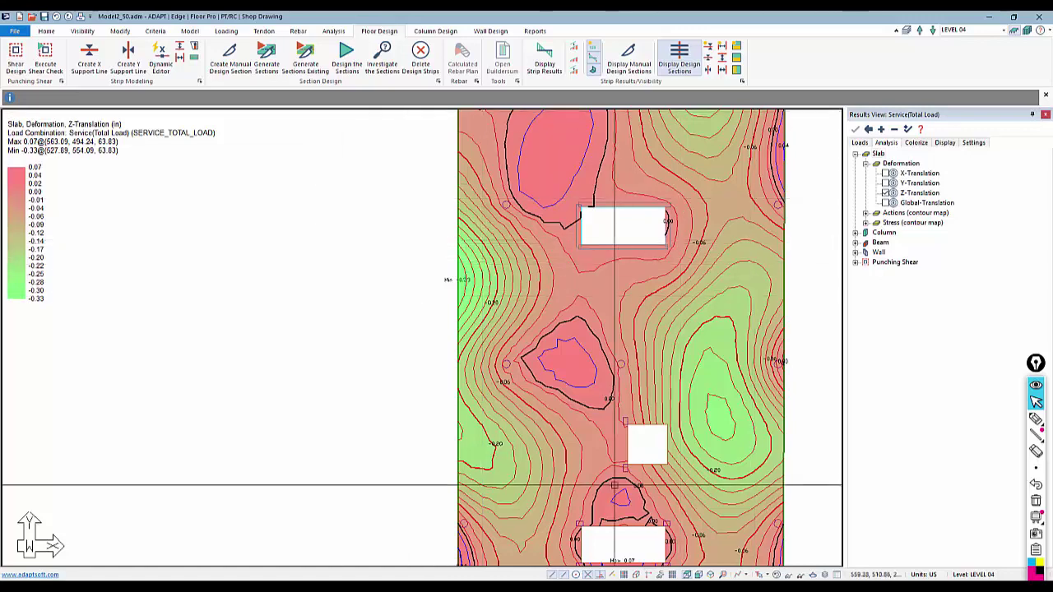
middle_drag(669, 362, 560, 373)
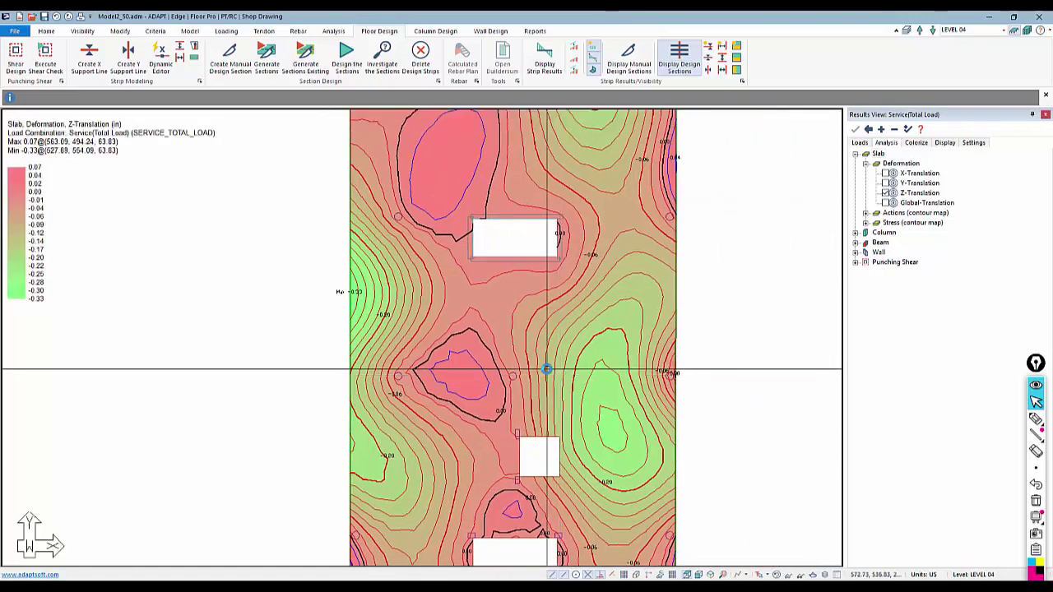
scroll(546, 369, down, 1)
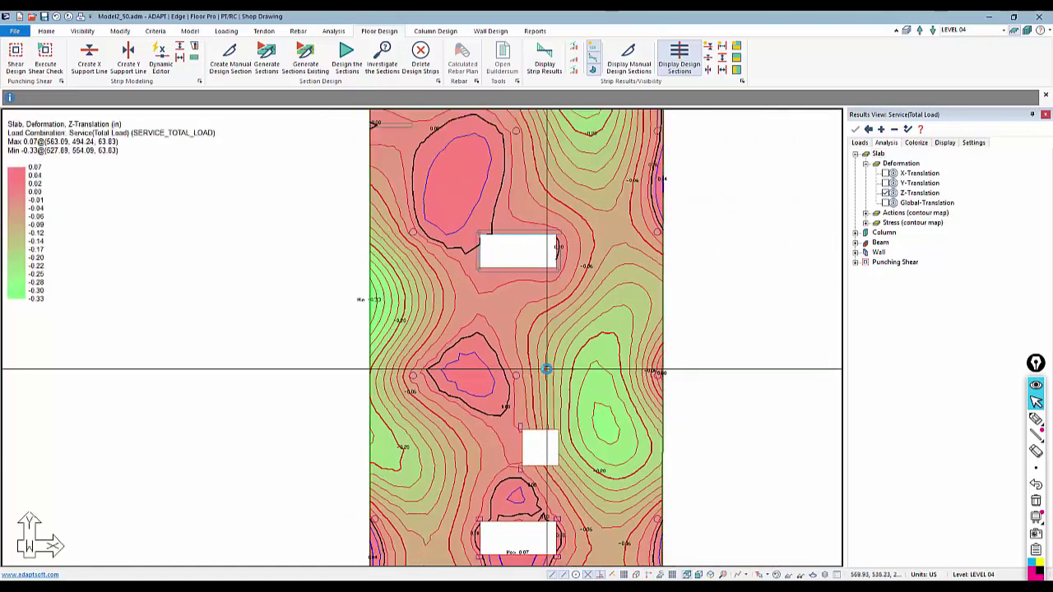
Open the slab deformation in the 3D solid viewer and adjust the Z-direction scale factor so the whole slab fits the view
click(82, 30)
click(136, 62)
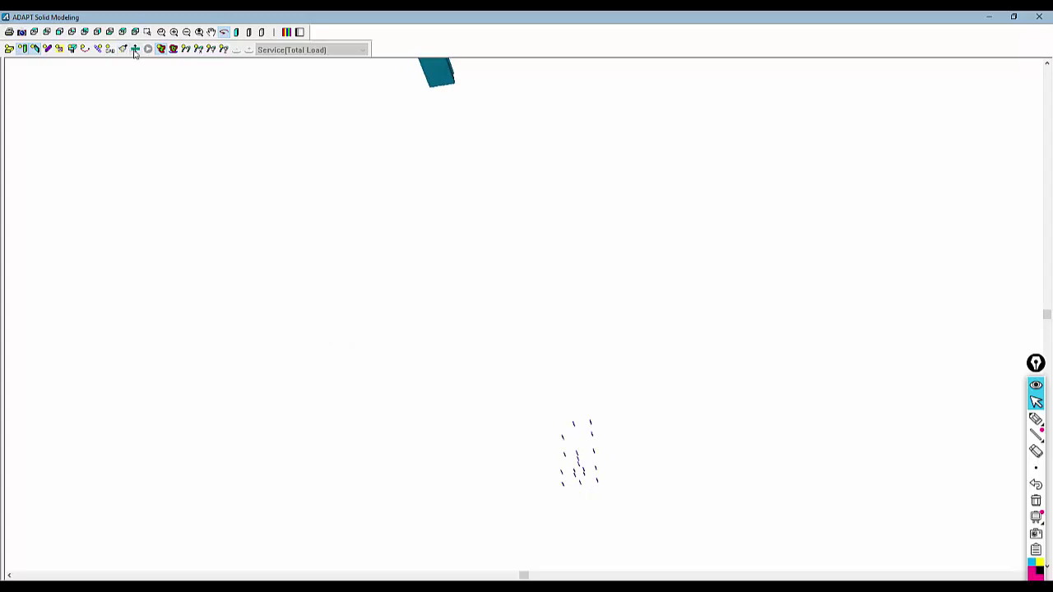
click(137, 50)
double_click(506, 316)
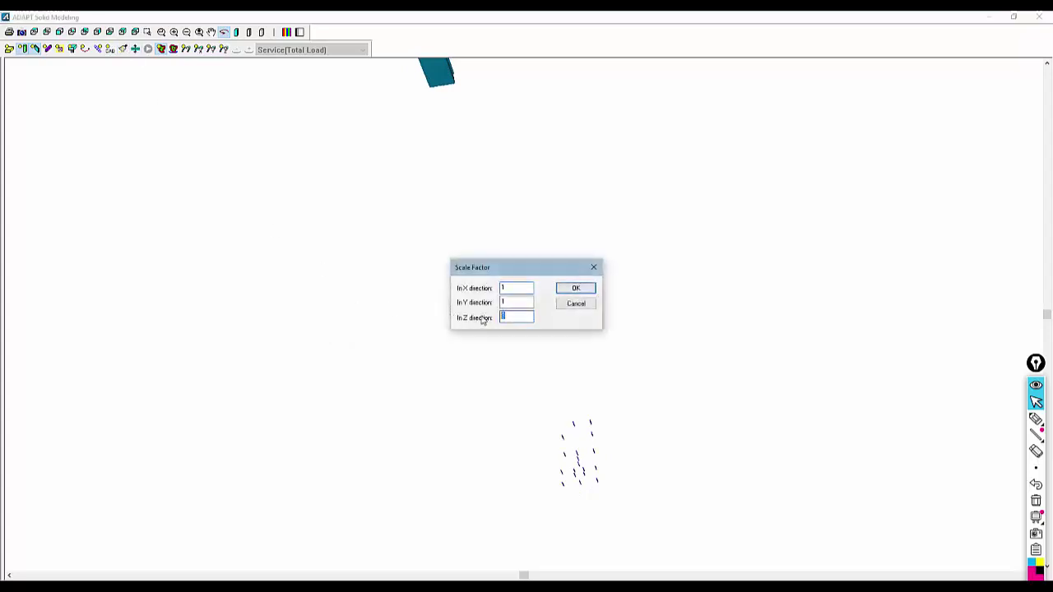
click(576, 289)
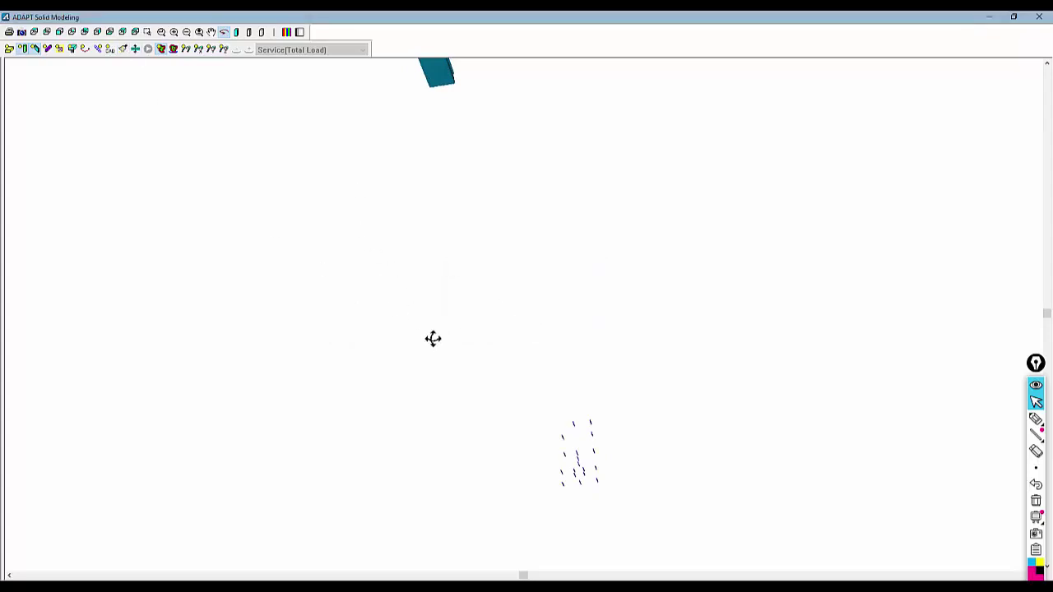
drag(491, 427, 575, 482)
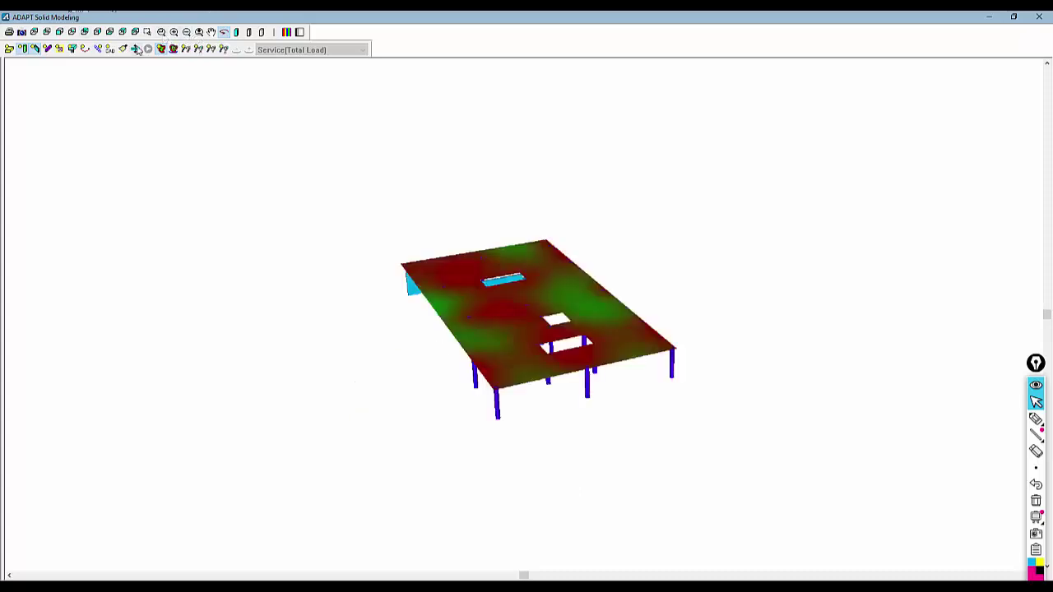
scroll(326, 343, up, 2)
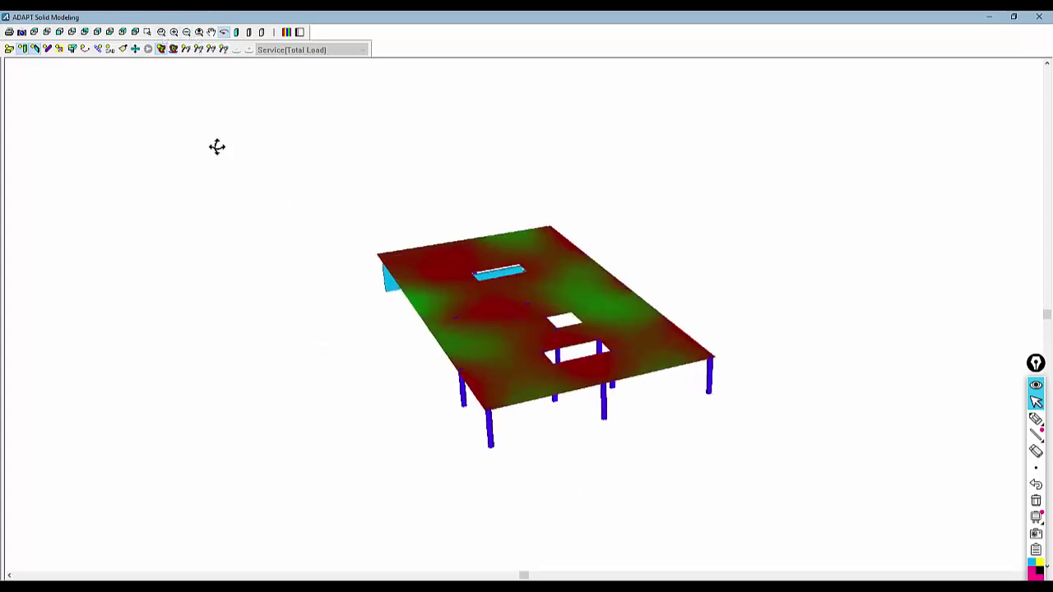
Display the slab's deformed shape in 3D and orbit in close to inspect its deflection between columns
click(173, 50)
mouse_move(211, 132)
mouse_down()
mouse_move(222, 122)
mouse_move(209, 131)
mouse_move(218, 135)
mouse_up()
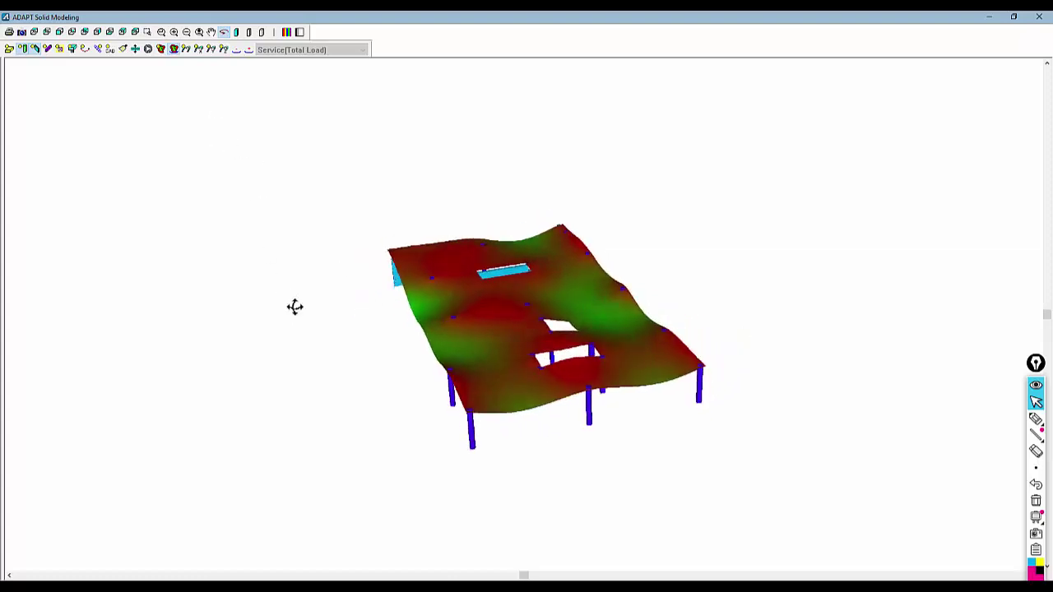
scroll(399, 345, up, 4)
drag(328, 377, 352, 351)
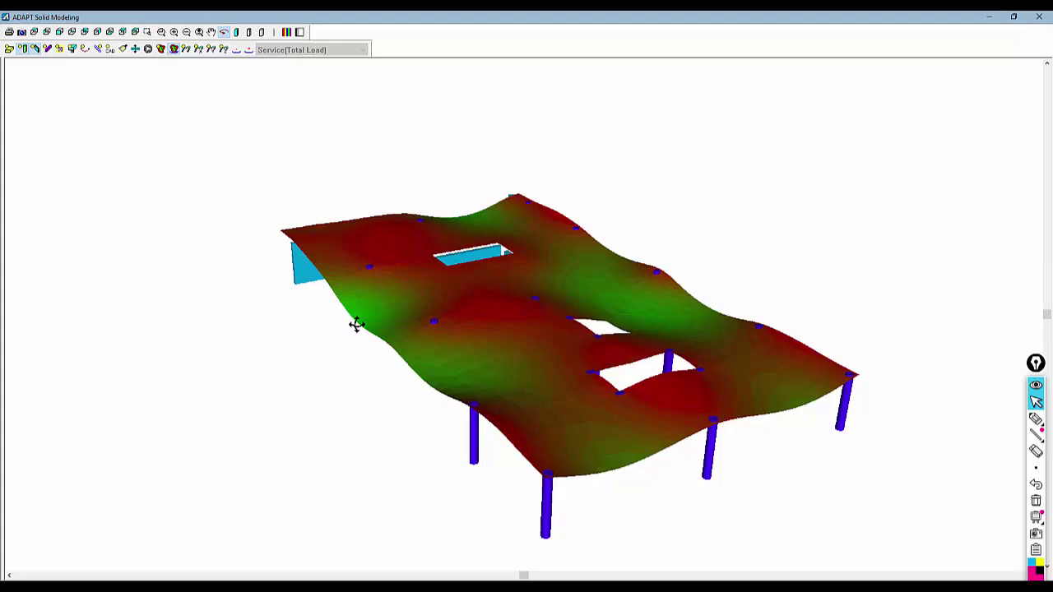
Display the deformed structure in 3D with its columns and walls, reduce the deformation scale in several increments, and close the solid viewer
click(224, 50)
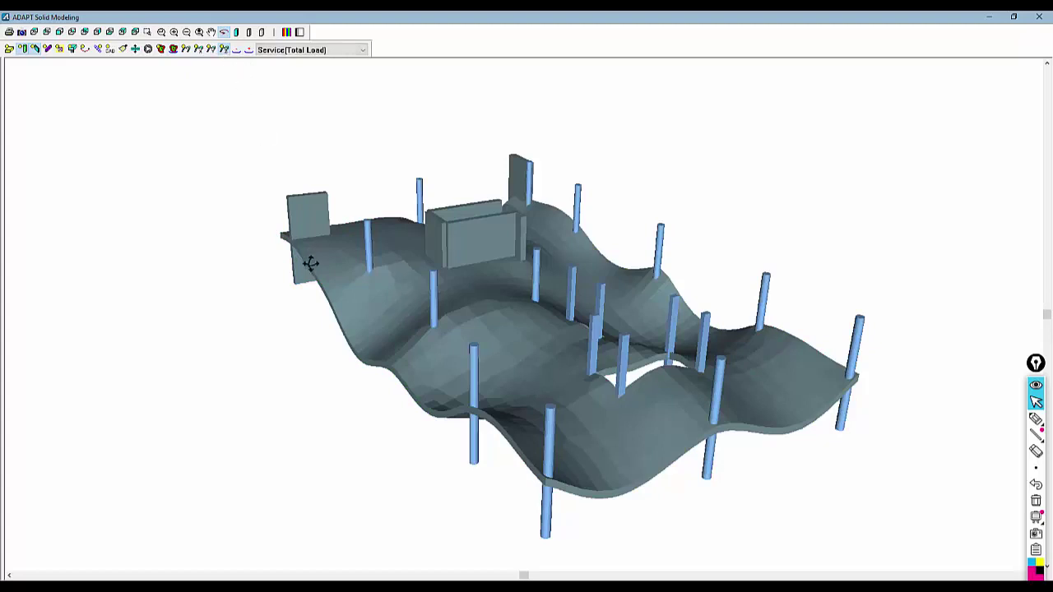
click(235, 52)
click(235, 52)
click(235, 52)
click(235, 52)
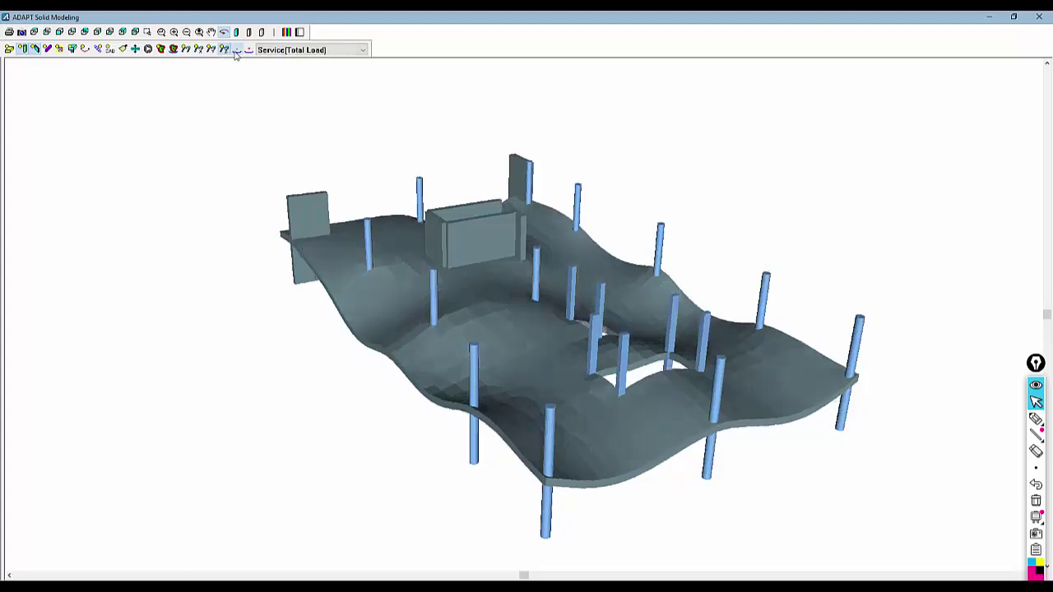
click(235, 52)
click(235, 52)
click(235, 52)
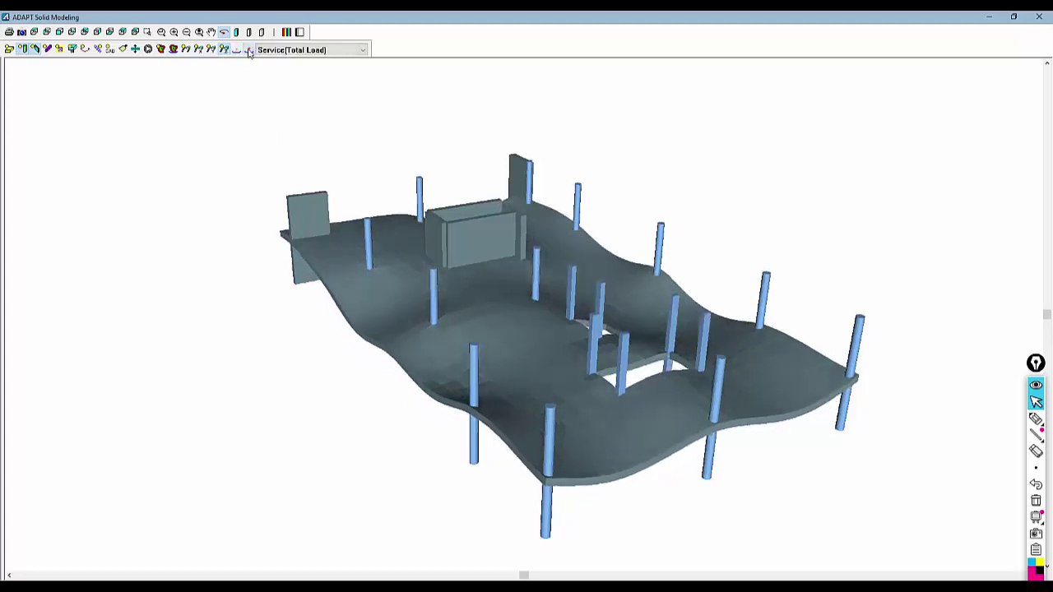
drag(250, 386, 933, 148)
click(1041, 18)
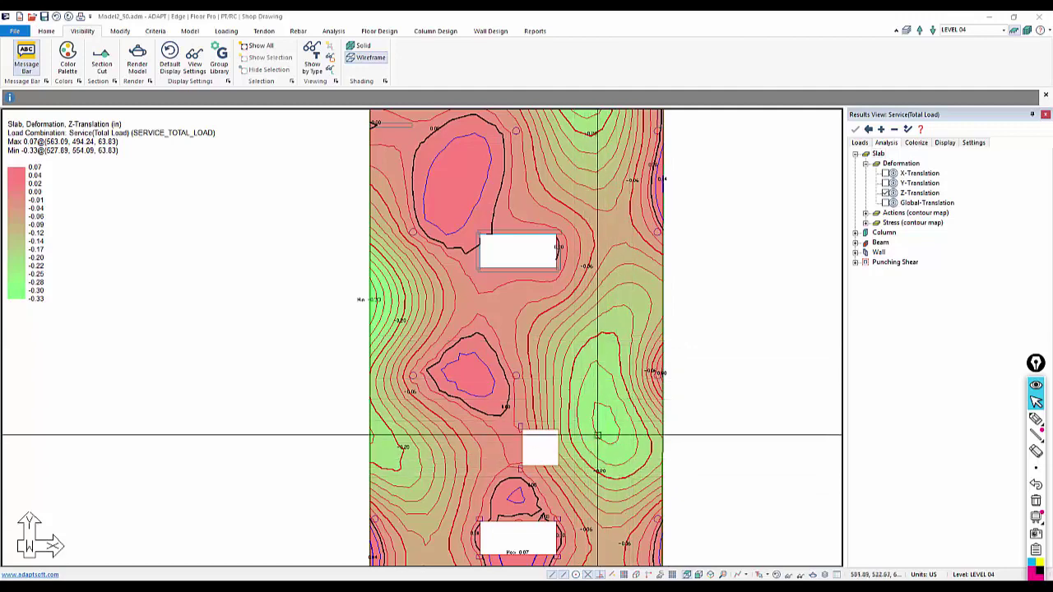
Inspect the slab's Z-Translation contours along the plan, and clear them from the display
middle_drag(684, 258, 681, 377)
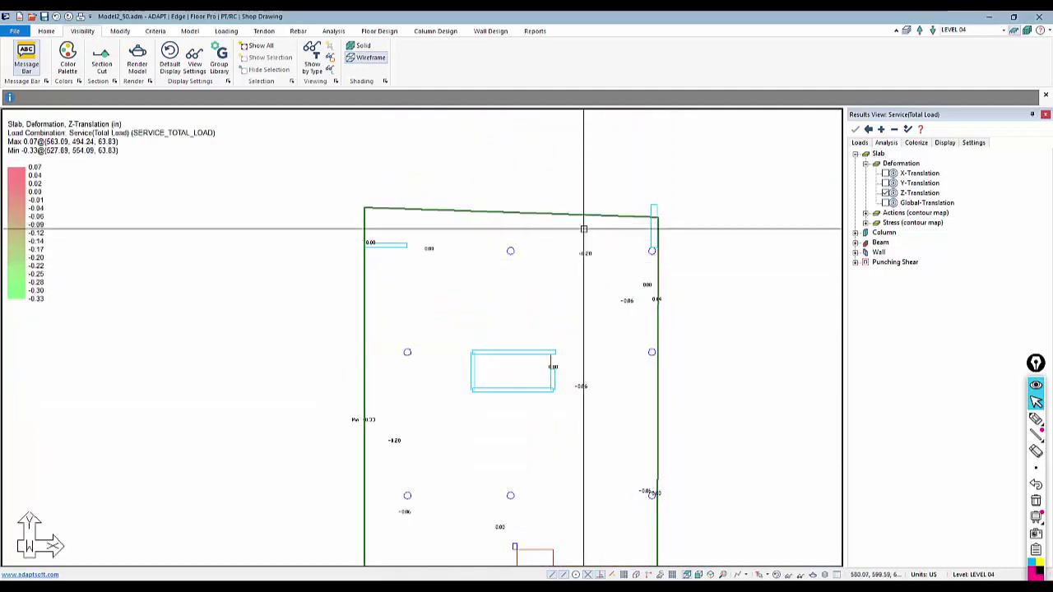
scroll(549, 254, down, 1)
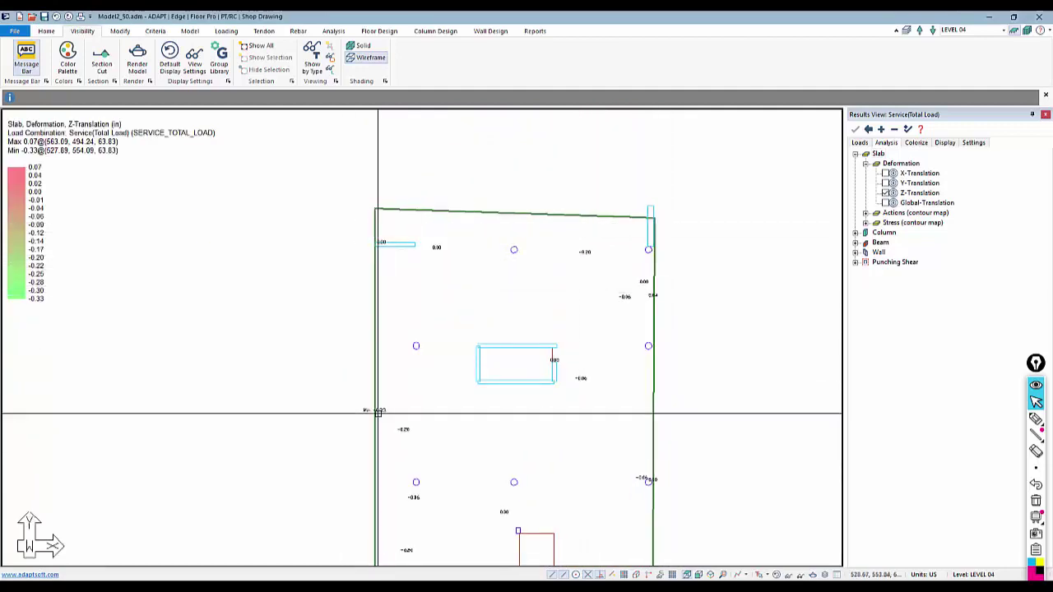
middle_drag(358, 478, 390, 379)
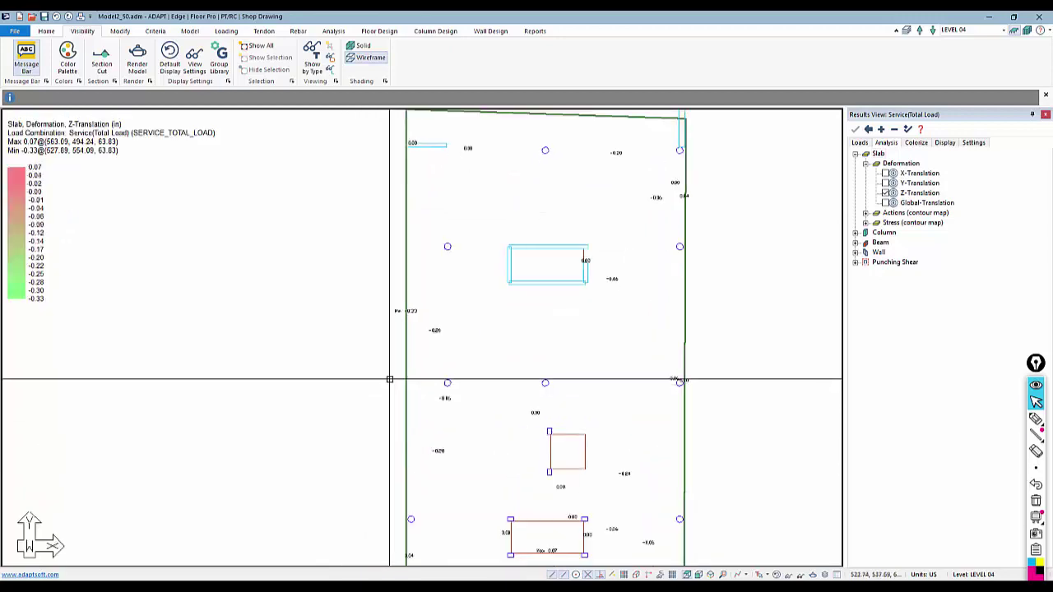
scroll(390, 380, down, 1)
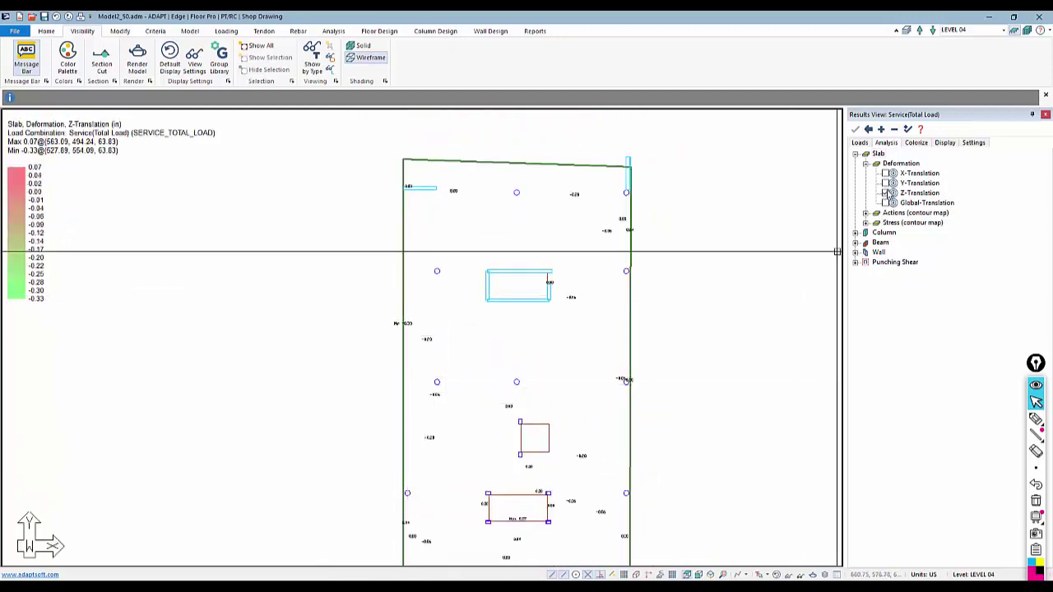
click(885, 193)
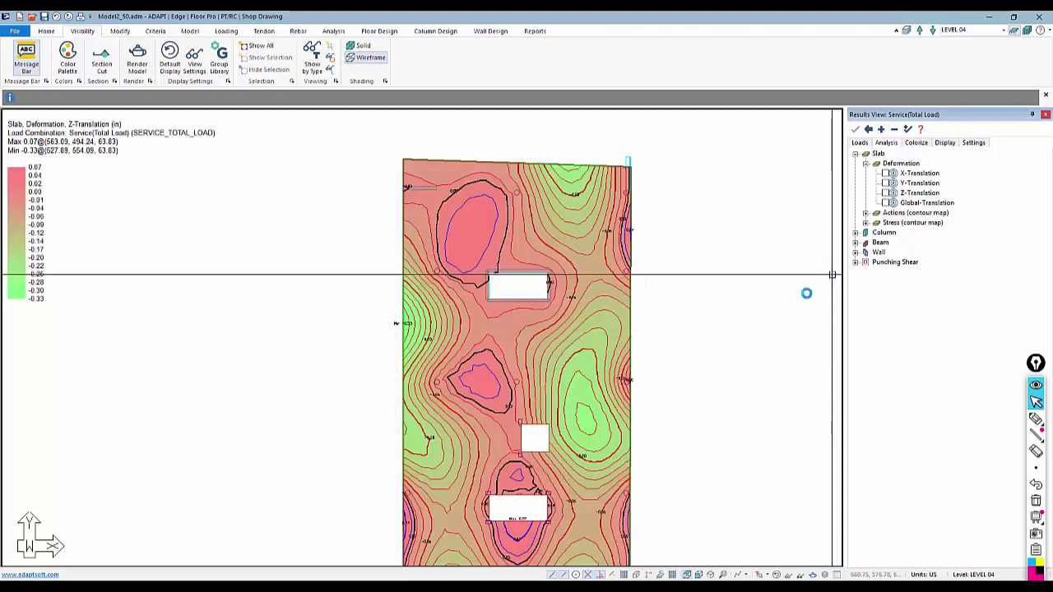
click(888, 193)
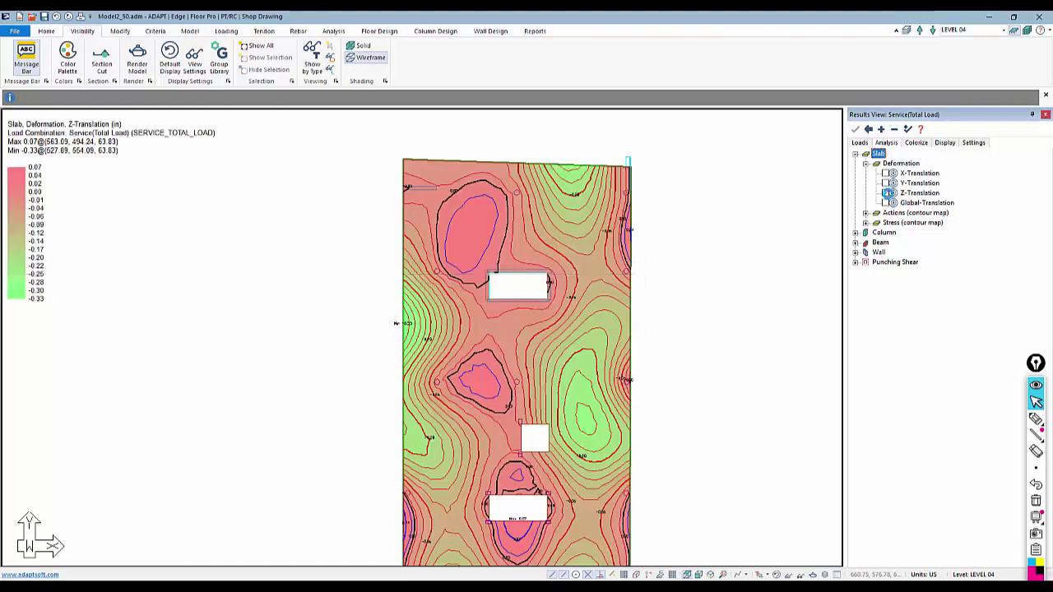
scroll(586, 360, down, 1)
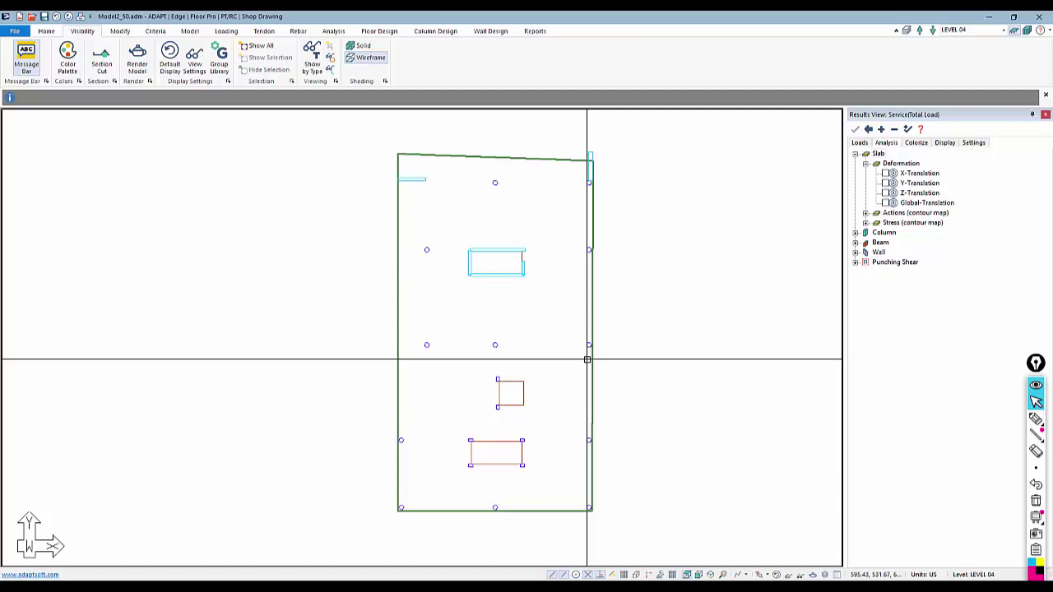
Display the slab's design sections in both the X and Y directions on the plan
click(375, 33)
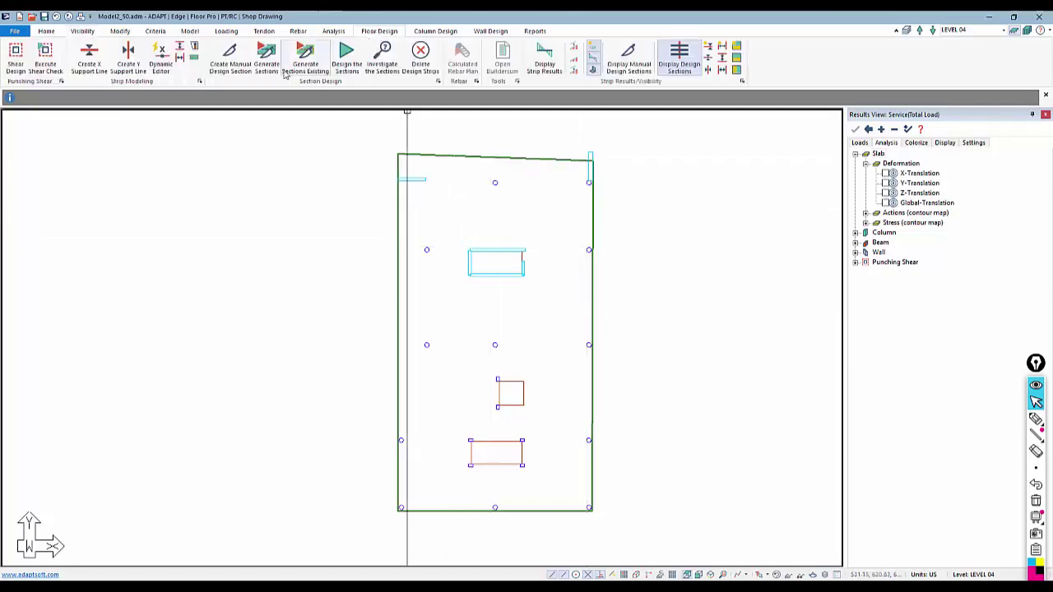
click(305, 57)
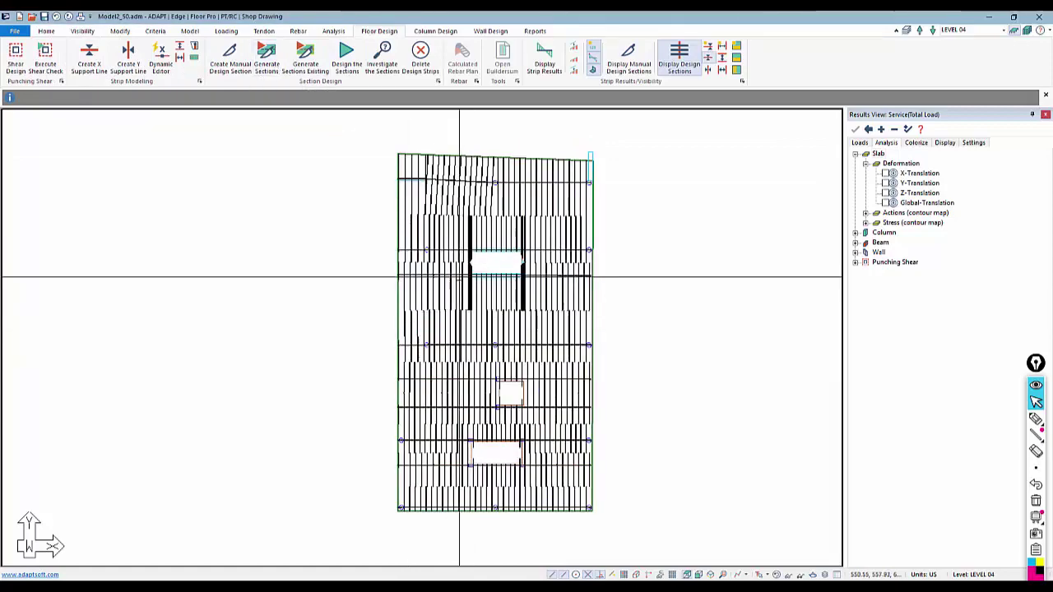
click(706, 60)
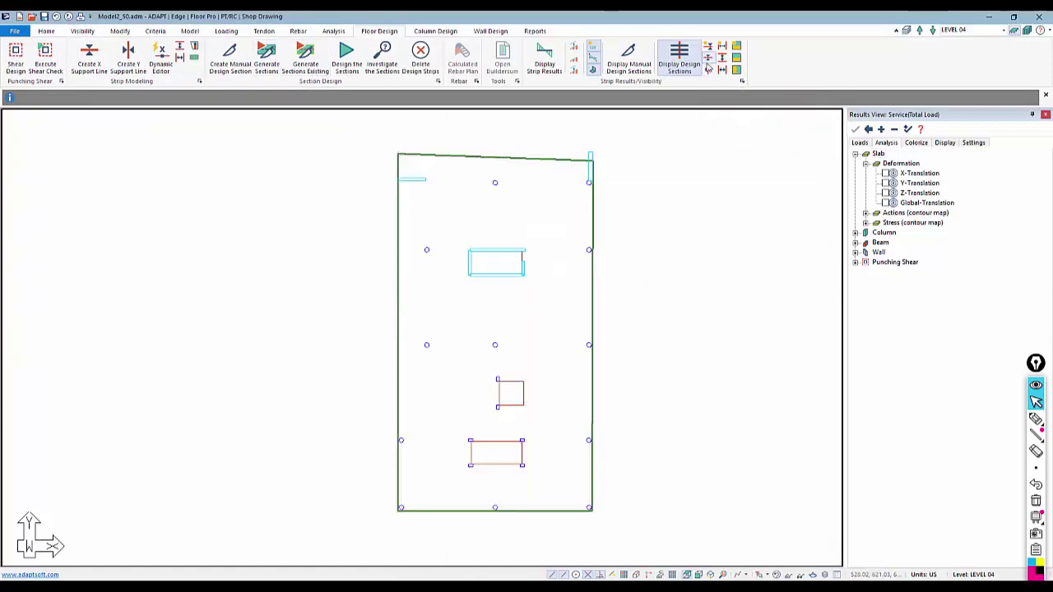
click(708, 69)
click(711, 57)
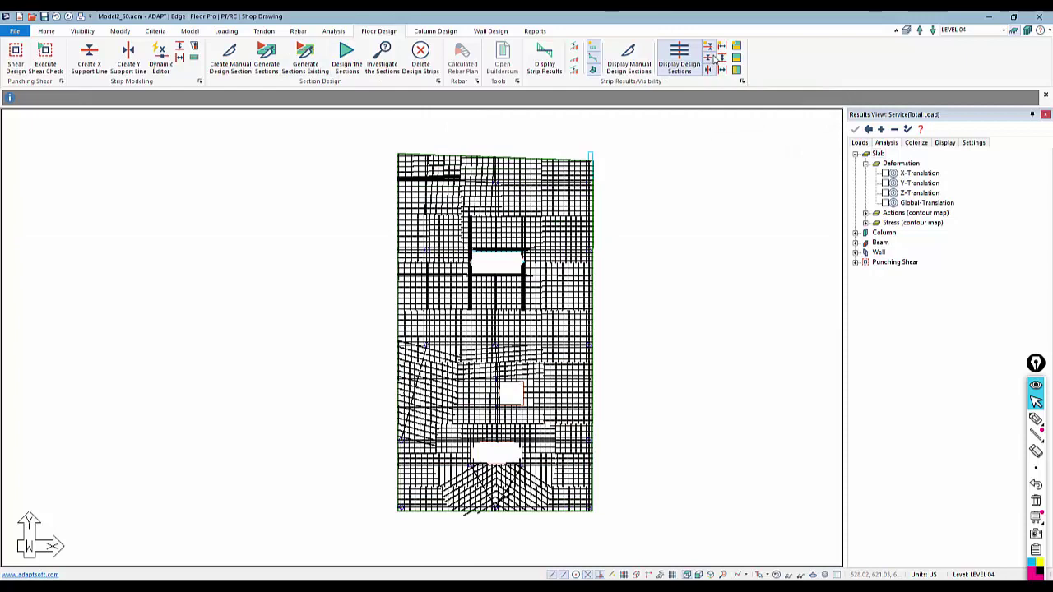
Design the sections, save the design results, and show only the X-direction design sections
click(356, 59)
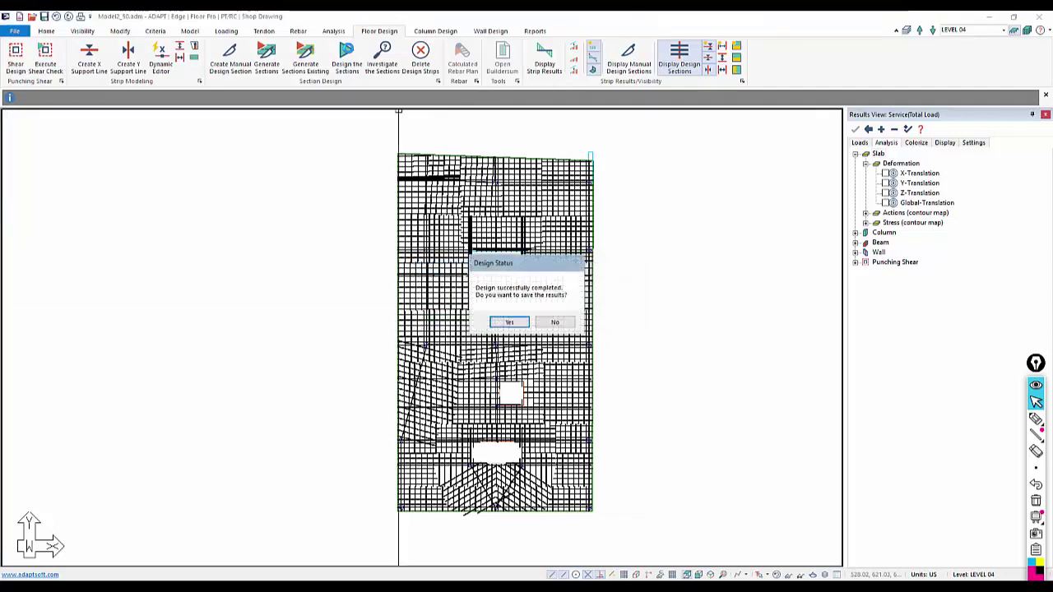
click(512, 321)
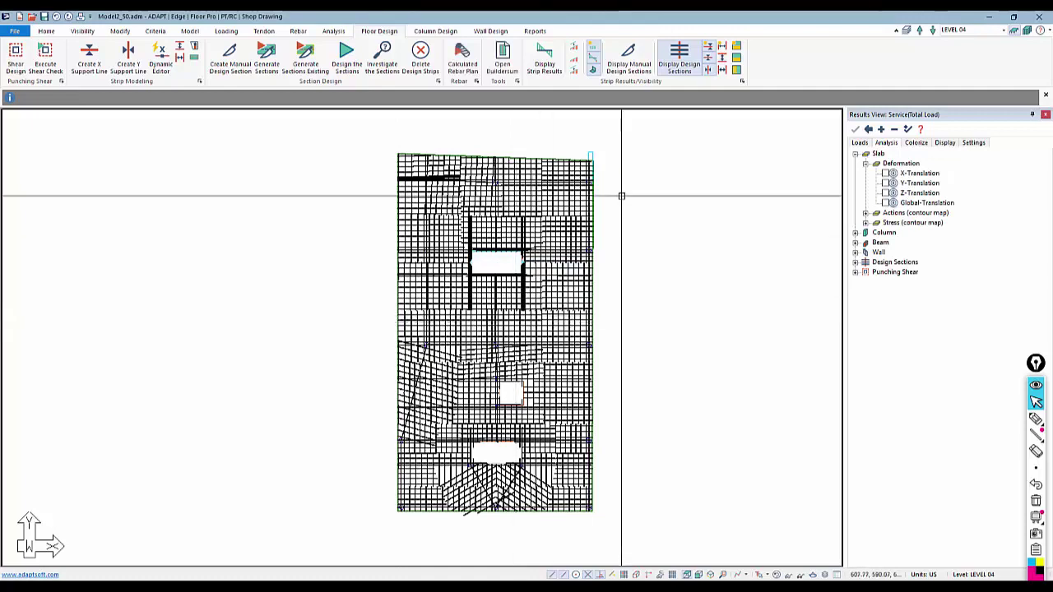
click(708, 51)
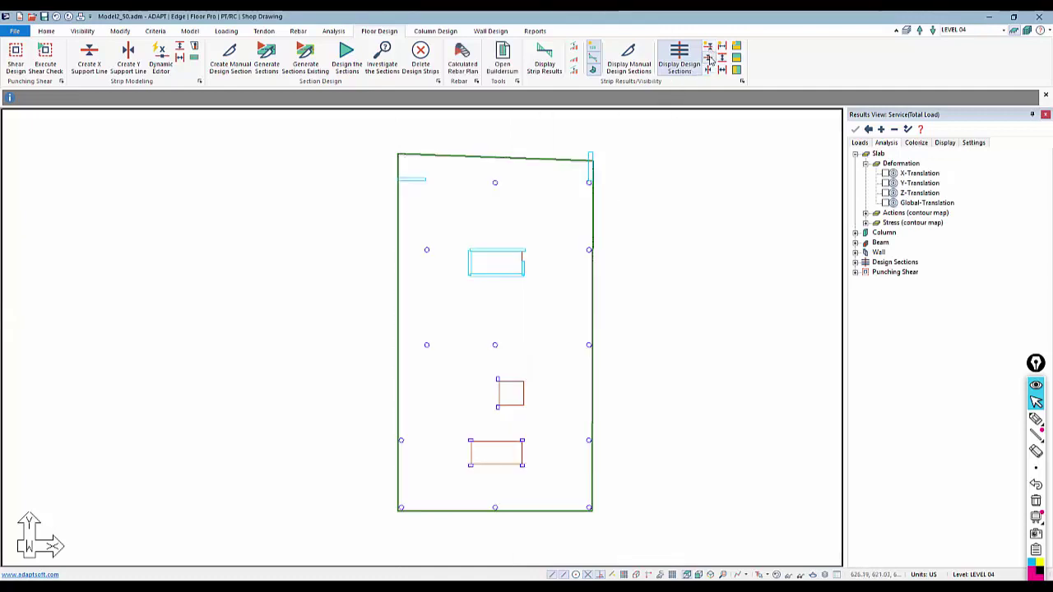
Check the selected load combination, and list the Stresses and Balanced Loading results available for the design sections
click(860, 142)
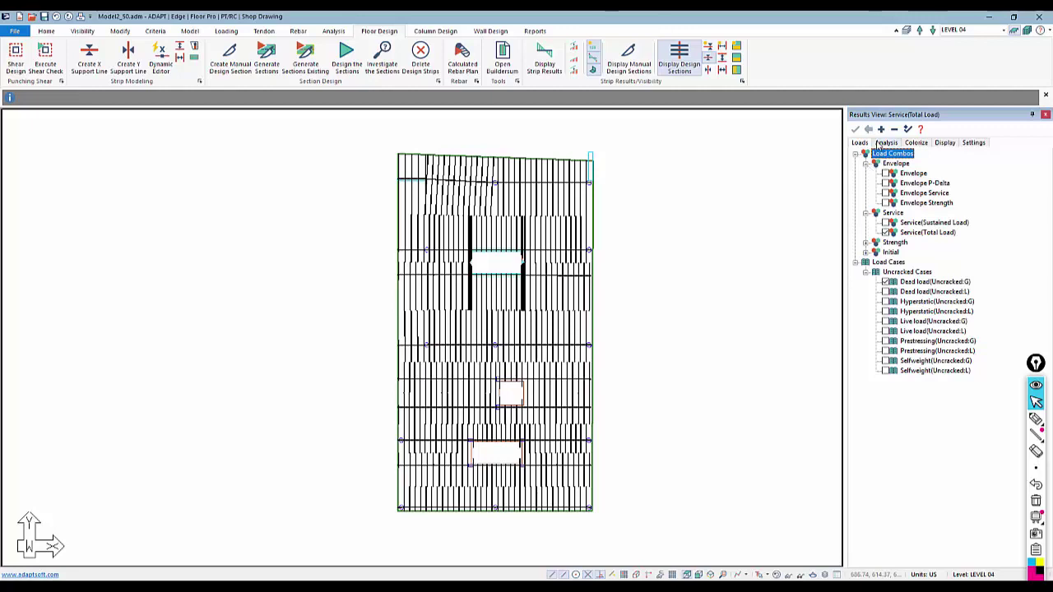
click(878, 144)
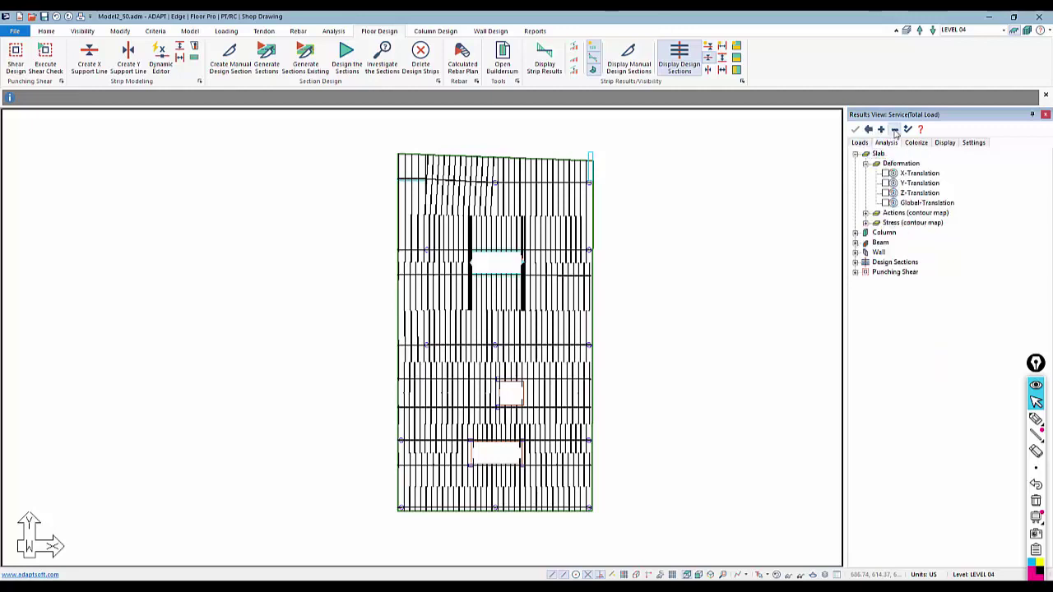
double_click(878, 152)
click(855, 193)
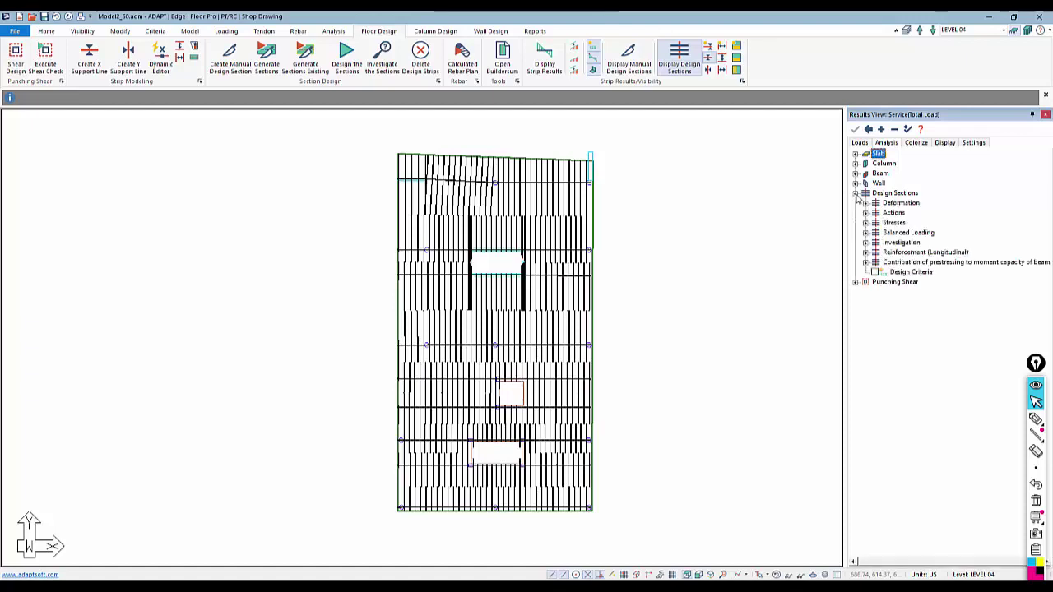
click(865, 223)
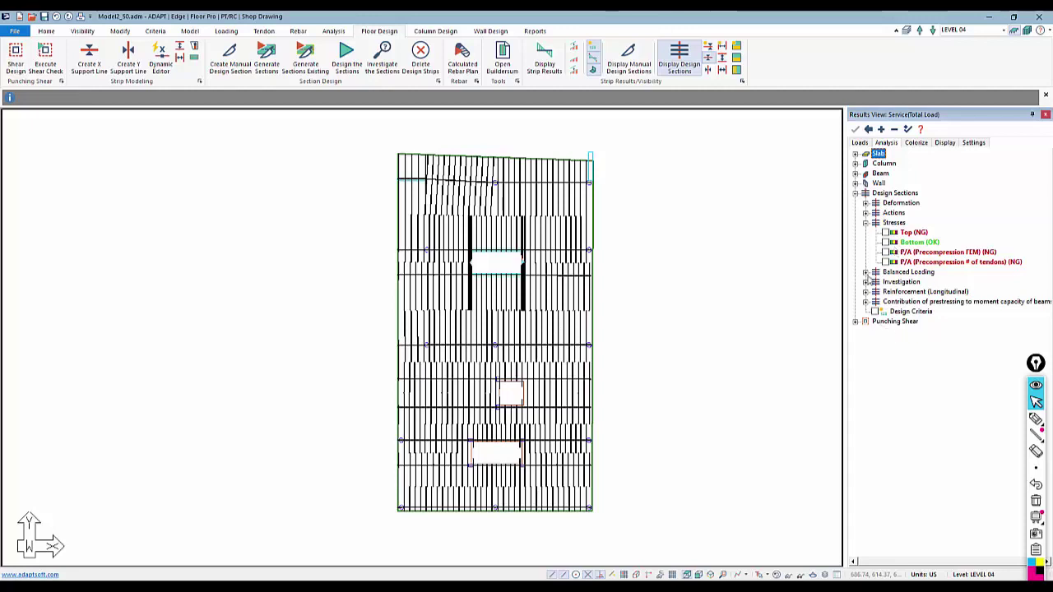
click(865, 273)
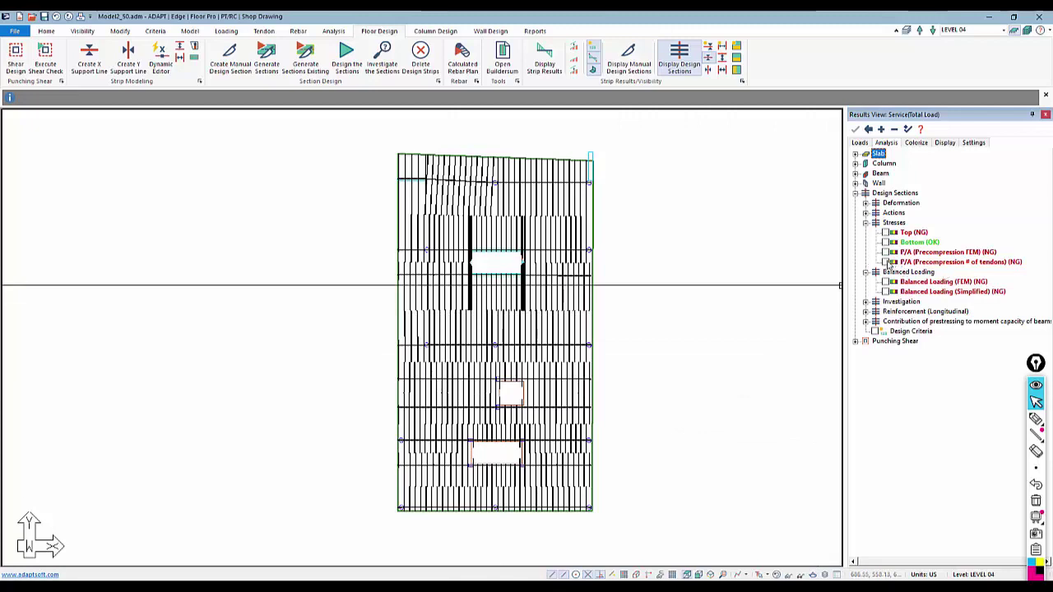
Display the P/A (Precompression # of tendons) stresses and compare the magenta mid-slab strip with the precompression limits in the display settings
click(885, 262)
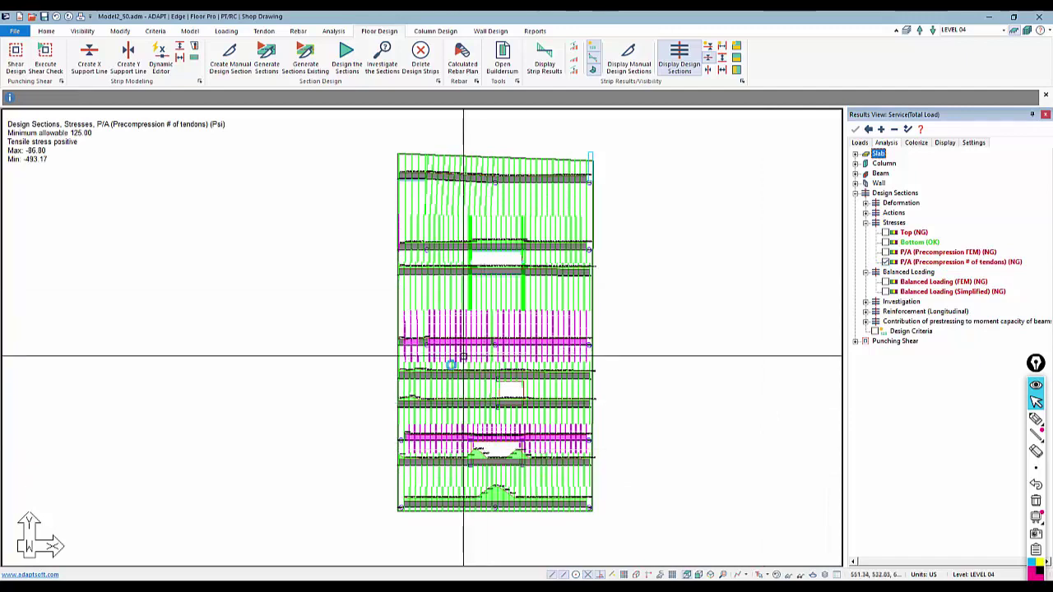
scroll(449, 360, up, 1)
scroll(449, 360, up, 5)
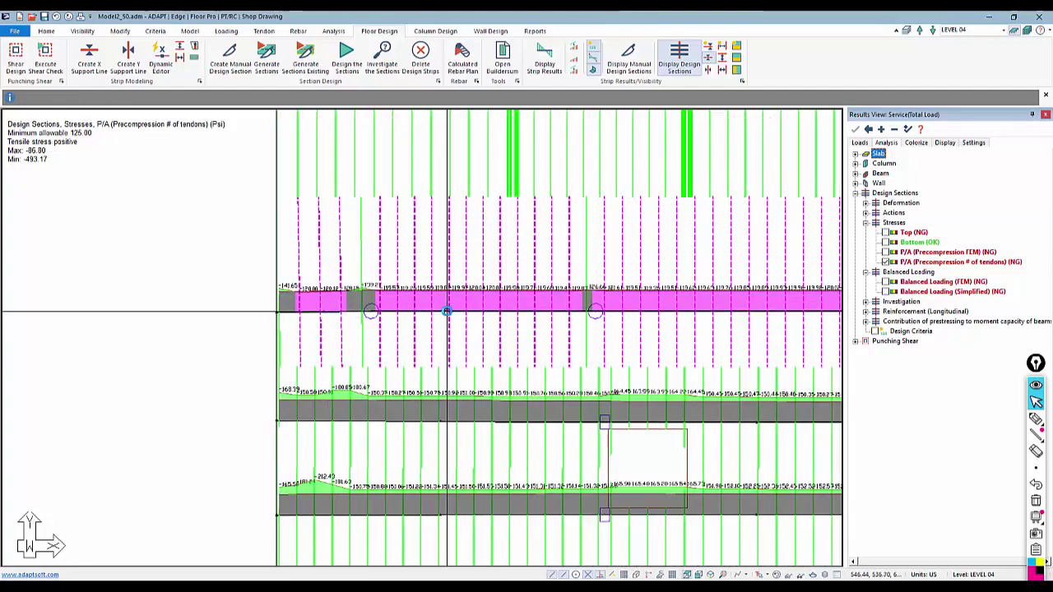
scroll(445, 297, up, 2)
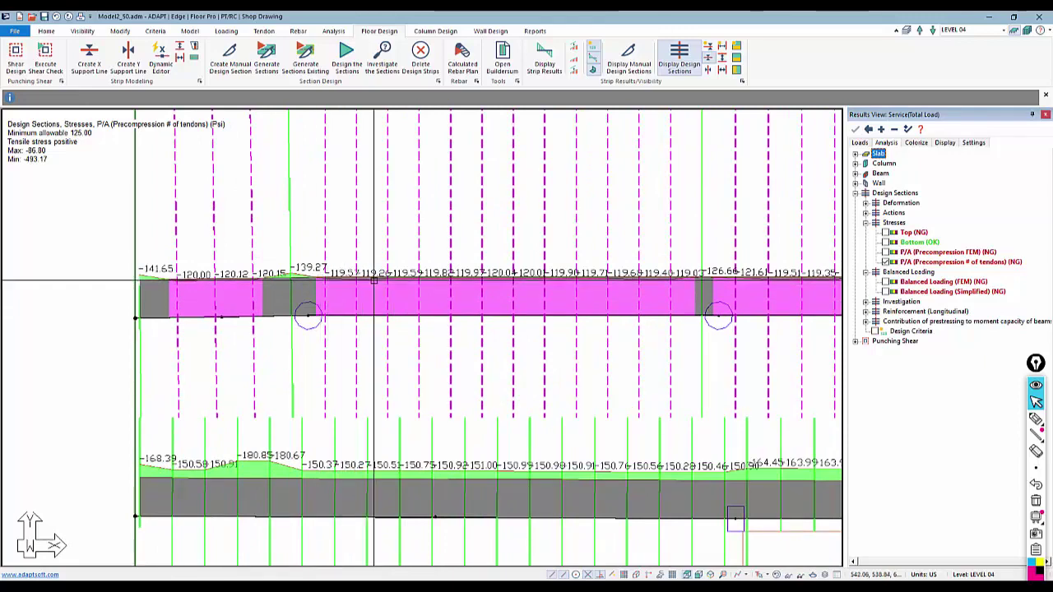
middle_drag(302, 254, 351, 269)
scroll(415, 343, down, 2)
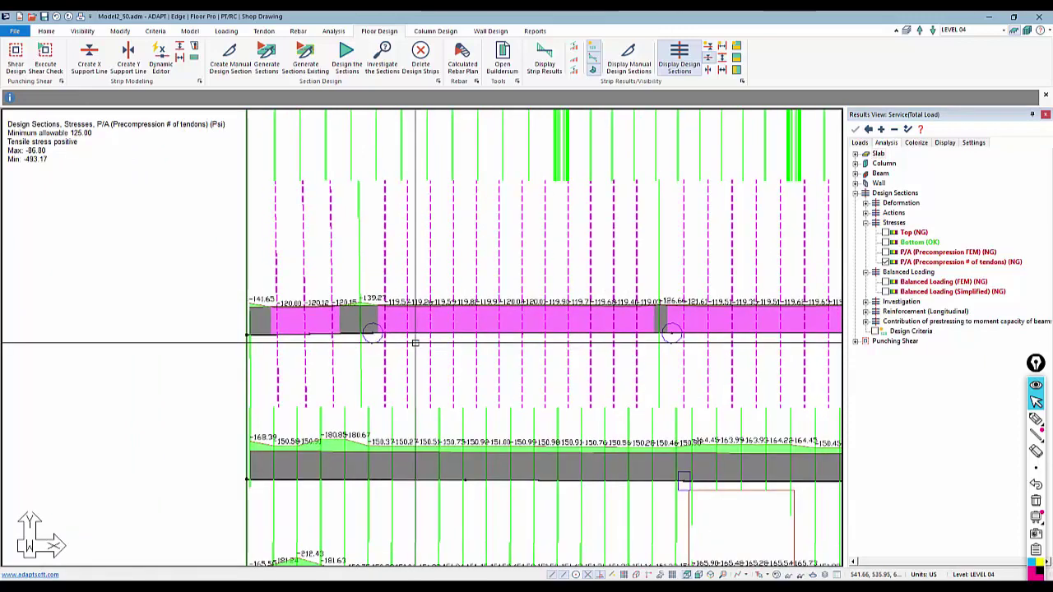
scroll(415, 342, down, 1)
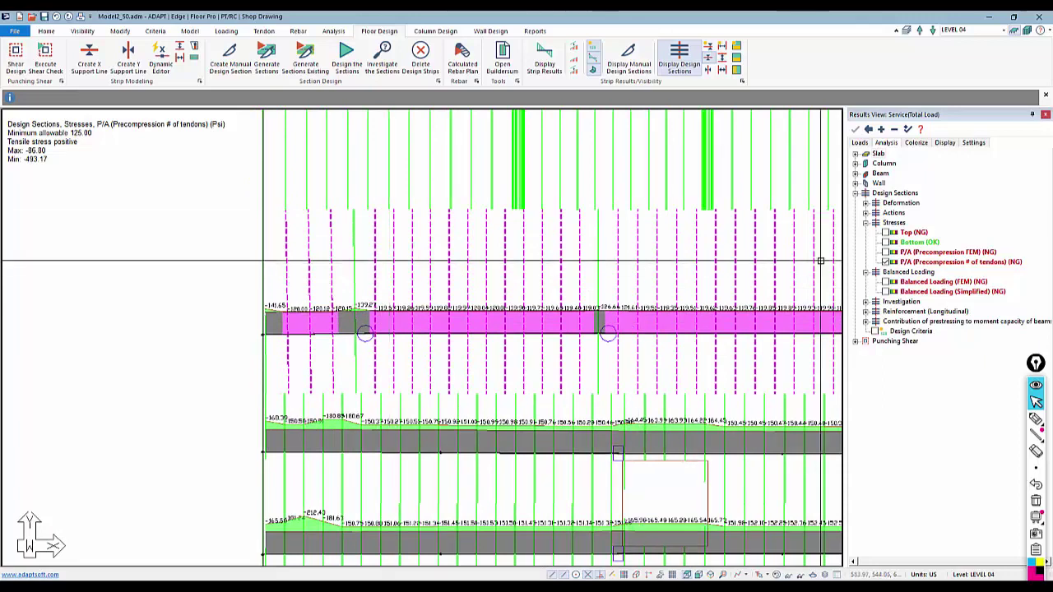
click(943, 146)
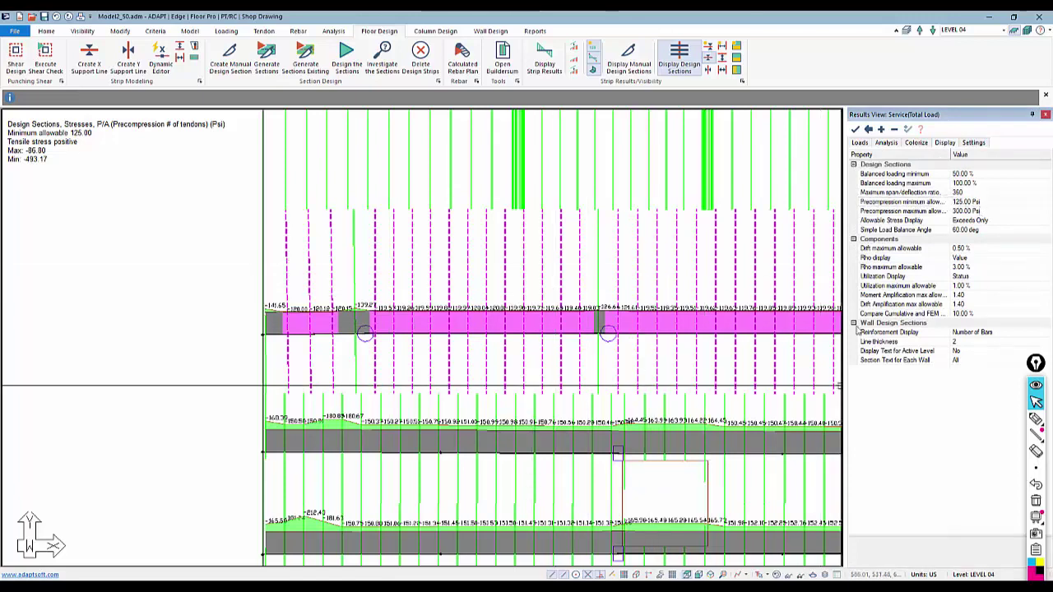
click(889, 145)
Examine the P/A (Precompression # of tendons) values along the design strips in the lower half of the slab, including those around the lower opening
scroll(414, 309, down, 4)
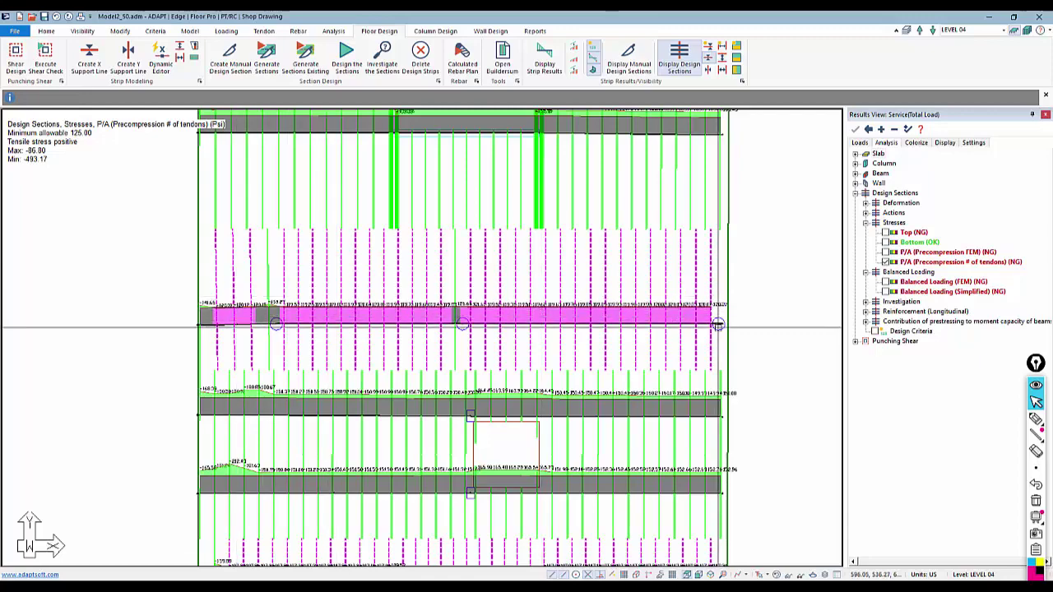
scroll(693, 306, down, 4)
middle_drag(704, 449, 691, 309)
scroll(601, 383, up, 3)
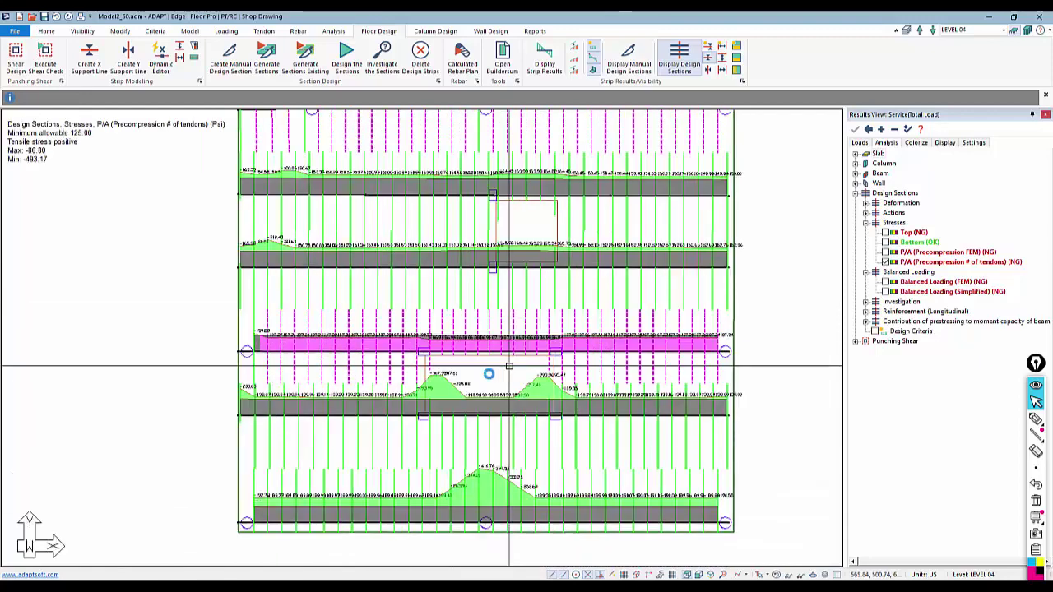
scroll(509, 365, up, 3)
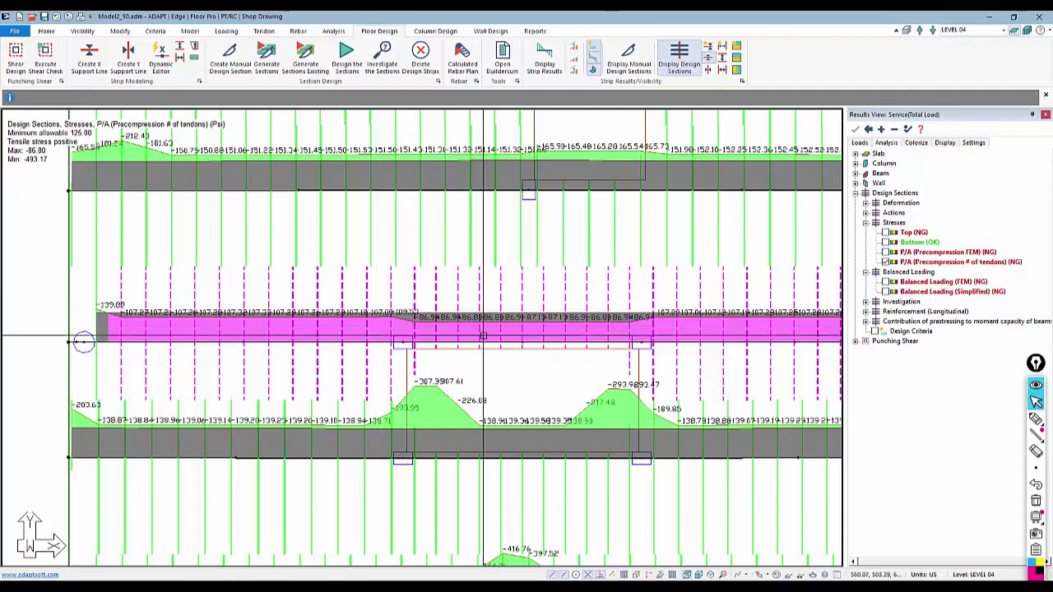
scroll(483, 335, down, 3)
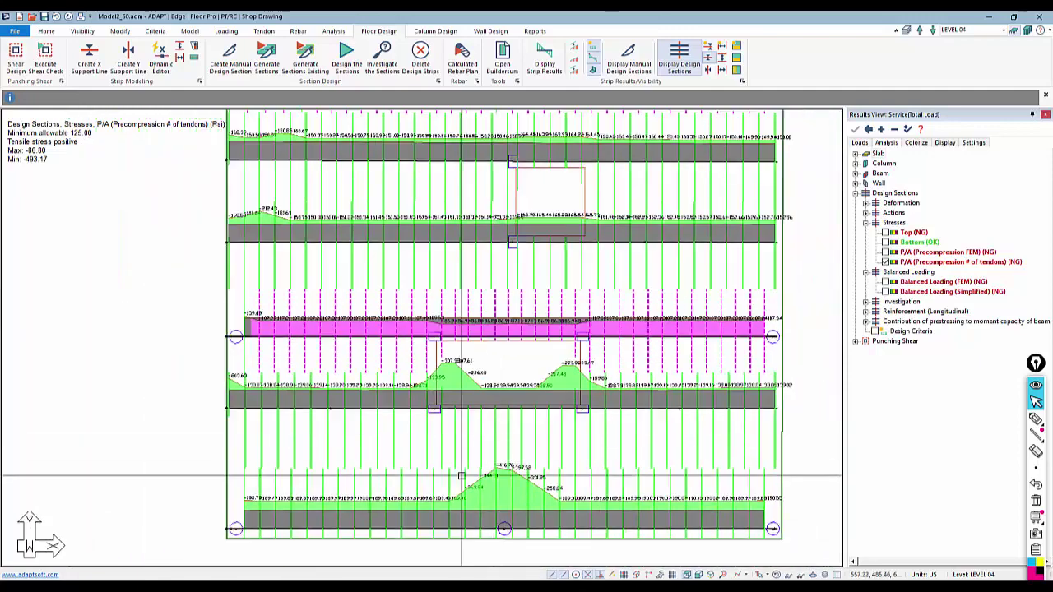
middle_drag(461, 475, 501, 348)
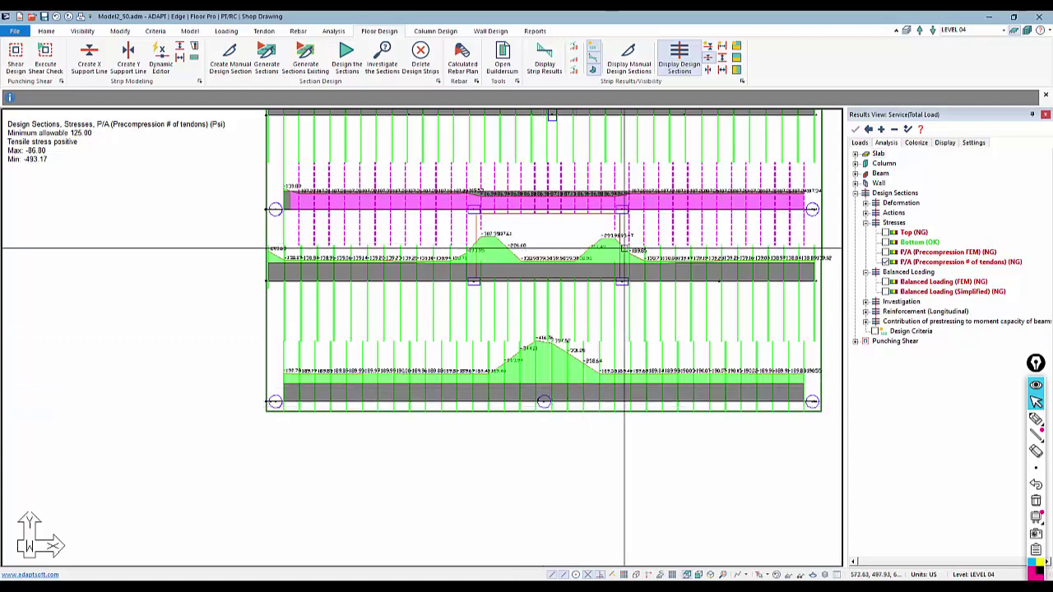
Sketch the diagonal banded tendon paths running from both sides of the lower opening to the middle column on the bottom slab edge
click(1035, 419)
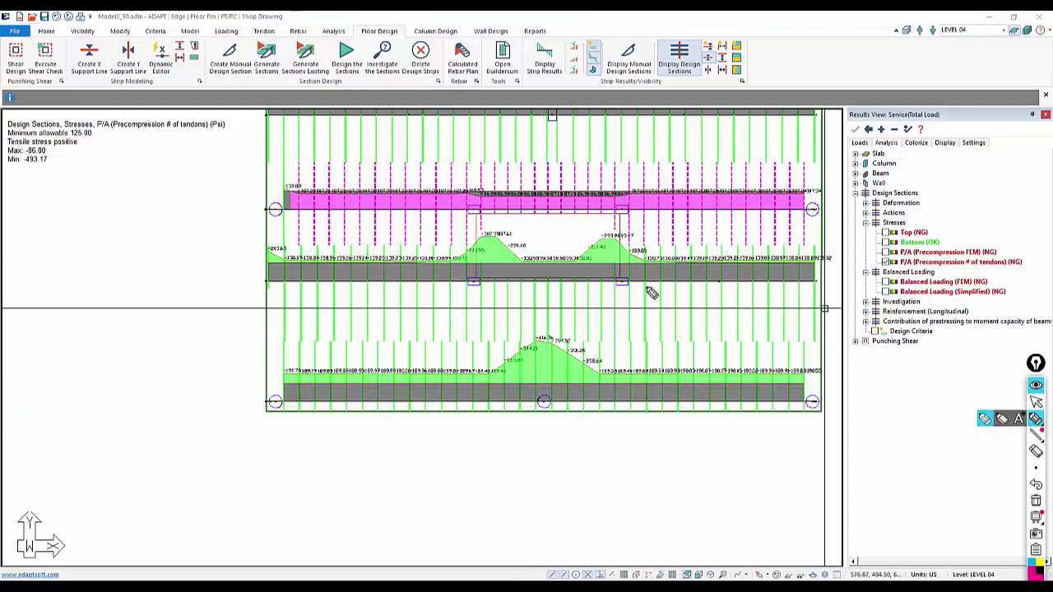
drag(640, 271, 544, 407)
drag(466, 281, 550, 397)
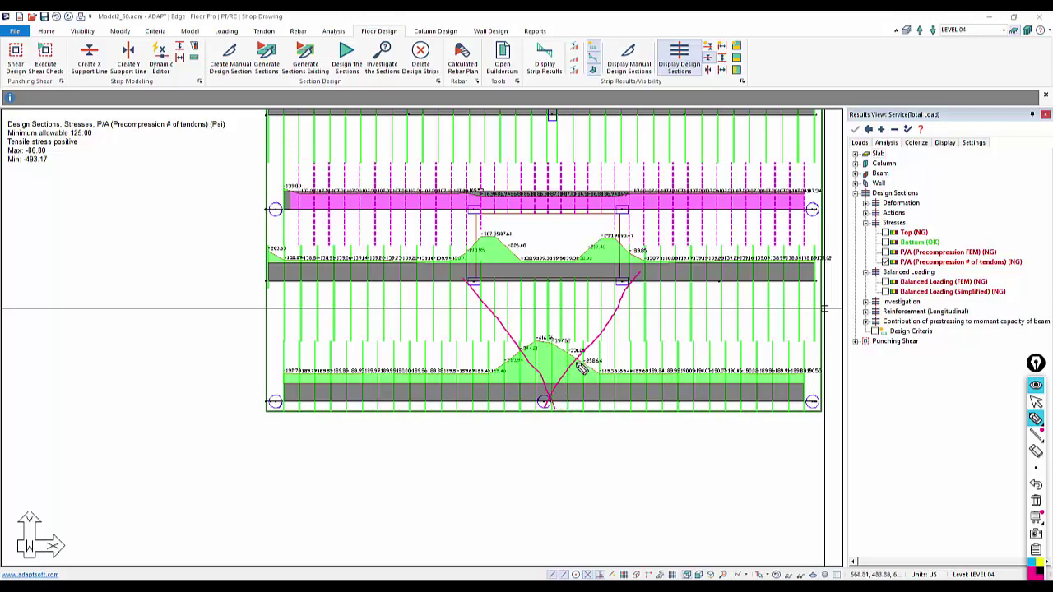
drag(638, 274, 572, 413)
drag(458, 281, 561, 413)
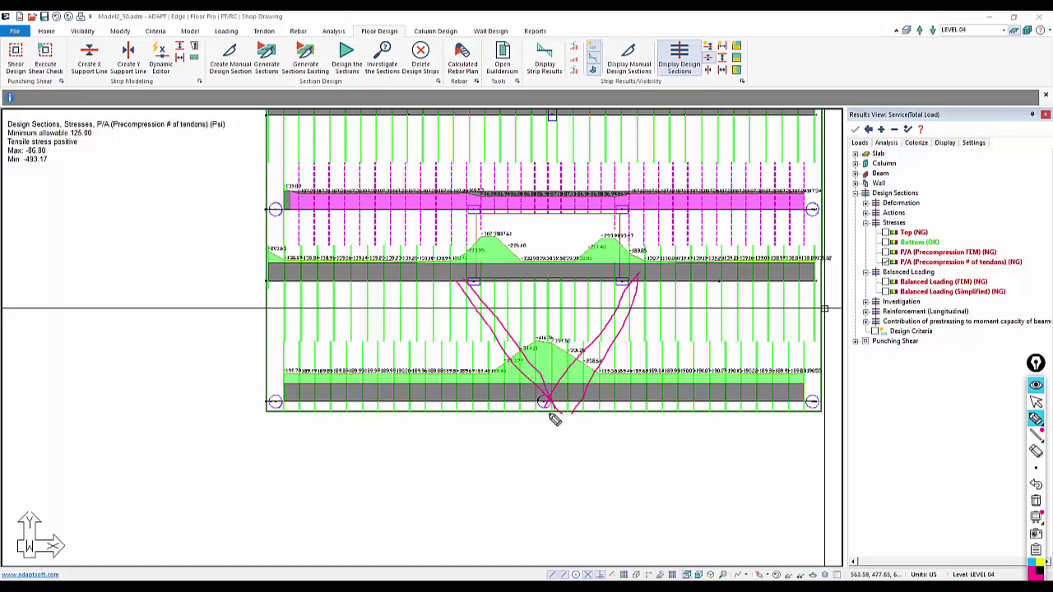
click(559, 411)
Circle the three precompression peaks around the lower opening and the bottom edge column, and clear all the markup
mouse_move(588, 371)
mouse_down()
mouse_move(544, 321)
mouse_move(549, 375)
mouse_move(591, 364)
mouse_up()
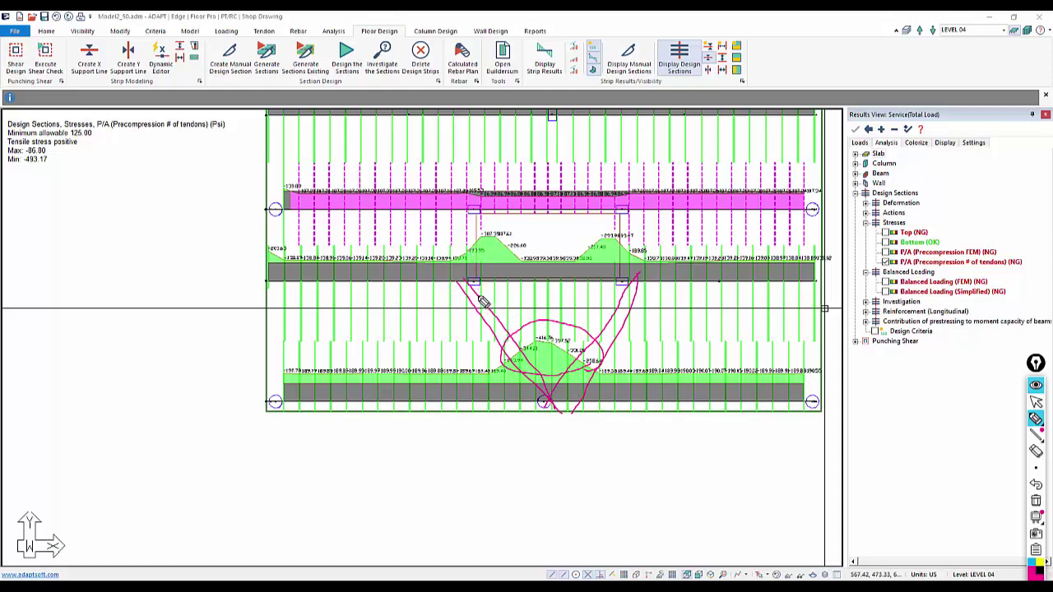
mouse_move(470, 262)
mouse_down()
mouse_move(531, 238)
mouse_move(515, 255)
mouse_up()
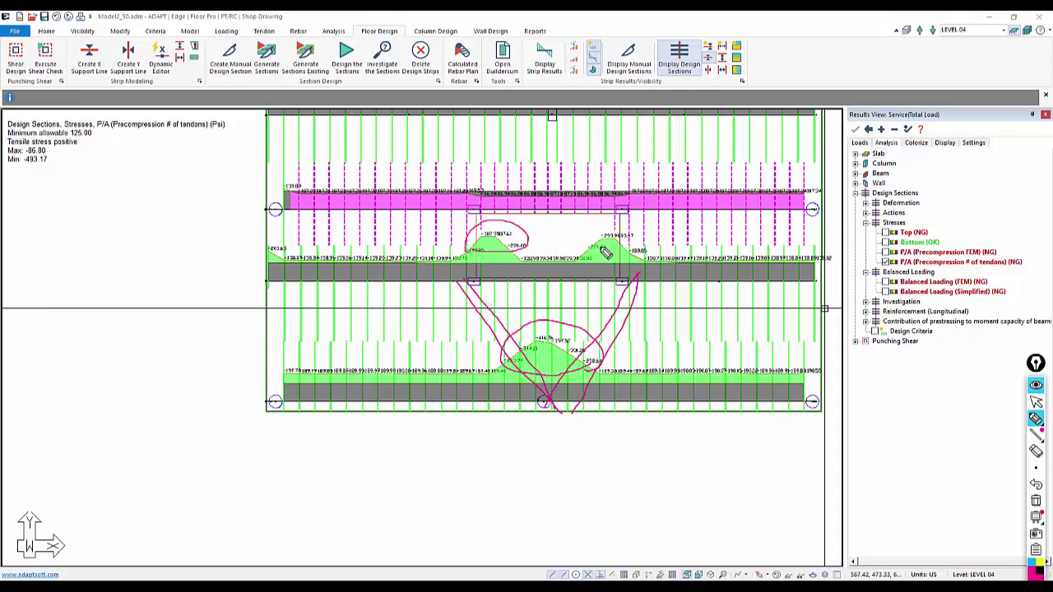
drag(605, 252, 623, 224)
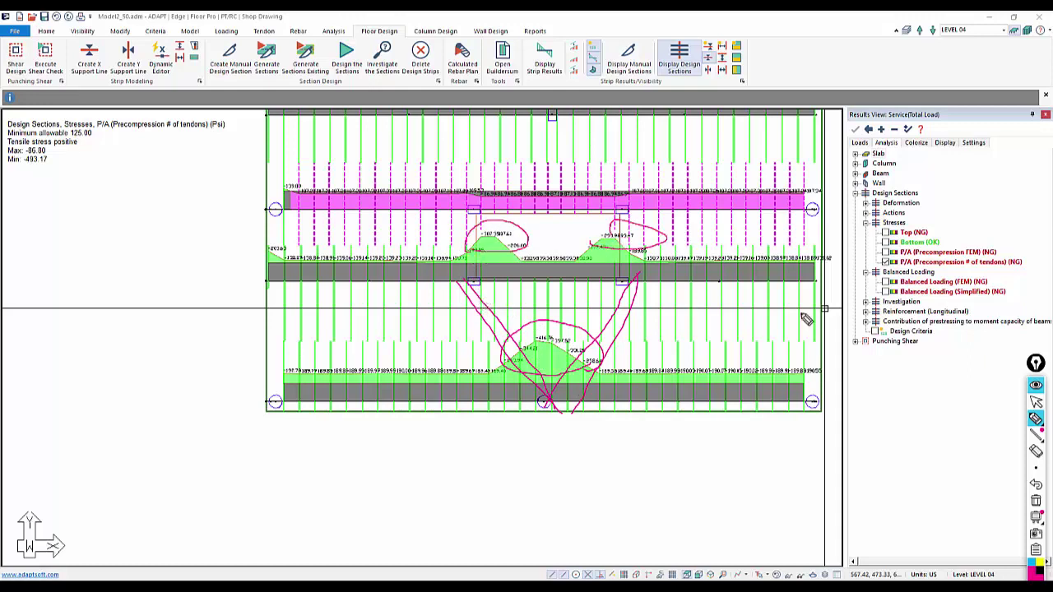
click(1035, 502)
click(1035, 402)
Show the tendons on the plan together with the precompression results around the lower opening
middle_drag(533, 328, 541, 372)
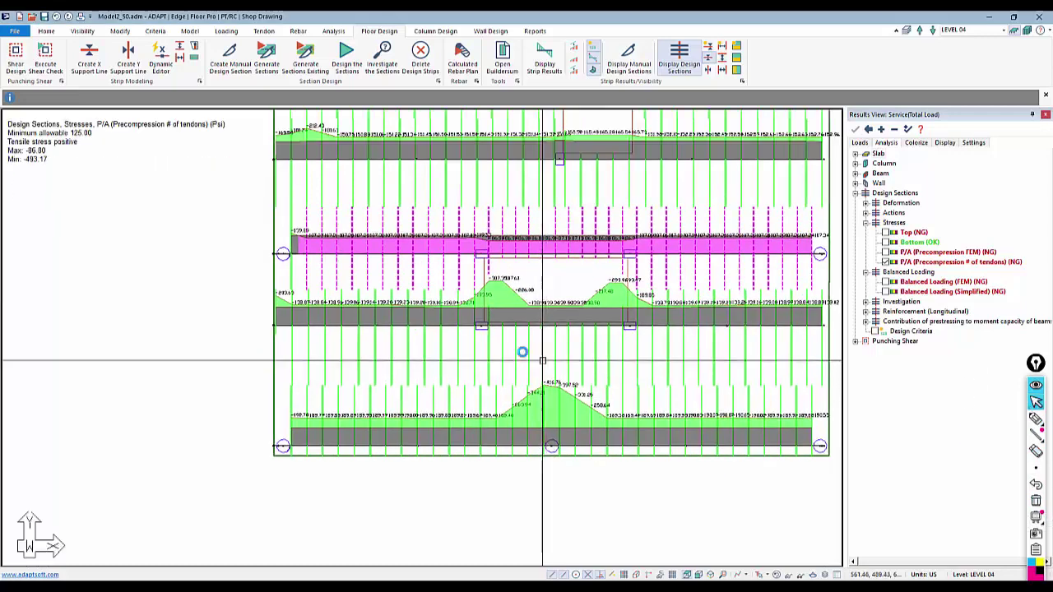
scroll(522, 352, down, 1)
click(264, 31)
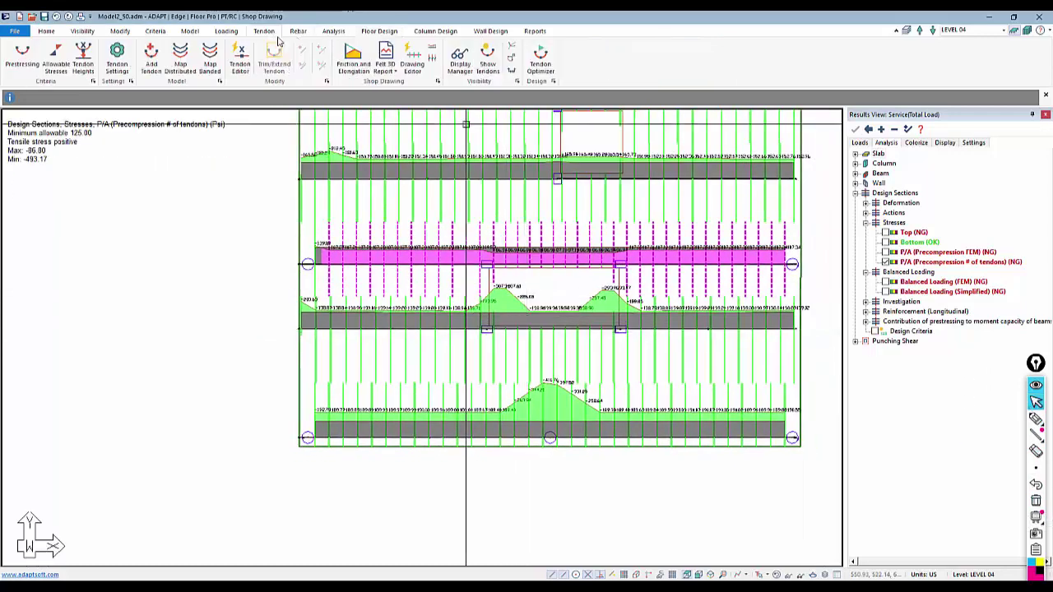
click(483, 61)
scroll(459, 306, up, 1)
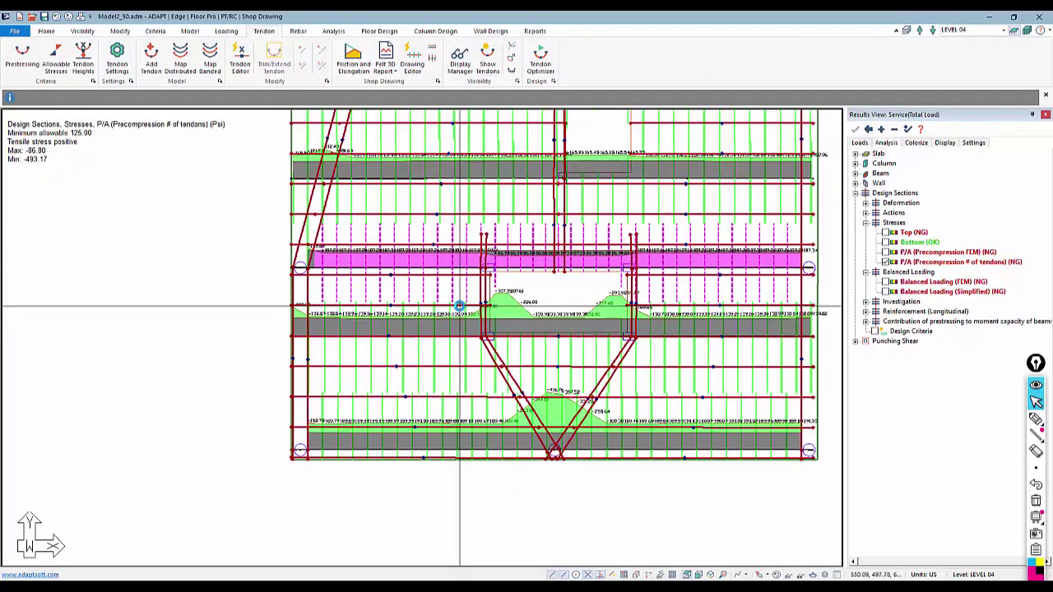
scroll(459, 306, up, 2)
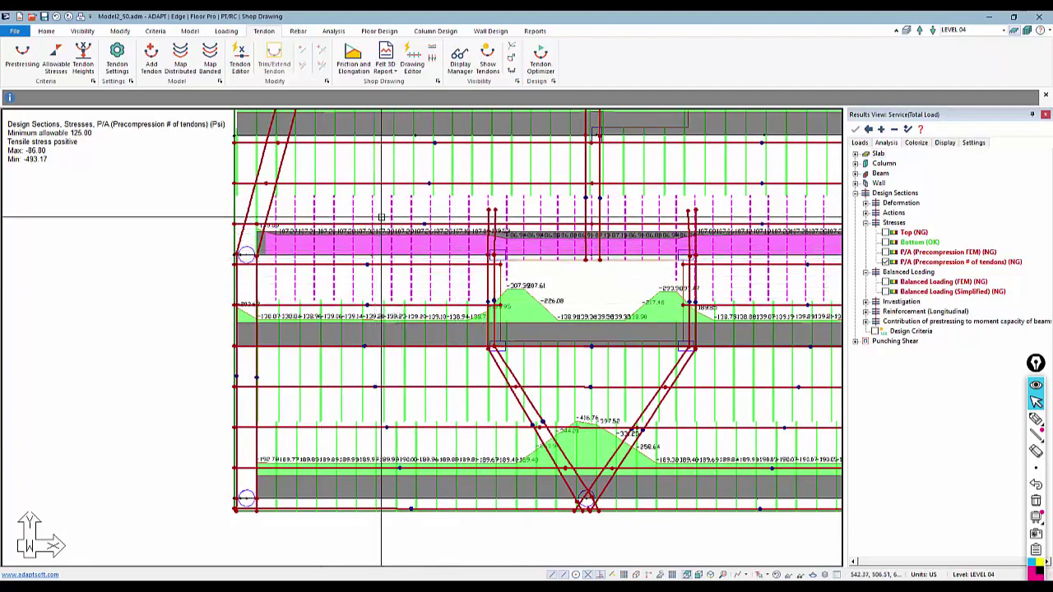
Select the distributed tendons beside the lower magenta strip one after another to examine which of them contribute to its precompression
click(339, 224)
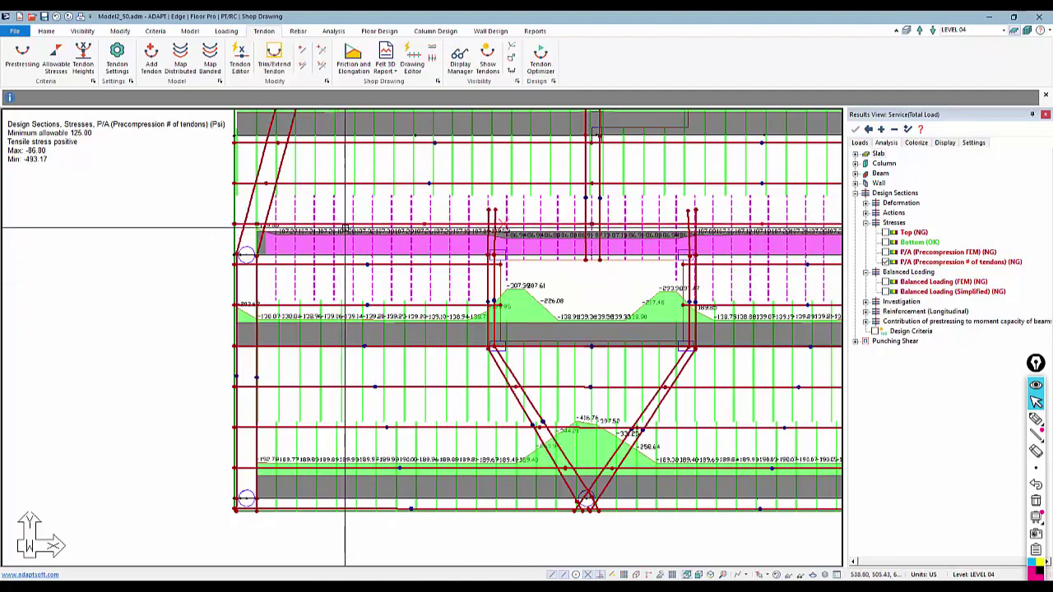
click(345, 264)
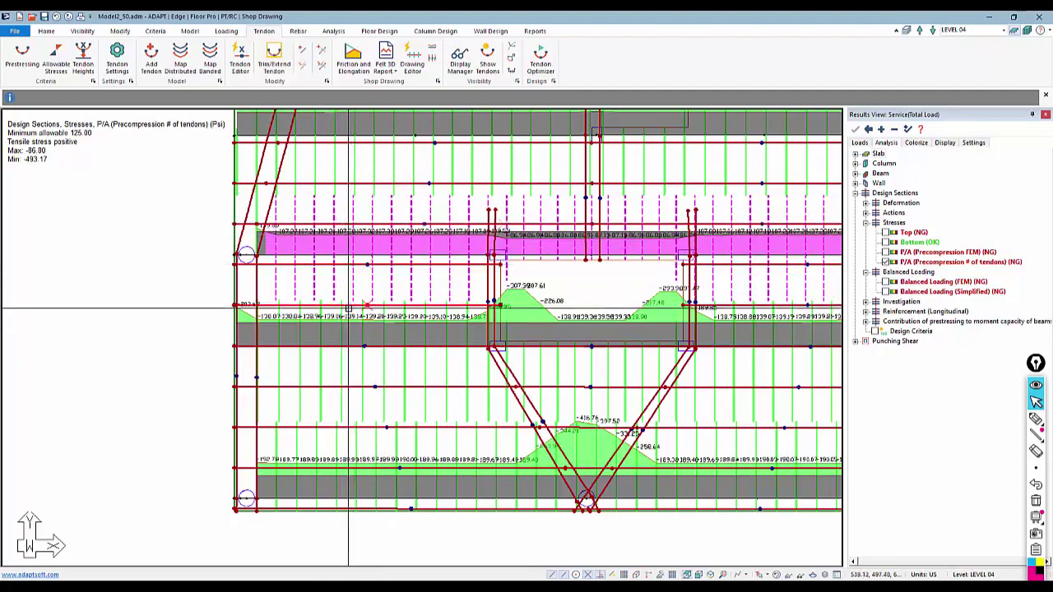
scroll(433, 310, up, 3)
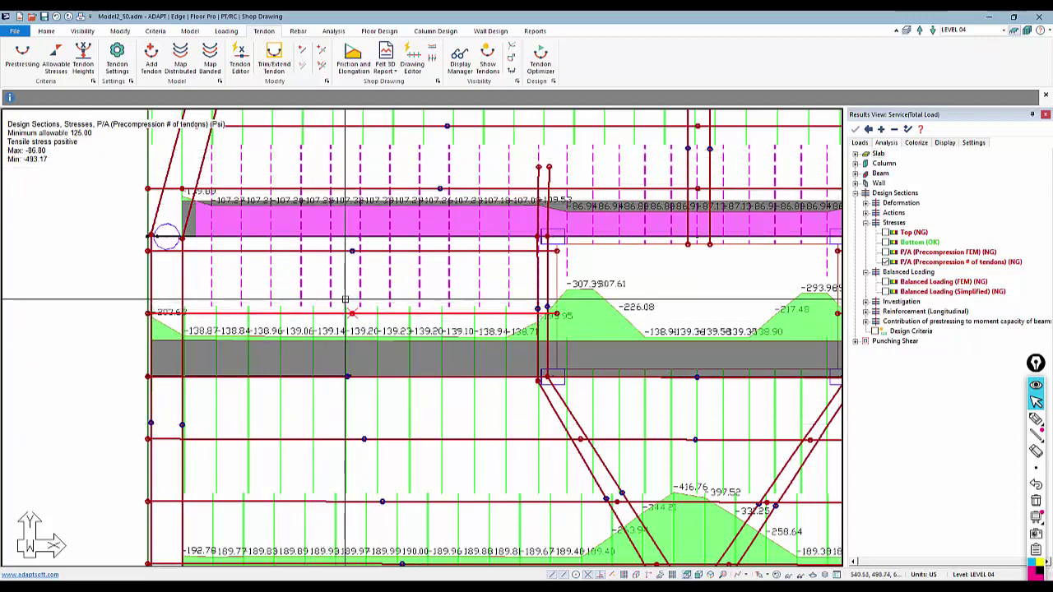
scroll(345, 299, down, 3)
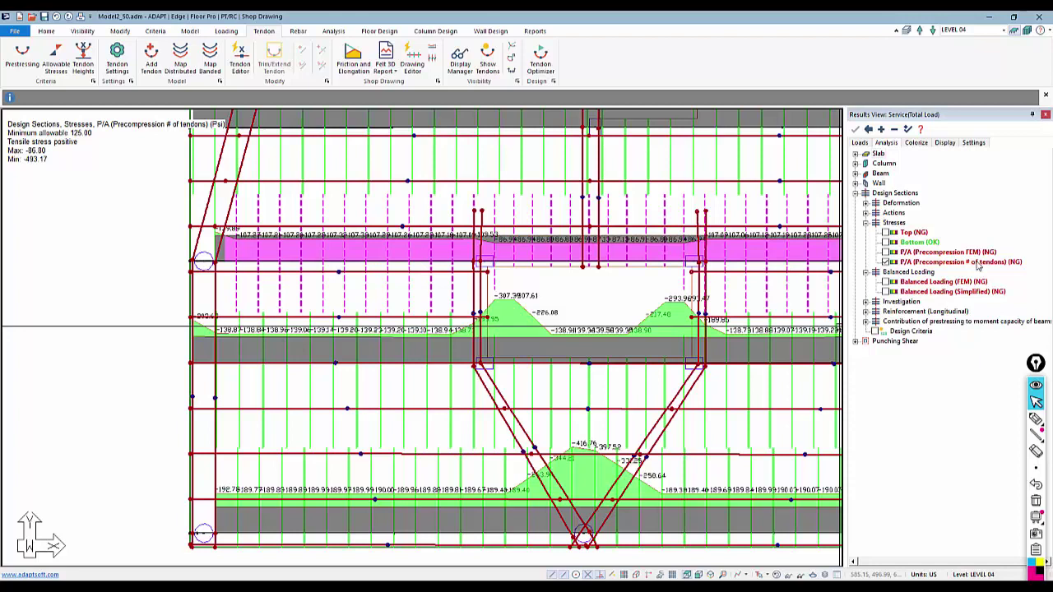
Display the P/A (Precompression FEM) stresses and examine the magenta design sections across the whole slab
click(885, 253)
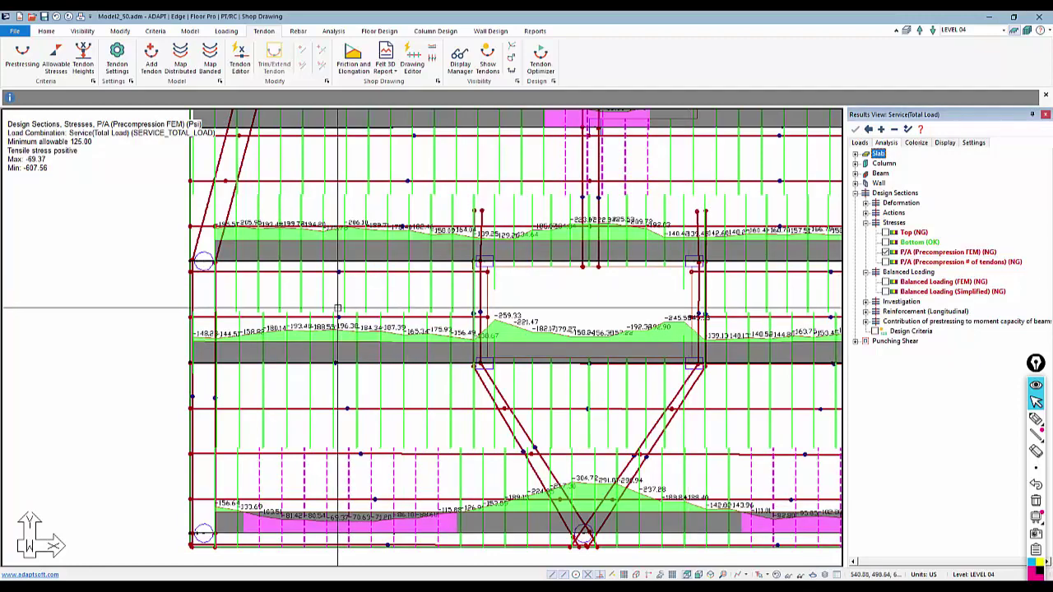
scroll(312, 300, down, 3)
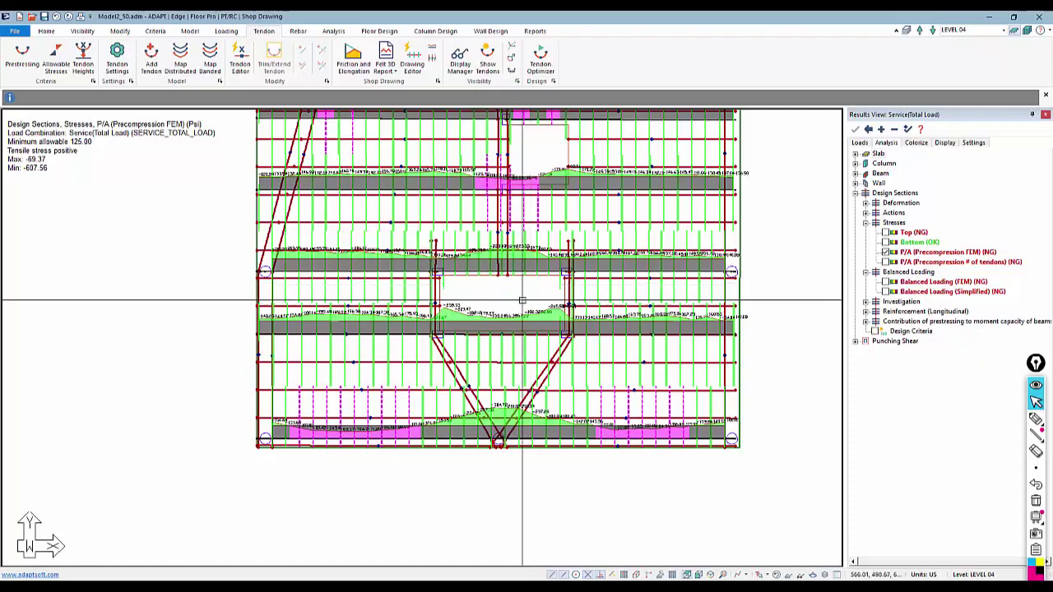
scroll(573, 463, down, 2)
middle_drag(516, 301, 511, 386)
middle_drag(463, 219, 454, 288)
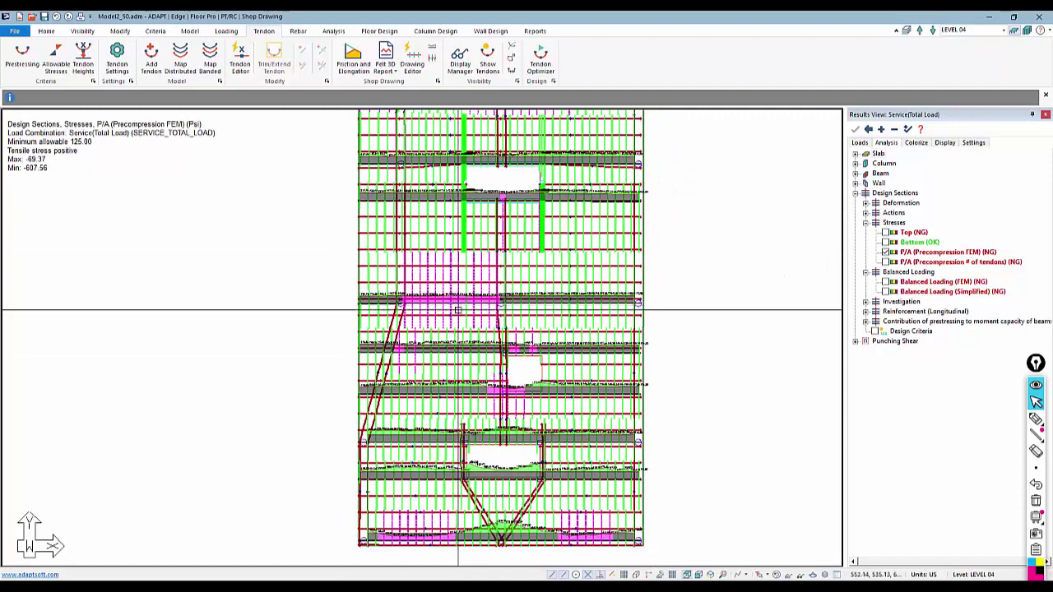
scroll(436, 321, down, 1)
middle_drag(391, 296, 393, 333)
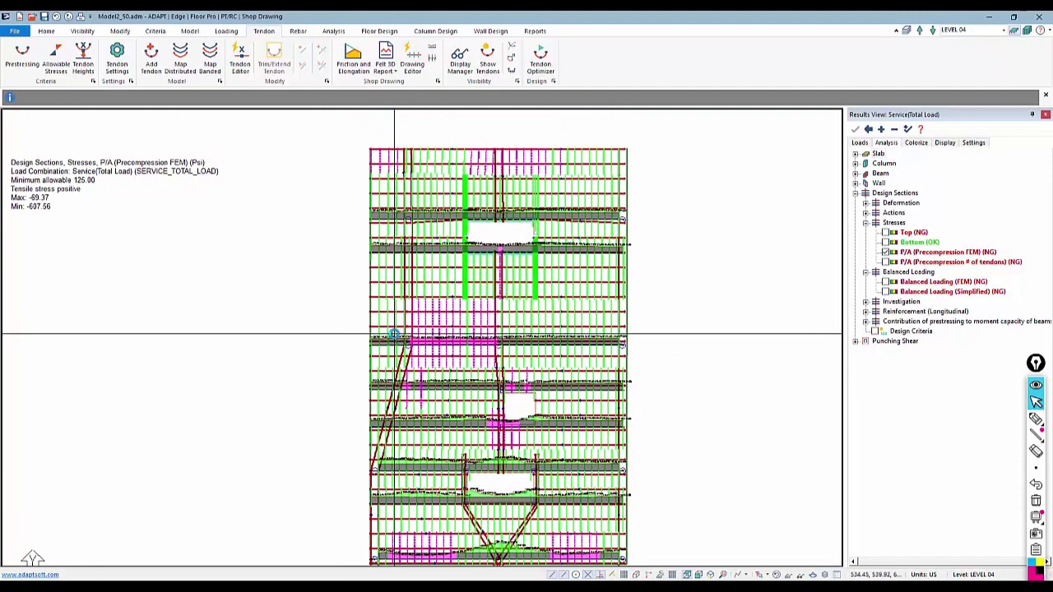
scroll(381, 305, down, 2)
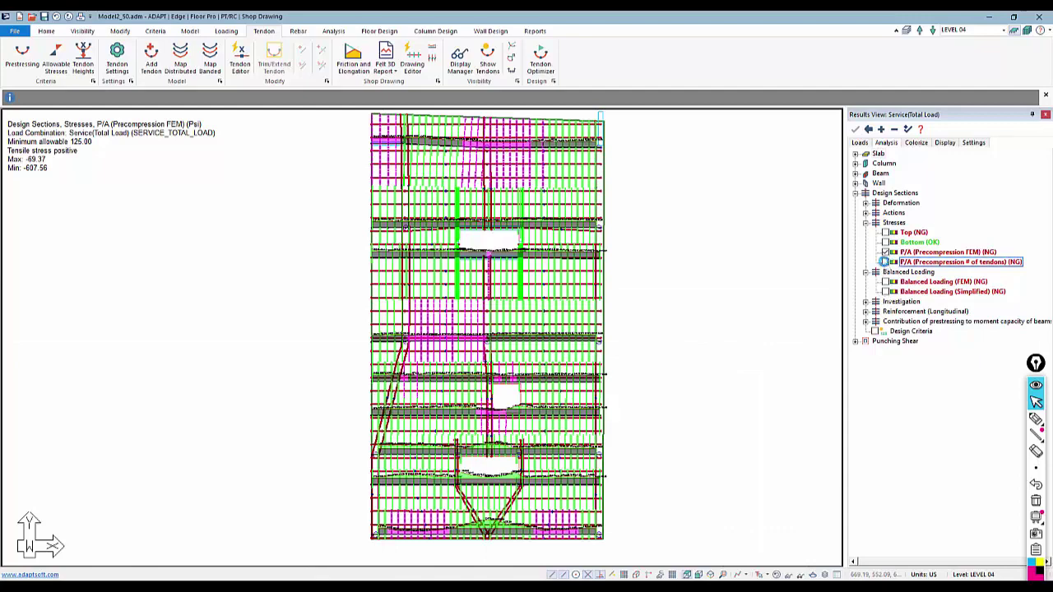
Switch the results back to P/A (Precompression # of tendons) and examine the two magenta strips against the tendon layout
click(884, 261)
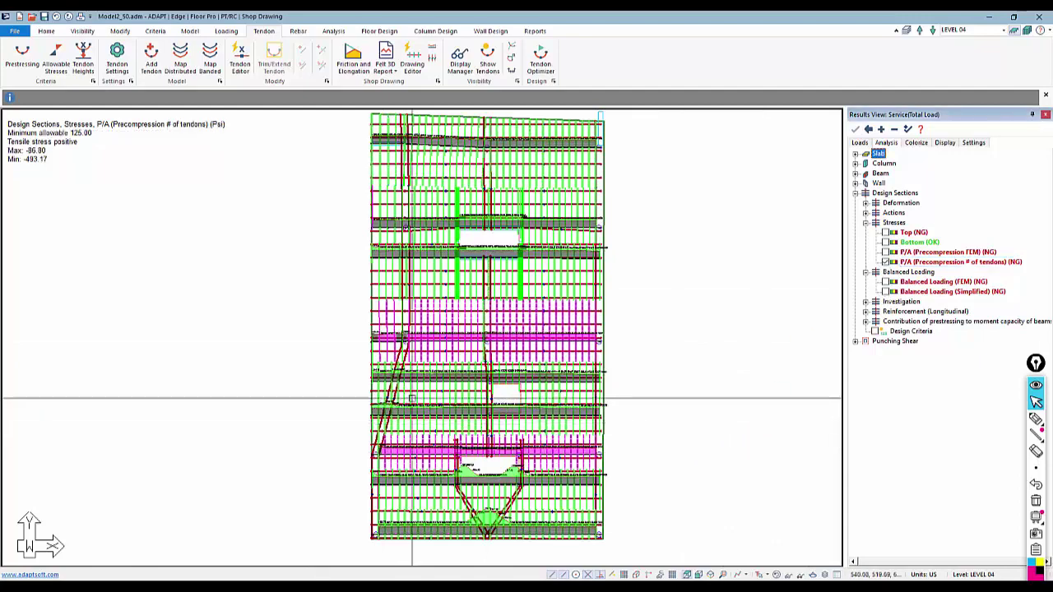
scroll(412, 399, up, 5)
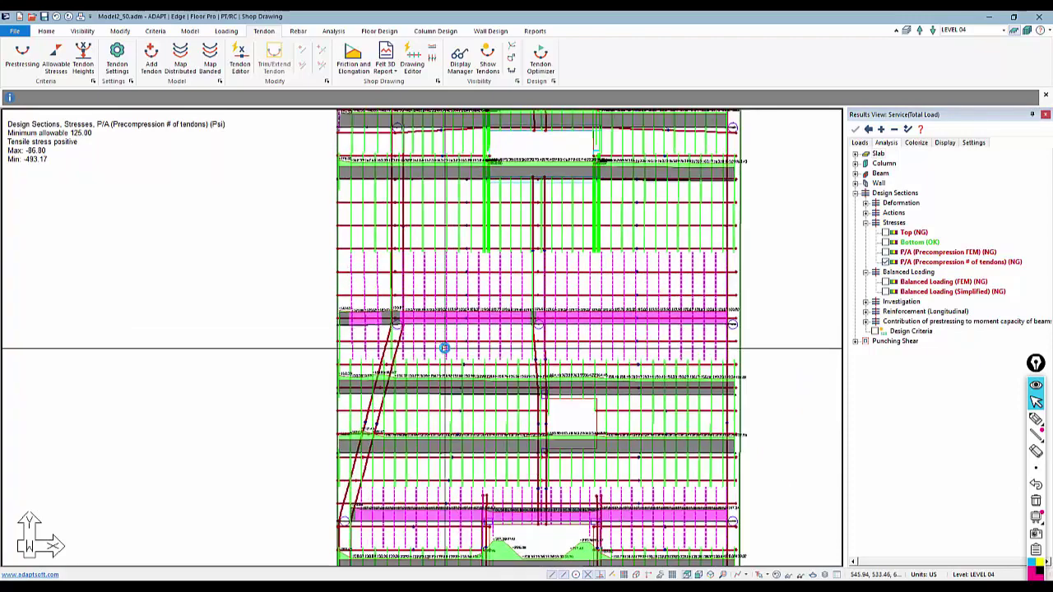
scroll(444, 348, up, 4)
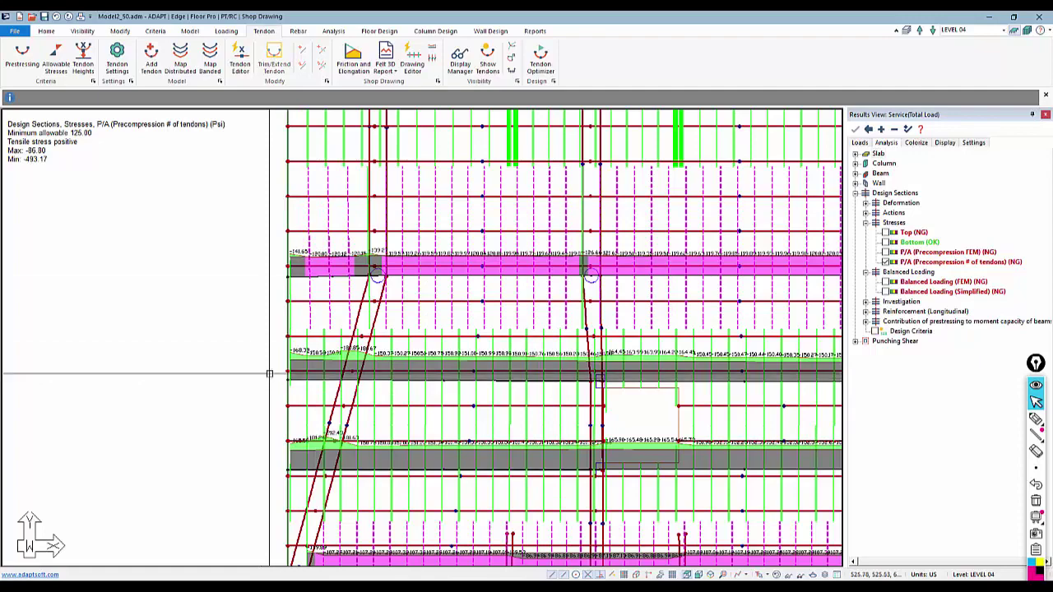
scroll(265, 290, down, 3)
scroll(300, 319, down, 1)
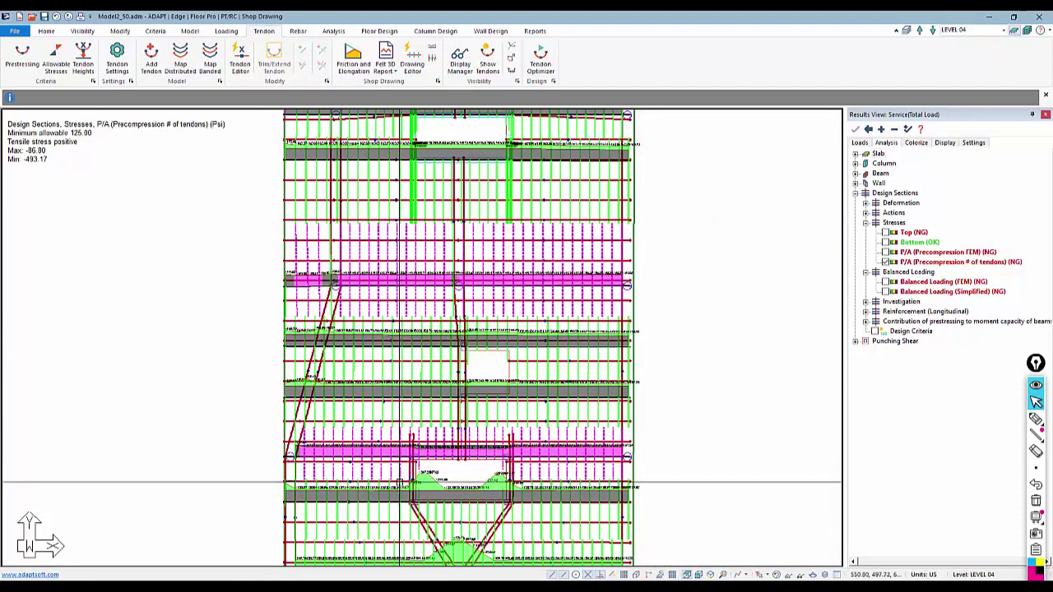
middle_drag(408, 472, 428, 449)
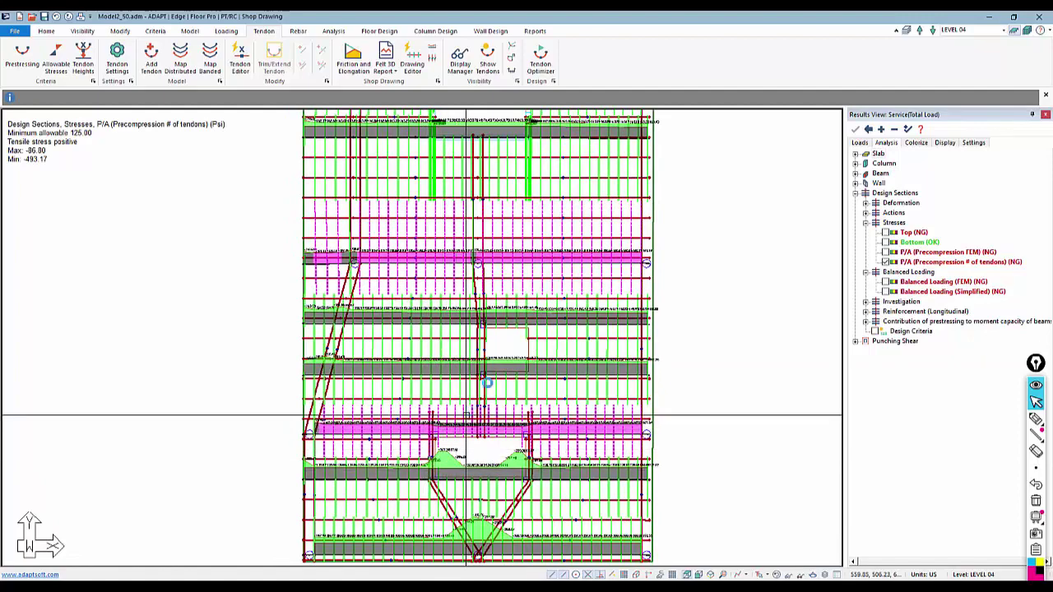
scroll(470, 451, down, 1)
scroll(492, 447, down, 2)
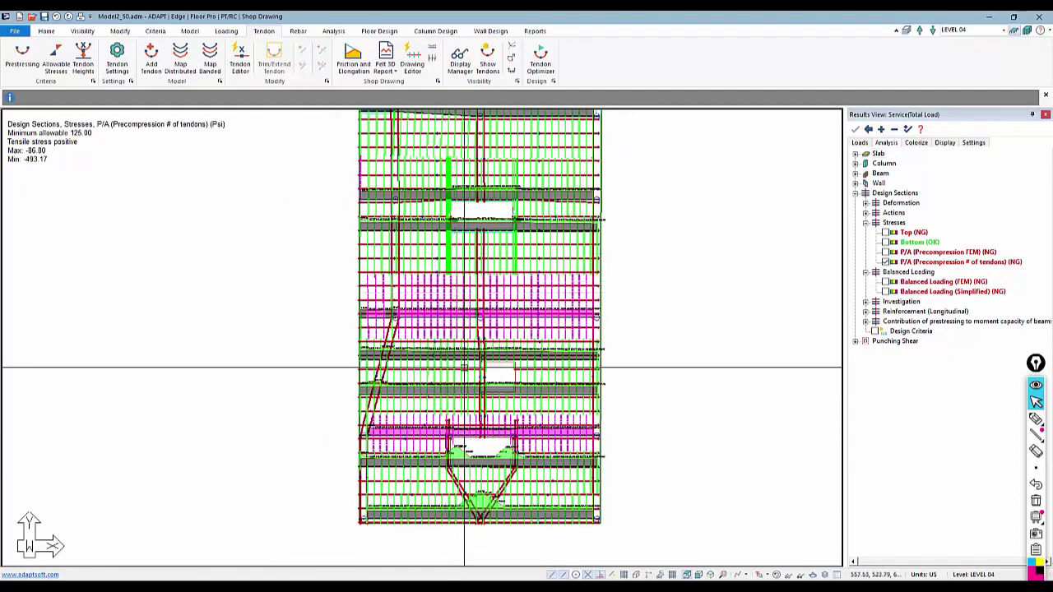
middle_drag(458, 384, 493, 423)
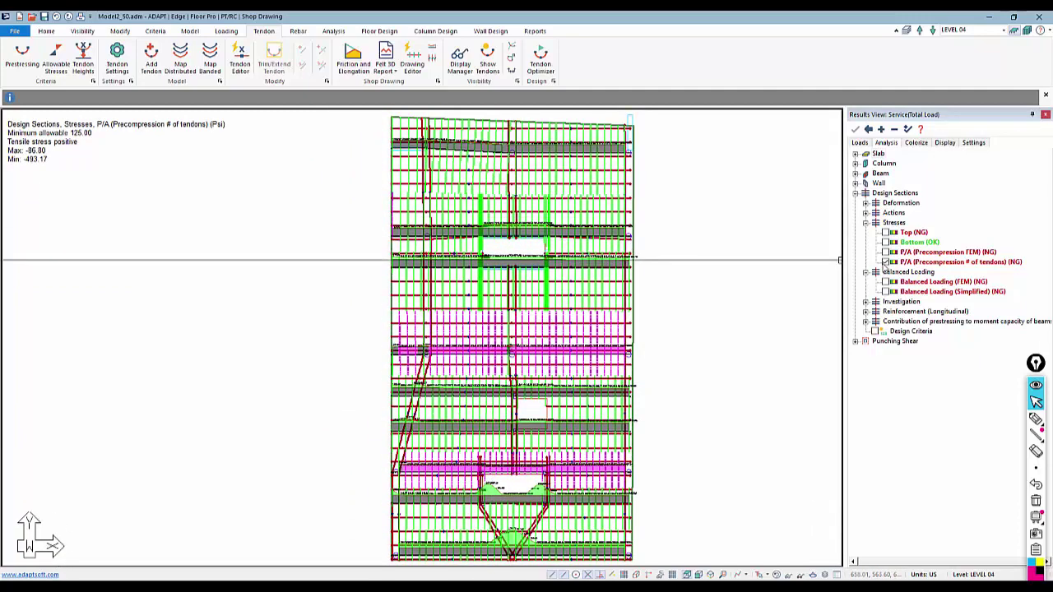
Show only the Y-direction design sections and examine the precompression along the magenta support strips in the middle of the slab
click(377, 31)
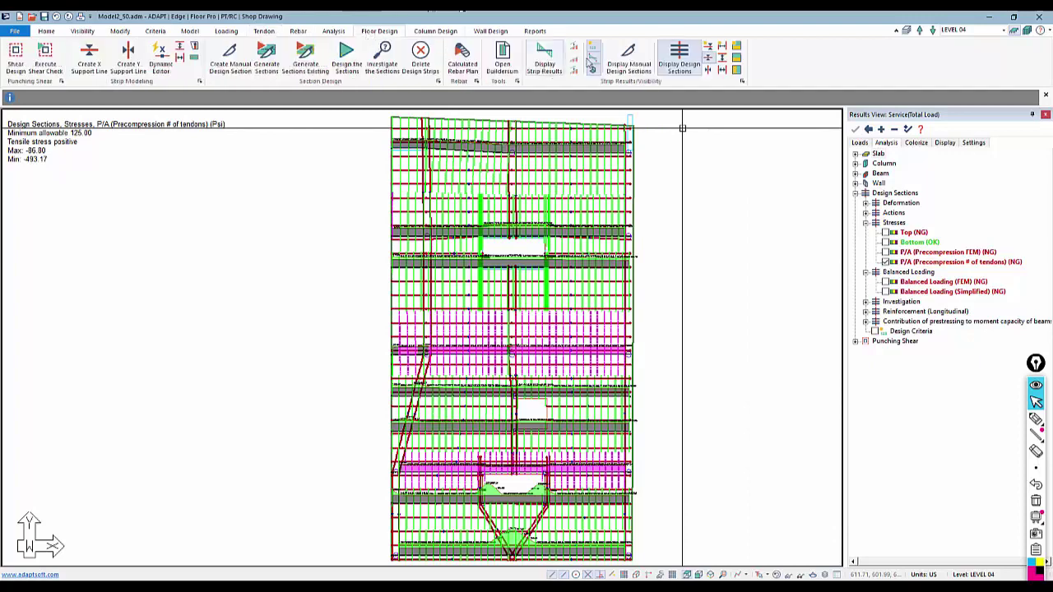
click(679, 63)
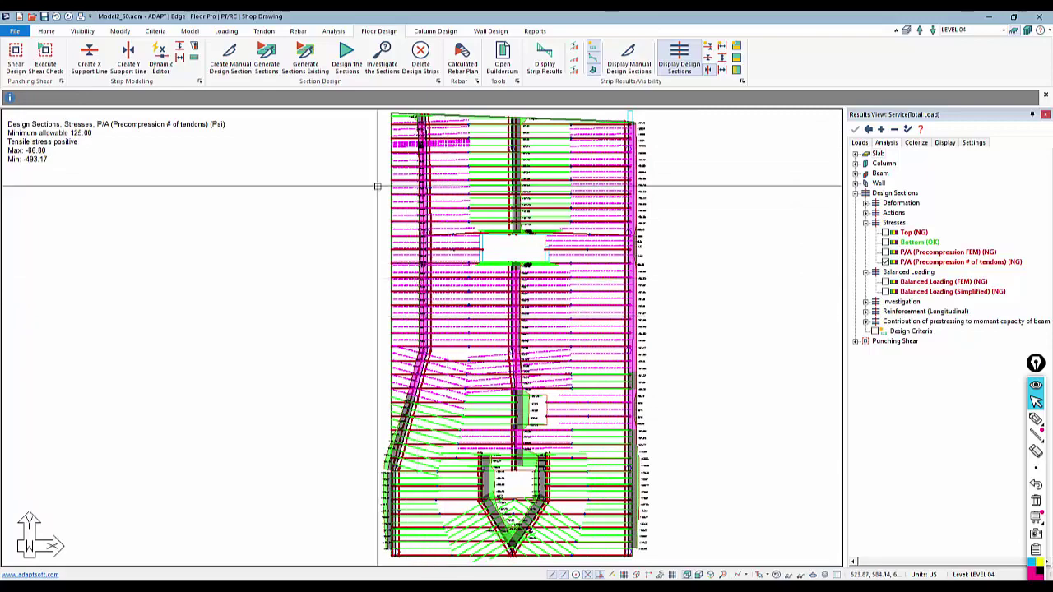
scroll(433, 402, up, 3)
scroll(433, 401, up, 2)
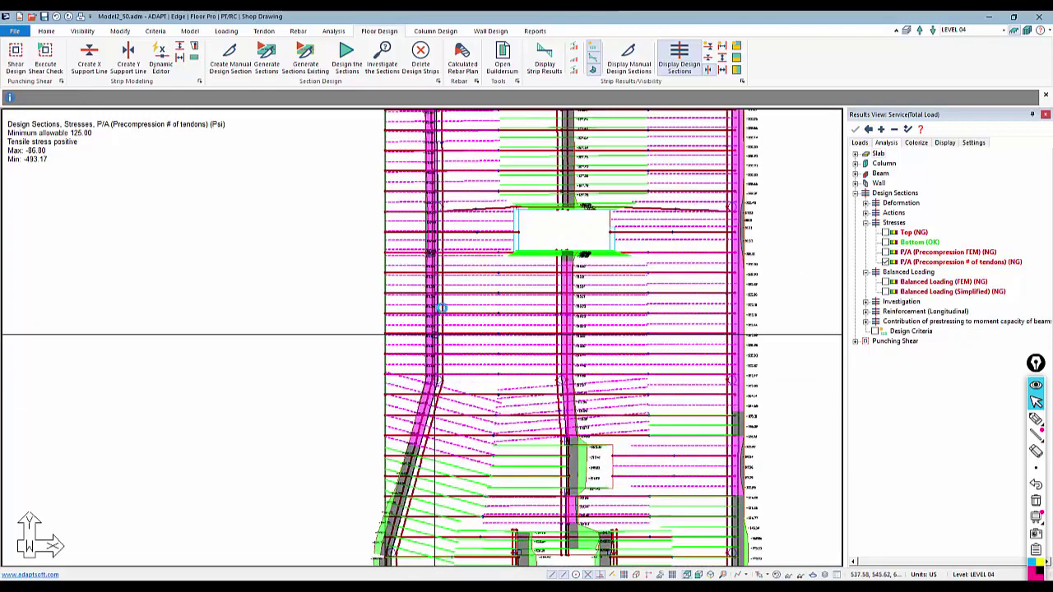
scroll(364, 334, up, 4)
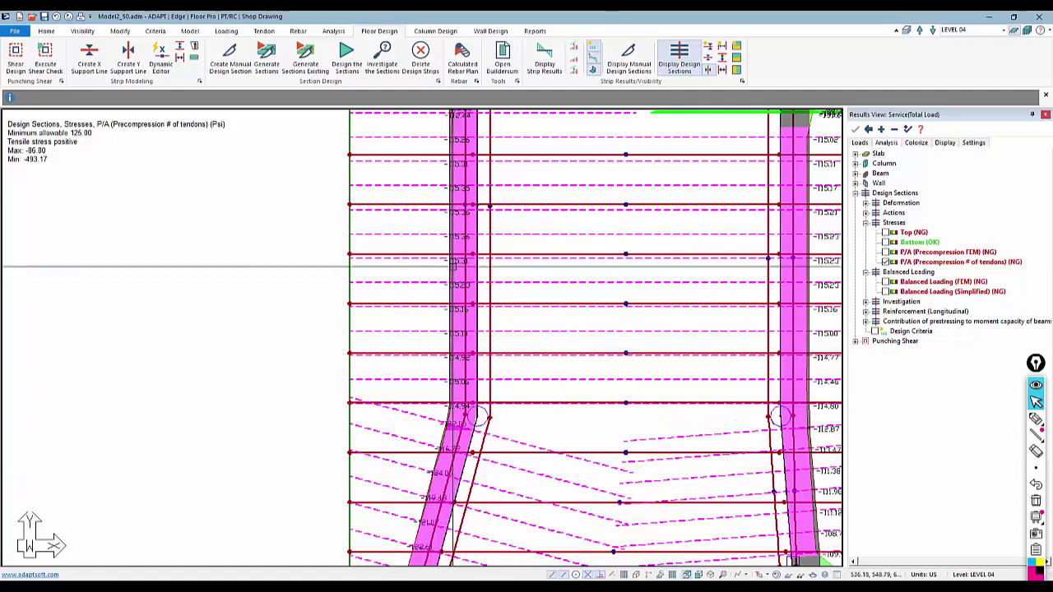
Follow the magenta Y-direction strips up, down and across the slab to compare their precompression with the surrounding tendon layout
scroll(457, 263, down, 3)
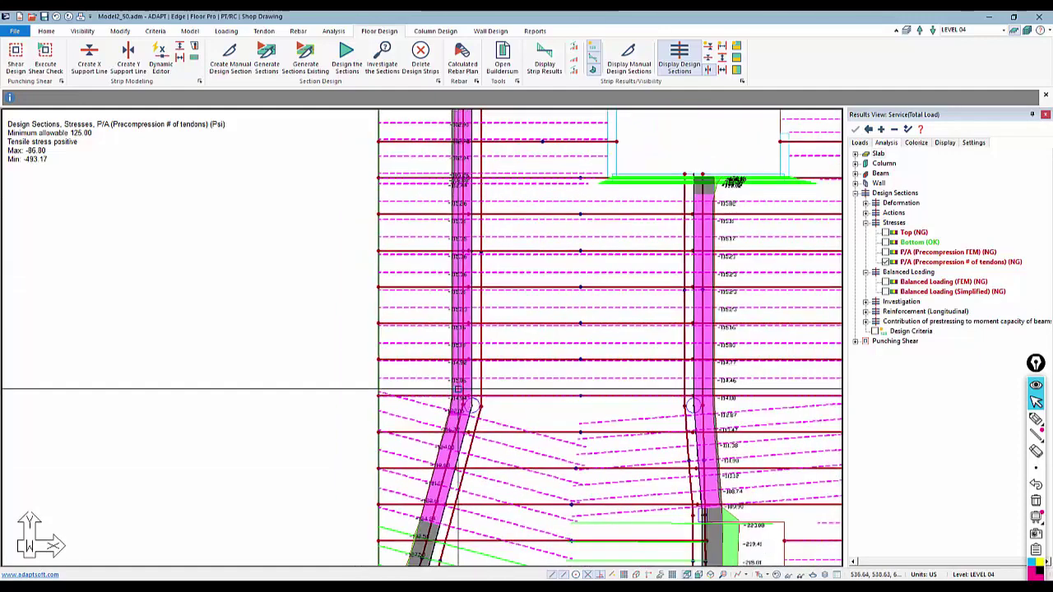
scroll(473, 321, down, 2)
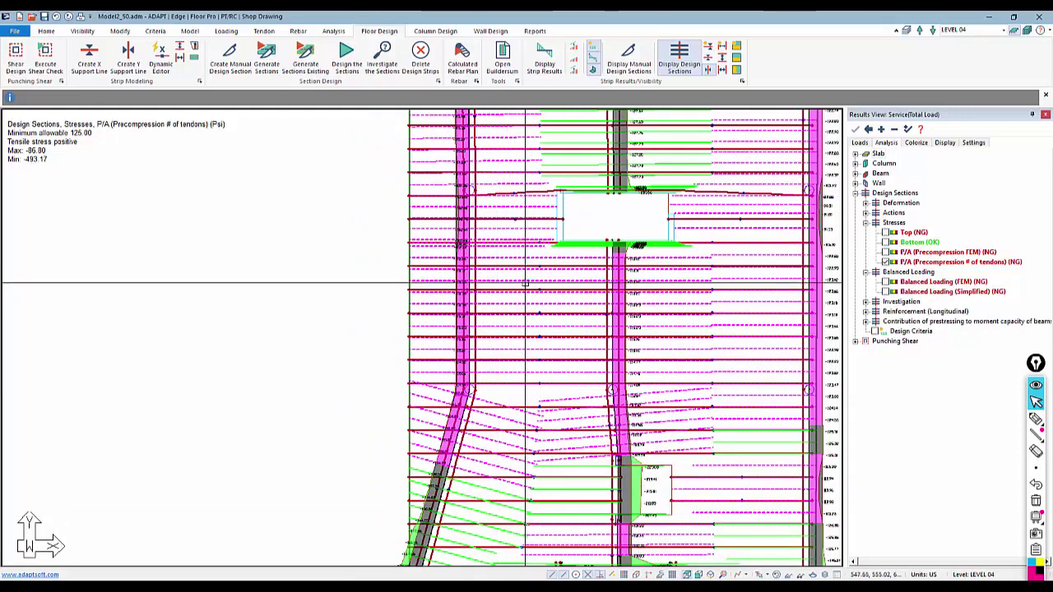
key(Escape)
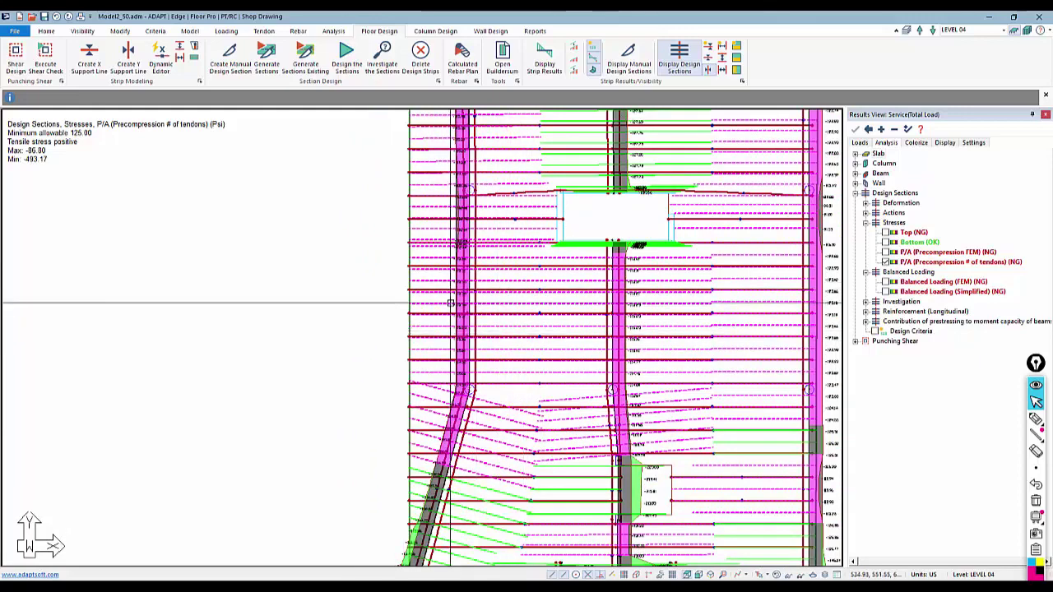
scroll(461, 284, up, 3)
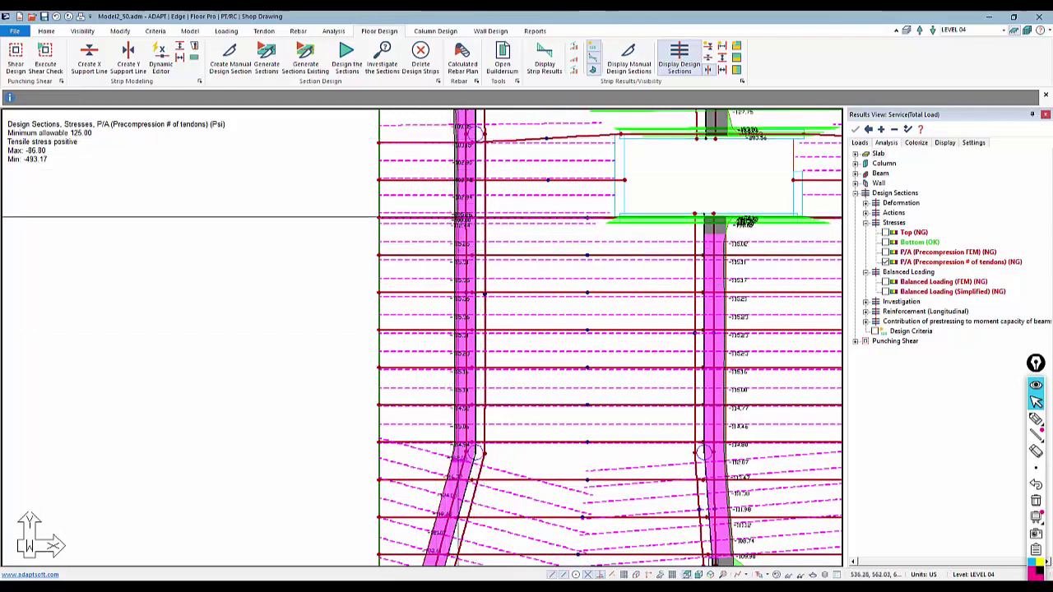
middle_drag(455, 298, 453, 531)
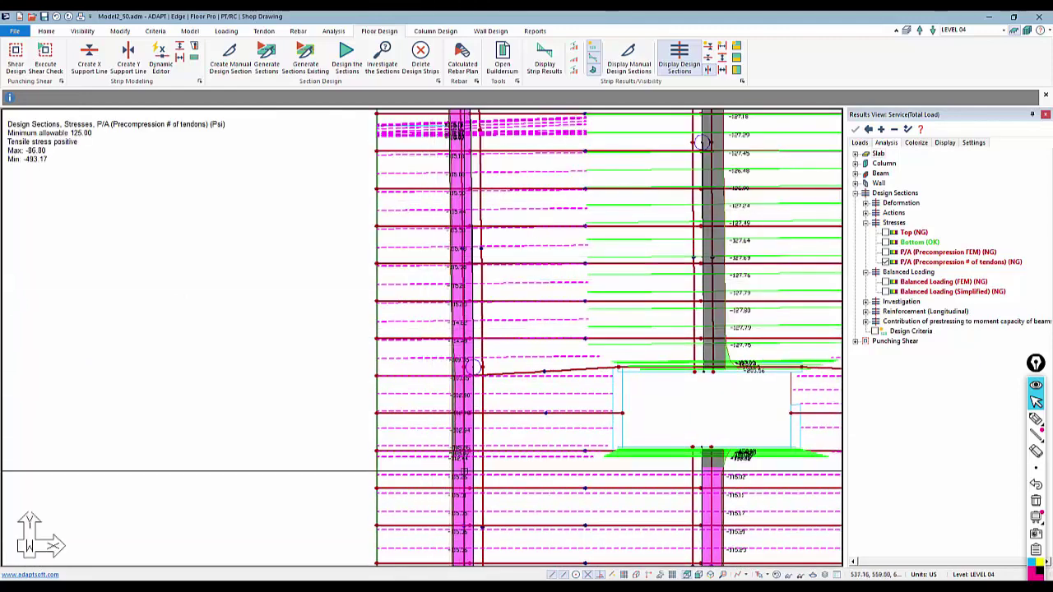
middle_drag(486, 436, 460, 227)
middle_drag(704, 330, 570, 280)
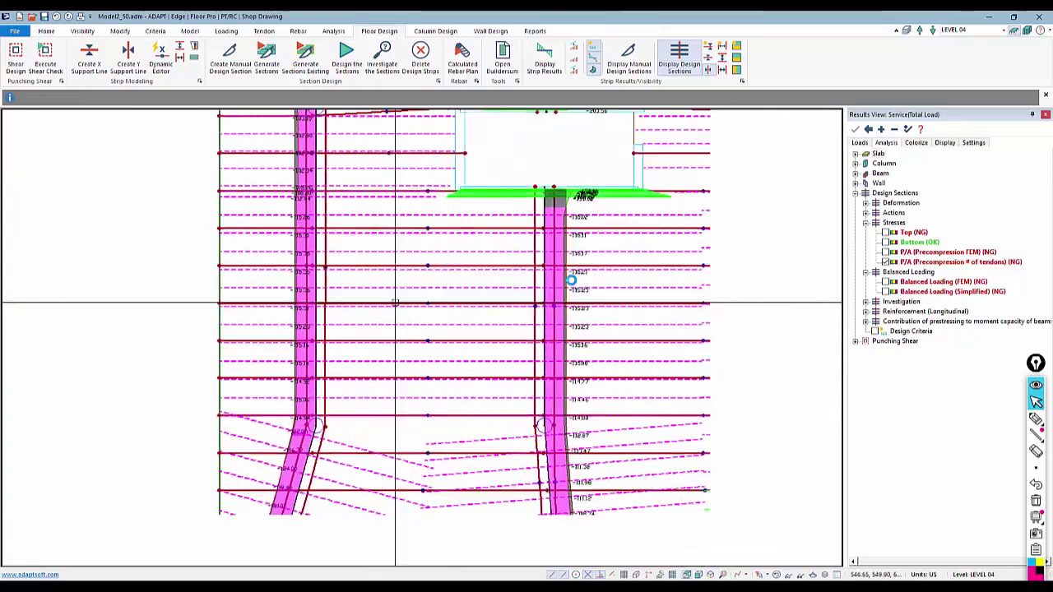
mouse_move(545, 355)
middle_down()
mouse_move(417, 233)
mouse_move(405, 239)
middle_up()
scroll(493, 336, down, 1)
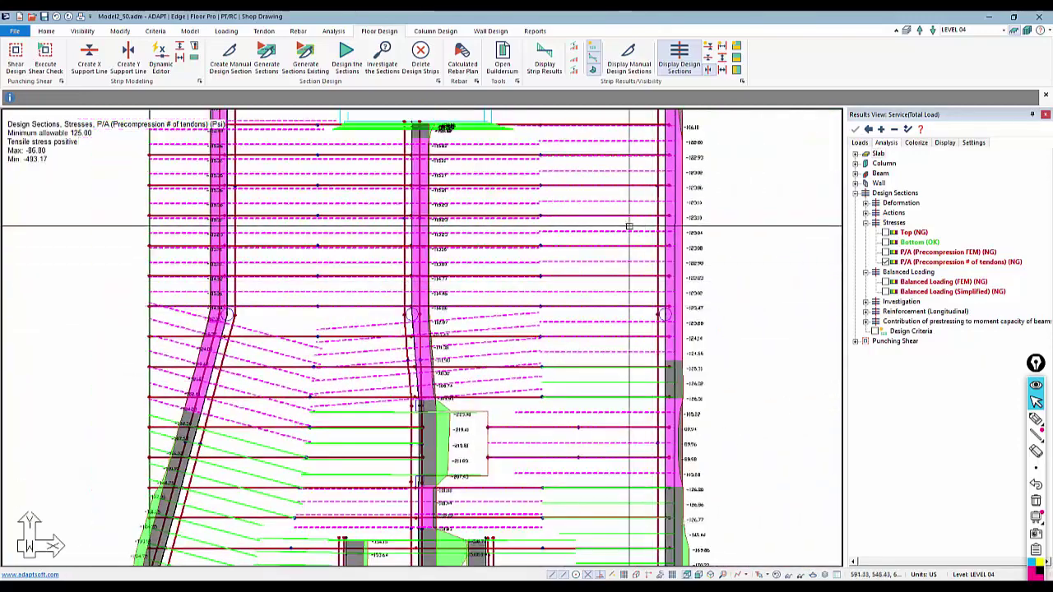
scroll(685, 299, down, 3)
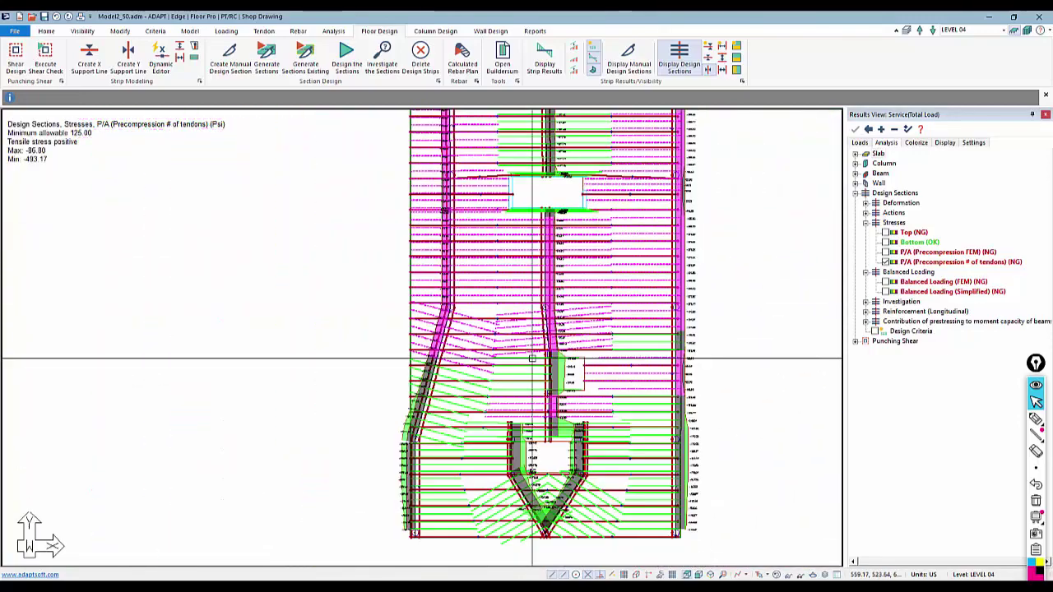
scroll(508, 423, down, 2)
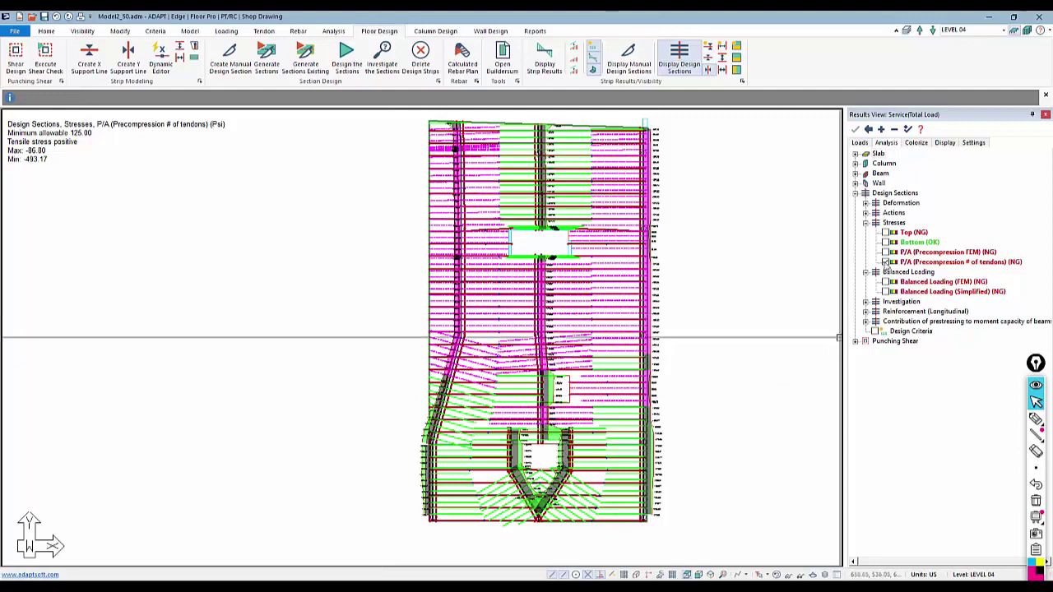
Clear the precompression results and the tendons from the plan, and show only the X-direction design sections
click(885, 262)
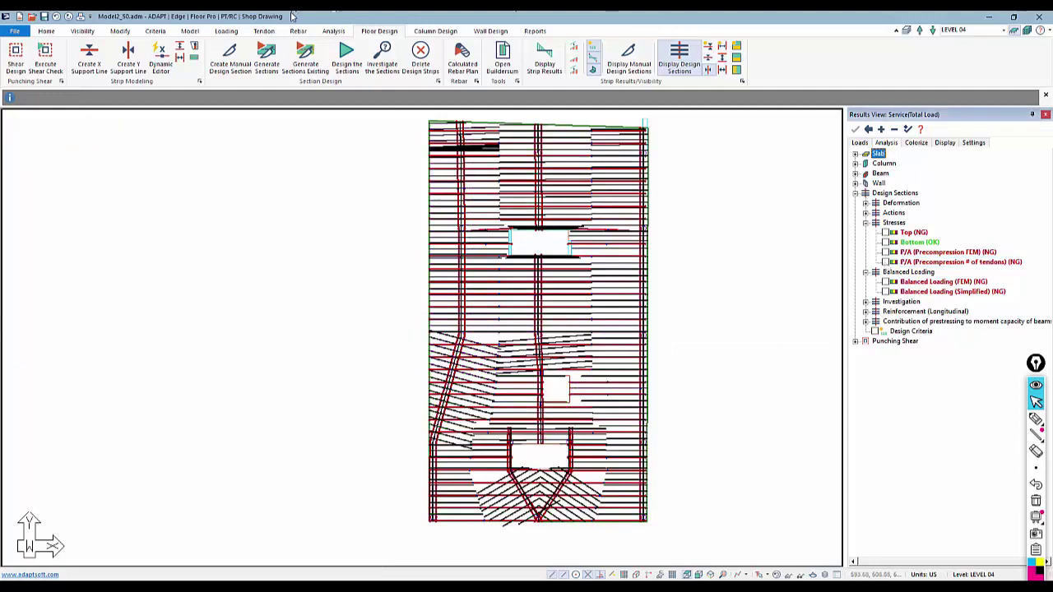
click(265, 31)
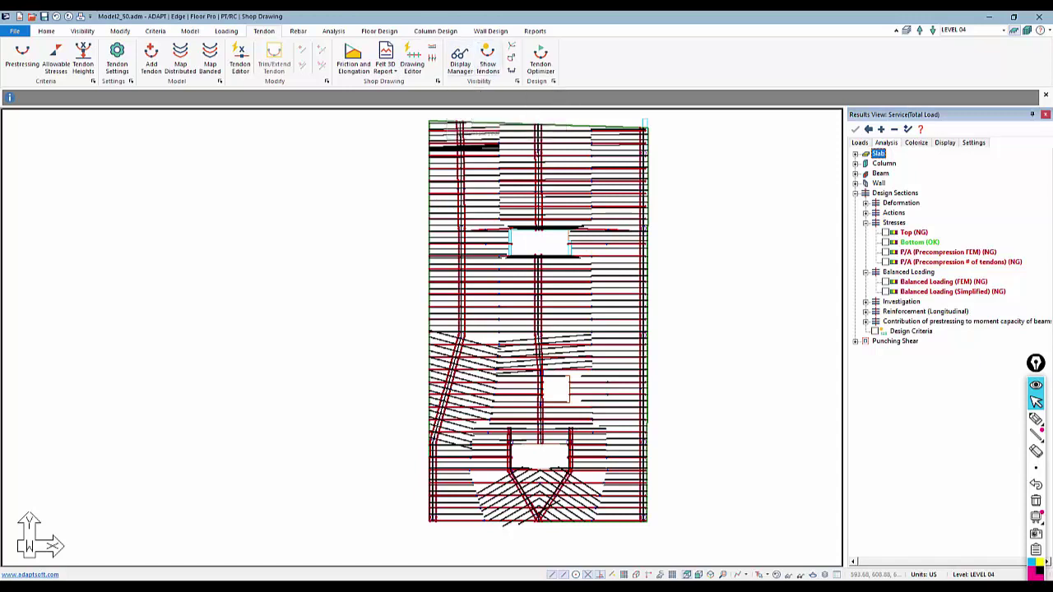
click(394, 33)
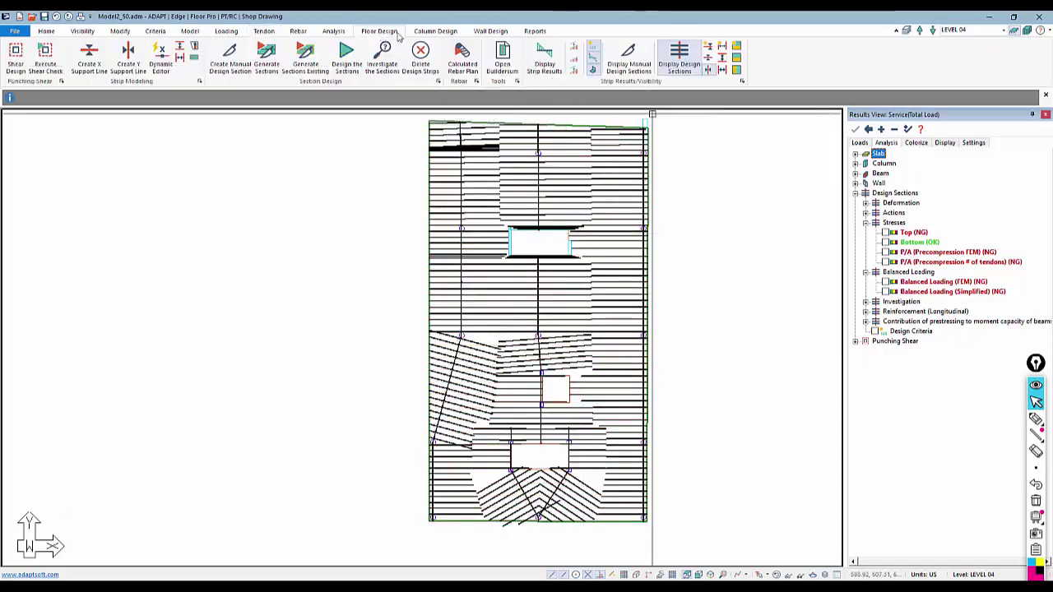
click(708, 70)
click(707, 58)
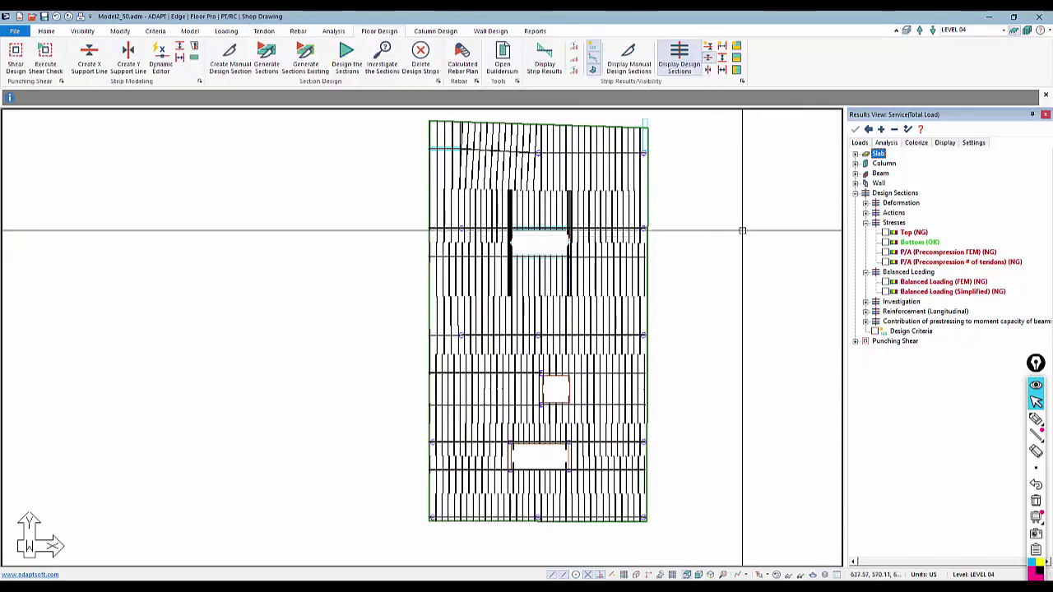
Display the Bottom stresses for Service(Total Load) and examine the values along the X-direction support lines across the slab
click(892, 243)
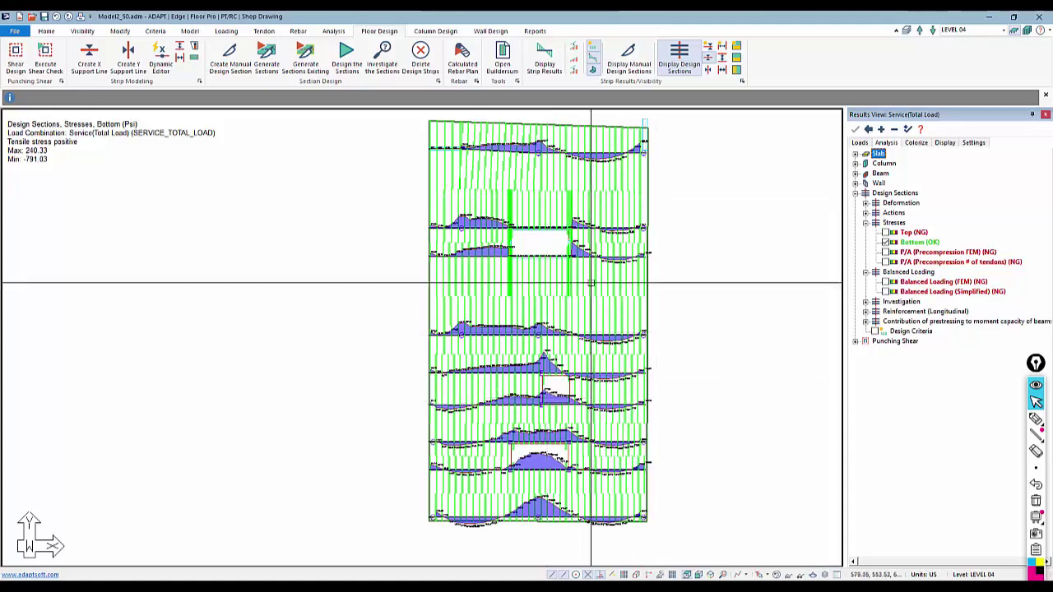
scroll(585, 299, up, 5)
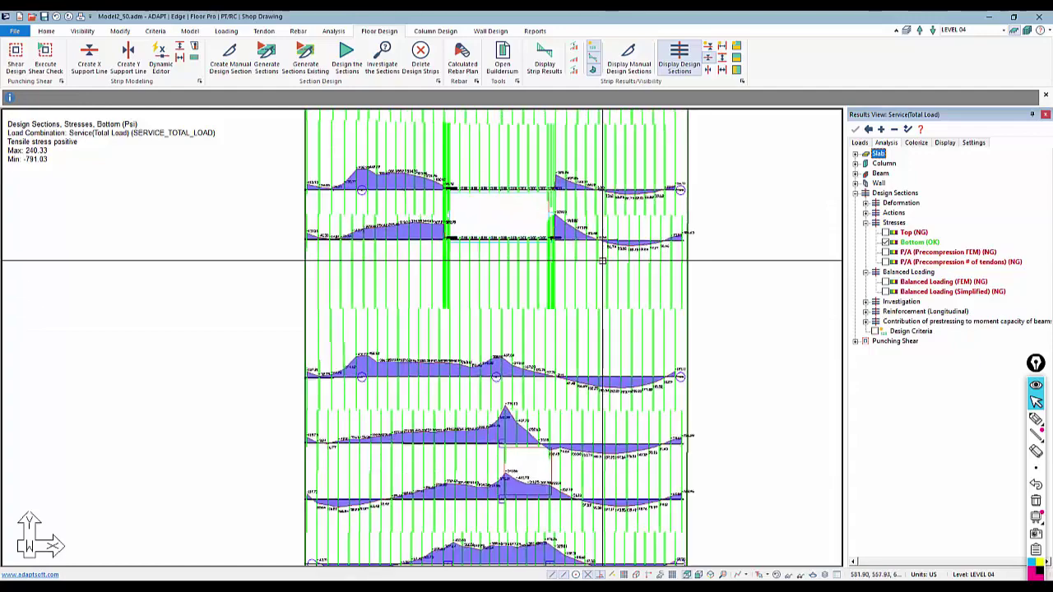
scroll(615, 260, up, 3)
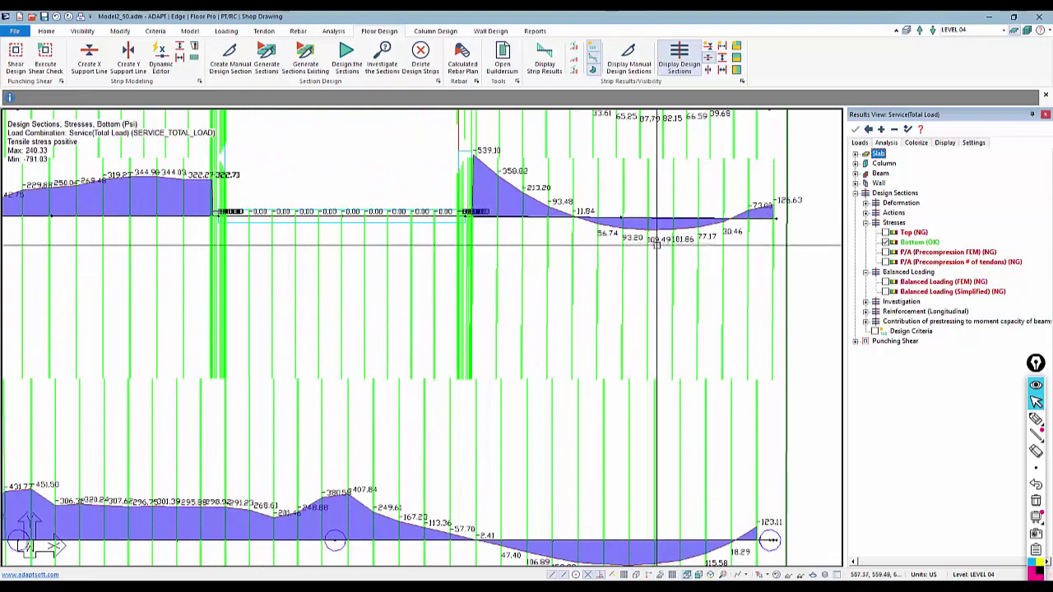
scroll(608, 263, down, 2)
scroll(613, 258, down, 4)
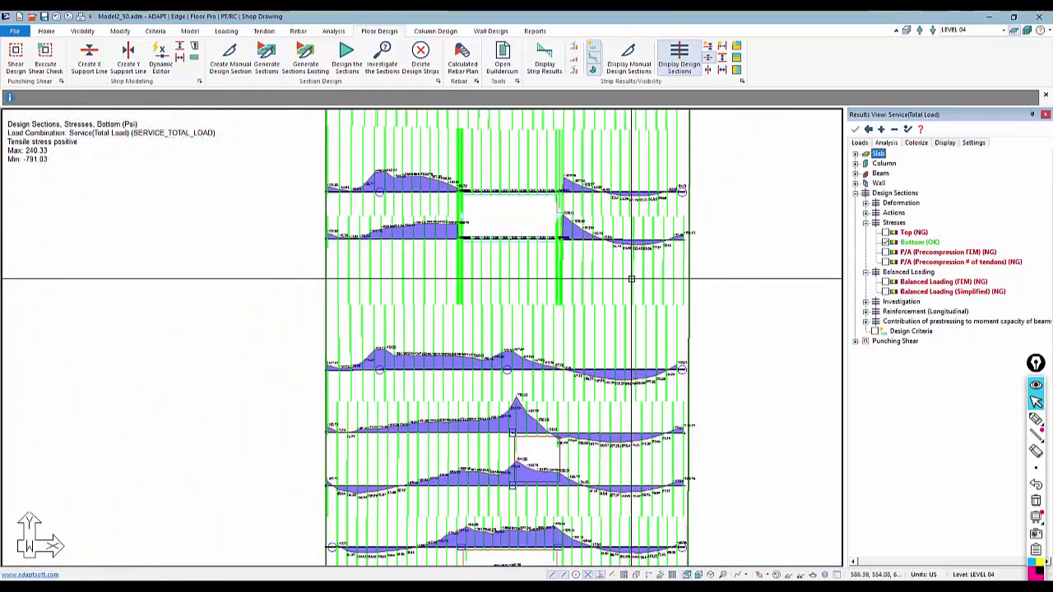
scroll(622, 286, up, 2)
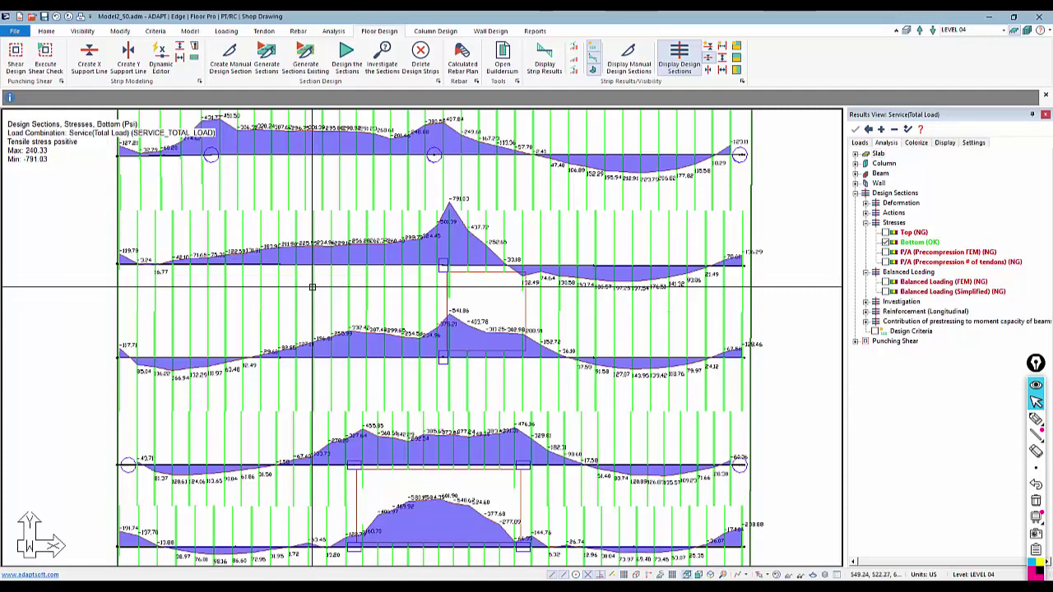
scroll(496, 371, down, 5)
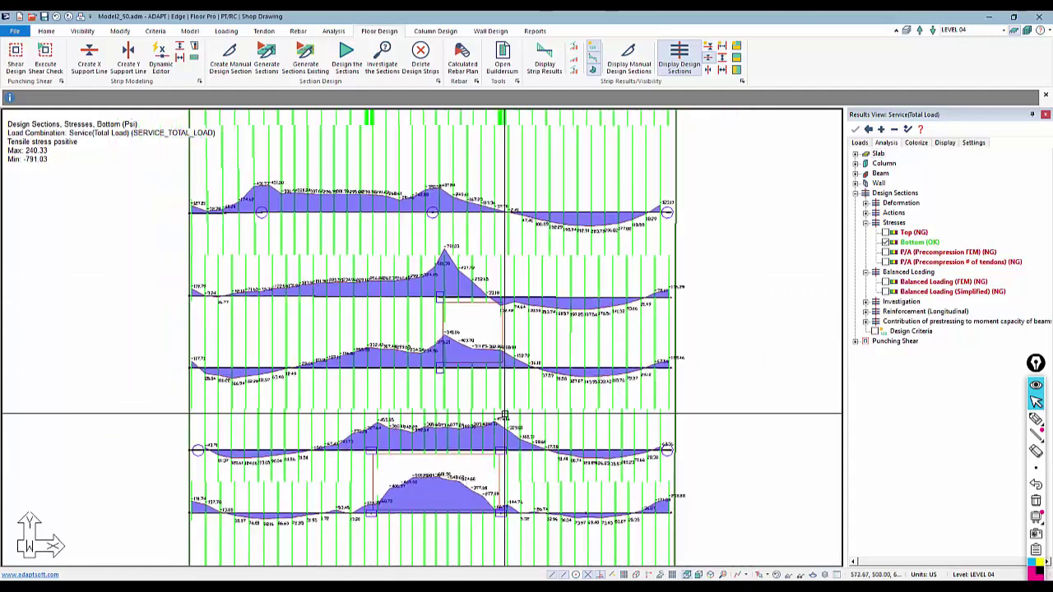
scroll(496, 371, down, 2)
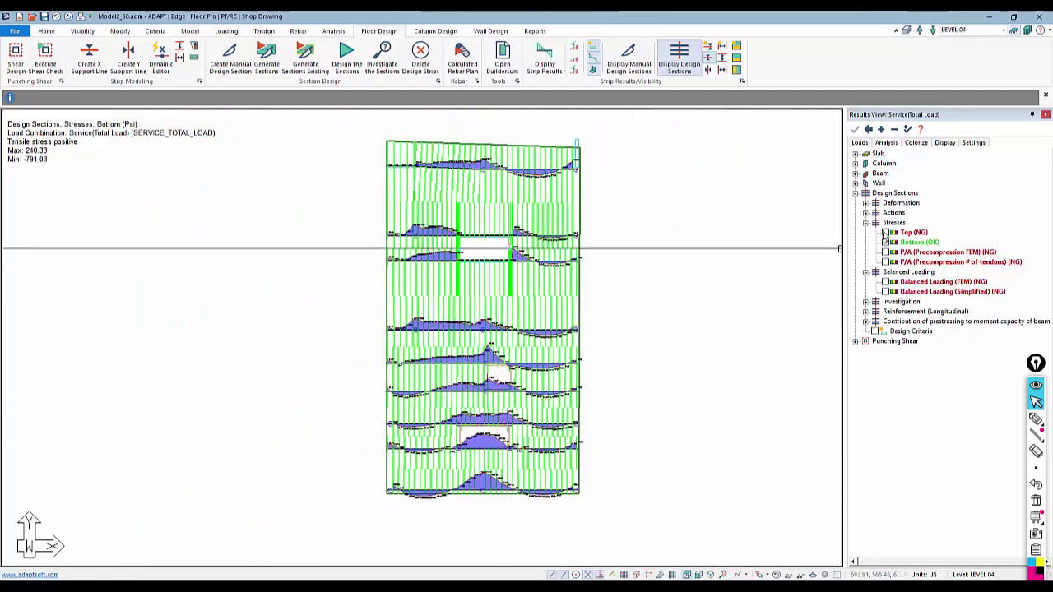
Display the Top stresses and examine the magenta design section at the corner of the small square opening
click(883, 232)
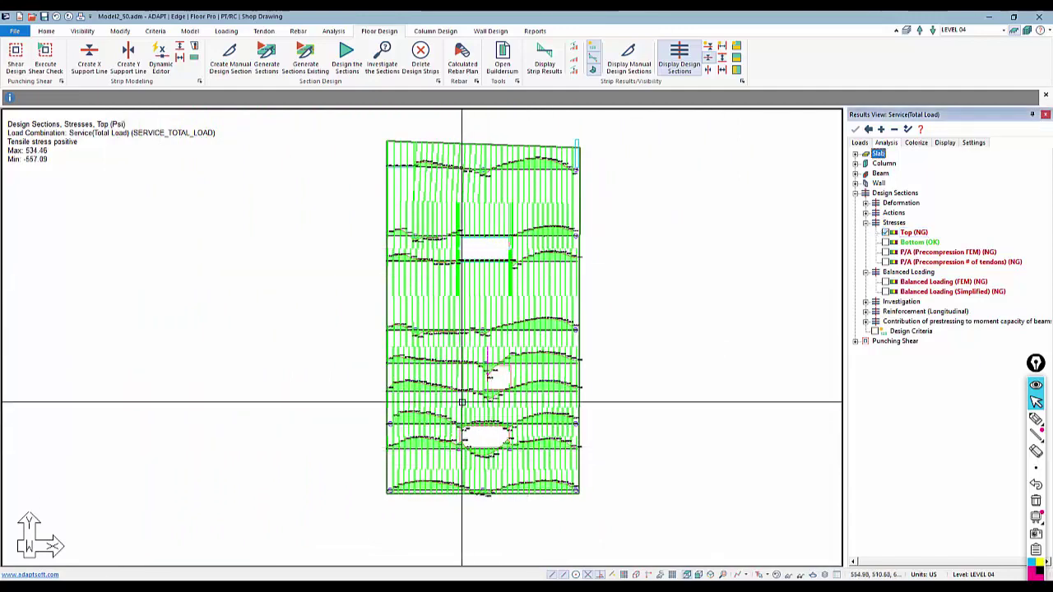
scroll(462, 401, up, 5)
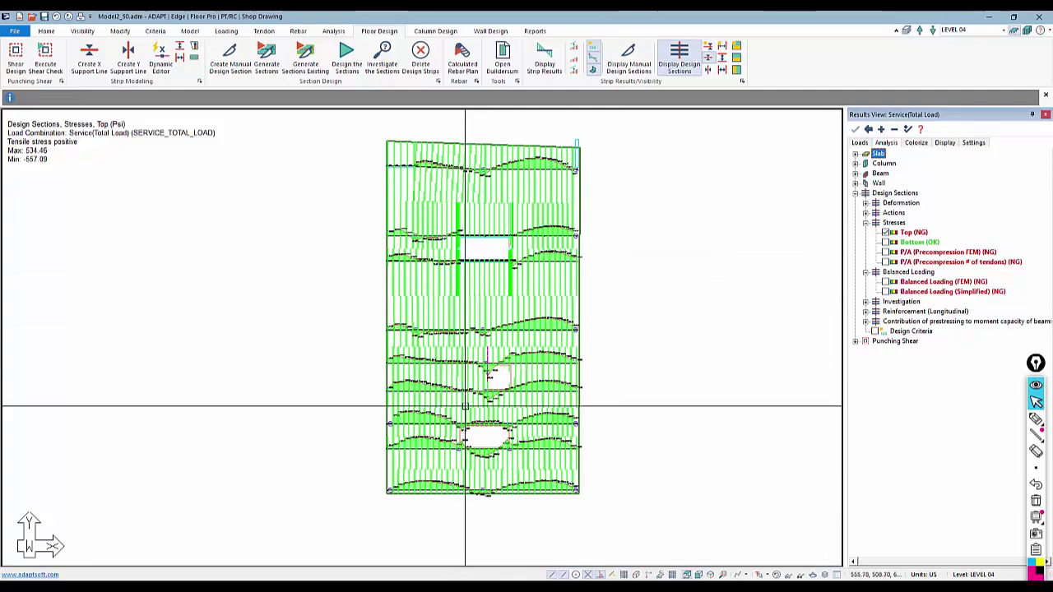
scroll(508, 360, up, 4)
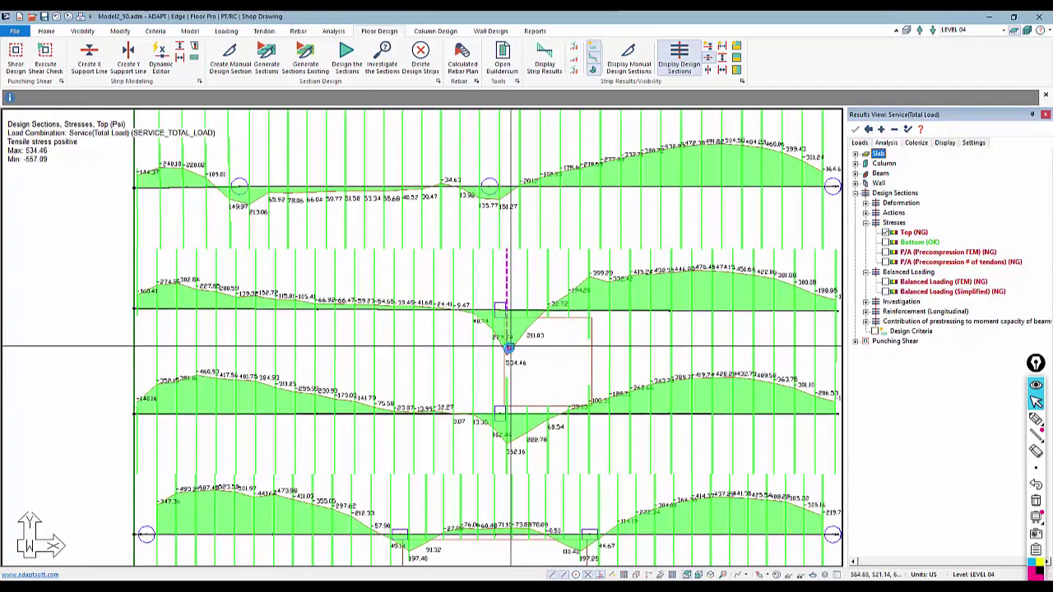
scroll(476, 352, up, 2)
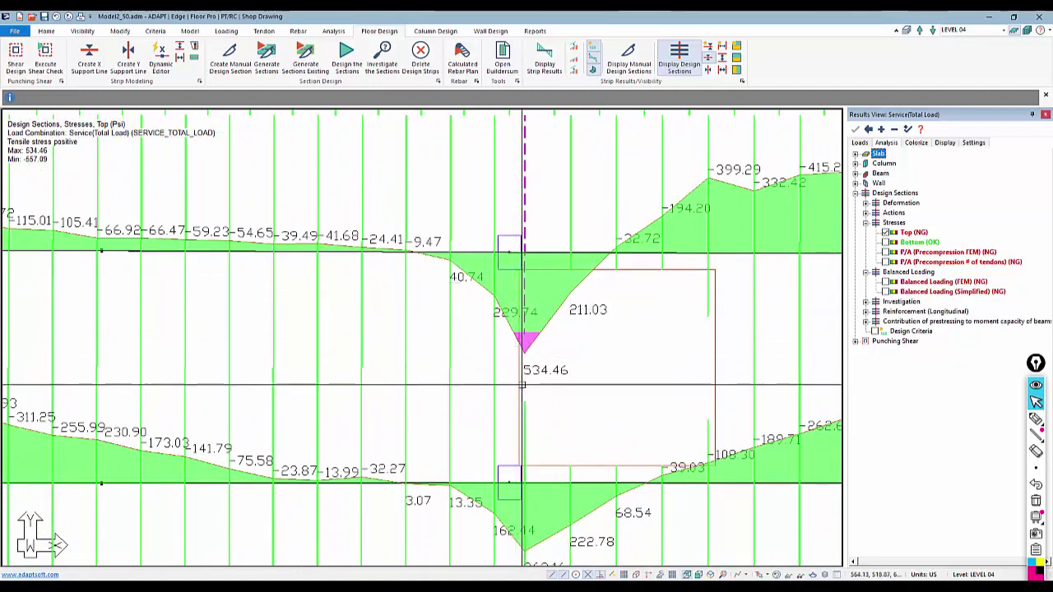
scroll(522, 384, down, 1)
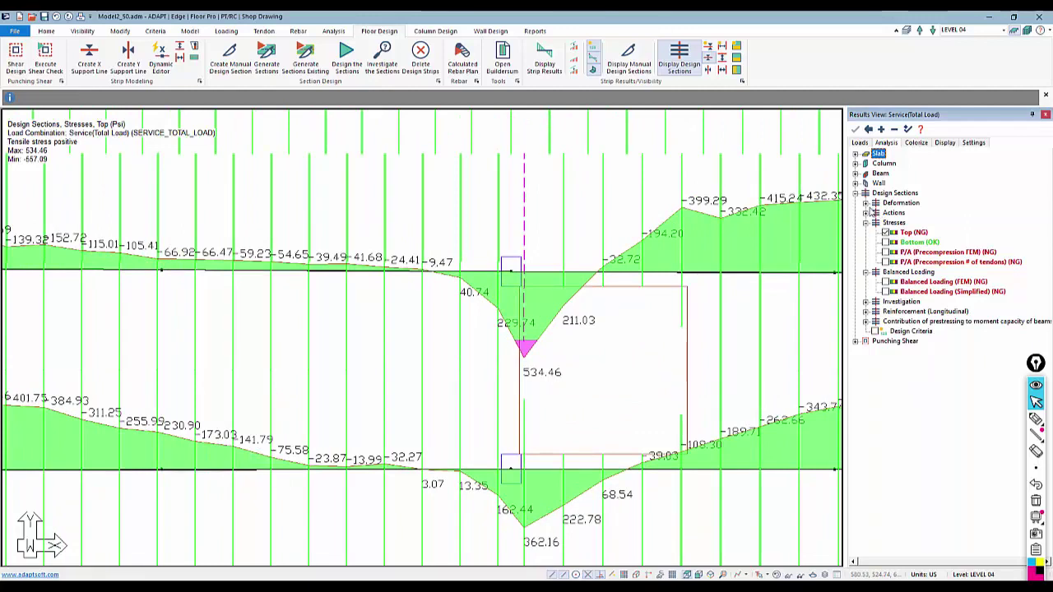
Display the Bending actions and examine the moments at the columns beside the small opening and along the neighbouring support lines
click(868, 212)
click(884, 223)
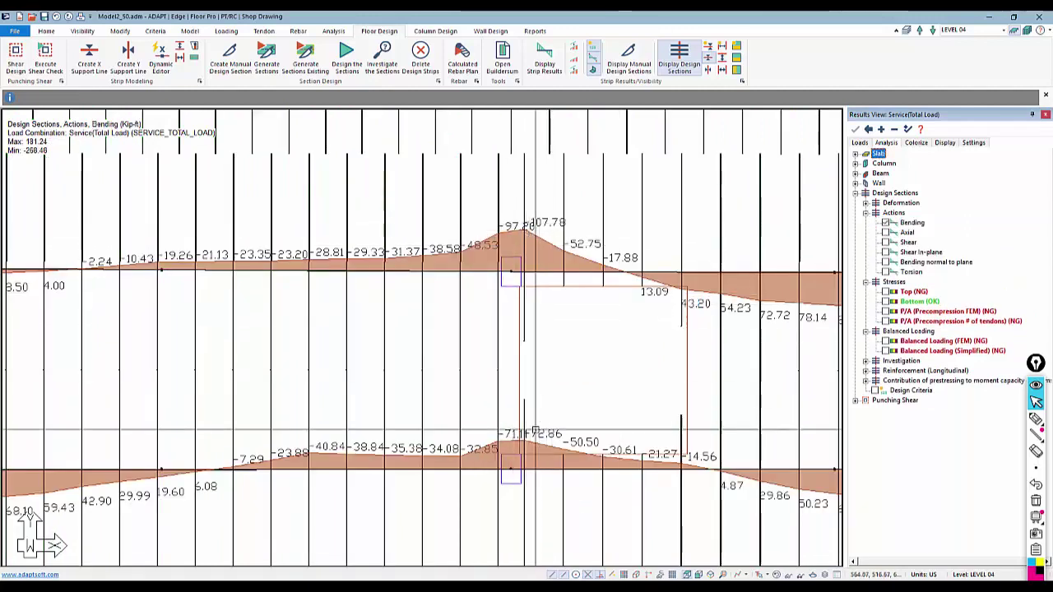
middle_drag(525, 438, 529, 305)
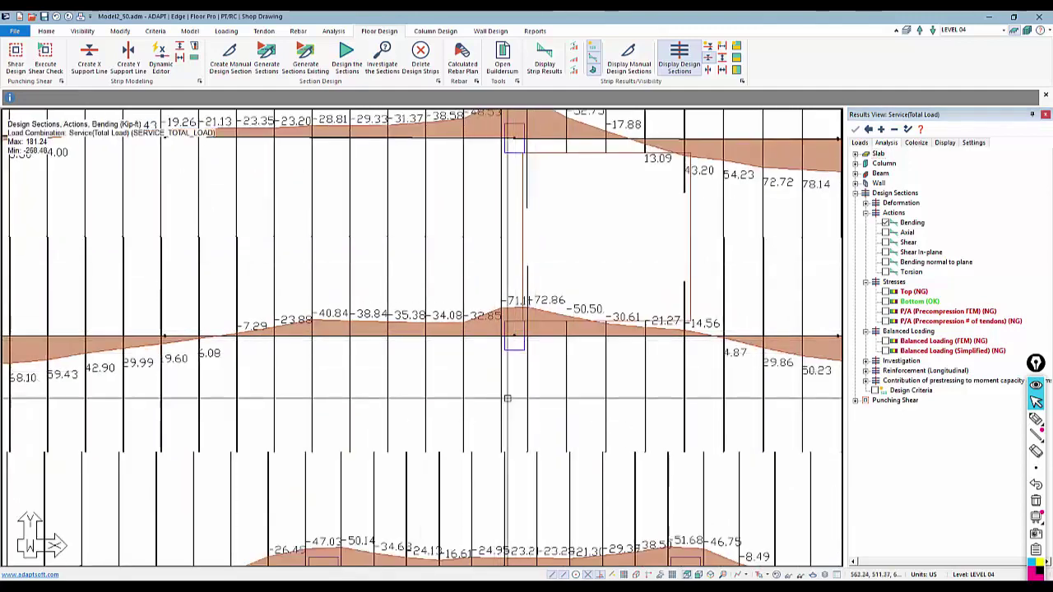
scroll(573, 353, down, 1)
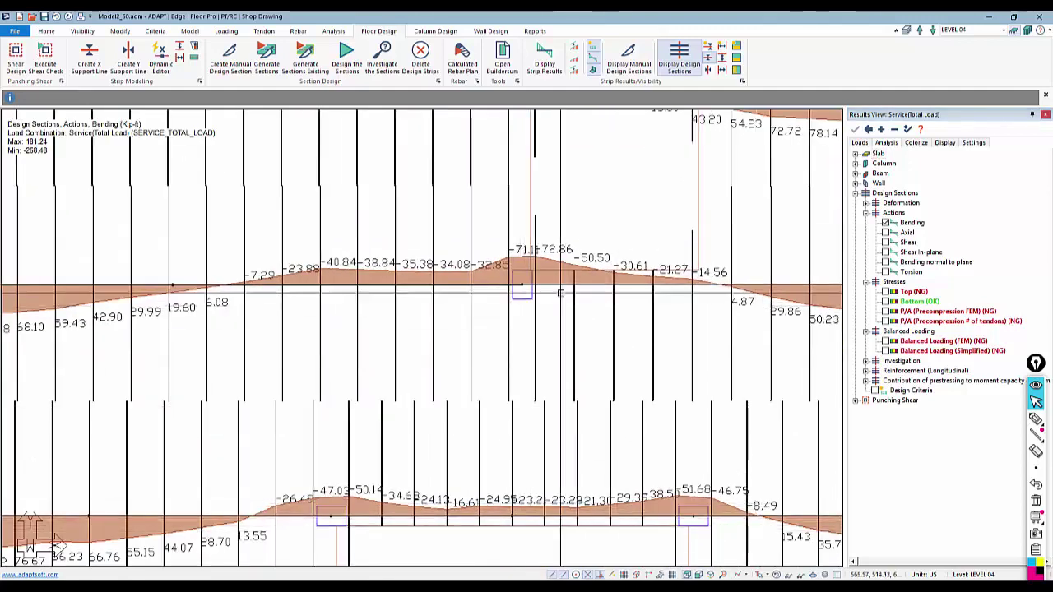
scroll(527, 434, up, 6)
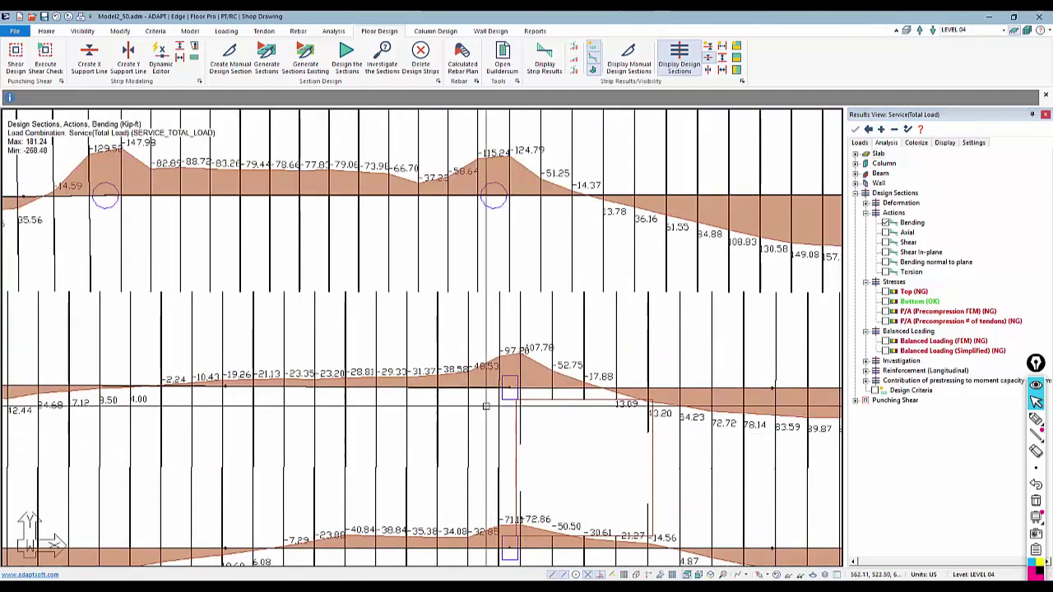
scroll(512, 353, up, 1)
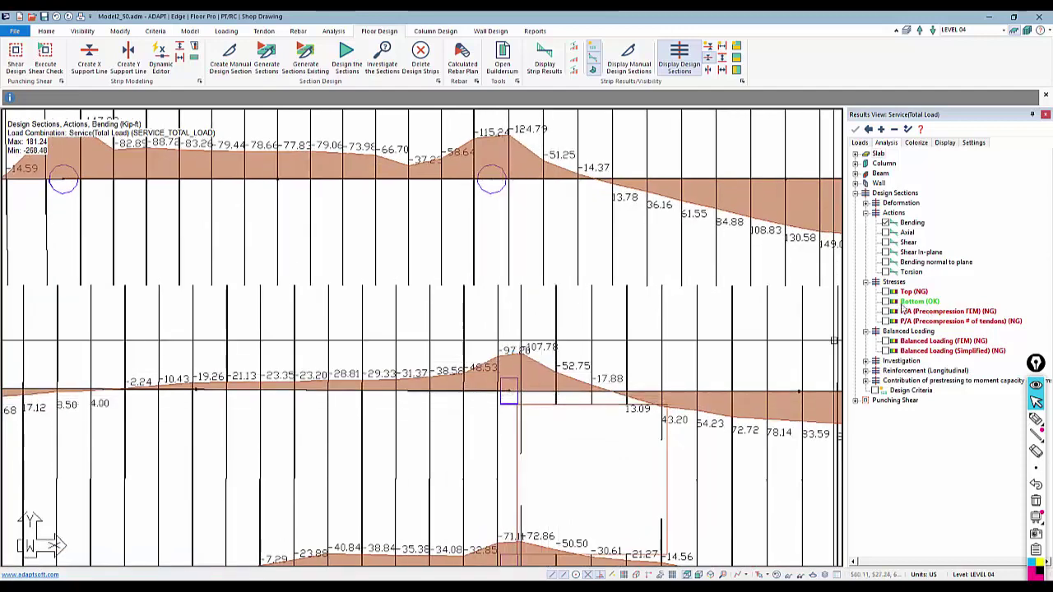
Switch the results back to Top stresses and show the tendons to examine their layout around the magenta section beside the opening
click(885, 292)
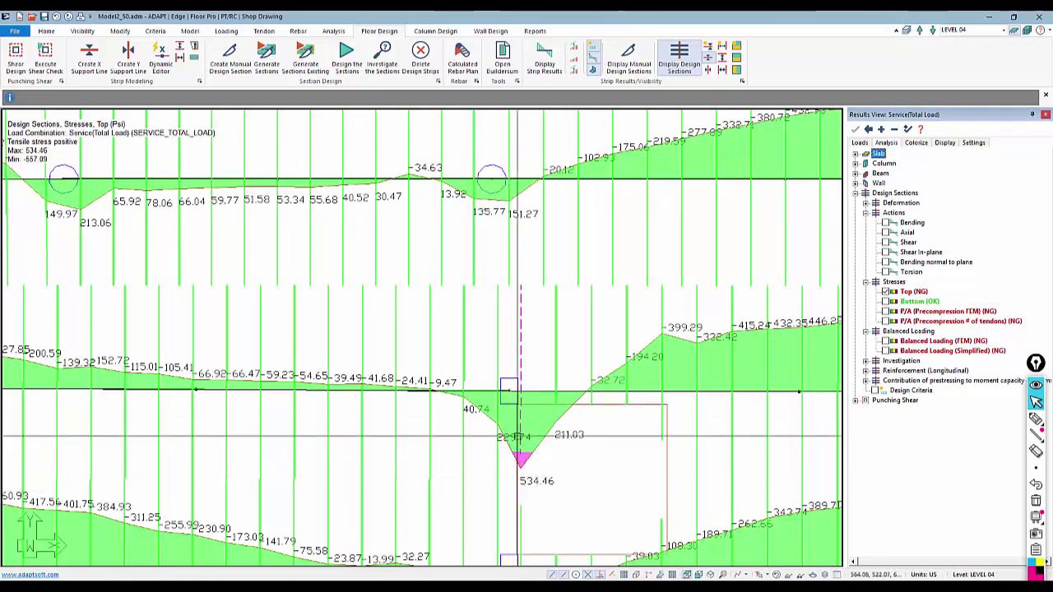
scroll(288, 315, down, 3)
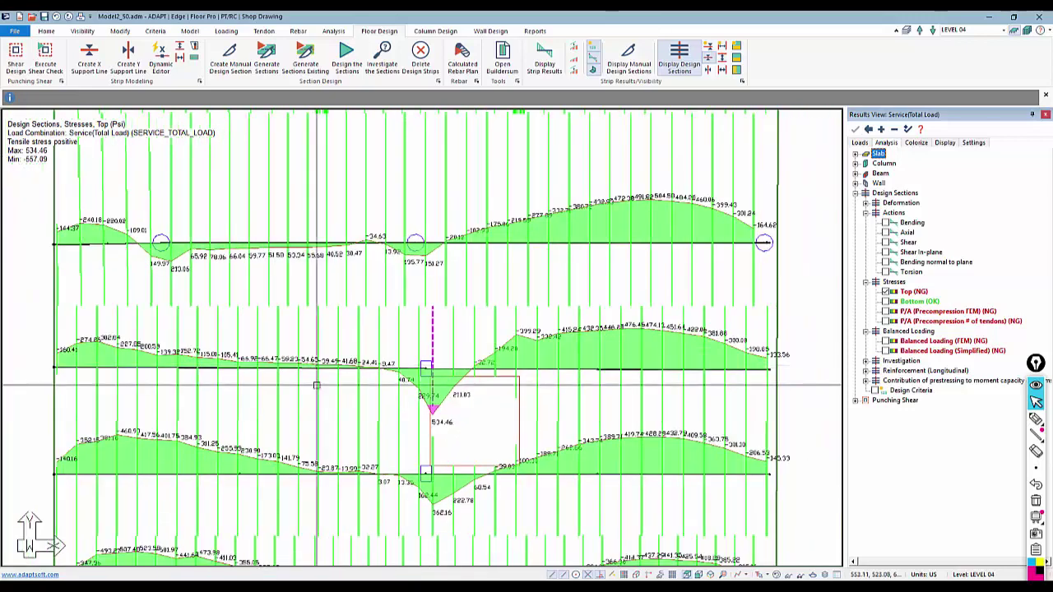
click(262, 31)
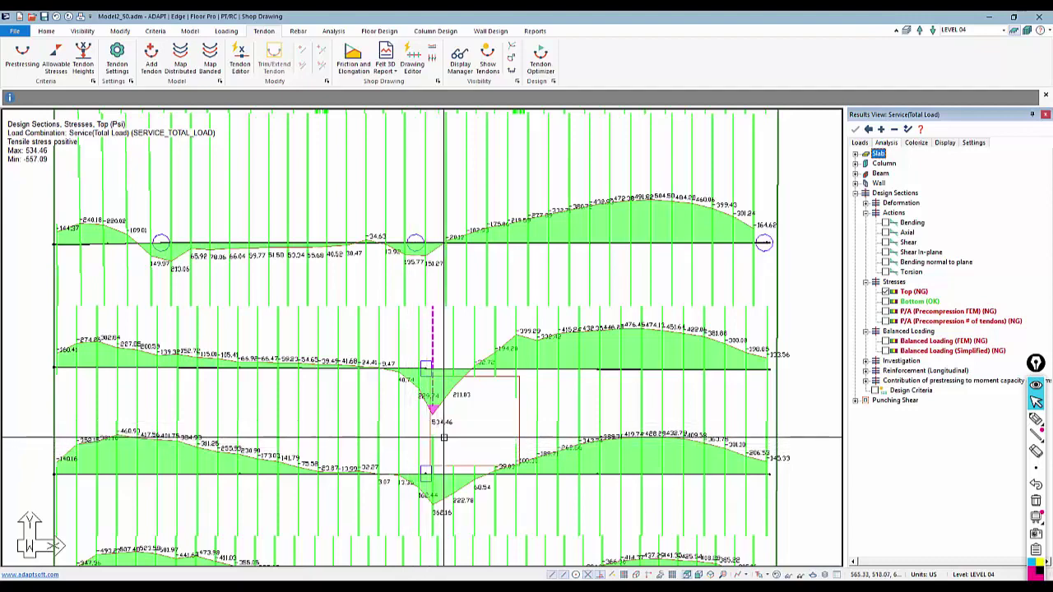
middle_drag(485, 422, 522, 409)
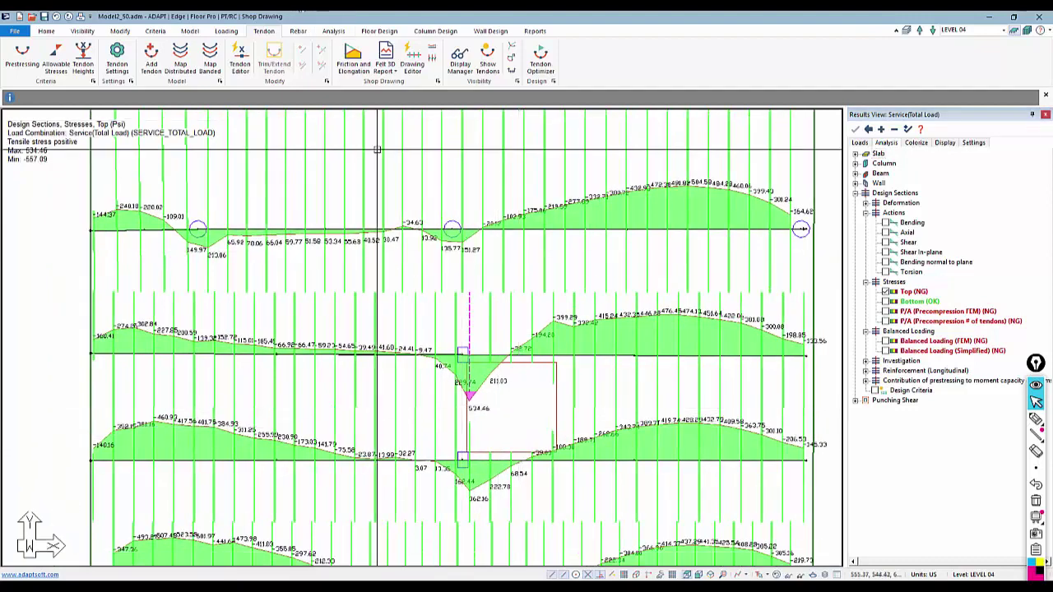
click(487, 54)
scroll(460, 353, up, 3)
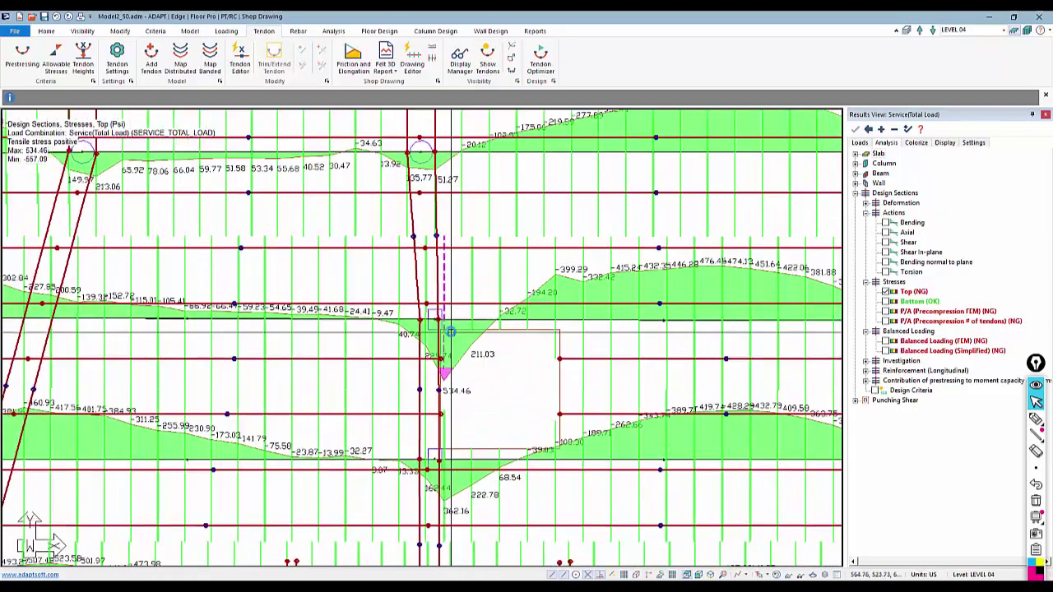
Open the properties of the distributed tendon beside the magenta section and review its profile shape and number of strands
scroll(451, 332, up, 2)
click(460, 300)
scroll(370, 364, down, 3)
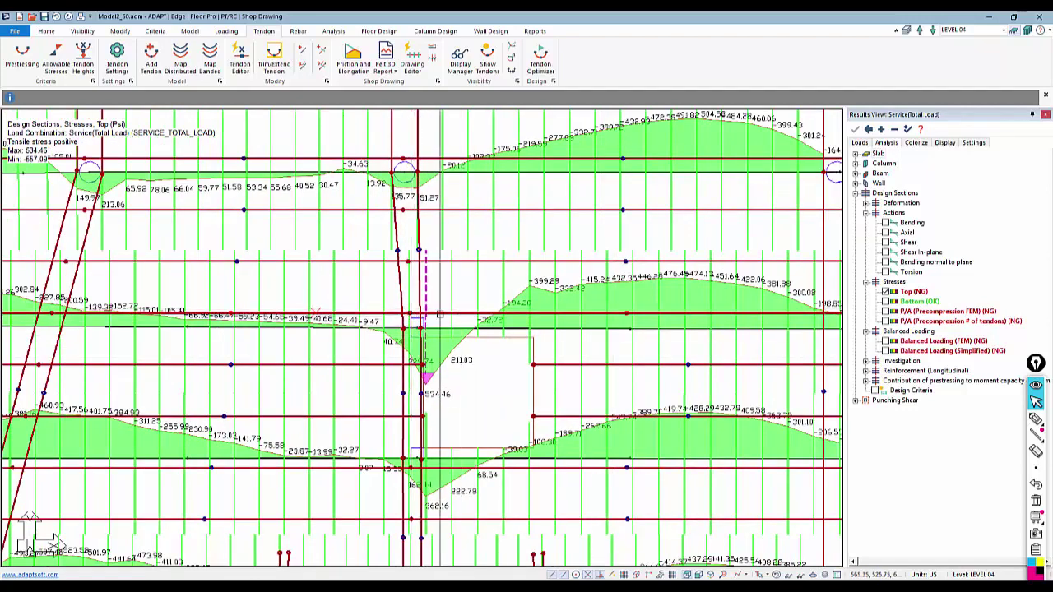
double_click(440, 310)
click(132, 51)
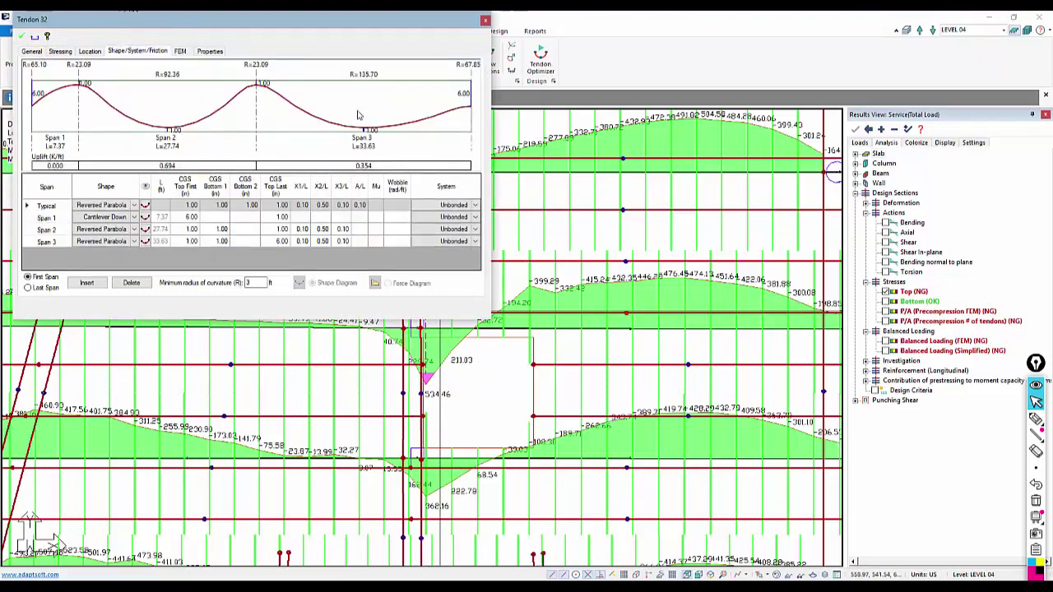
click(33, 52)
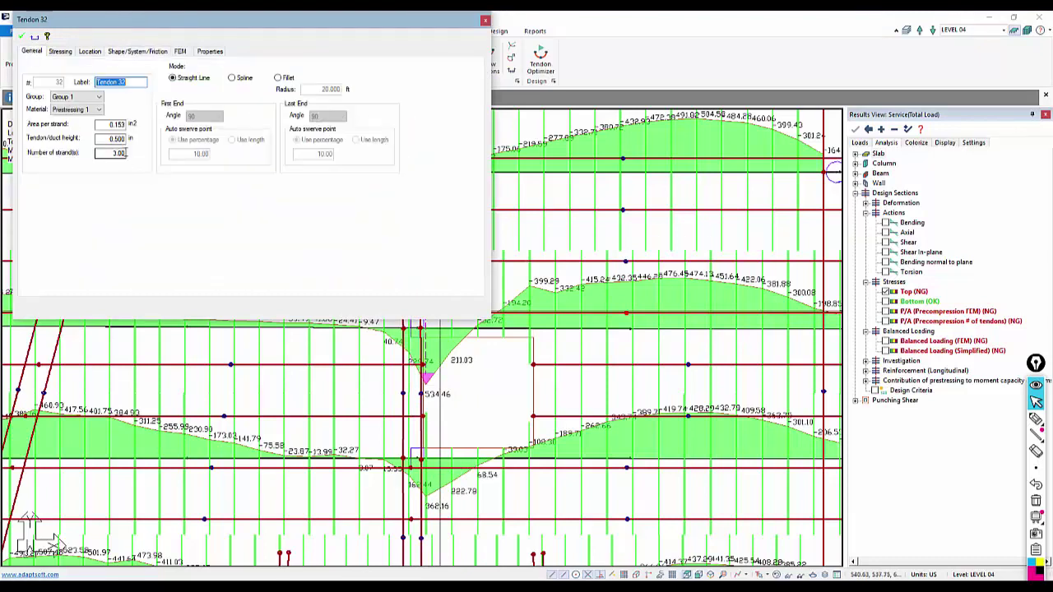
key(Escape)
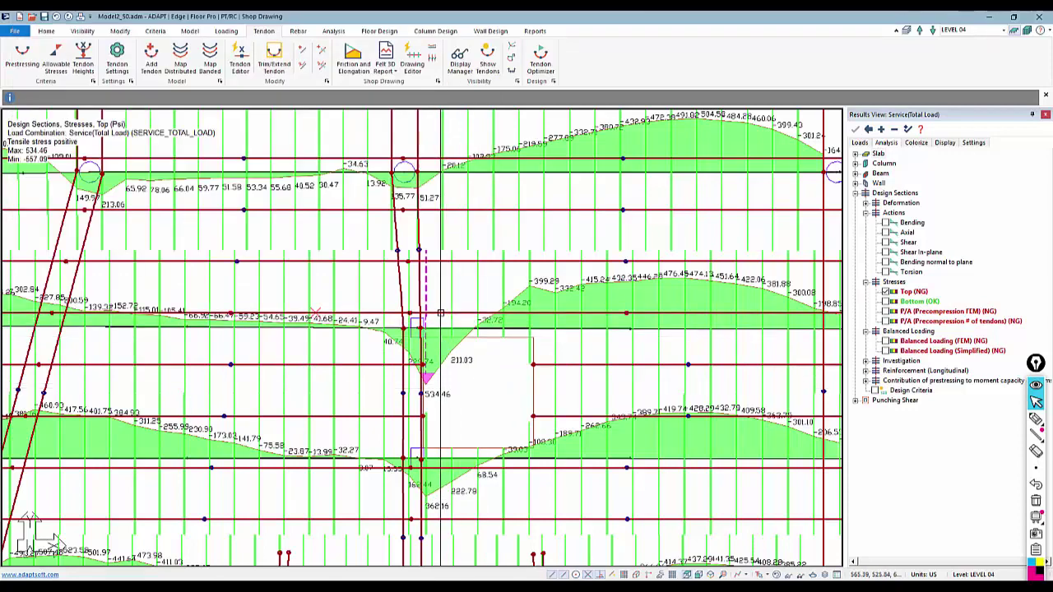
Check the P/A (Precompression # of tendons) results around the small opening and return to the Top stresses
click(410, 261)
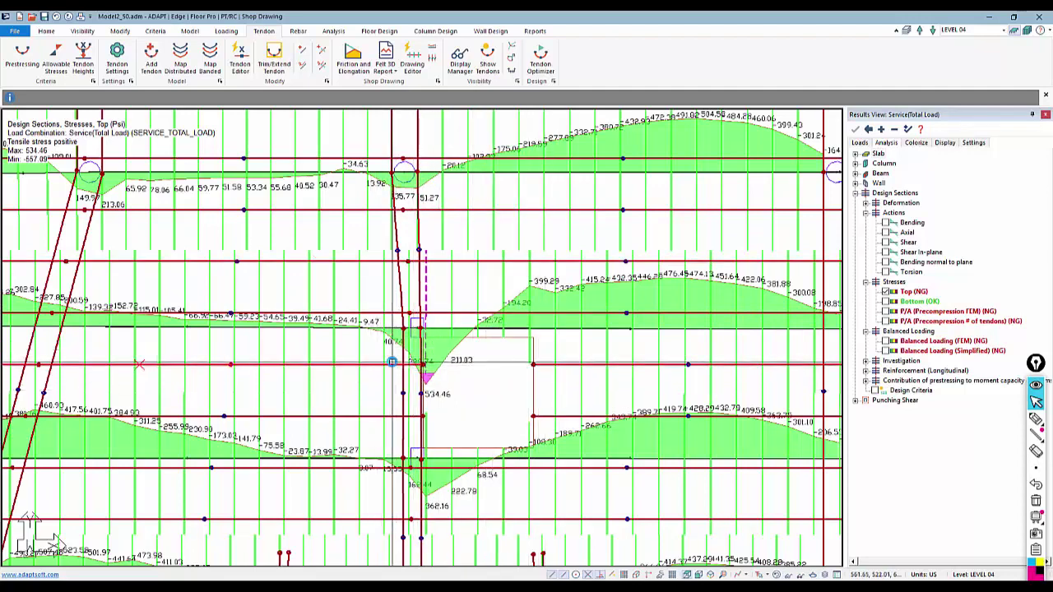
key(Escape)
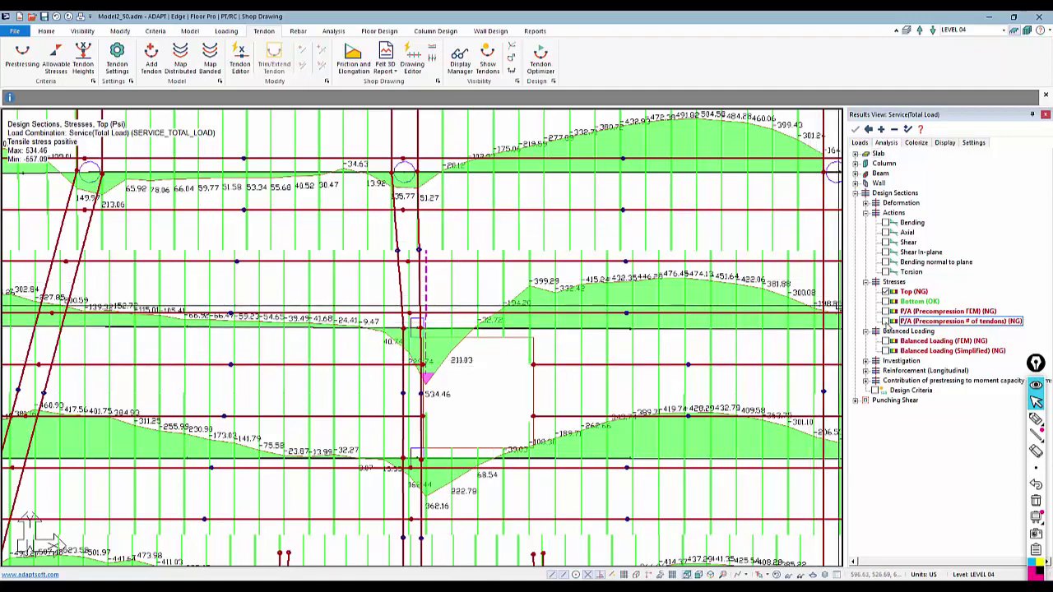
click(885, 320)
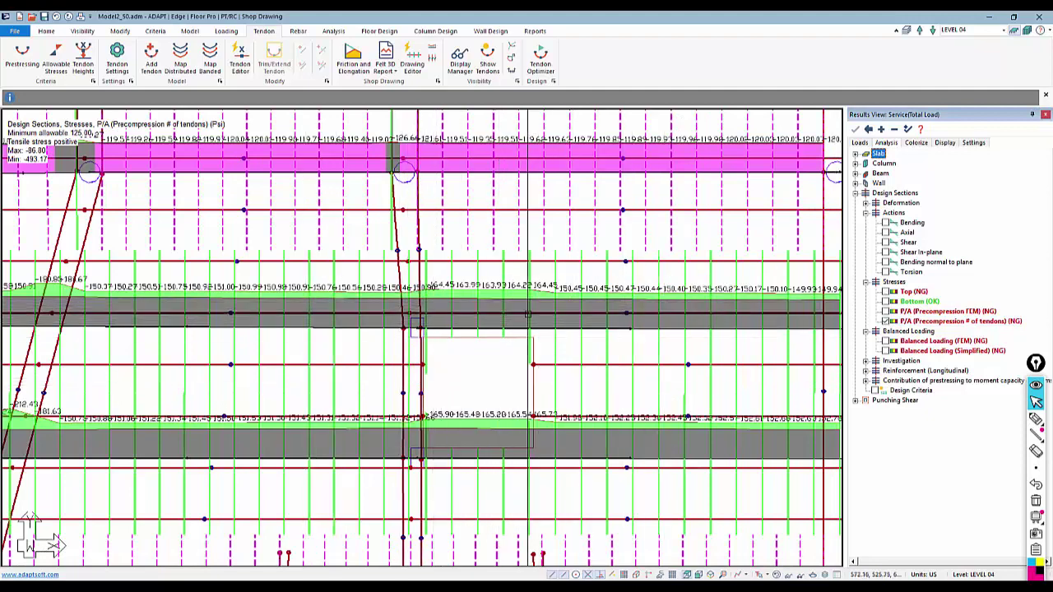
click(883, 291)
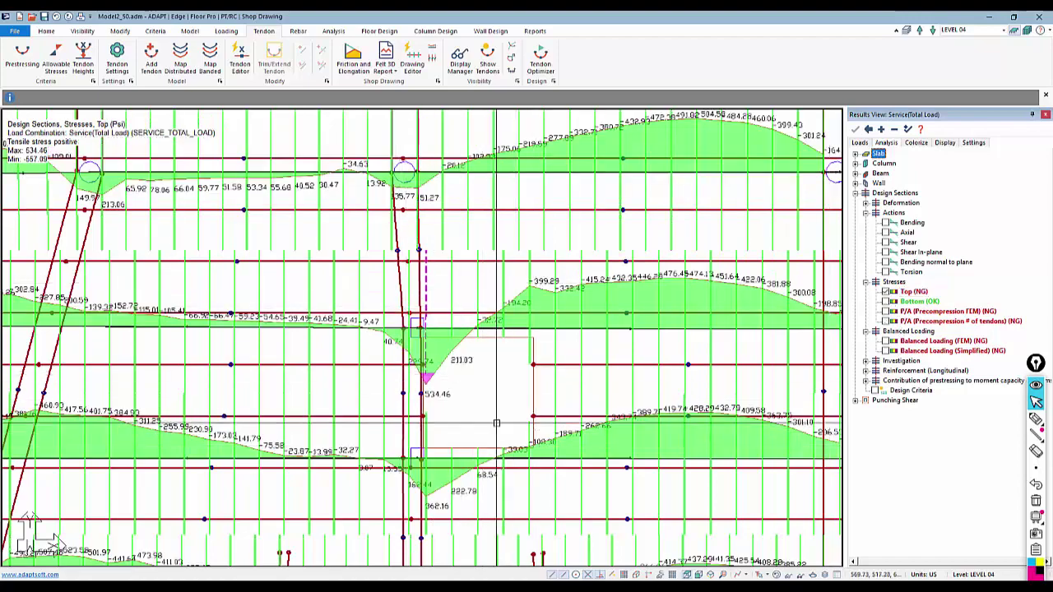
Switch the displayed design sections from X to Y direction, hide the tendons and examine the Top stresses across the slab
scroll(466, 371, down, 5)
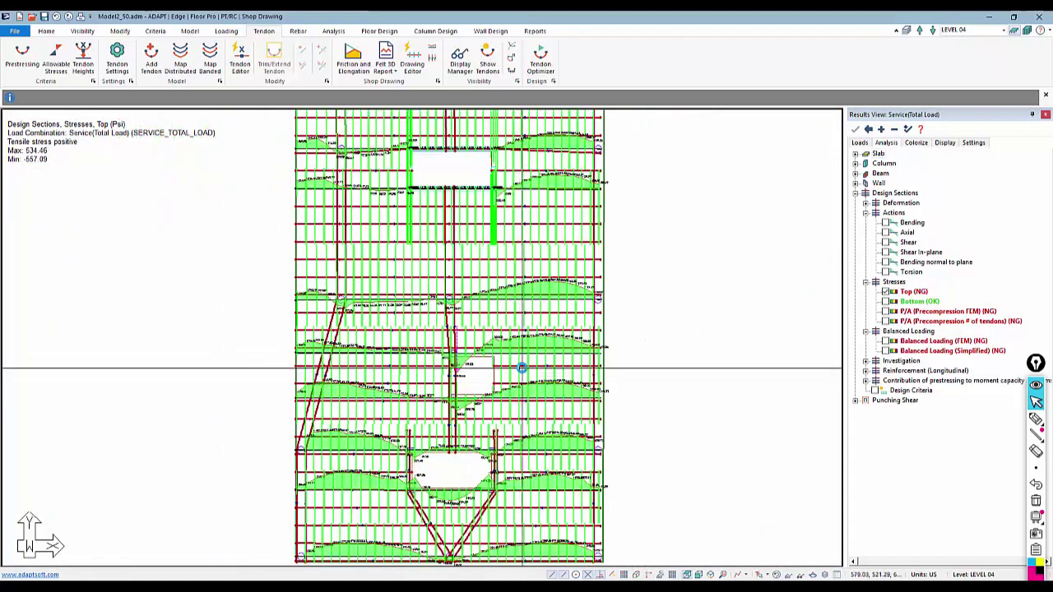
scroll(521, 367, down, 1)
middle_drag(647, 338, 655, 385)
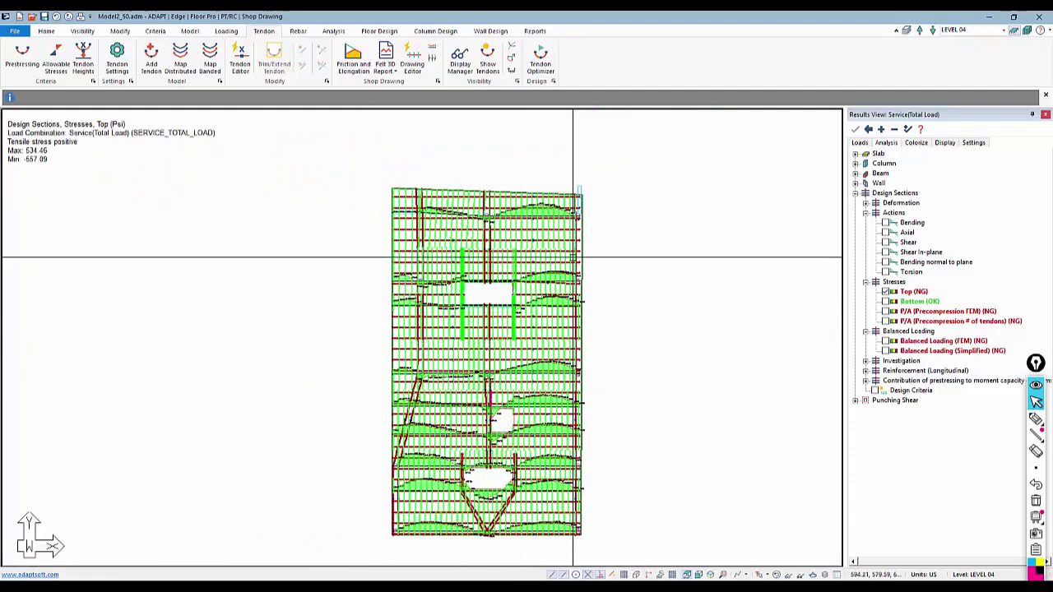
click(379, 31)
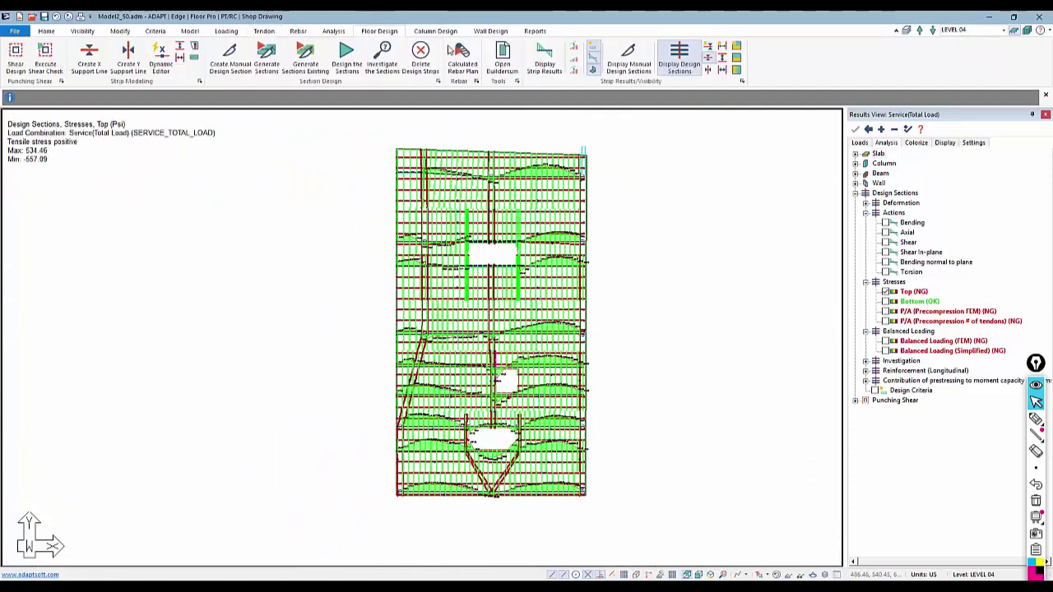
click(709, 59)
click(709, 70)
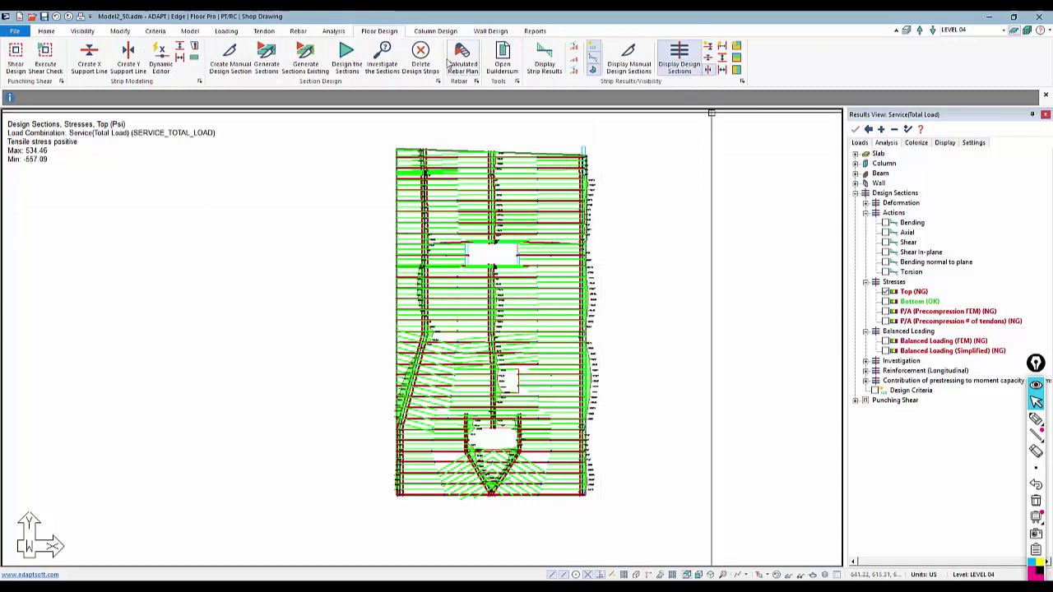
click(265, 31)
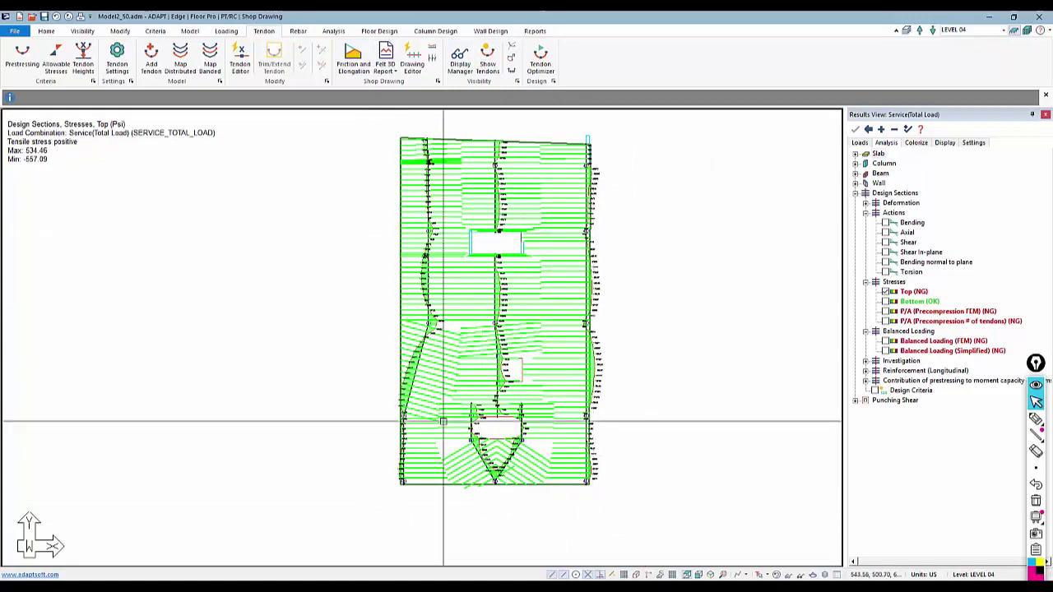
scroll(442, 421, up, 8)
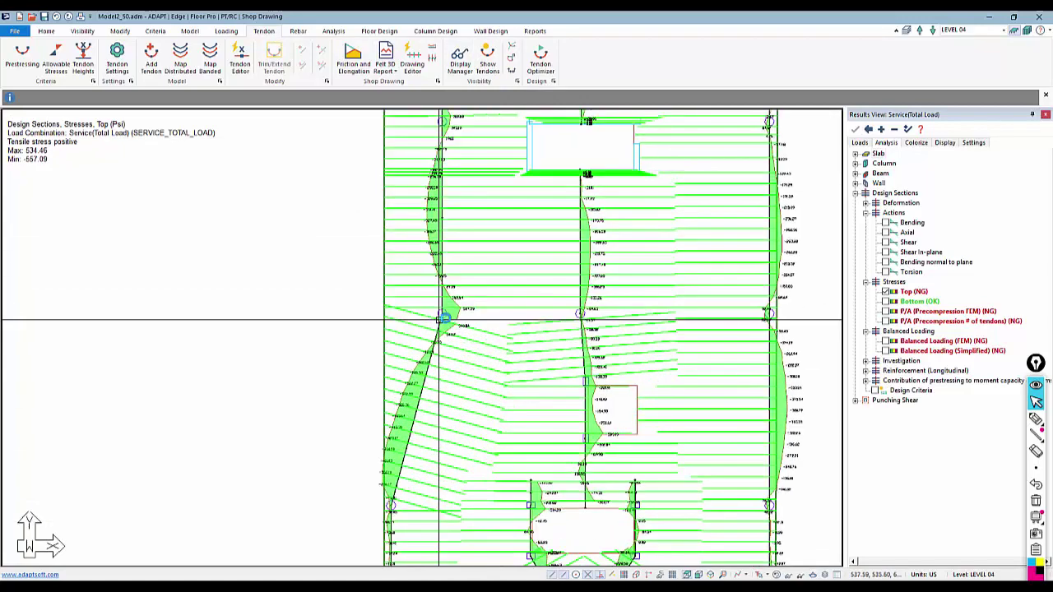
scroll(460, 309, down, 5)
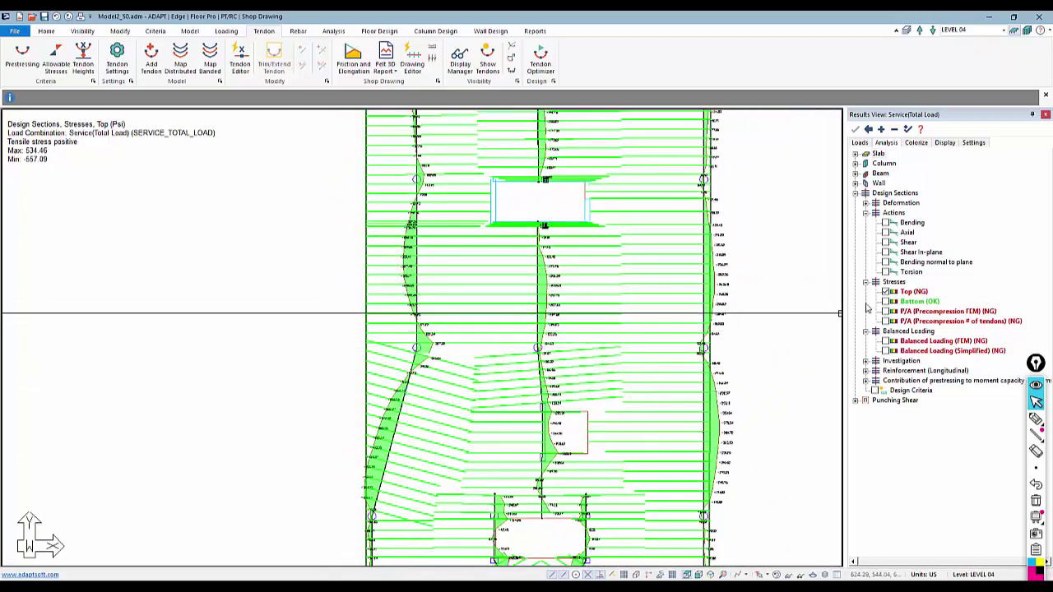
Display the Bottom stresses for the Y-direction design sections and examine them over the whole slab
click(885, 291)
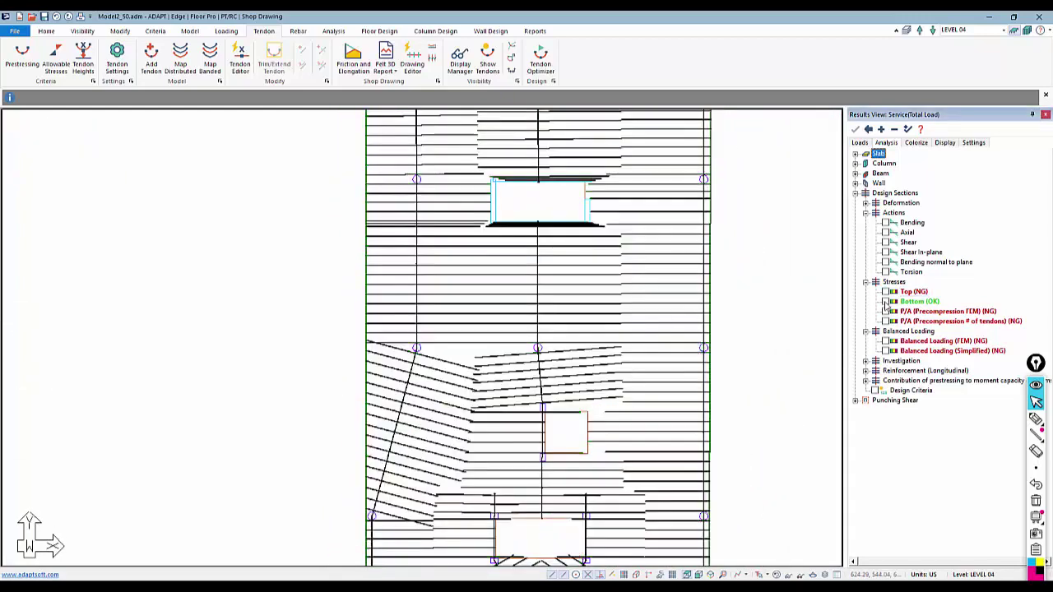
click(884, 301)
scroll(658, 384, down, 3)
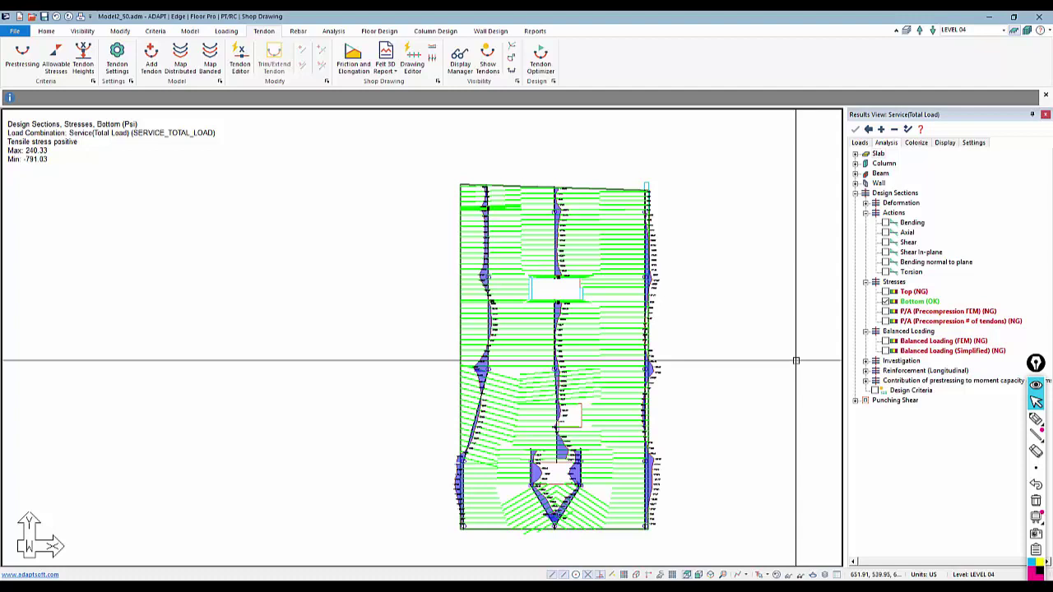
click(886, 292)
click(885, 301)
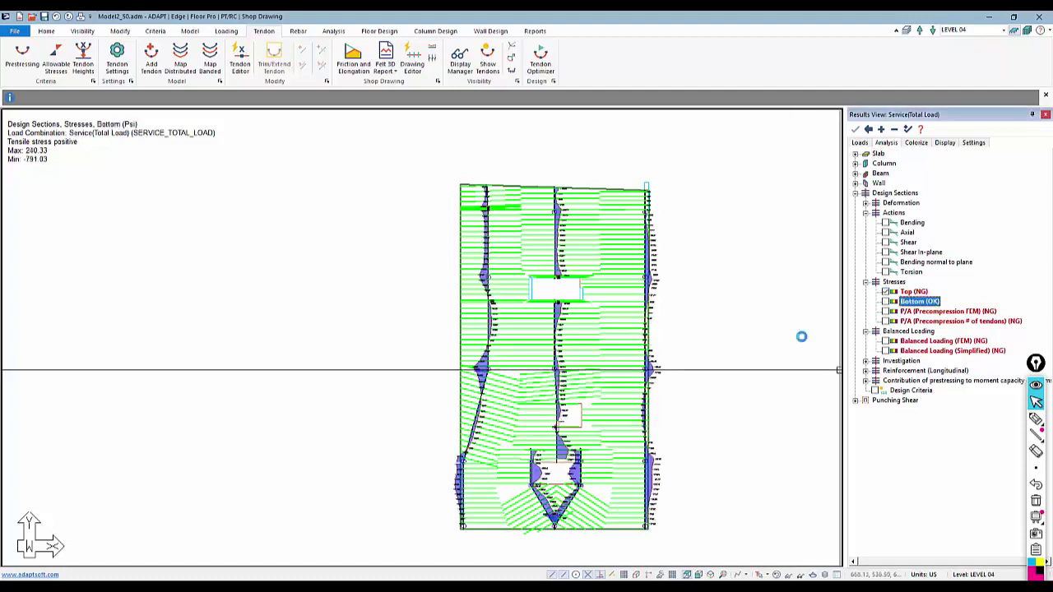
Switch the displayed design sections back to the X direction and show their Top stresses
click(382, 31)
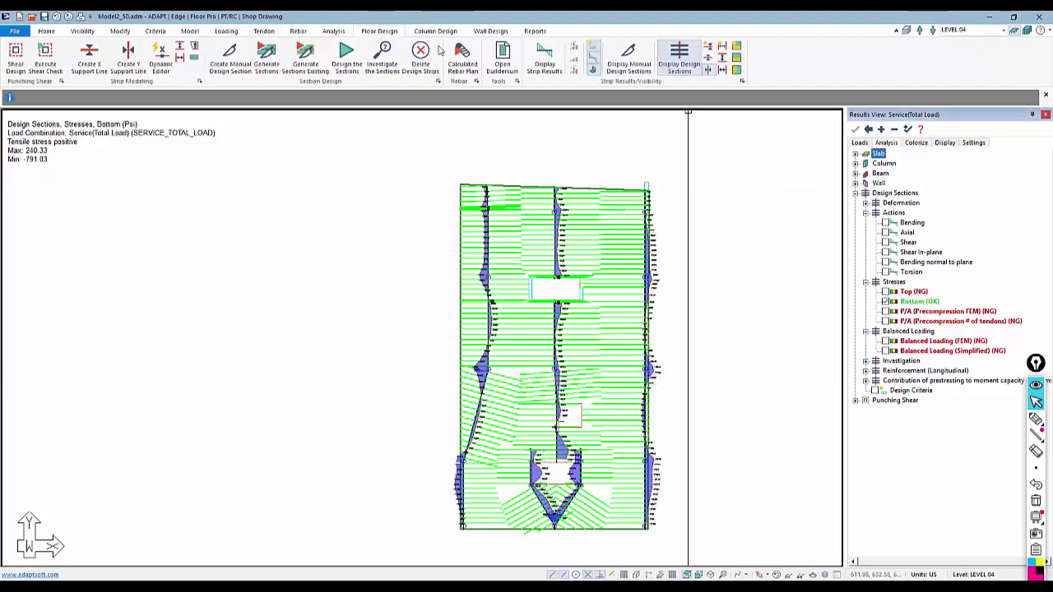
click(708, 64)
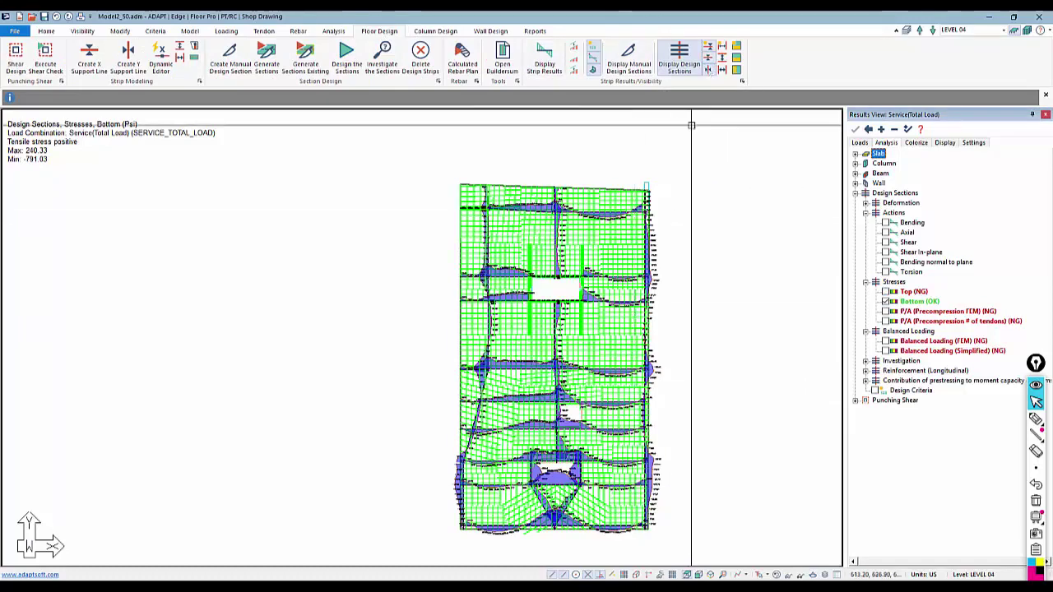
click(709, 70)
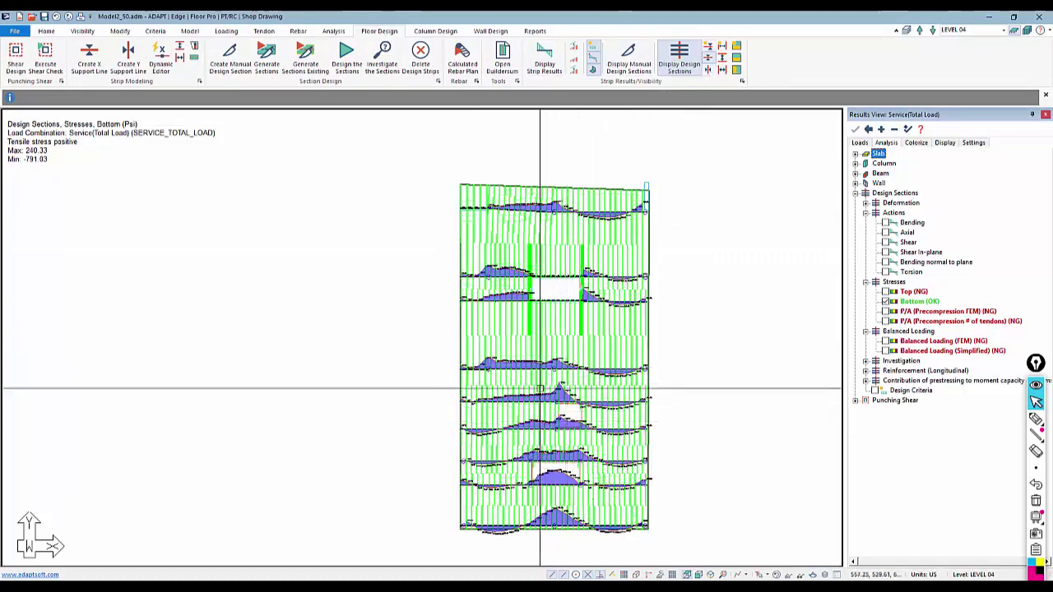
click(886, 292)
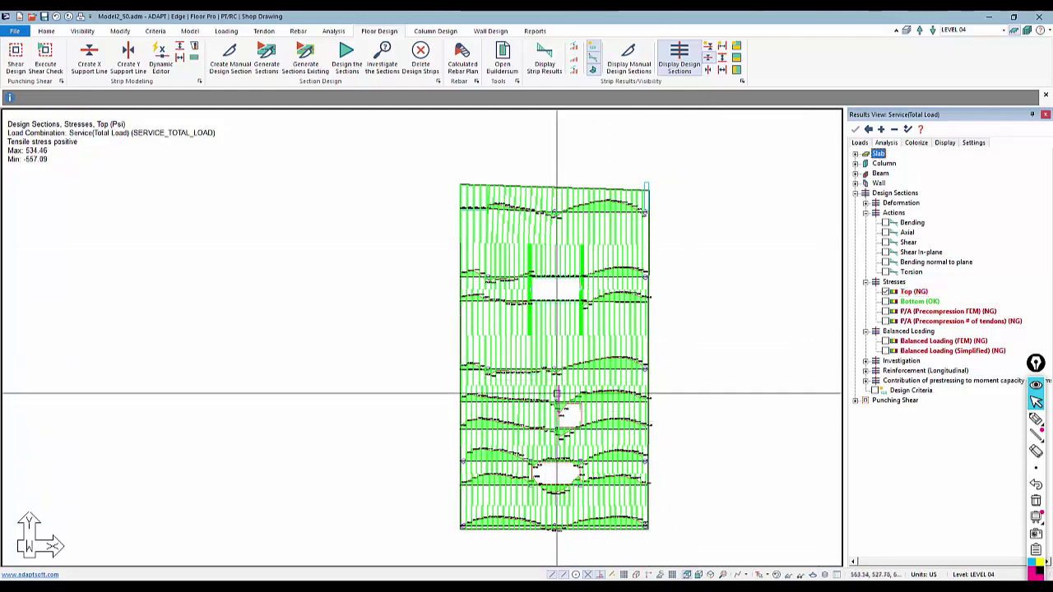
Display Balanced Loading (Simplified) and examine the span percentages in the magenta end bays below the large opening
click(885, 352)
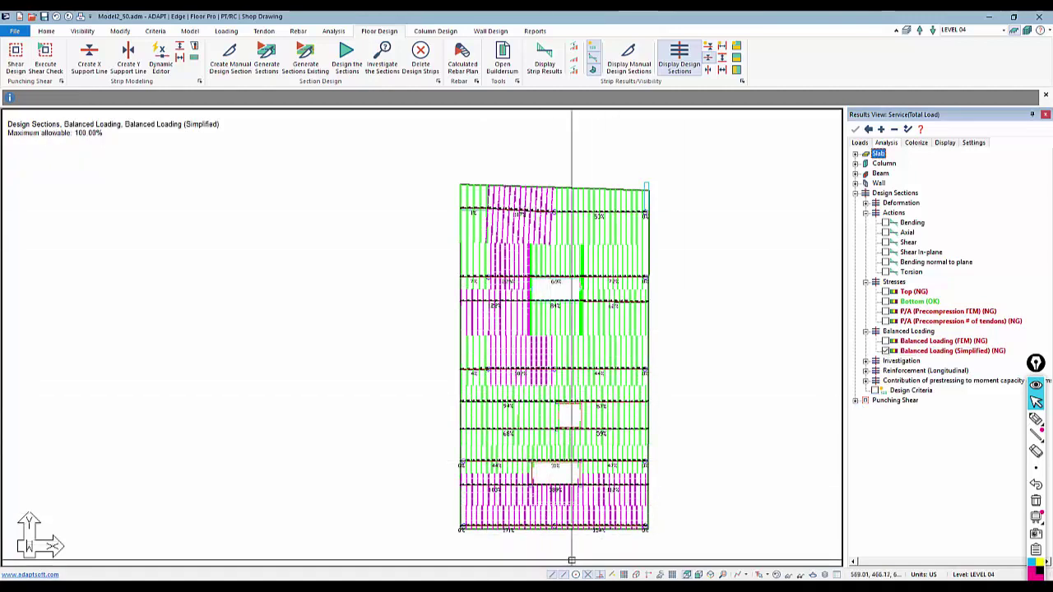
middle_drag(503, 543, 495, 469)
scroll(546, 475, up, 3)
scroll(505, 459, up, 3)
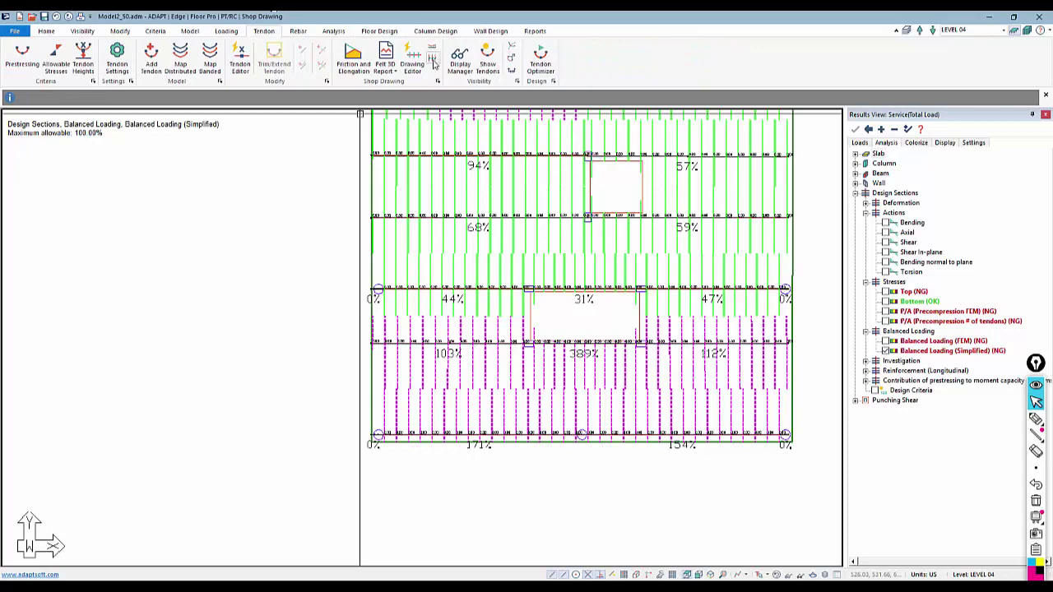
Show the tendons over the balanced loading results and inspect their CGS values in the end bays with the Dynamic Tendon Editor
click(481, 60)
scroll(421, 451, up, 3)
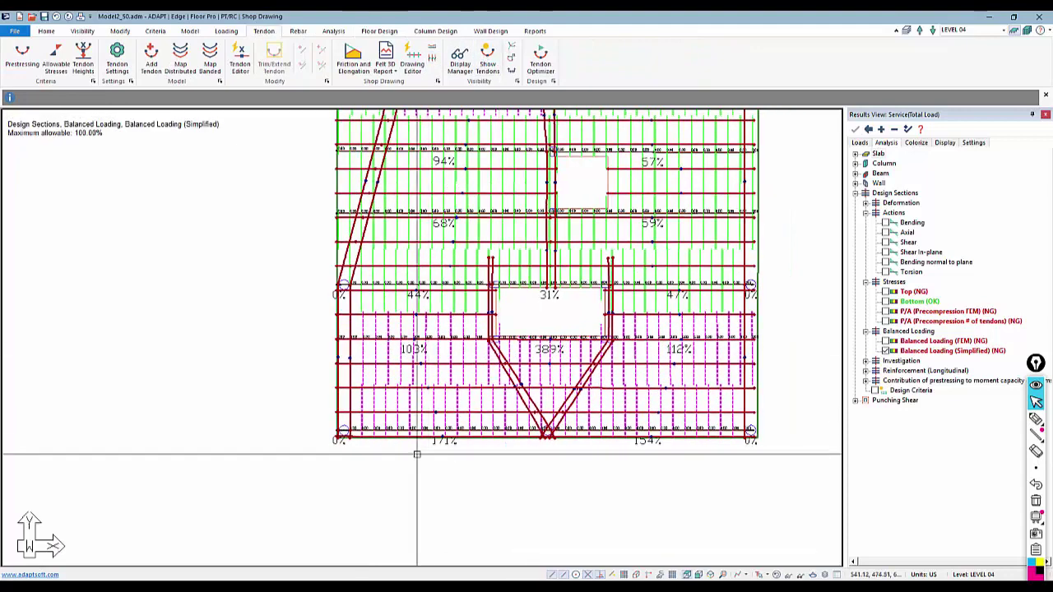
scroll(433, 445, up, 1)
click(240, 63)
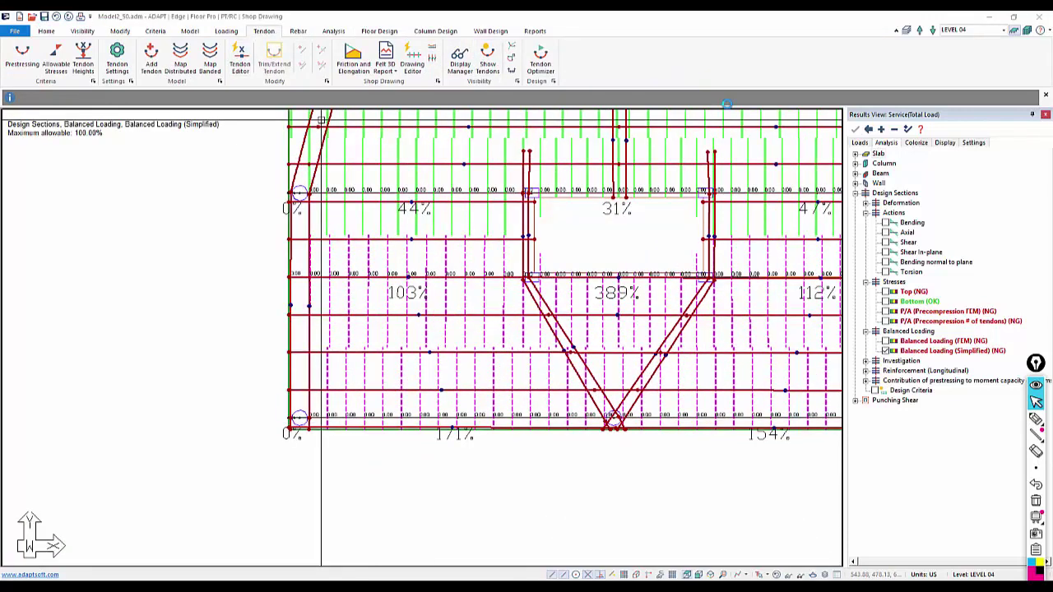
click(870, 97)
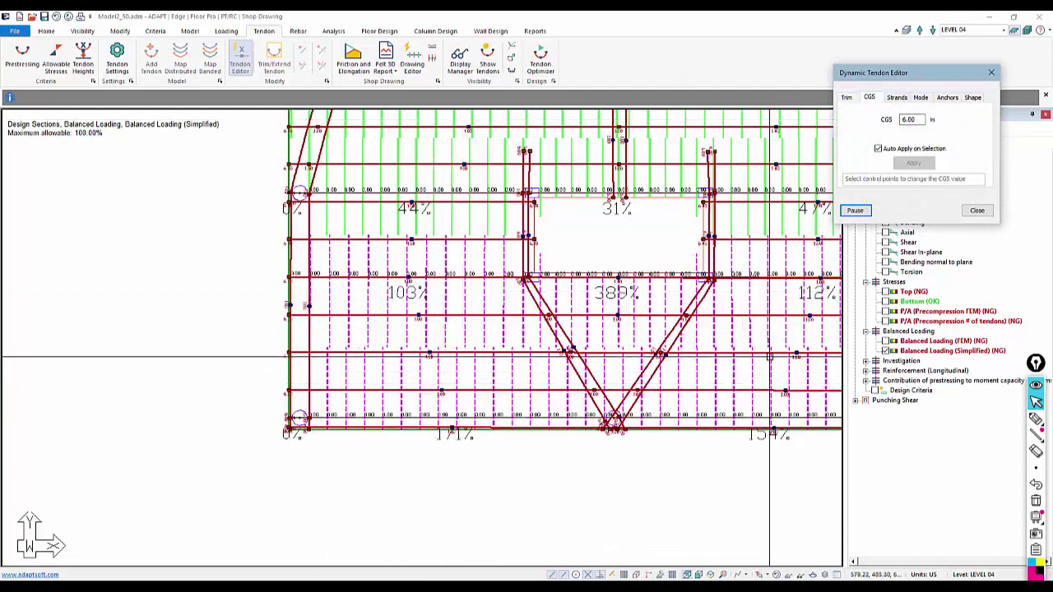
click(976, 211)
middle_drag(655, 511, 517, 518)
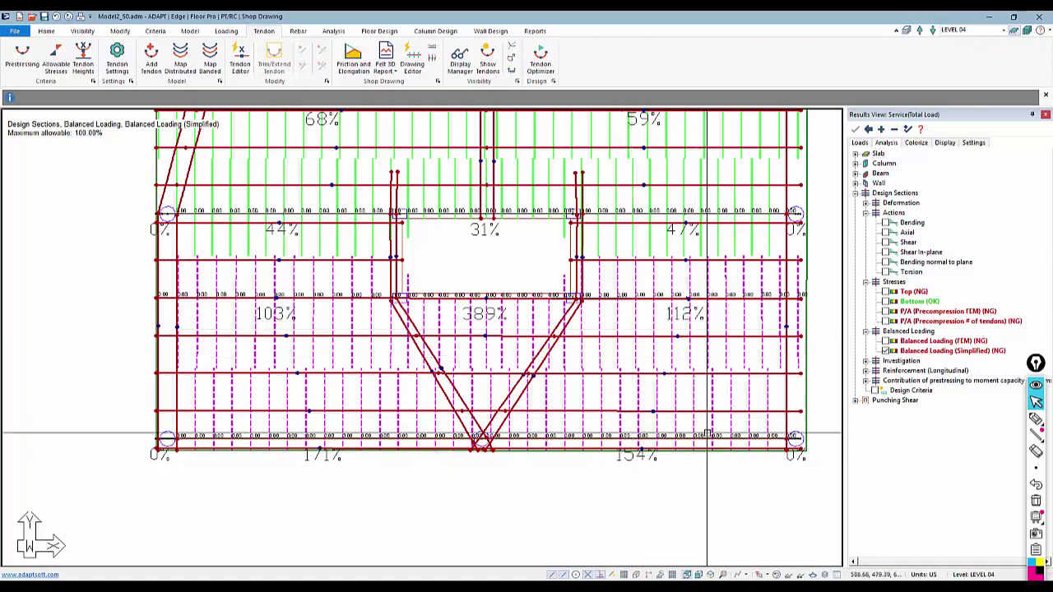
Replace the balanced loading results with Bottom stresses and examine the values in the end bays and across the slab
click(885, 351)
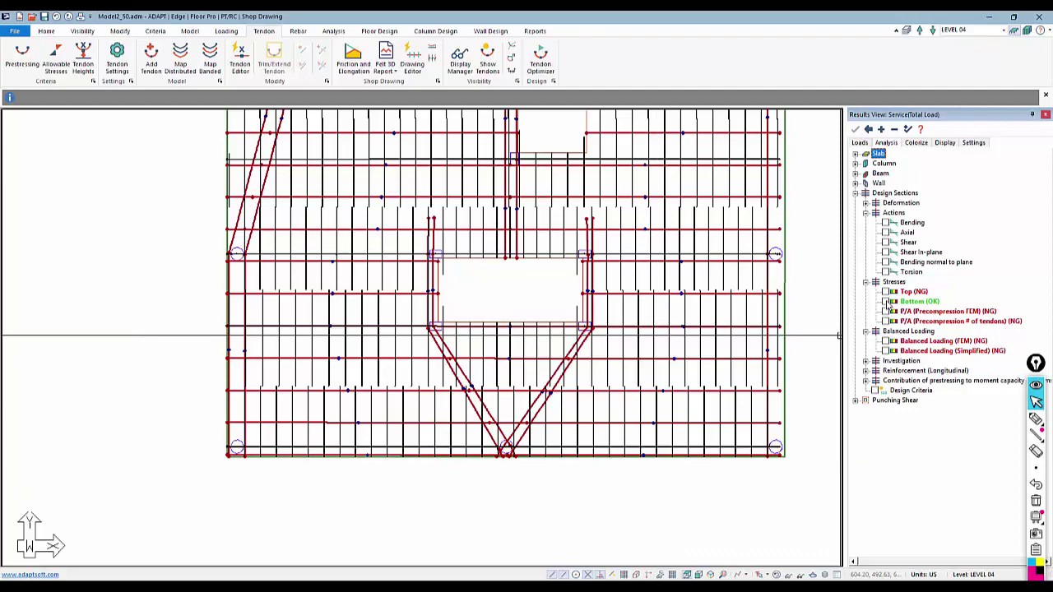
click(885, 302)
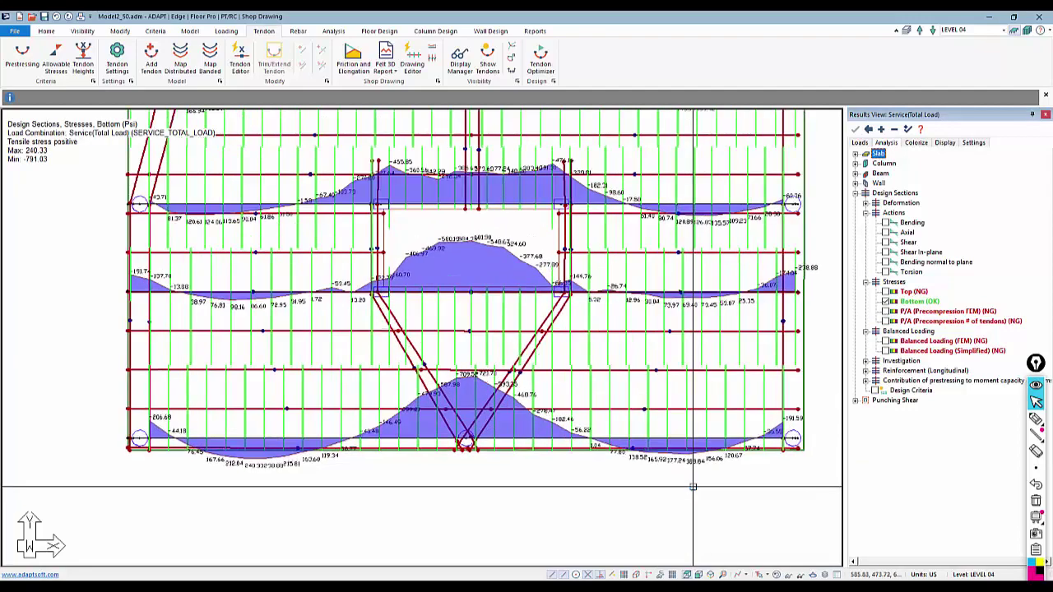
scroll(693, 487, up, 3)
scroll(696, 494, up, 1)
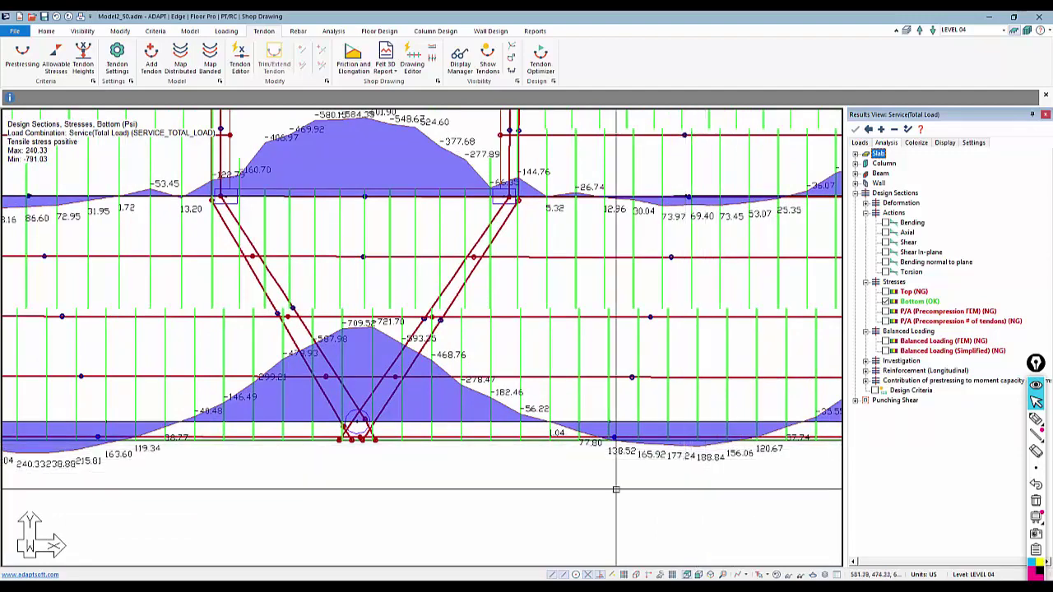
middle_drag(247, 512, 579, 492)
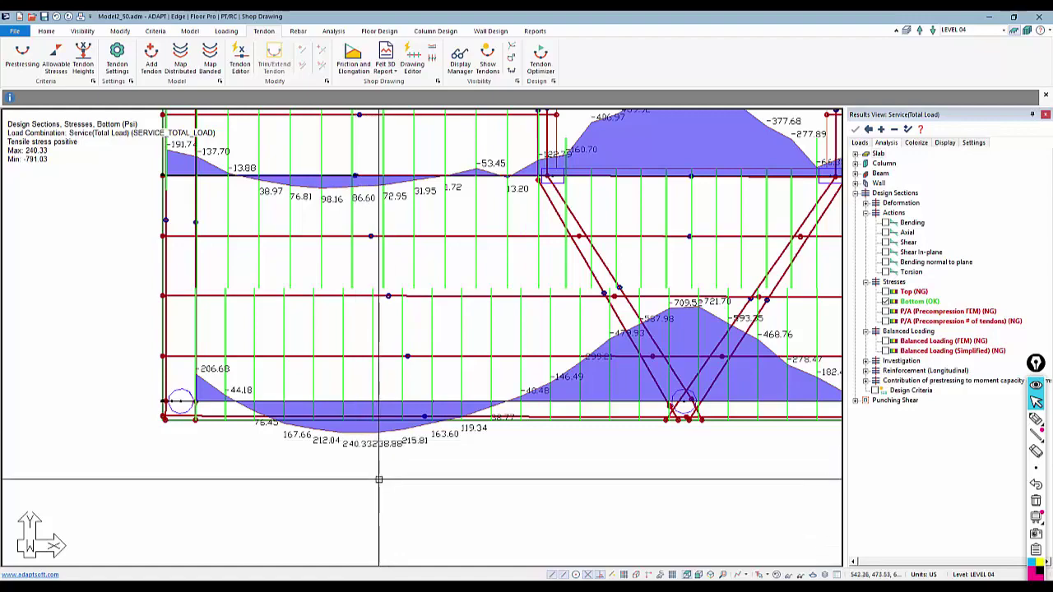
scroll(377, 476, down, 4)
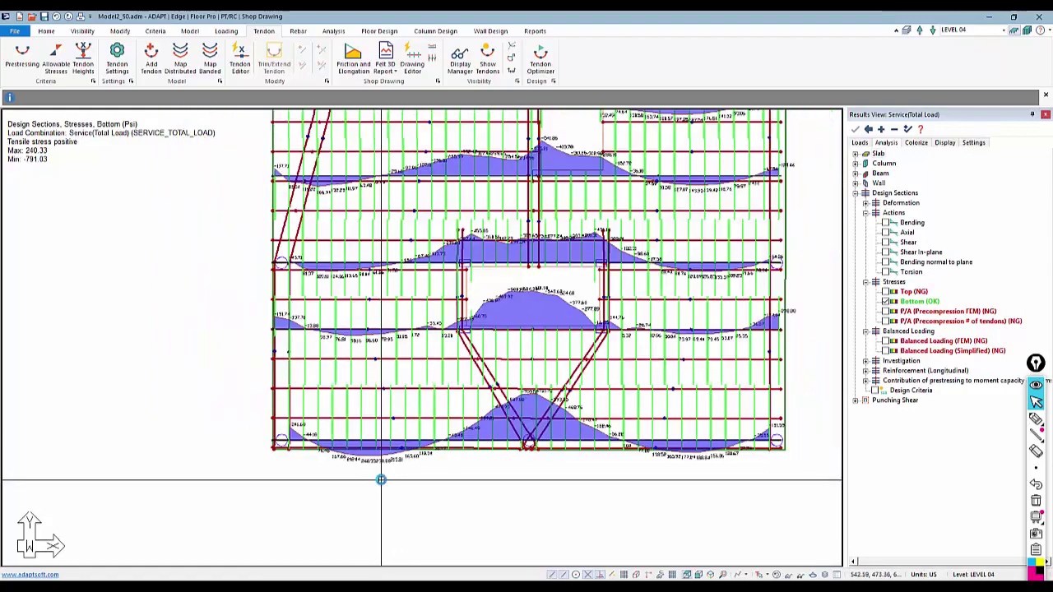
scroll(443, 335, down, 3)
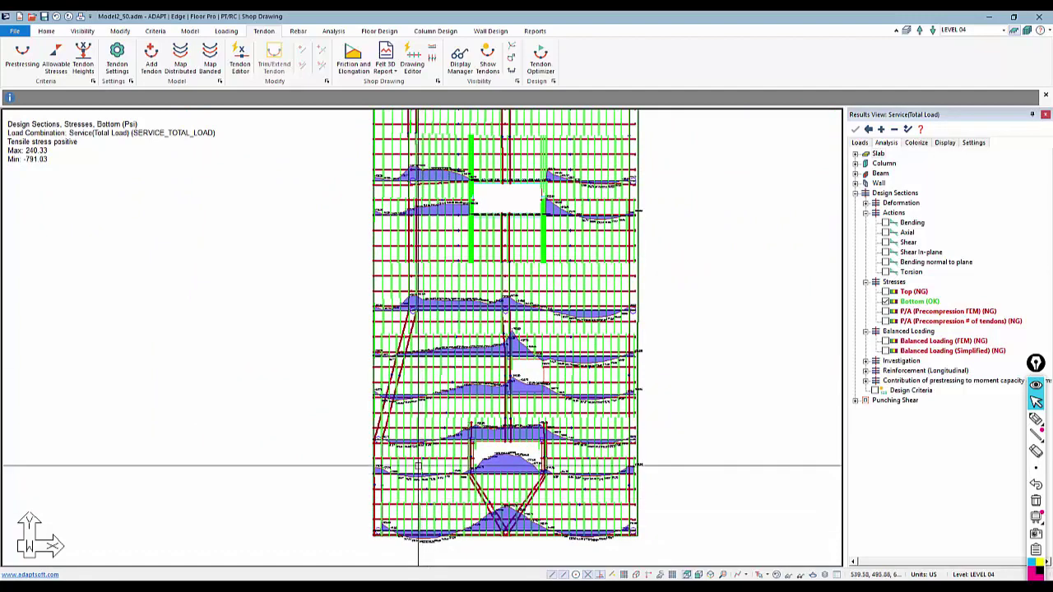
scroll(419, 461, down, 1)
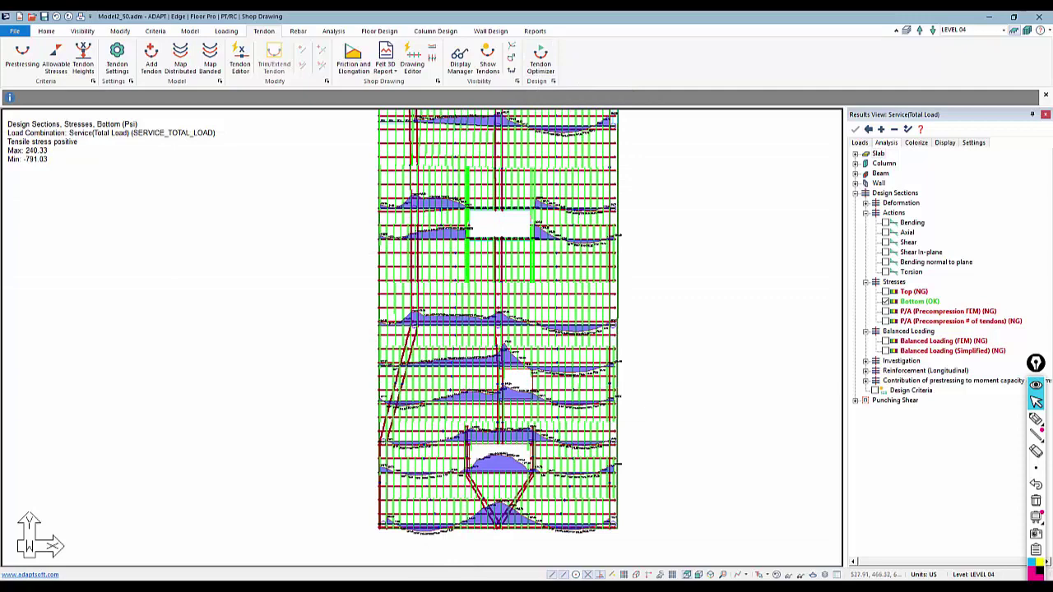
Clear the Bottom stress results and hide the tendons across the slab
scroll(441, 508, down, 3)
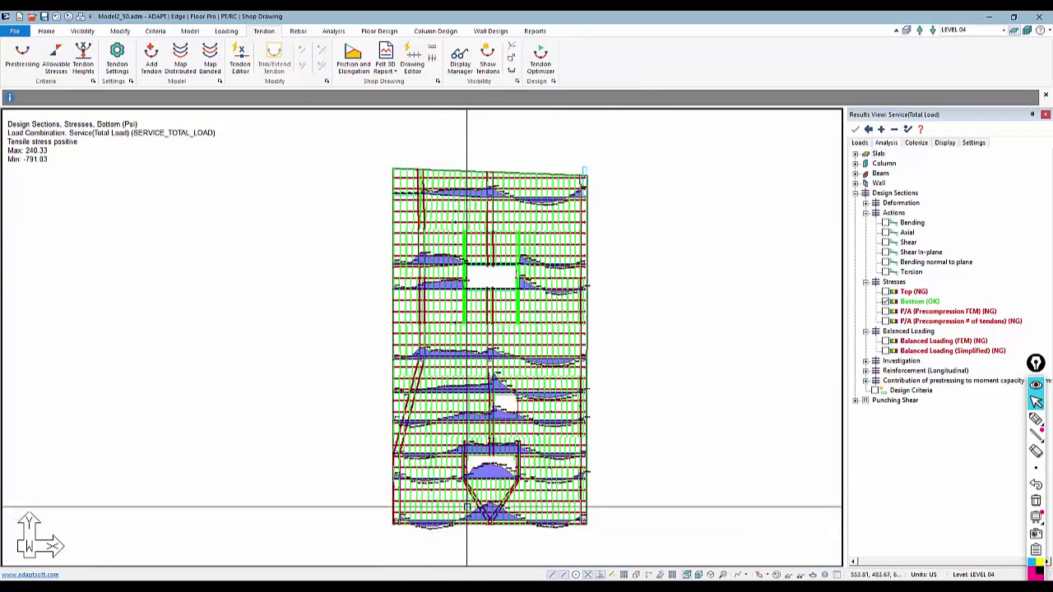
scroll(427, 279, up, 1)
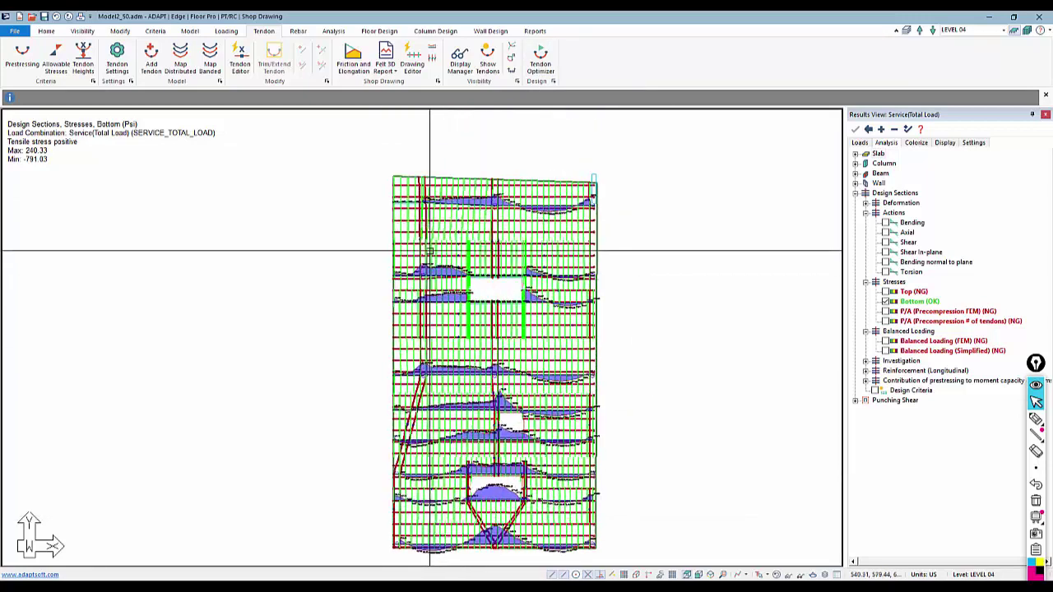
middle_drag(383, 494, 395, 475)
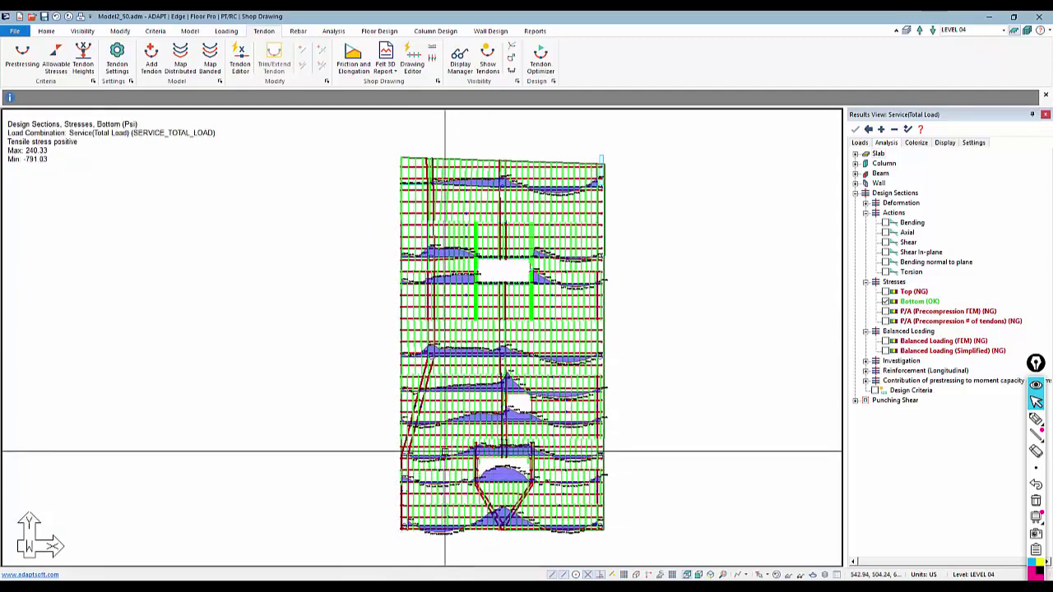
click(885, 301)
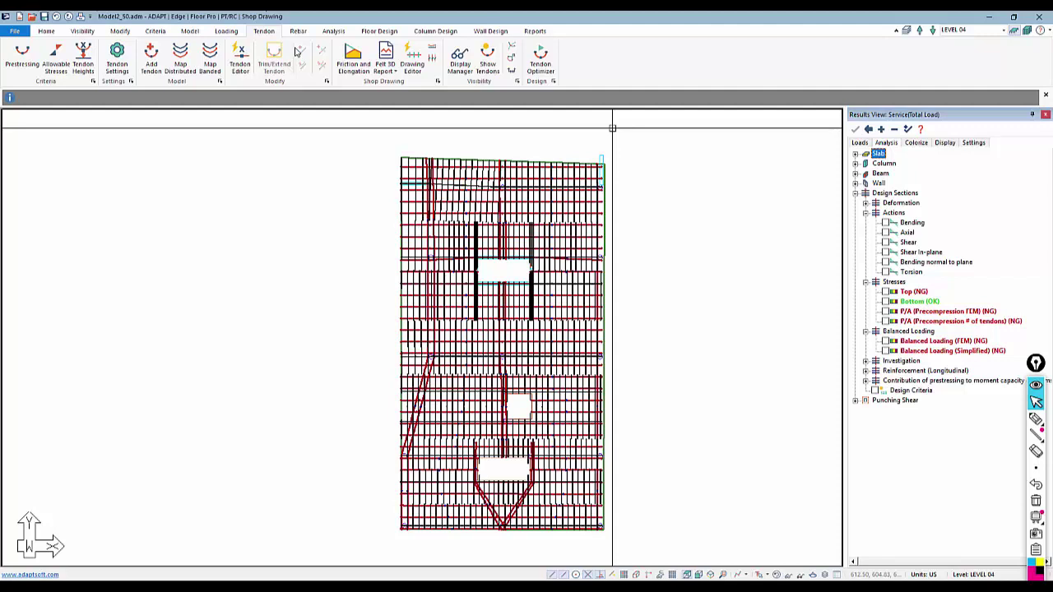
click(486, 64)
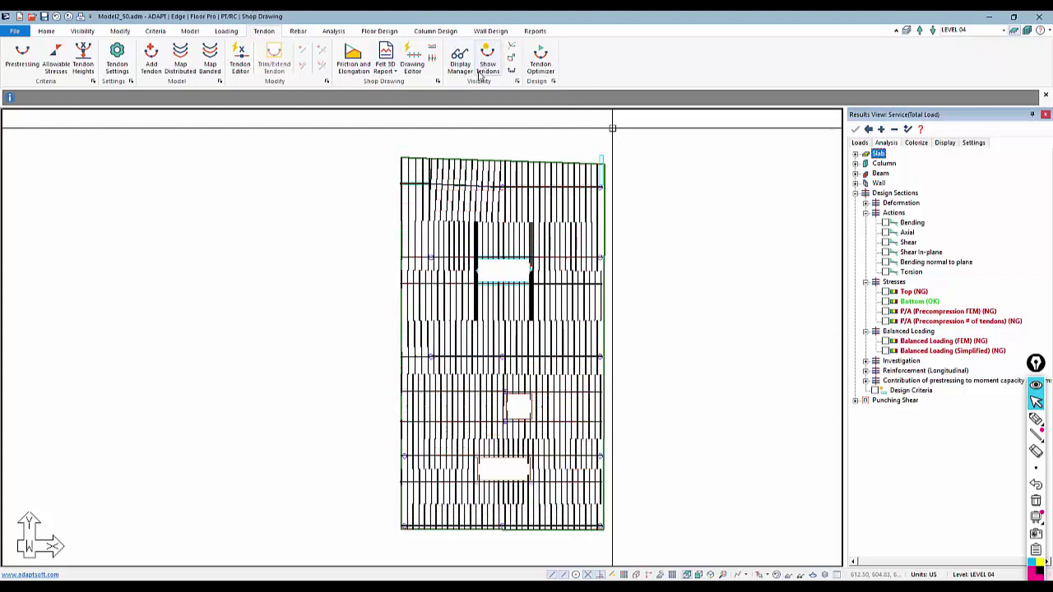
Generate the calculated rebar plan for the Envelope load combination, using calculated bar lengths oriented along support lines
scroll(436, 60, down, 2)
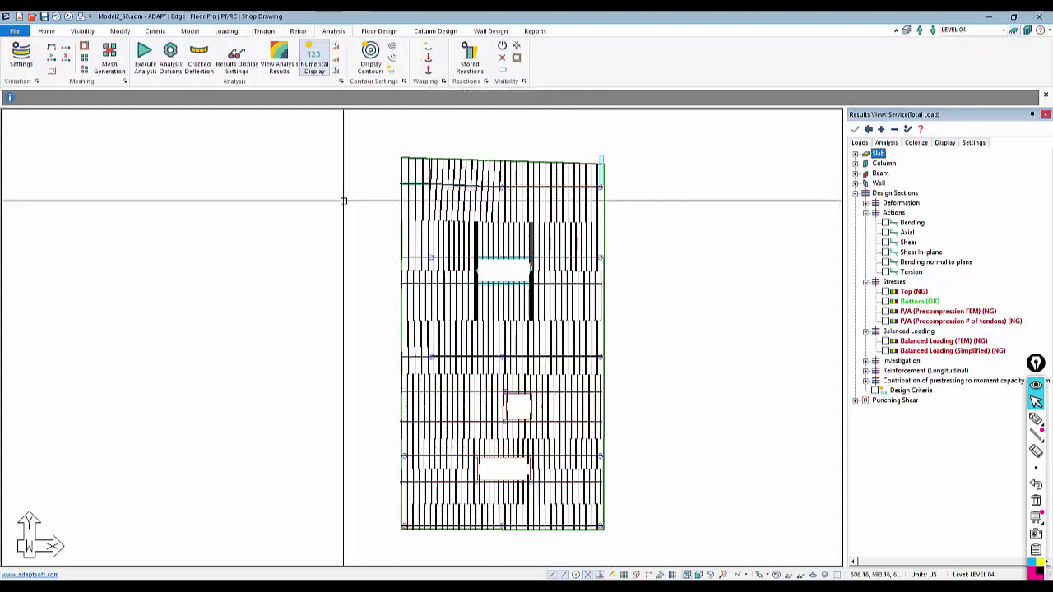
scroll(355, 204, up, 1)
middle_drag(393, 217, 413, 195)
scroll(423, 189, down, 1)
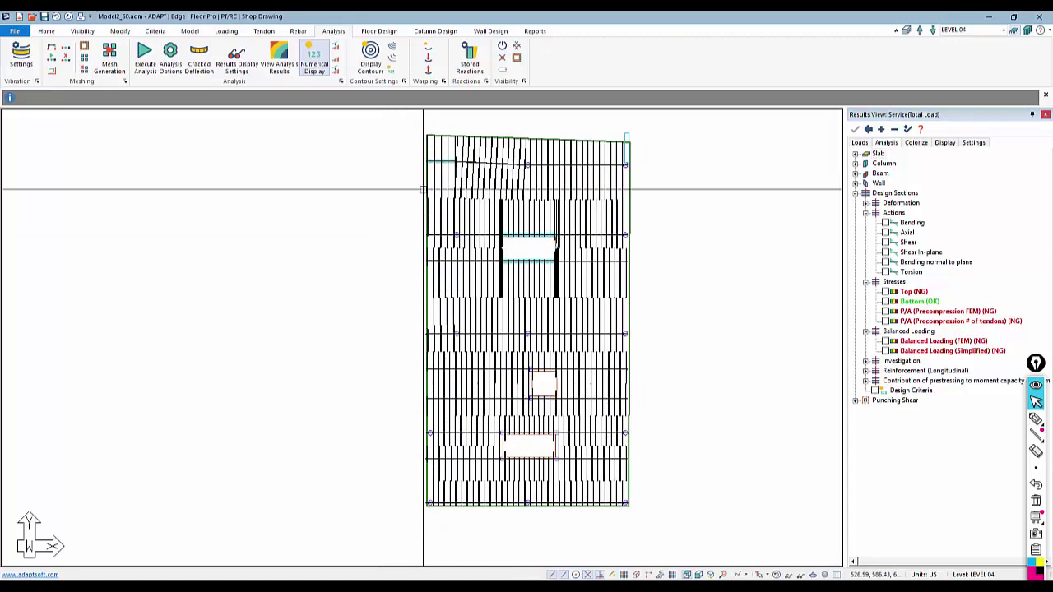
click(380, 31)
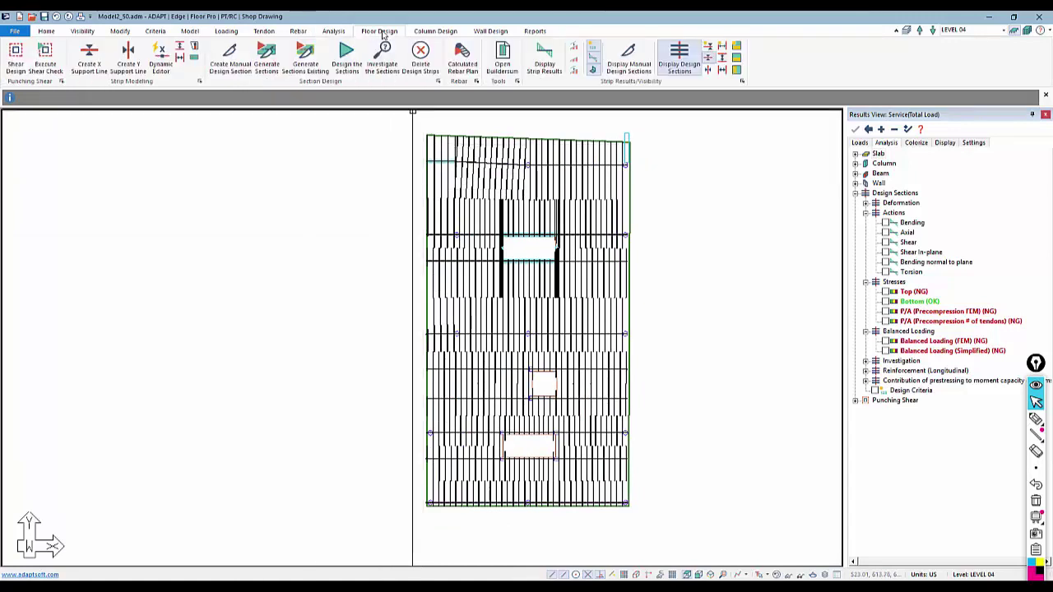
click(463, 56)
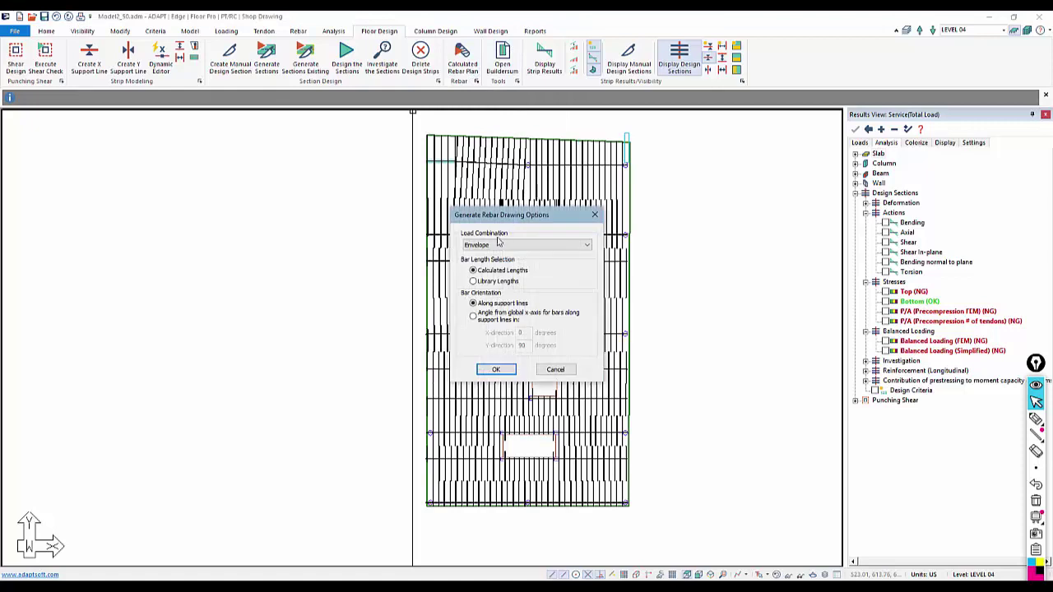
click(495, 370)
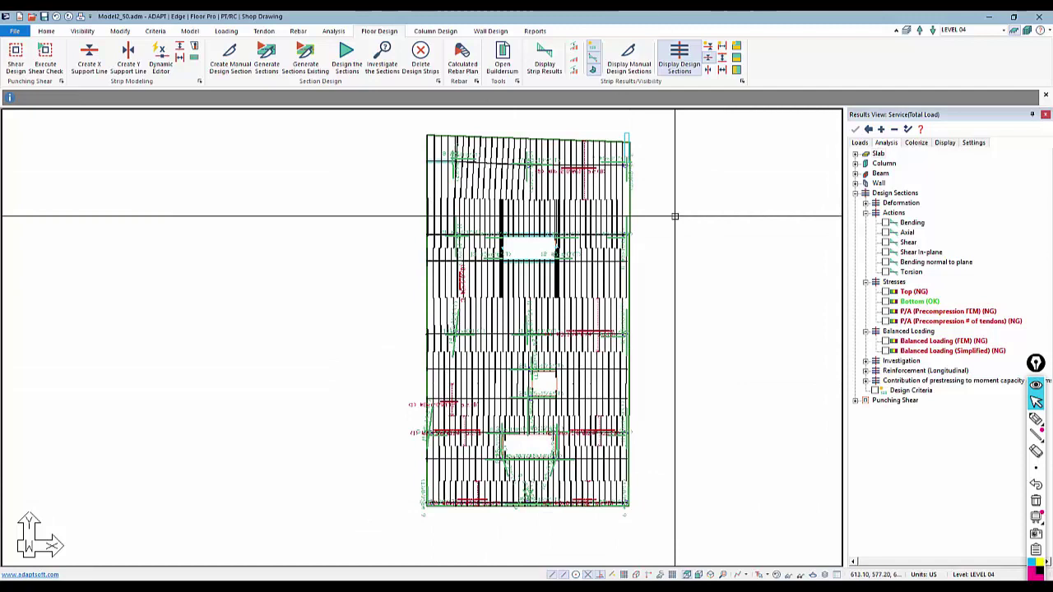
Hide the design sections, regenerate the calculated rebar plan for the Envelope Strength combination and examine the bars
click(705, 64)
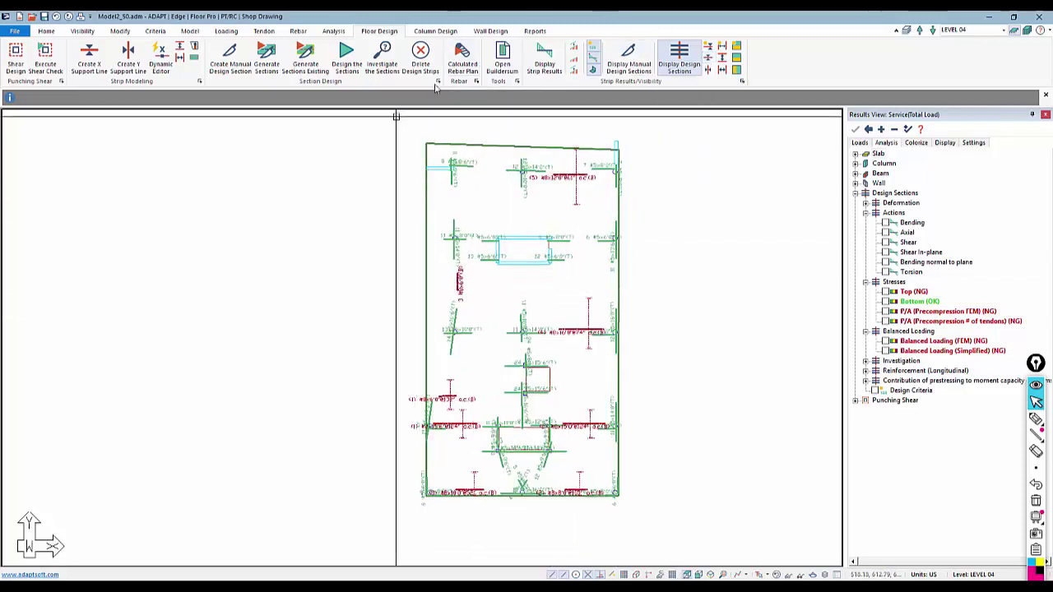
click(462, 66)
click(529, 245)
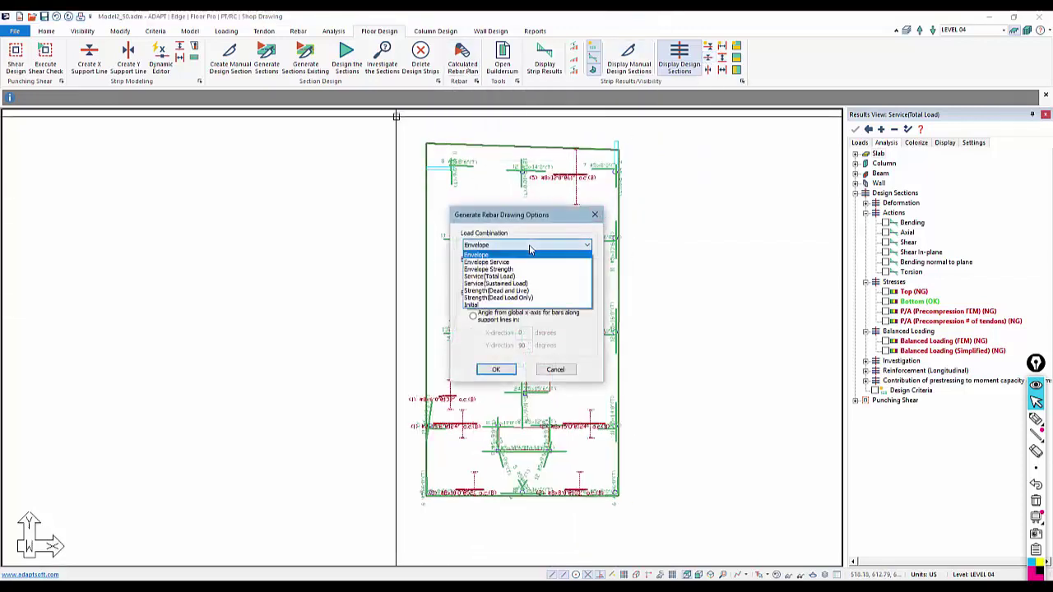
click(493, 269)
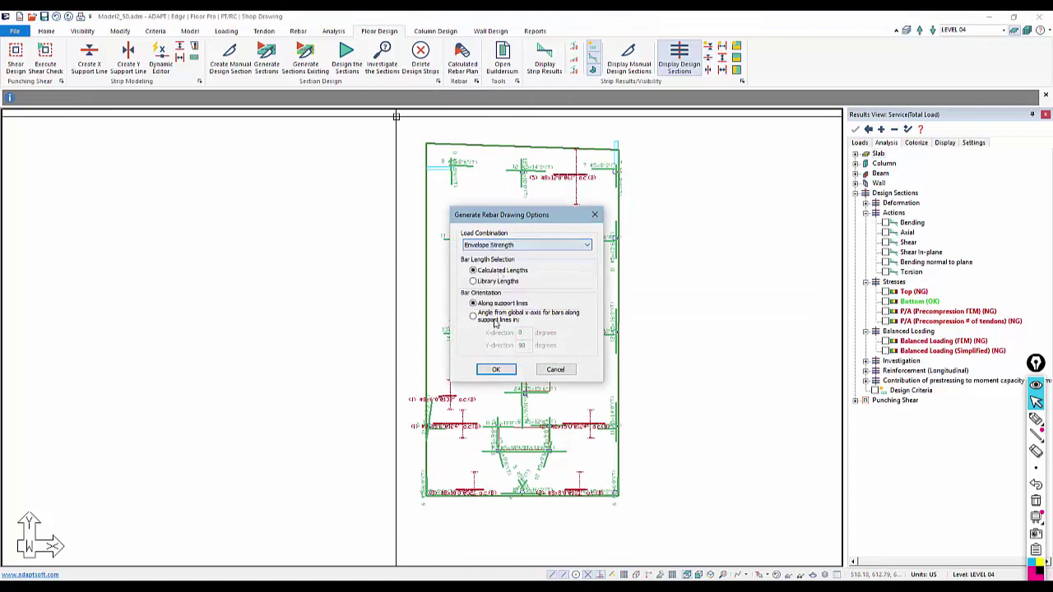
click(497, 369)
click(609, 322)
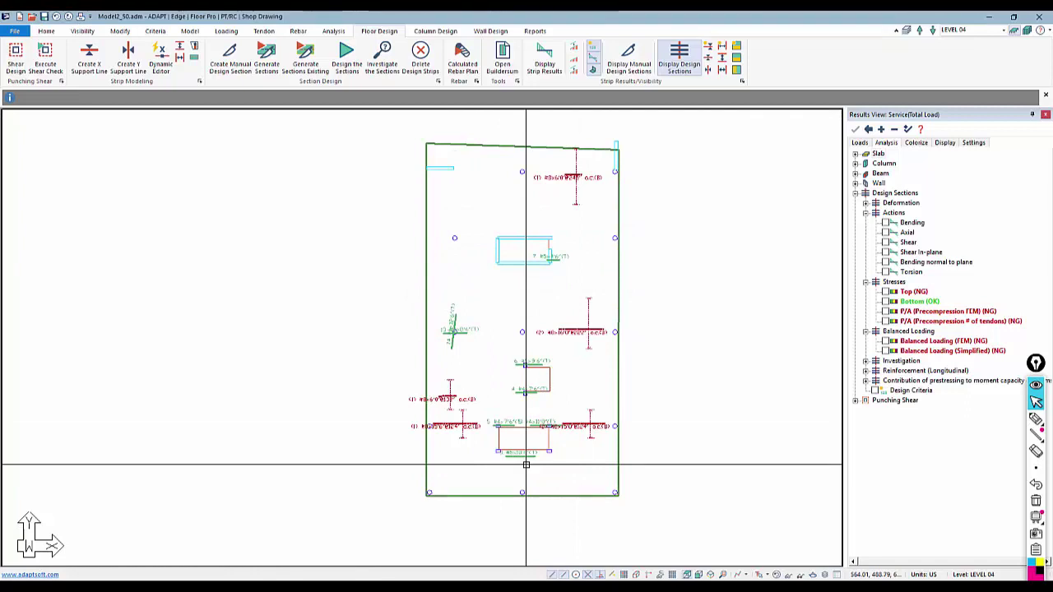
scroll(505, 320, up, 5)
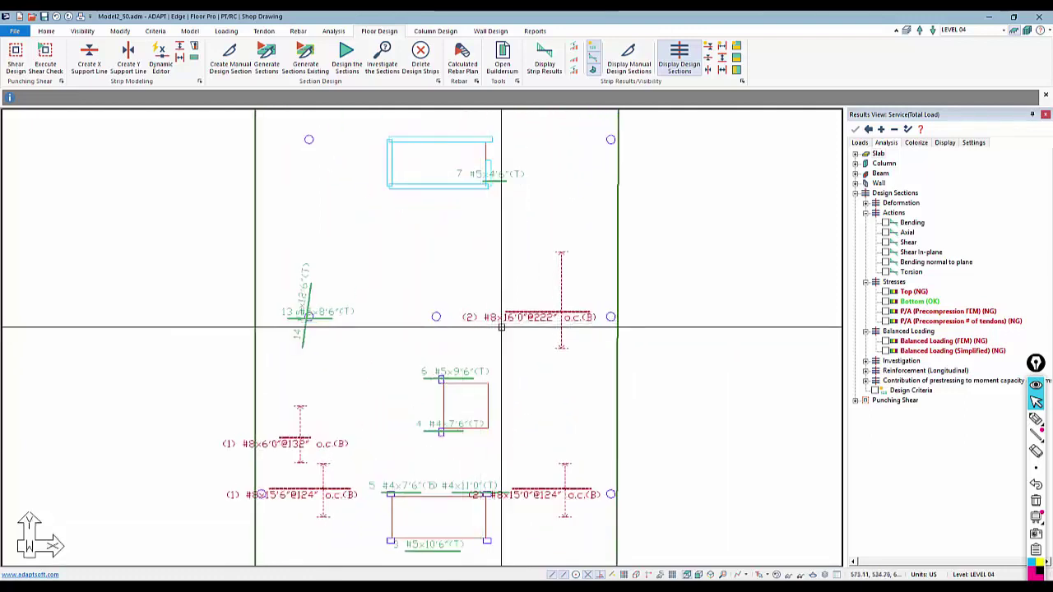
Redisplay the design sections with Moment Capacity with Demand results and examine the demand/capacity ratios in the bay with the #8x16'0" bottom bars
click(714, 70)
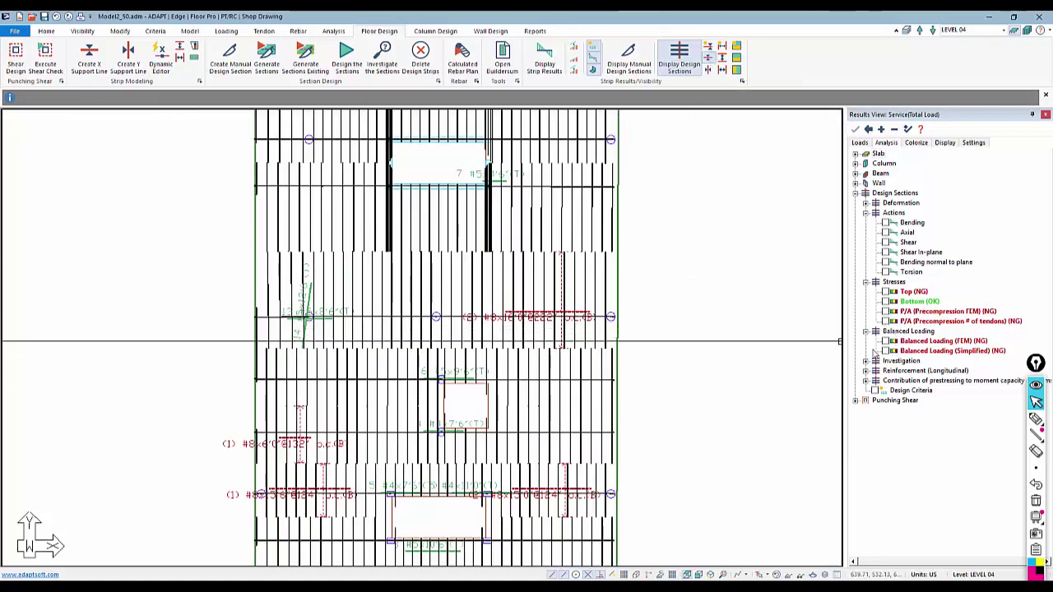
click(866, 361)
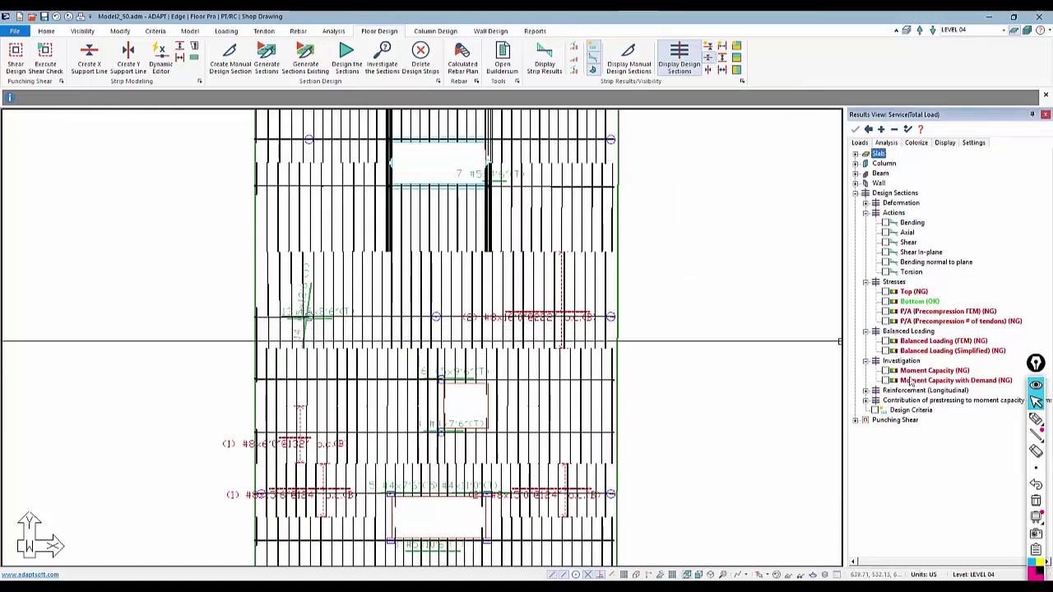
click(886, 381)
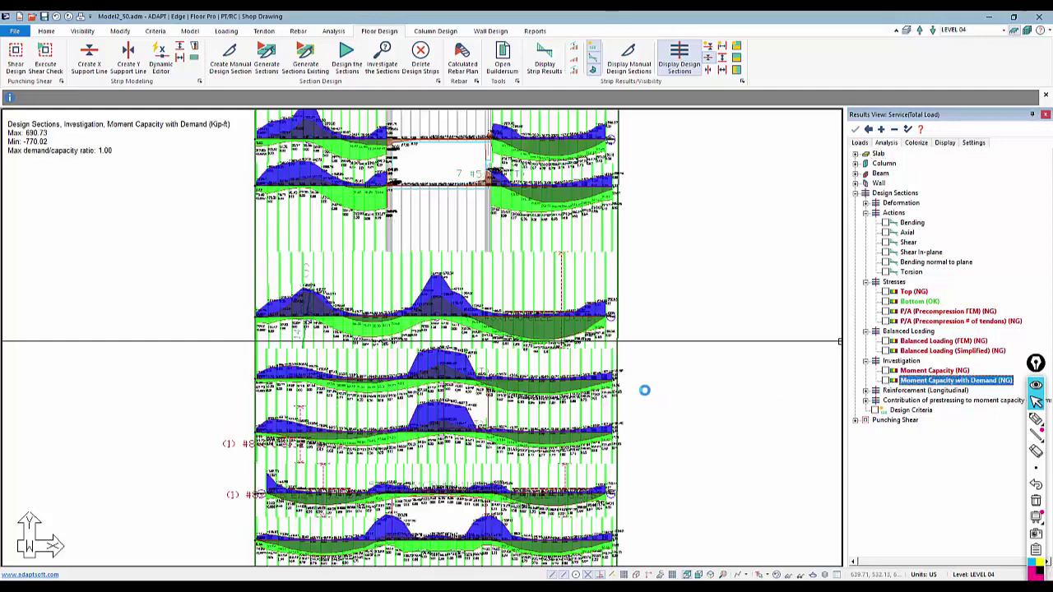
scroll(416, 256, up, 3)
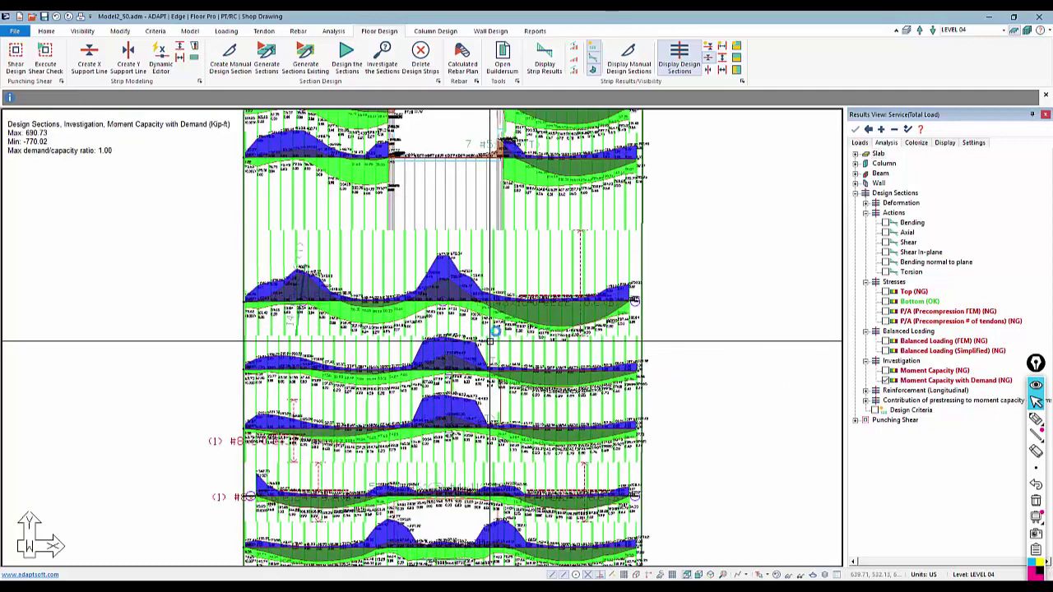
scroll(416, 256, up, 1)
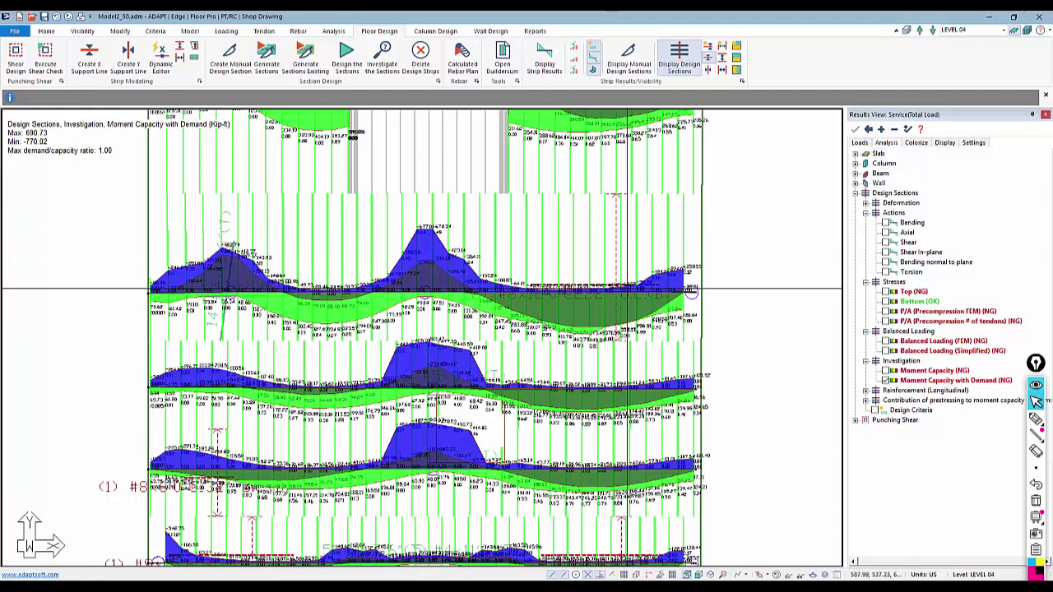
scroll(567, 333, up, 1)
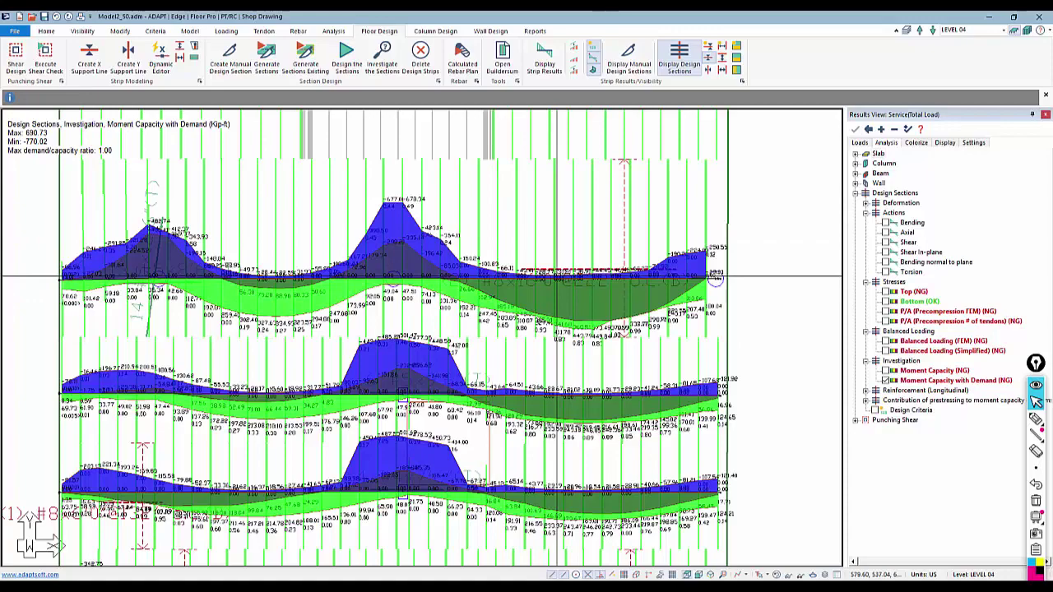
scroll(613, 356, up, 3)
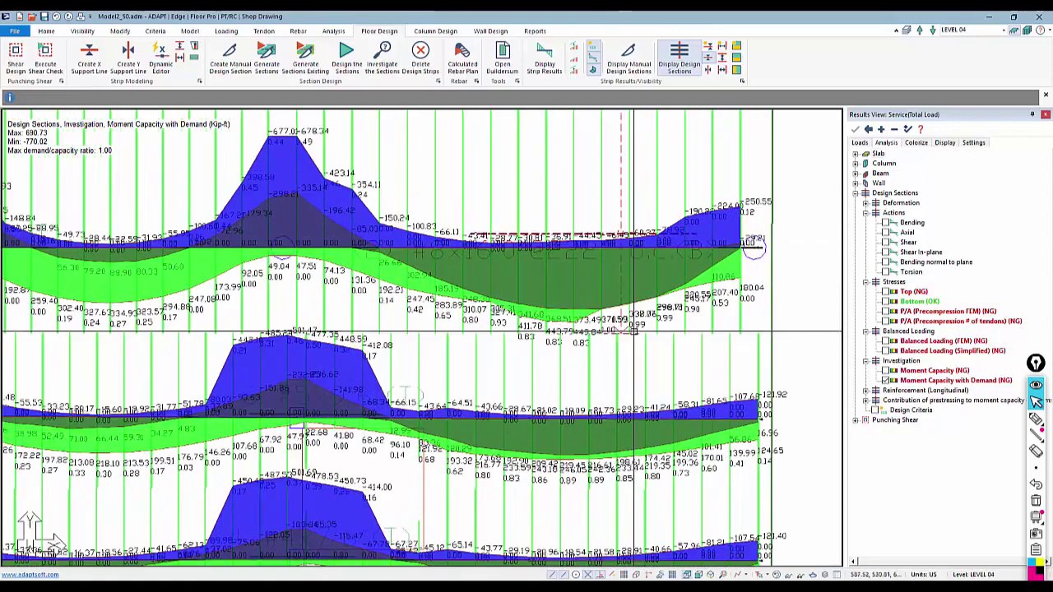
scroll(648, 324, up, 3)
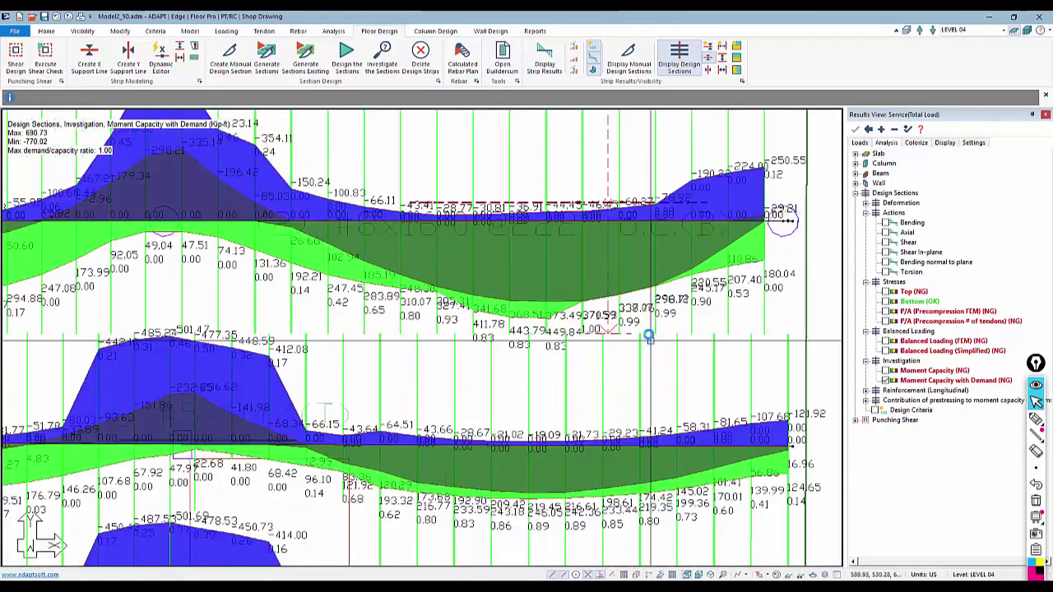
Inspect the support line's design section data in that bay, comparing moment capacity, strength demand and calculated reinforcement
double_click(655, 316)
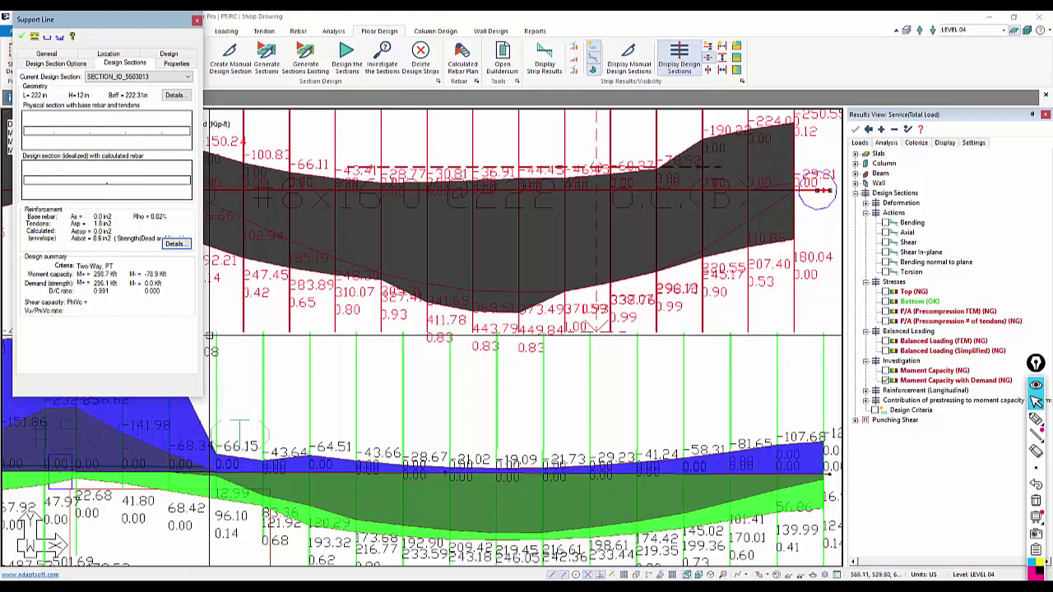
key(Escape)
scroll(646, 381, down, 2)
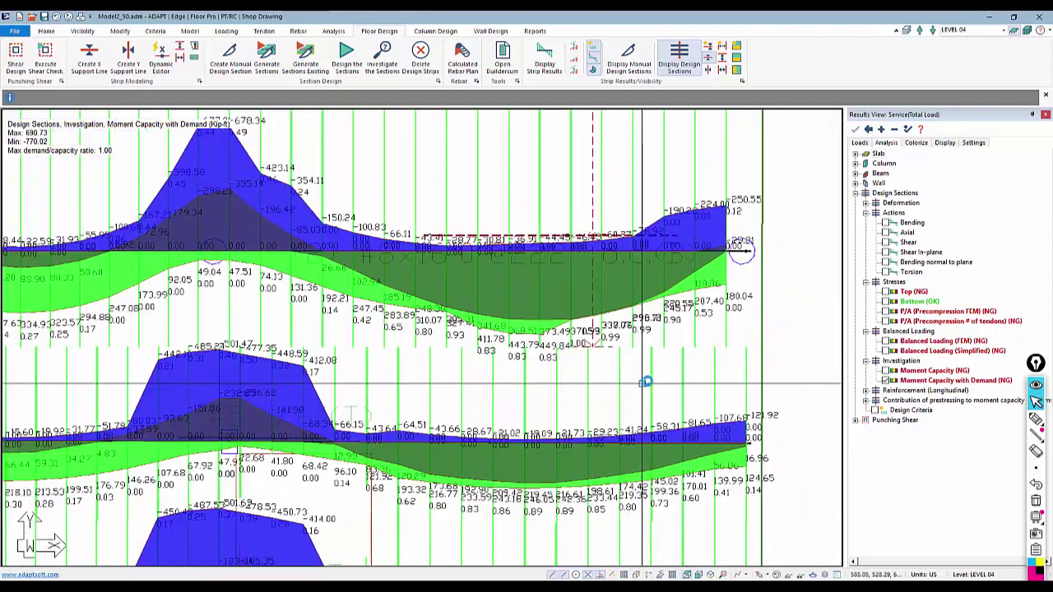
scroll(646, 381, down, 2)
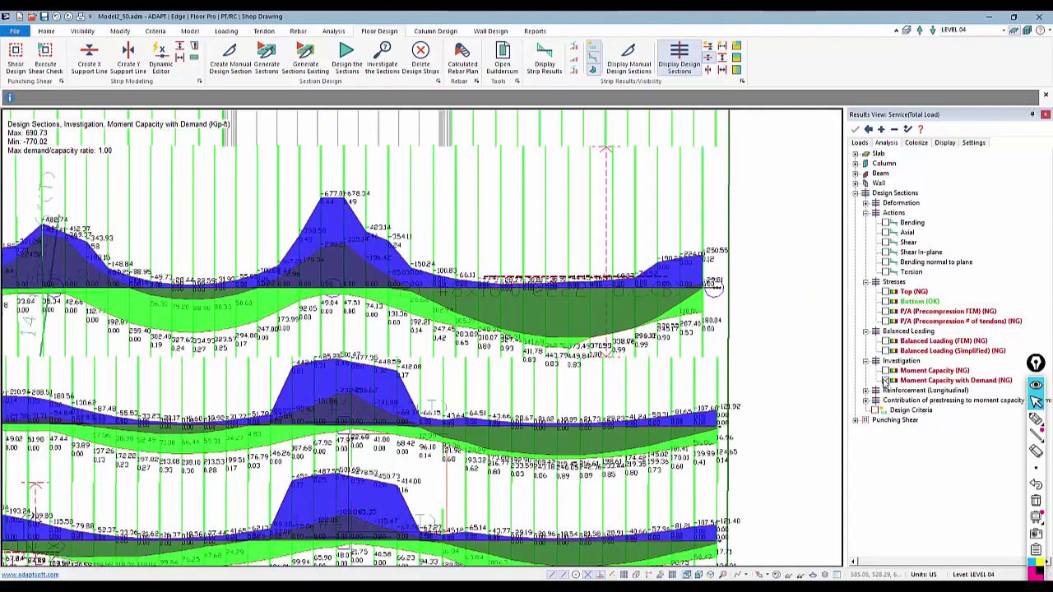
Clear the Moment Capacity with Demand results from the slab plan
click(885, 380)
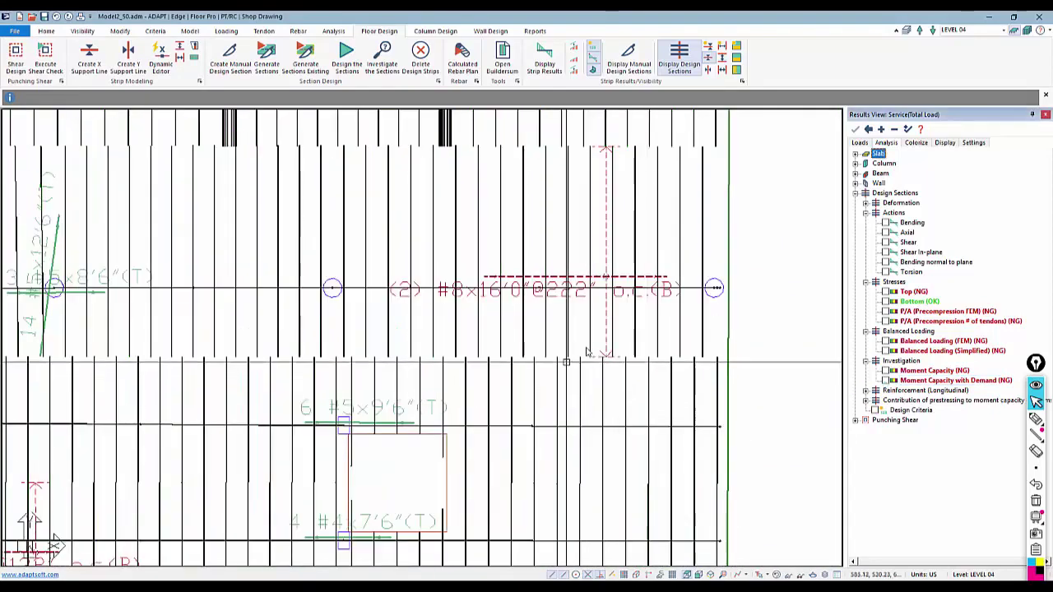
scroll(618, 338, down, 5)
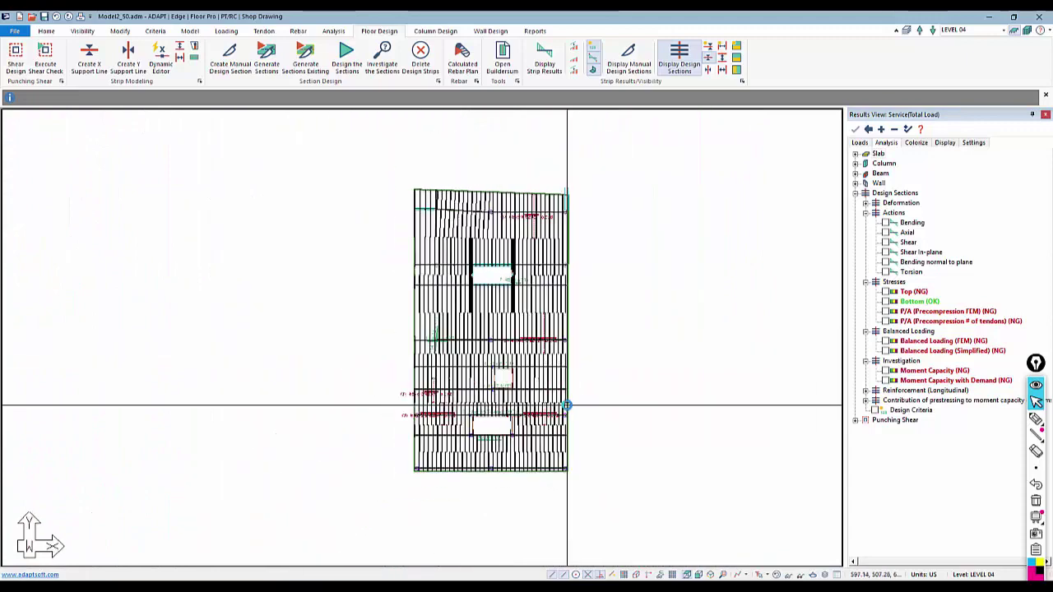
scroll(556, 384, up, 1)
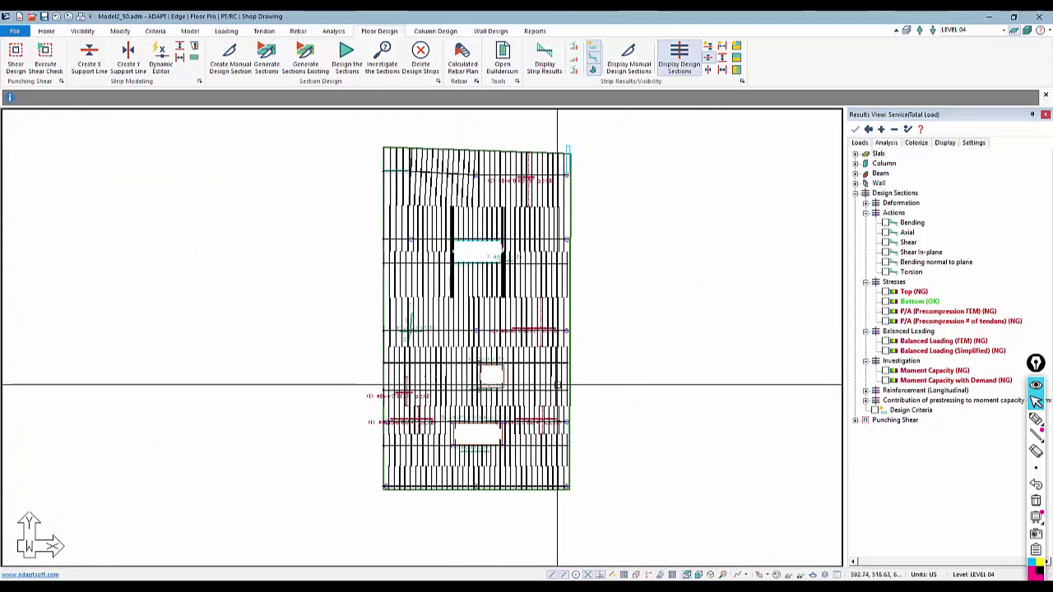